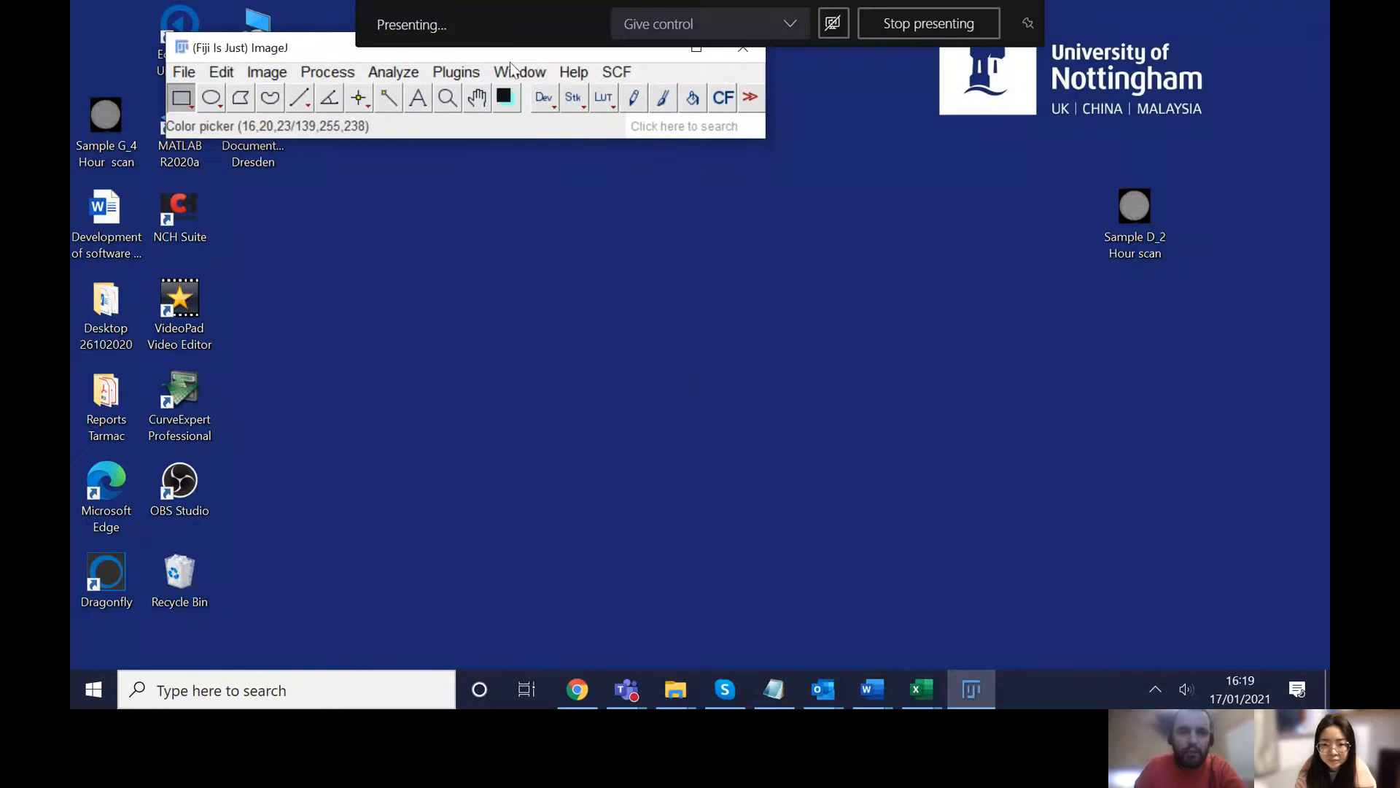
Step: Examine the Sample D_2 Hour scan and Sample G_4 Hour scan images up close in the photo viewer and close it
left_click(1127, 226)
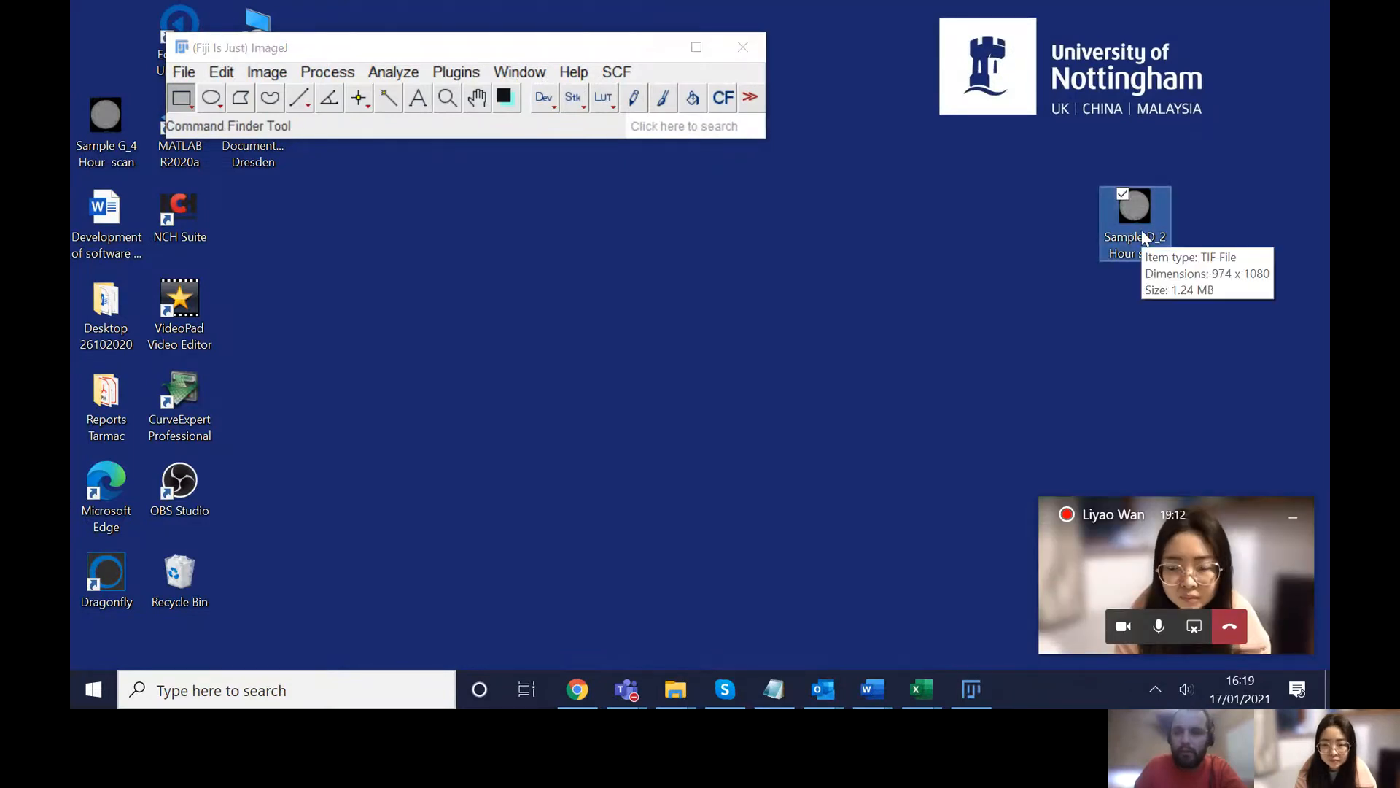
double_click(1151, 237)
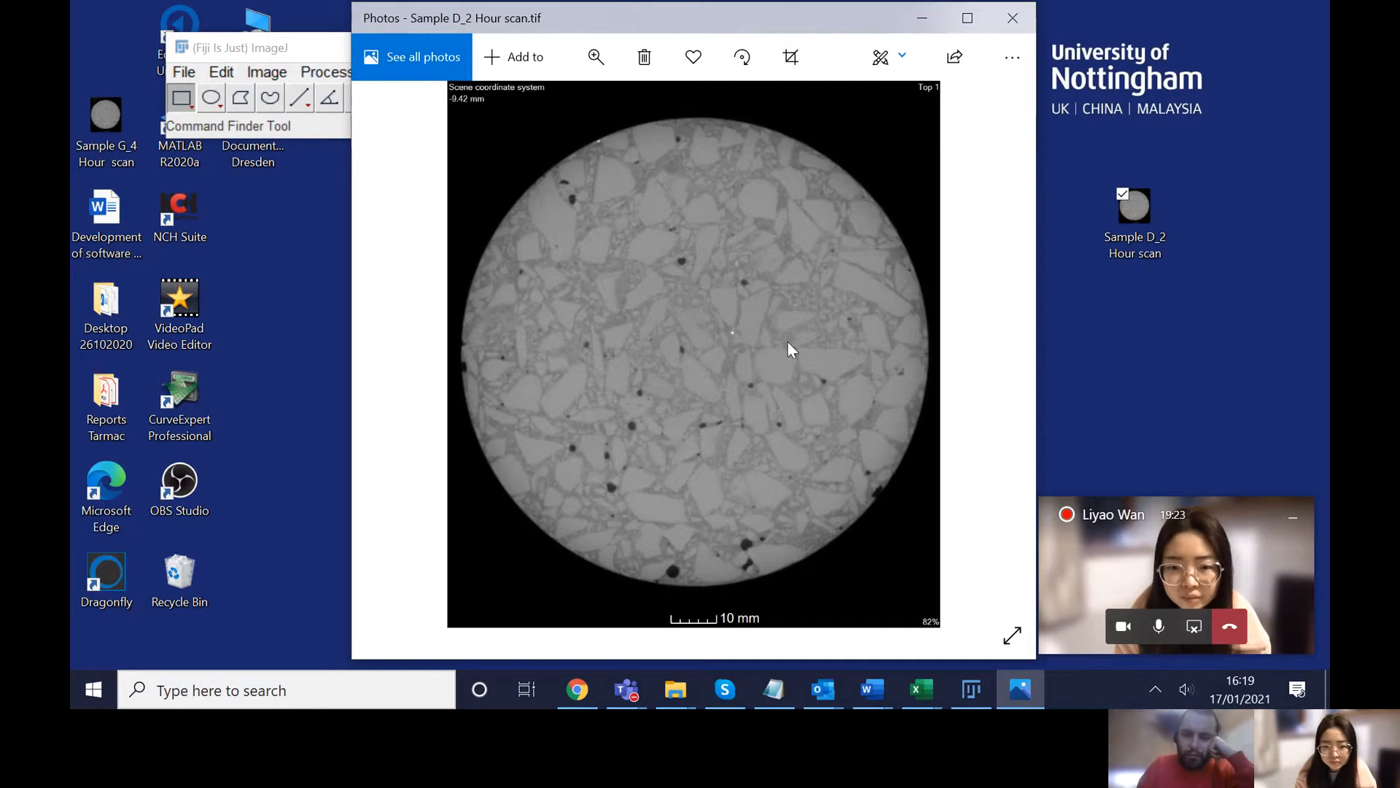
scroll(728, 340, "down", 1)
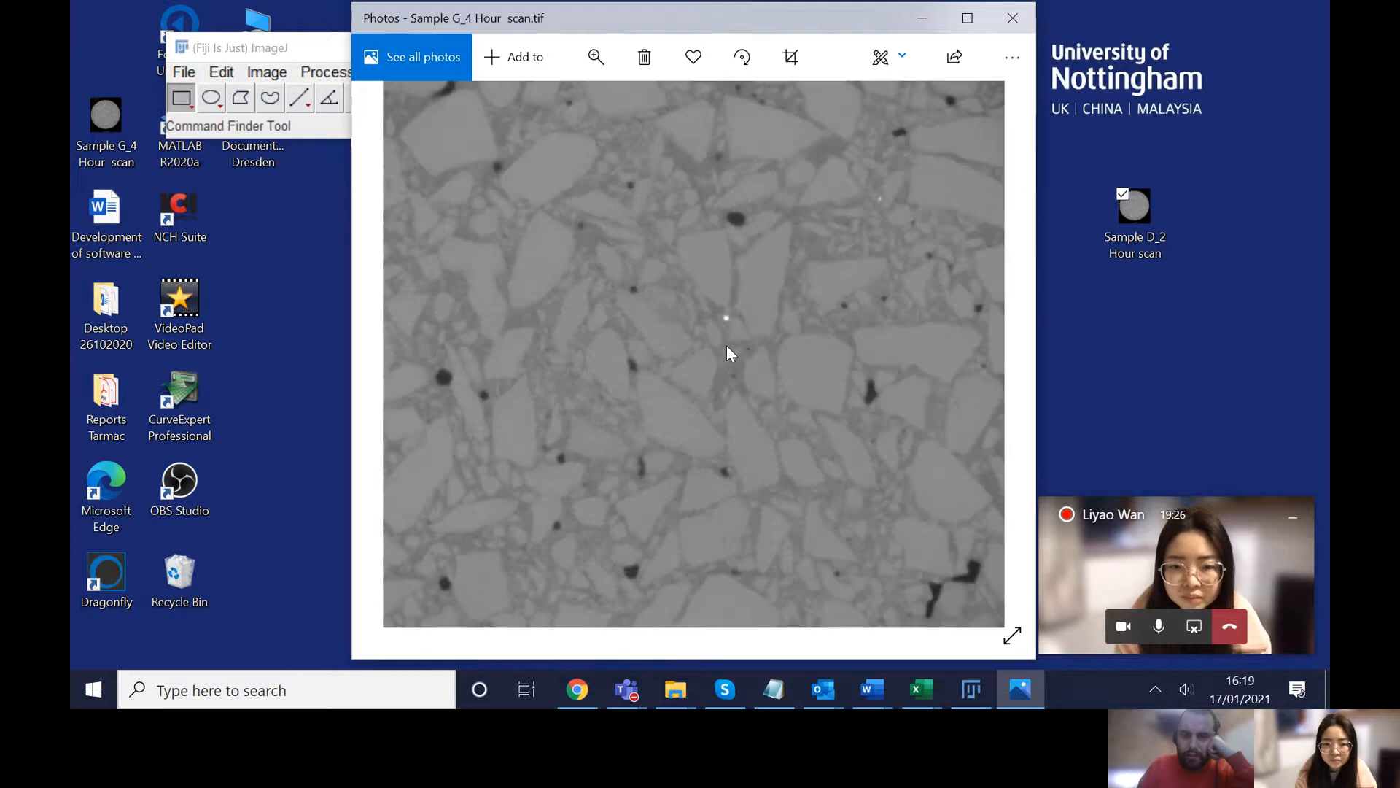
scroll(728, 391, "up", 5)
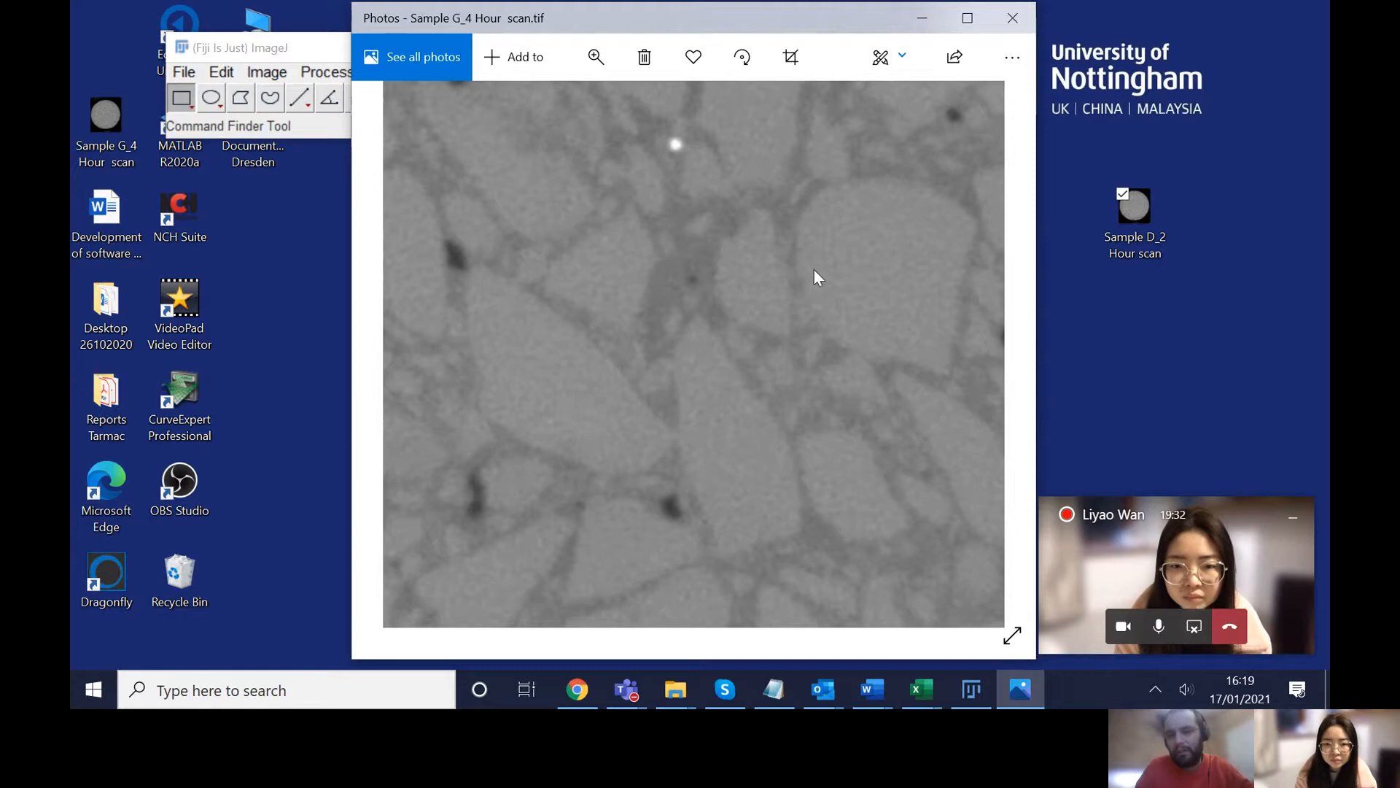
scroll(816, 276, "down", 2)
scroll(816, 277, "down", 4)
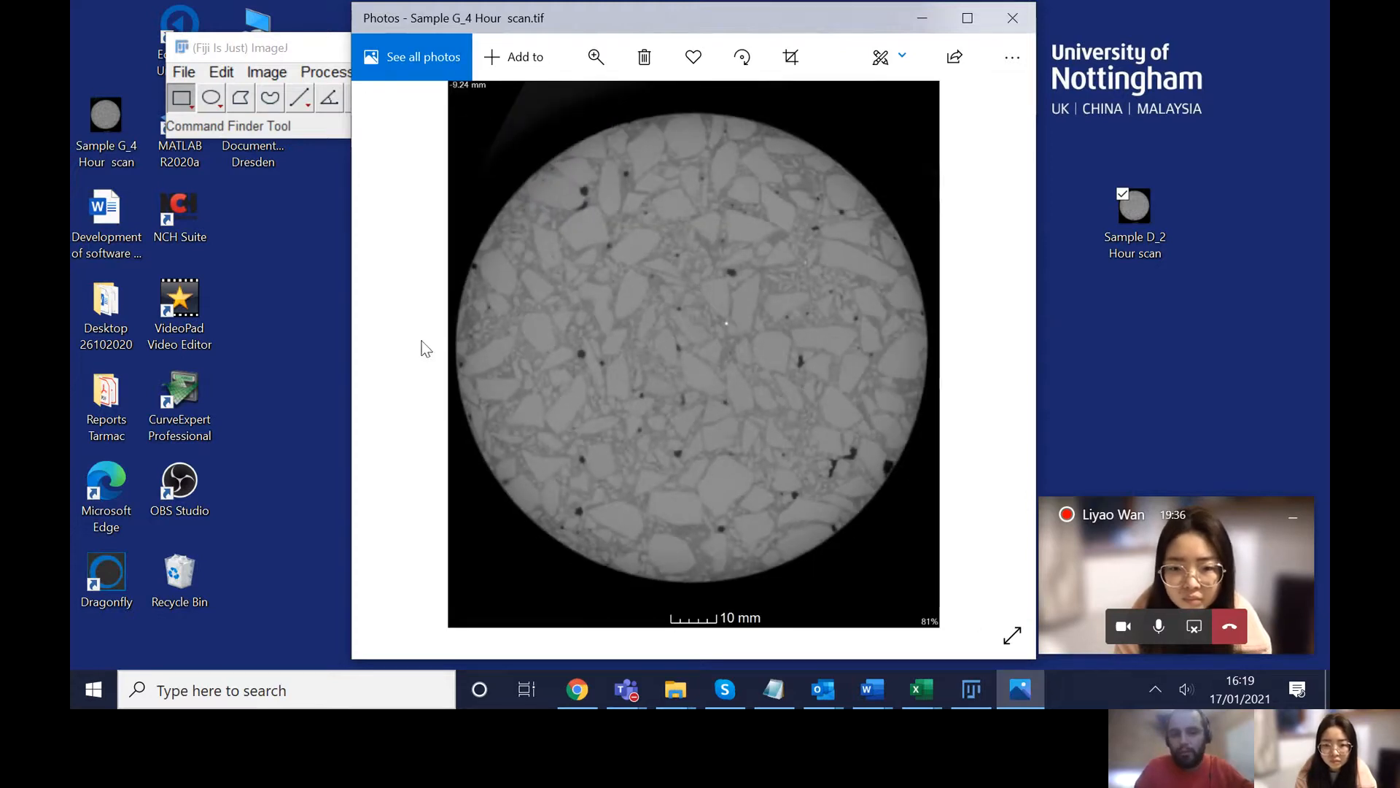
left_click(1023, 24)
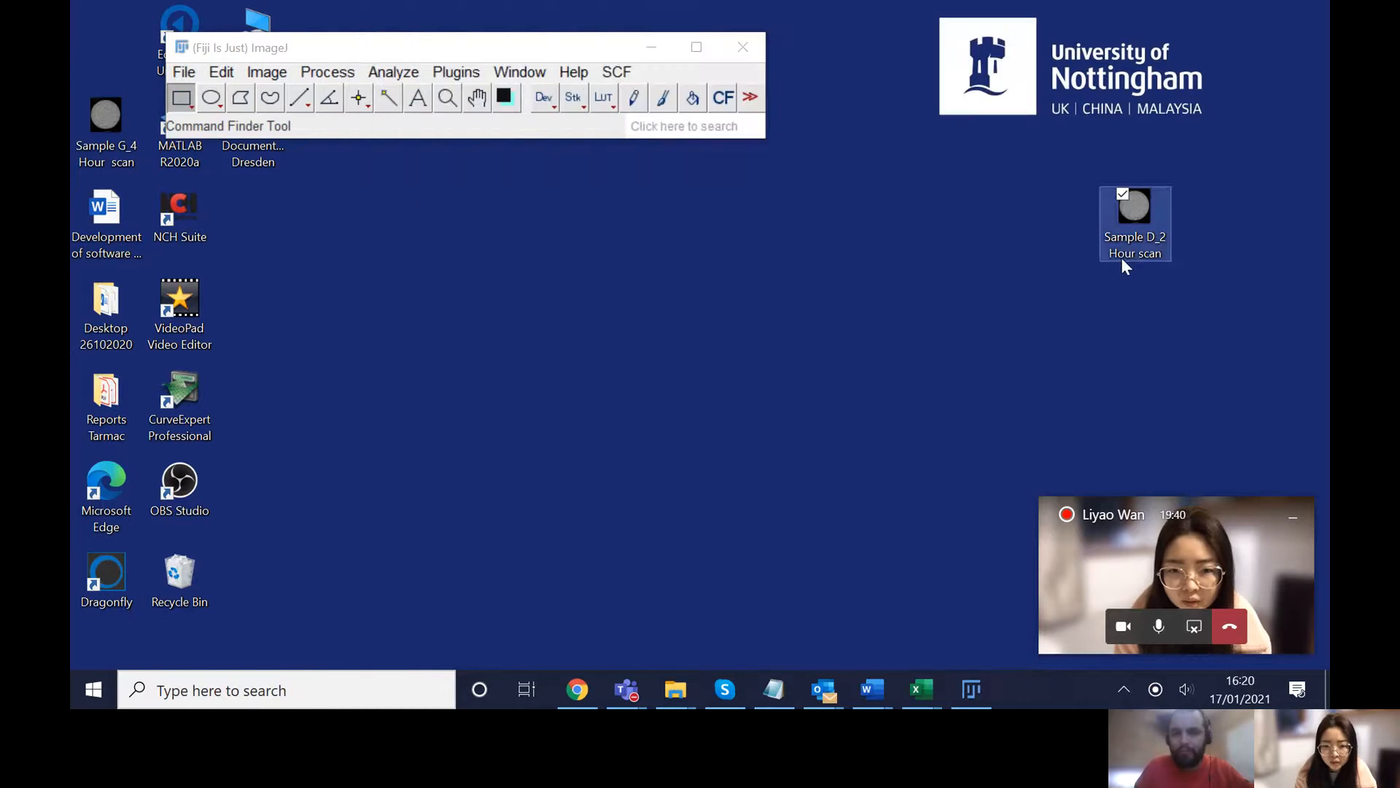
Step: Open the Sample D_2 Hour scan image from the desktop in ImageJ and reposition its window
left_click_drag(1125, 251, 965, 341)
left_click_drag(642, 110, 585, 119)
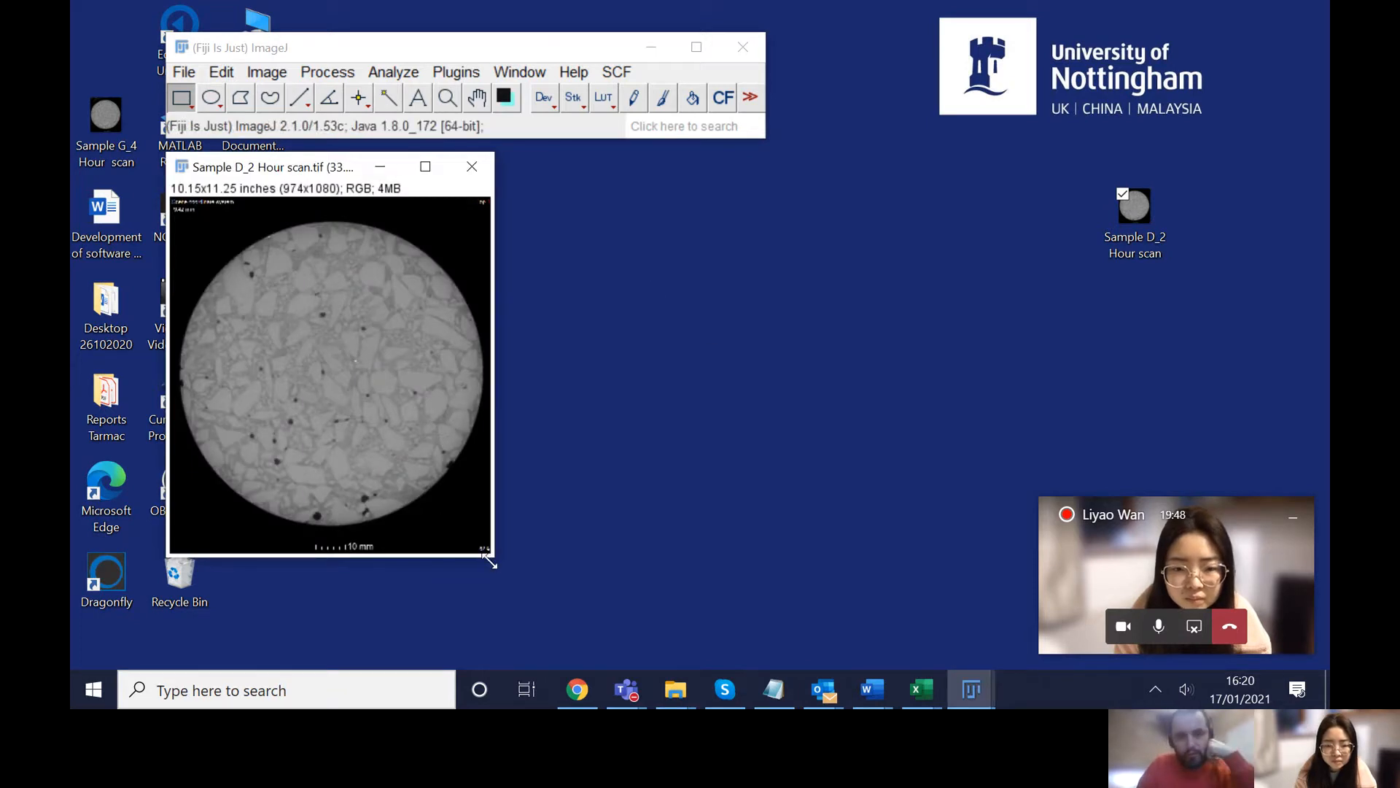
left_click_drag(490, 562, 793, 670)
left_click_drag(522, 15, 708, 188)
Step: Start the Trainable Weka Segmentation plugin on the Sample D_2 Hour scan image
left_click(457, 73)
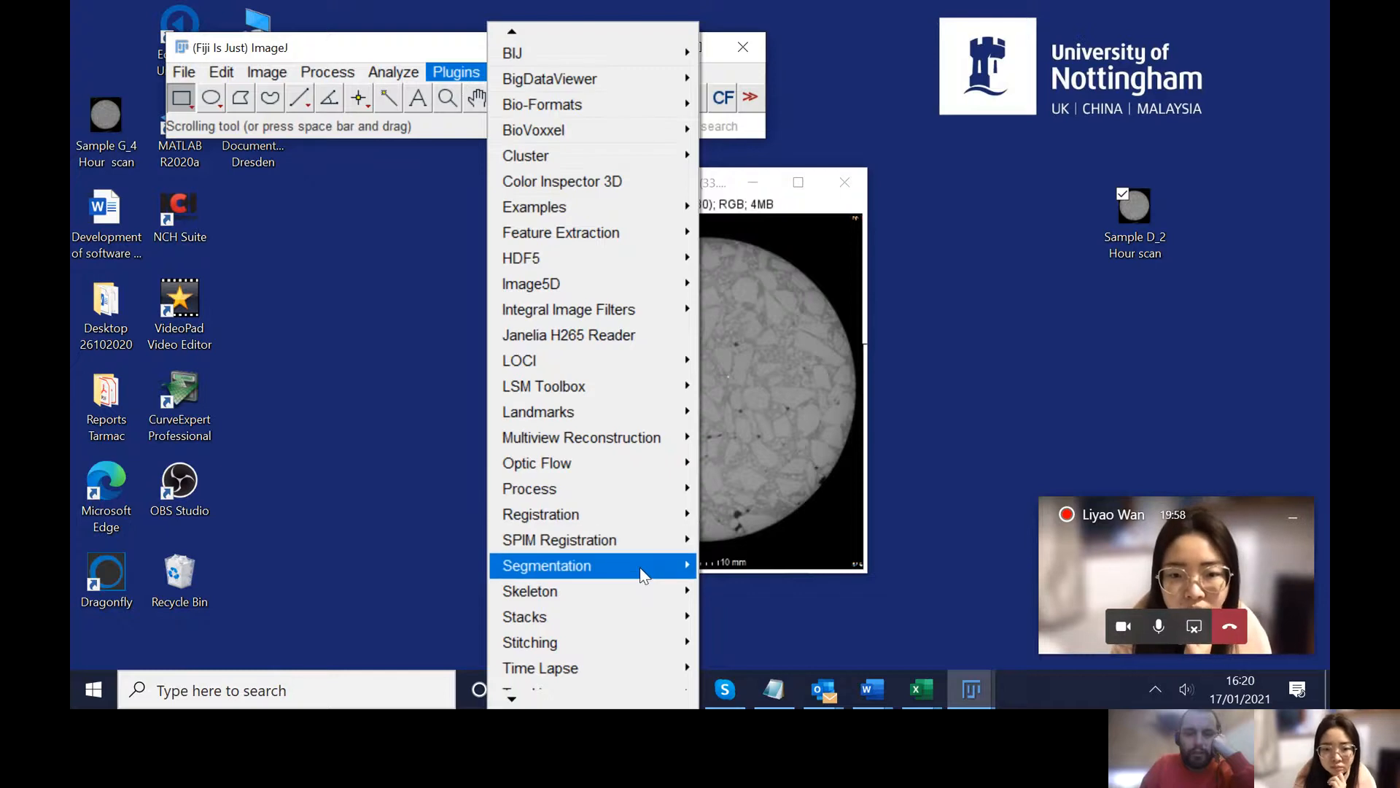
mouse_move(644, 576)
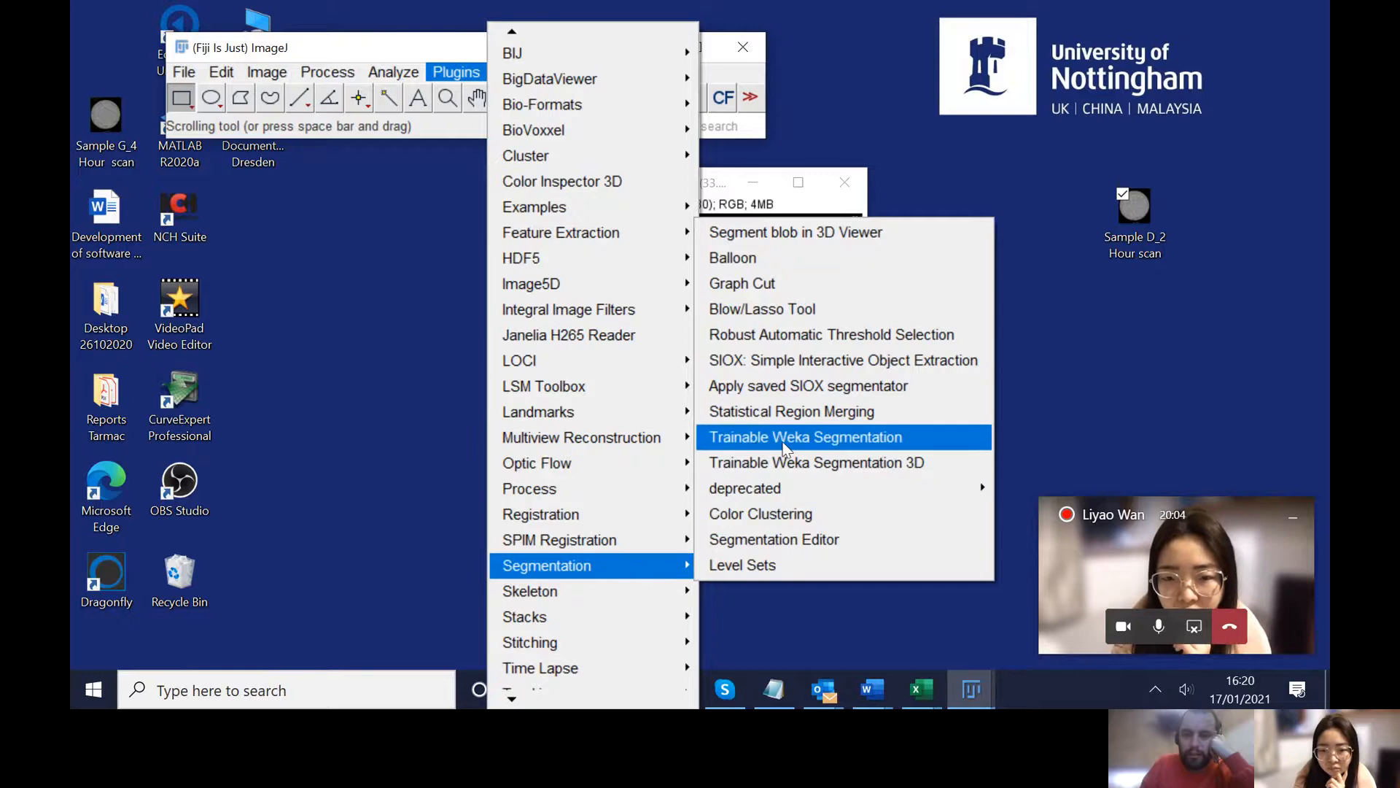
left_click(940, 443)
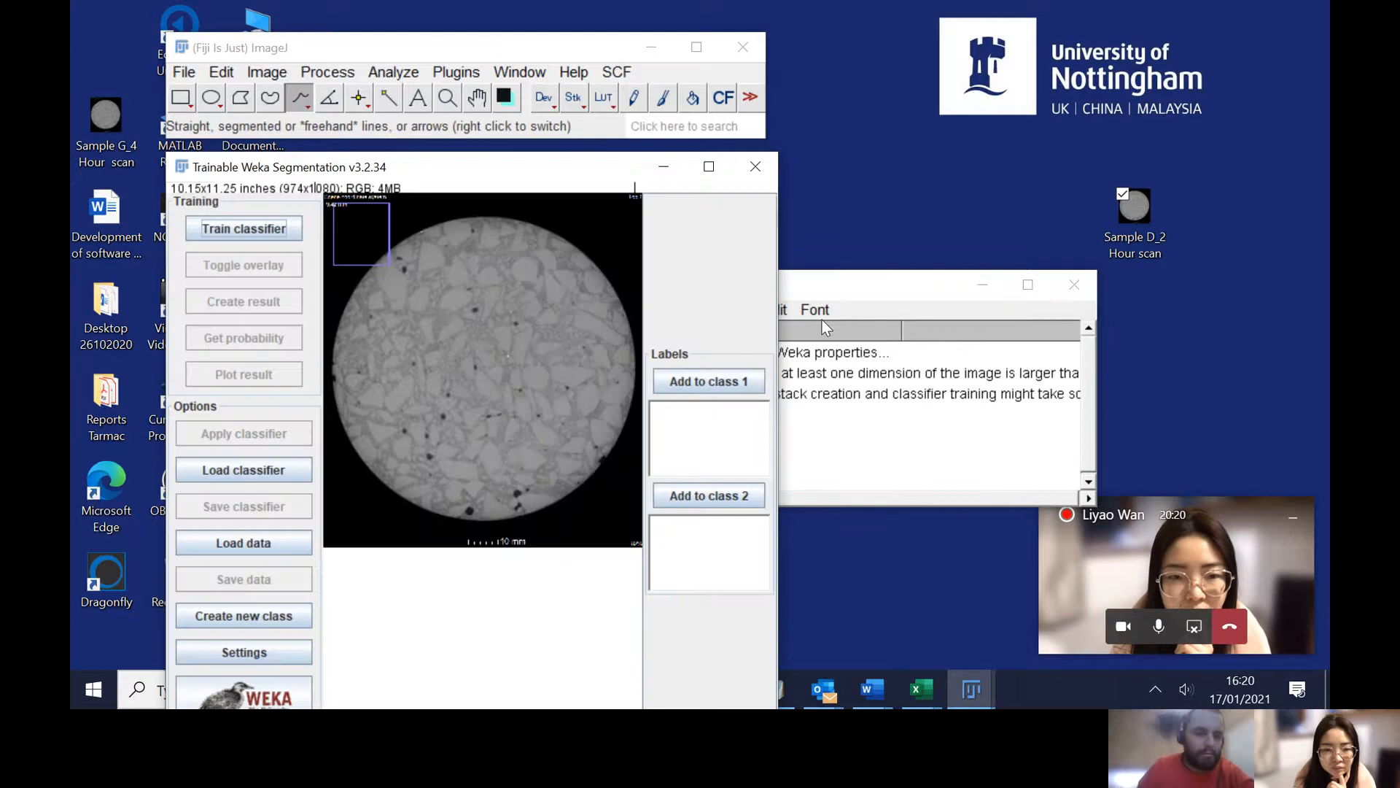
Step: Minimise the Log window and enlarge the Trainable Weka Segmentation window until the whole scan and all controls fit
left_click_drag(538, 159, 612, 92)
left_click_drag(917, 285, 961, 195)
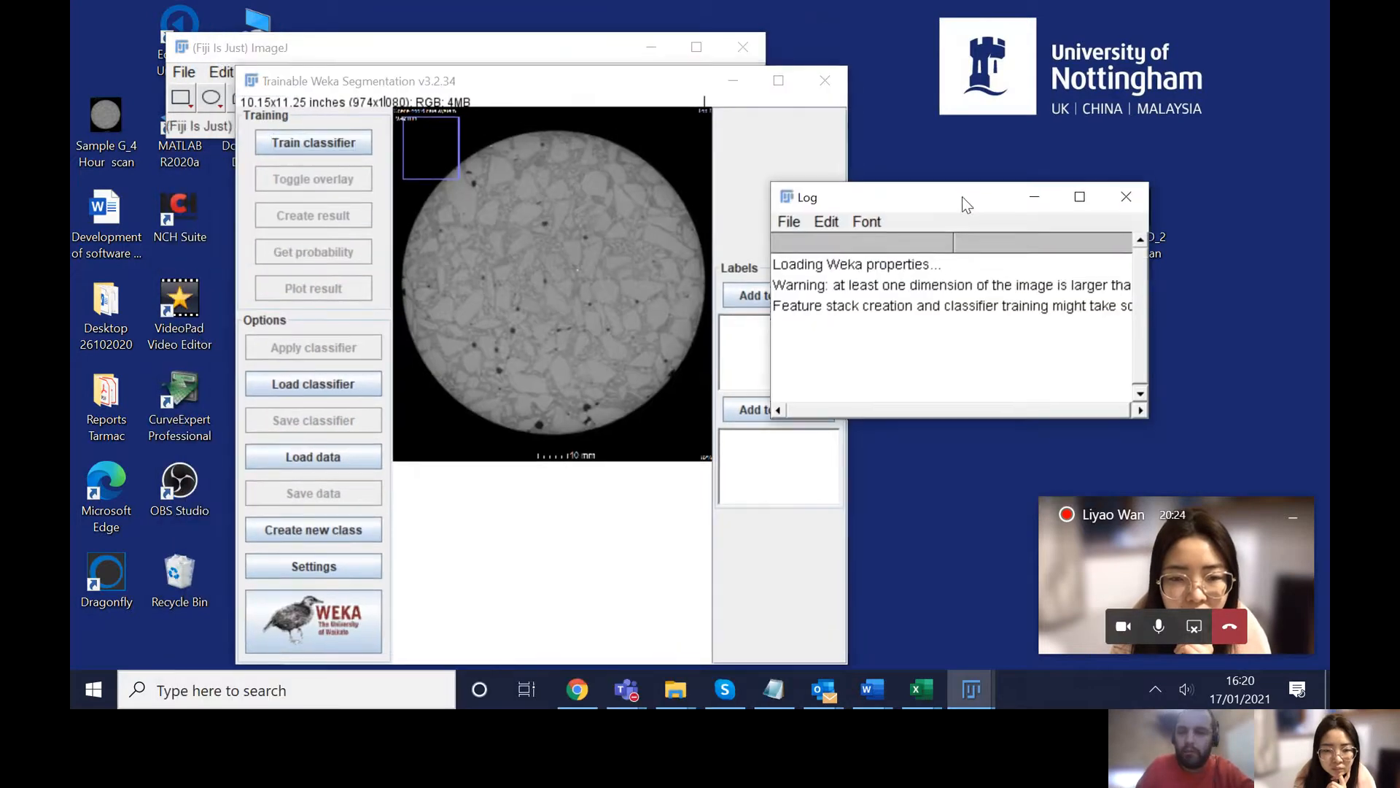
left_click(1036, 193)
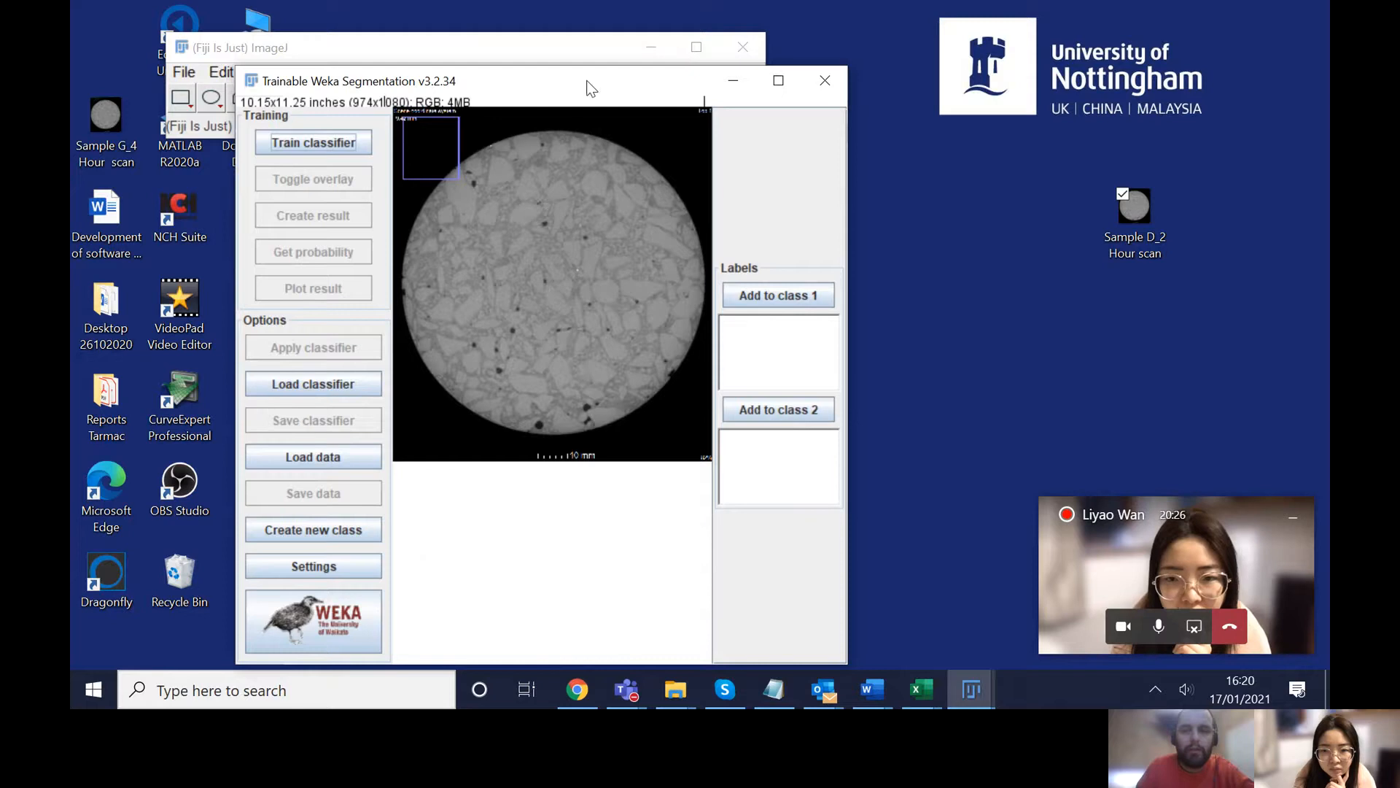
left_click_drag(586, 80, 550, 92)
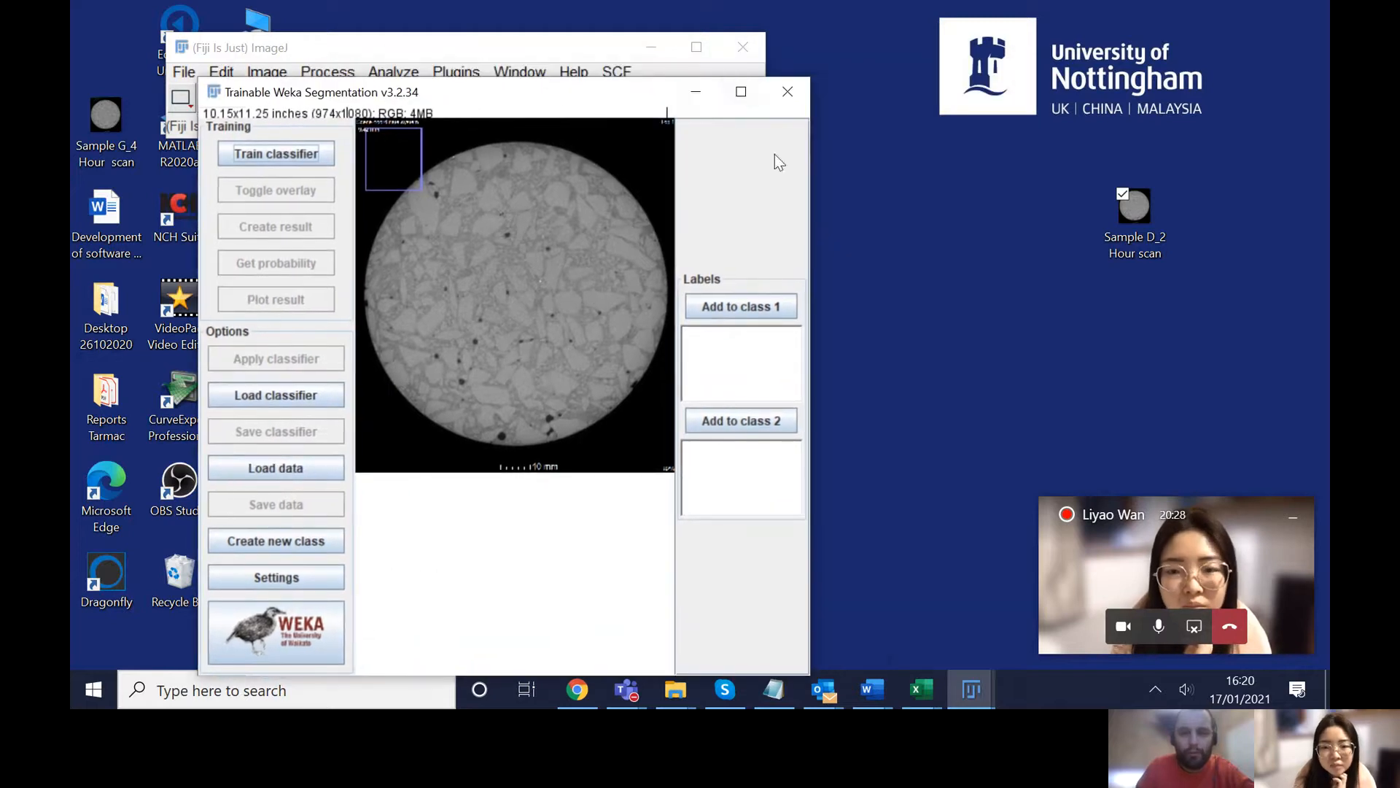
left_click(740, 93)
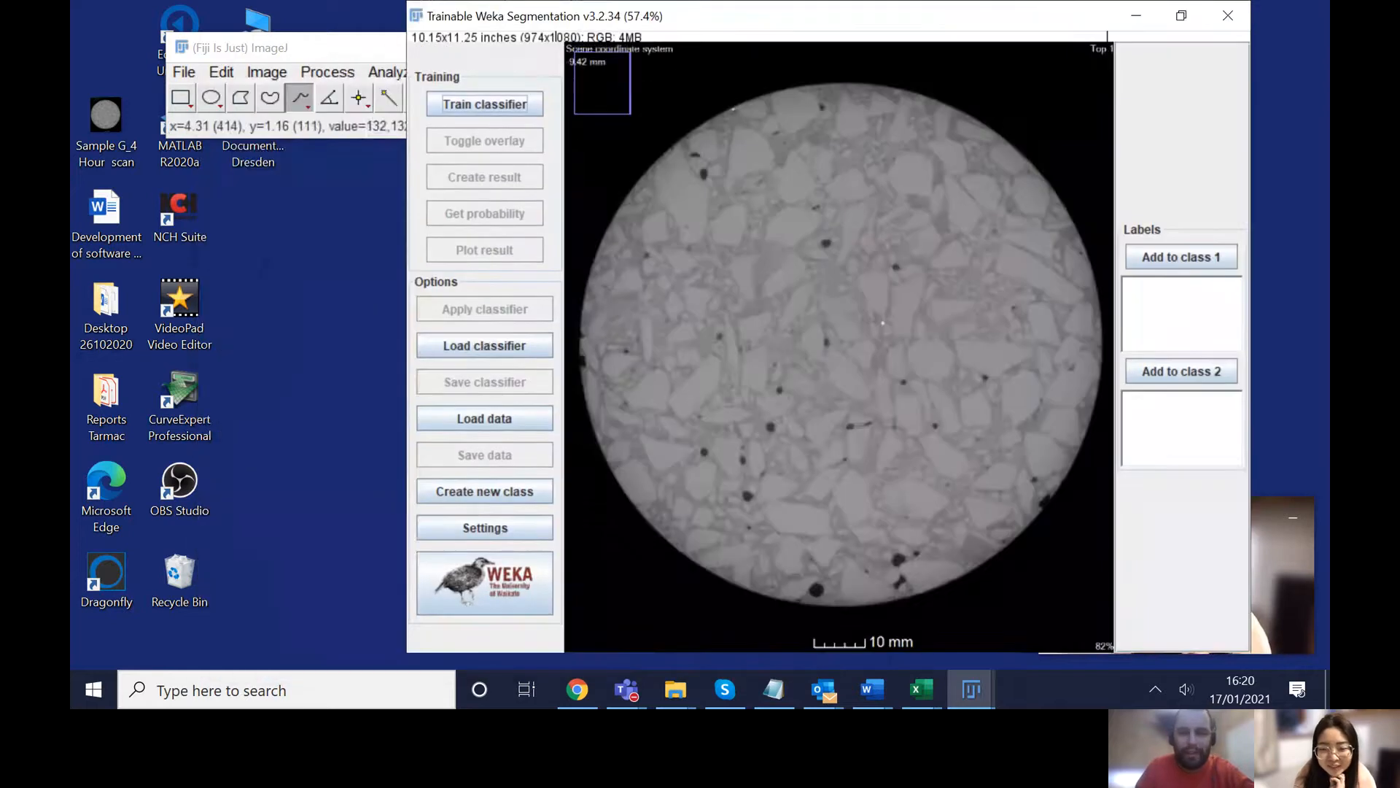
left_click_drag(904, 22, 478, 35)
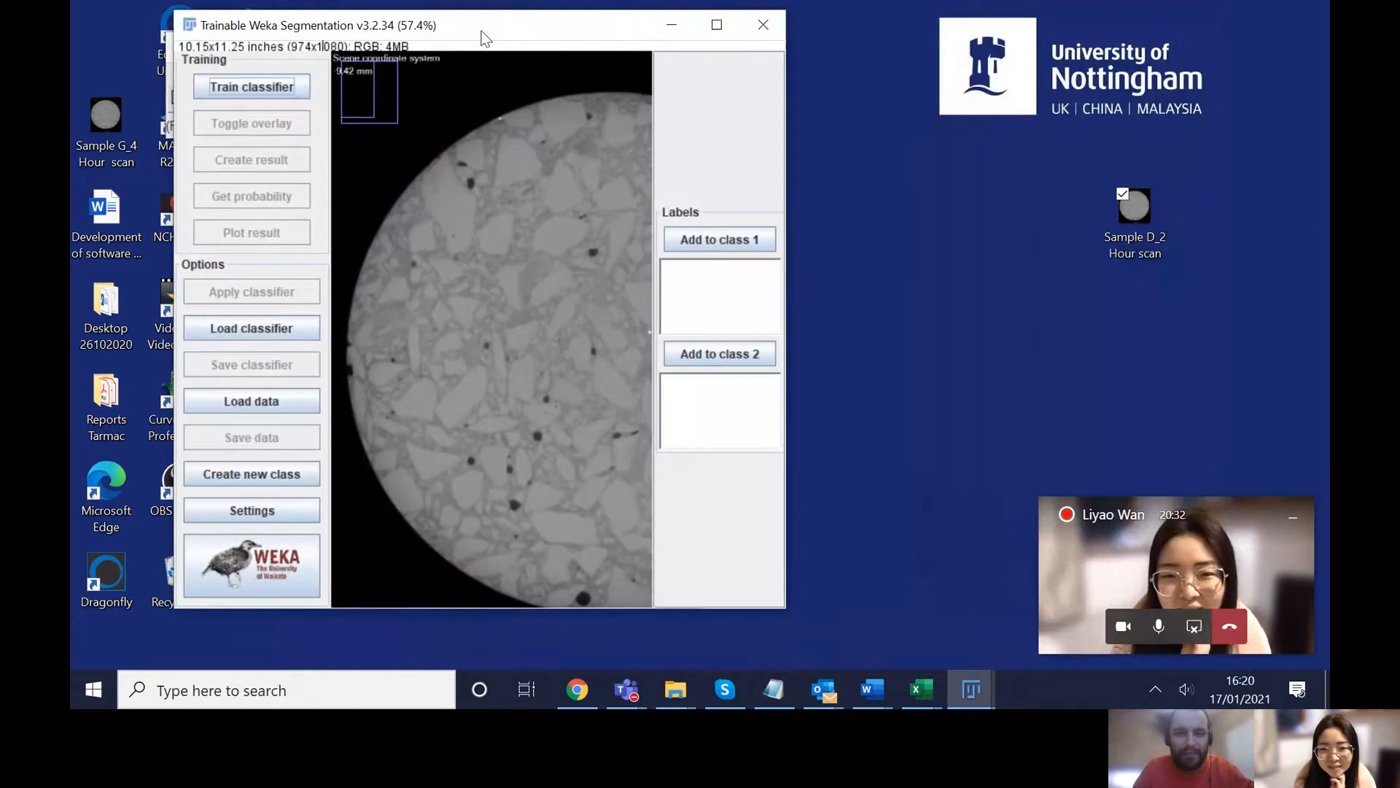
left_click_drag(787, 195, 1117, 195)
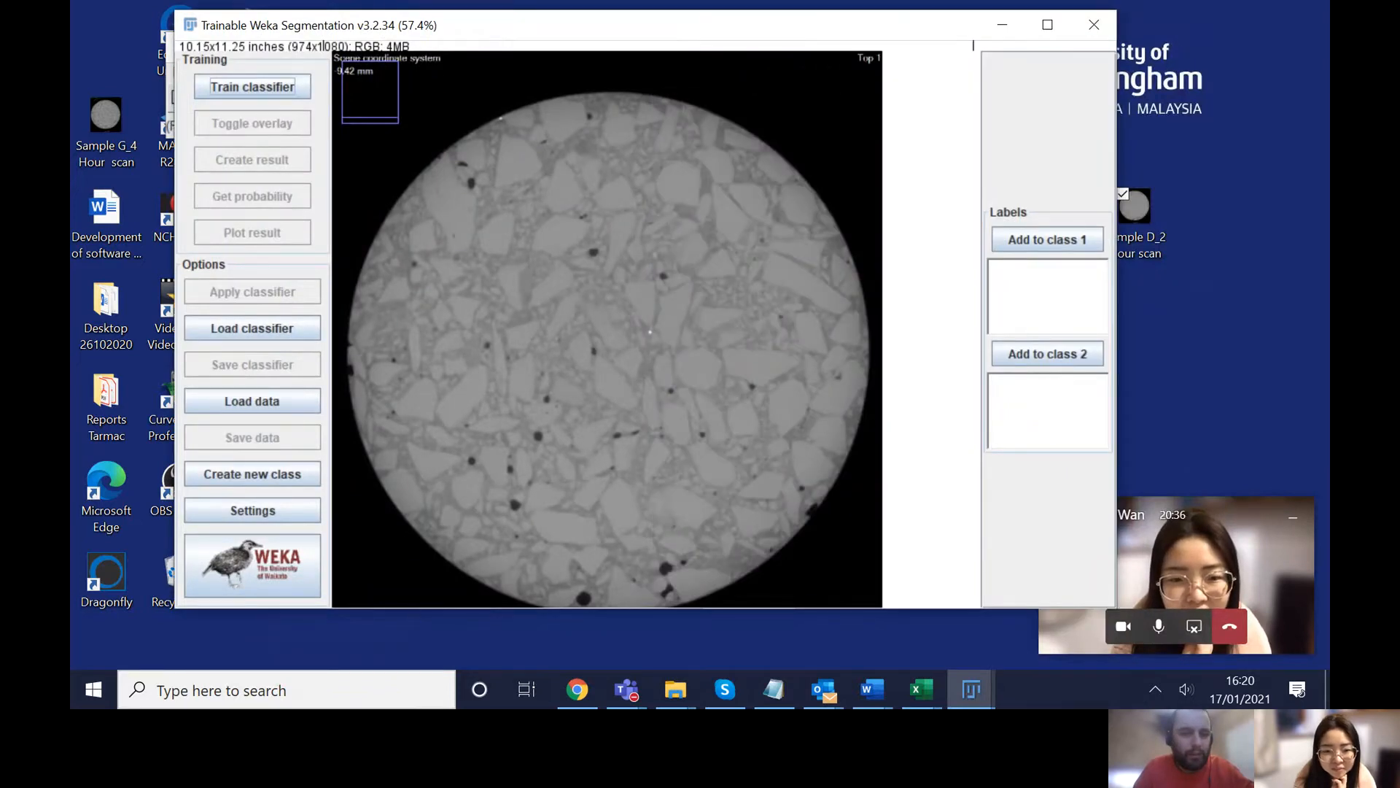
left_click_drag(410, 607, 410, 670)
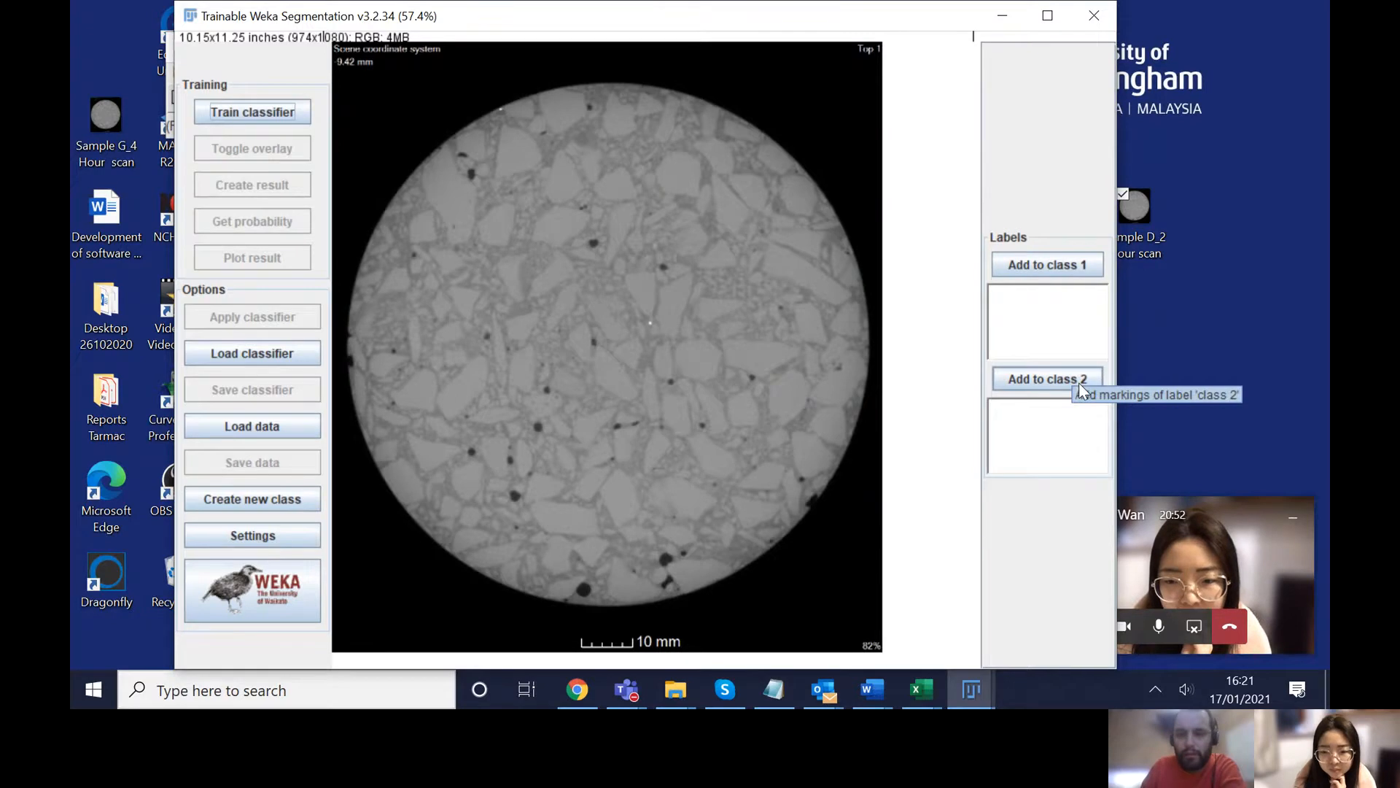
Step: Create a new class named Voids and widen the segmentation window for more image space
left_click(299, 504)
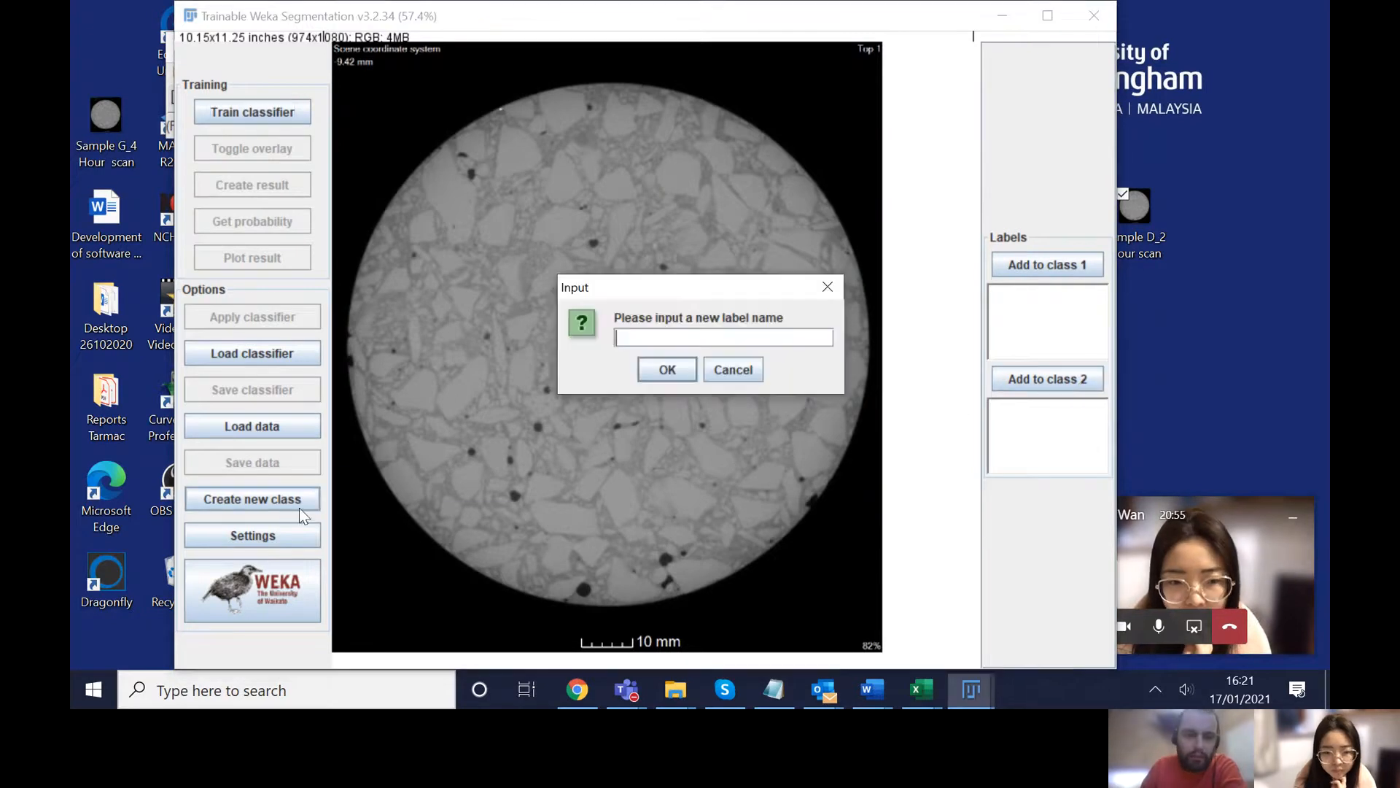
left_click(666, 368)
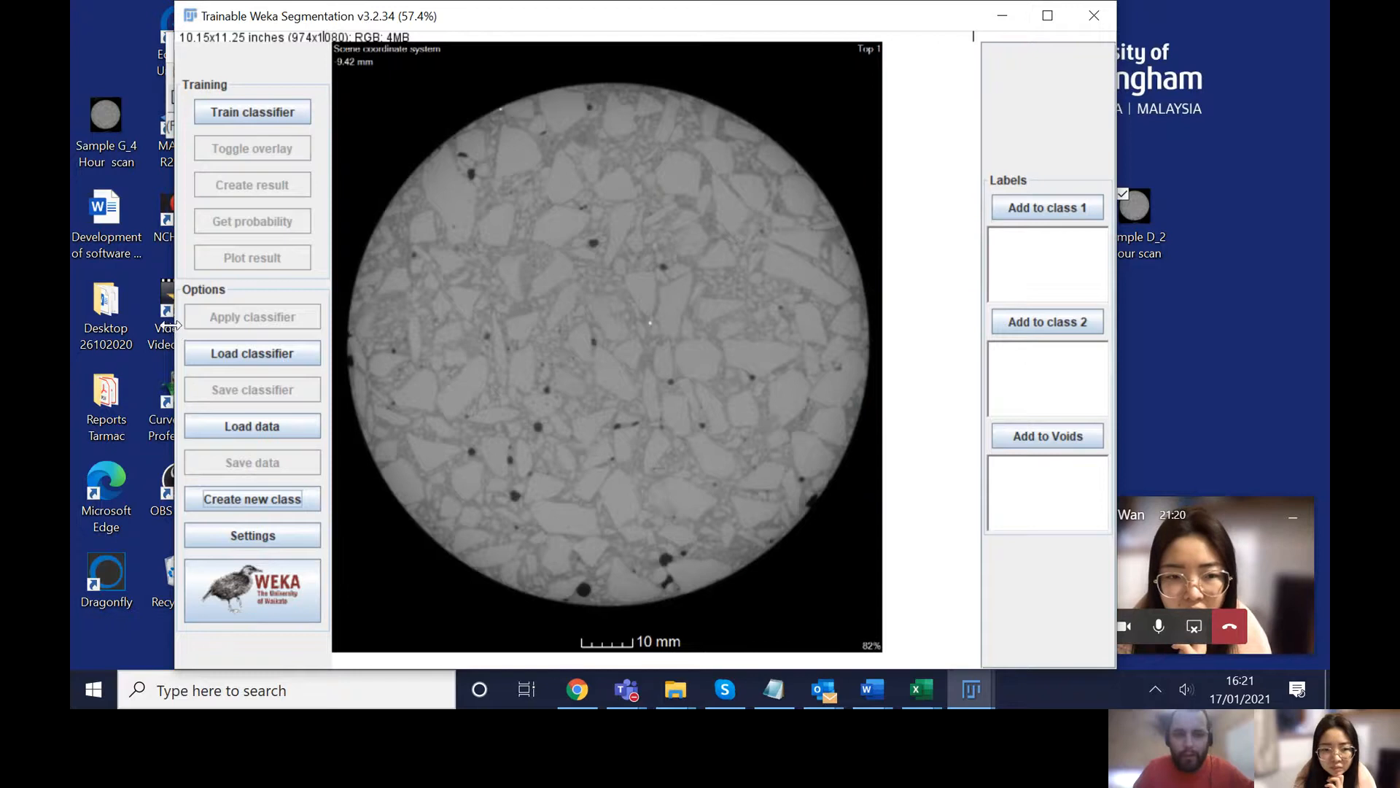
left_click_drag(177, 332, 78, 332)
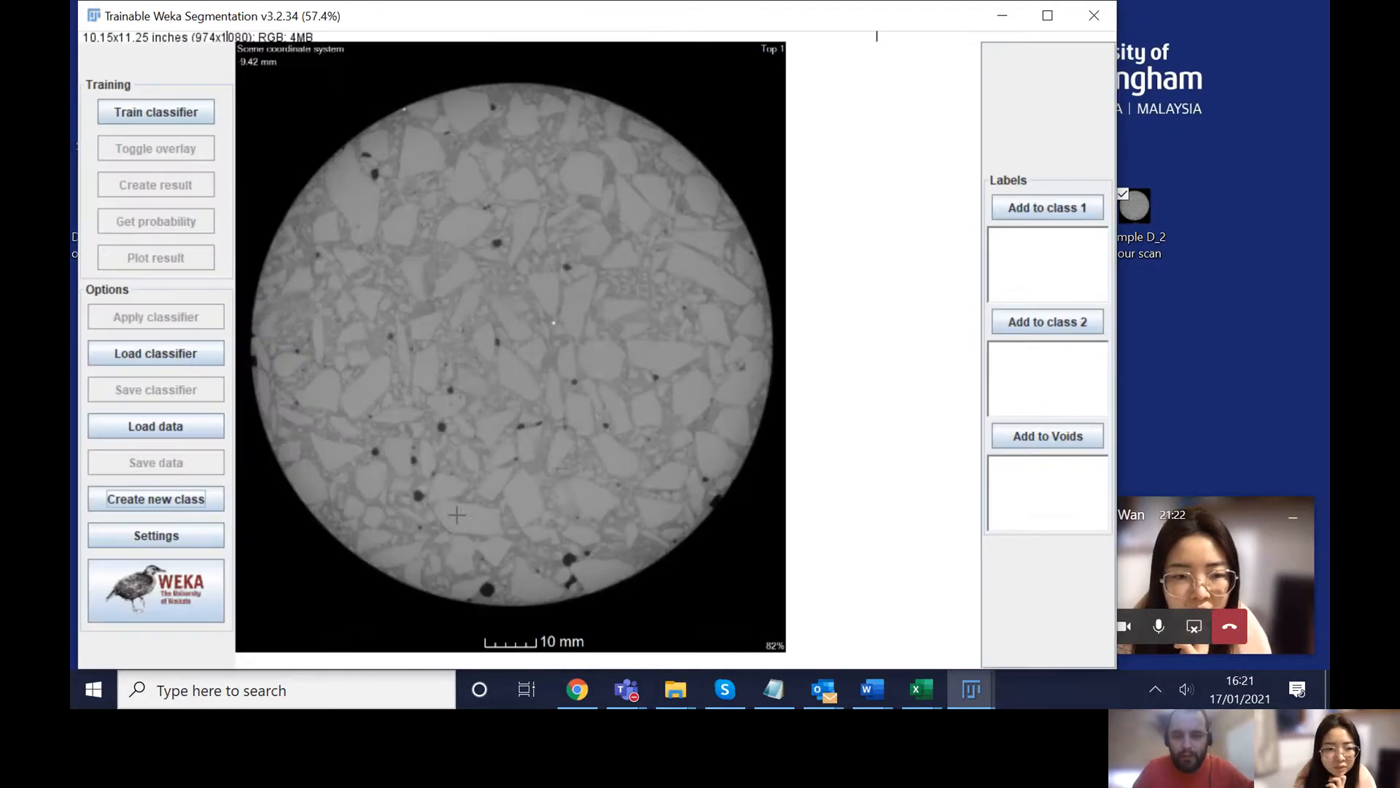
Step: Trace a long freehand line through the black background just below the specimen and add it to the Voids class
scroll(464, 513, "up", 2)
scroll(560, 526, "up", 1)
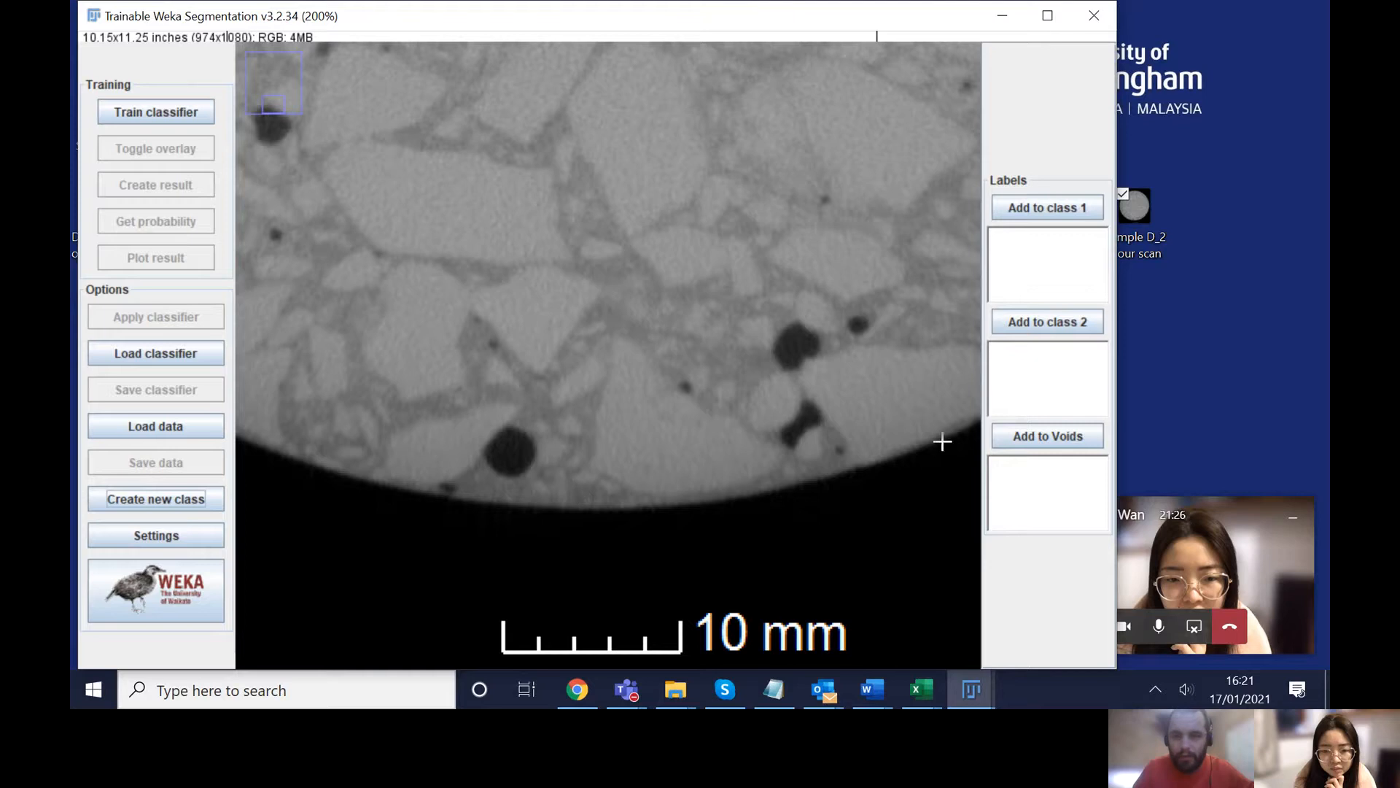
left_click(1026, 437)
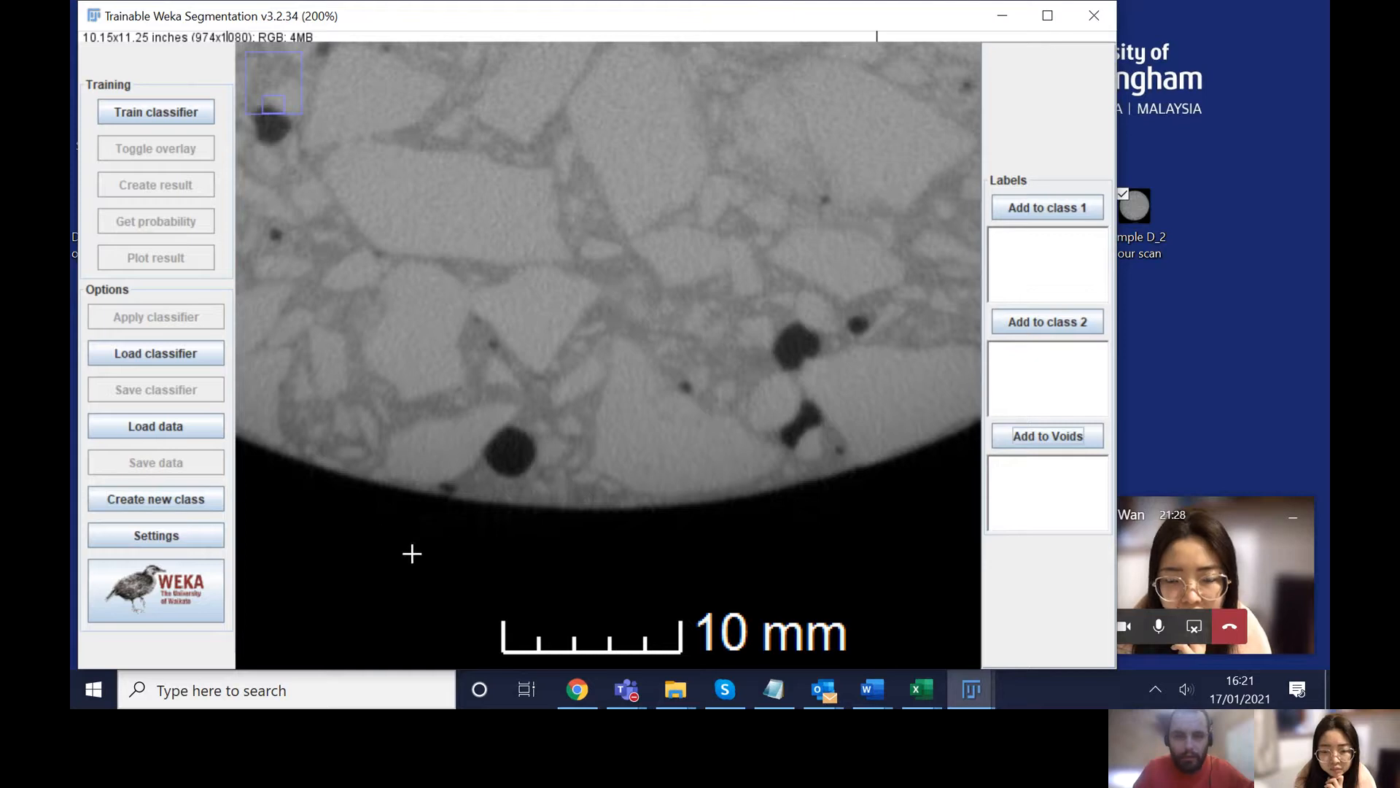
mouse_move(377, 534)
left_mouse_down()
mouse_move(689, 585)
mouse_move(819, 554)
mouse_move(866, 525)
mouse_move(621, 546)
mouse_move(357, 525)
mouse_move(348, 552)
left_mouse_up()
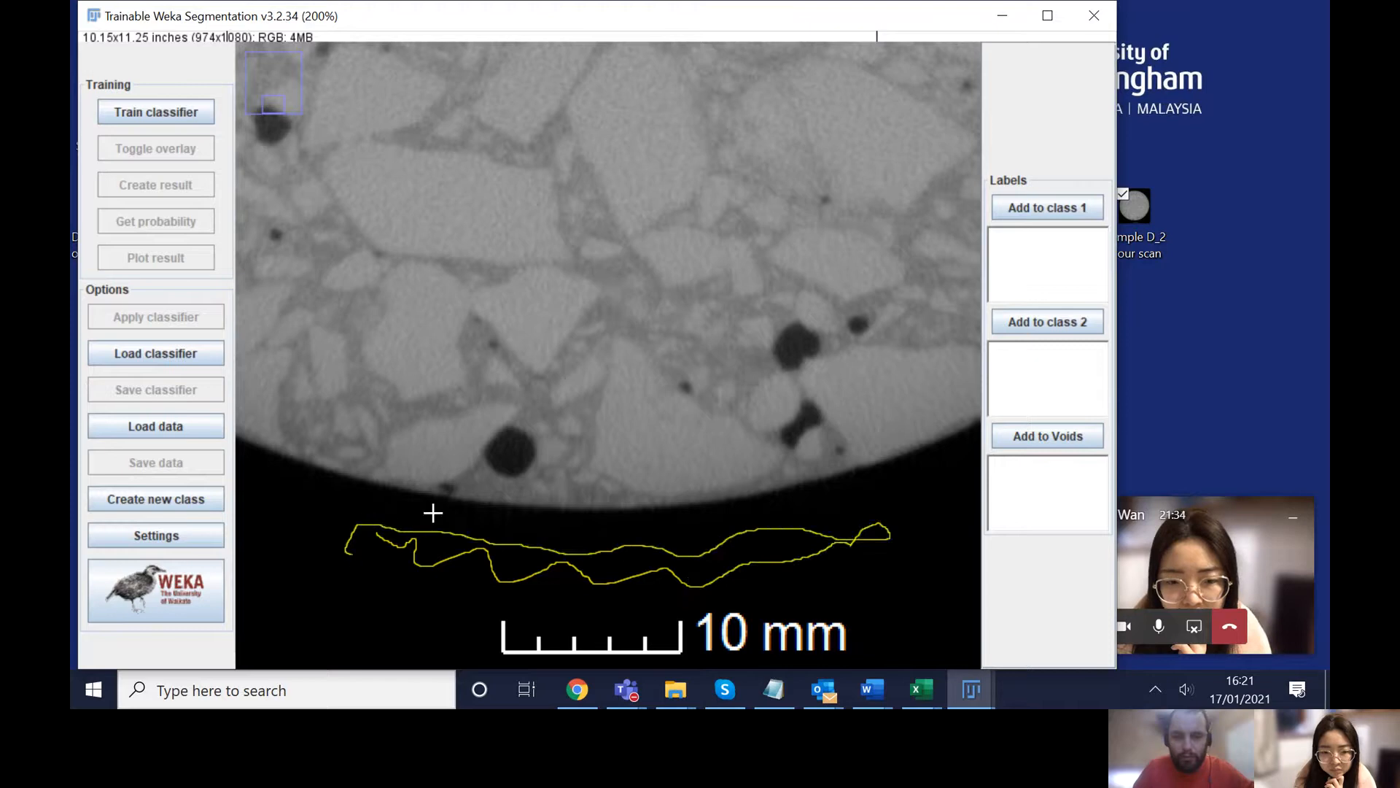
left_click(1034, 436)
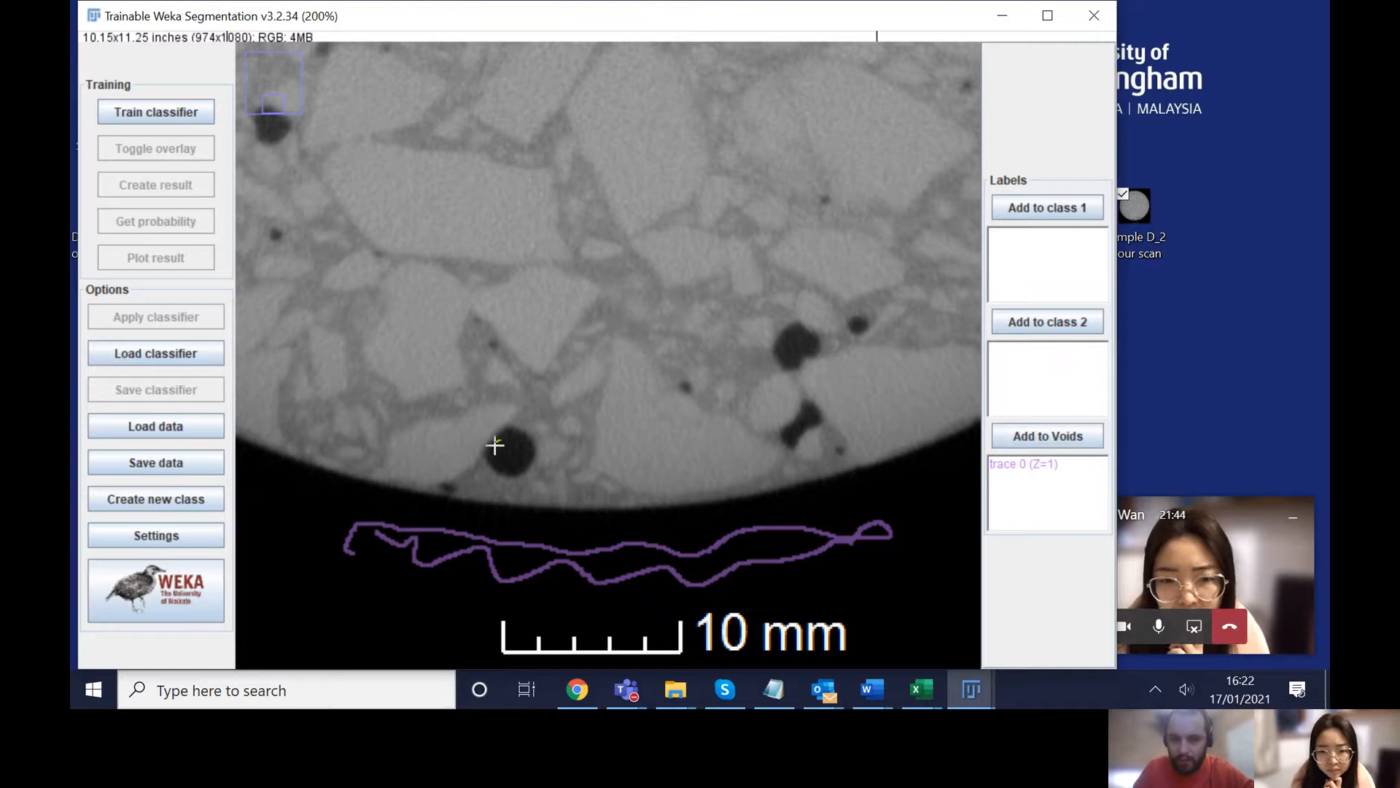
Step: Scribble inside each of the three larger dark pores near the specimen's lower edge, adding each trace to the Voids class
left_click_drag(506, 458, 515, 447)
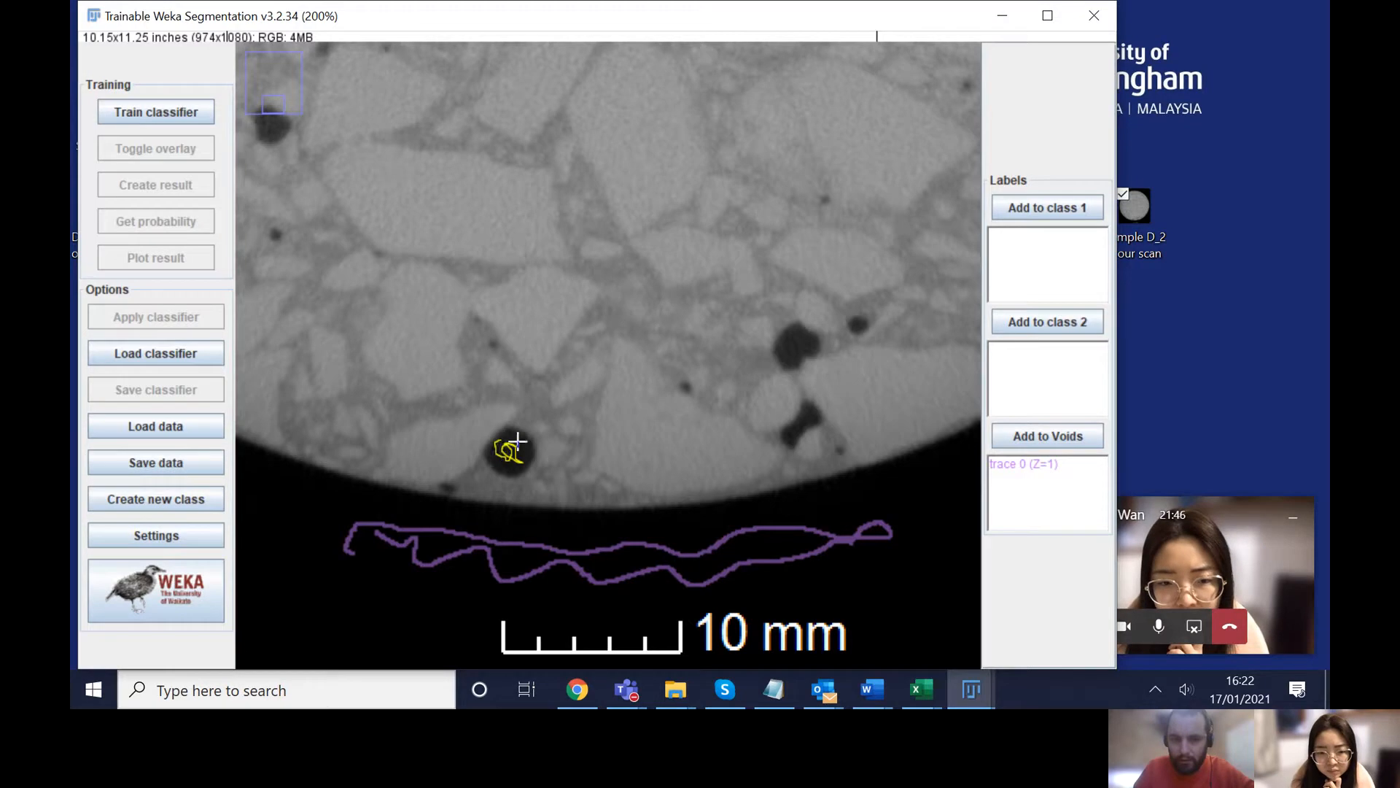
left_click(1061, 439)
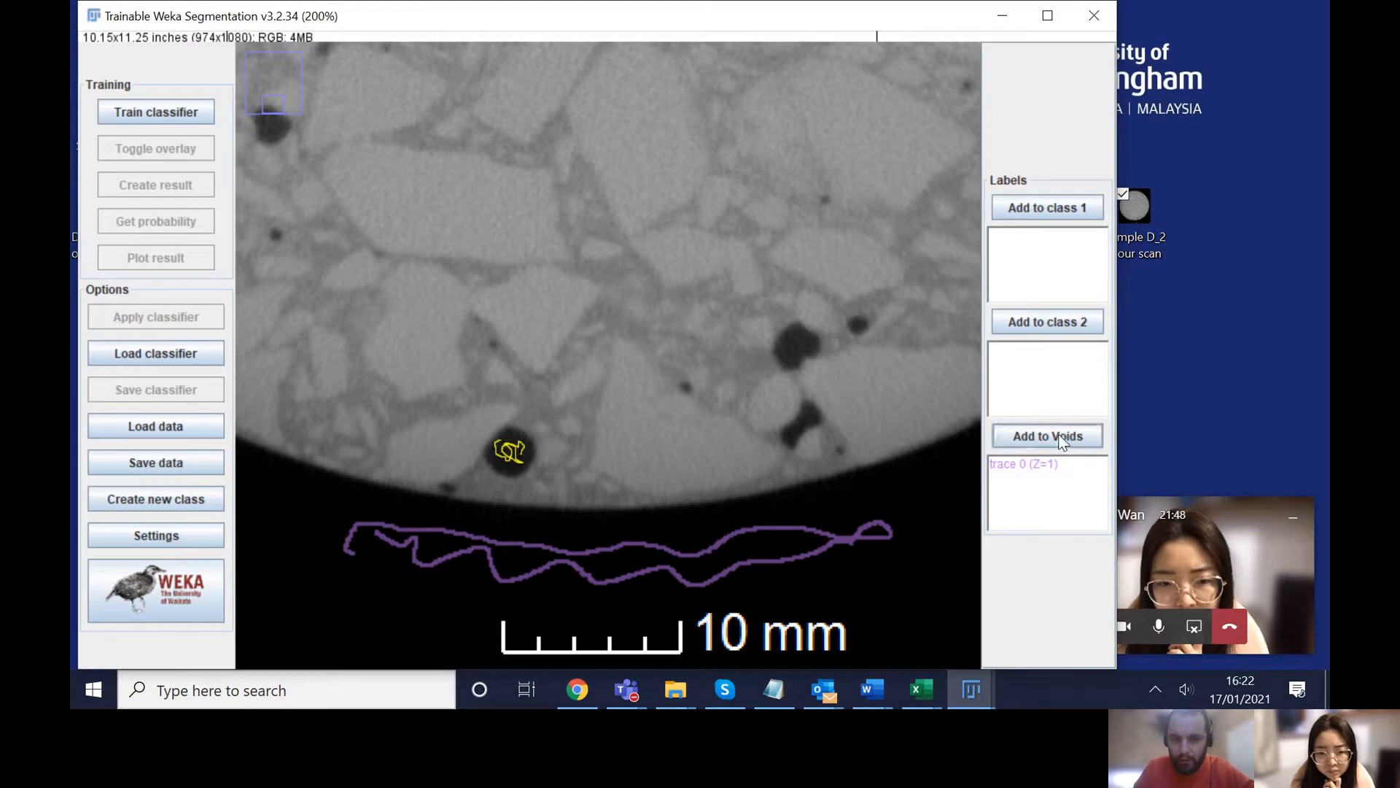
left_click(1058, 438)
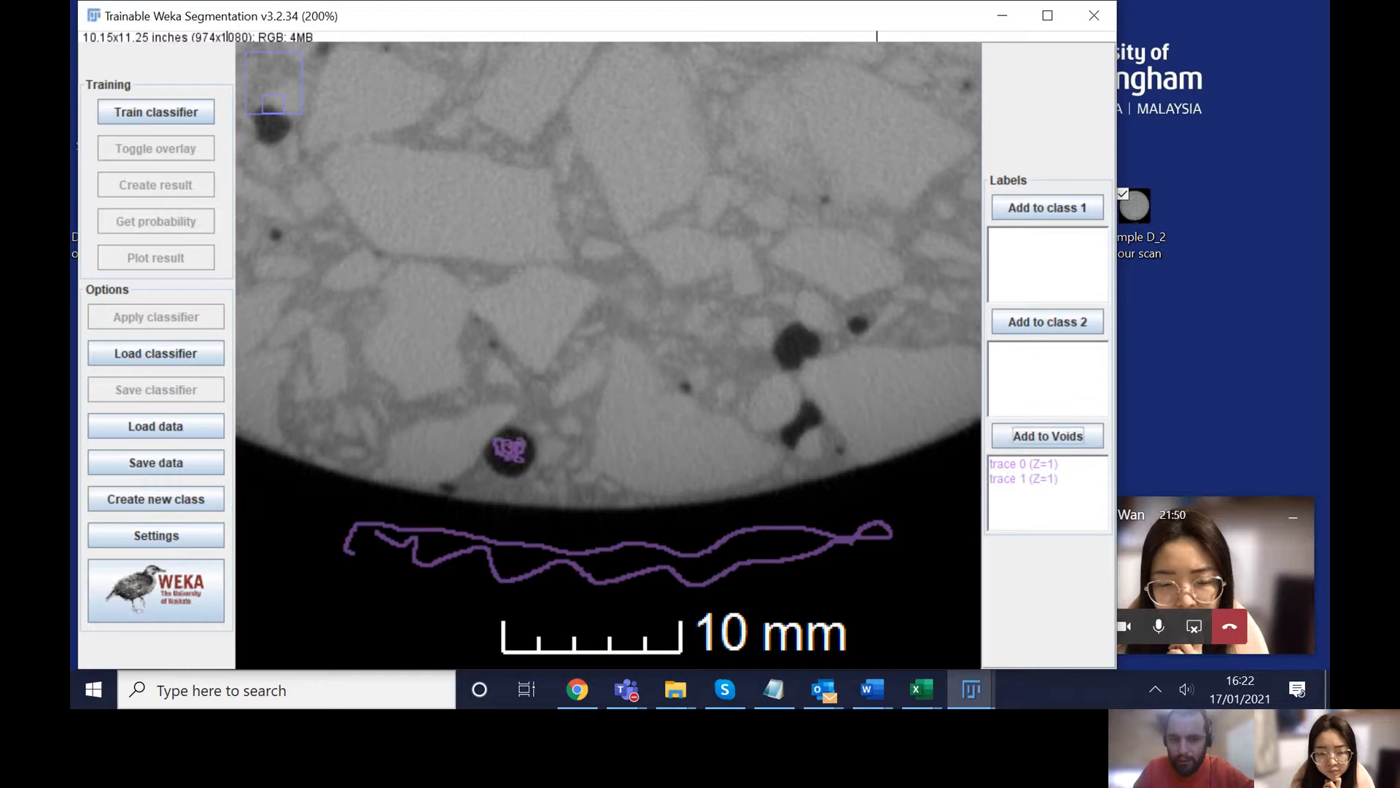
mouse_move(794, 334)
left_mouse_down()
mouse_move(790, 358)
mouse_move(794, 345)
left_mouse_up()
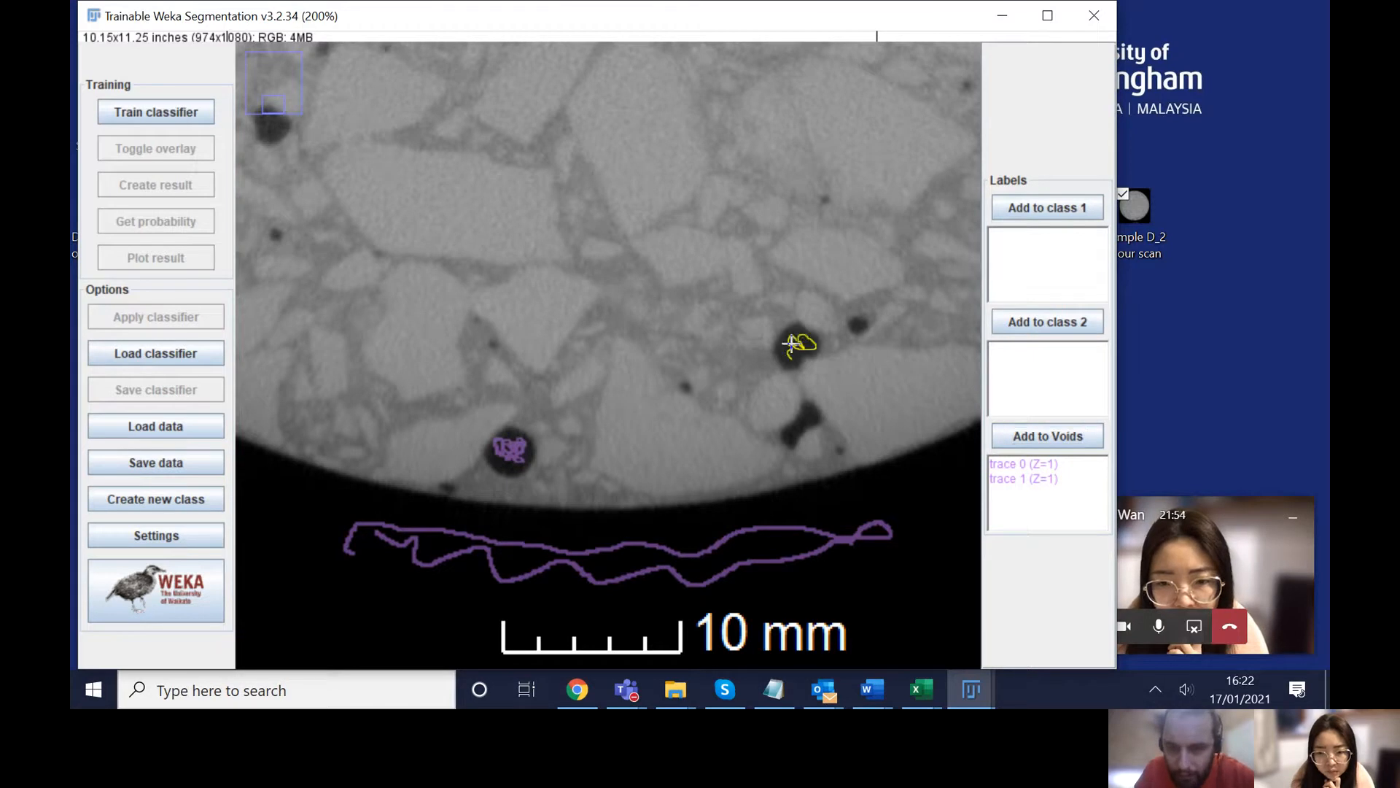
left_click(1040, 436)
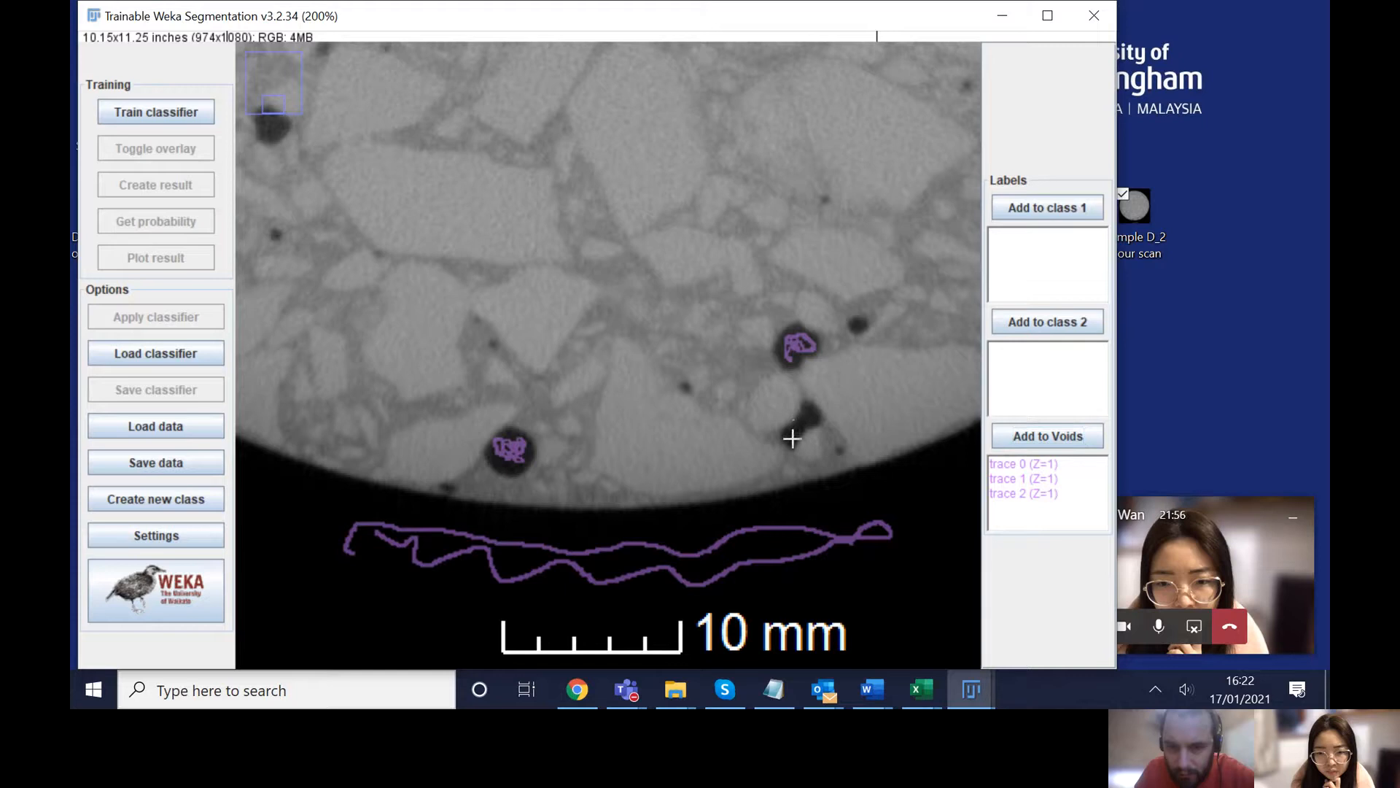
left_click_drag(806, 413, 802, 420)
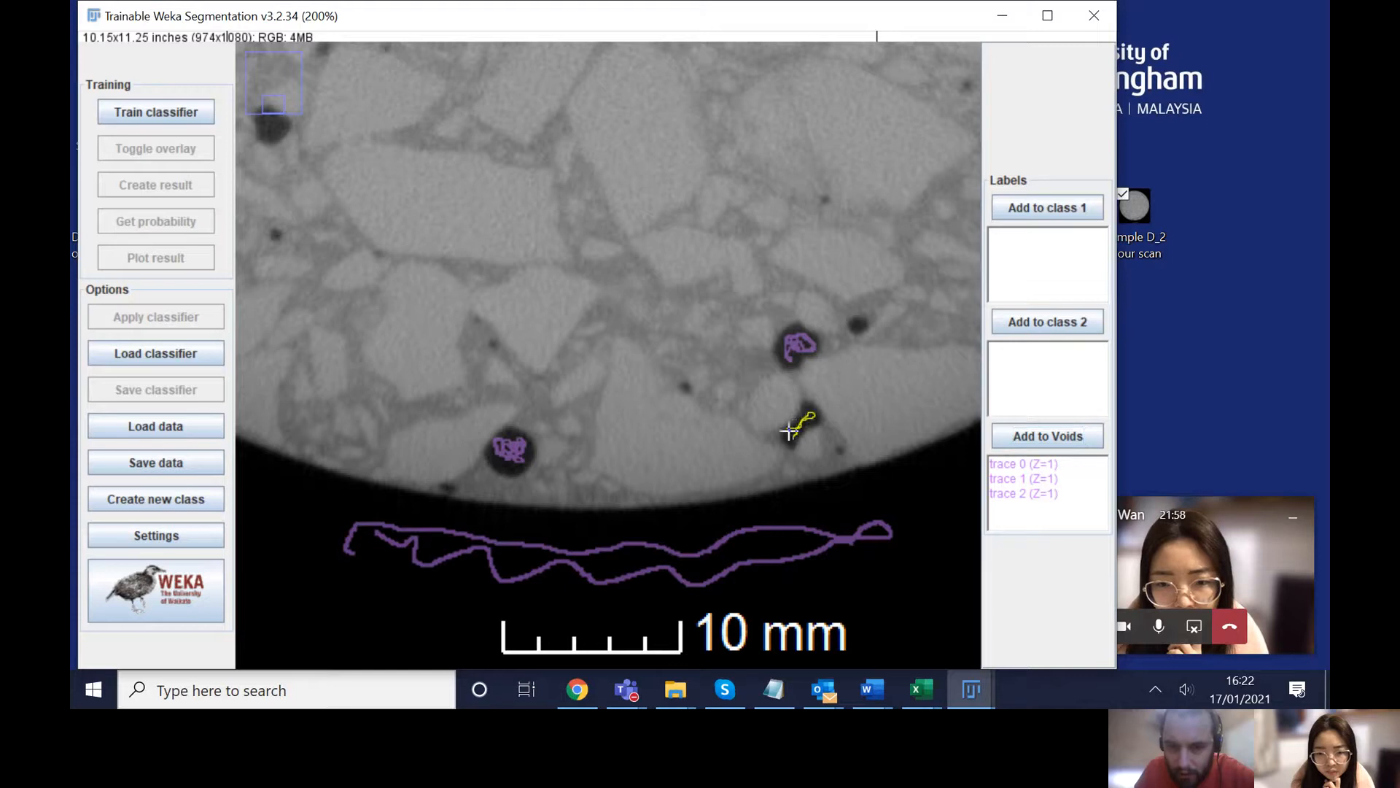
left_click(1021, 436)
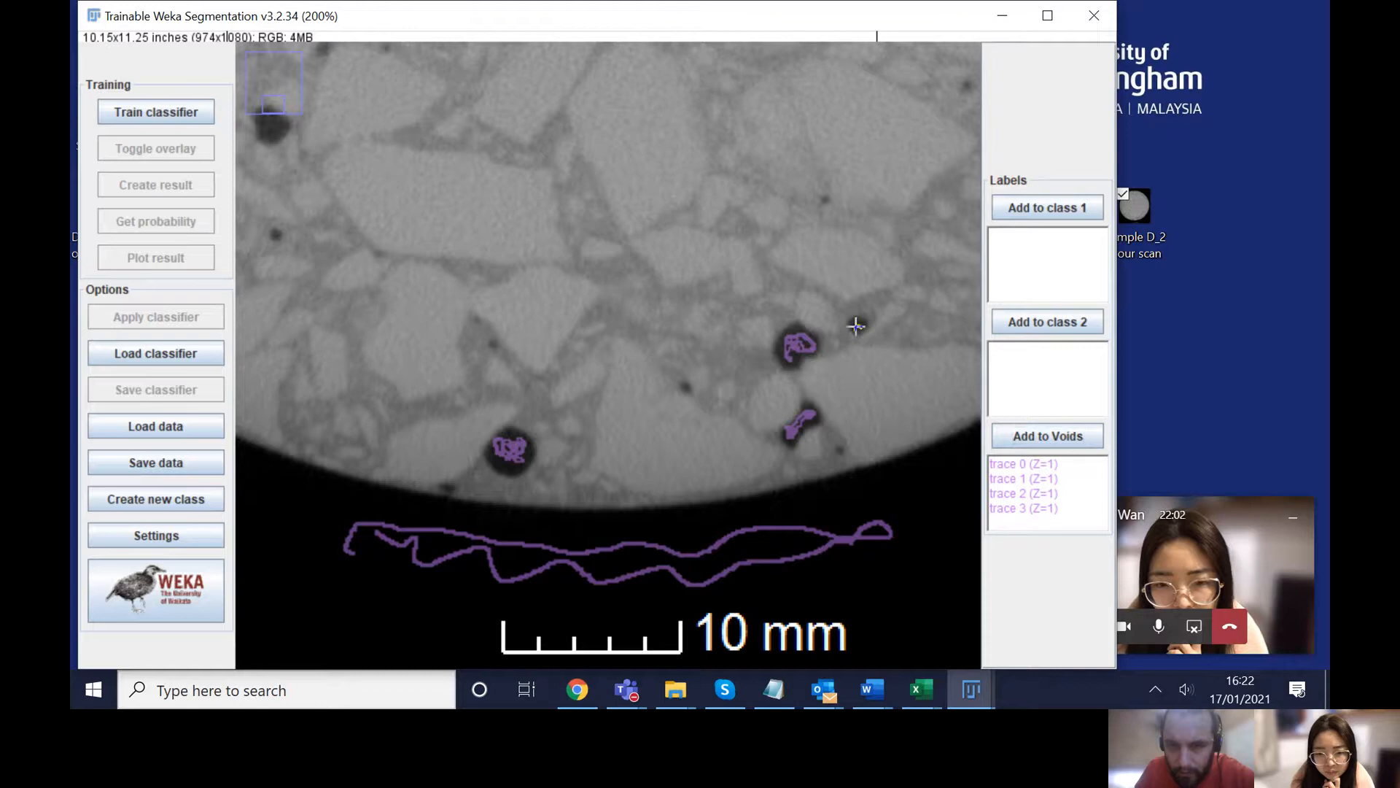
Step: Mark three small dark pores around the larger ones near the specimen's lower edge and add each to the Voids class
left_click(1059, 429)
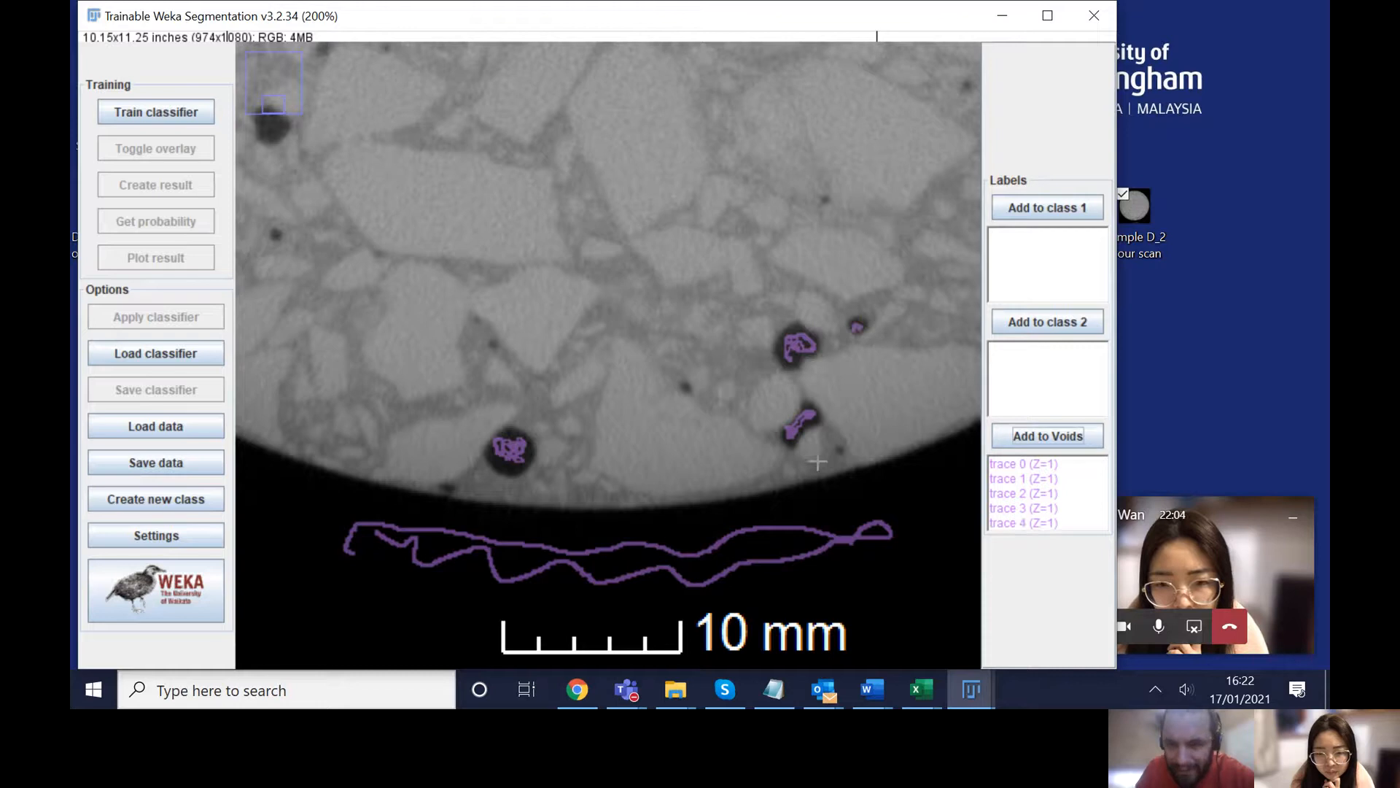
left_click(841, 457)
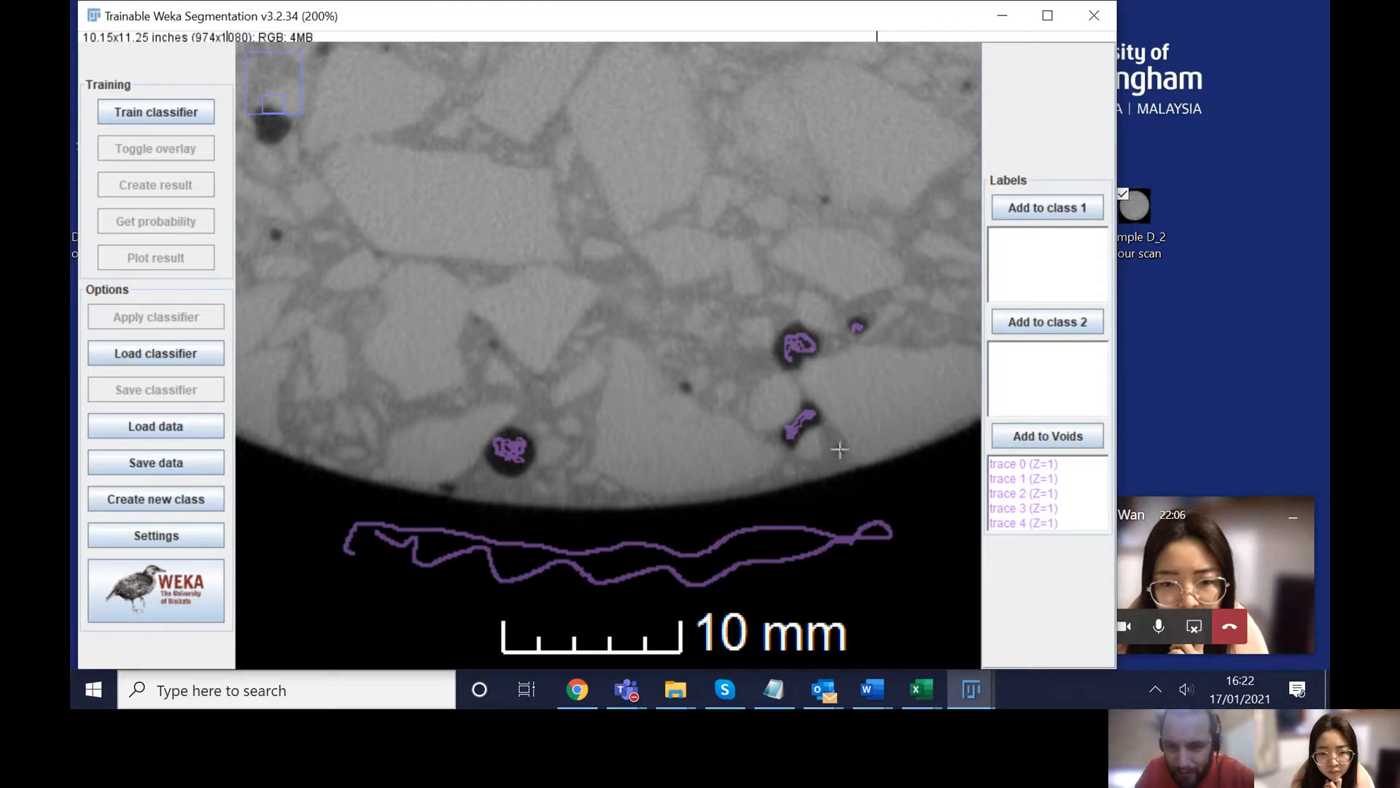
left_click(1020, 436)
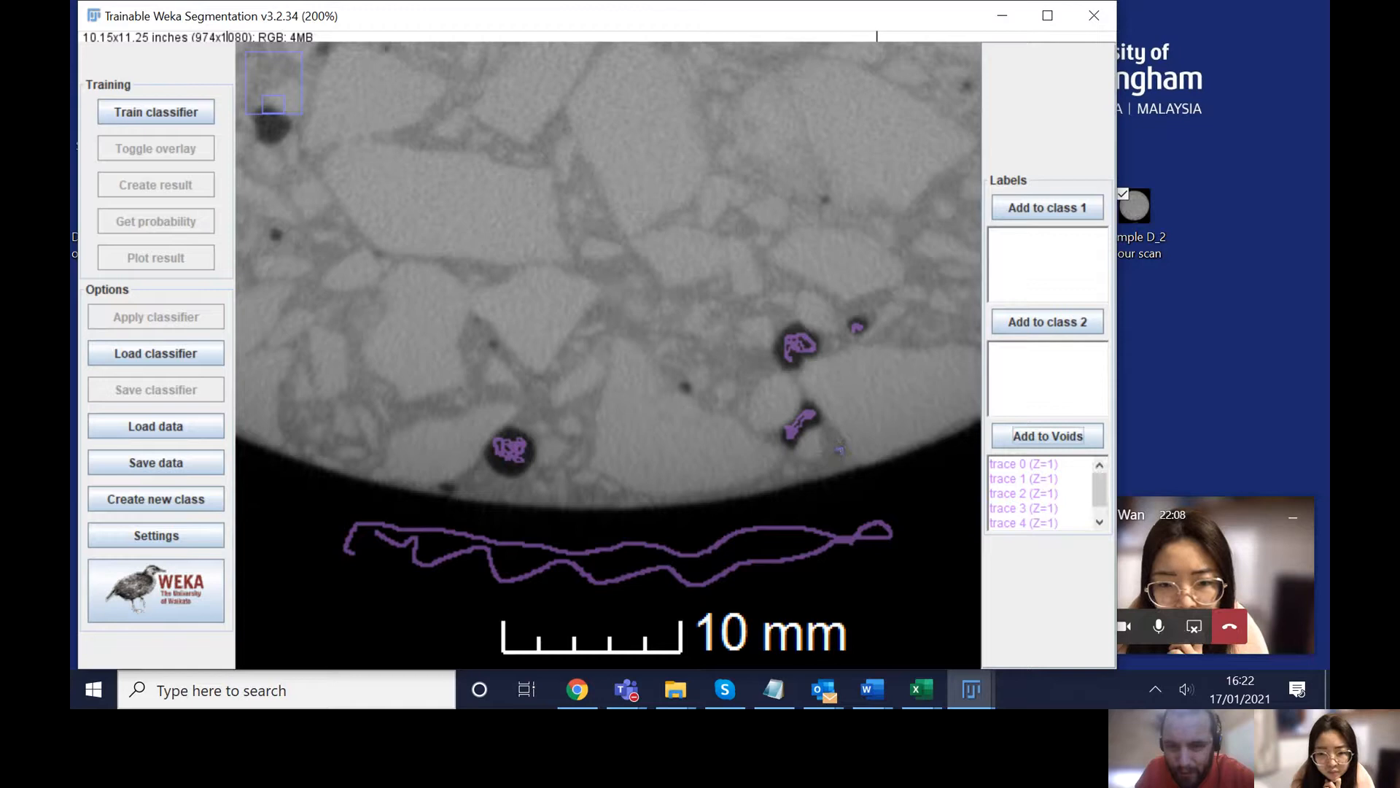
left_click(1048, 436)
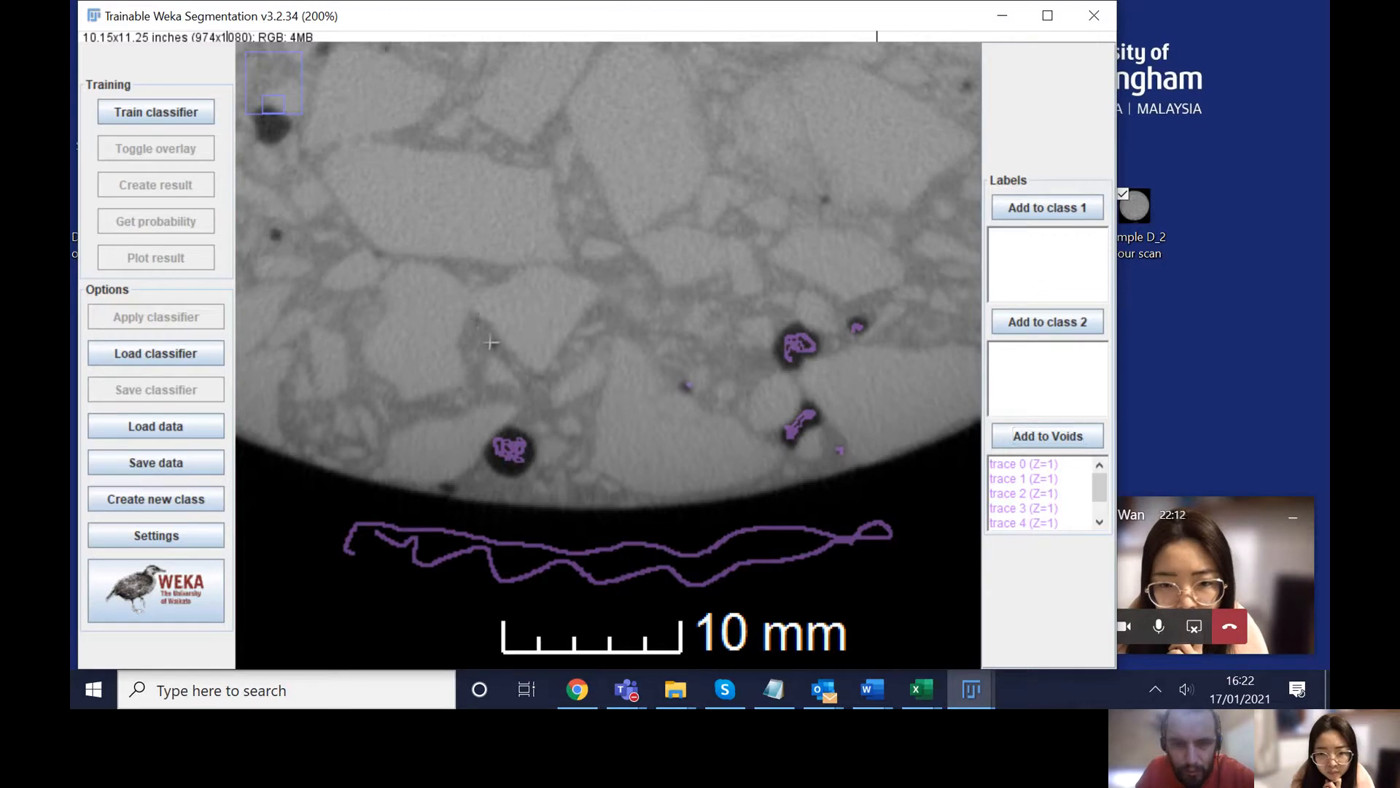
Step: Add the tiny pore above the lower-left large void and the two dark pores farther left to Voids as separate traces
left_click(1074, 439)
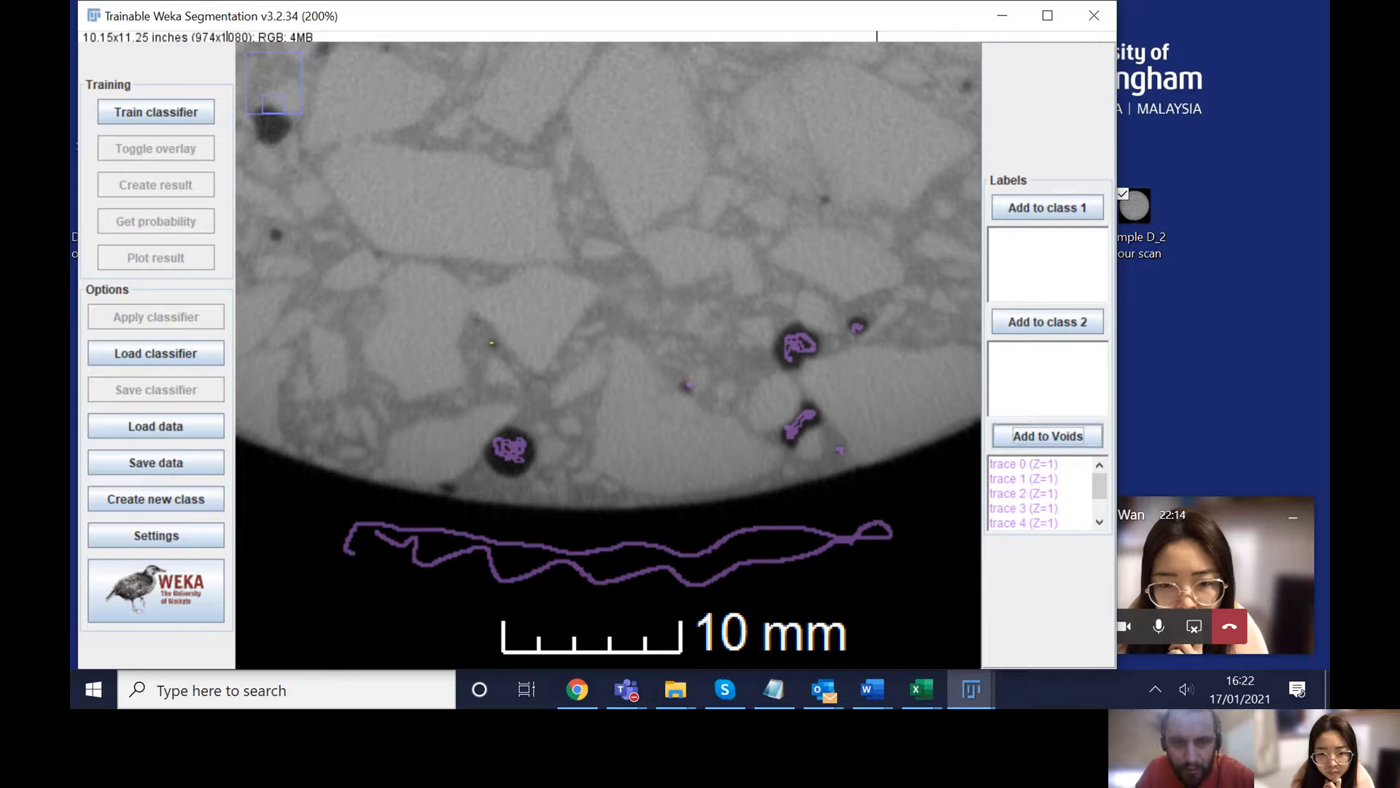
left_click_drag(261, 116, 275, 130)
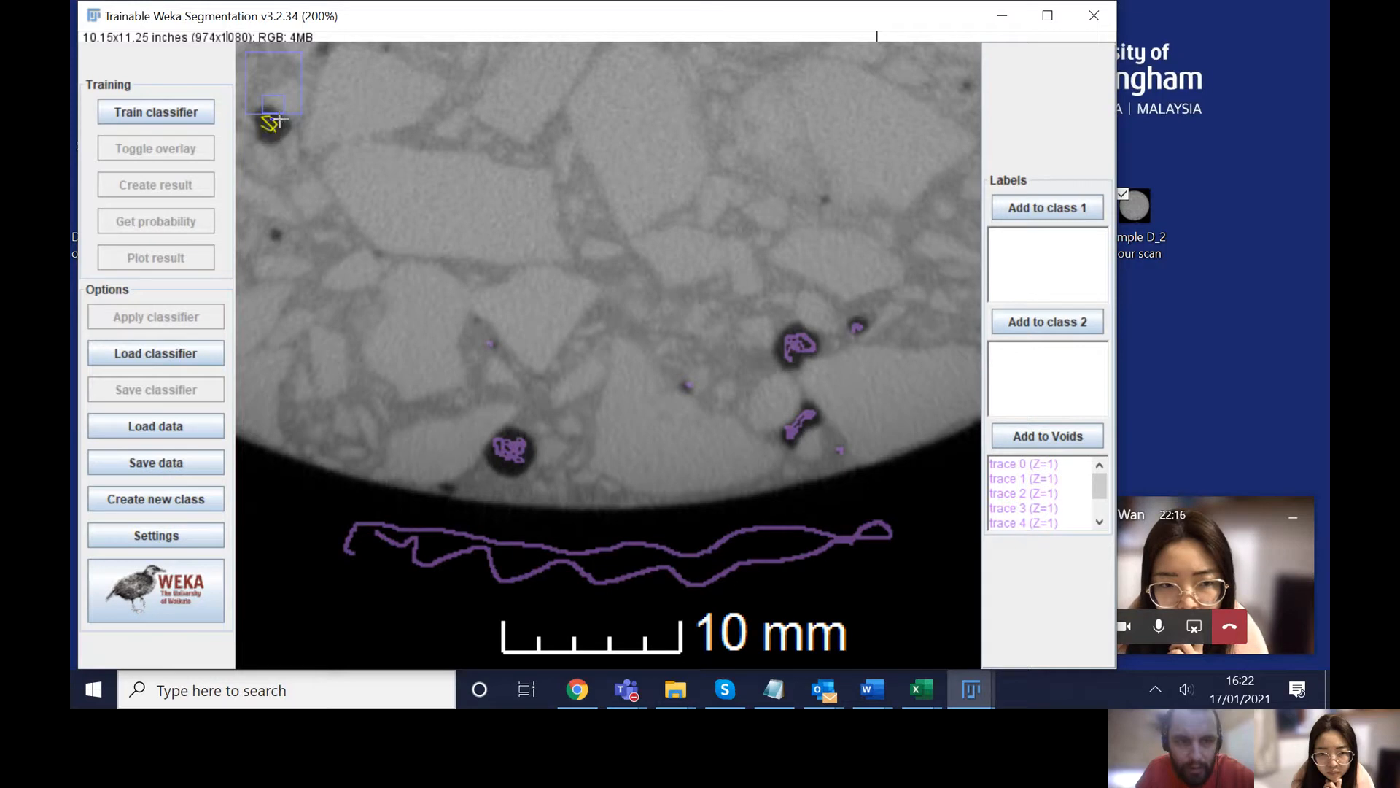
left_click(1033, 436)
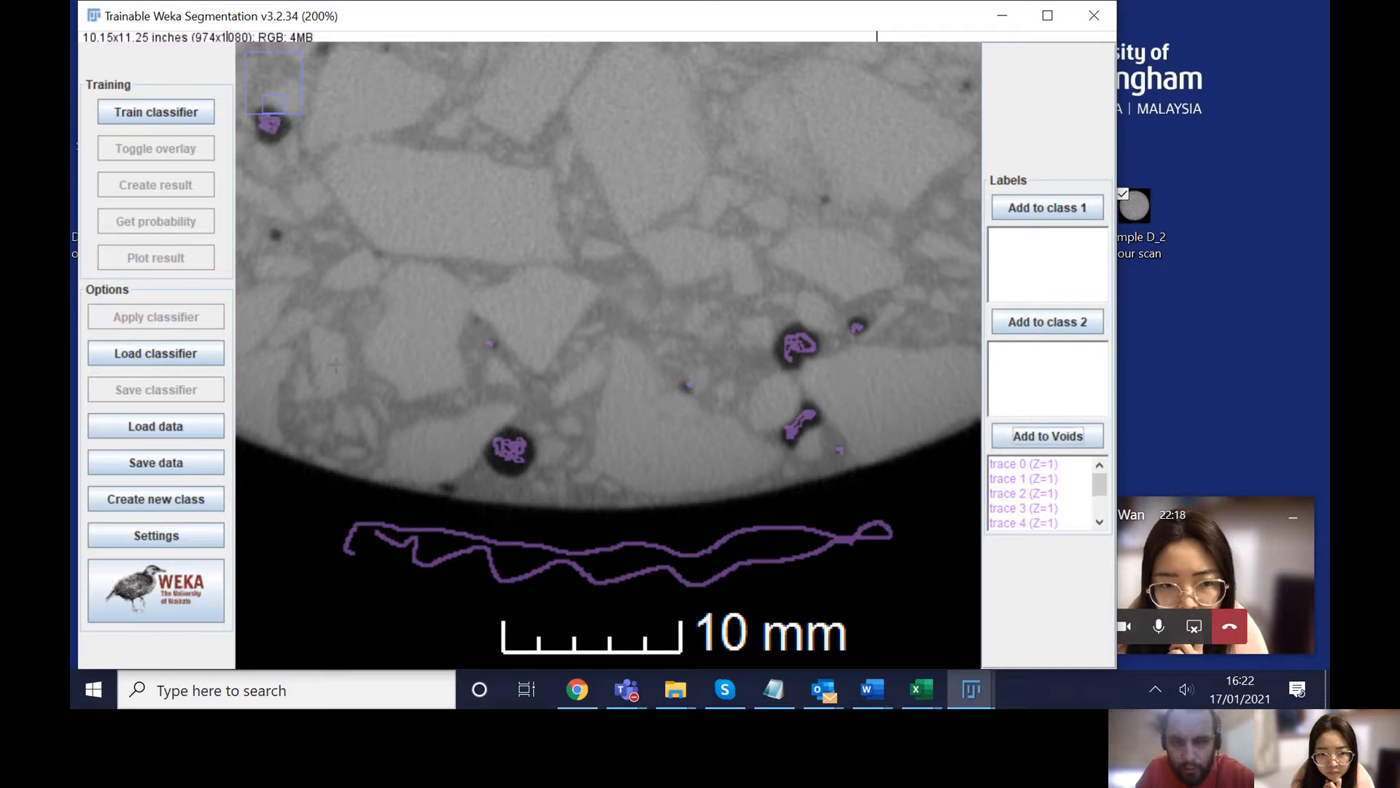
left_click(276, 236)
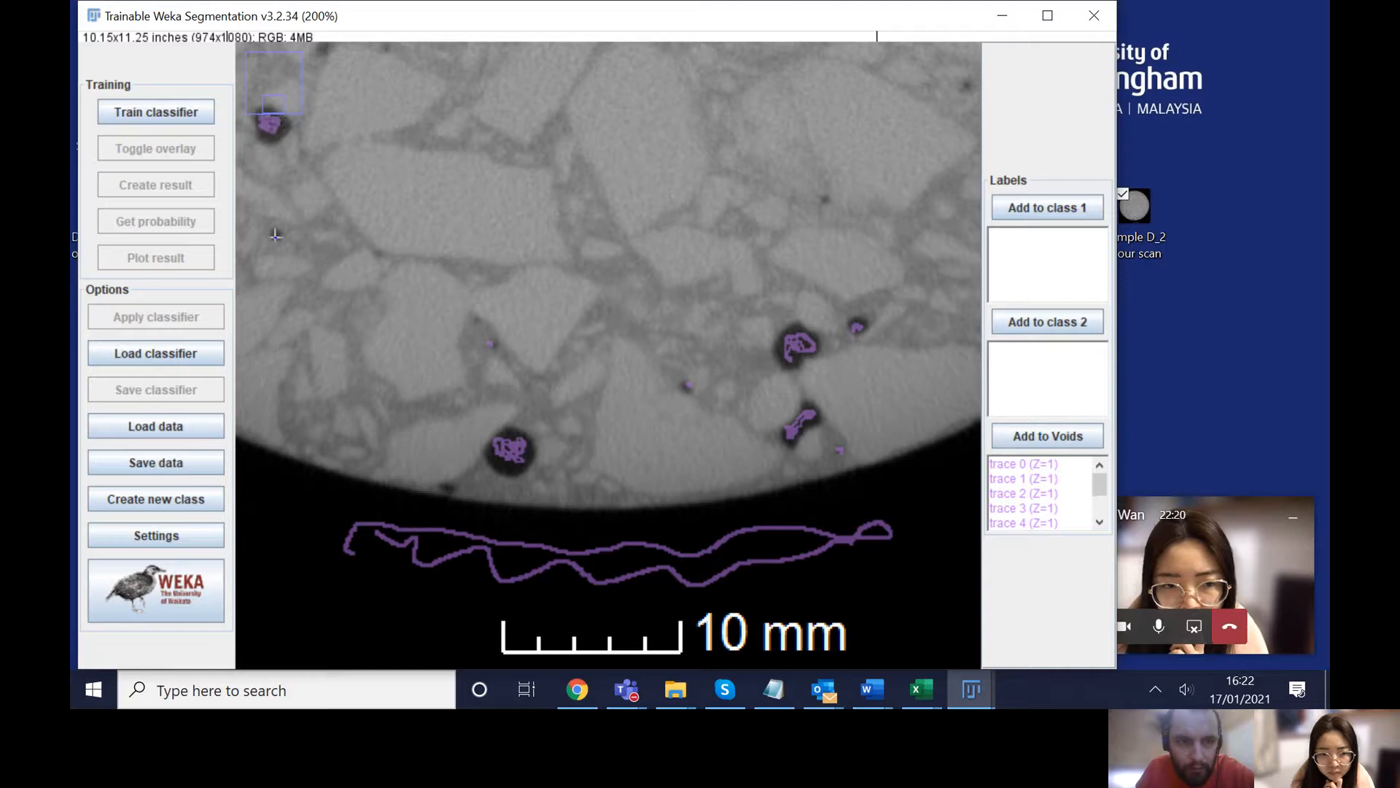
left_click(1019, 439)
Step: Scribble a long freehand trace through the black background outside the specimen's lower-right edge and add it to the Voids class
key("minus")
key("minus")
key("minus")
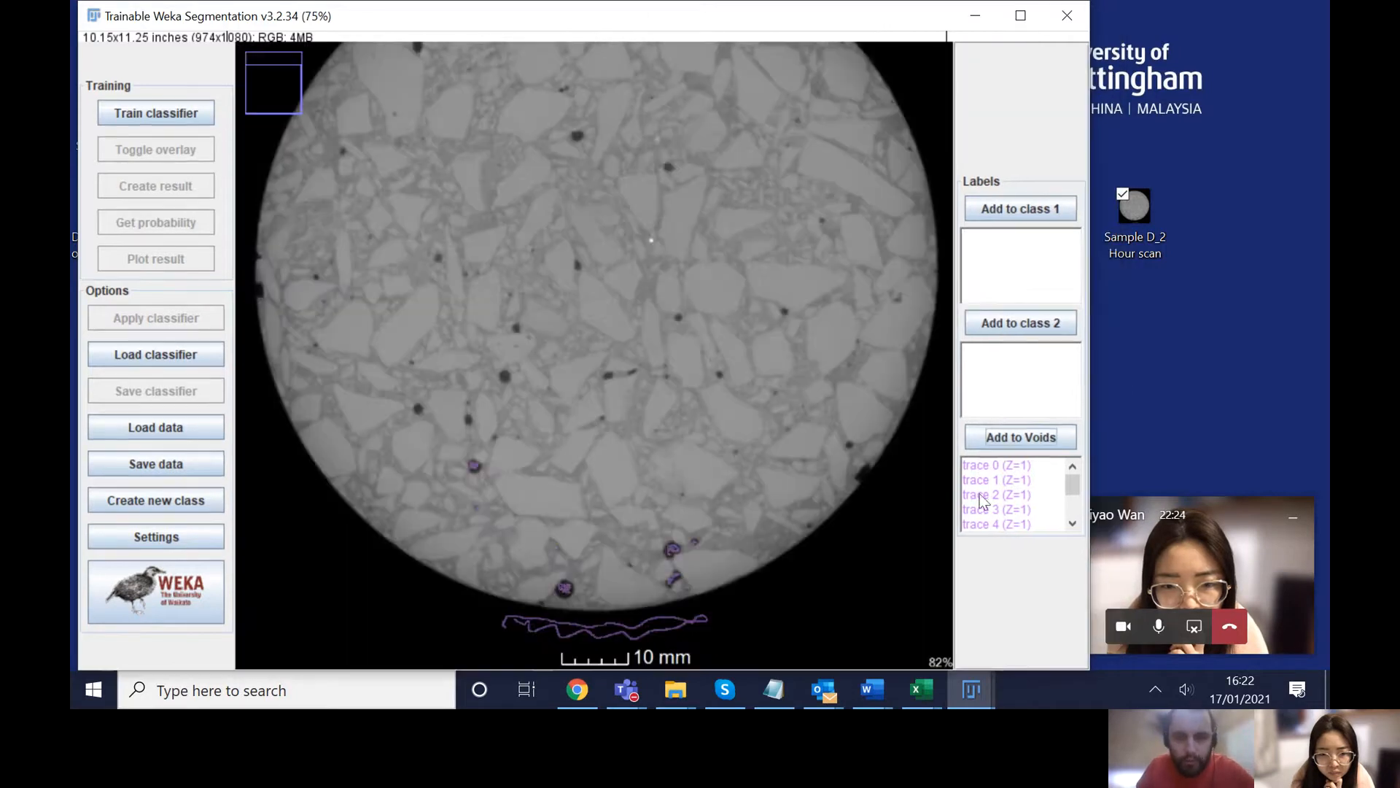
mouse_move(915, 485)
left_mouse_down()
mouse_move(876, 510)
mouse_move(862, 592)
mouse_move(813, 626)
left_mouse_up()
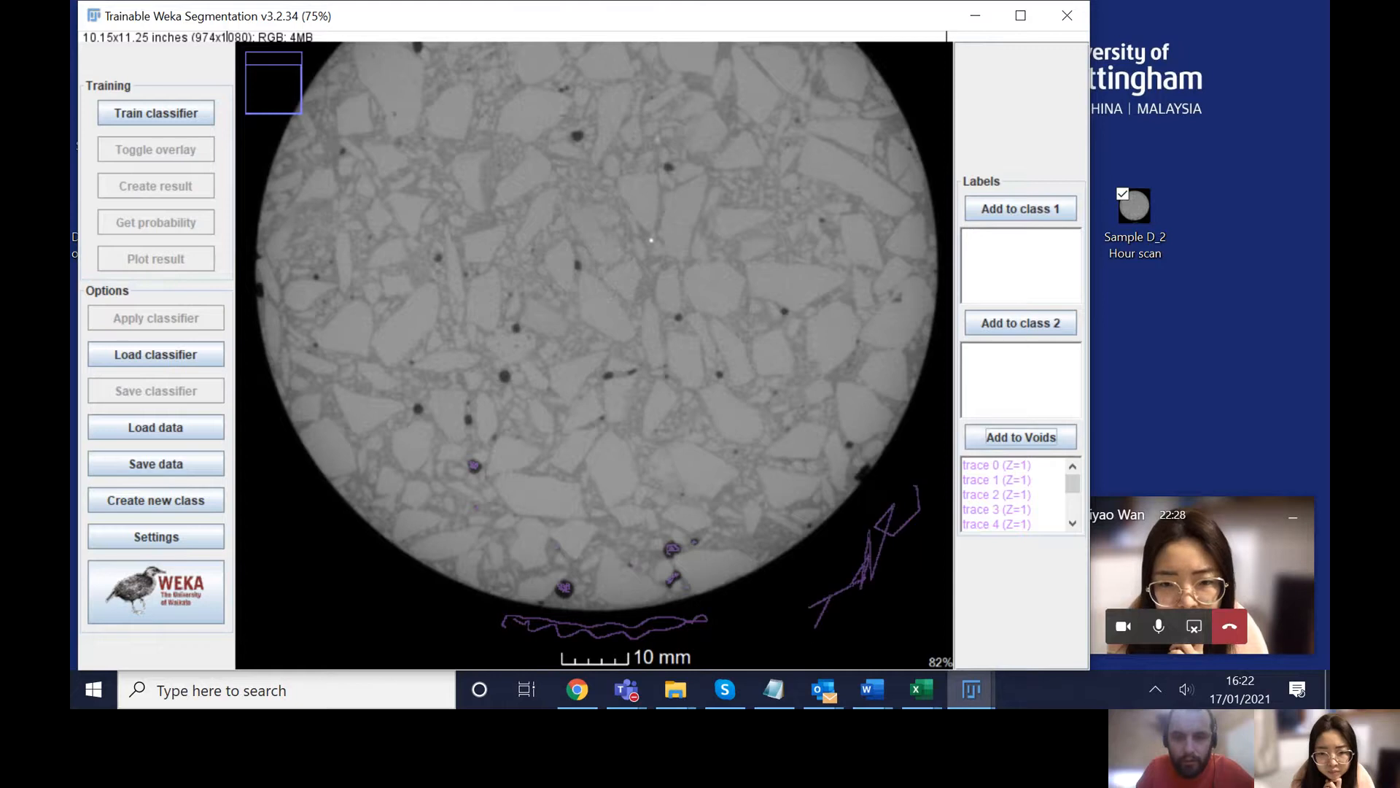
Step: Mark the dark notch on the specimen's lower-right rim and the two small pores beside it, adding each to Voids
scroll(873, 477, "up", 3)
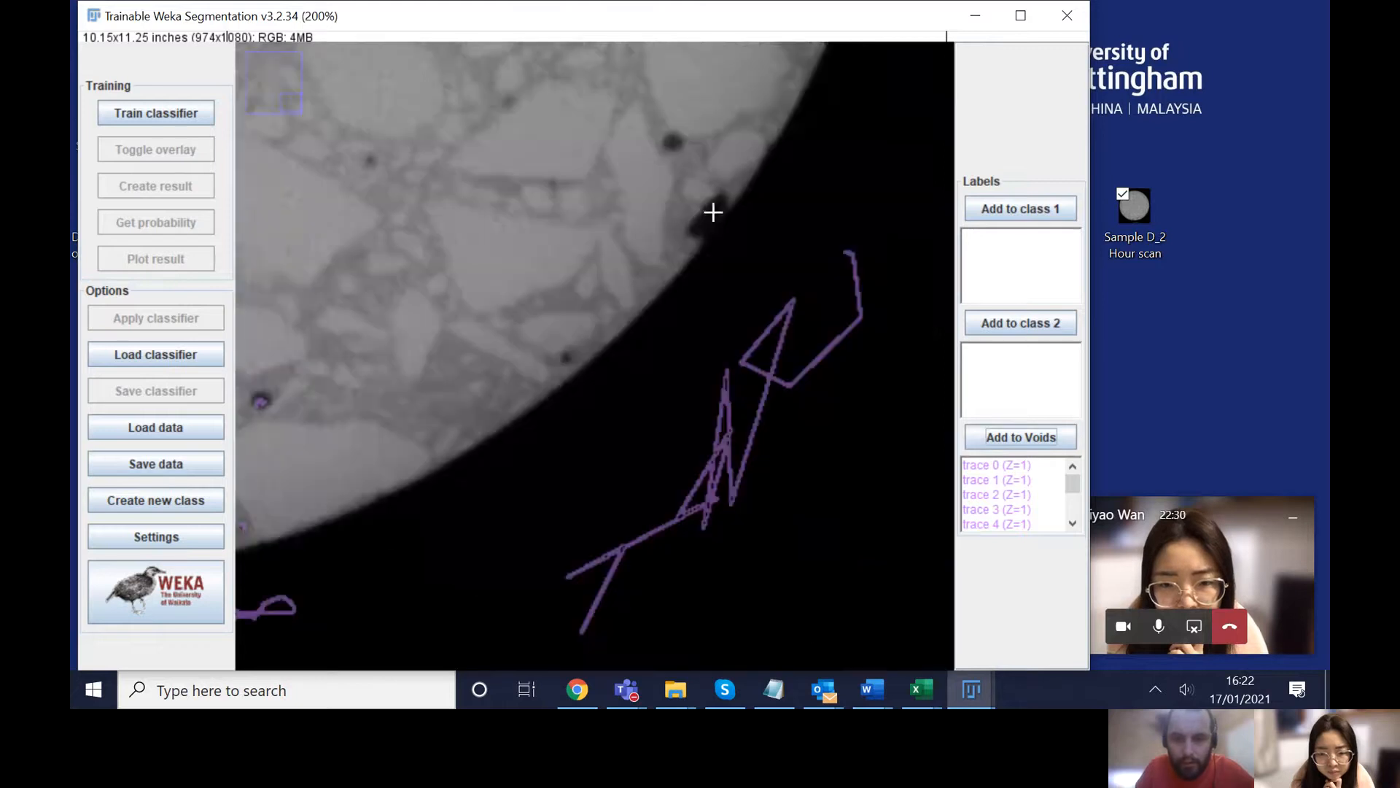
left_click_drag(709, 210, 707, 223)
left_click(1025, 436)
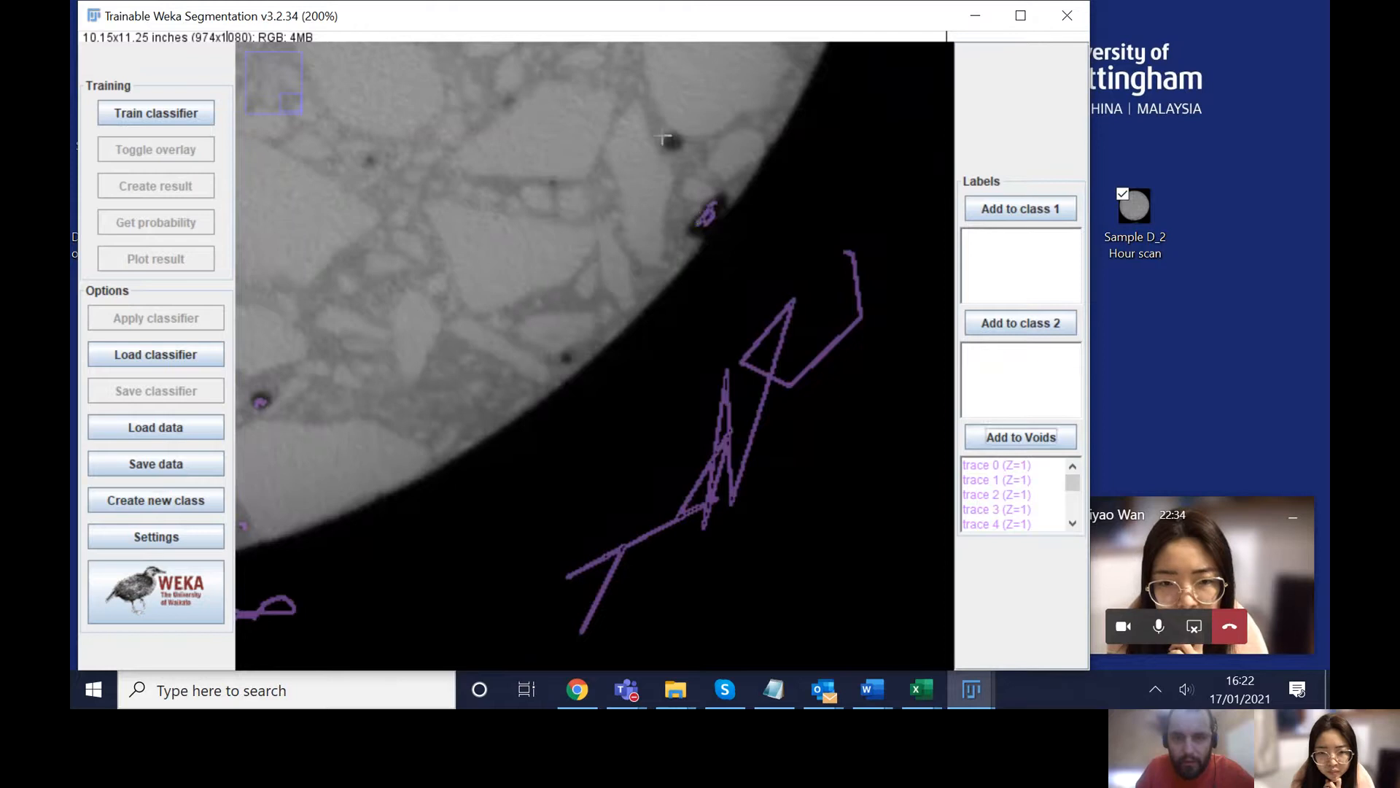
left_click_drag(671, 139, 679, 142)
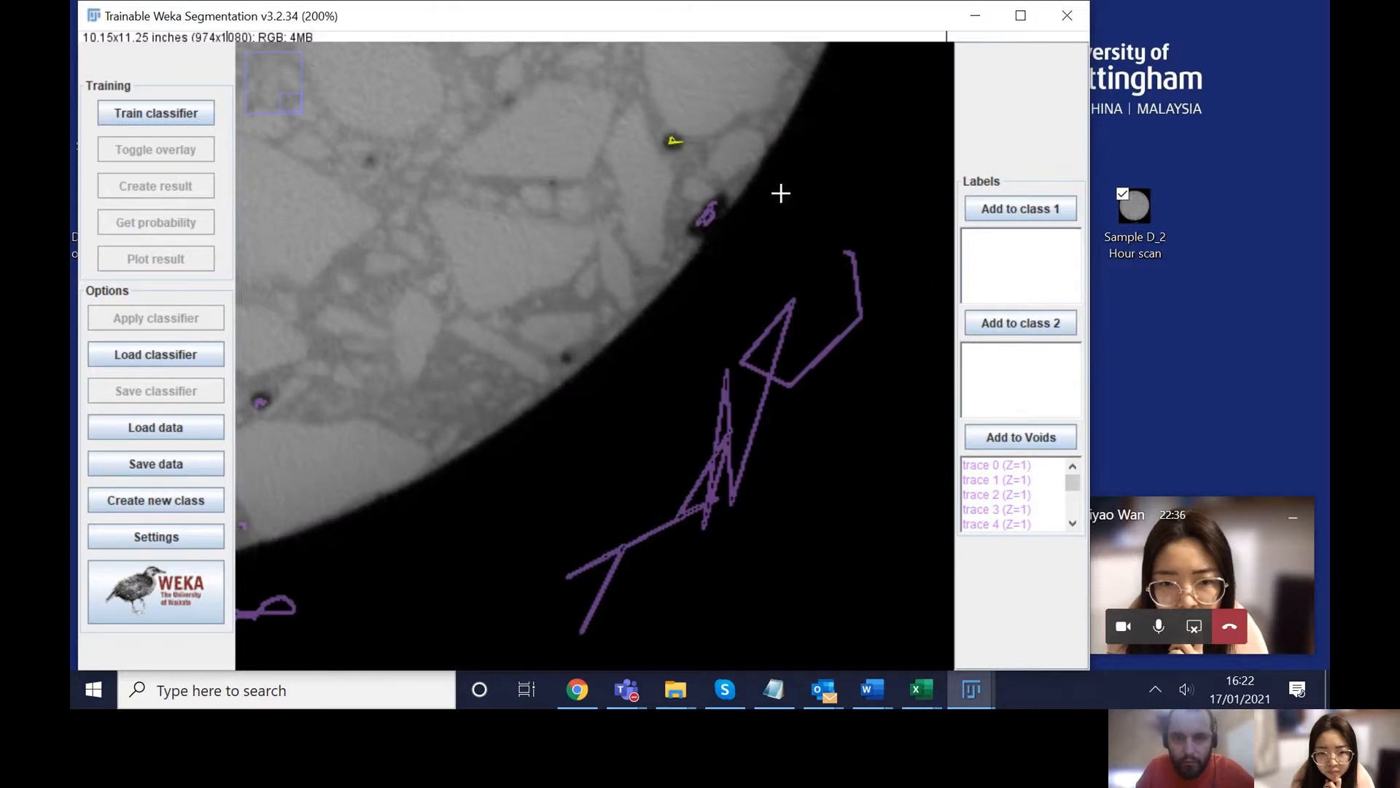
left_click(988, 442)
left_click(564, 358)
left_click(1010, 437)
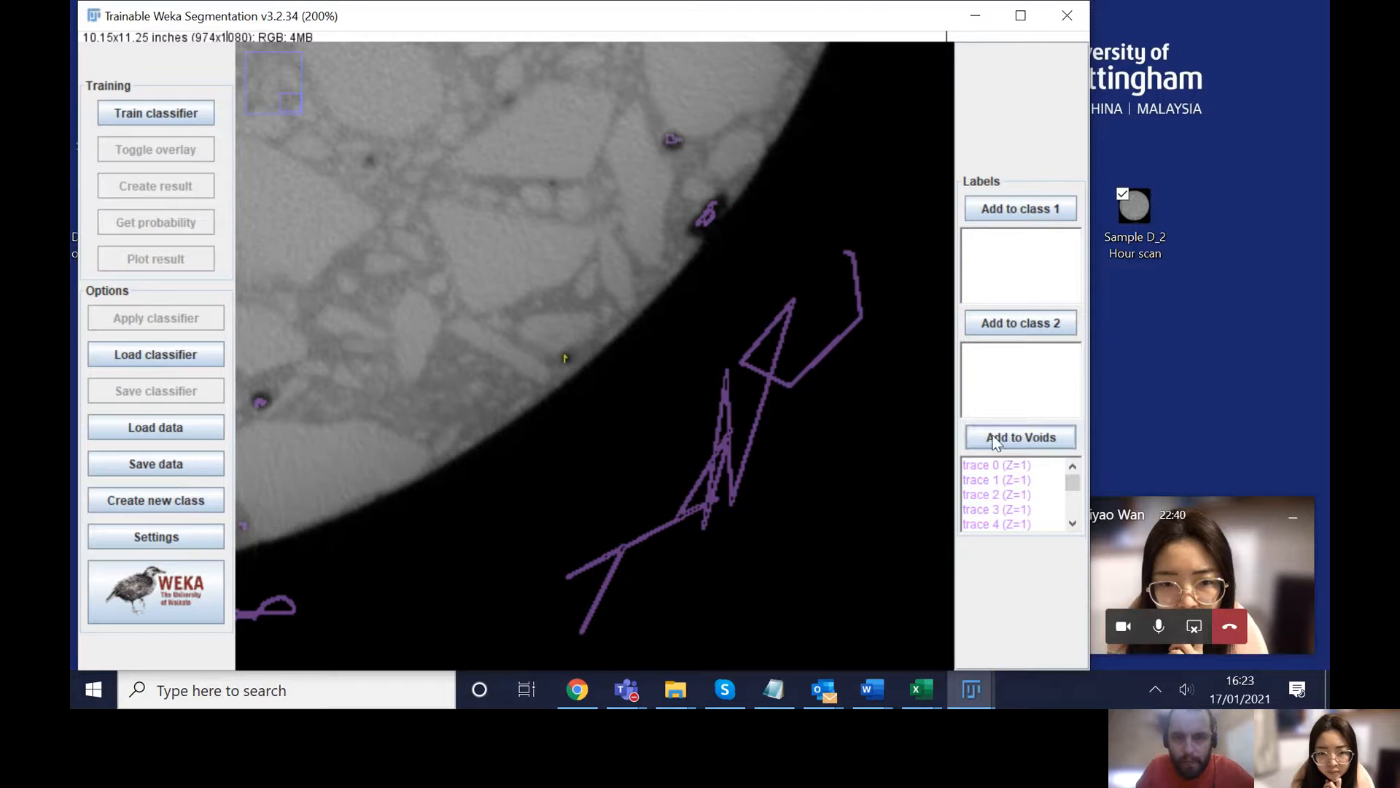
Step: Scribble inside the dark left end of the elongated pore just below the specimen's centre and add it to Voids
scroll(628, 183, "down", 3)
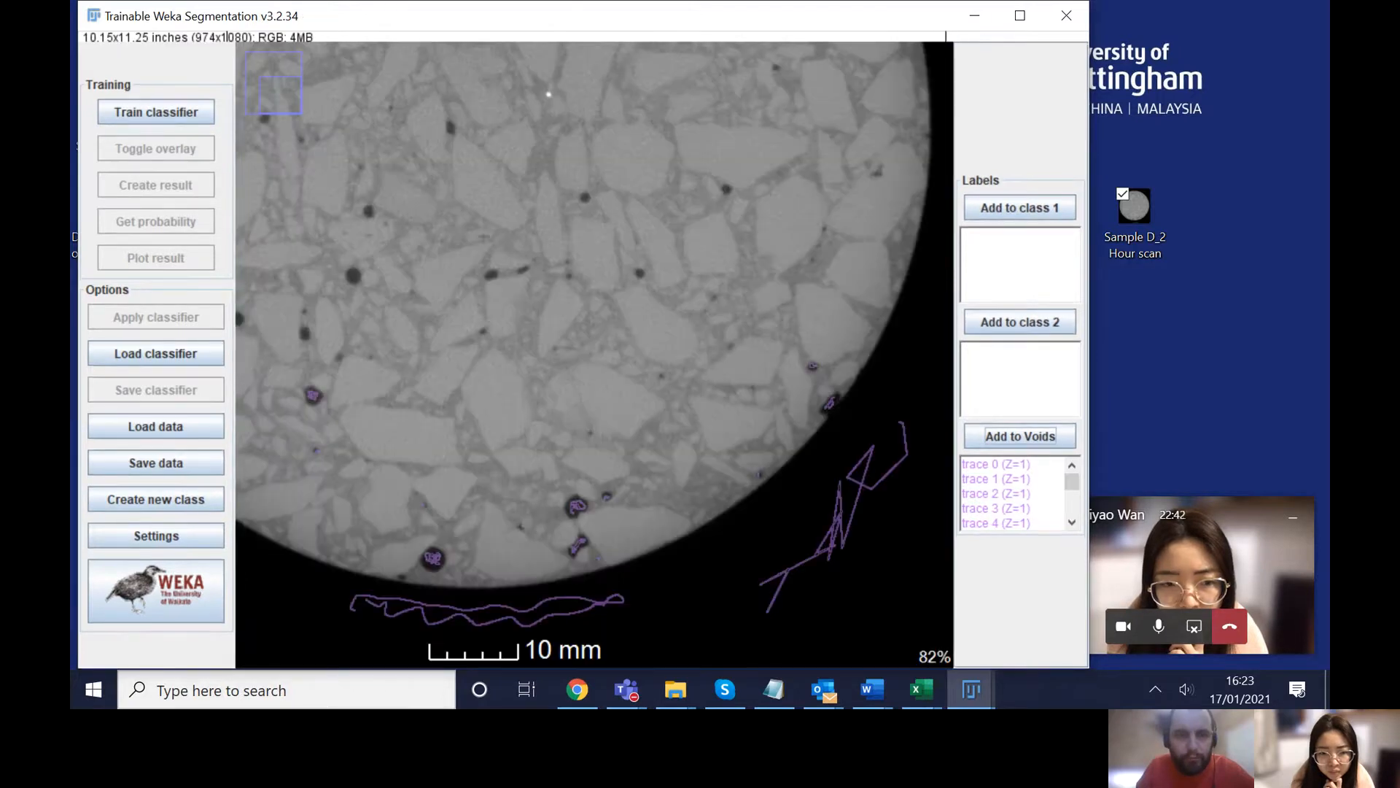
scroll(604, 213, "up", 5)
left_click_drag(598, 455, 587, 448)
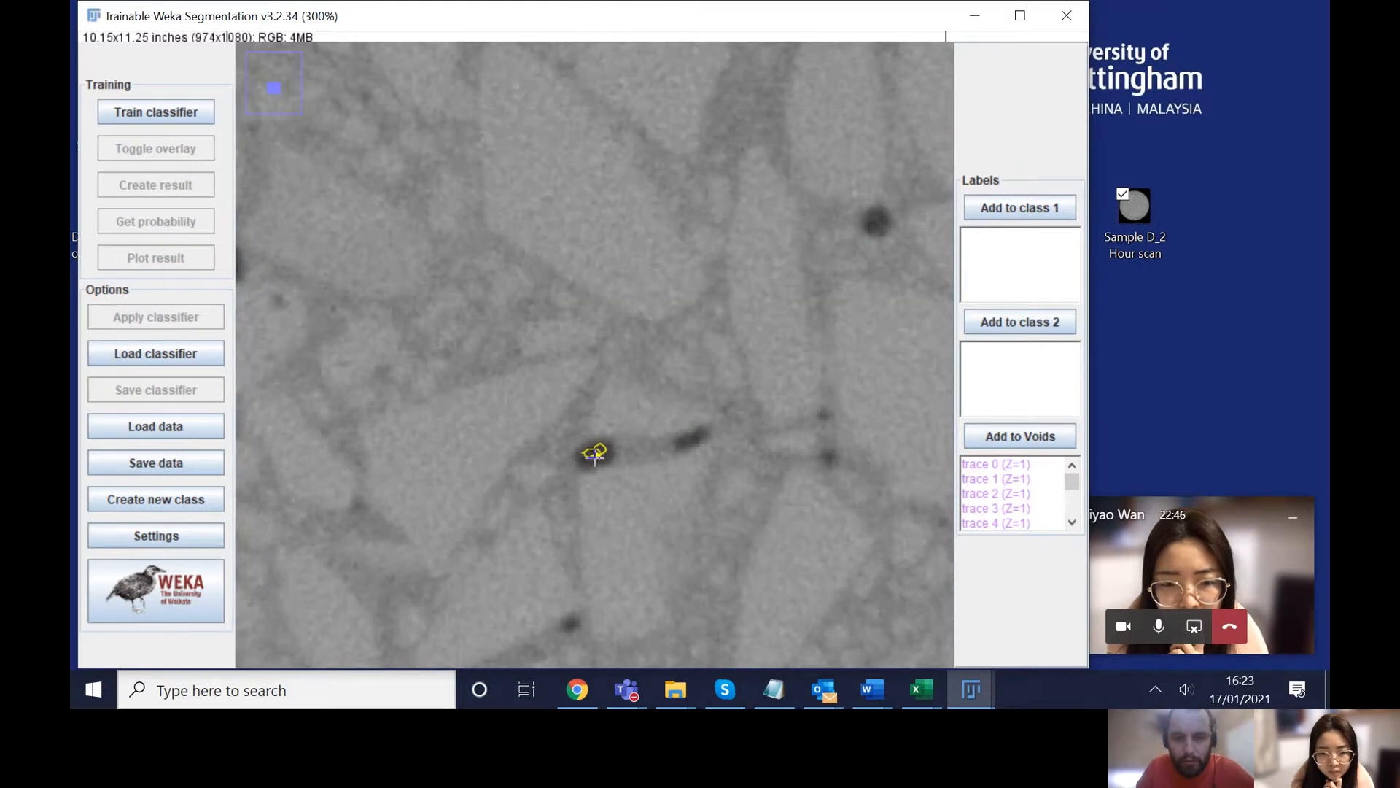
left_click(1018, 440)
Step: Trace inside the large round pore in the specimen's upper middle area and add it to the Voids class
scroll(744, 394, "down", 1)
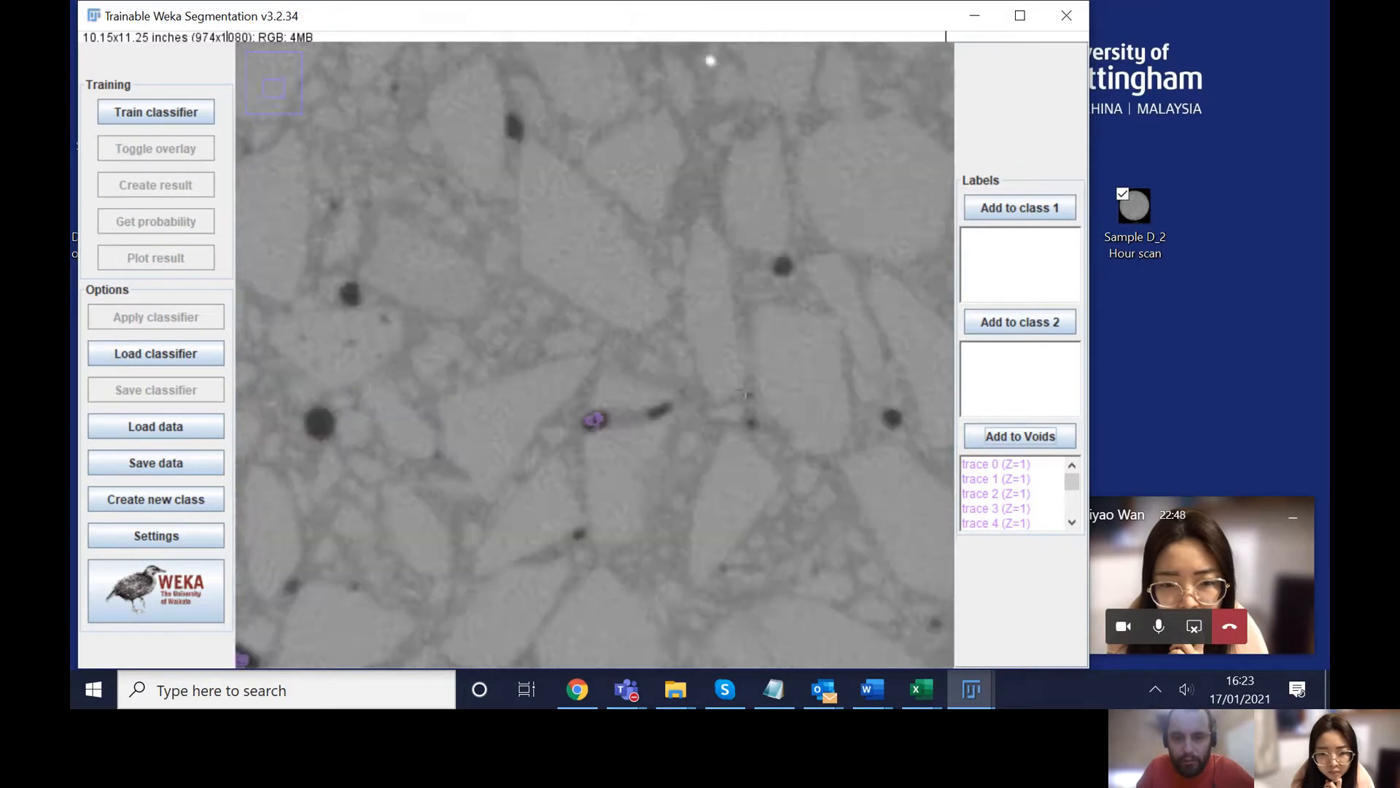
scroll(744, 394, "down", 3)
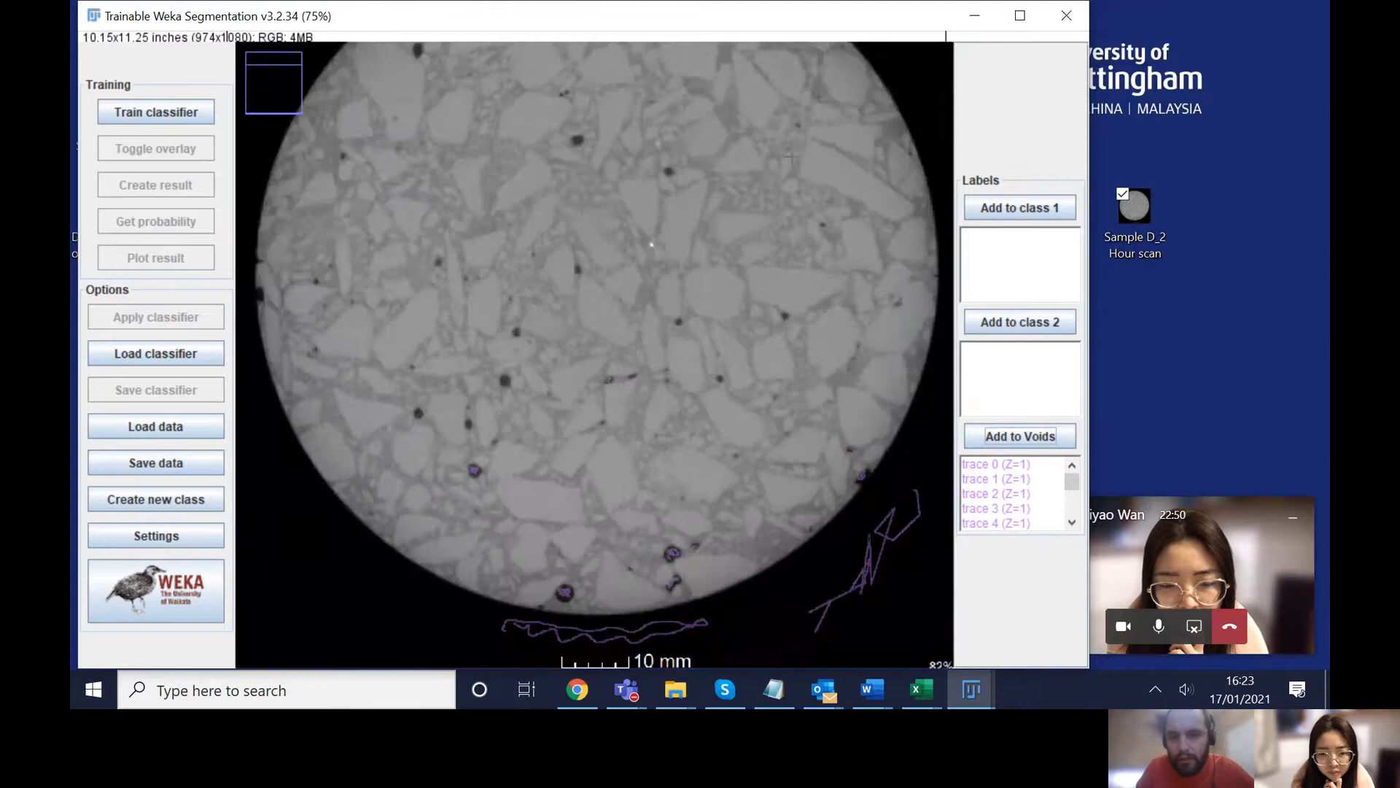
scroll(576, 270, "up", 5)
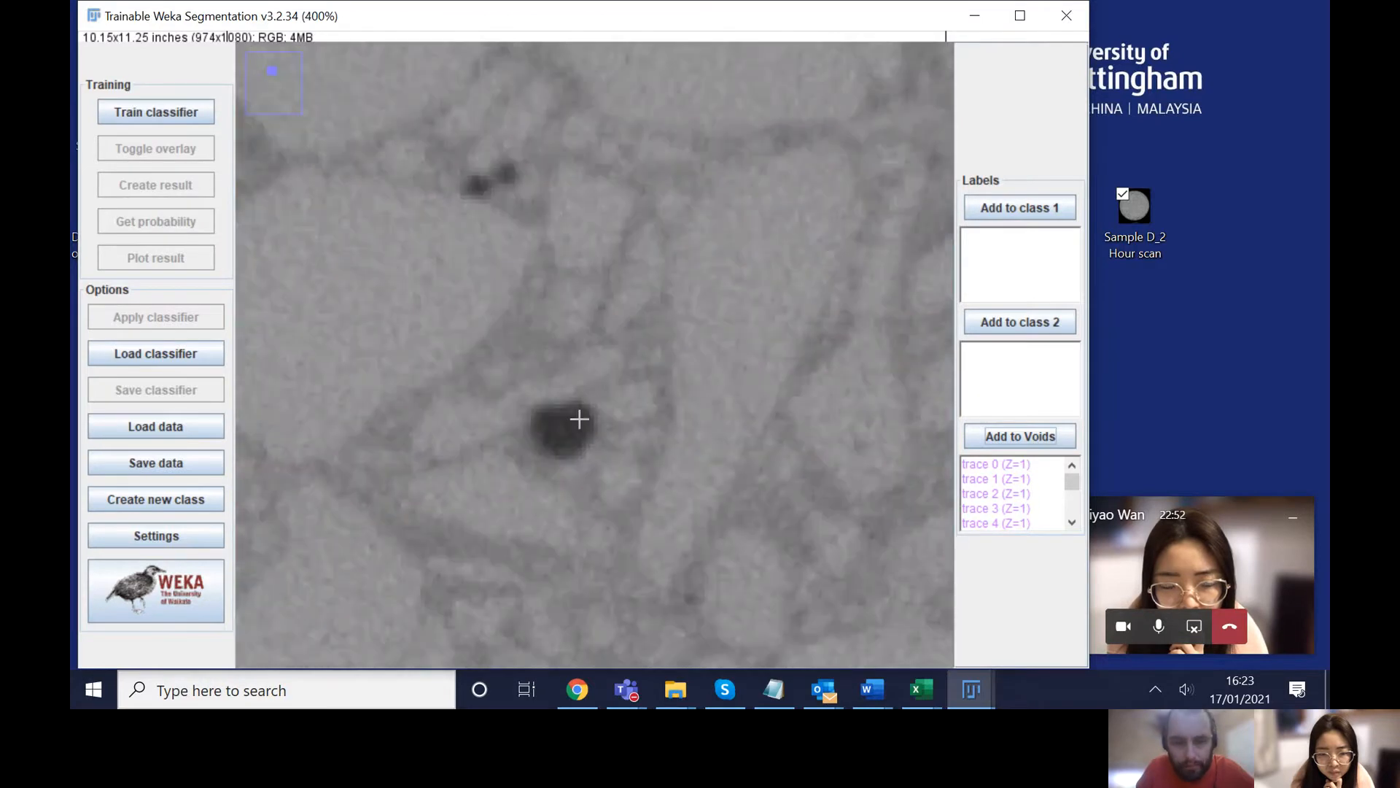
mouse_move(550, 416)
left_mouse_down()
mouse_move(557, 435)
mouse_move(581, 430)
mouse_move(572, 440)
mouse_move(552, 435)
mouse_move(552, 416)
mouse_move(564, 420)
left_mouse_up()
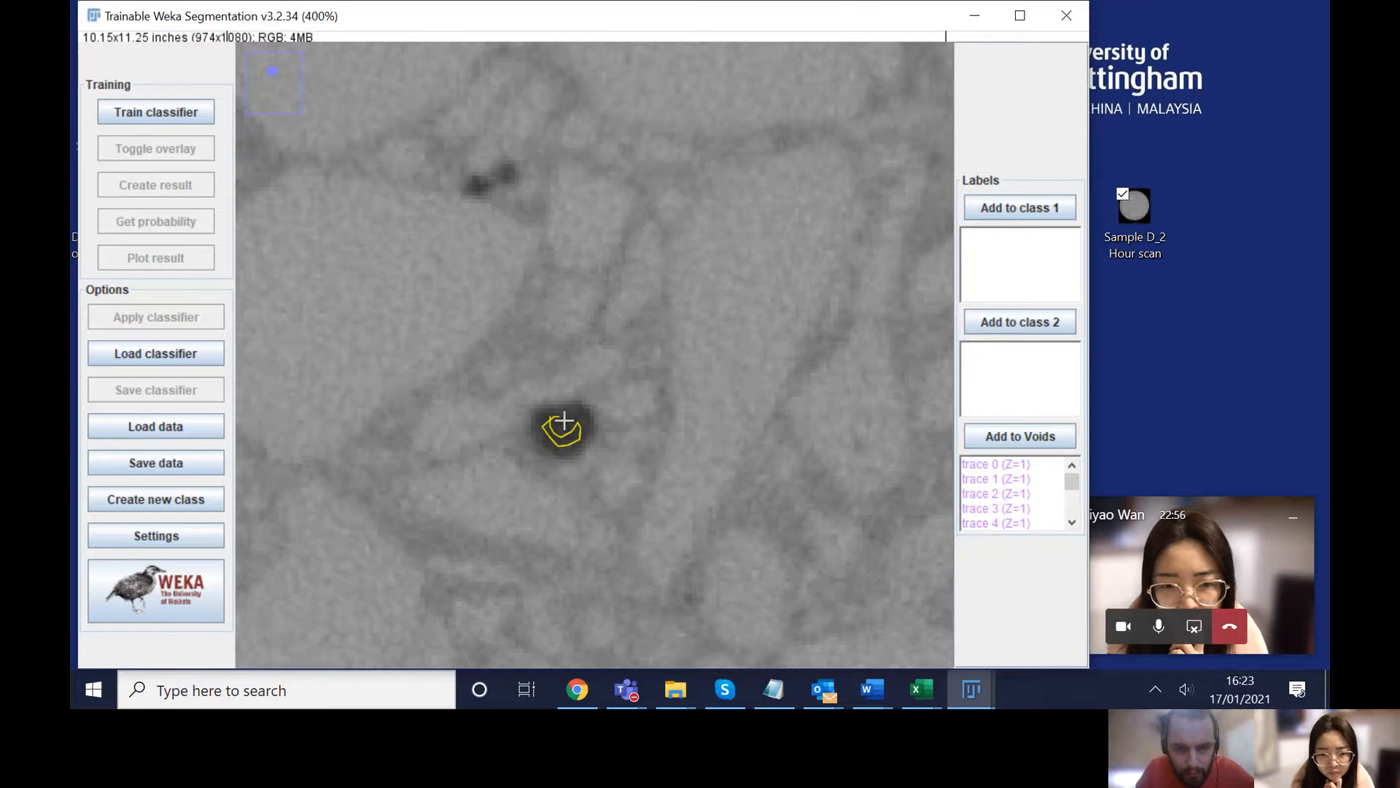
left_click(1010, 435)
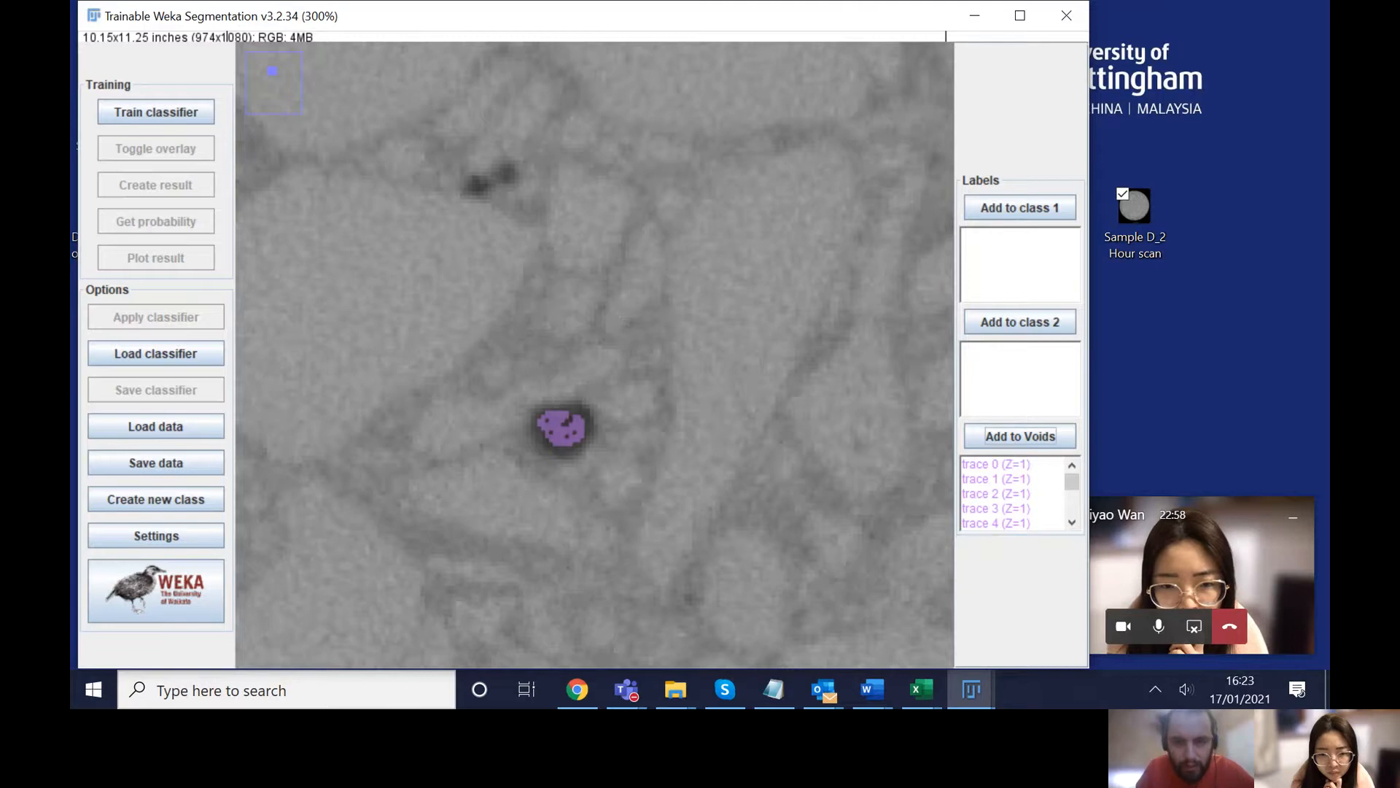
Step: Scribble inside the larger oval pore near the specimen's upper-left edge and add the trace to the Voids class
key("minus")
key("minus")
key("minus")
key("minus")
key("minus")
key("minus")
key("minus")
key("minus")
key("plus")
key("plus")
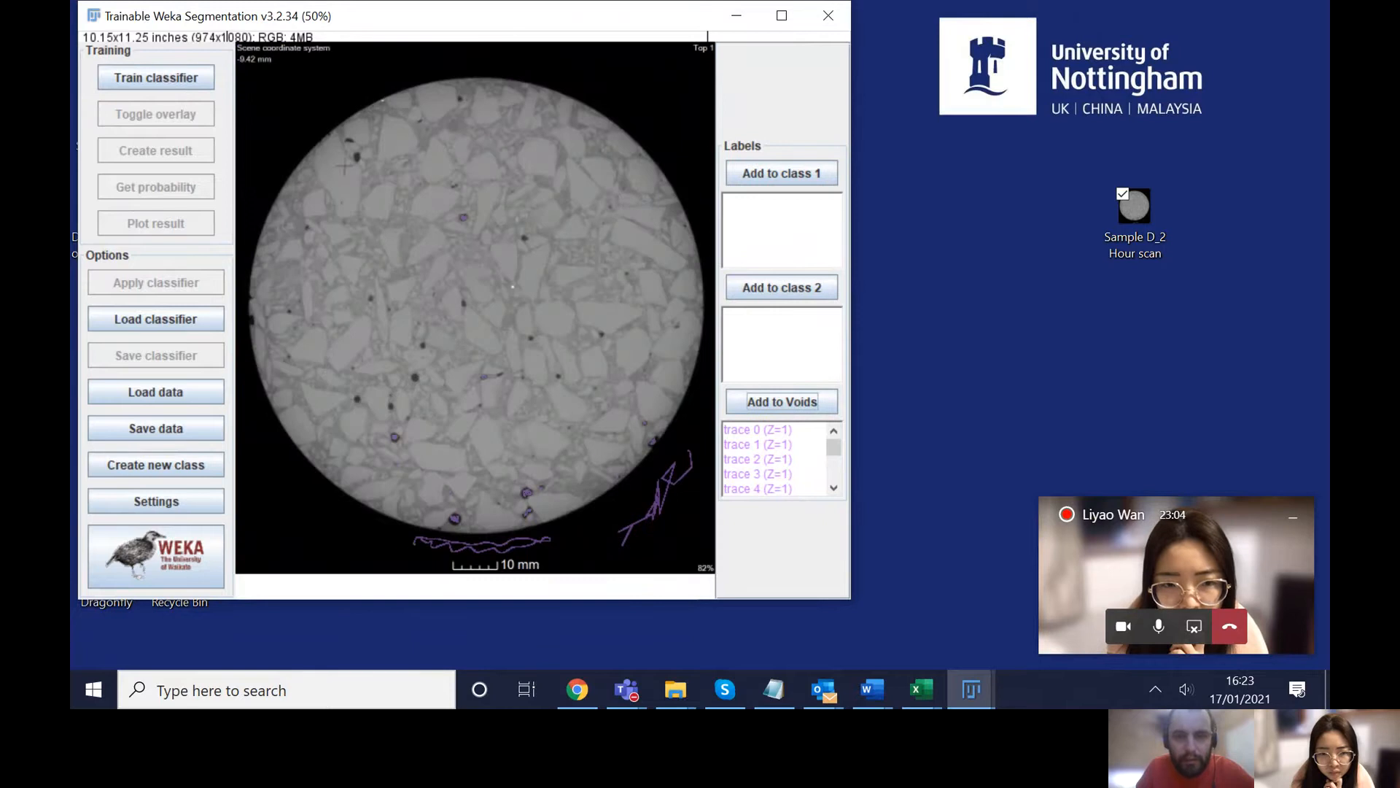
key("plus")
key("plus")
key("plus")
key("plus")
key("plus")
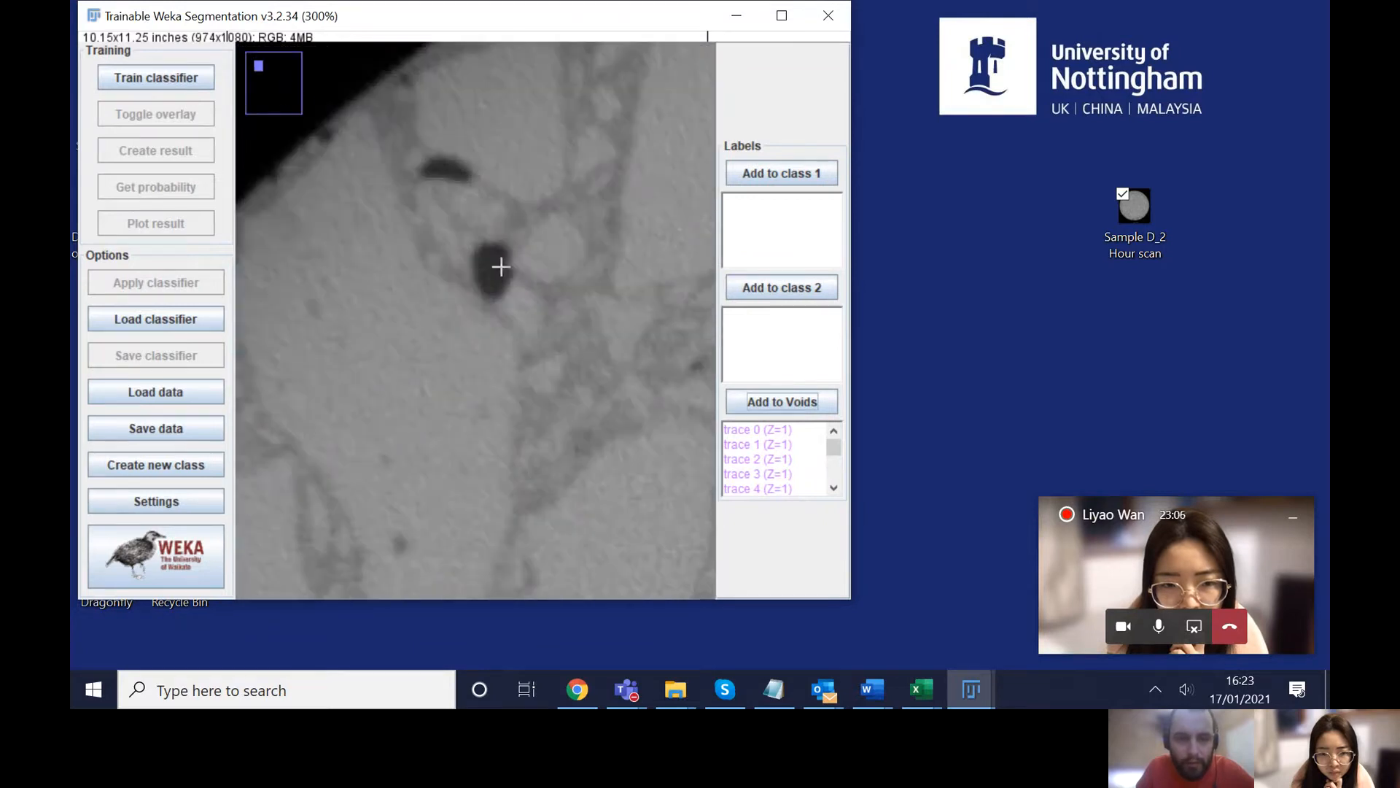
left_click_drag(484, 252, 490, 284)
left_click(742, 404)
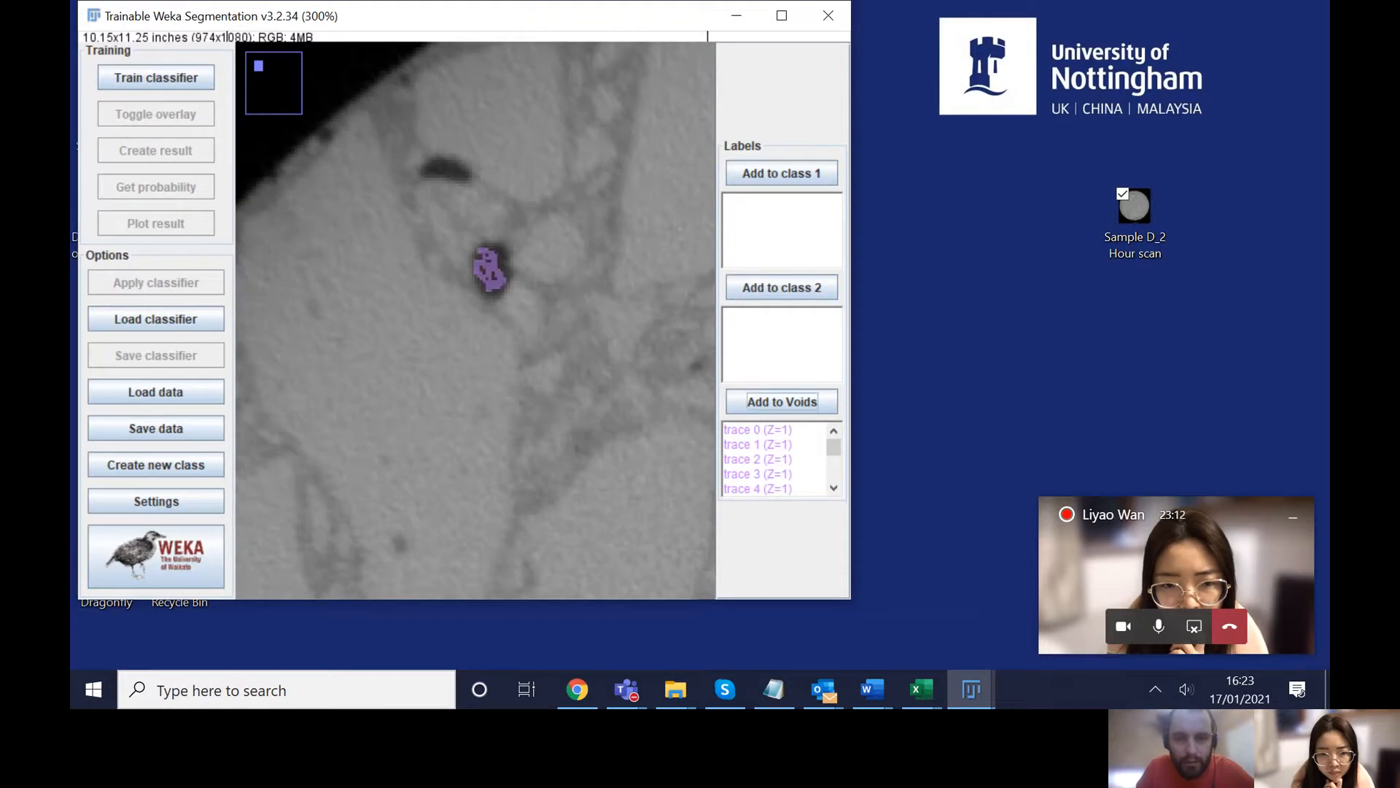
Step: Mark the two small round pores just right of and below the specimen's centre, adding each to Voids
scroll(511, 326, "down", 3)
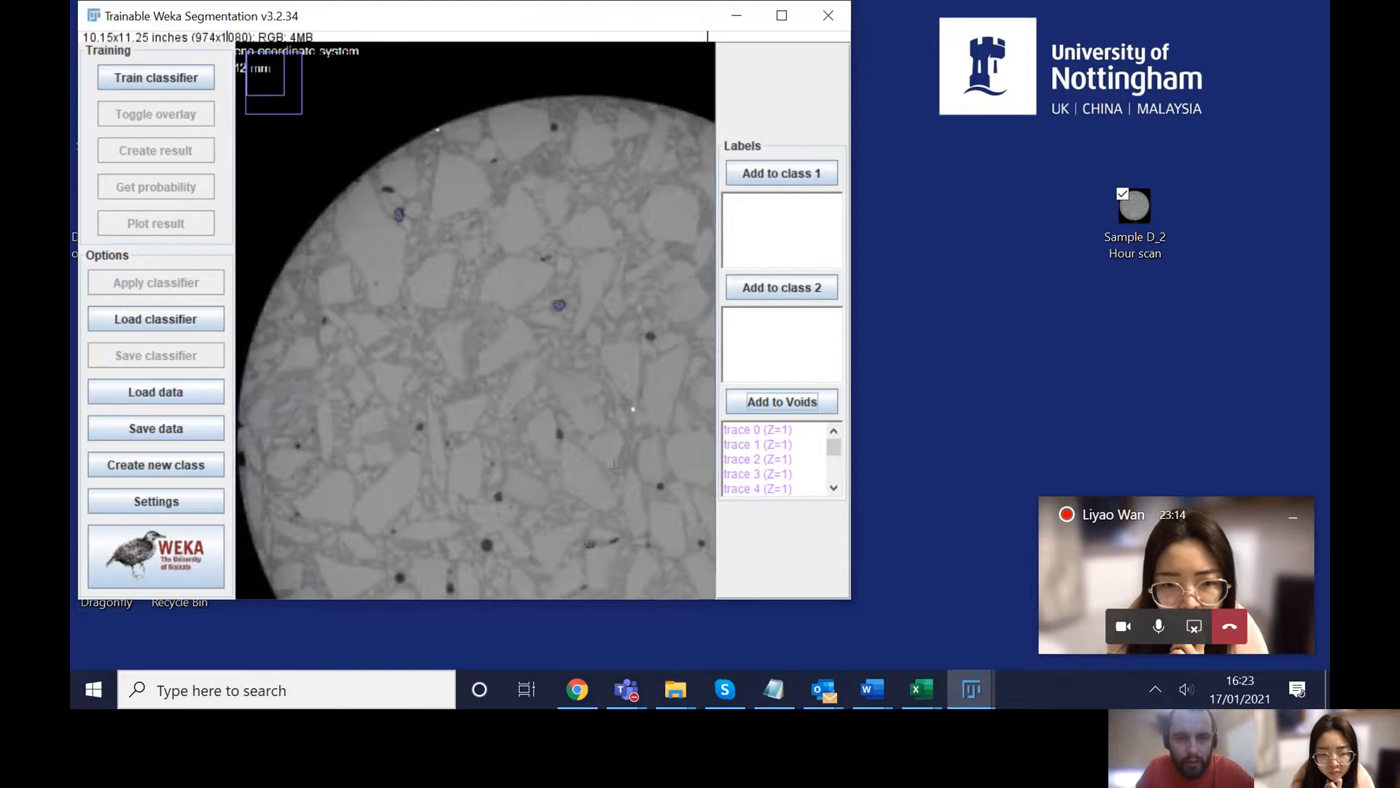
scroll(511, 326, "up", 3)
scroll(511, 326, "up", 1)
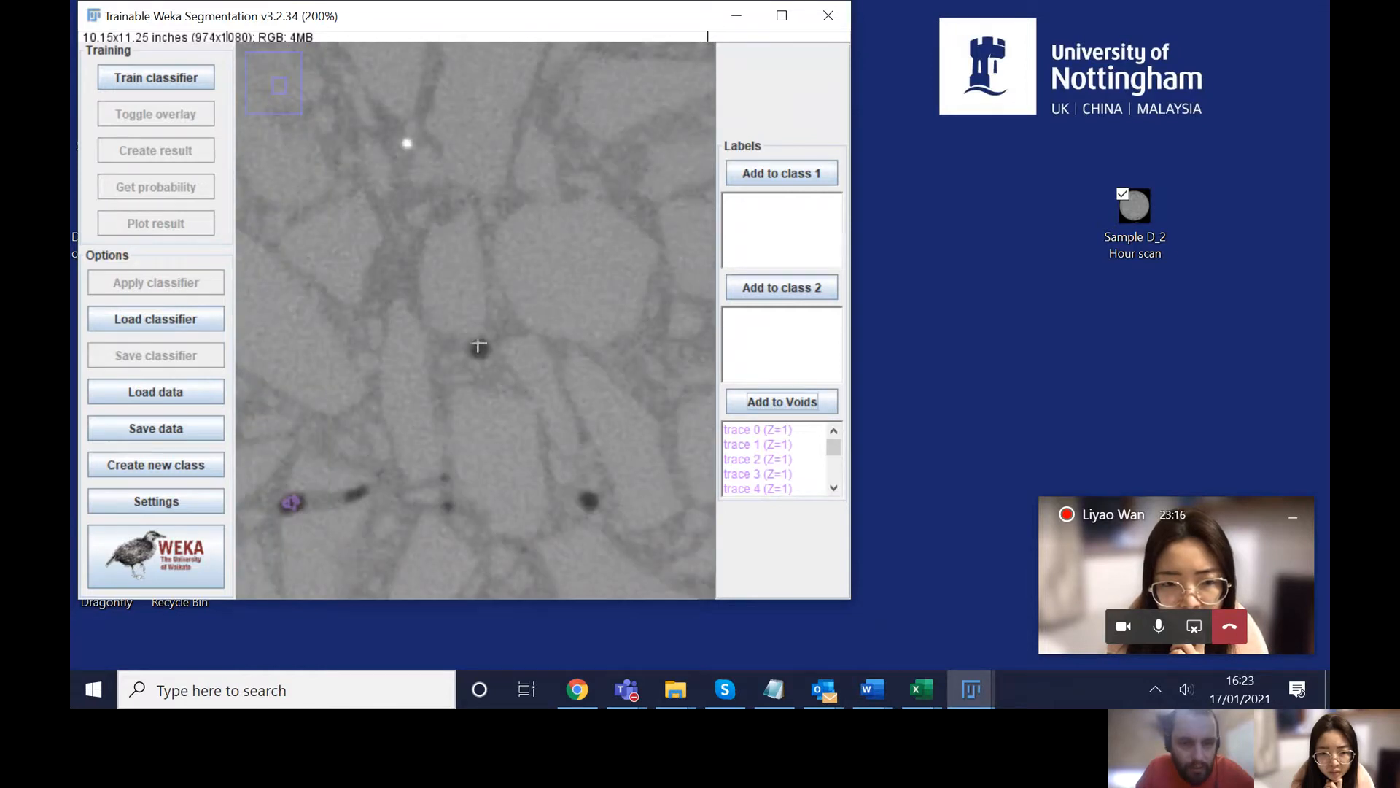
left_click_drag(480, 346, 482, 350)
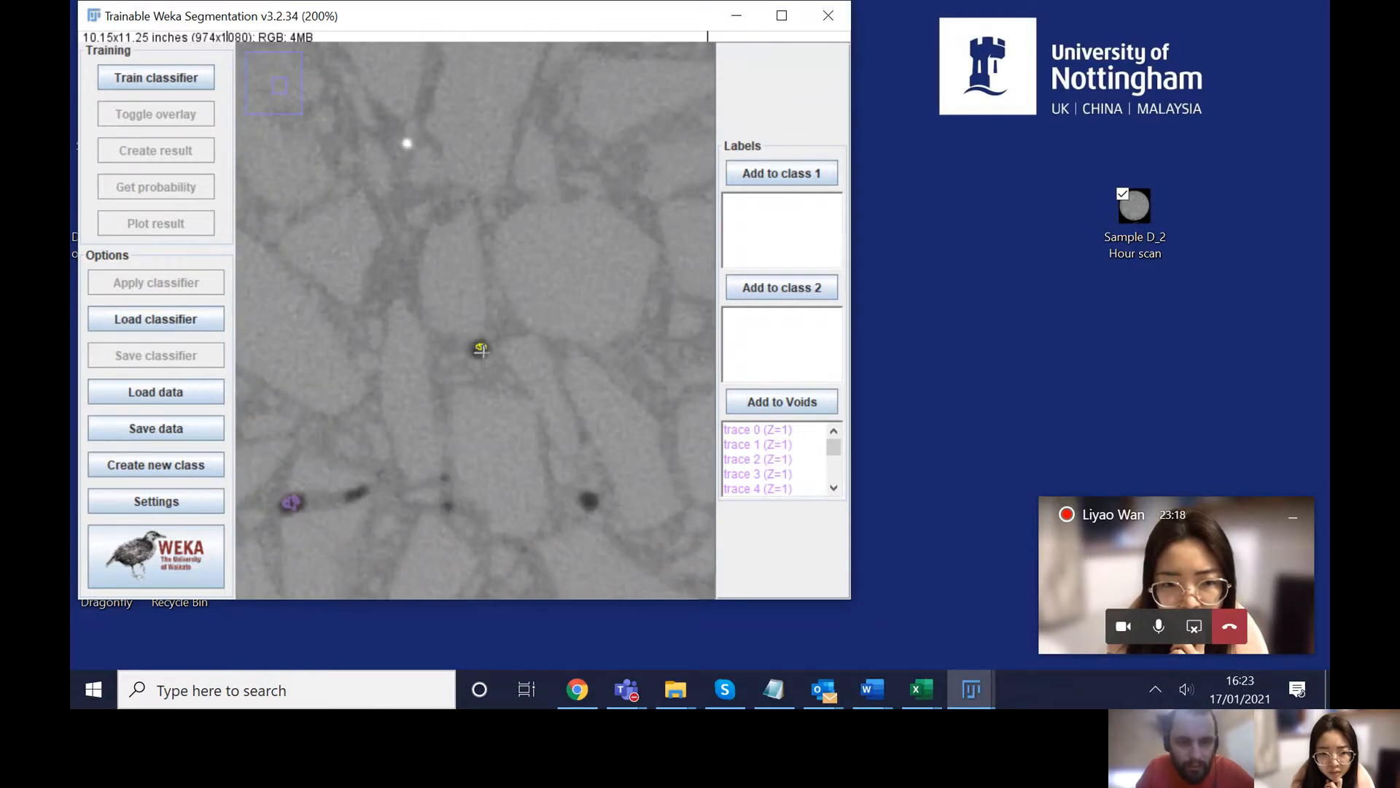
left_click(792, 401)
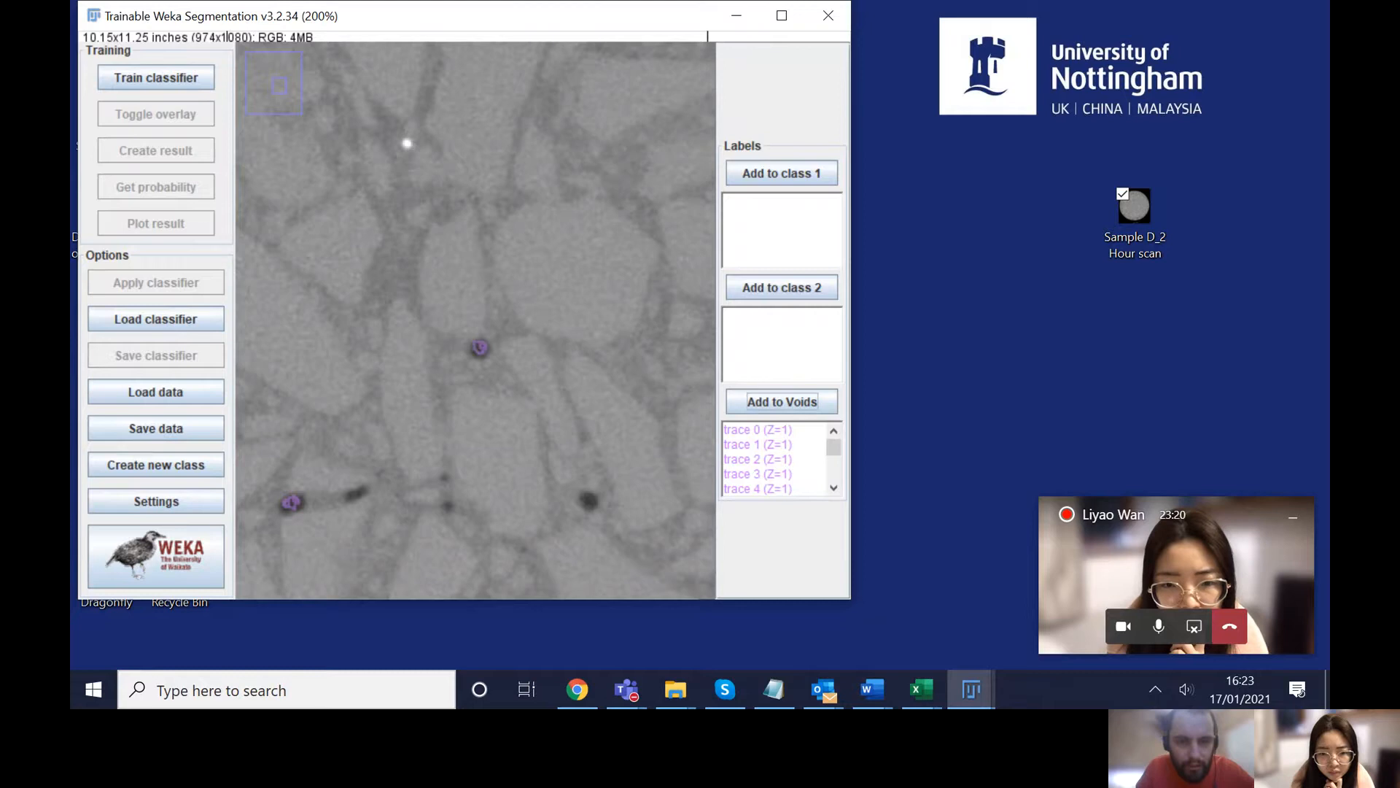
left_click_drag(586, 502, 591, 502)
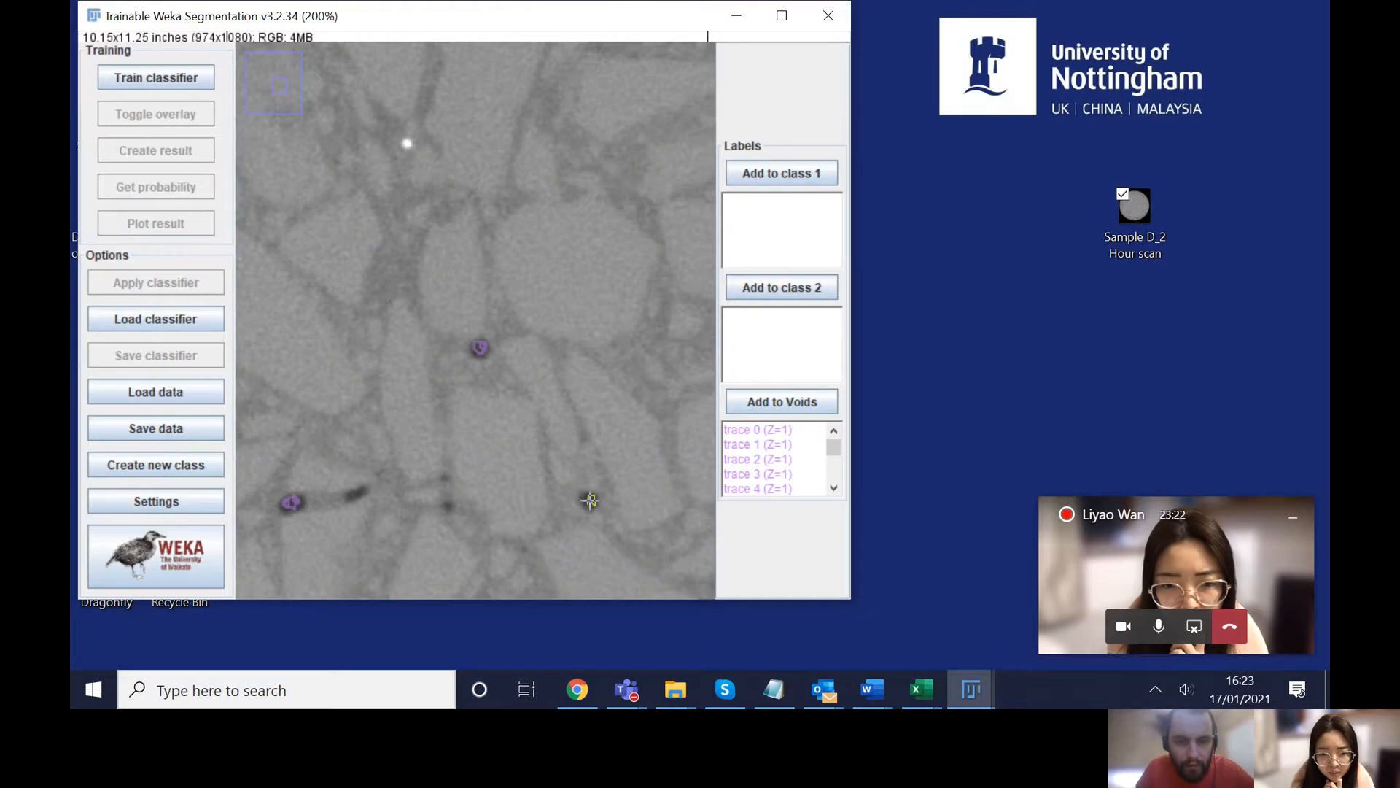
left_click(772, 404)
Step: Mark two faint small pores in the specimen's upper-right area, remove the trace misplaced in class 2, and assign both pores to Voids
scroll(590, 346, "down", 5)
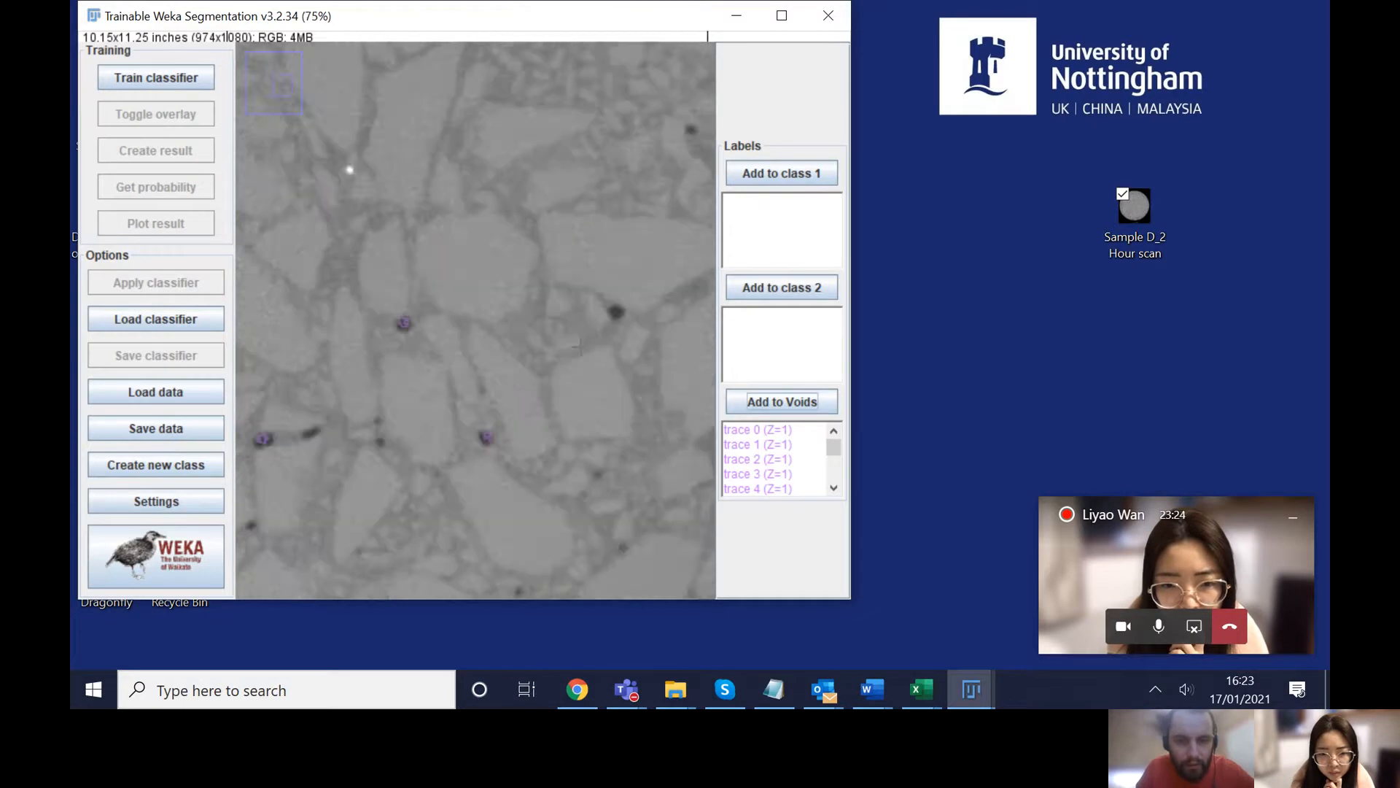
scroll(511, 293, "up", 2)
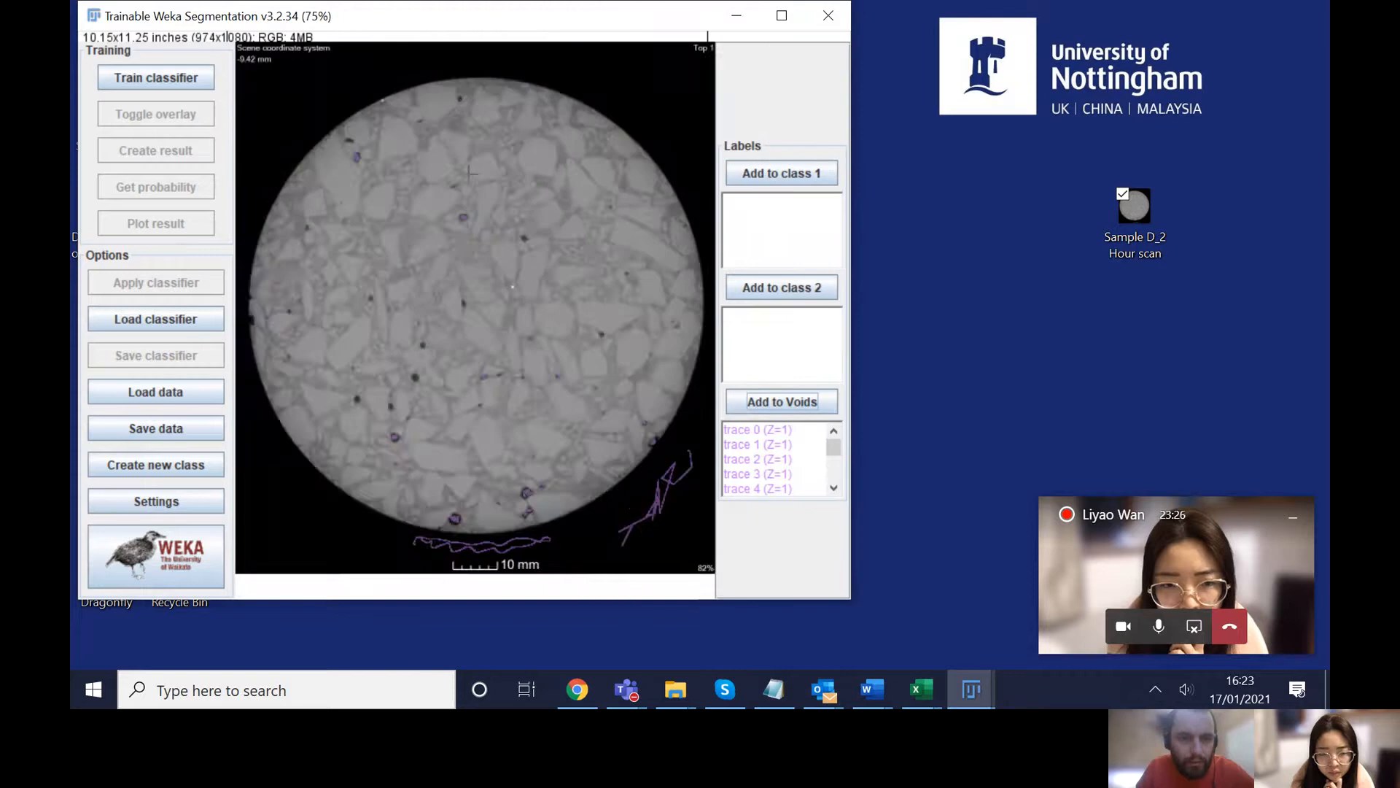
scroll(511, 293, "up", 2)
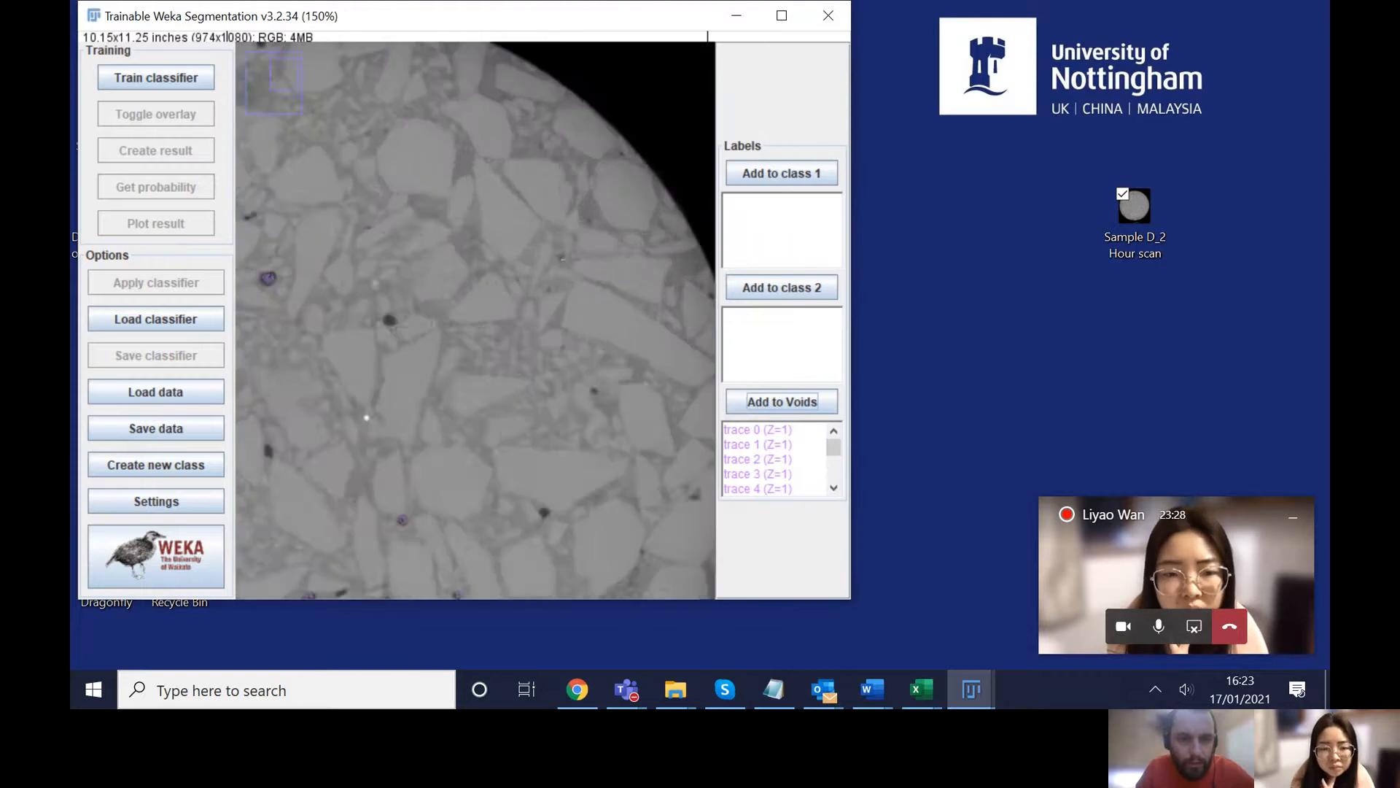
scroll(442, 317, "up", 1)
scroll(442, 317, "up", 2)
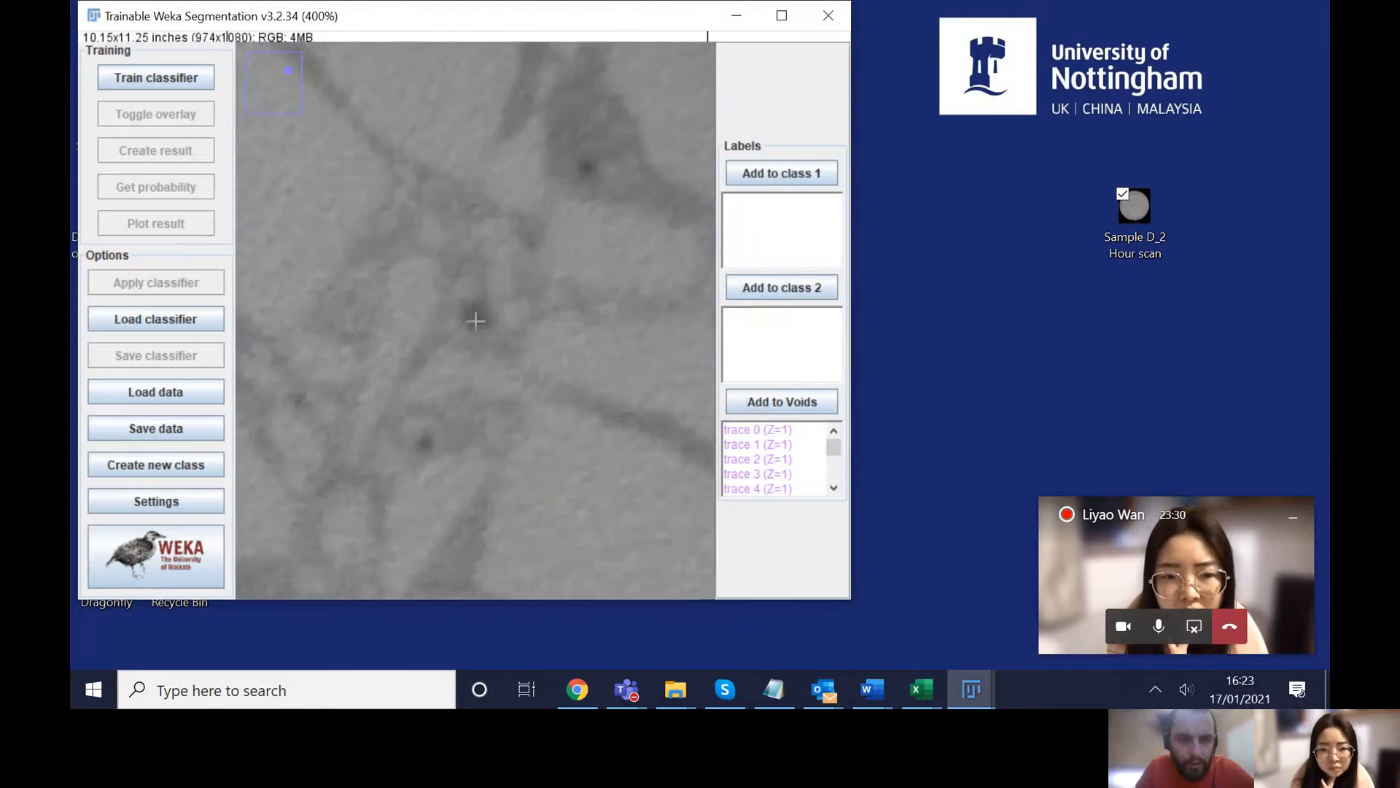
left_click(760, 289)
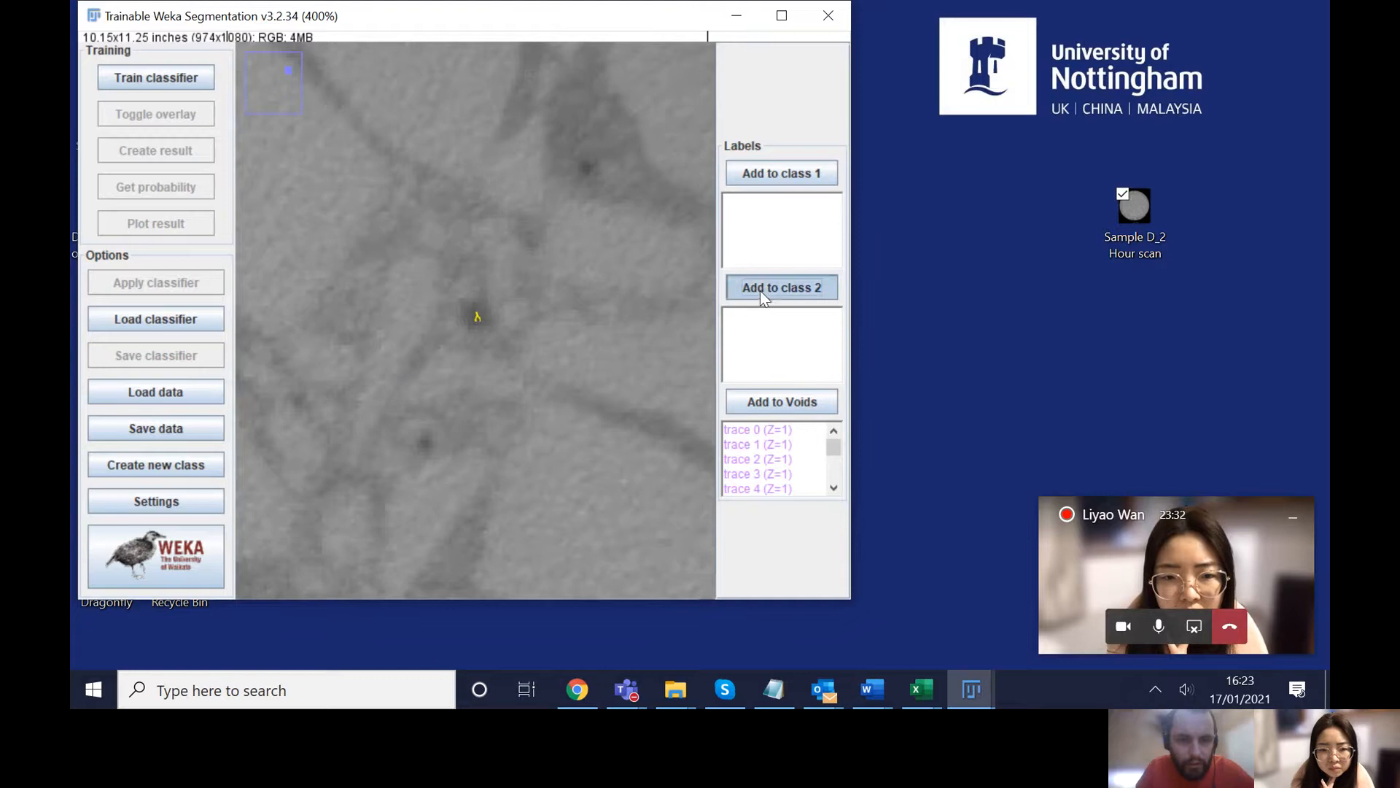
left_click(588, 169)
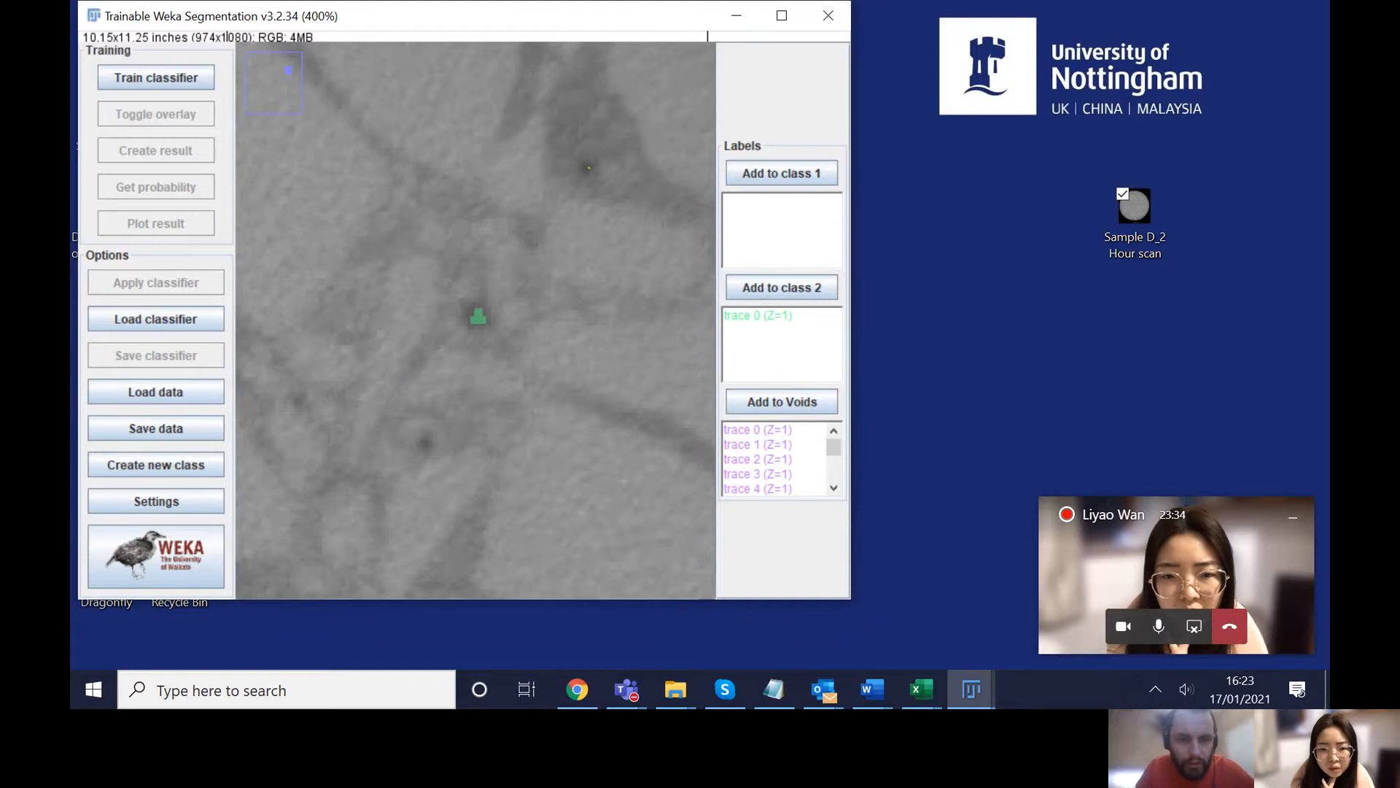
double_click(763, 318)
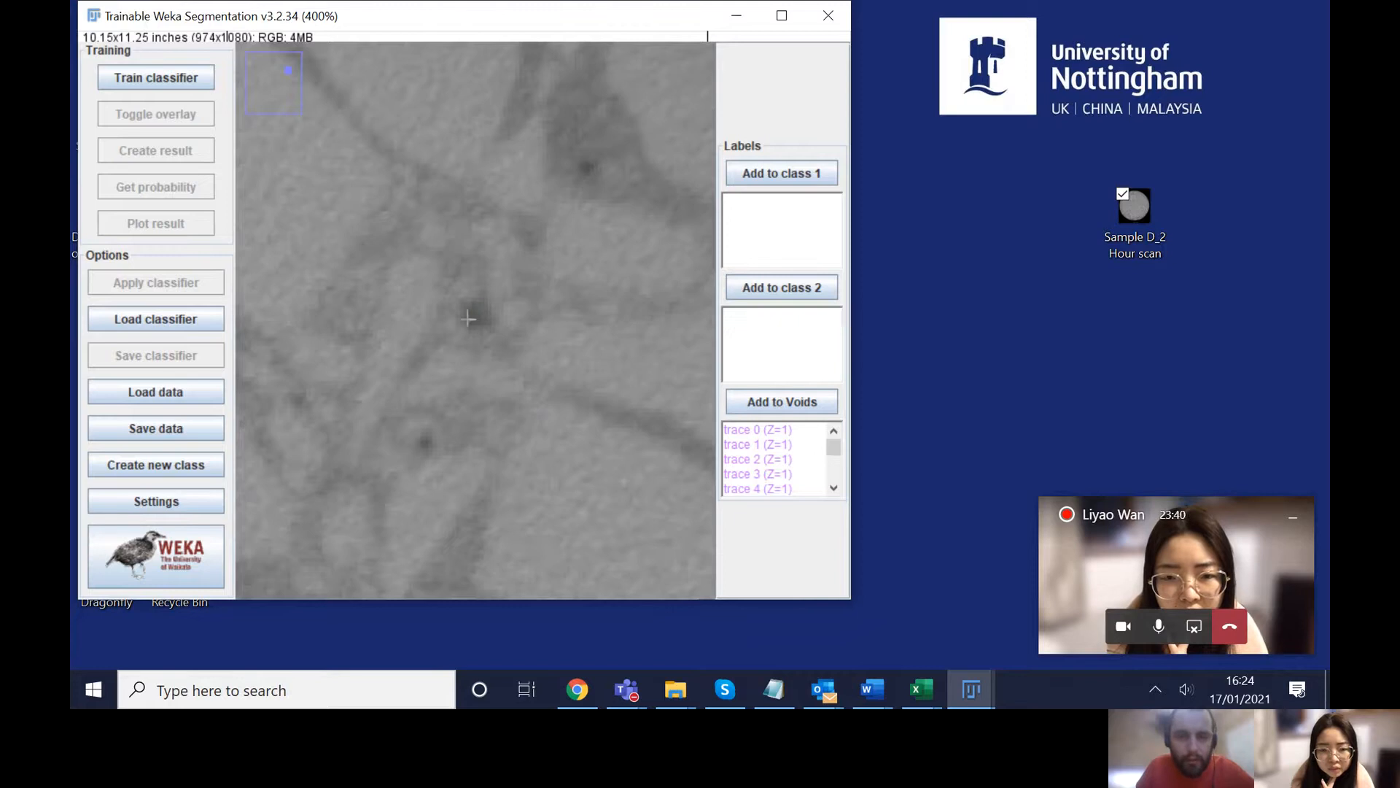
left_click(778, 392)
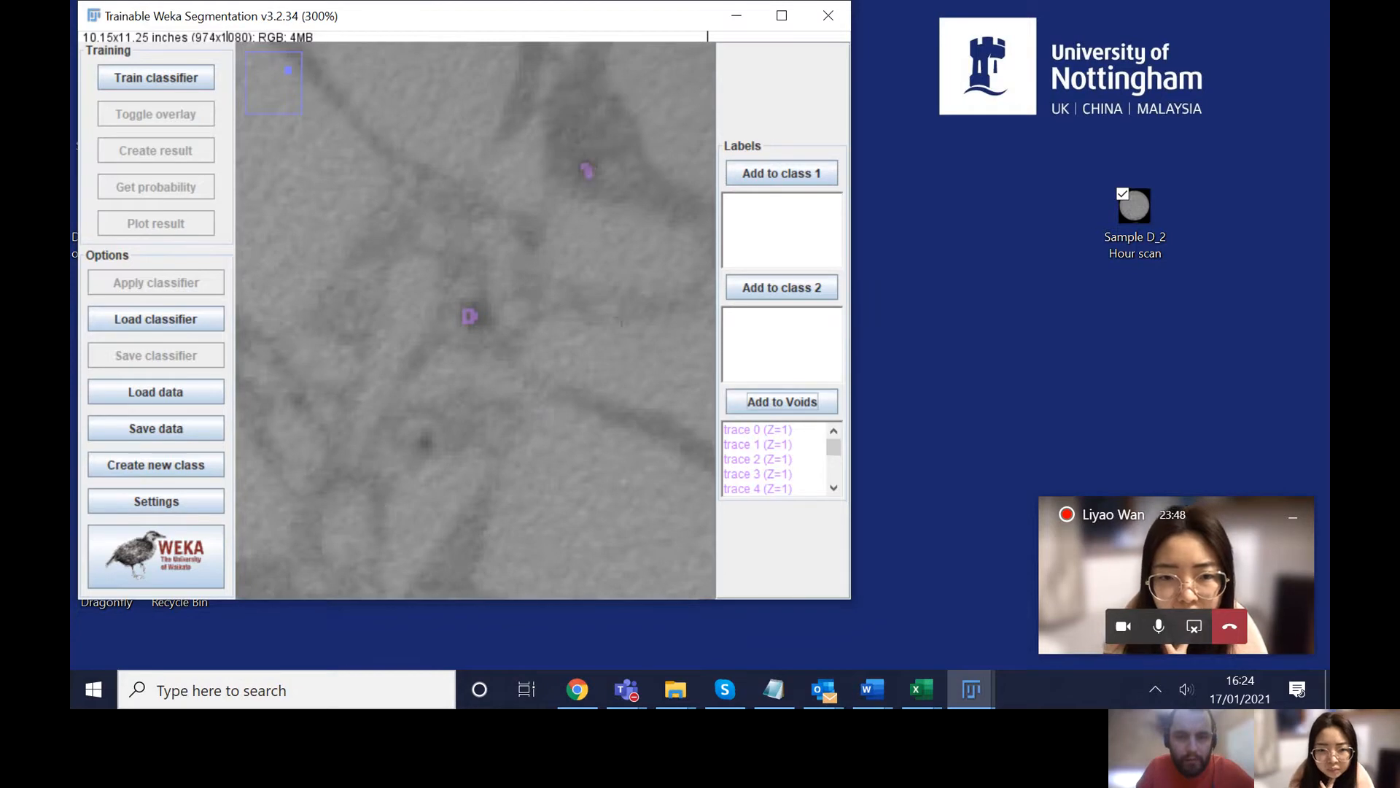
Step: Trace inside the elongated pore left of the specimen's centre and the two rounder pores below it, adding each to Voids
scroll(600, 333, "down", 5)
scroll(600, 334, "down", 2)
scroll(366, 287, "up", 2)
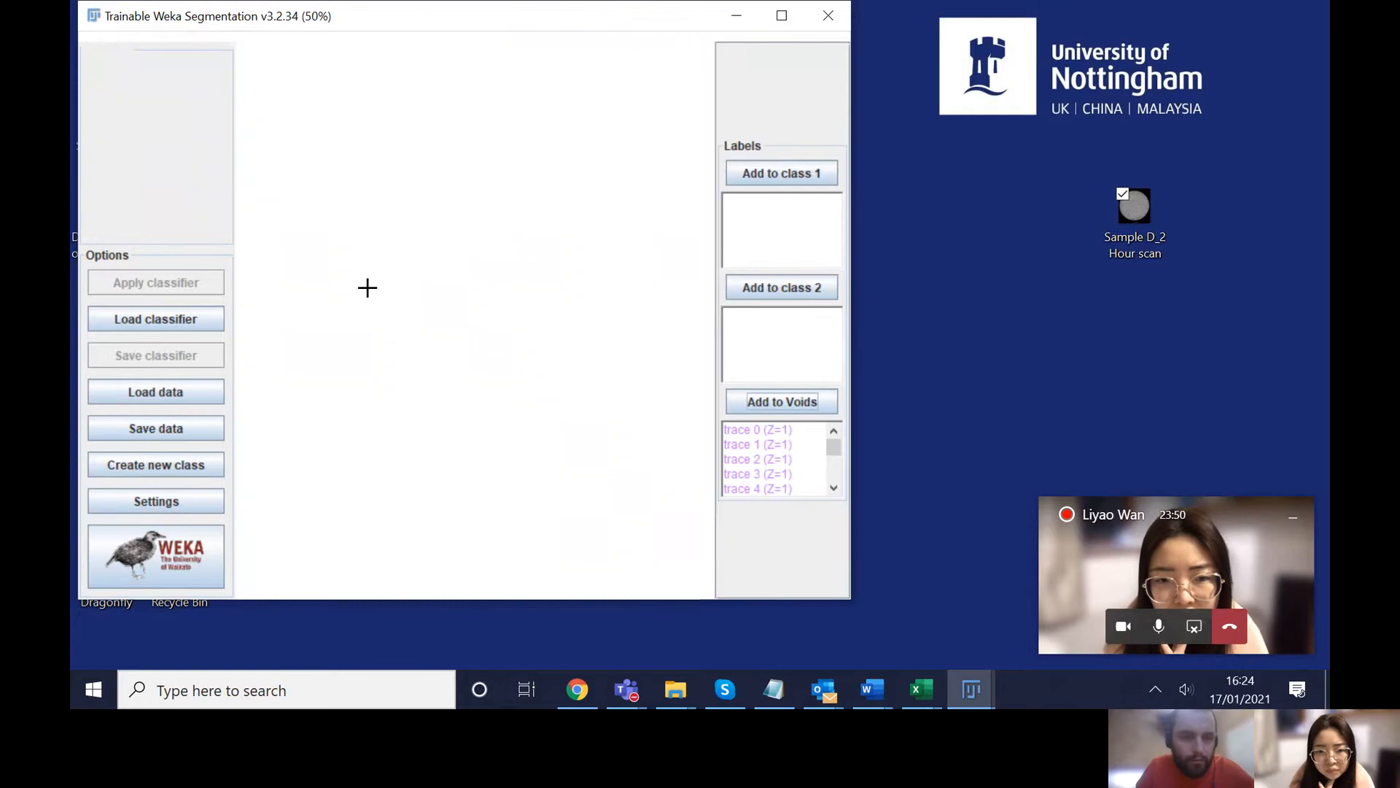
scroll(430, 355, "up", 3)
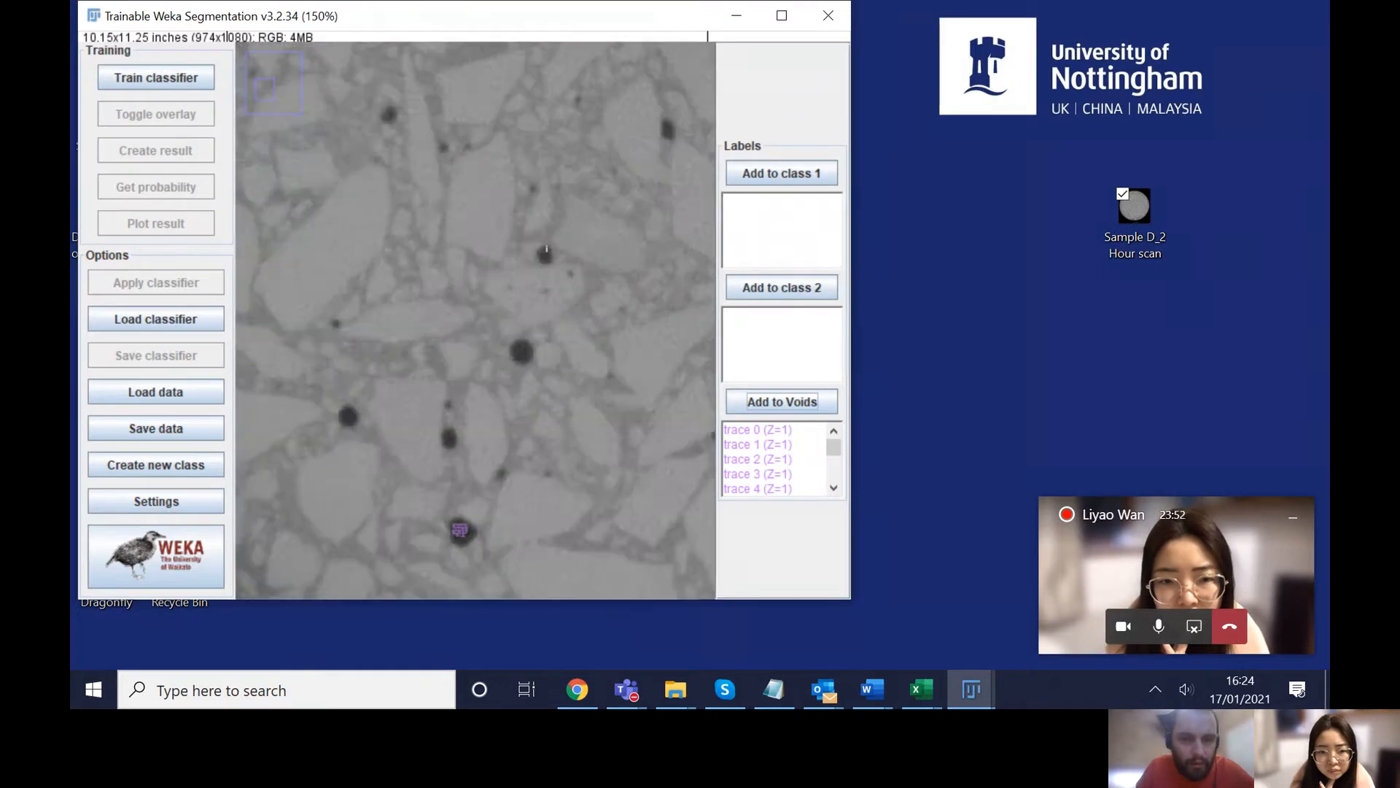
left_click_drag(635, 170, 636, 182)
left_click(759, 406)
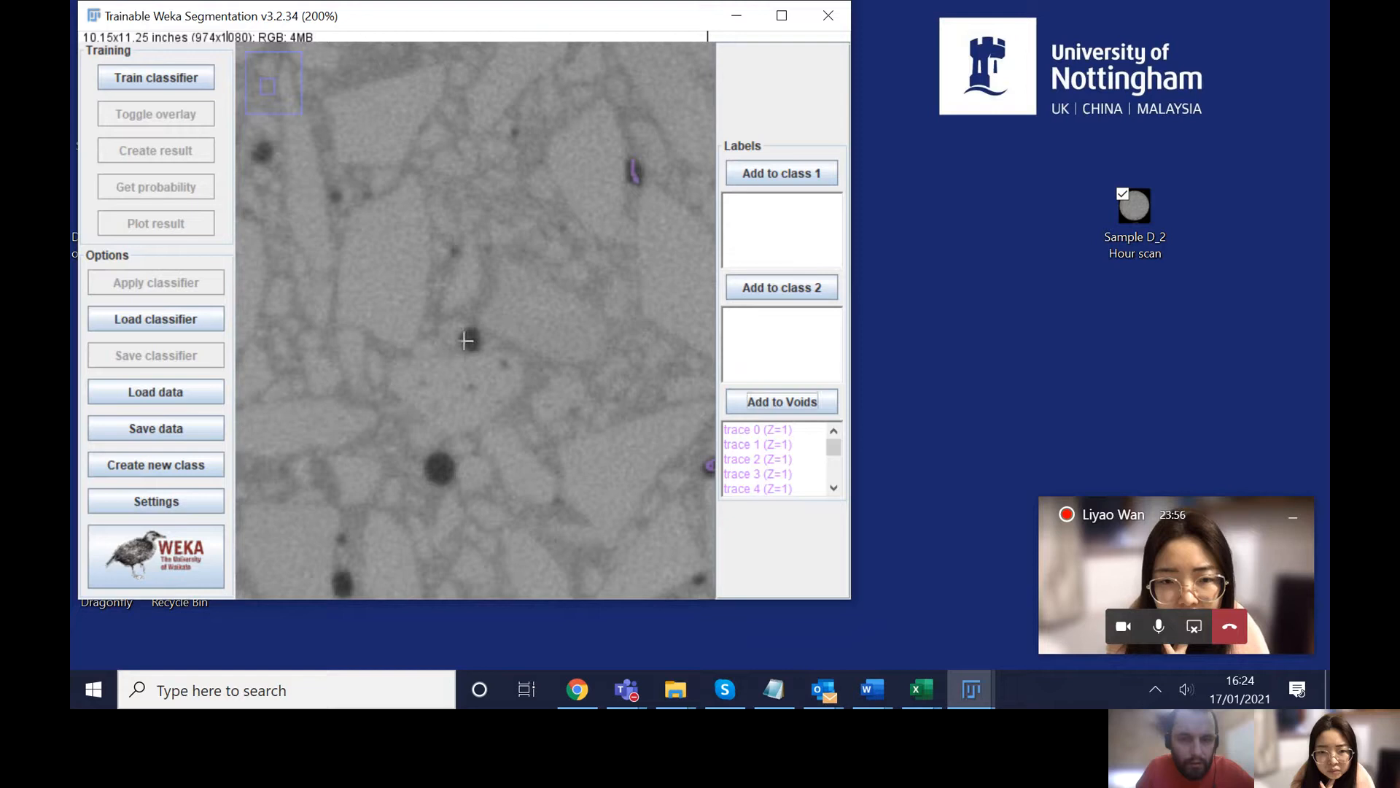
left_click(802, 402)
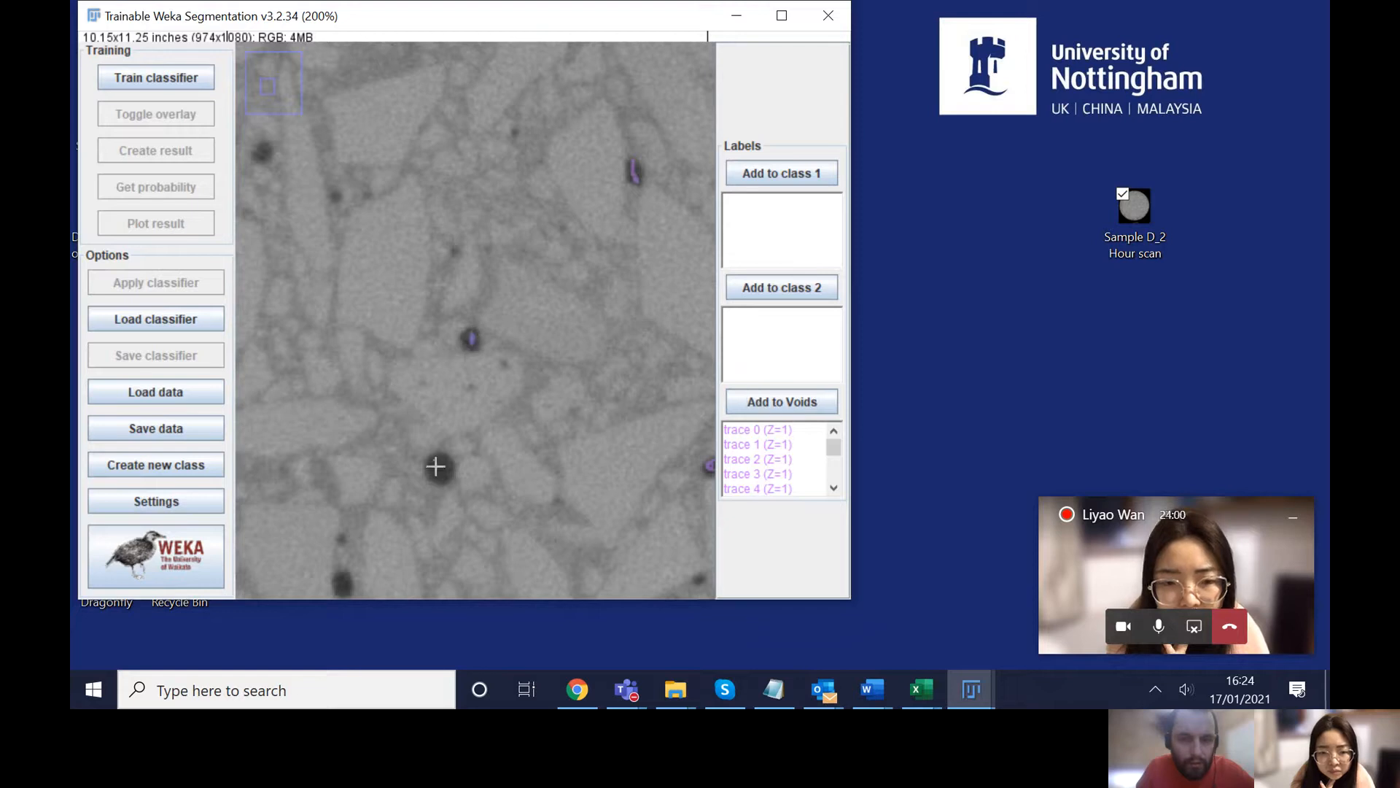
left_click_drag(436, 476, 443, 465)
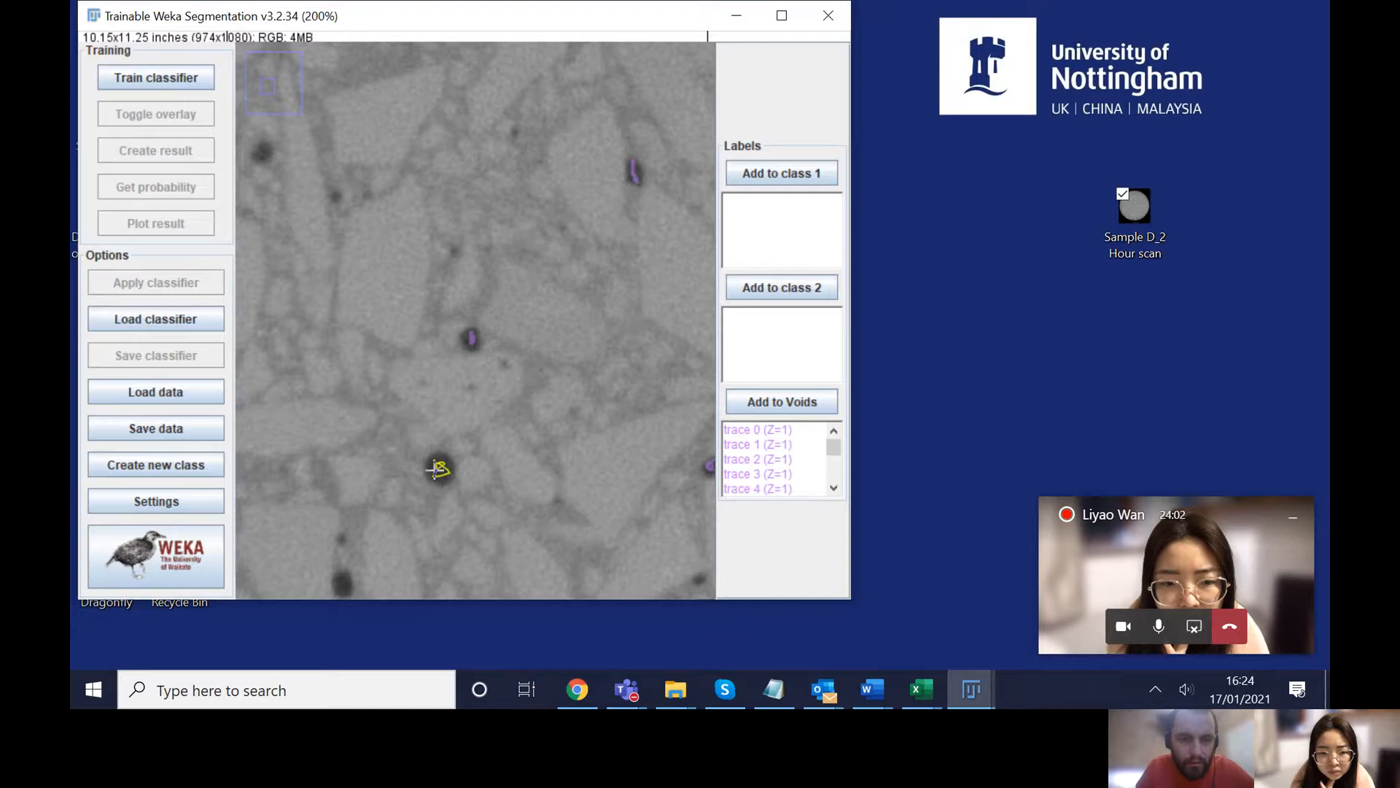
left_click(775, 402)
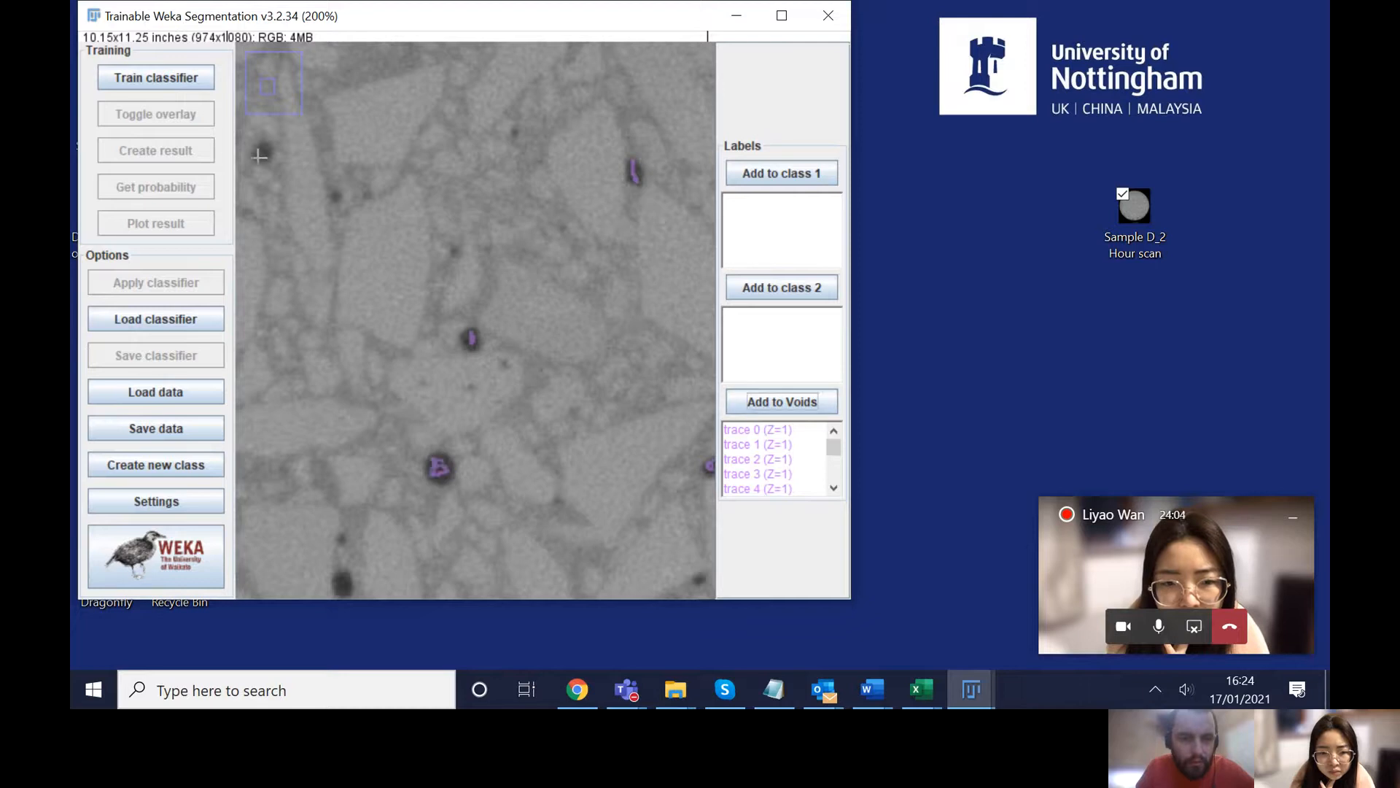
Step: Mark the two small dark pores farther left of the elongated pore, adding each trace to Voids
left_click_drag(257, 157, 261, 155)
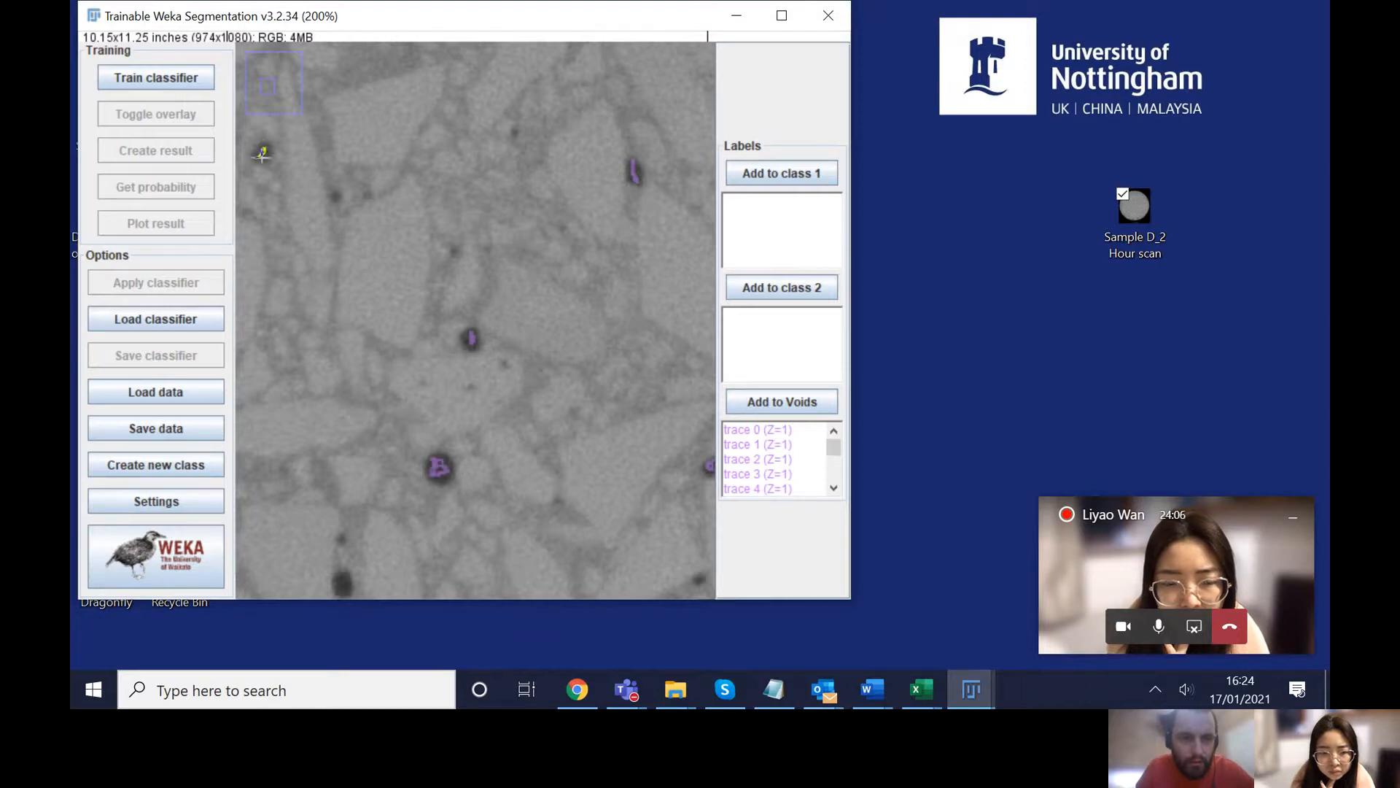
left_click(799, 412)
left_click(763, 404)
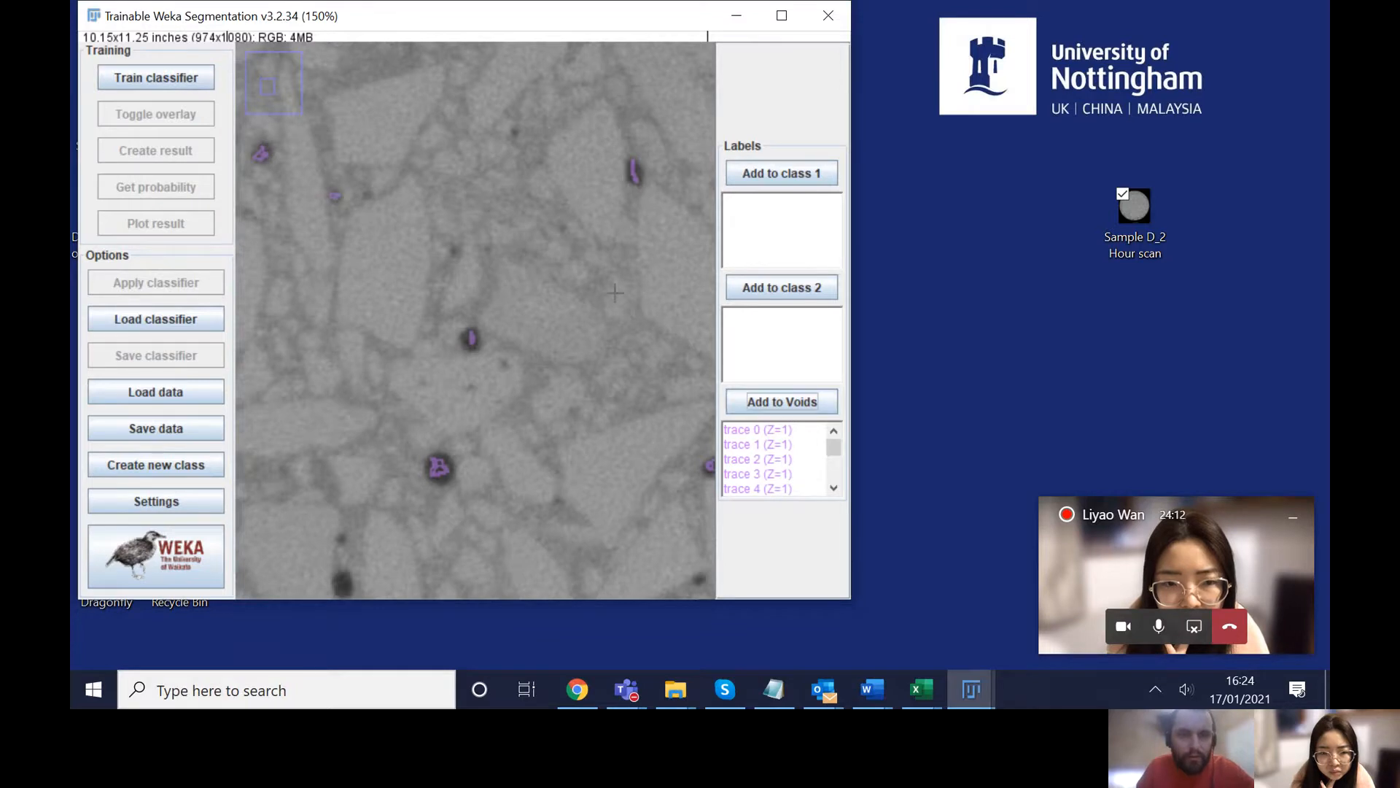
Step: Mark the two small unlabelled pores right of the specimen's centre, adding each trace to the Voids class
scroll(505, 282, "down", 1)
scroll(506, 282, "down", 2)
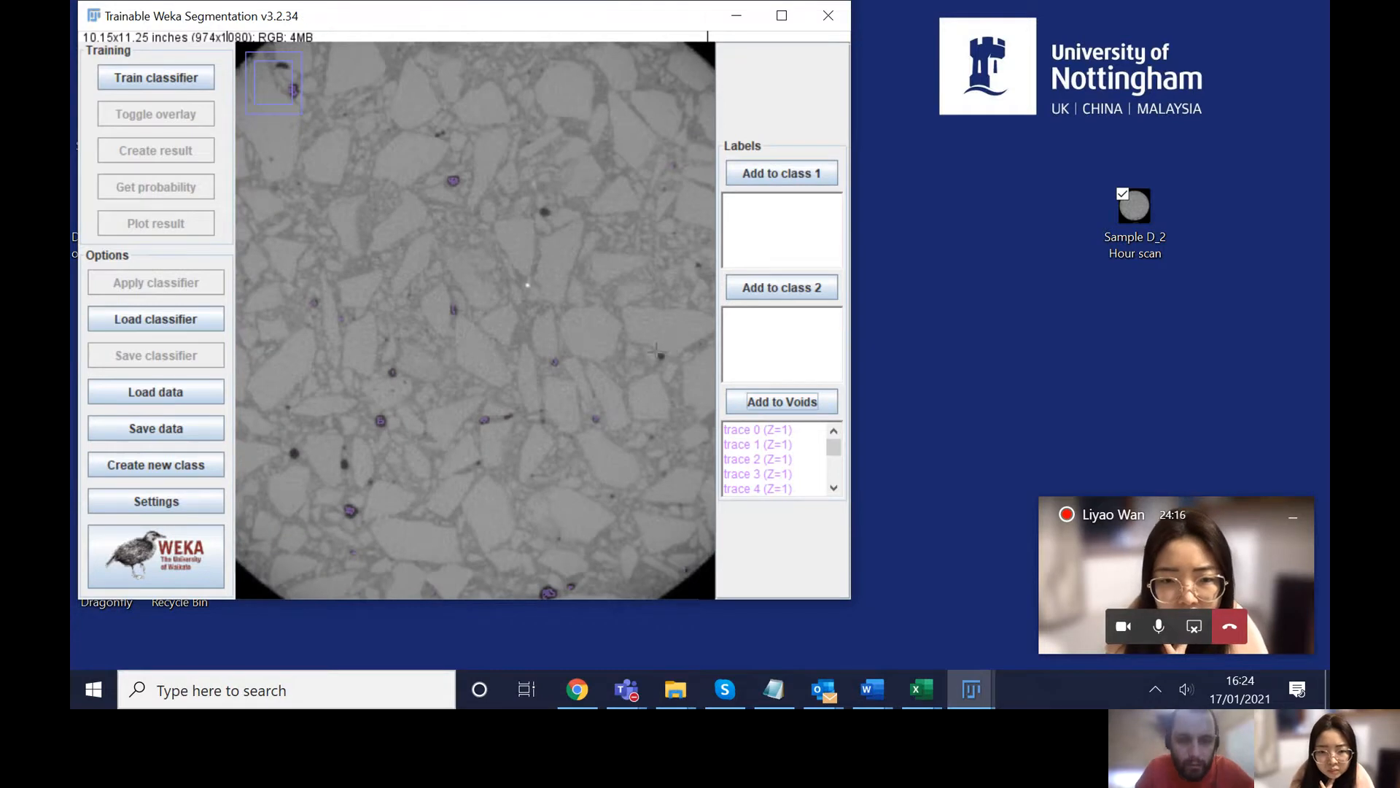
scroll(522, 339, "up", 2)
left_click(443, 340)
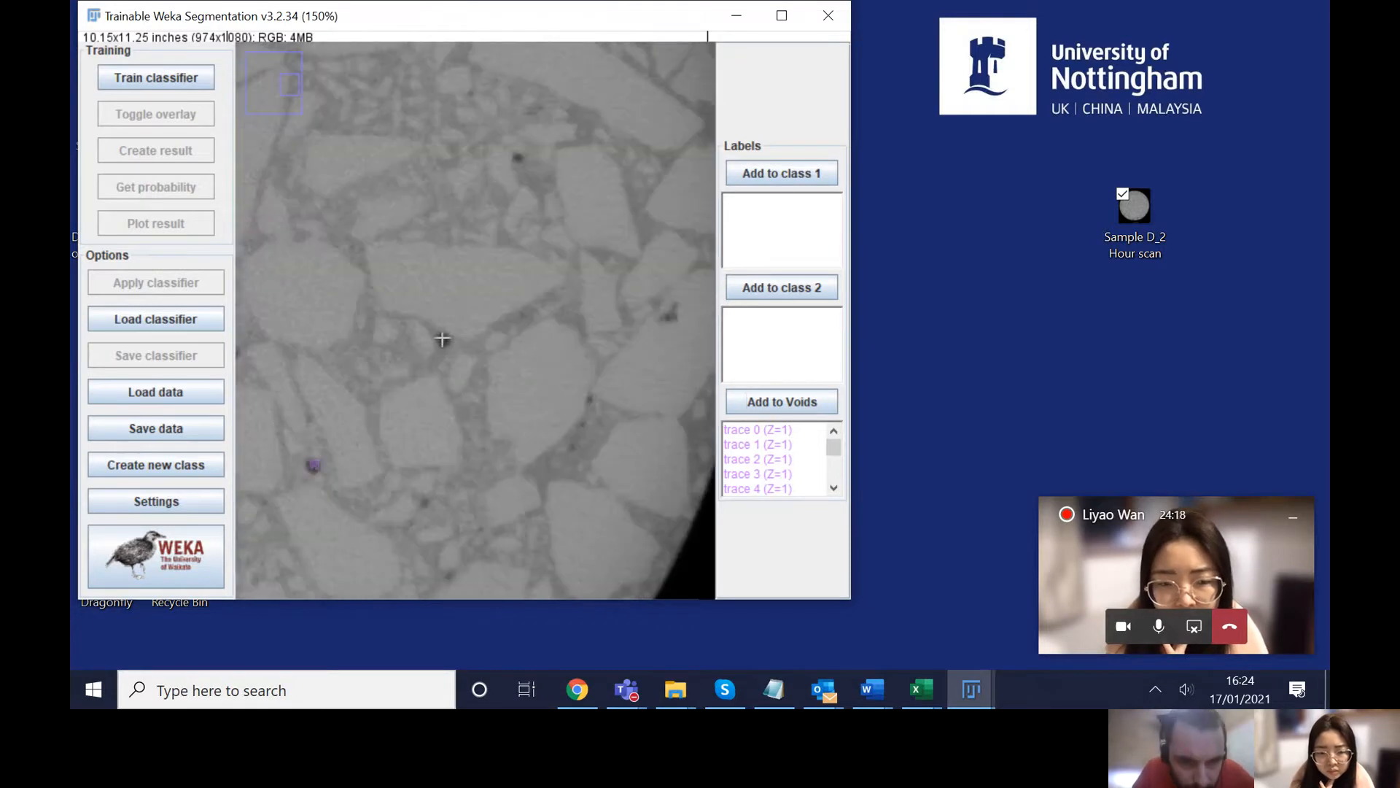
left_click_drag(443, 340, 444, 341)
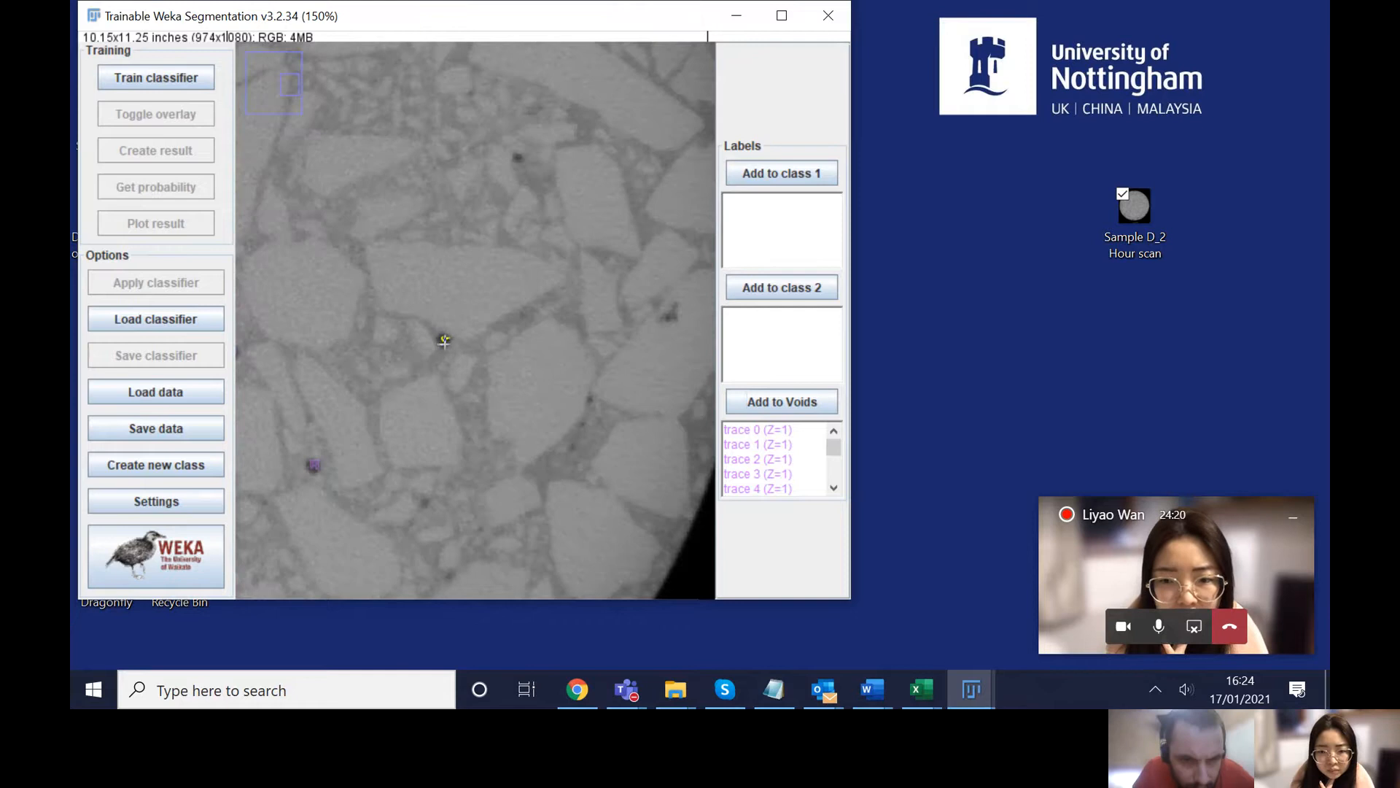
left_click(766, 402)
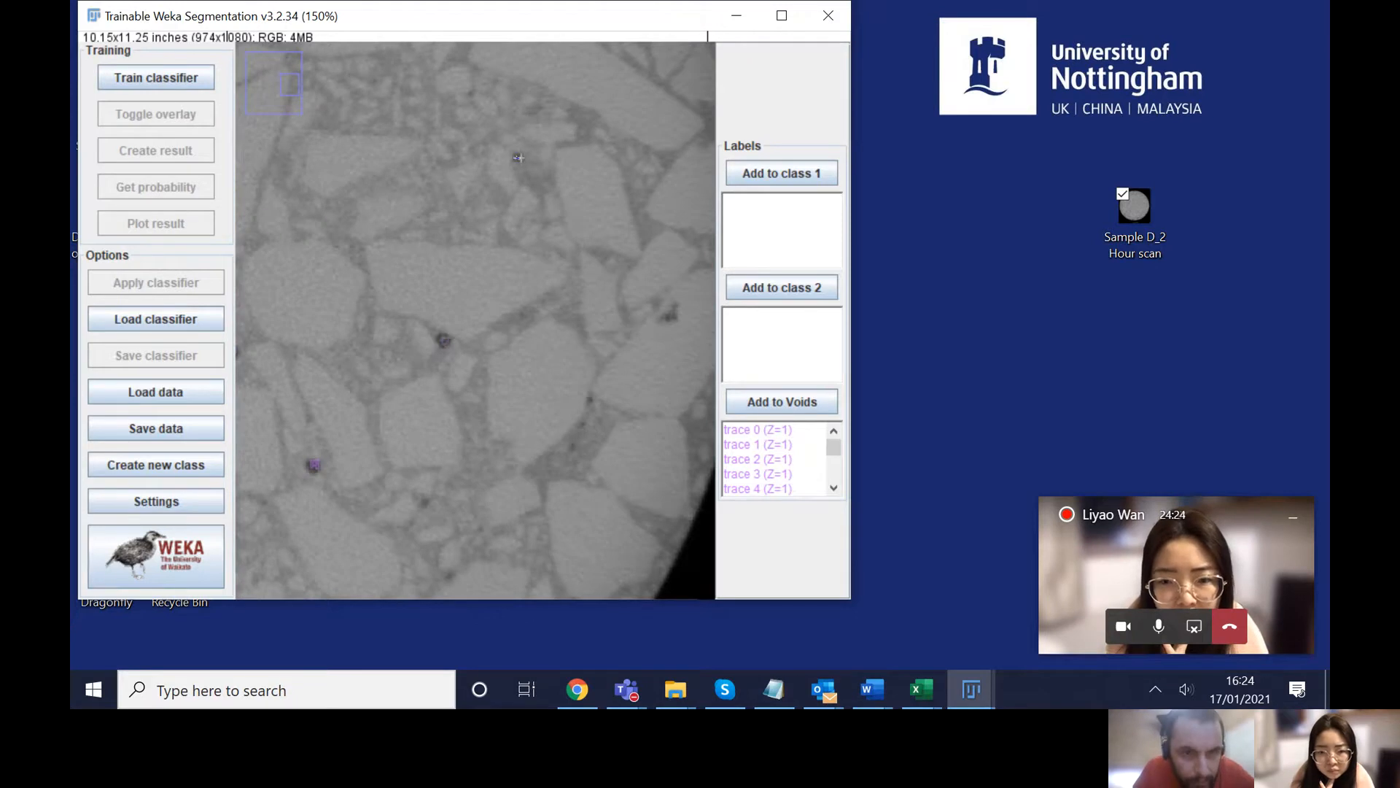
left_click(792, 399)
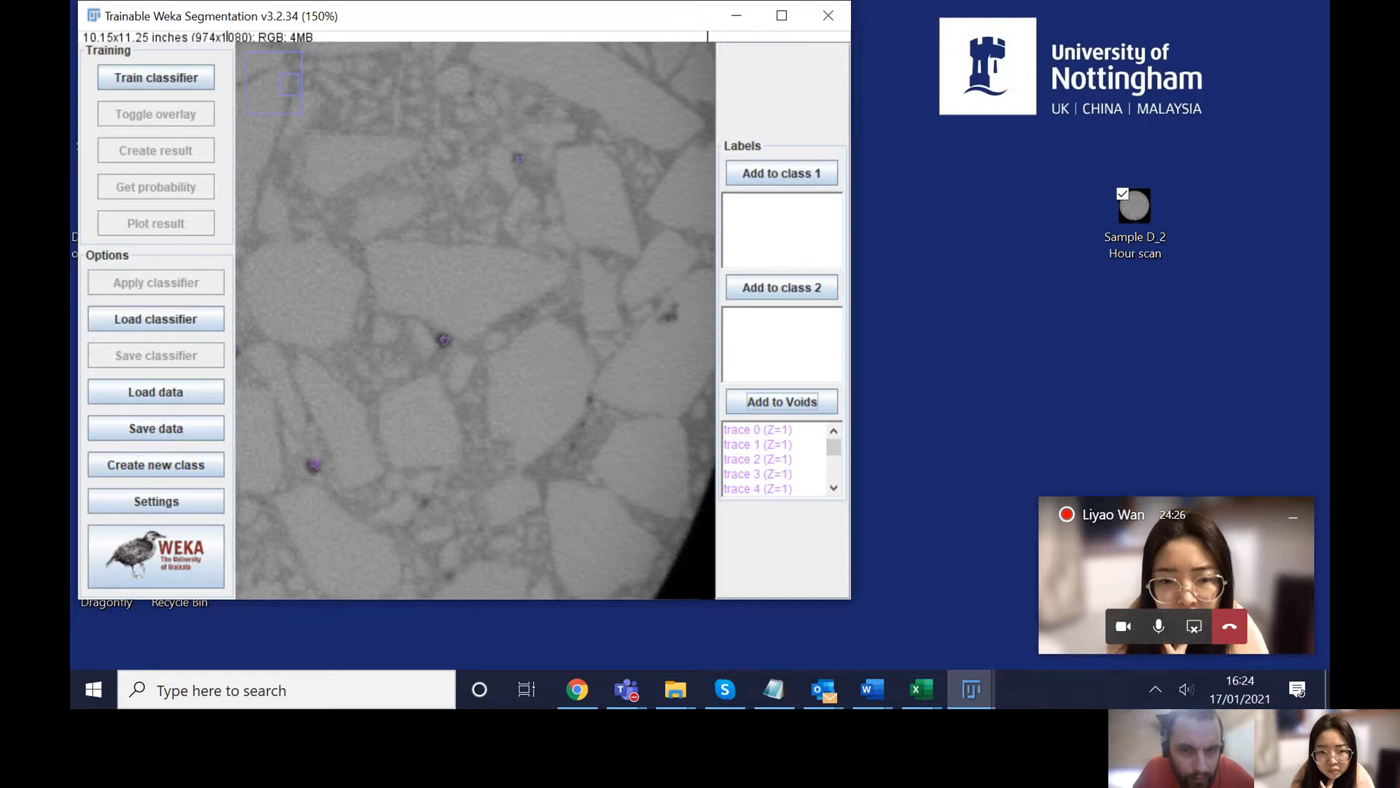
Step: Scribble inside the round pore just above the bright white spot in the specimen's upper middle and add it to Voids
key("minus")
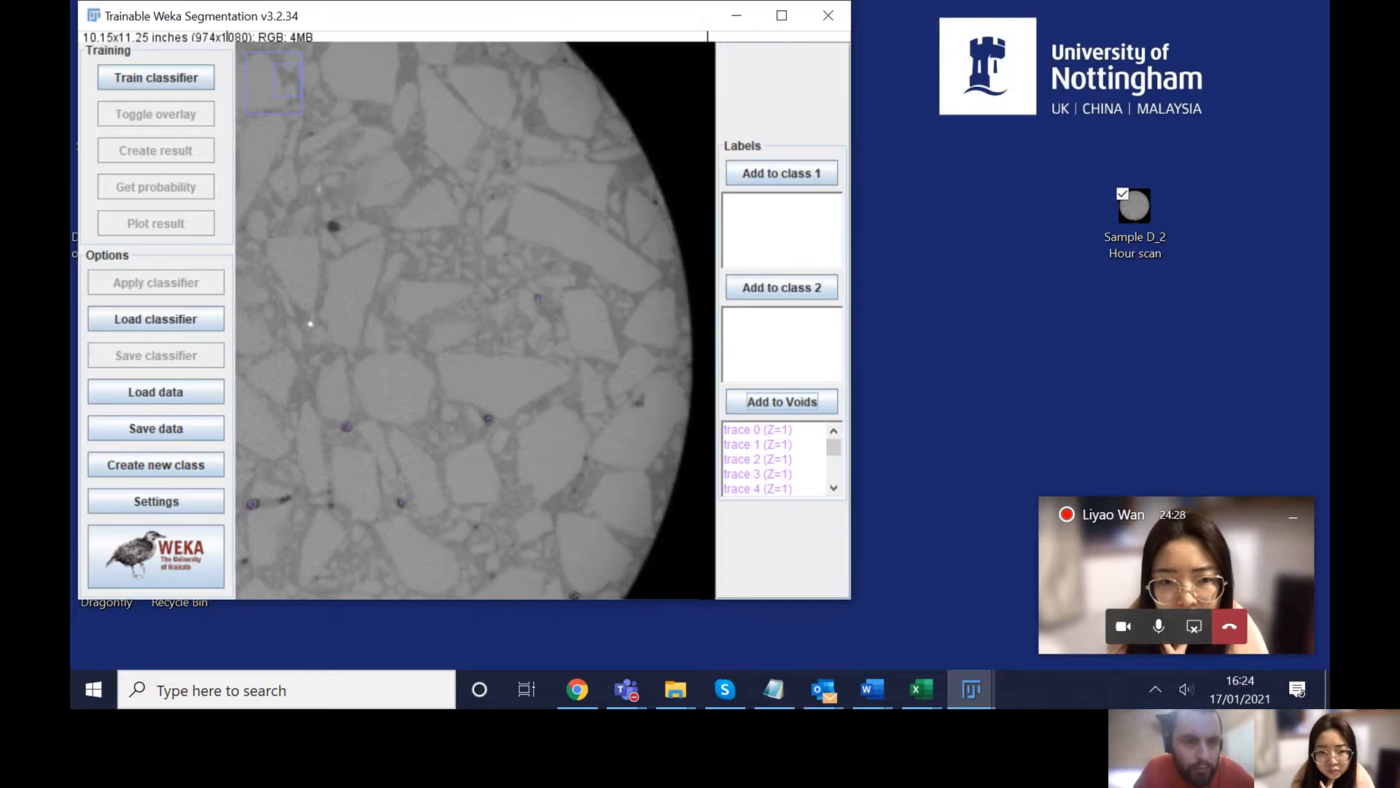
key("plus")
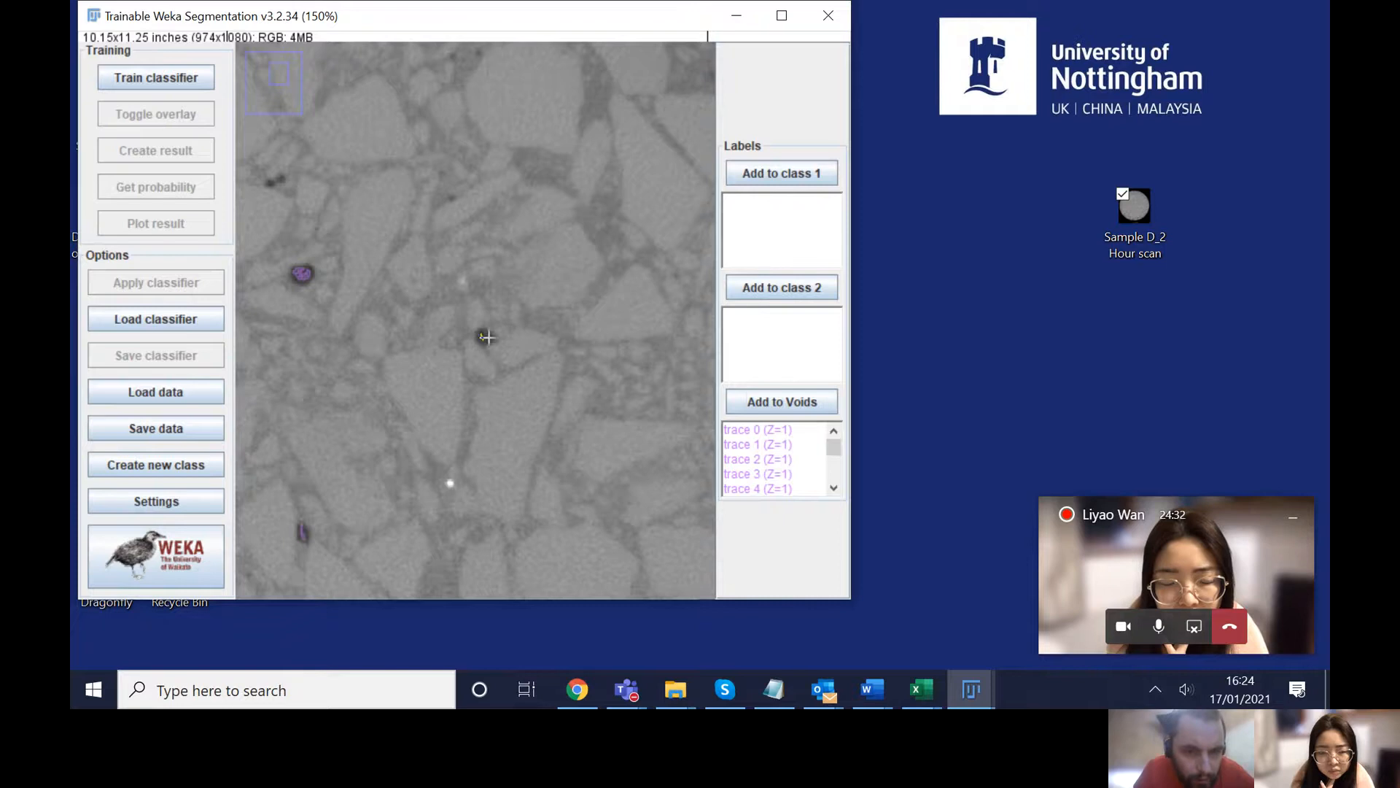
left_click_drag(490, 337, 495, 340)
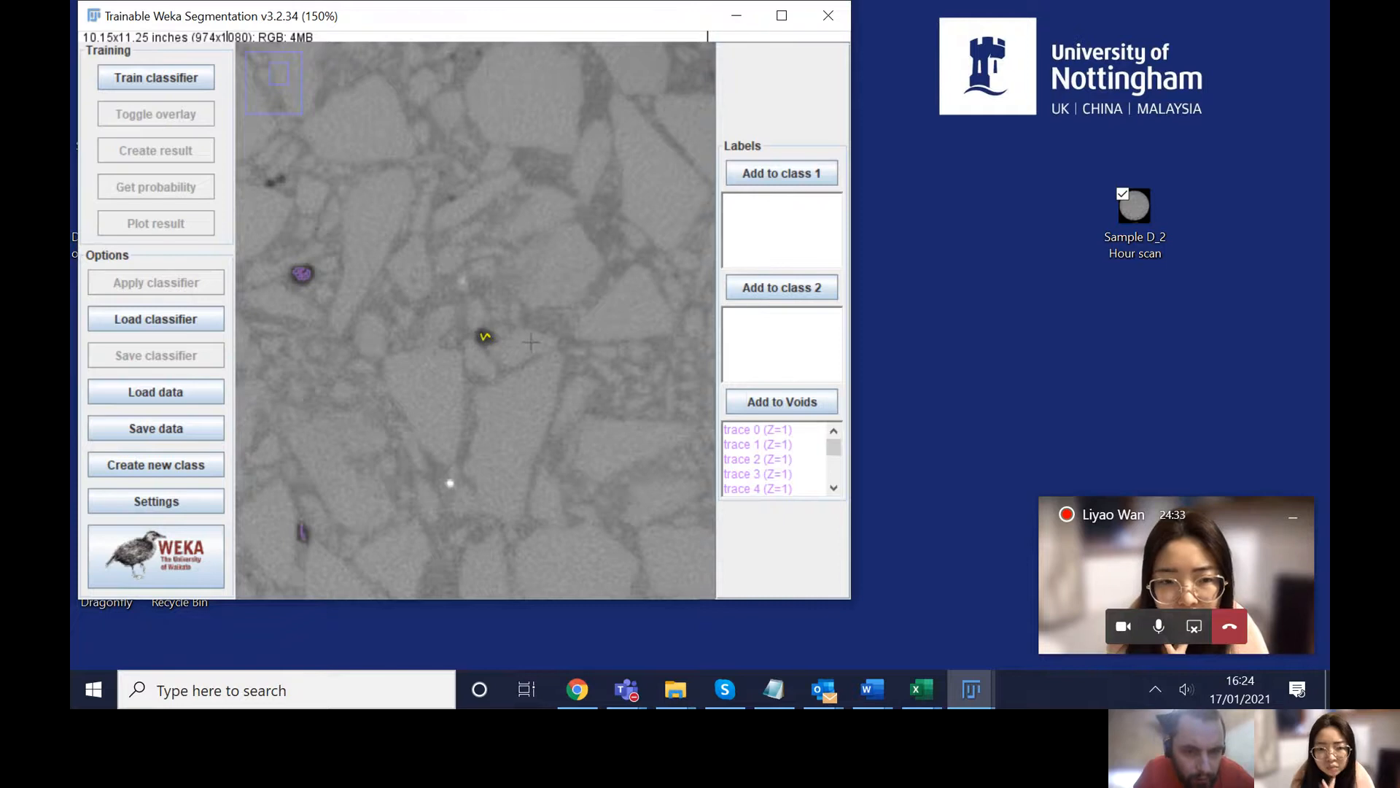
left_click(797, 405)
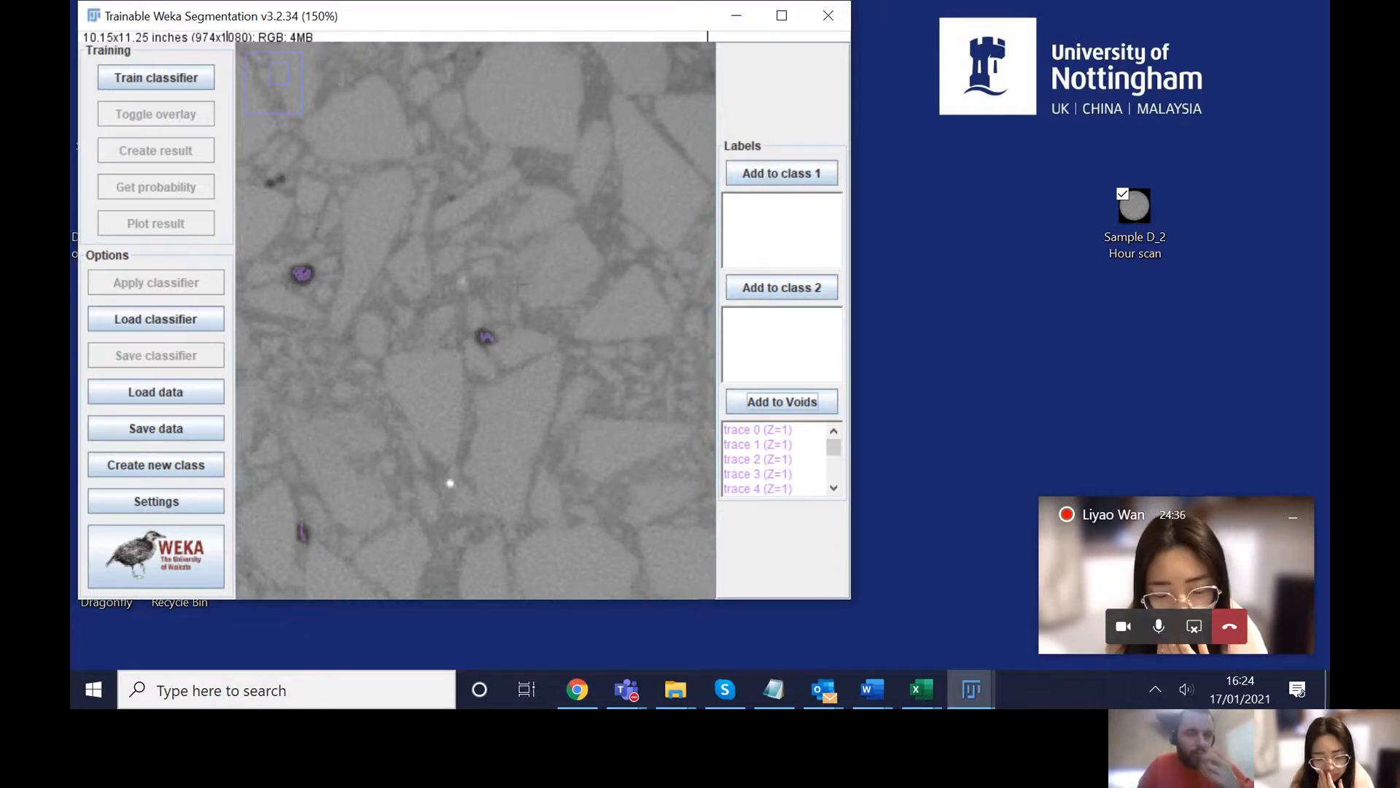
Step: Outline the narrow upright aggregate near the specimen's centre and zigzag across the aggregate to its right, adding both traces to class 2
scroll(510, 278, "down", 1)
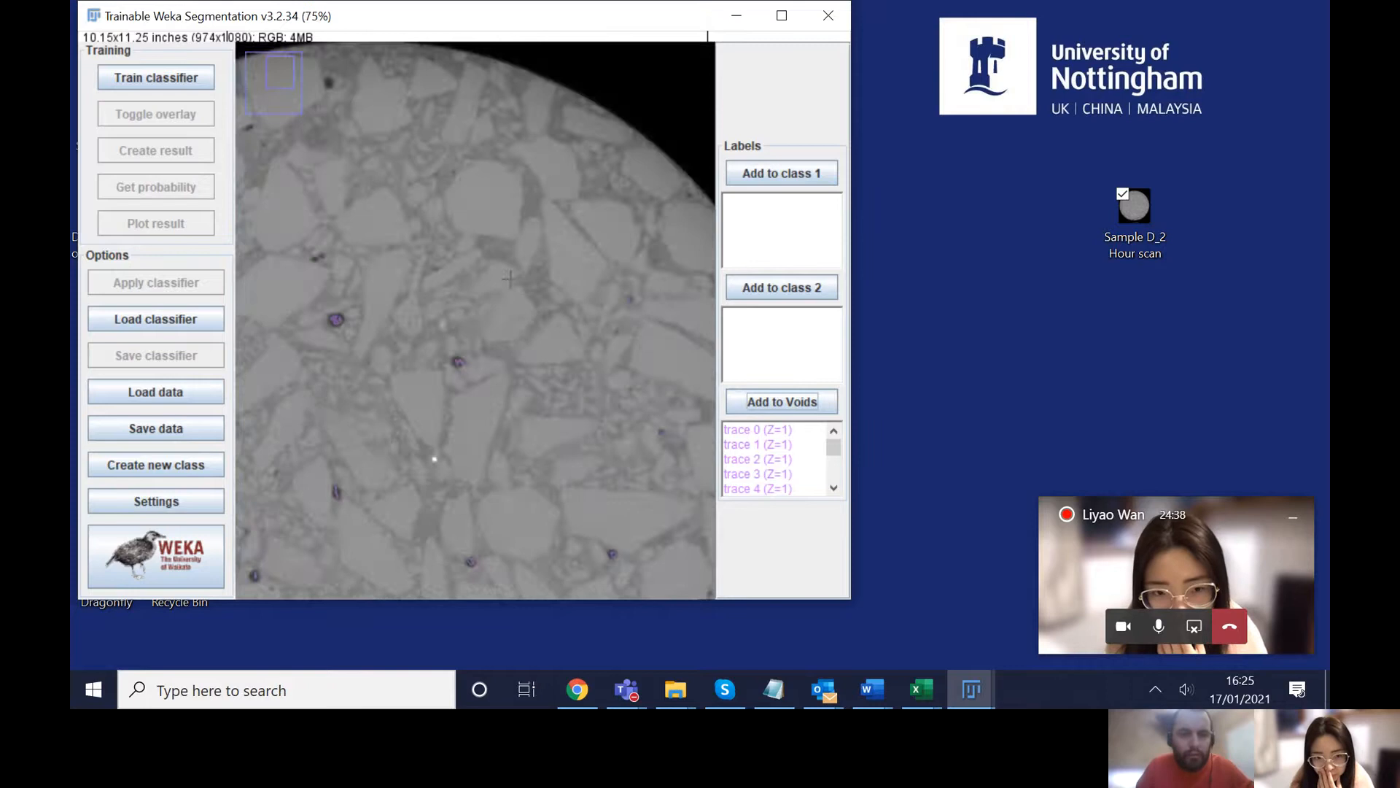
scroll(510, 277, "down", 1)
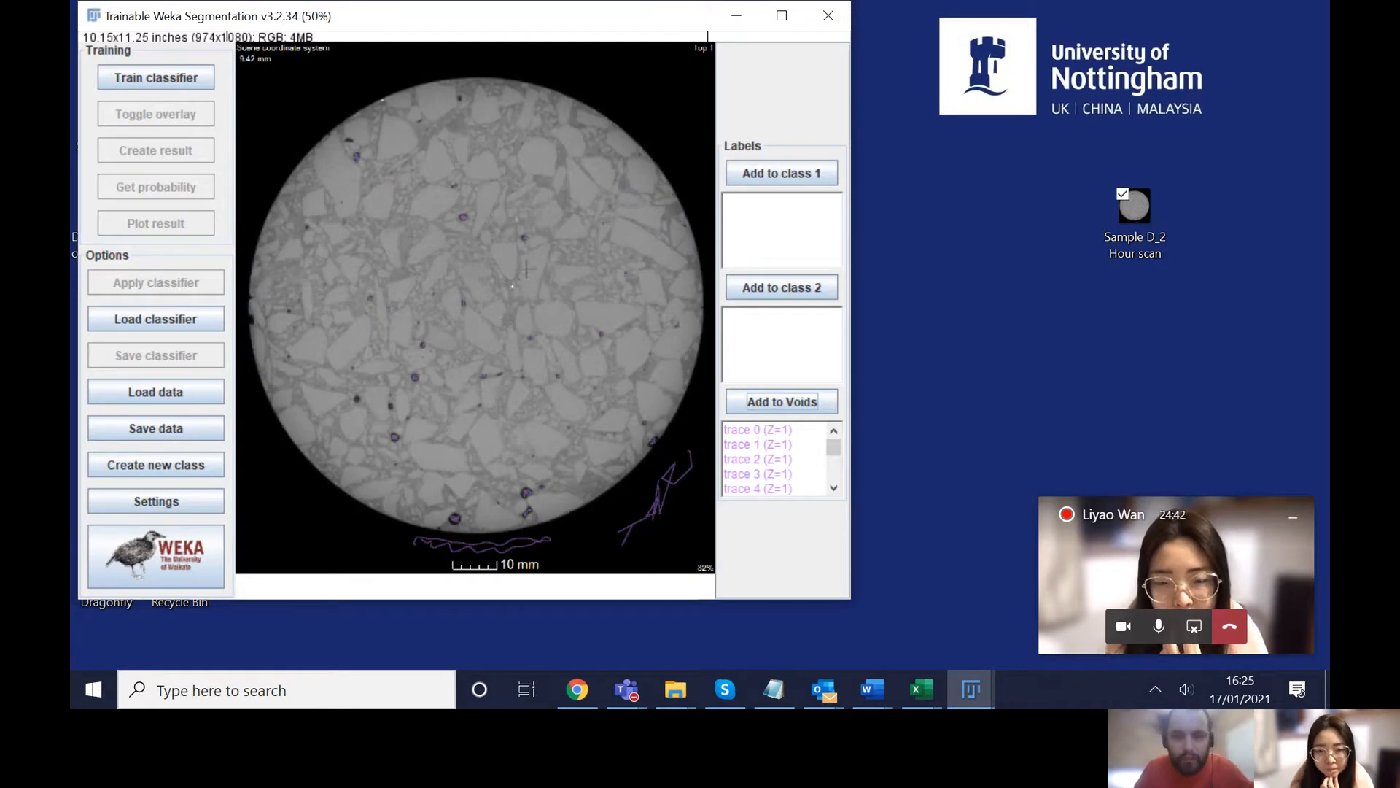
left_click(781, 290)
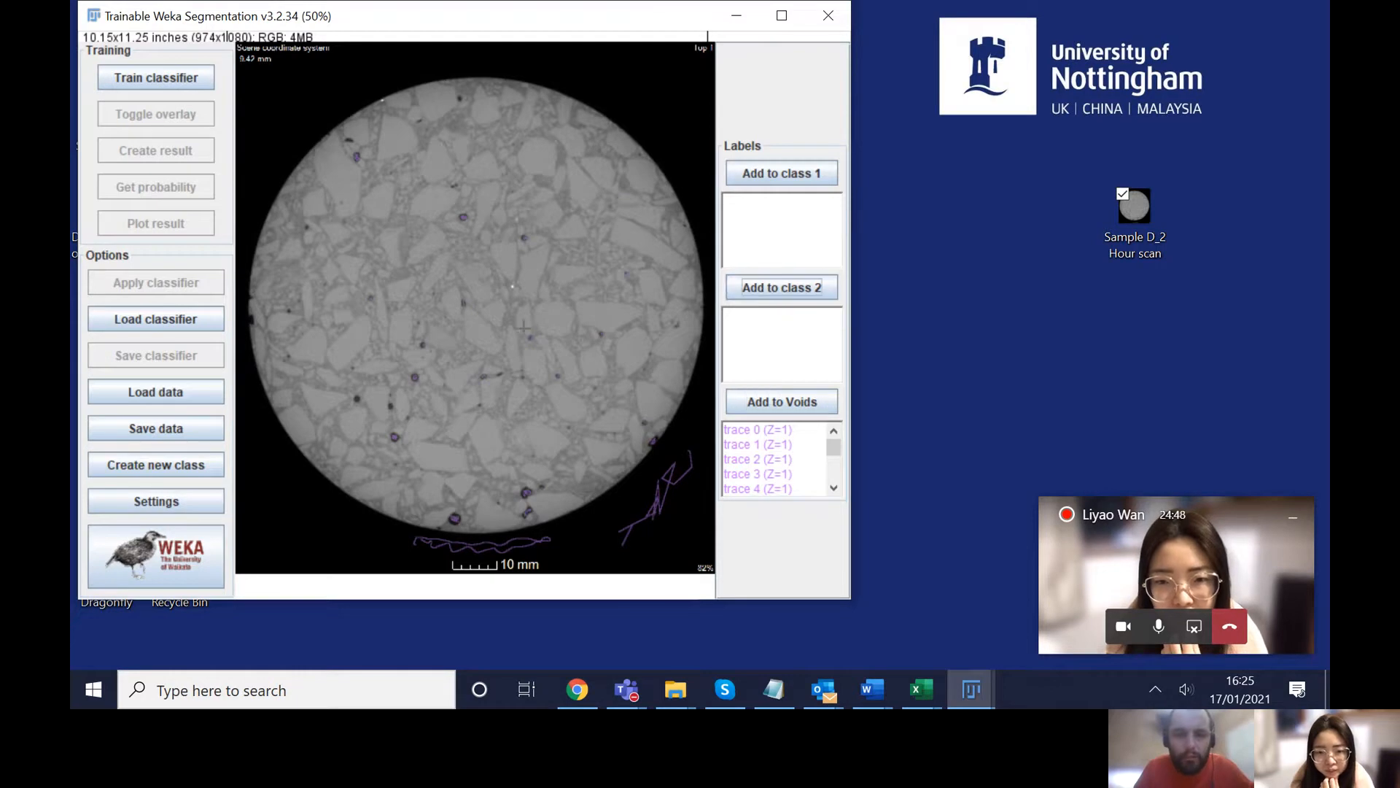
scroll(523, 328, "up", 4)
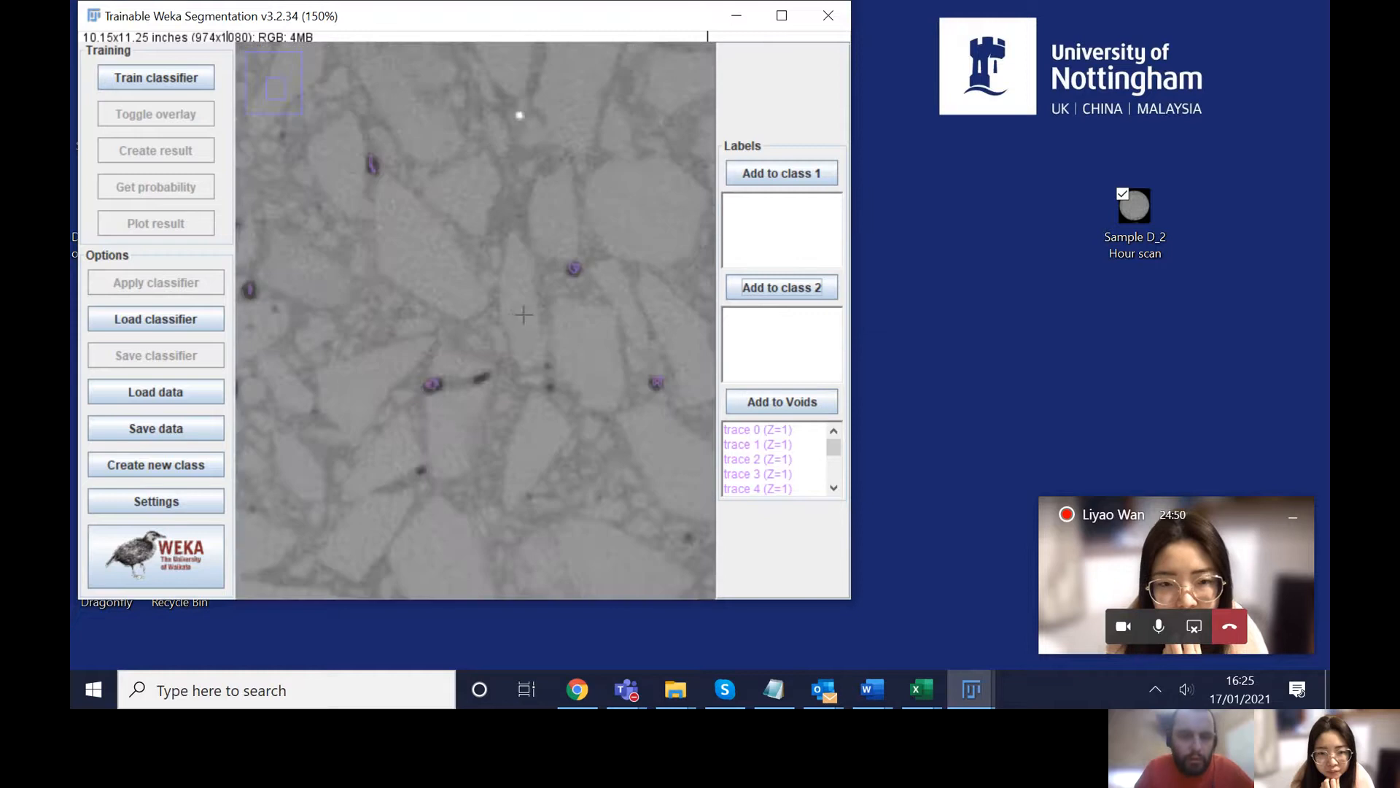
scroll(523, 314, "up", 2)
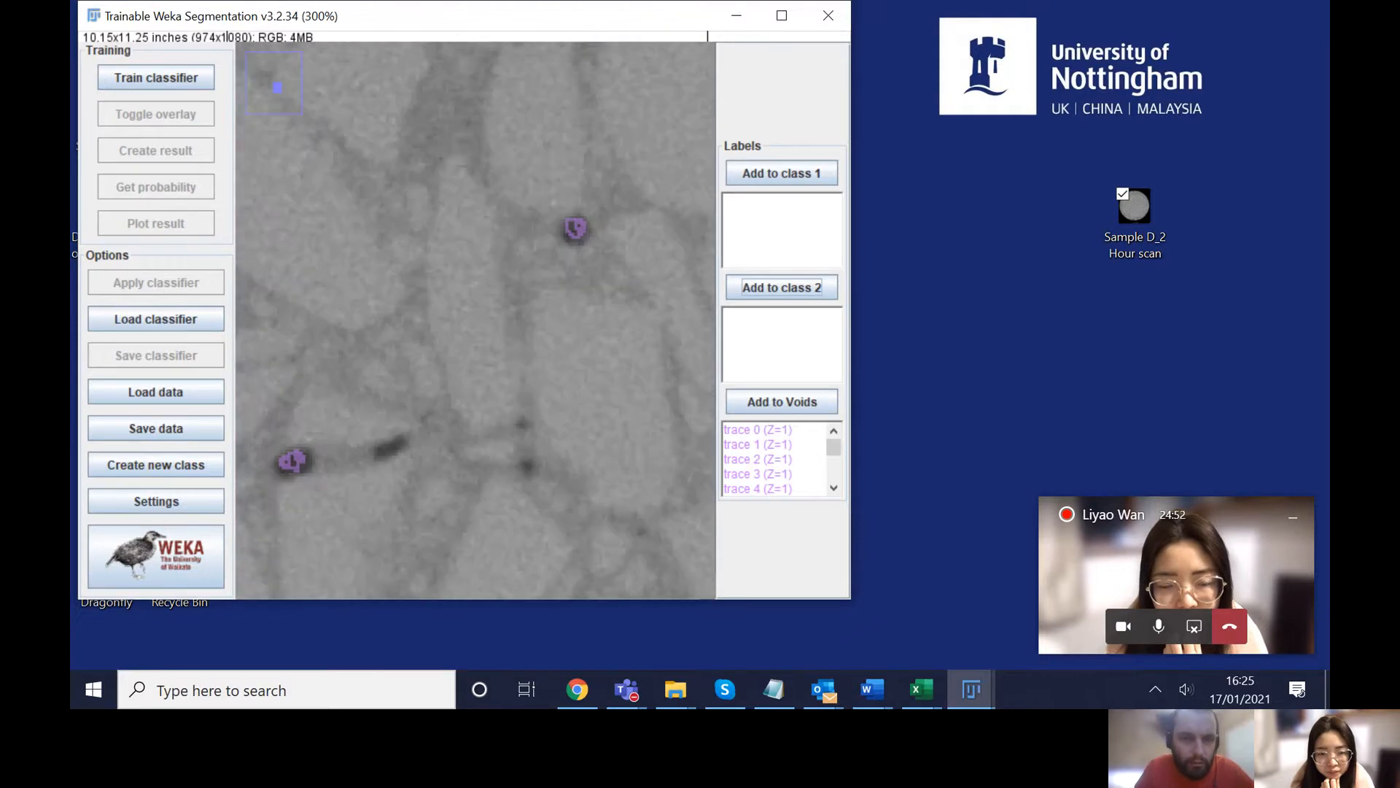
left_click(455, 162)
left_click_drag(443, 269, 465, 356)
left_click_drag(480, 420, 491, 404)
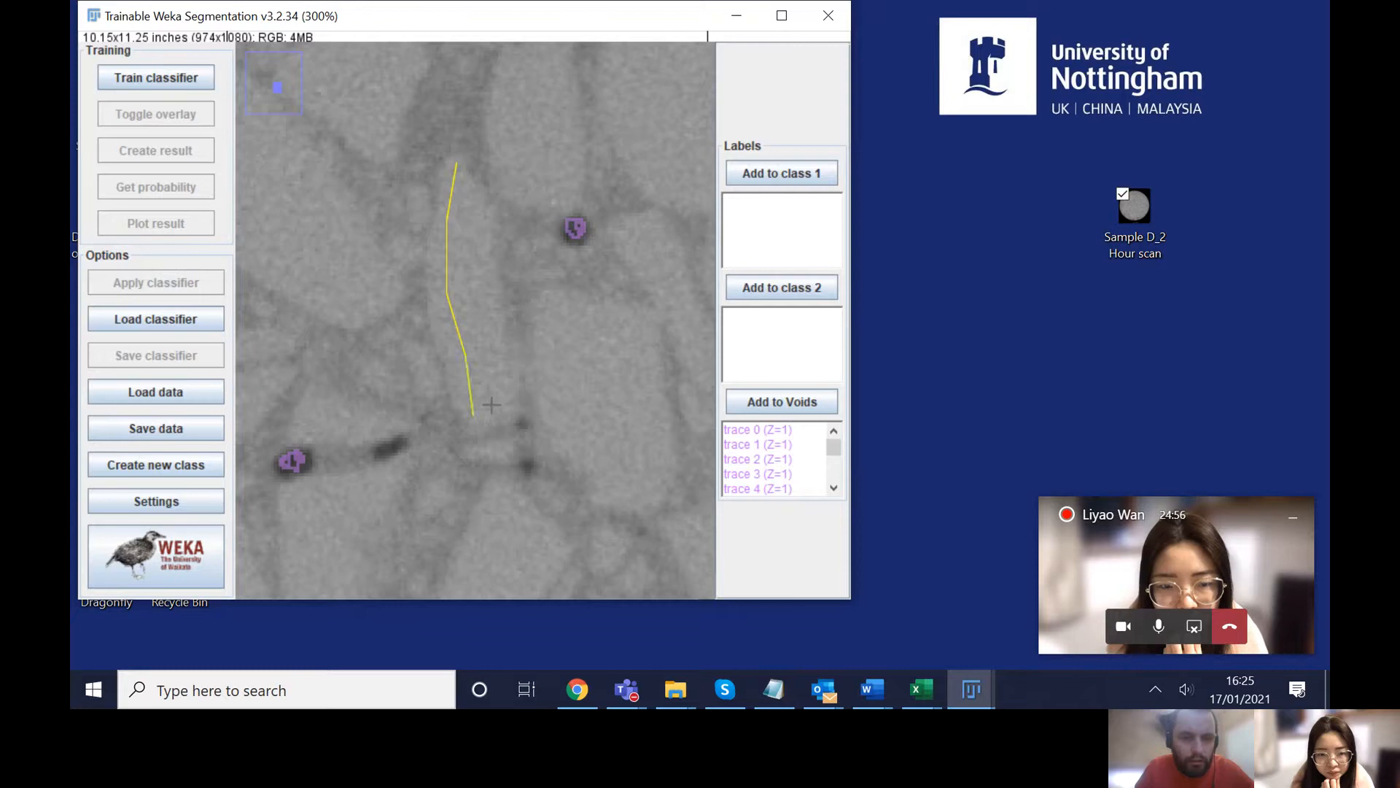
left_click_drag(493, 356, 462, 208)
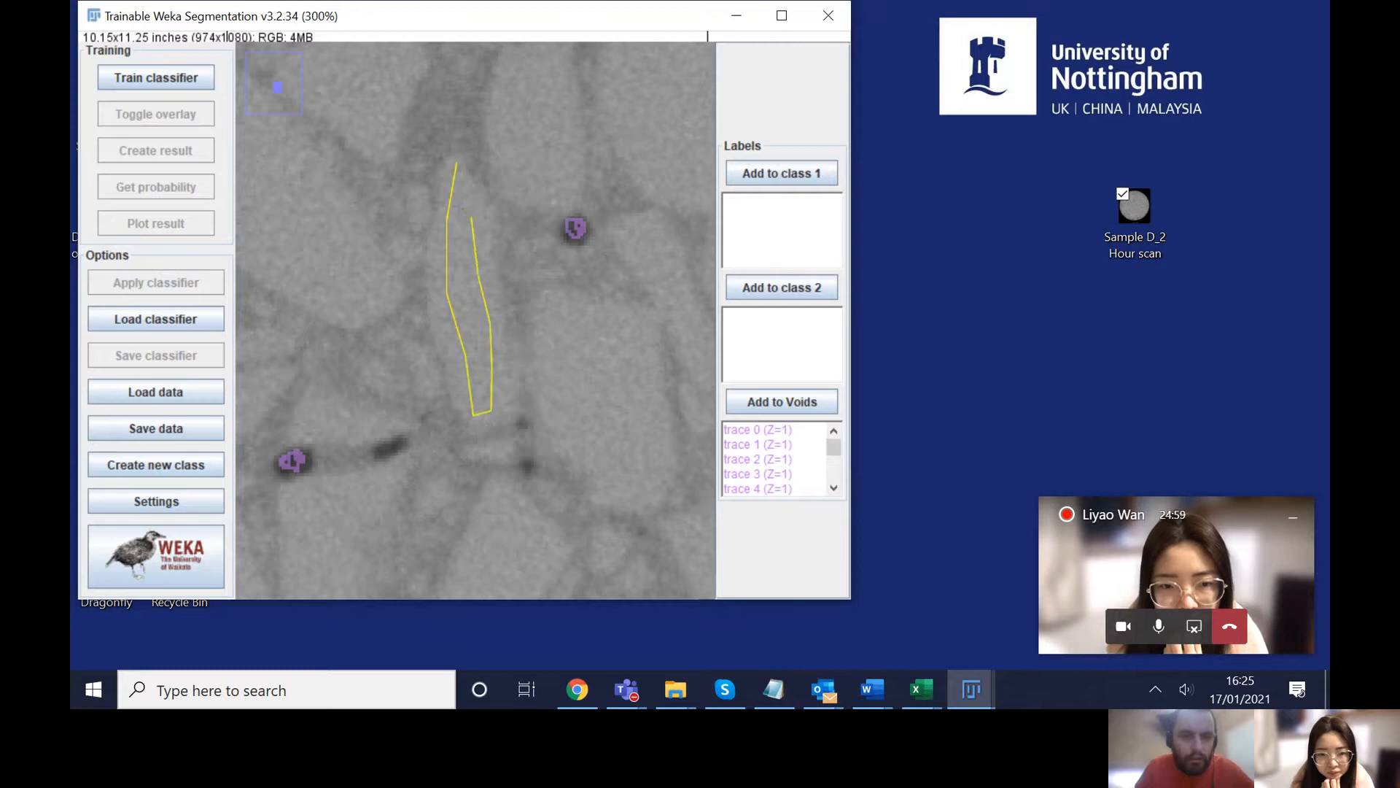
left_click(785, 290)
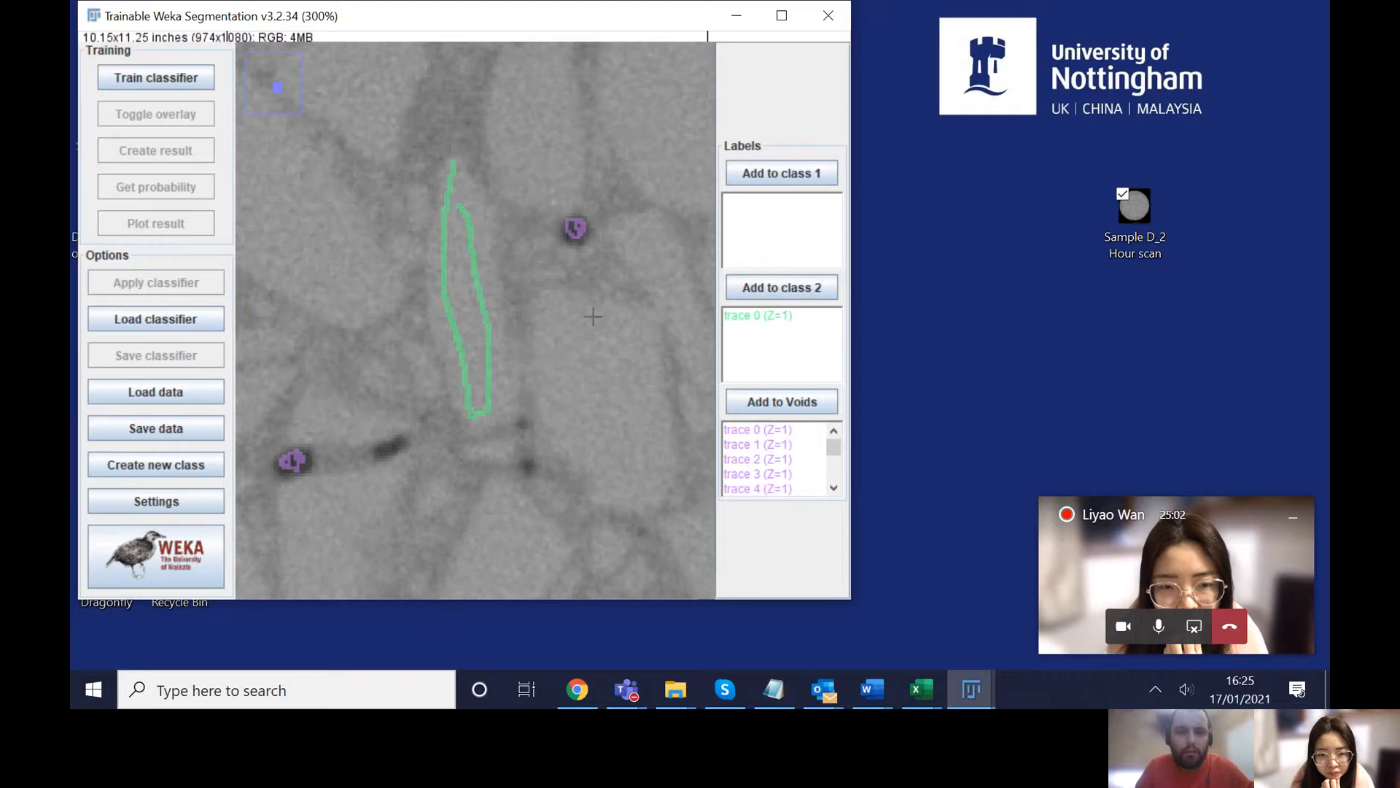
mouse_move(556, 308)
left_mouse_down()
mouse_move(627, 353)
mouse_move(569, 388)
mouse_move(592, 414)
mouse_move(638, 417)
mouse_move(610, 441)
mouse_move(623, 465)
left_mouse_up()
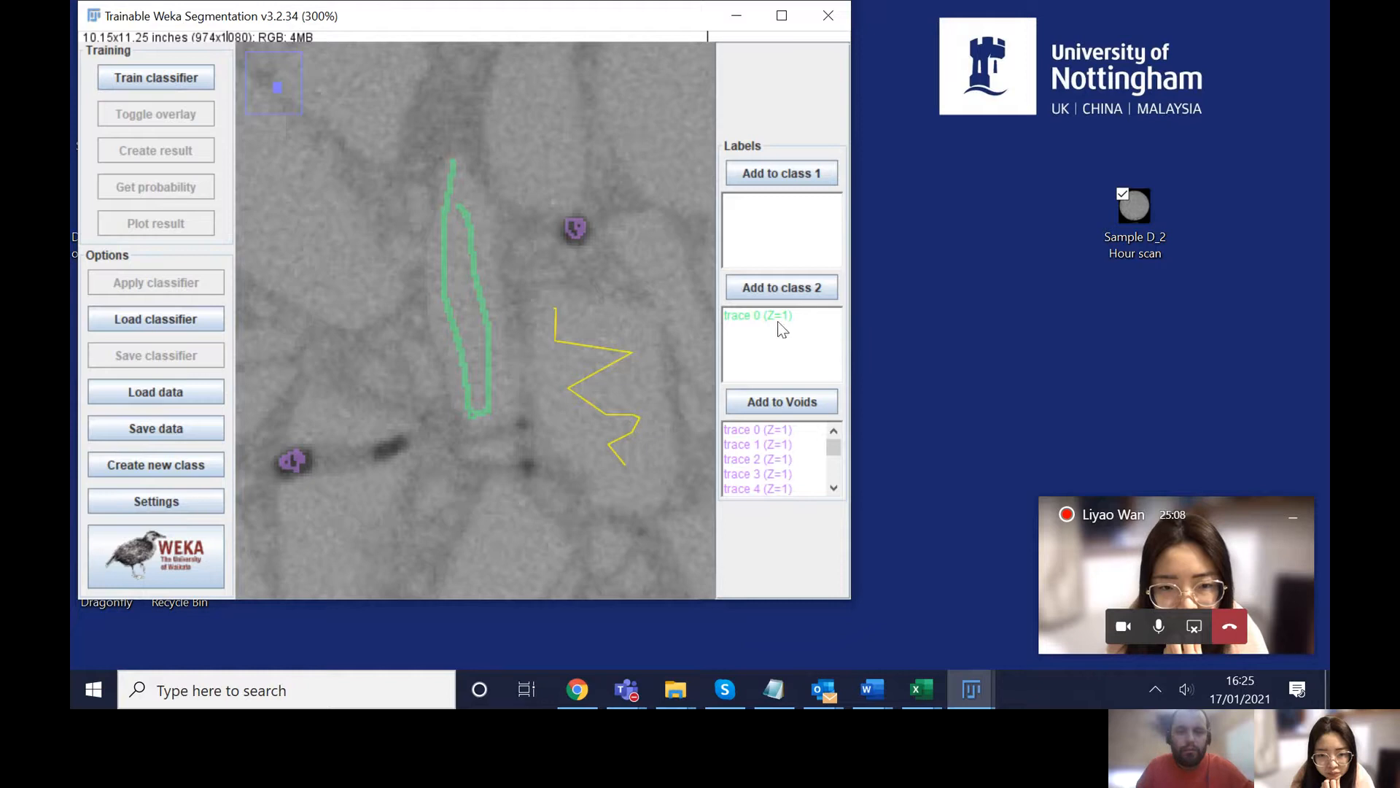
left_click(761, 286)
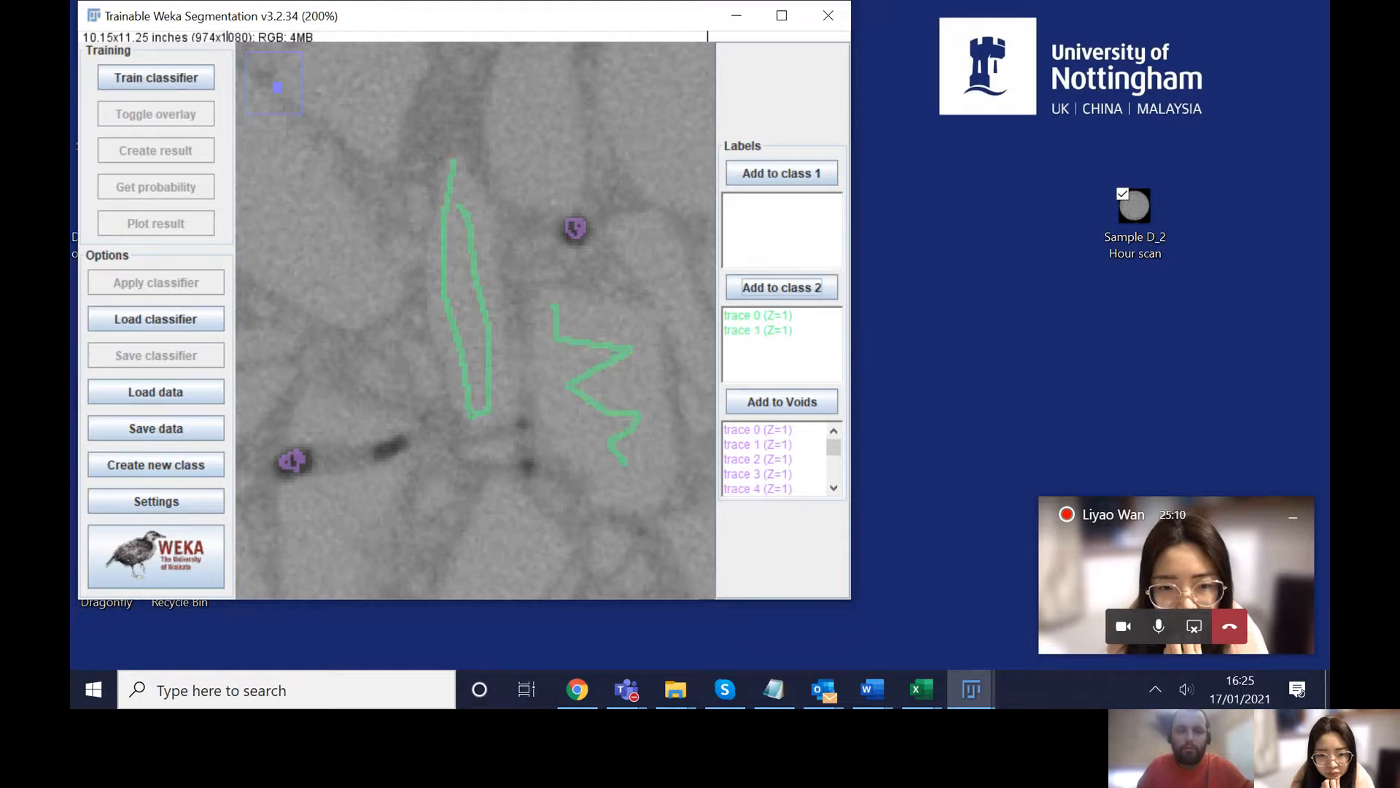
Step: Draw a line along the large wedge-shaped aggregate right of centre and another down the aggregate below its tip, adding both to class 2
key("minus")
key("minus")
key("minus")
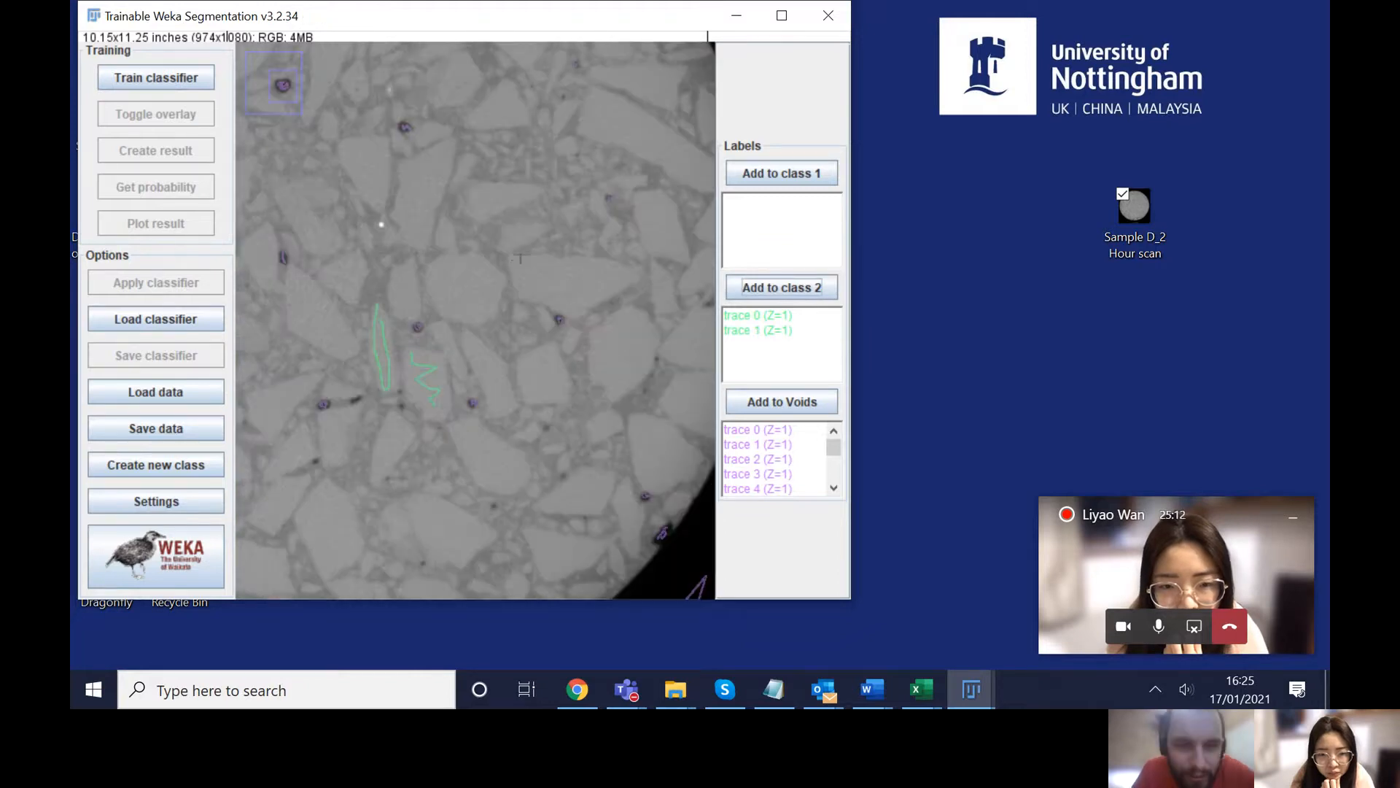
mouse_move(513, 257)
left_mouse_down()
mouse_move(580, 280)
mouse_move(645, 278)
left_mouse_up()
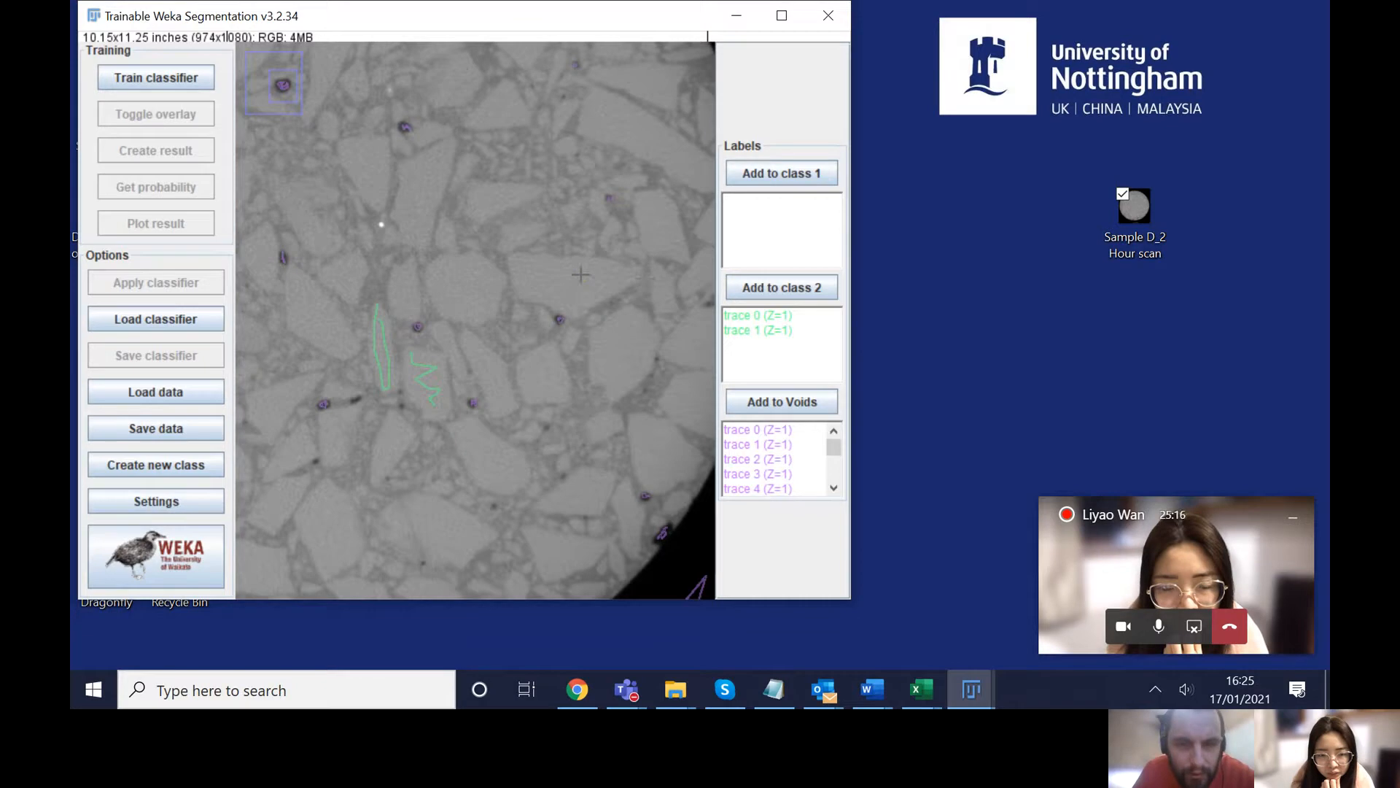
left_click_drag(531, 267, 620, 276)
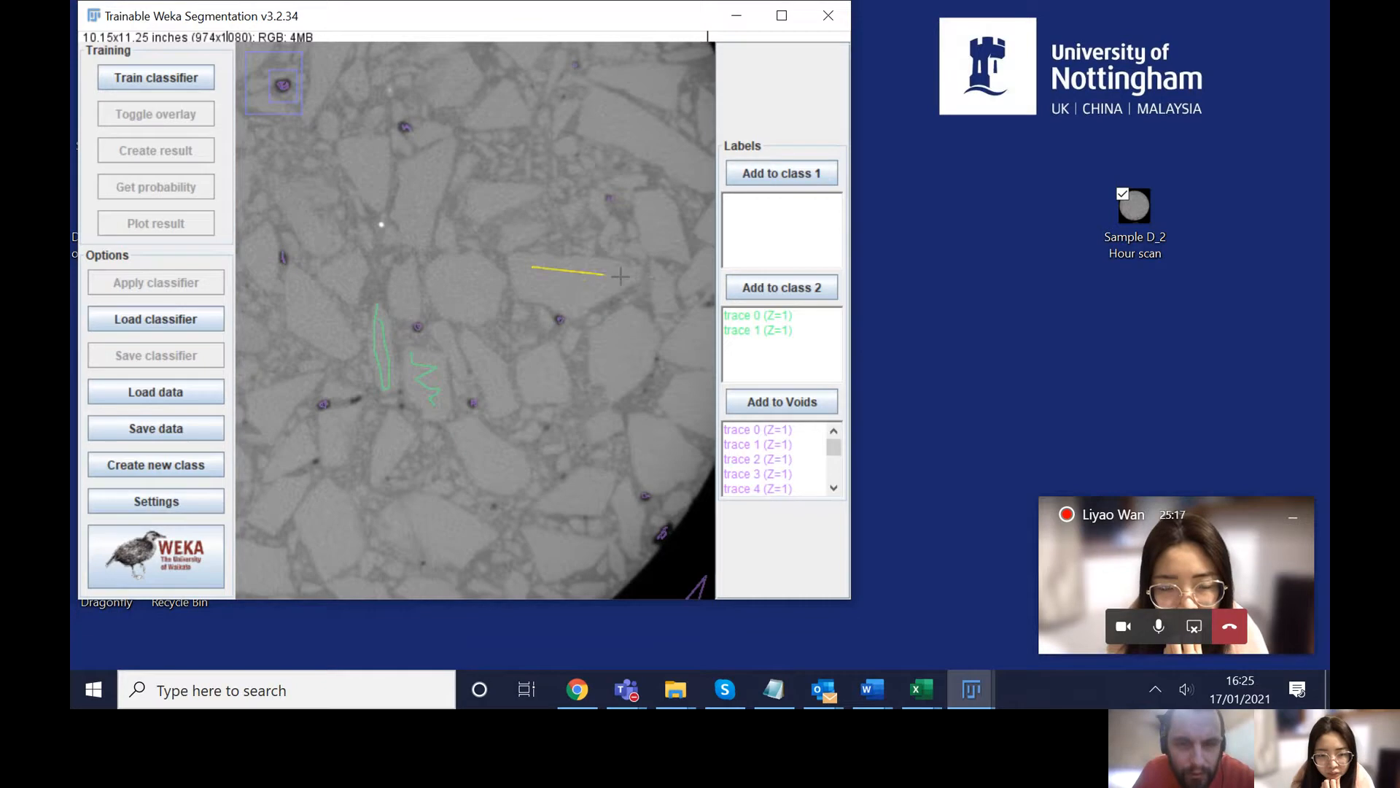
left_click(781, 287)
left_click(635, 319)
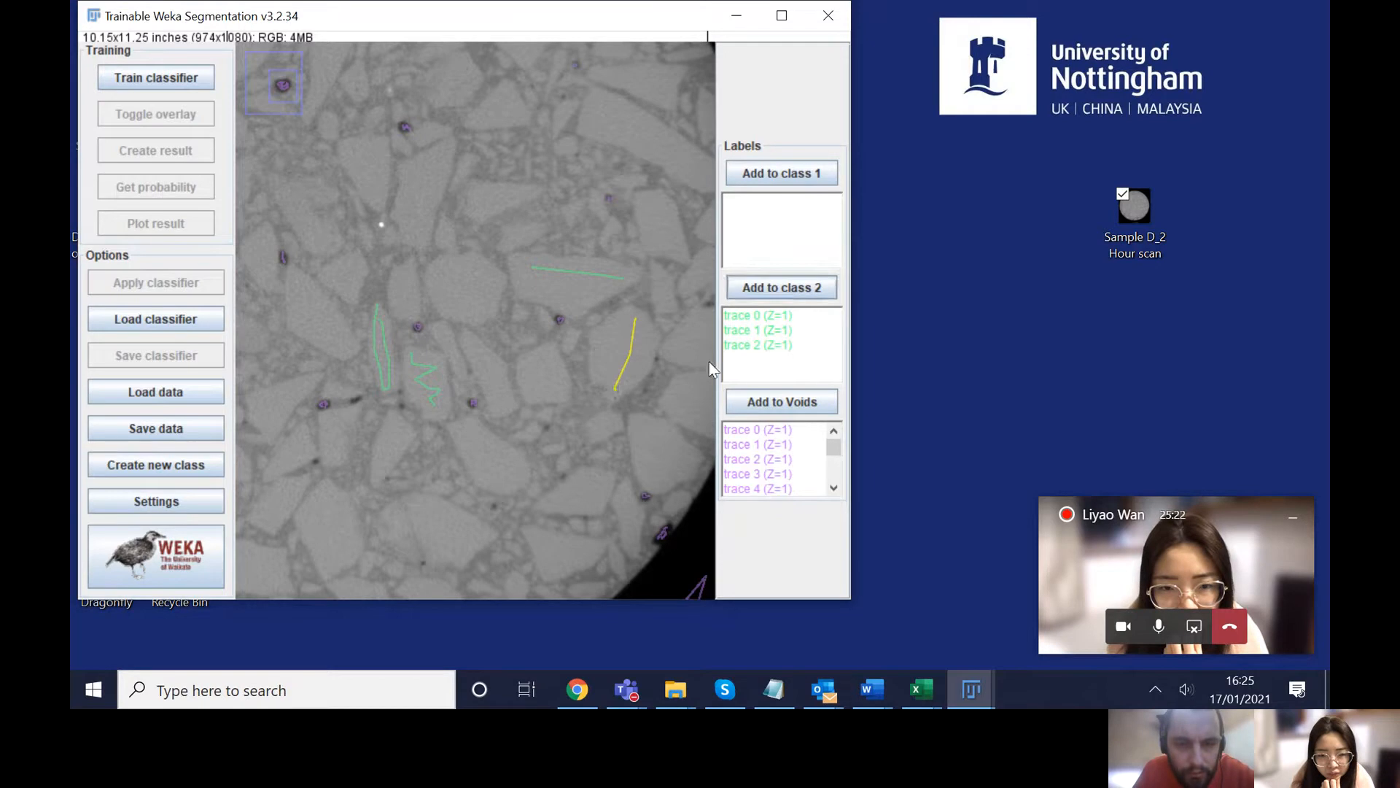
left_click(796, 291)
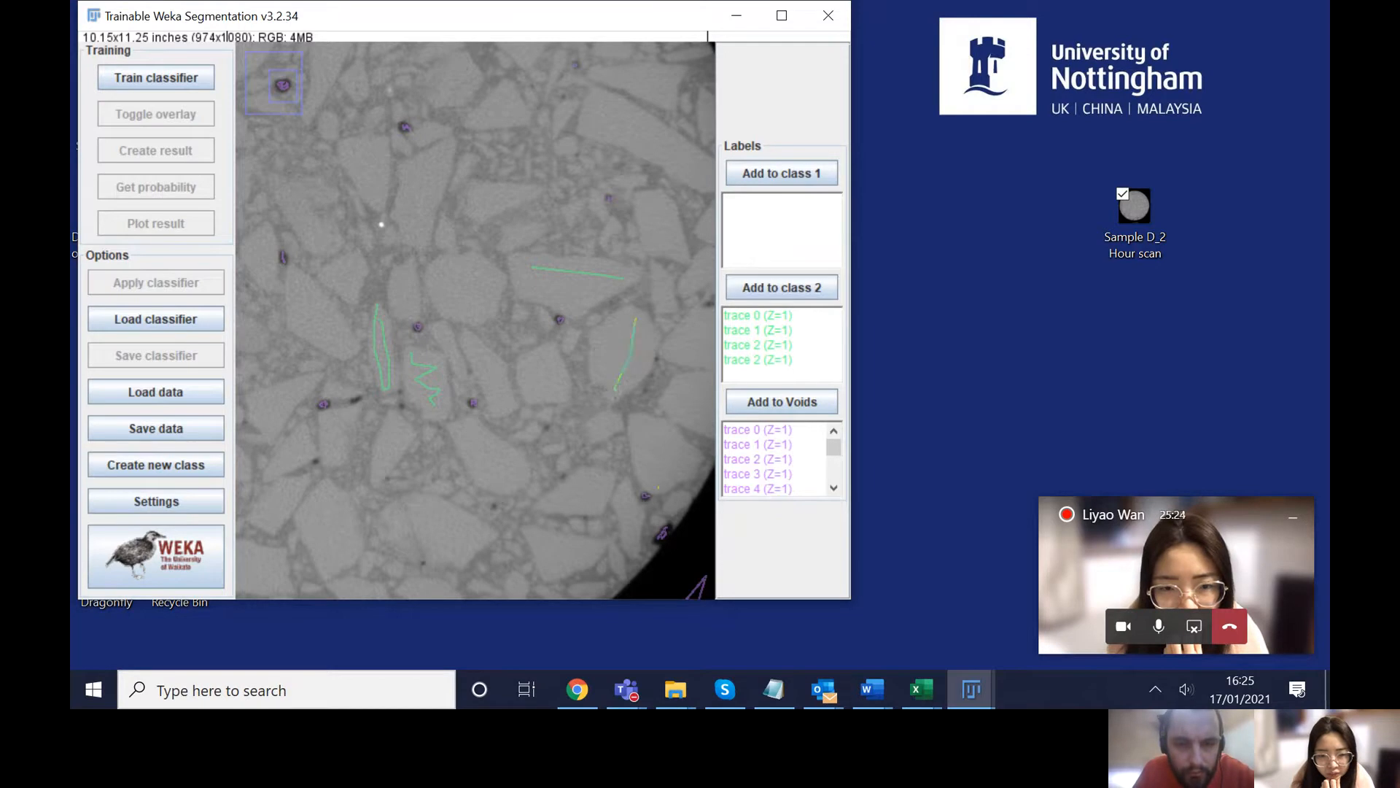
Step: Draw angular traces inside the aggregate by the lower right rim and the one right of the upper small pore, adding both to class 2
mouse_move(658, 487)
left_mouse_down()
mouse_move(687, 466)
mouse_move(648, 439)
left_mouse_up()
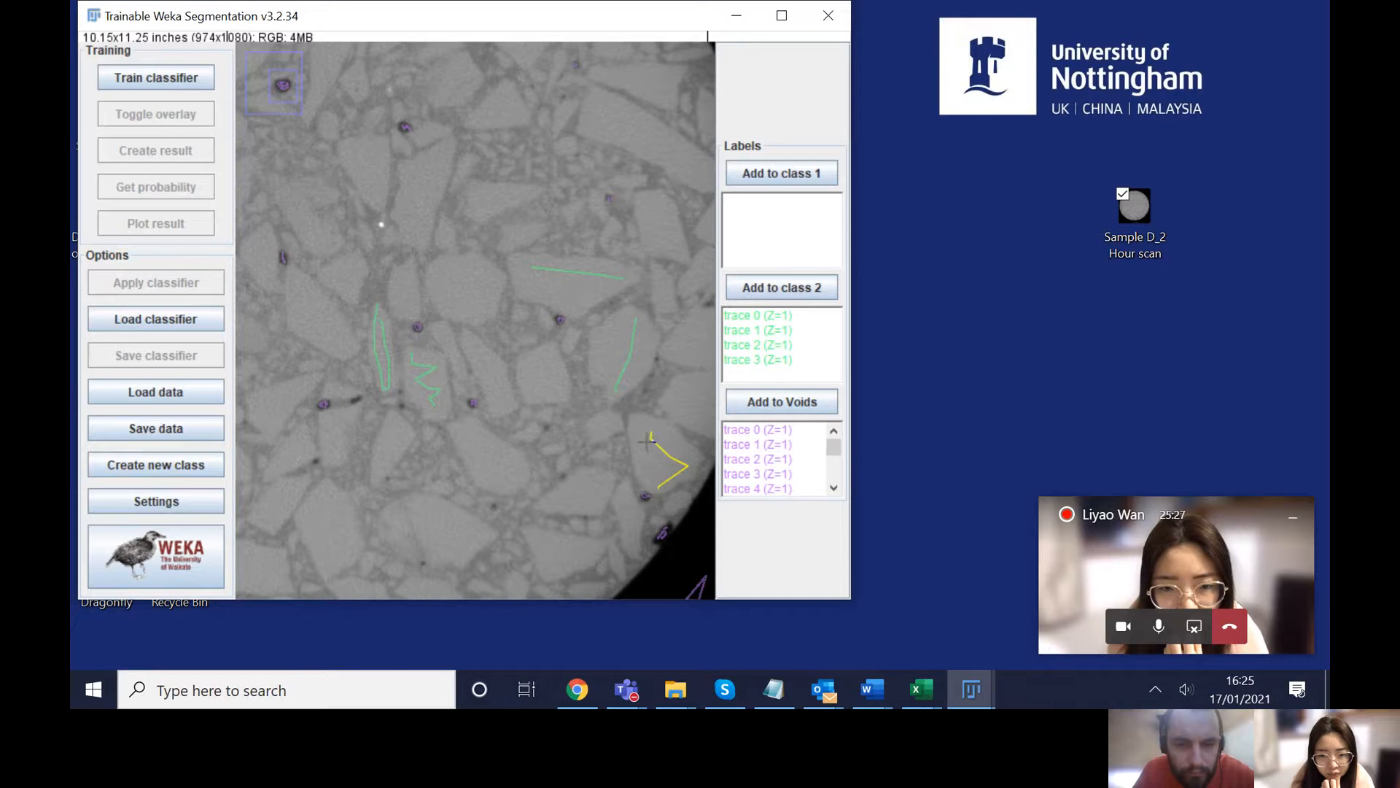
left_click(751, 288)
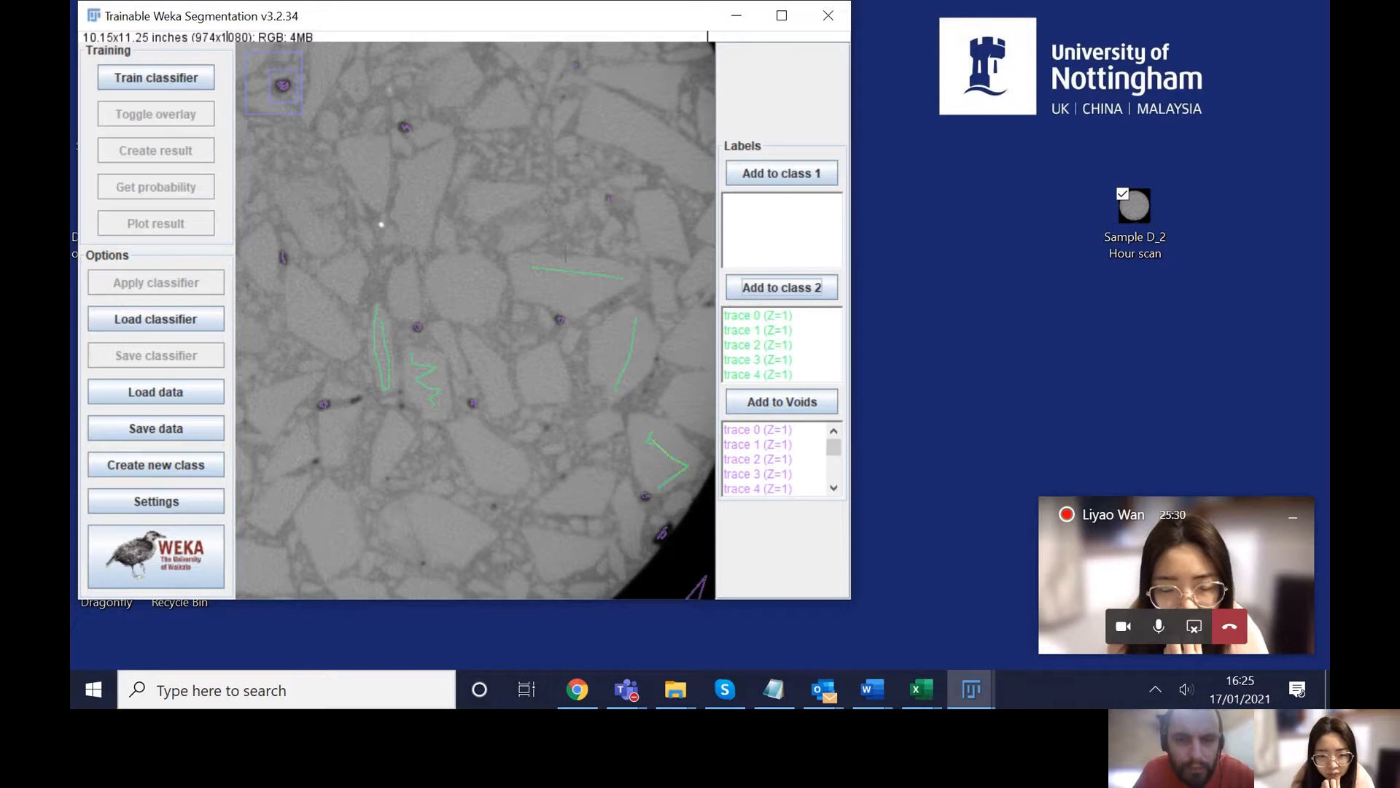
mouse_move(639, 199)
left_mouse_down()
mouse_move(664, 202)
mouse_move(674, 250)
left_mouse_up()
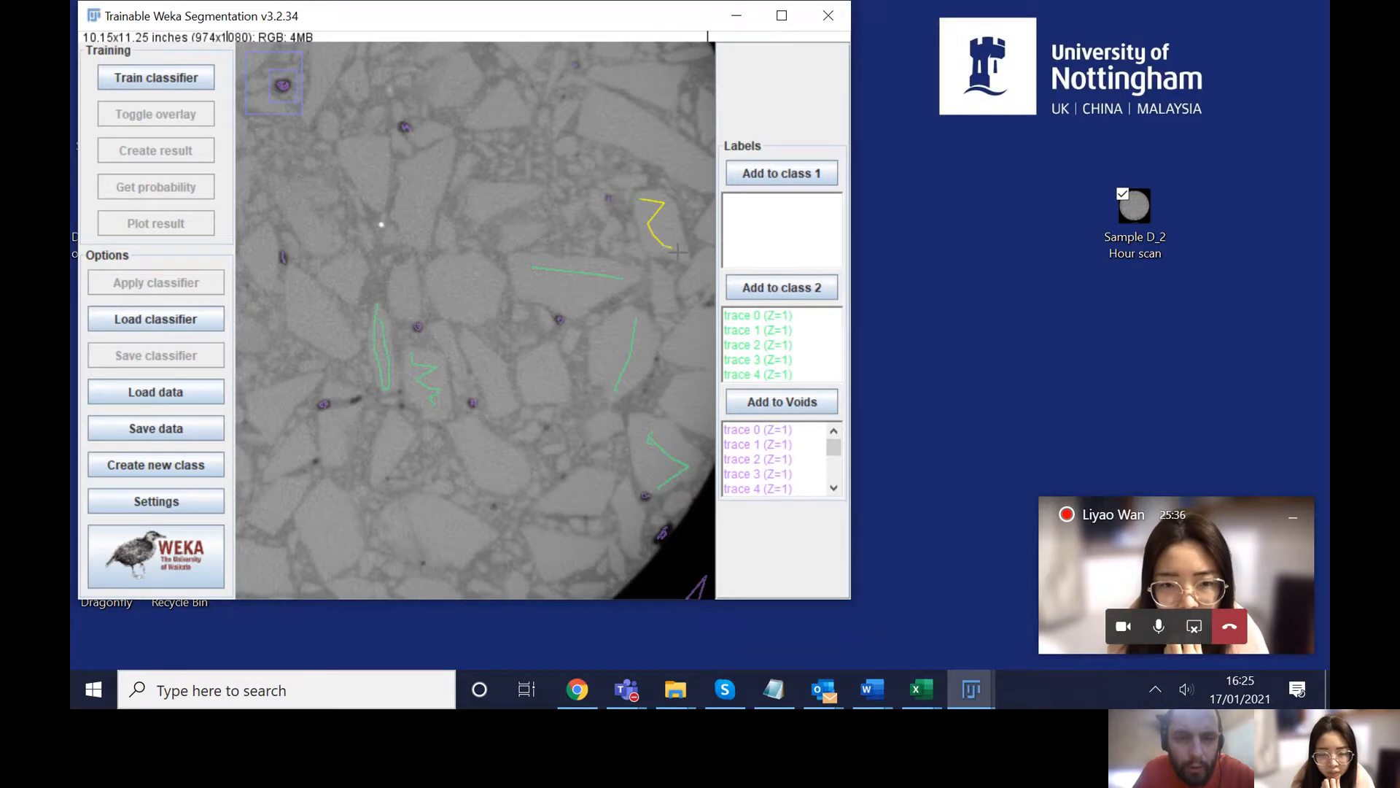
left_click(782, 288)
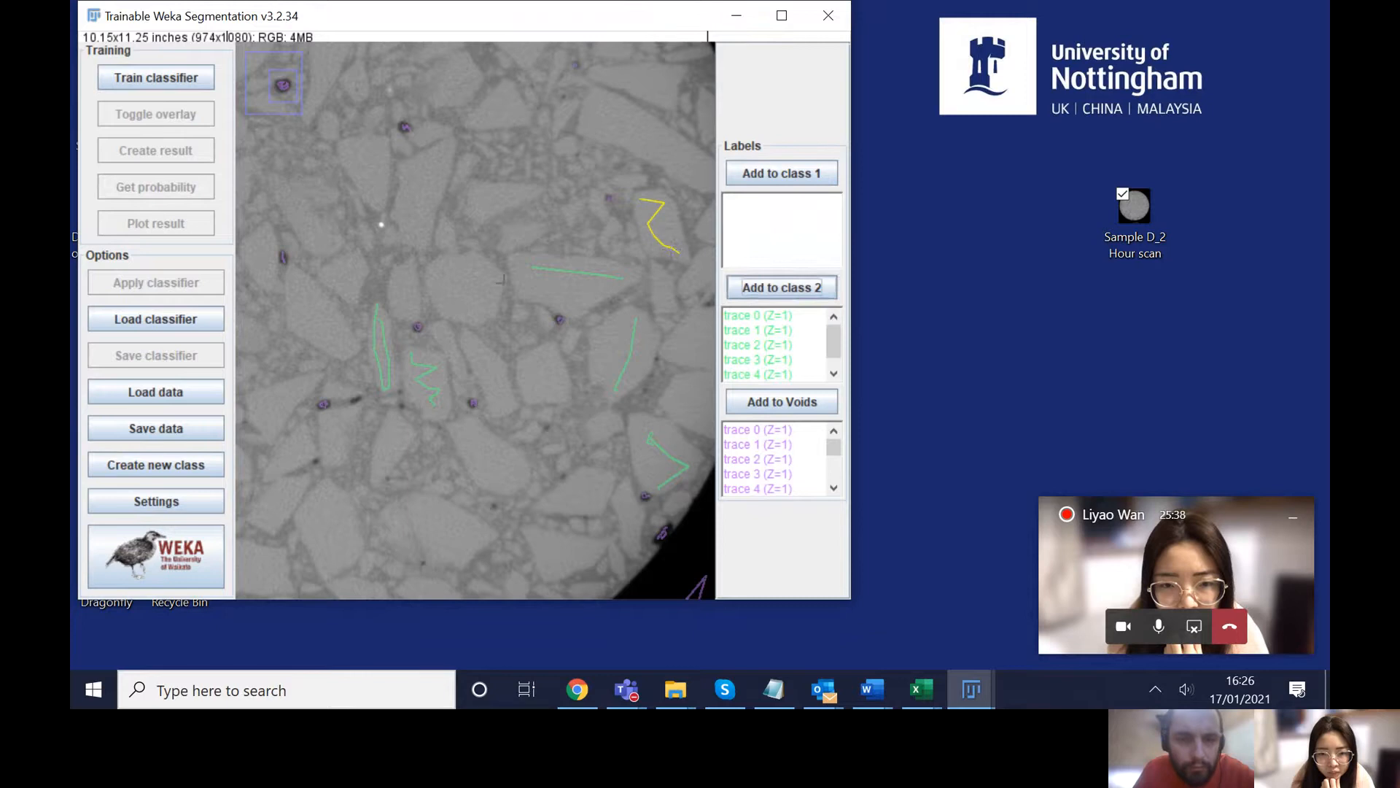
Step: Trace a spiral inside the rounded aggregate just left of the wedge-shaped one near the centre and add it to class 2
left_click(452, 259)
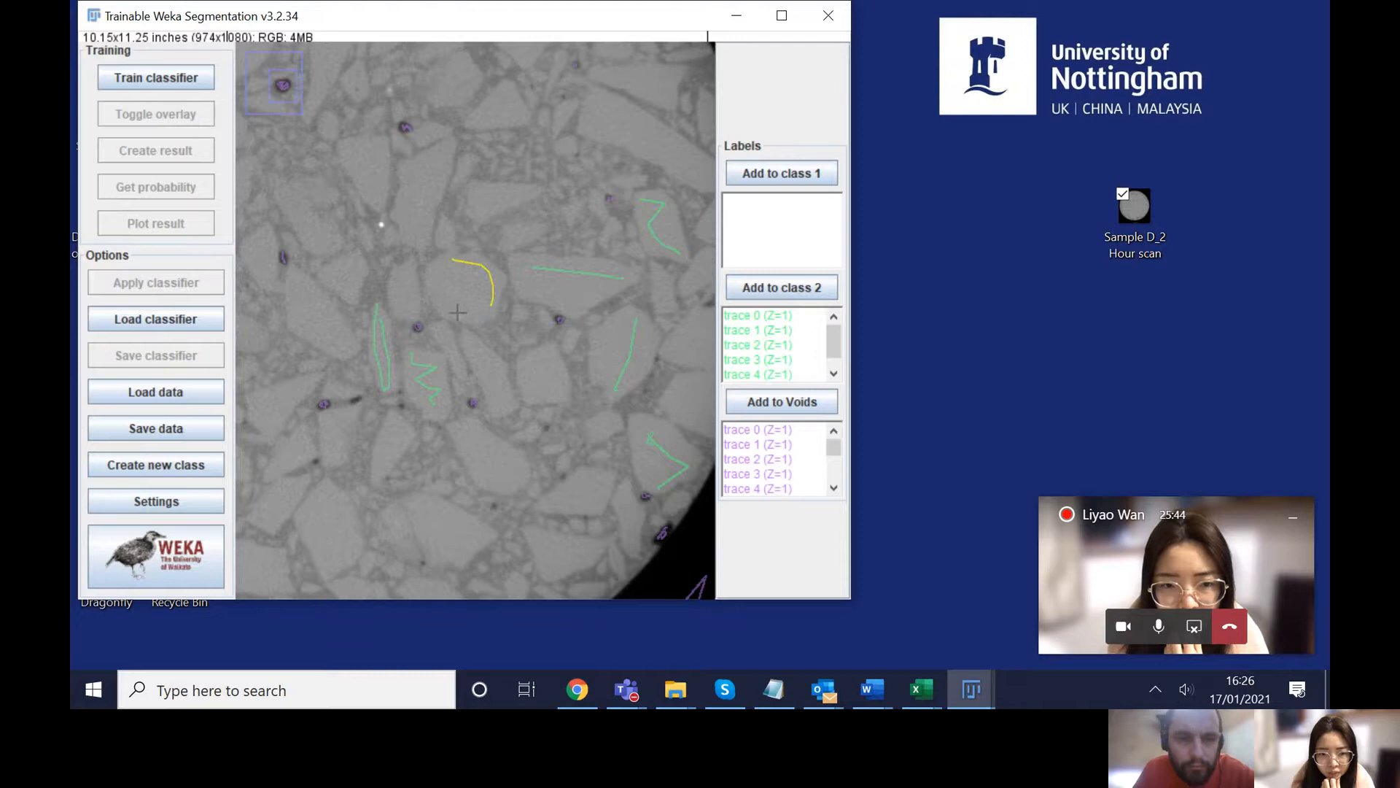
left_click_drag(444, 297, 443, 272)
left_click(780, 286)
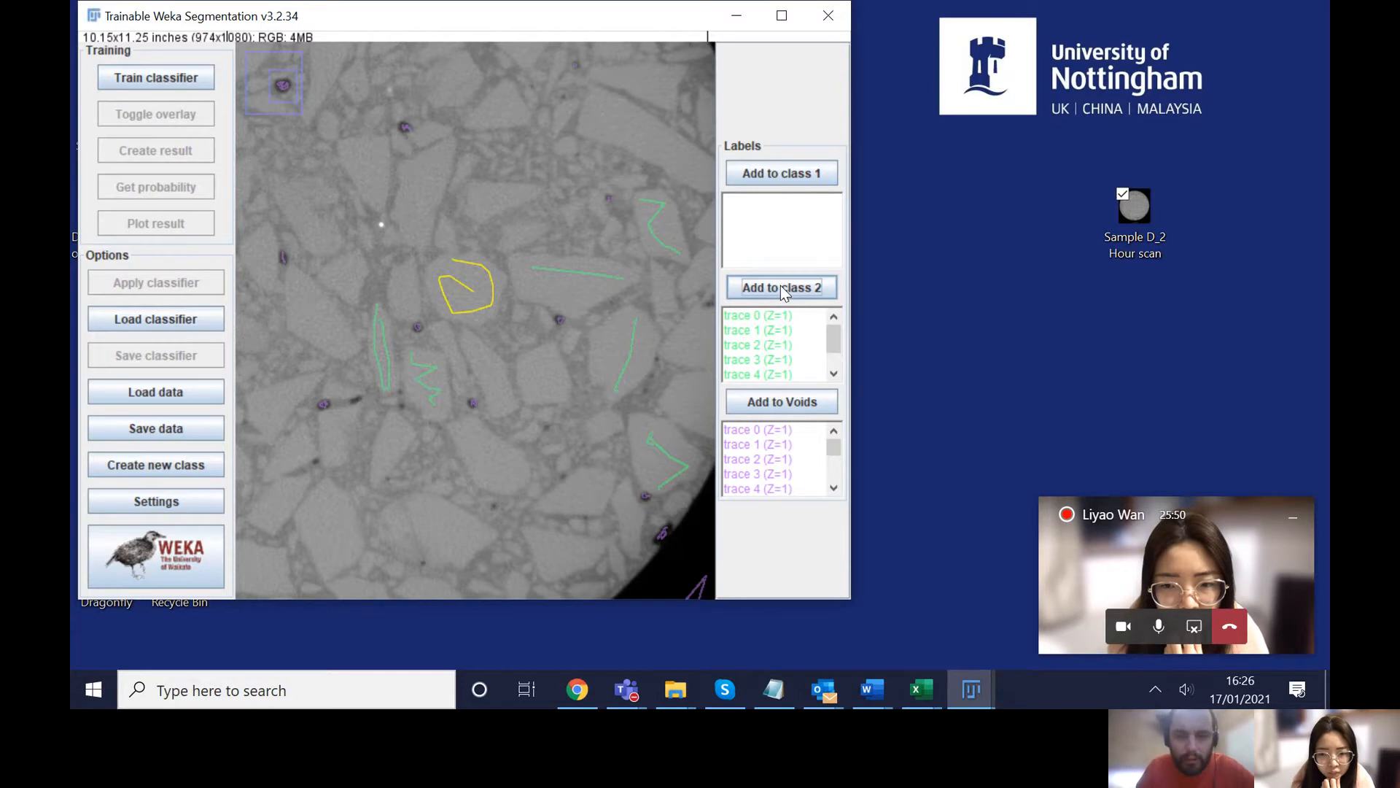
Step: Trace the small aggregate beside the bright spot on the upper rim and the narrow slanted one right of top centre, adding both to class 2
left_click(782, 20)
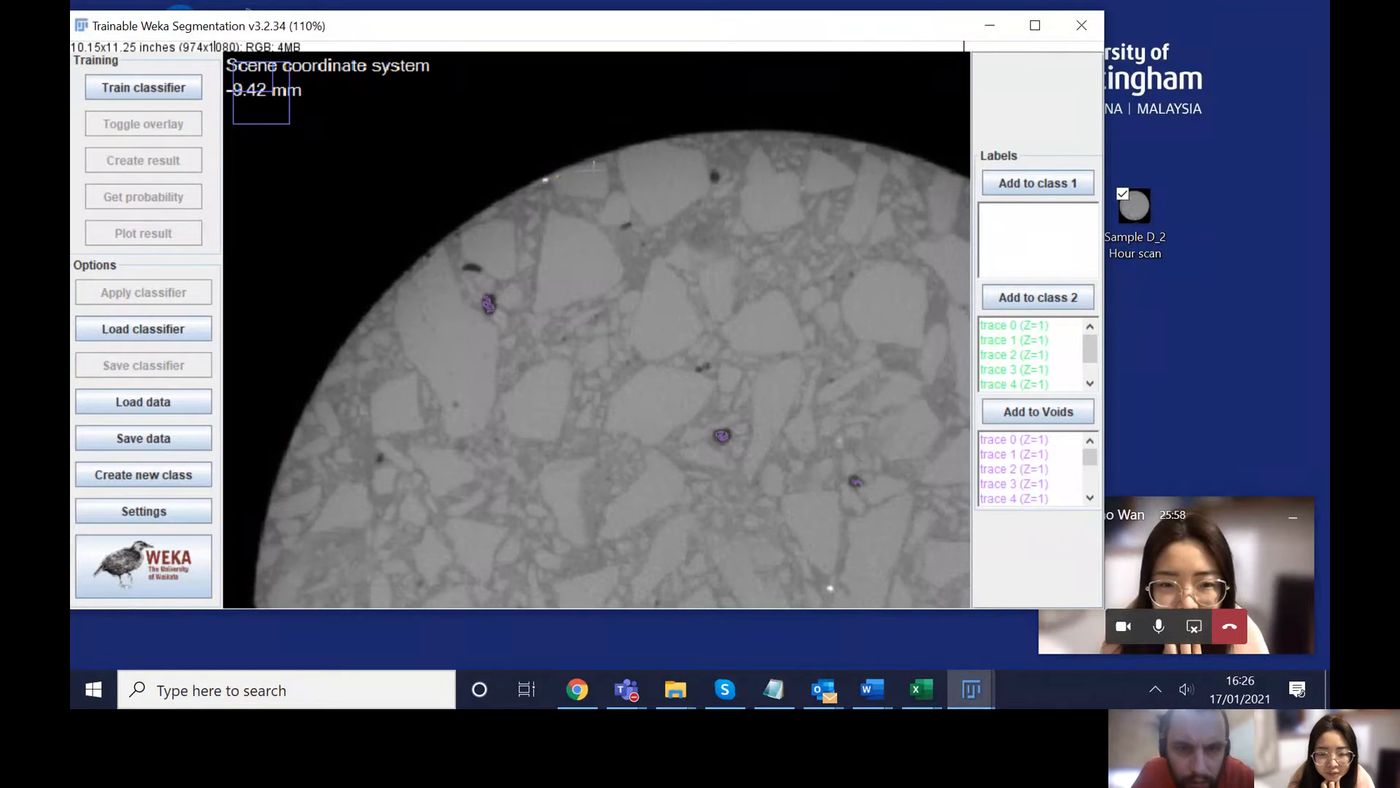
left_click_drag(593, 168, 557, 175)
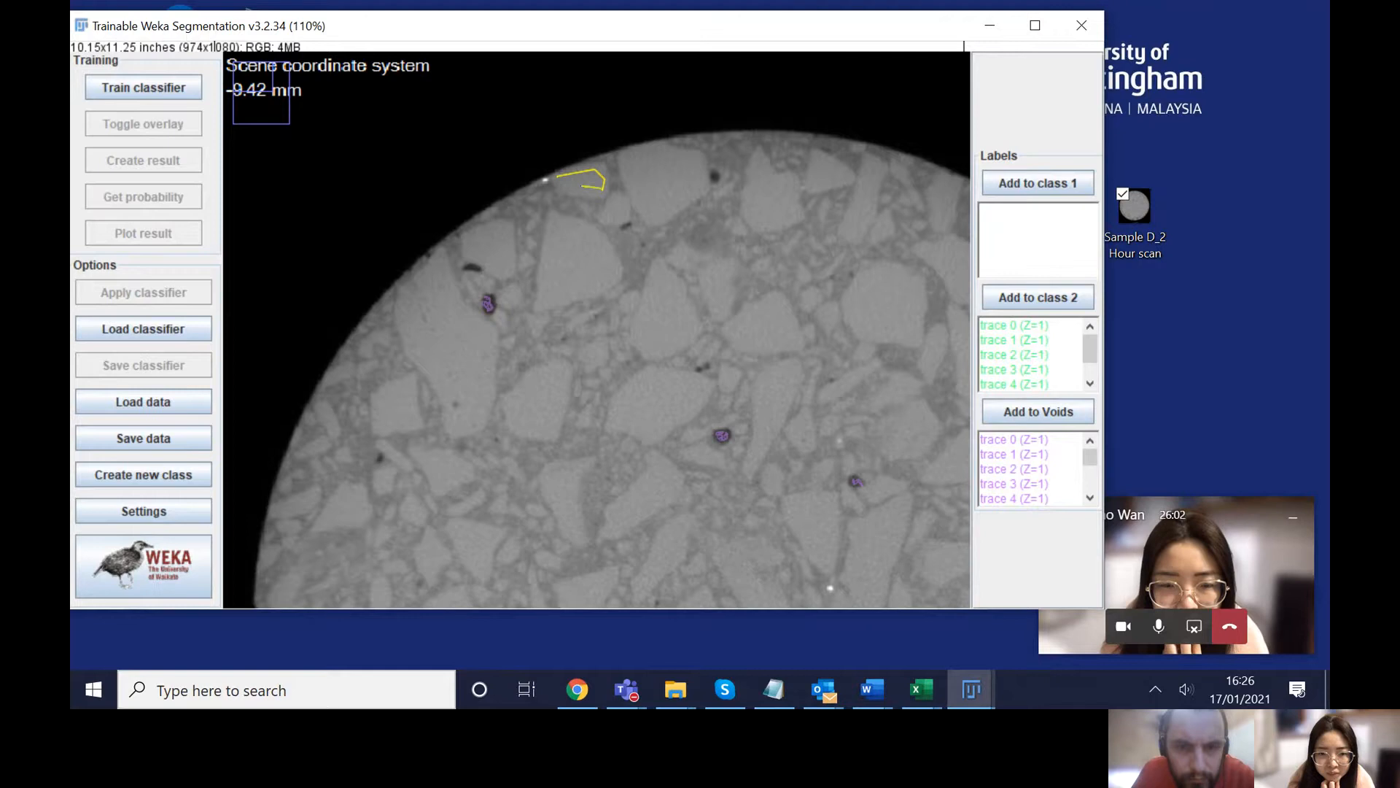
left_click(1027, 295)
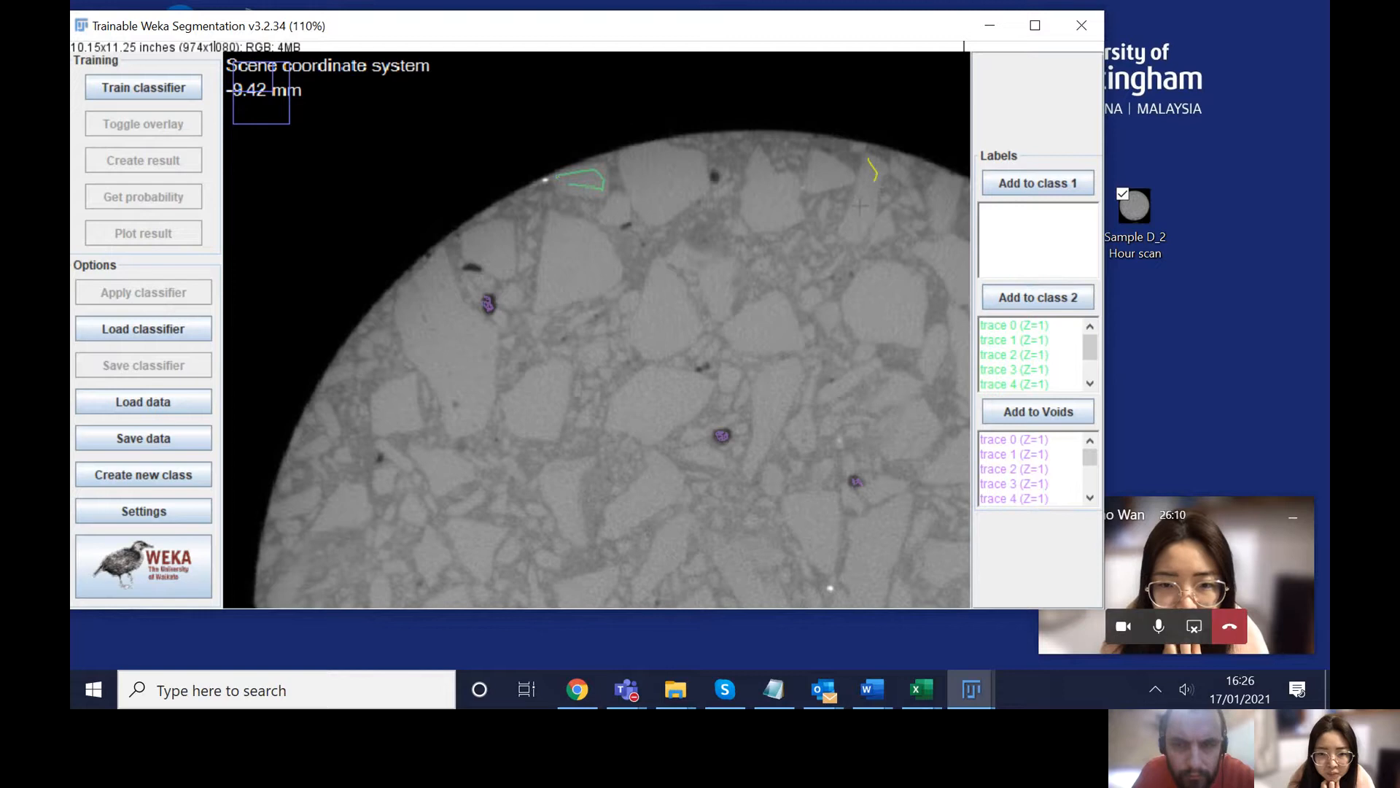
left_click_drag(856, 216, 855, 234)
left_click(1018, 299)
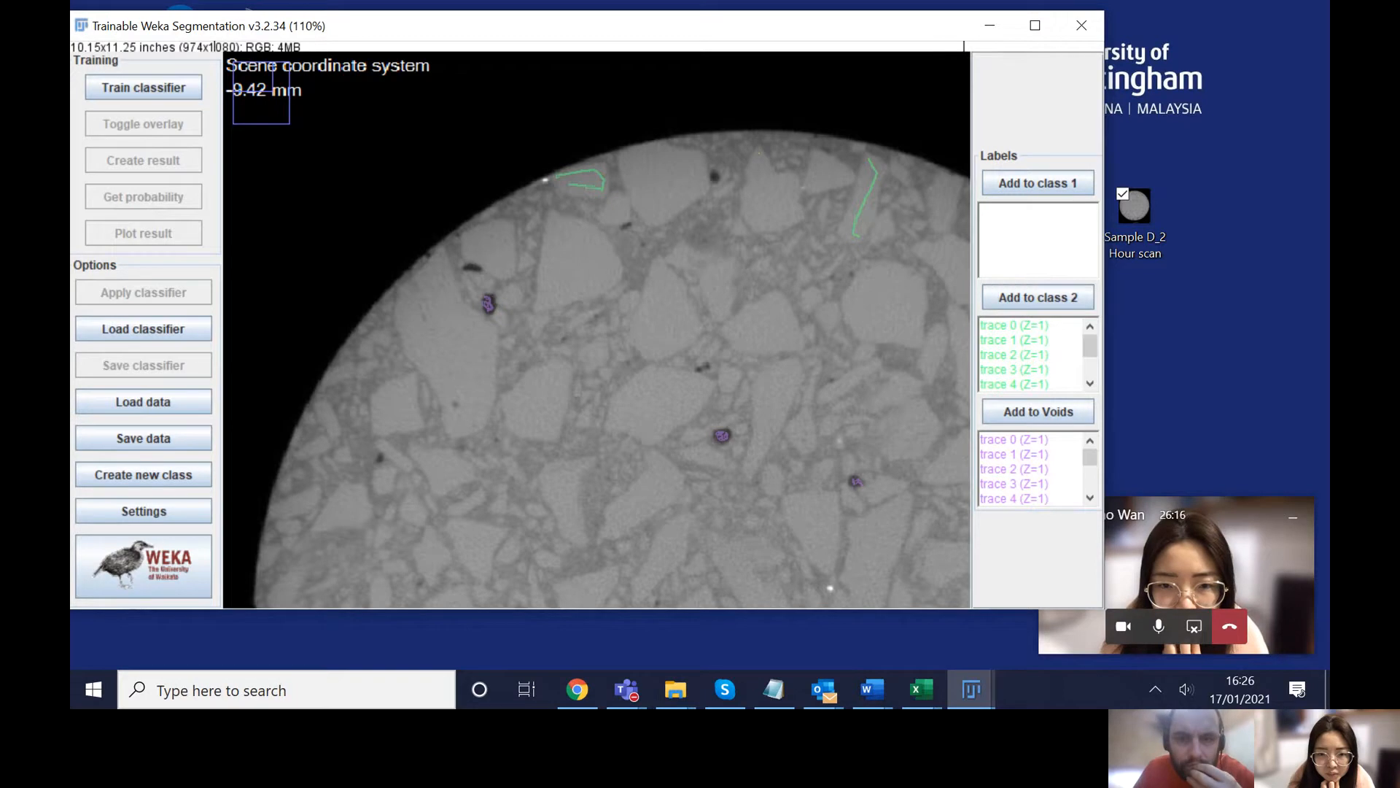
Step: Draw a U-shaped trace in the aggregate at the specimen's top and a spiral in the large rounded one below right, adding both to class 2
mouse_move(759, 154)
left_mouse_down()
mouse_move(755, 210)
mouse_move(793, 213)
left_mouse_up()
left_click(1019, 294)
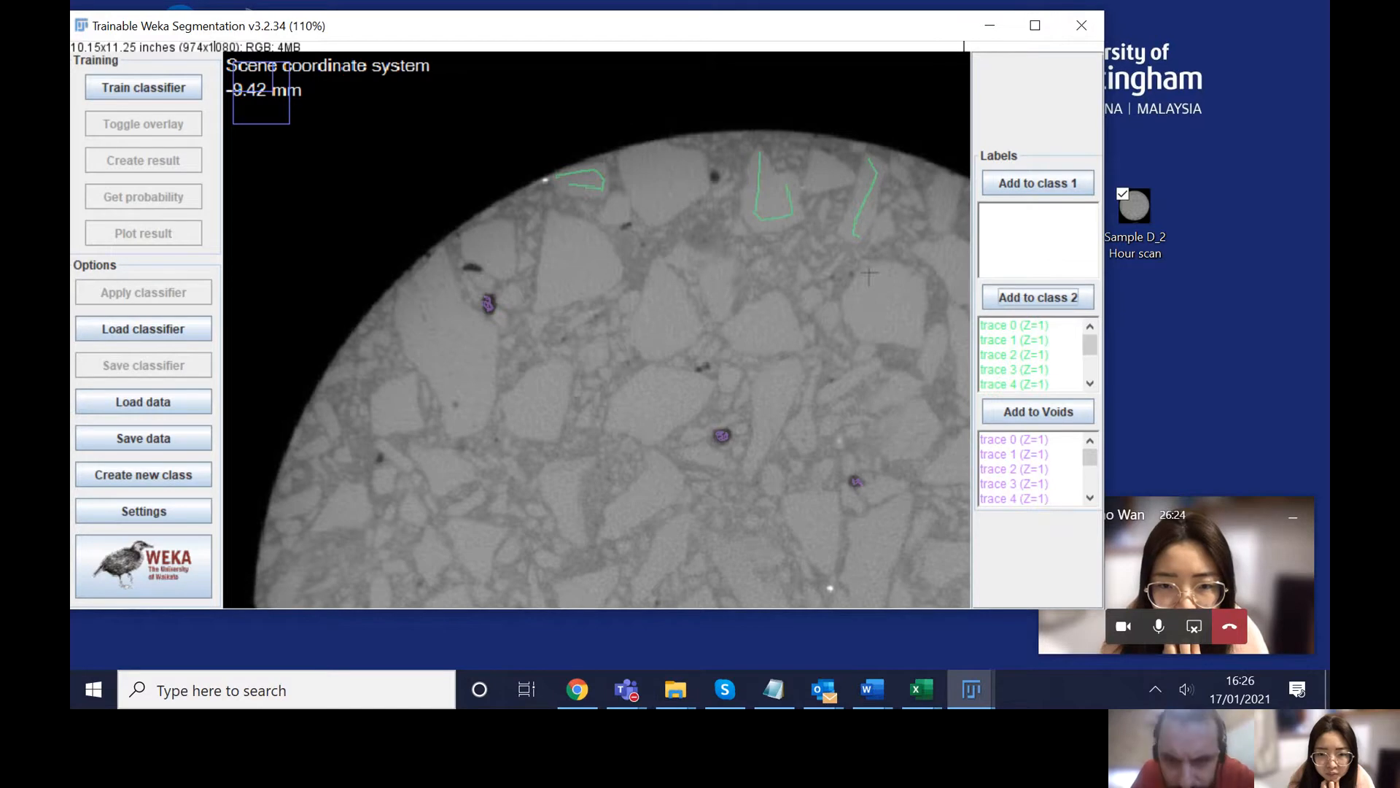
mouse_move(868, 273)
left_mouse_down()
mouse_move(860, 300)
mouse_move(877, 326)
mouse_move(900, 326)
mouse_move(888, 283)
mouse_move(917, 295)
left_mouse_up()
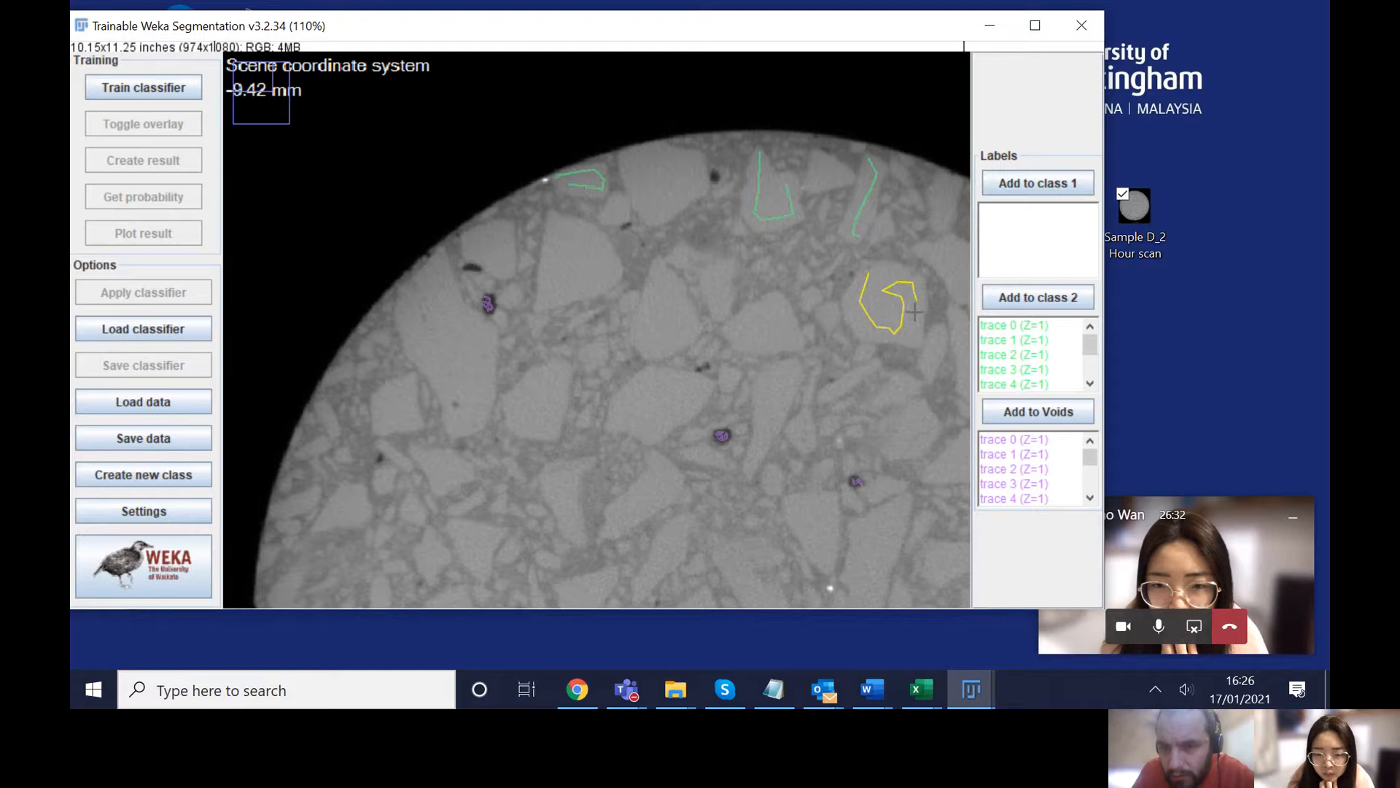
left_click(1017, 296)
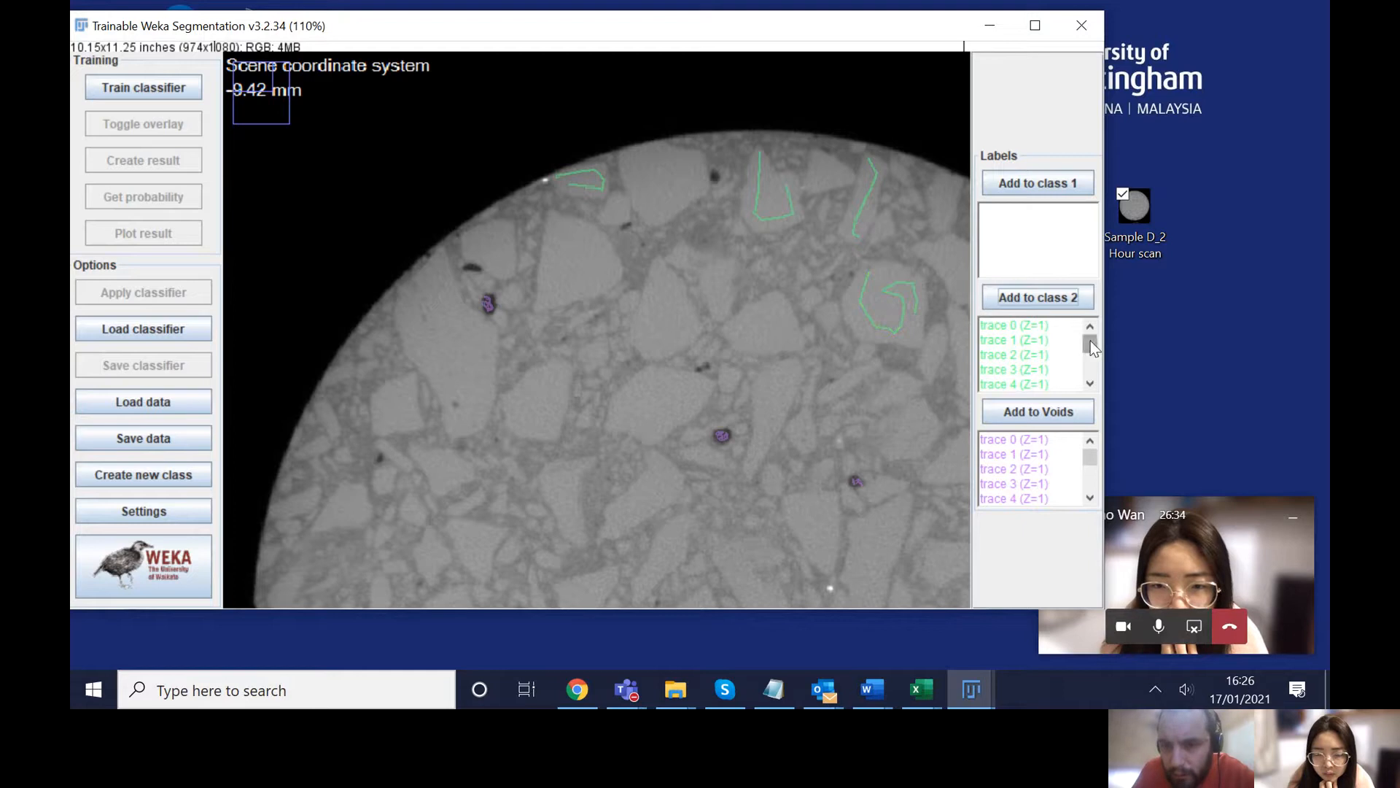
left_click_drag(1091, 340, 1091, 363)
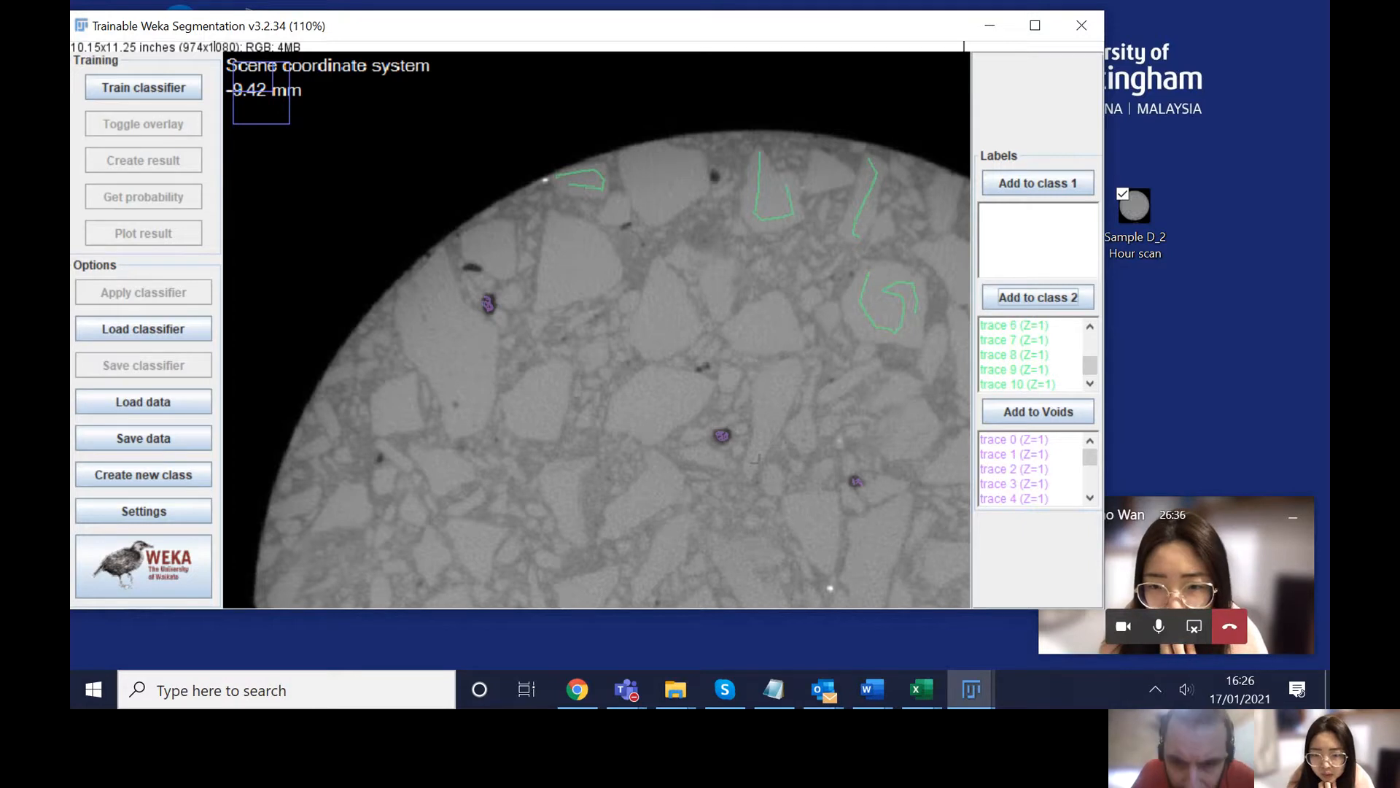
Step: Trace the long upright aggregate right of the round pore and the tiny one just above the next pore, adding both to class 2
mouse_move(752, 474)
left_mouse_down()
mouse_move(762, 388)
mouse_move(781, 374)
mouse_move(775, 427)
left_mouse_up()
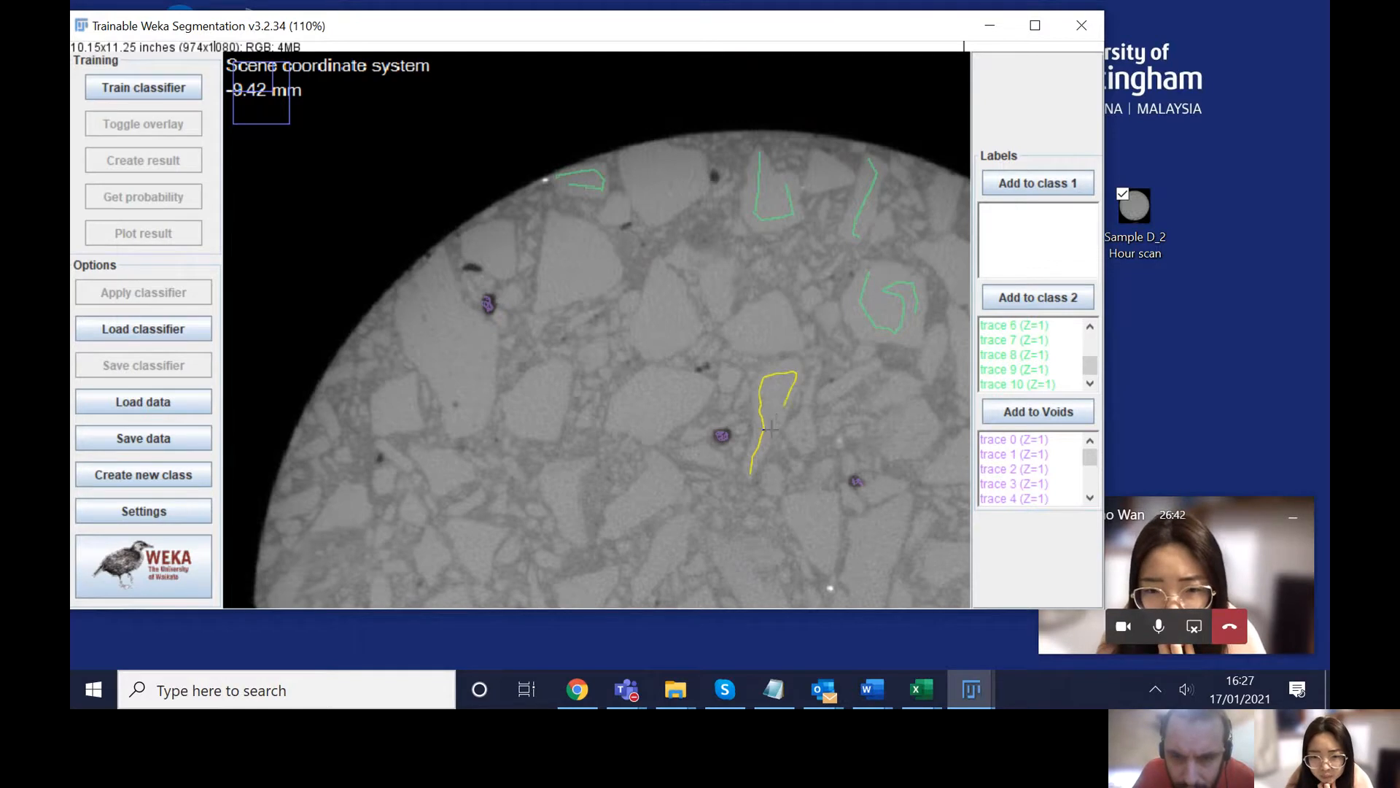
left_click(1022, 298)
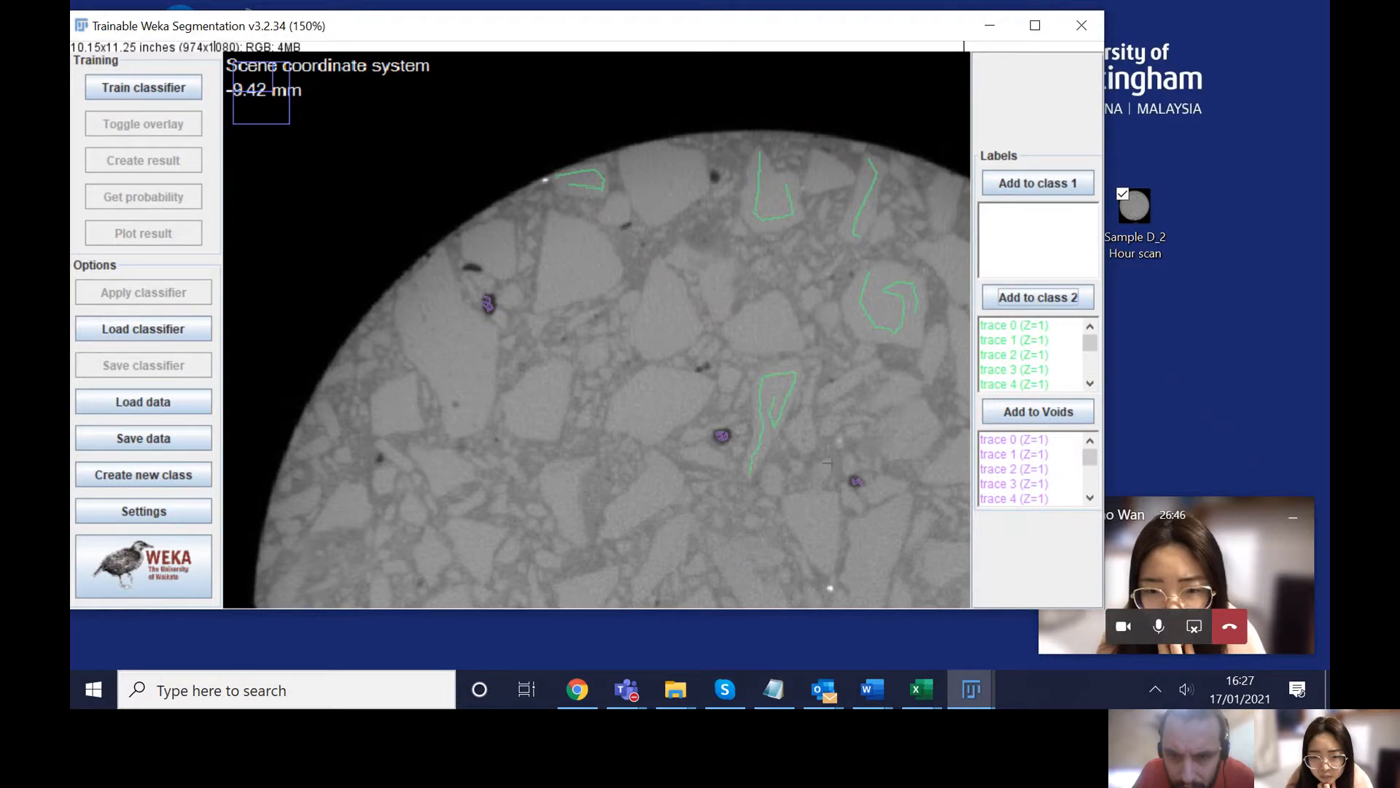
scroll(827, 462, "up", 2)
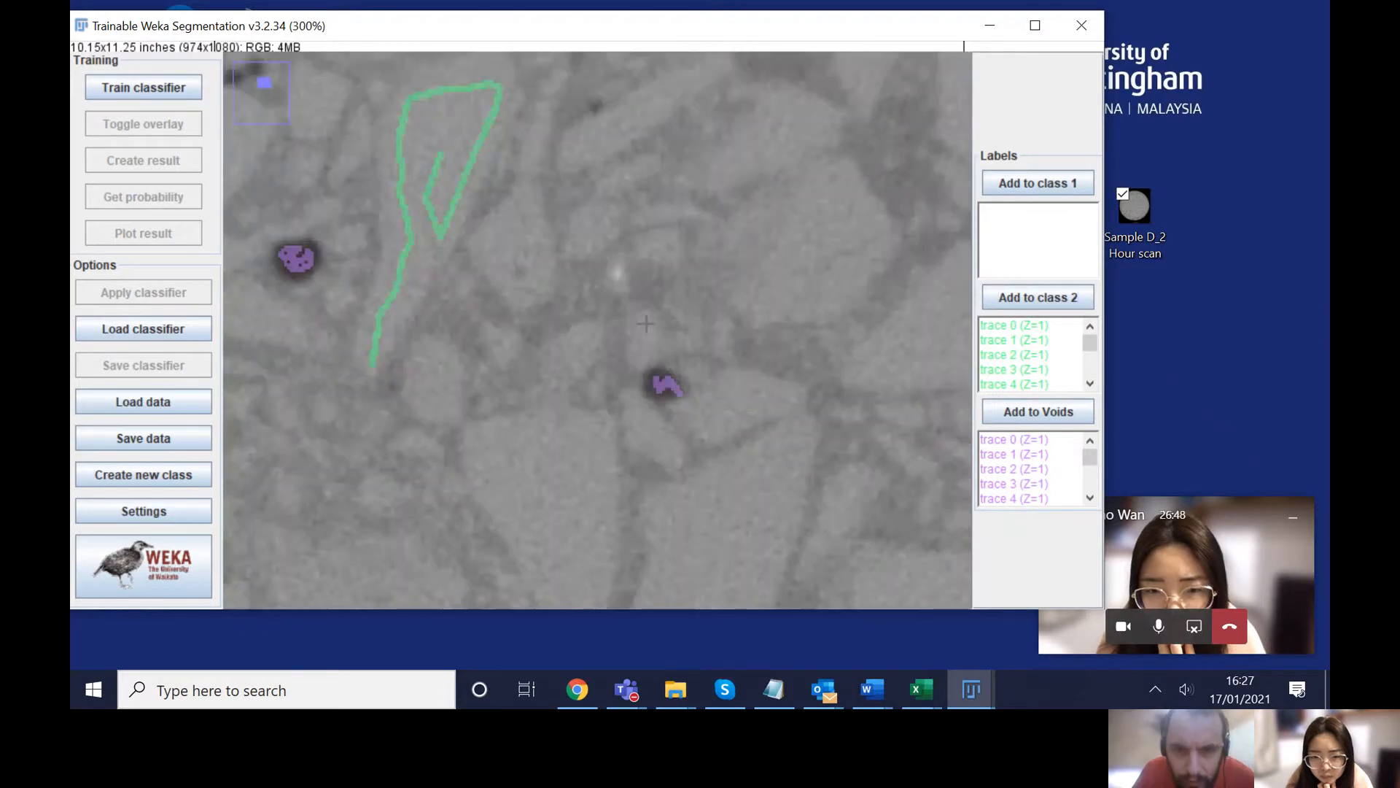
mouse_move(643, 318)
left_mouse_down()
mouse_move(643, 353)
mouse_move(677, 341)
left_mouse_up()
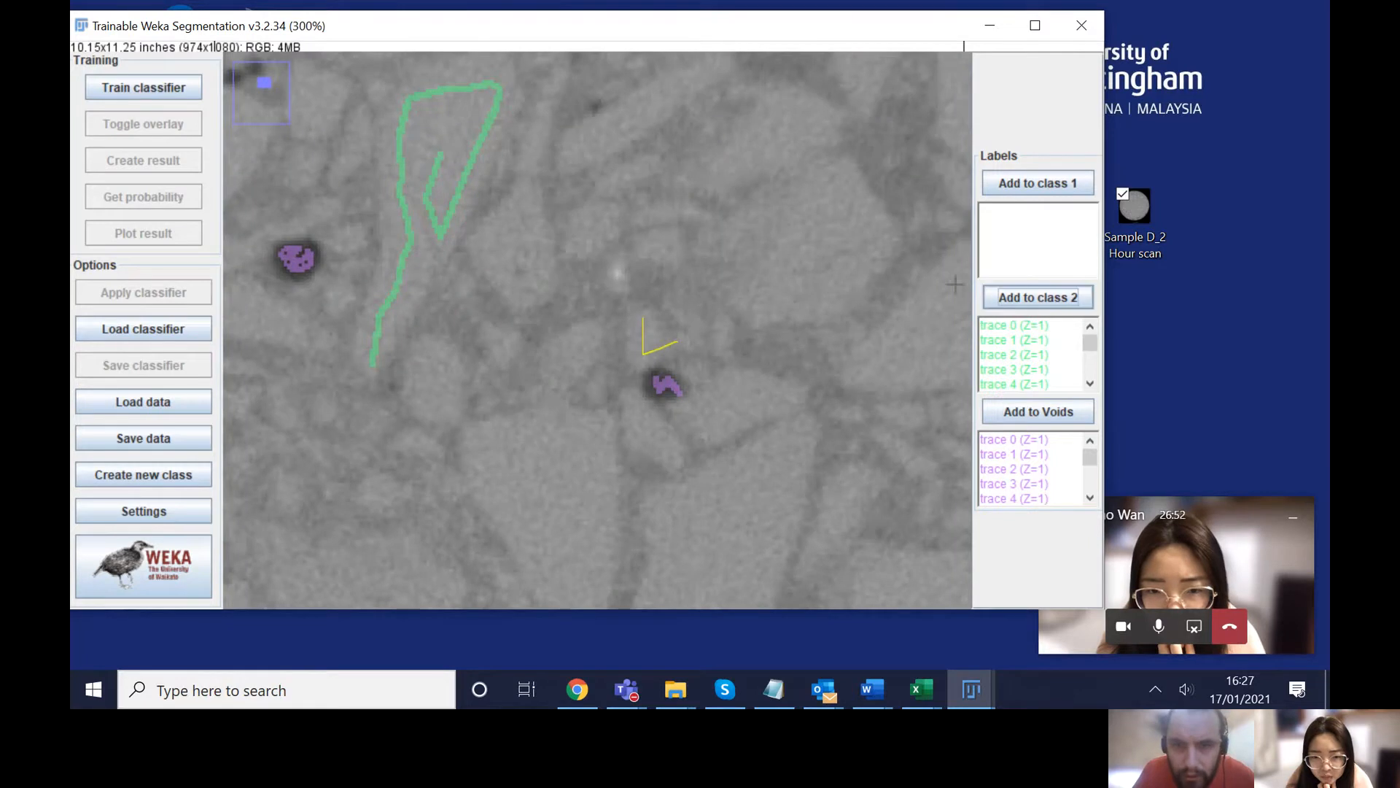
left_click(1024, 299)
Step: Trace the rounded aggregate right of the bright speck and the small oval one beside the long upright aggregate, adding both to class 2
mouse_move(833, 175)
left_mouse_down()
mouse_move(767, 199)
mouse_move(783, 298)
mouse_move(859, 257)
mouse_move(833, 208)
mouse_move(826, 249)
left_mouse_up()
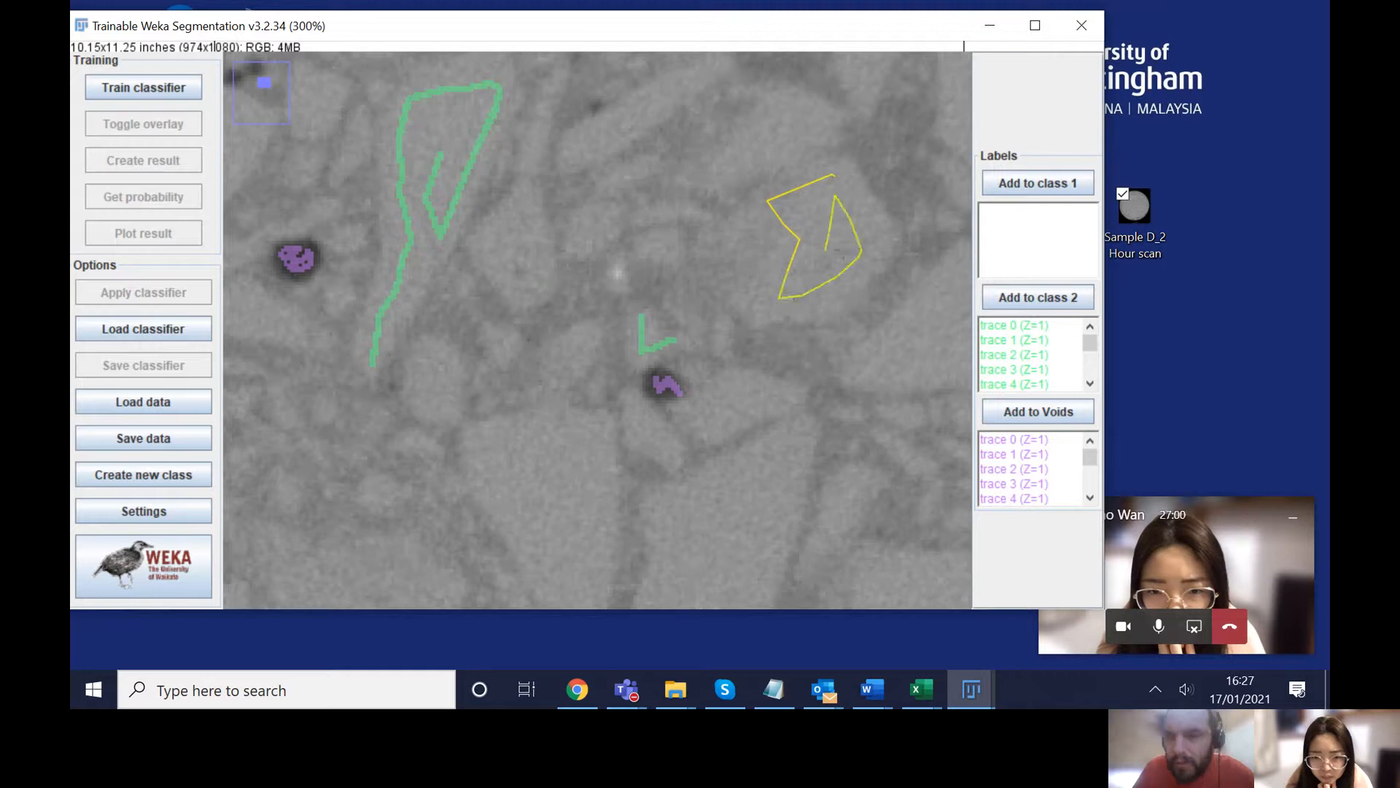
left_click(1038, 296)
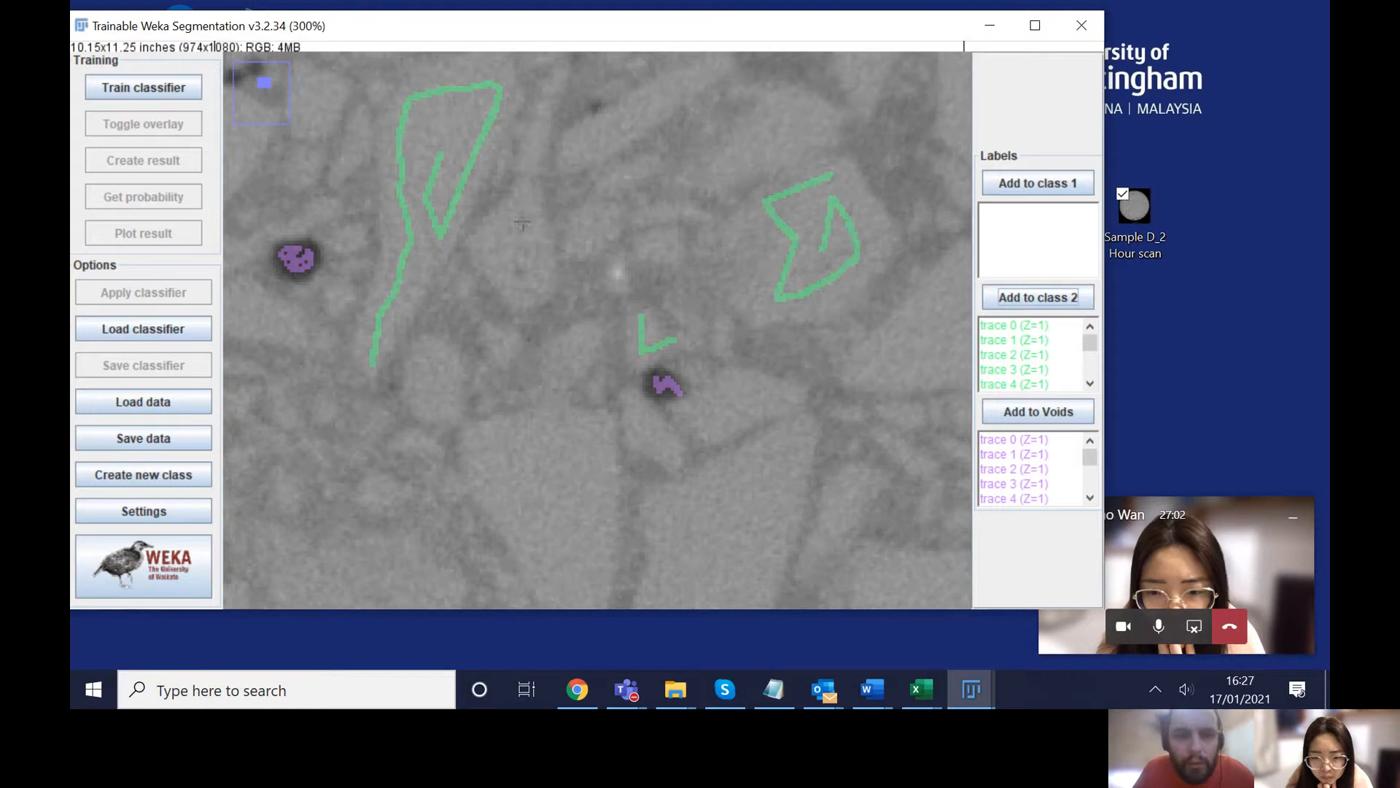
mouse_move(539, 232)
left_mouse_down()
mouse_move(528, 294)
mouse_move(485, 243)
mouse_move(523, 216)
left_mouse_up()
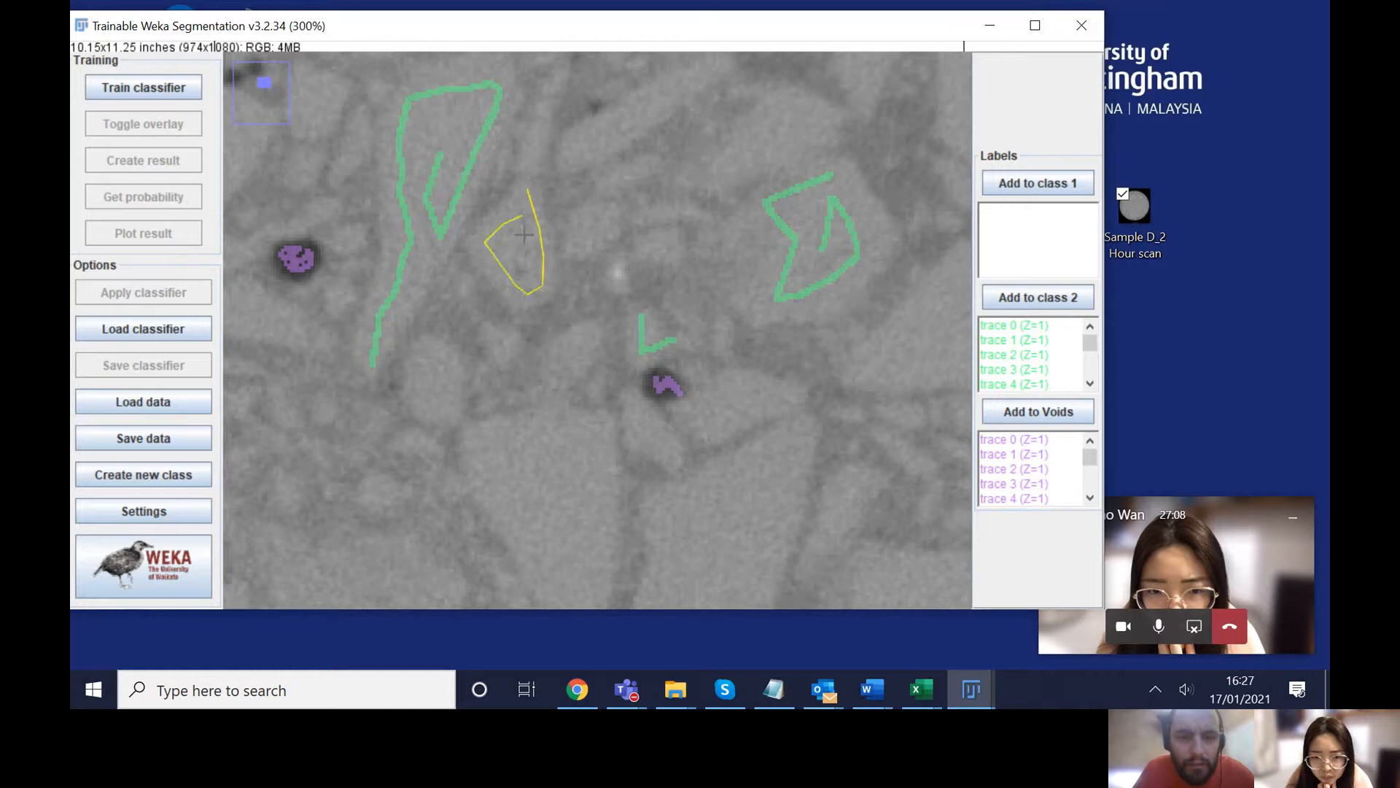
left_click(1030, 296)
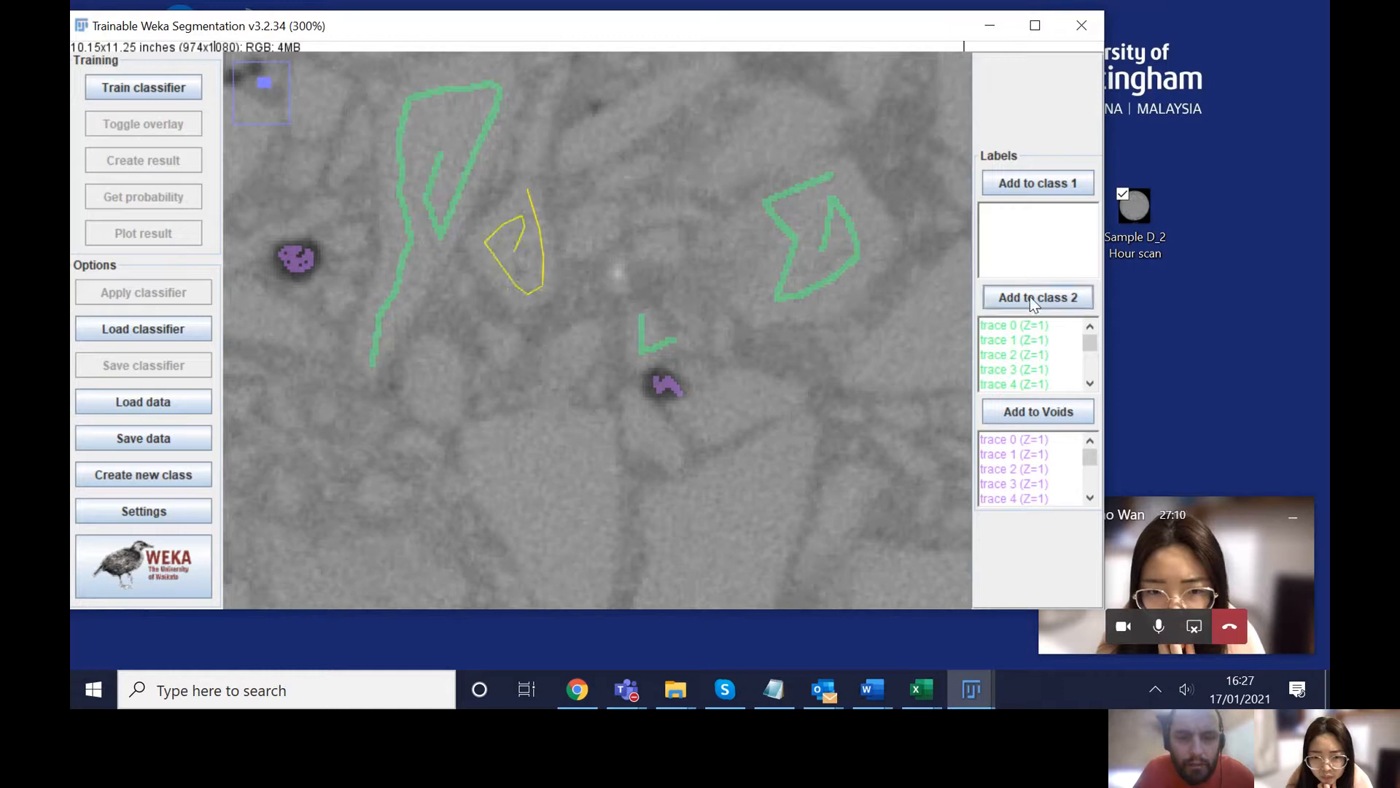
Step: Draw a line along the upper edge of the long diagonal aggregate near the right rim, hook it at the lower end, and add it to class 2
scroll(616, 275, "down", 3)
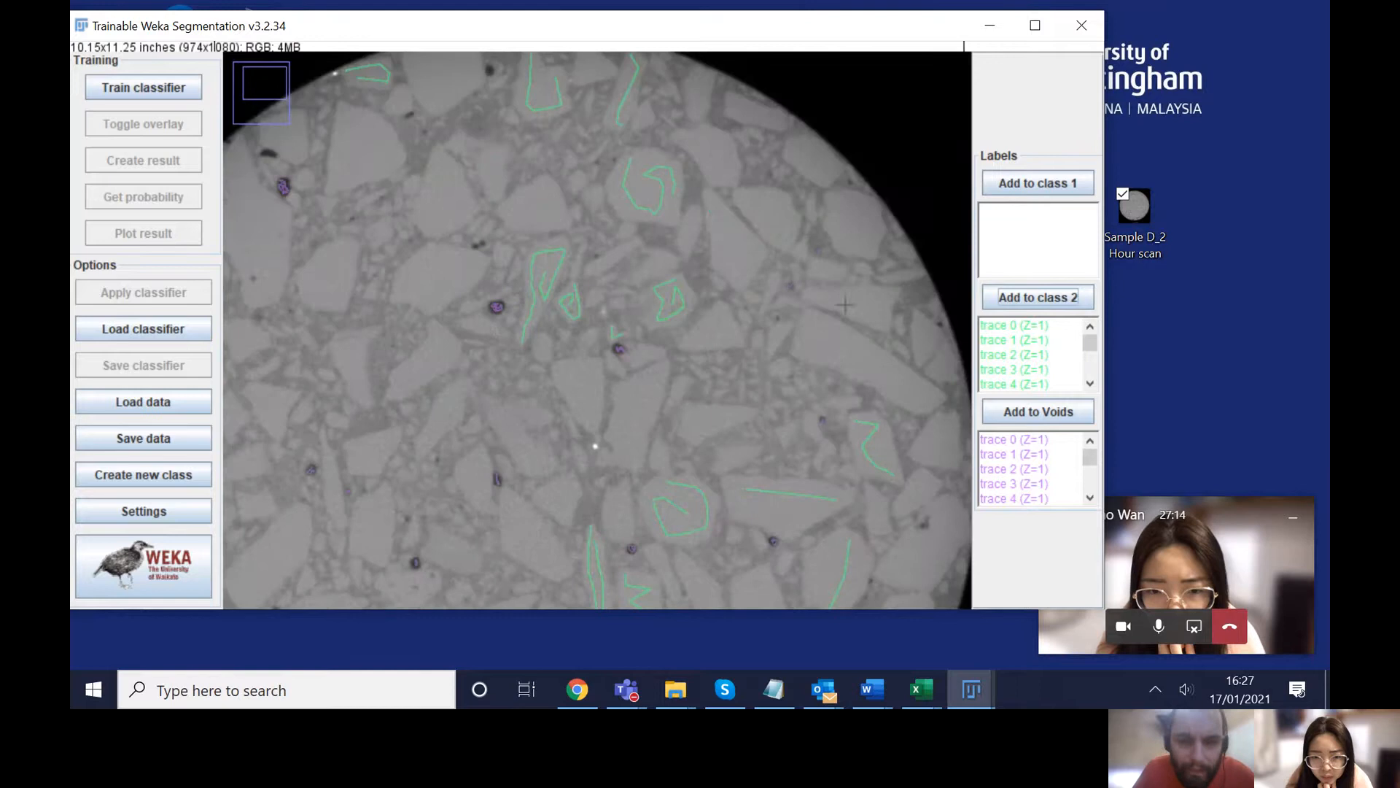
left_click_drag(807, 317, 912, 372)
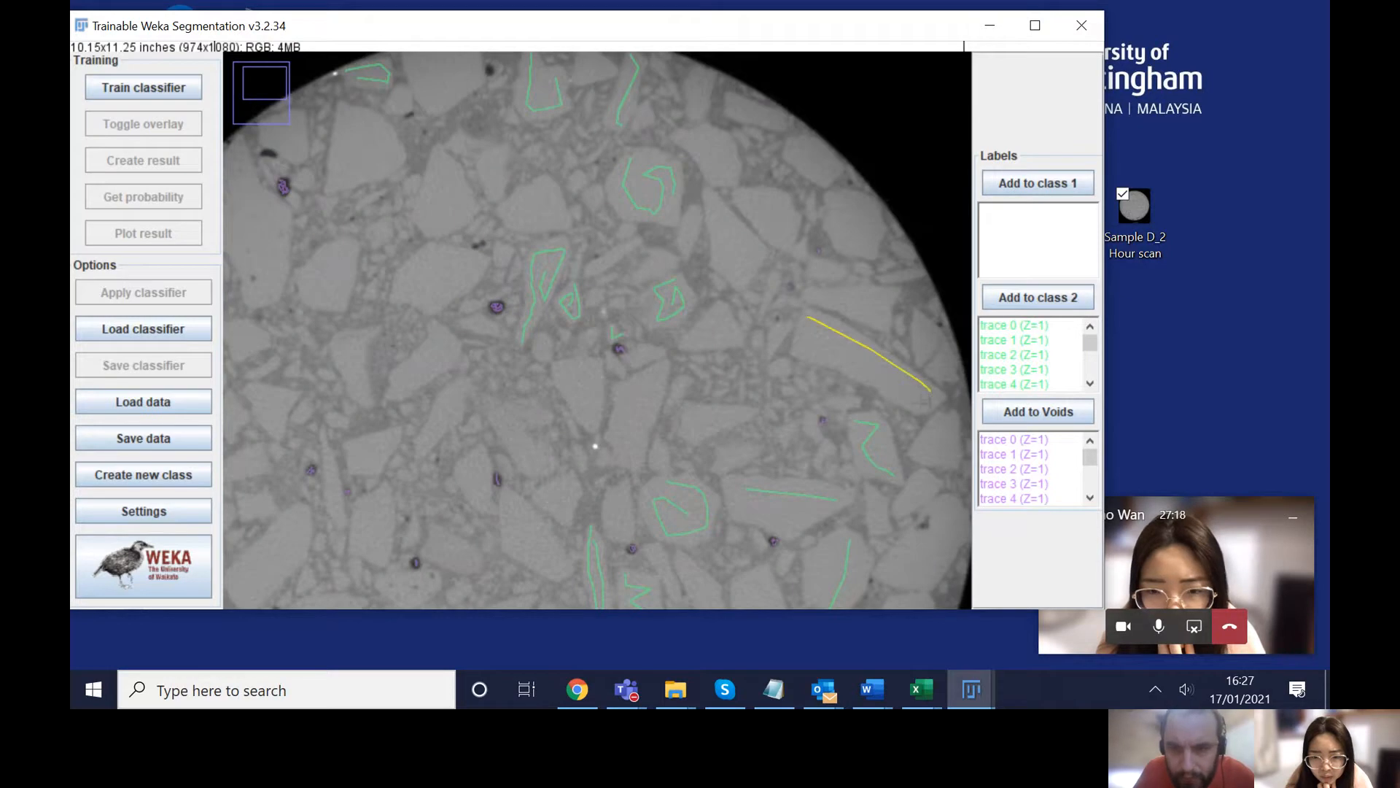
left_click_drag(919, 401, 923, 403)
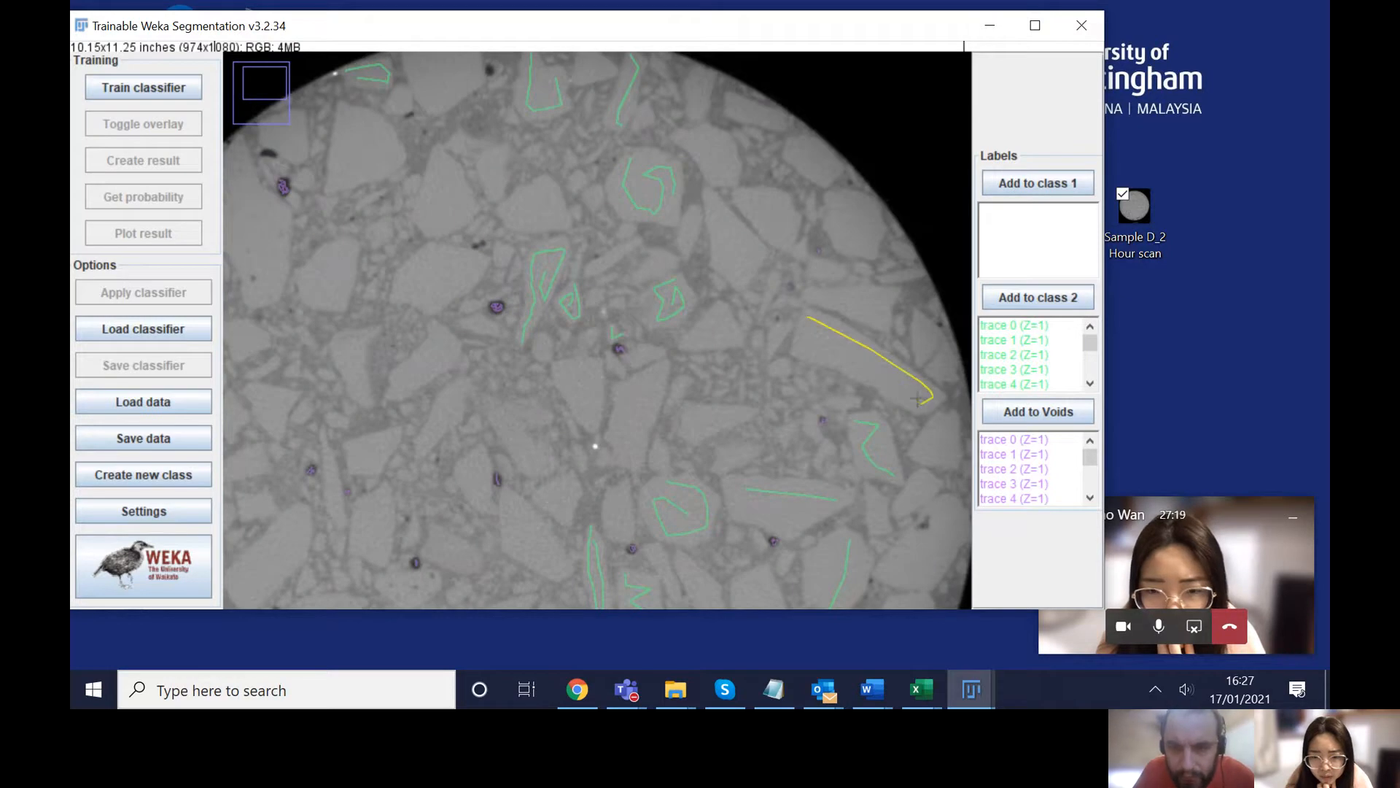
left_click(1005, 294)
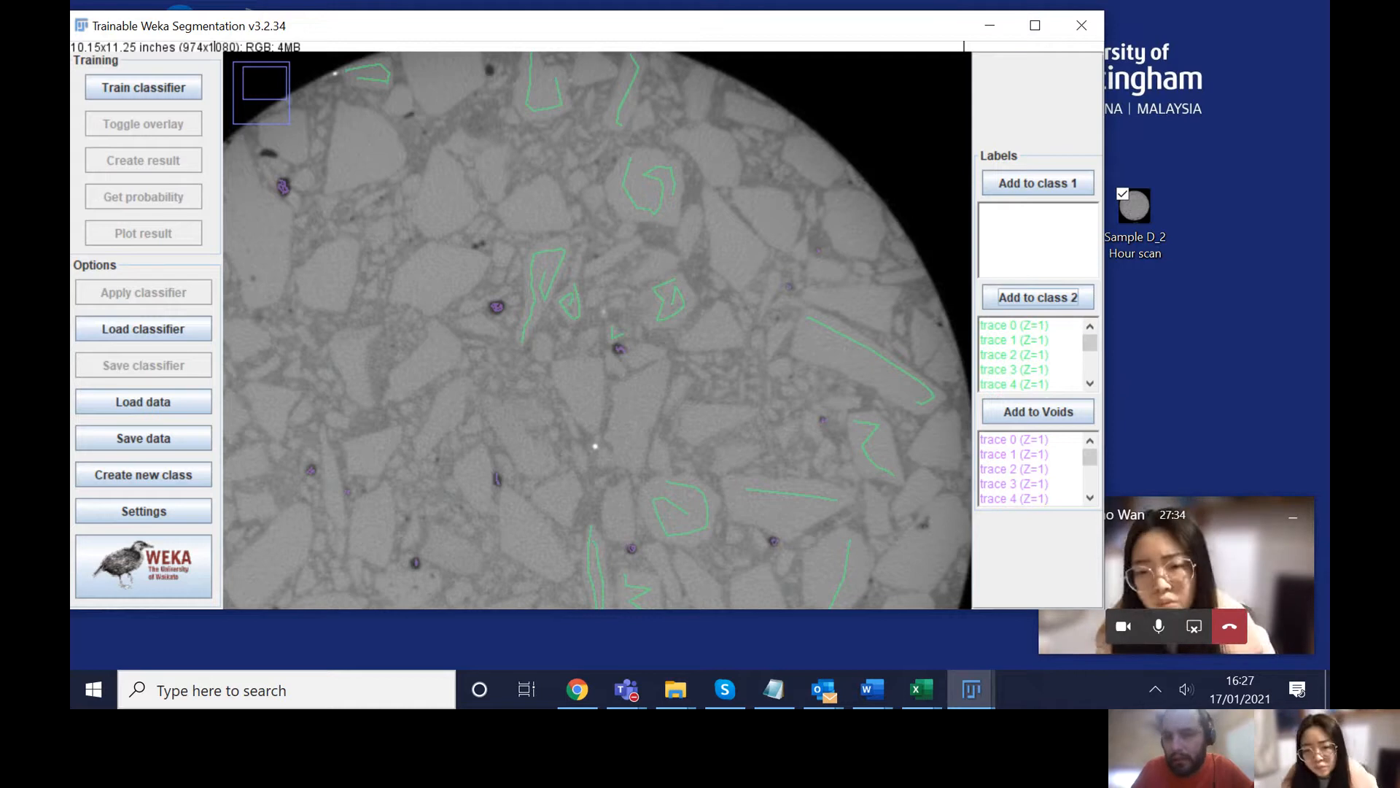
Step: Outline the two rounded aggregates along the upper right rim and the broad triangular one further inward, adding each trace to class 2
key("plus")
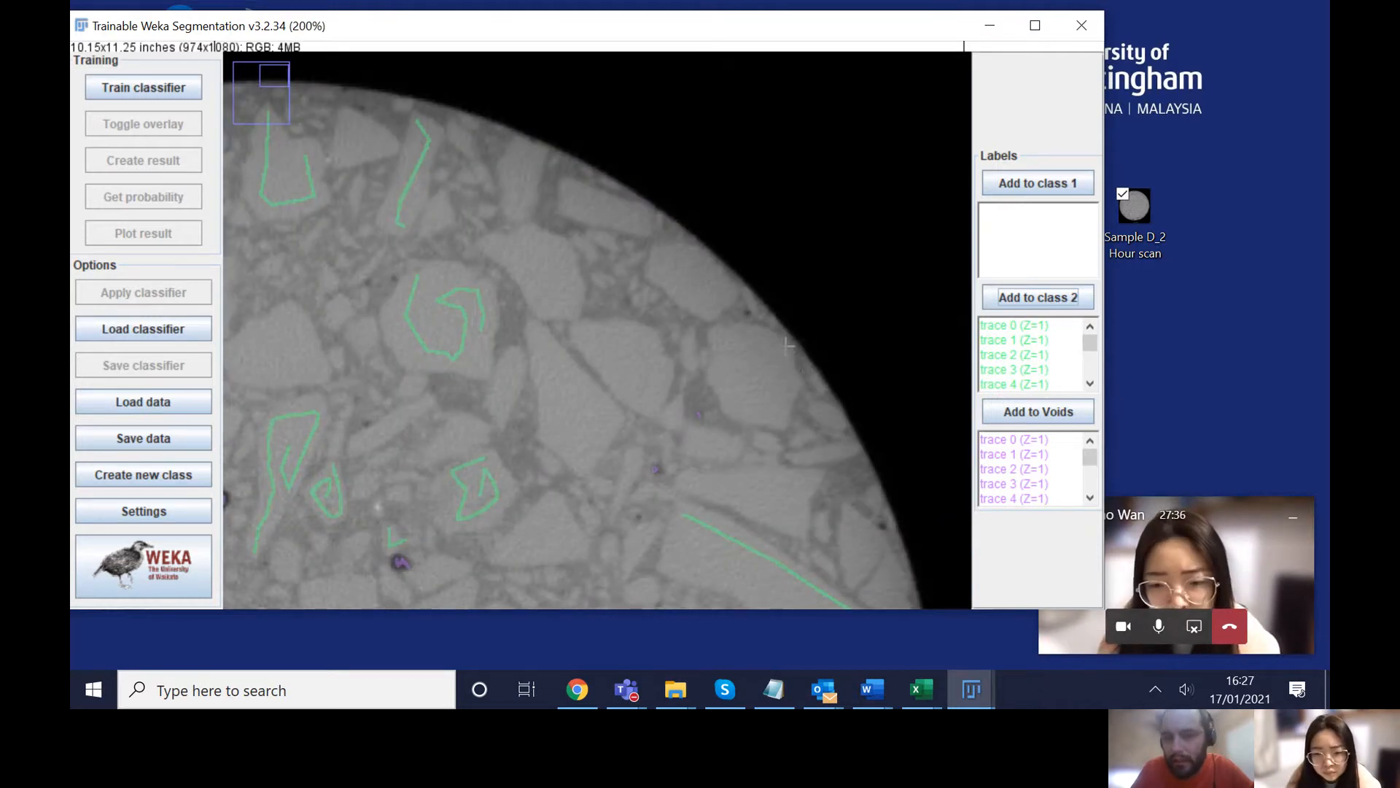
key("plus")
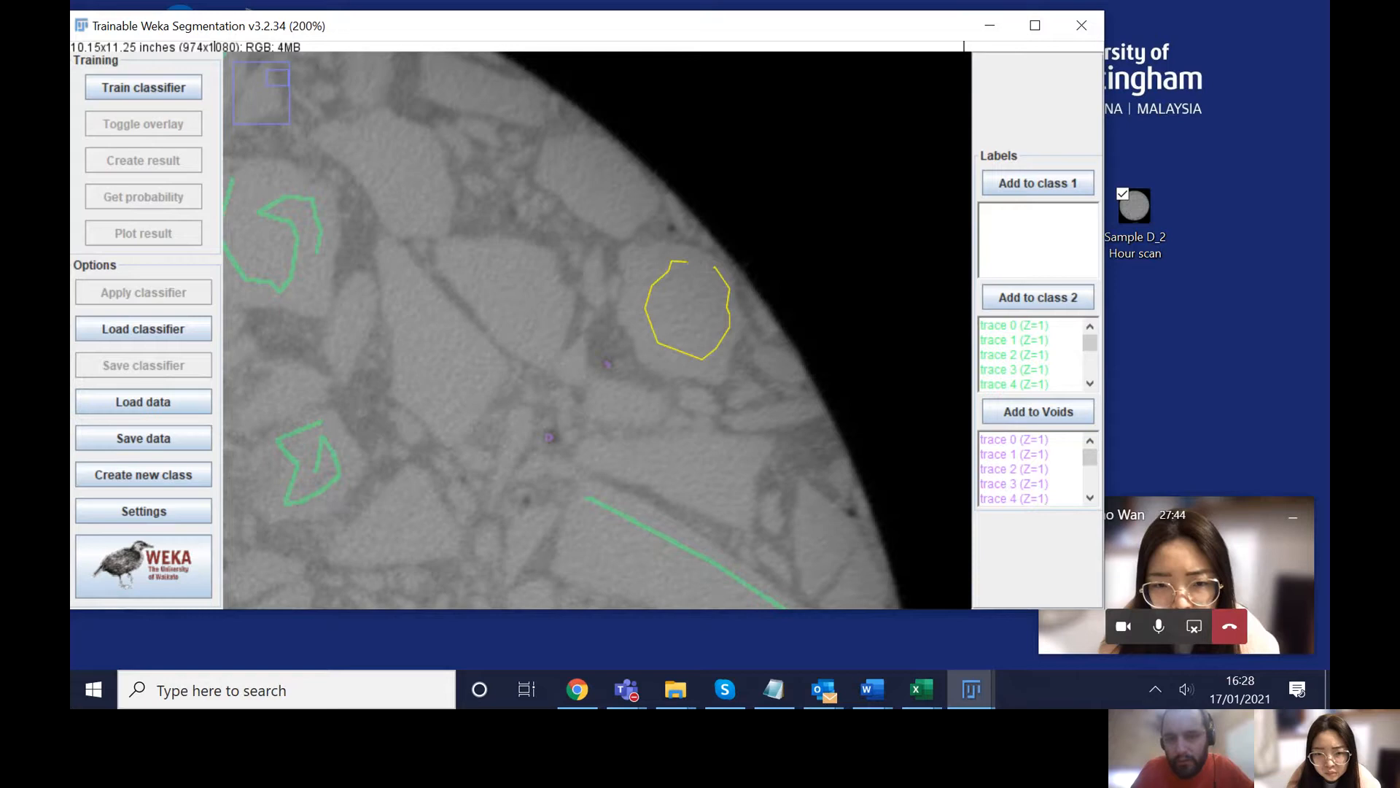
left_click(1017, 295)
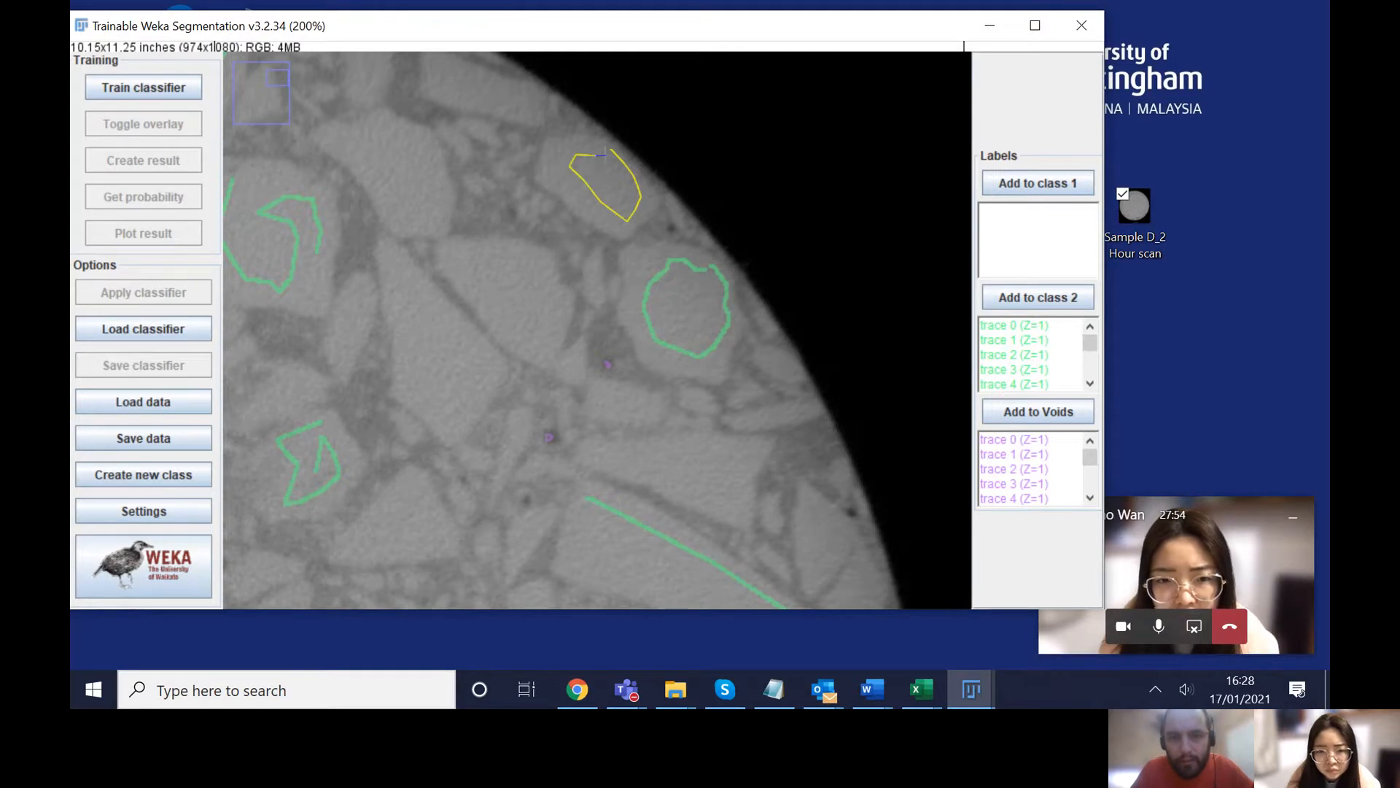
left_click(1021, 297)
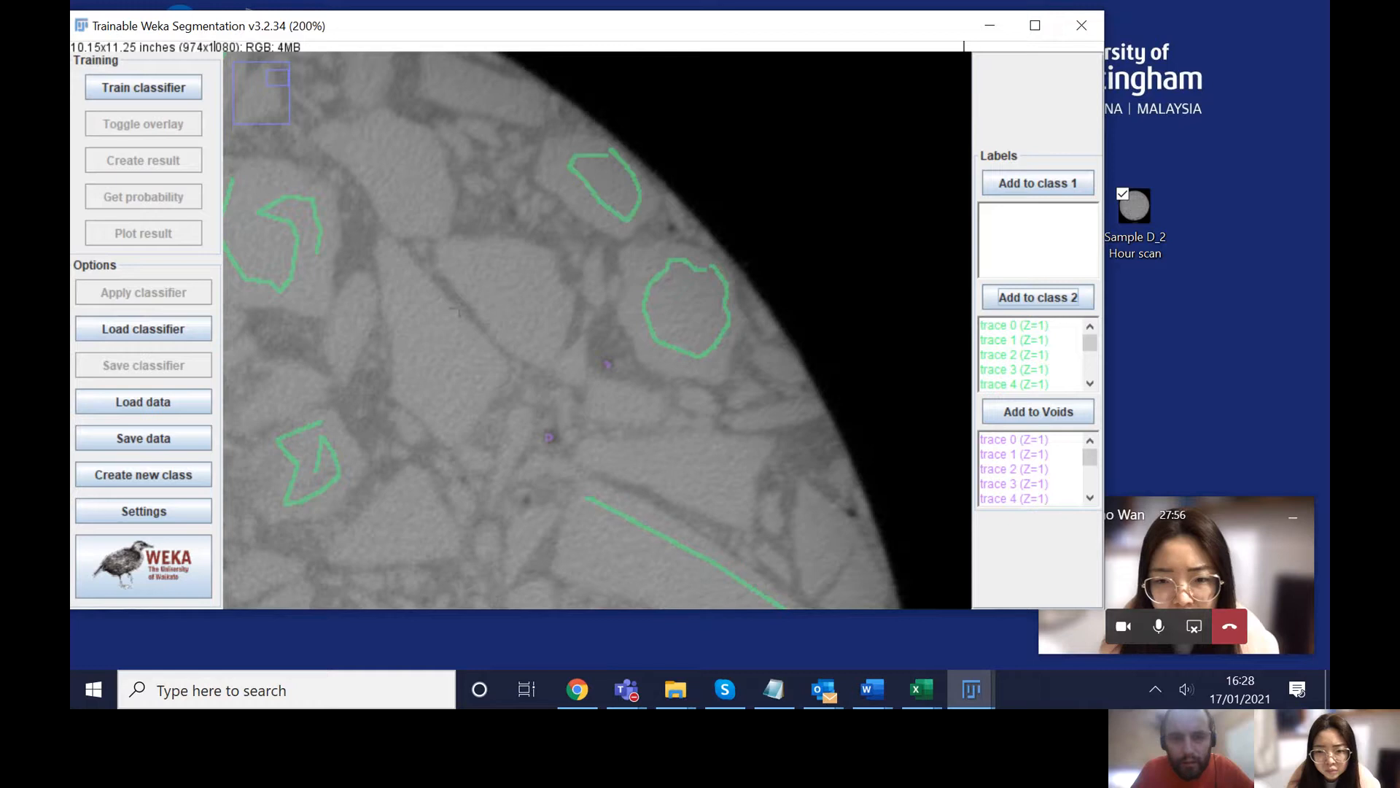
mouse_move(456, 265)
left_mouse_down()
mouse_move(511, 316)
mouse_move(482, 259)
mouse_move(466, 259)
left_mouse_up()
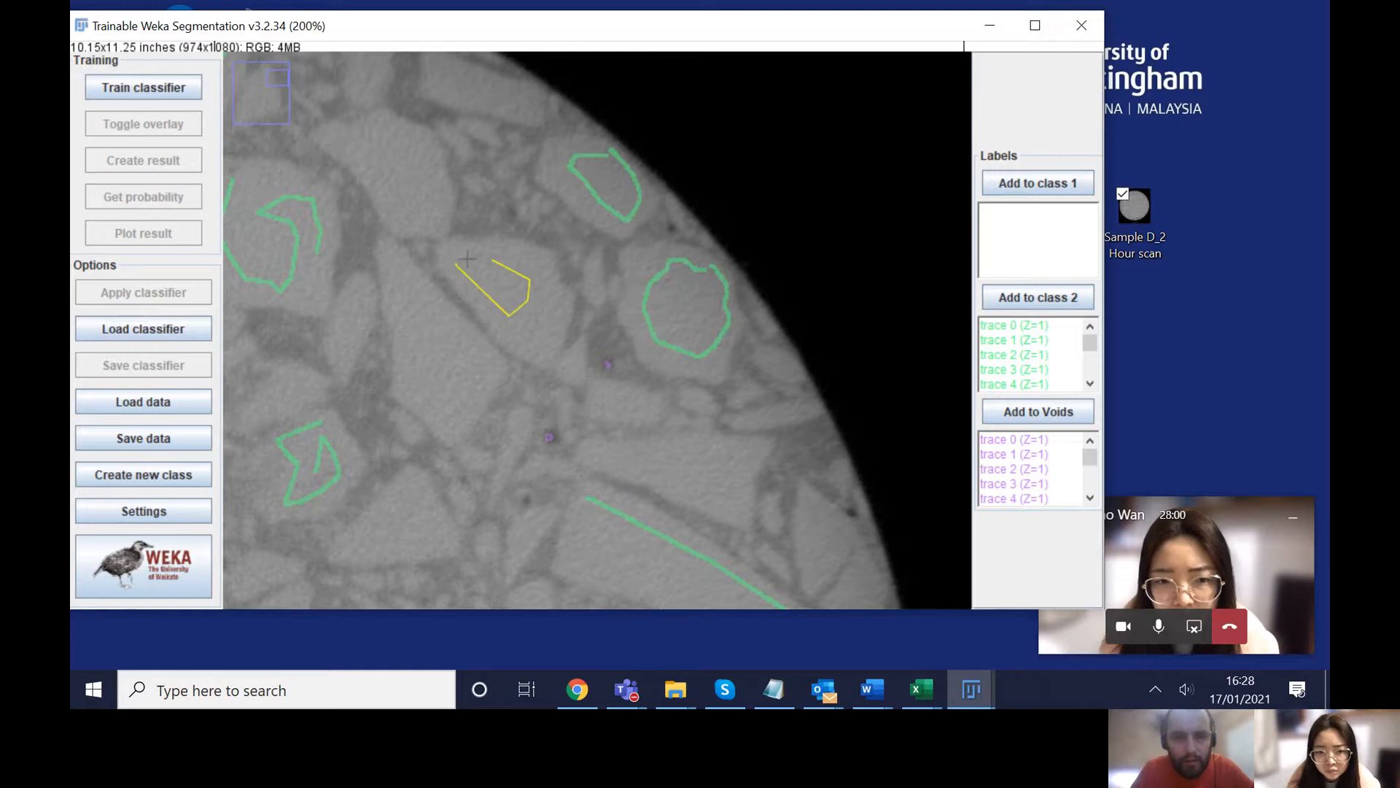
left_click(1031, 299)
Step: Zoom out until the whole specimen is in view and reposition the segmentation window on the desktop
key("minus")
key("minus")
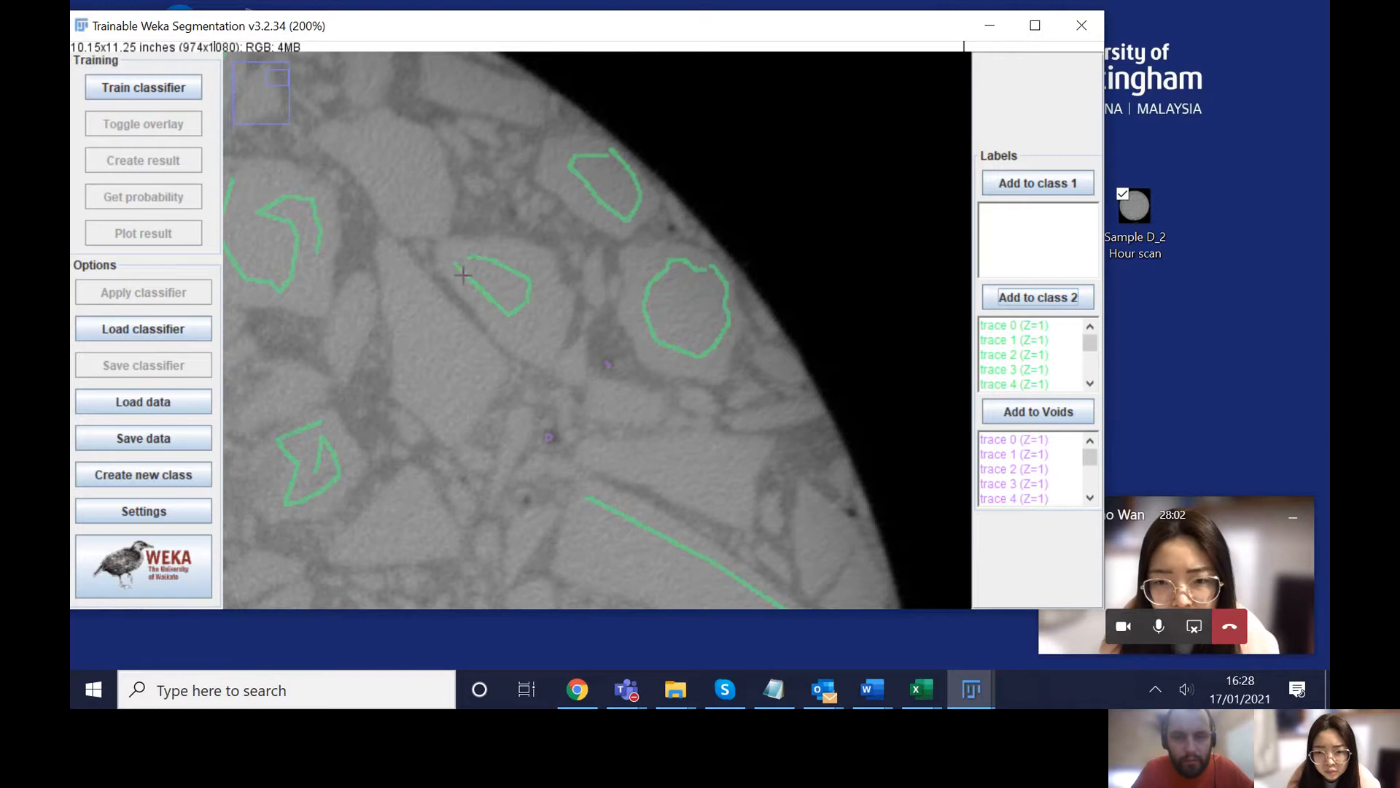
key("minus")
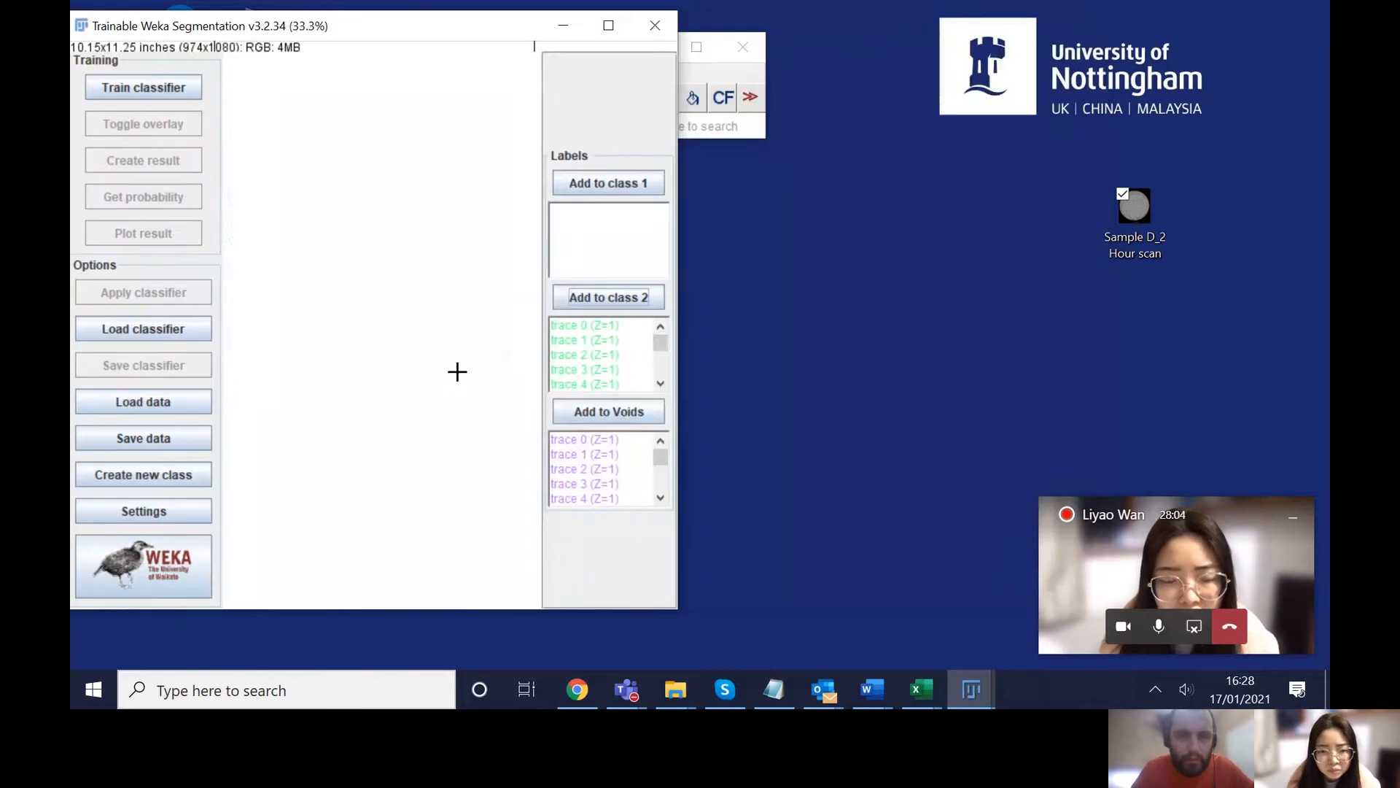
left_click(615, 27)
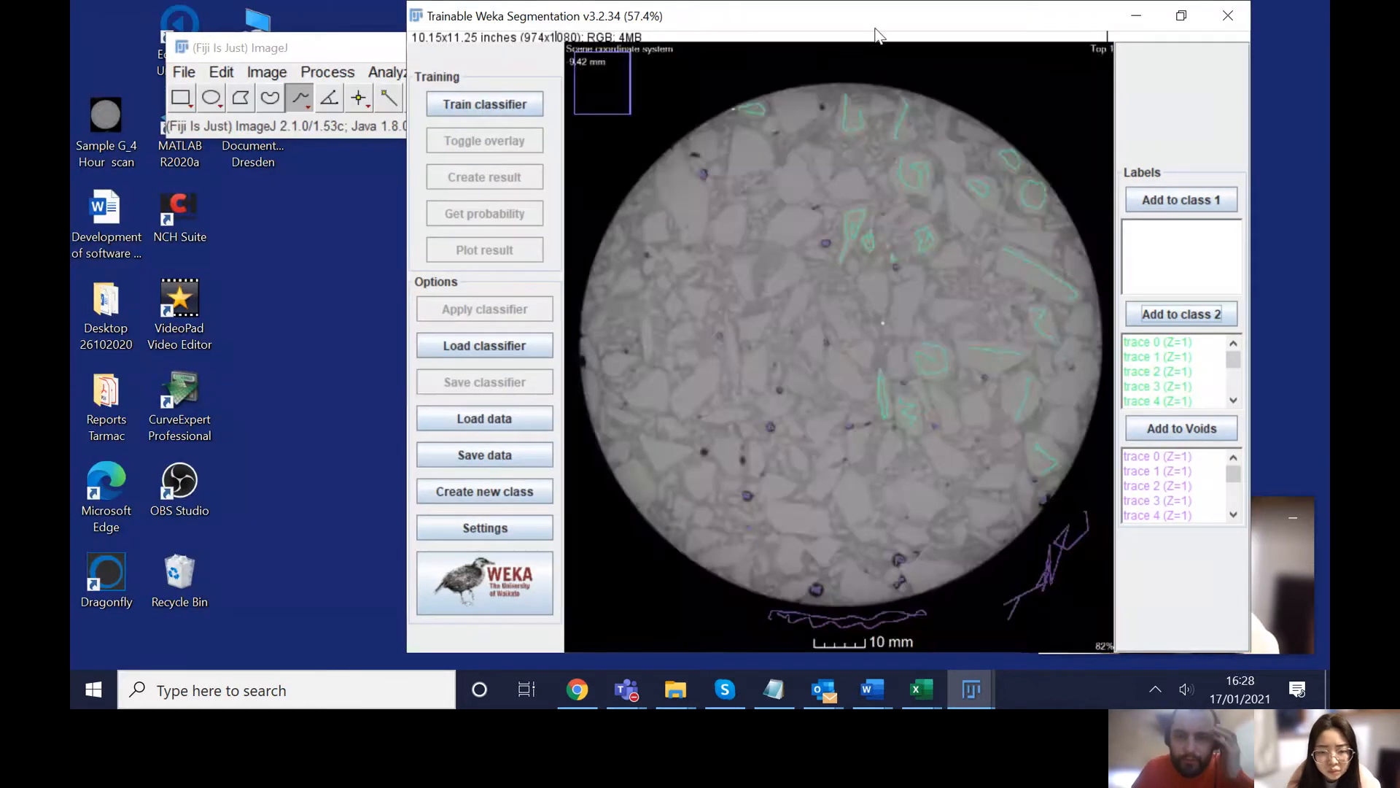
left_click_drag(831, 16, 526, 13)
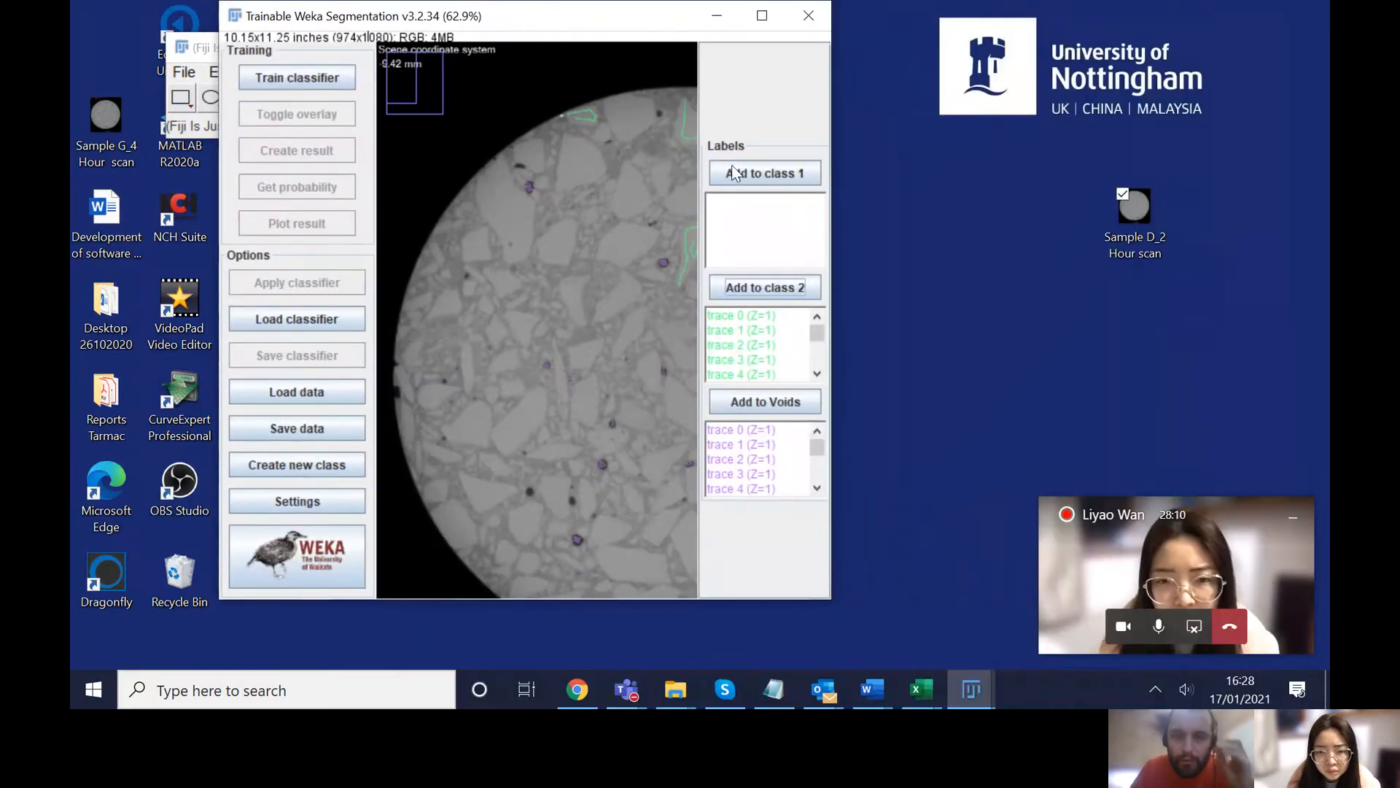
Step: Trace binder strips beside and below the wedge-shaped aggregate, around the rounded one above it and along the nearby triangular one, adding each to class 1
scroll(573, 247, "up", 4)
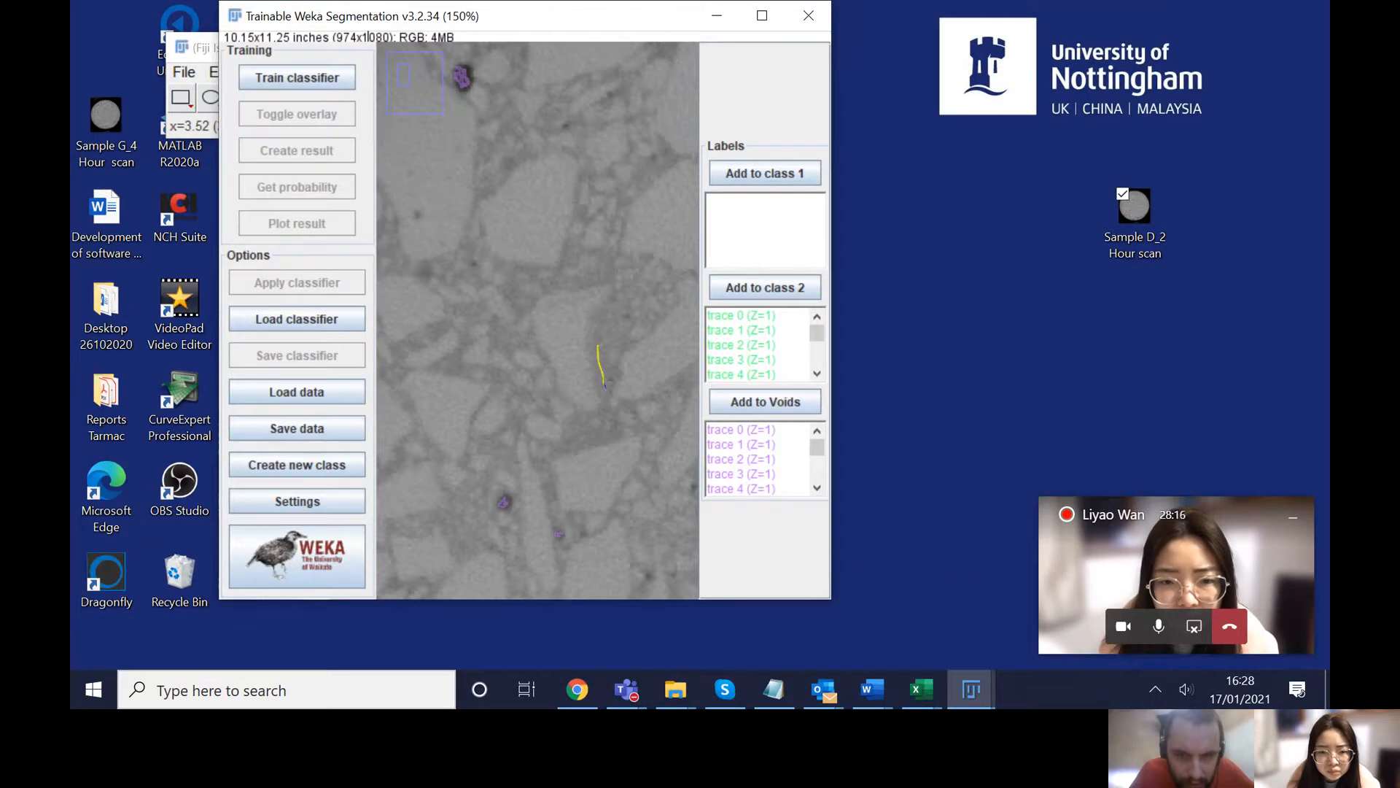
left_click(747, 177)
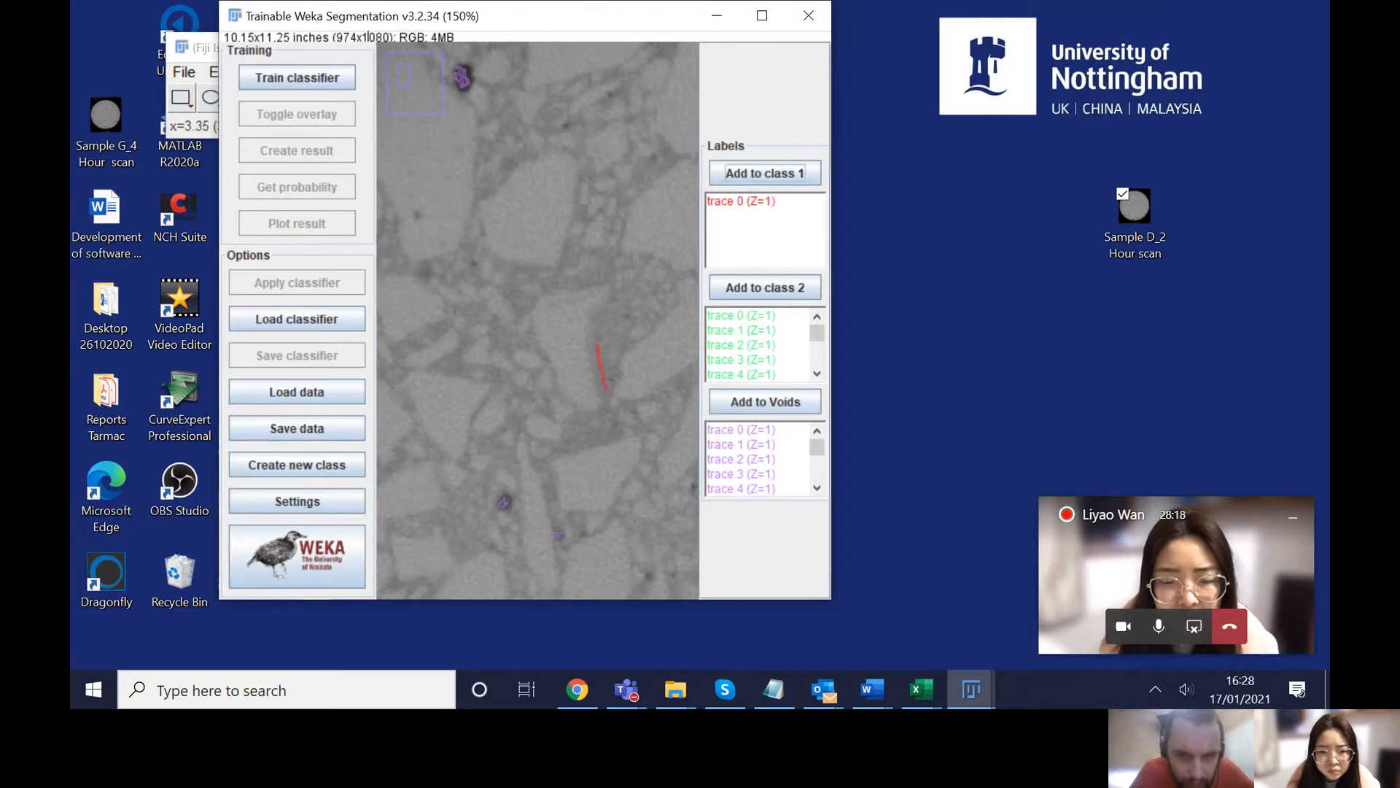
left_click_drag(591, 437, 572, 443)
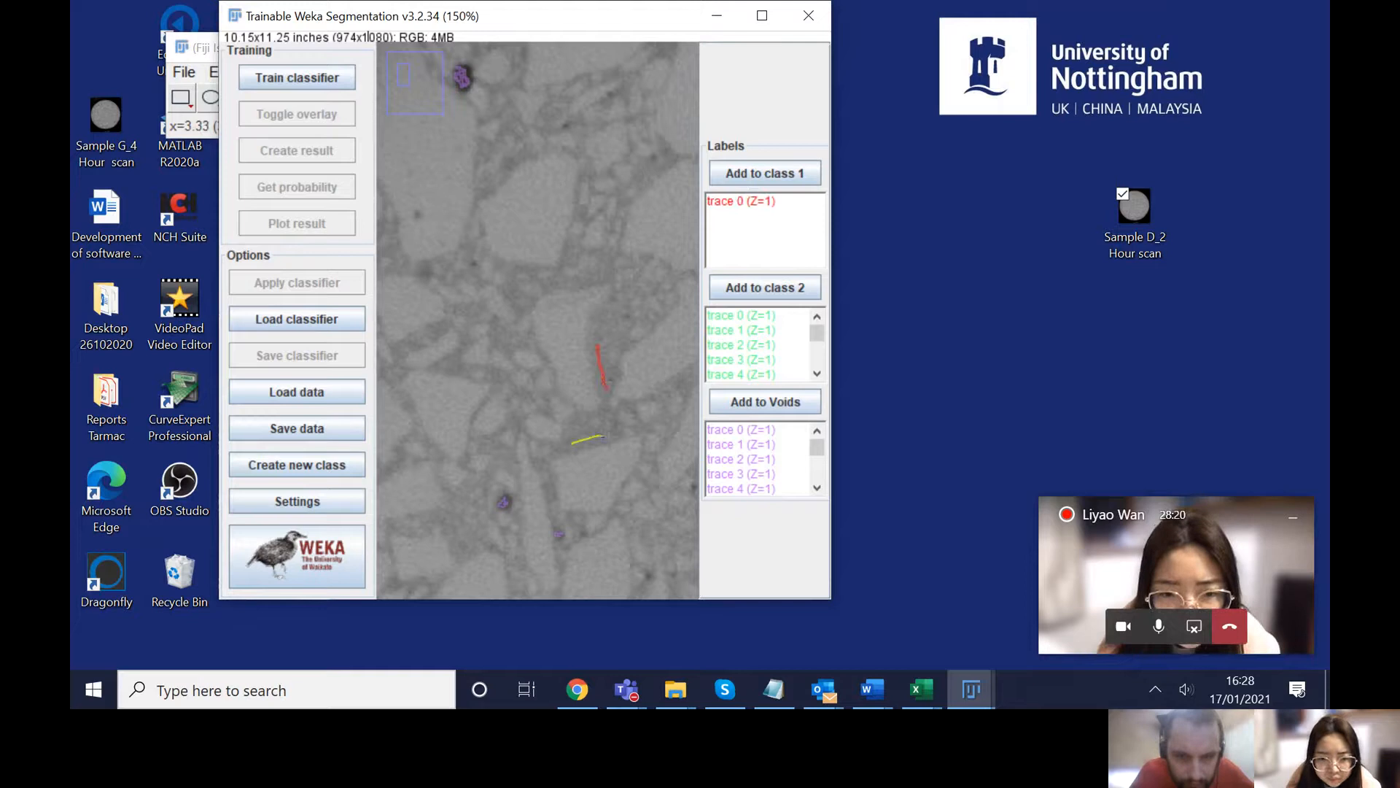
left_click(754, 175)
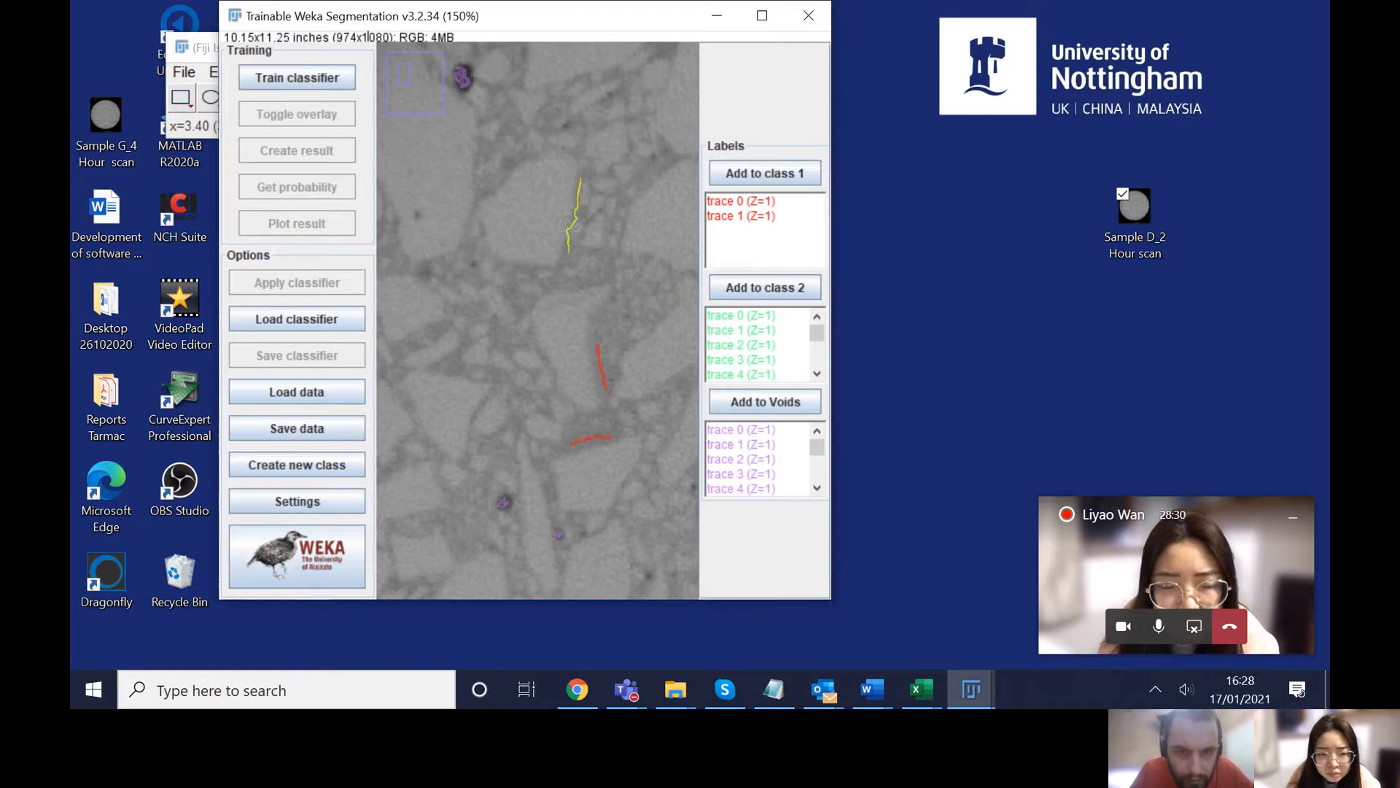
left_click(729, 175)
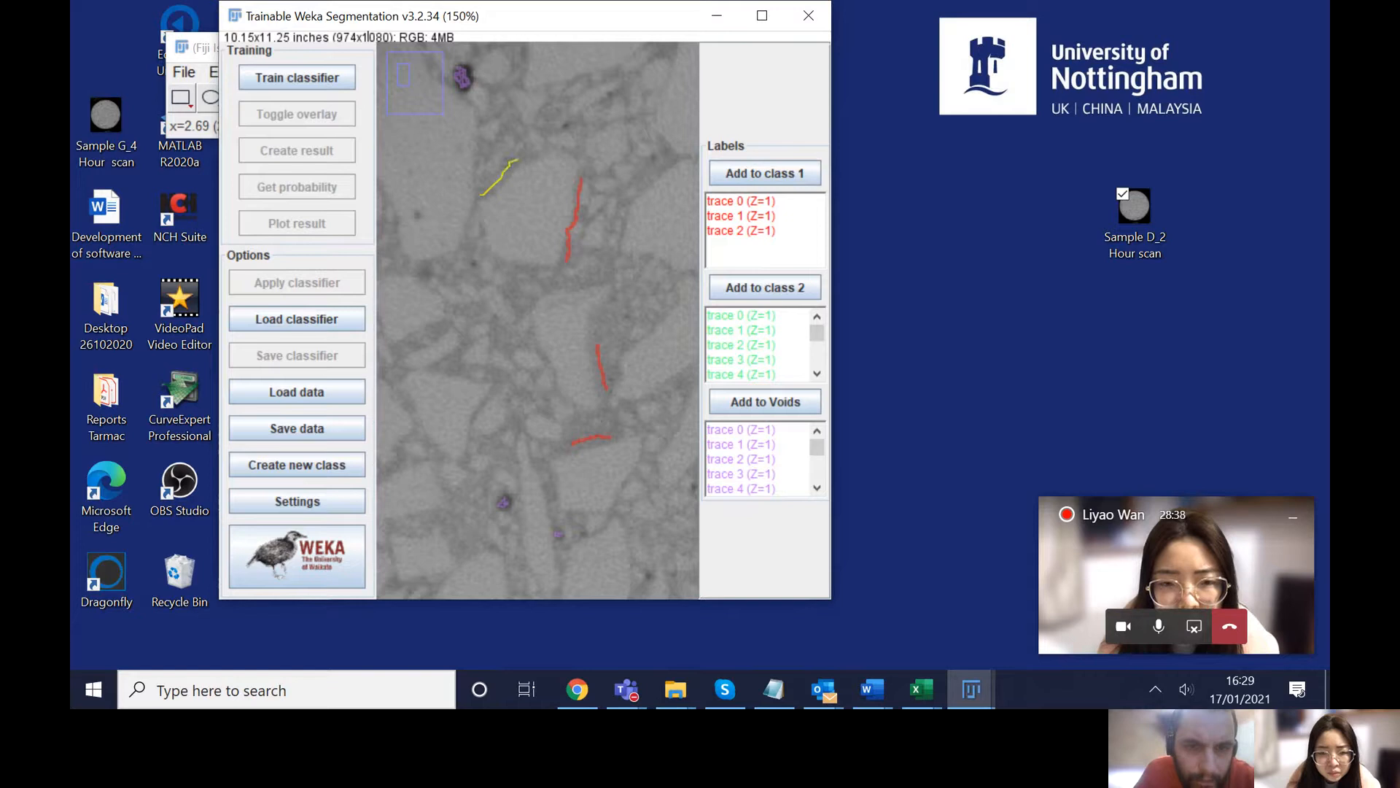
left_click(747, 176)
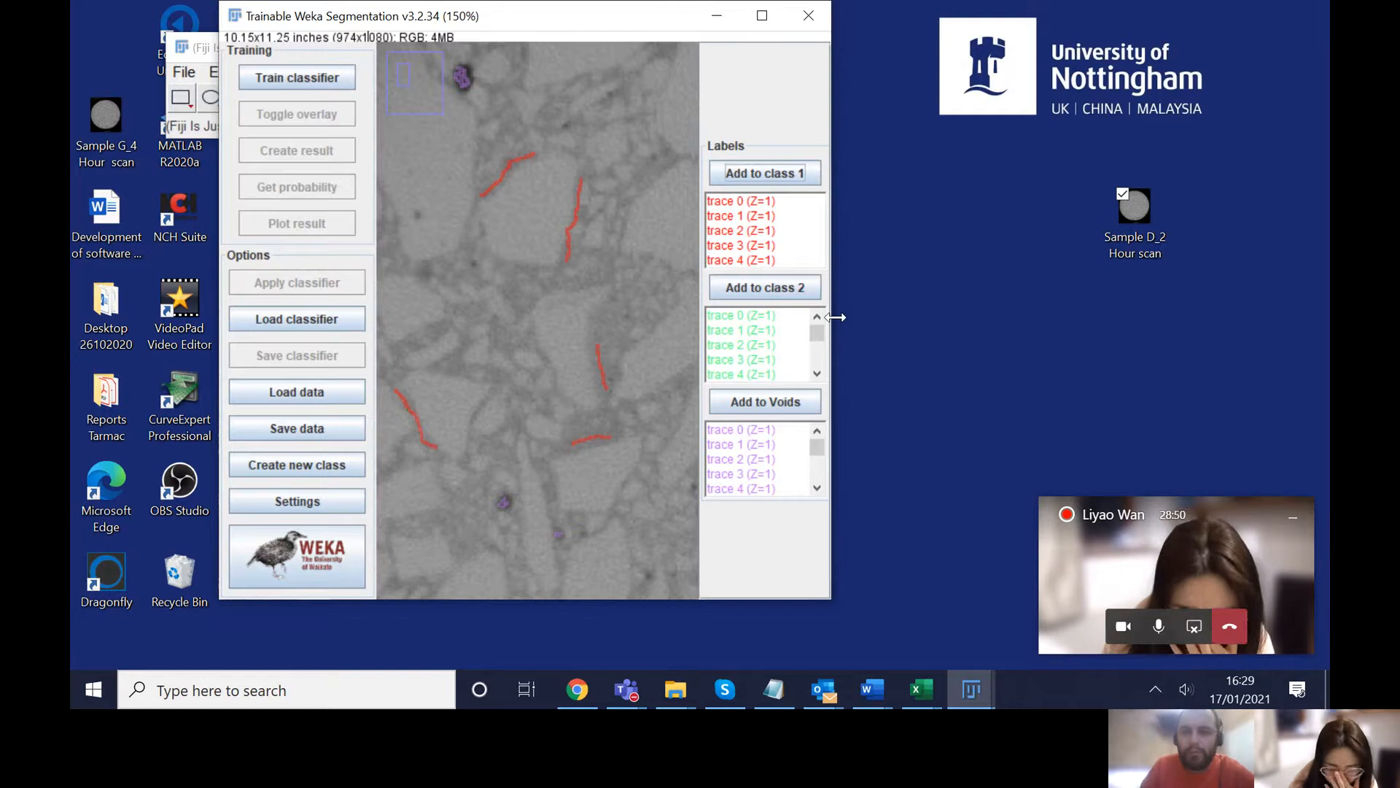
Step: Widen the segmentation window and add class 1 traces beside the bright speck, in a V below it, and in a small binder gap further left
left_click_drag(832, 312, 1160, 299)
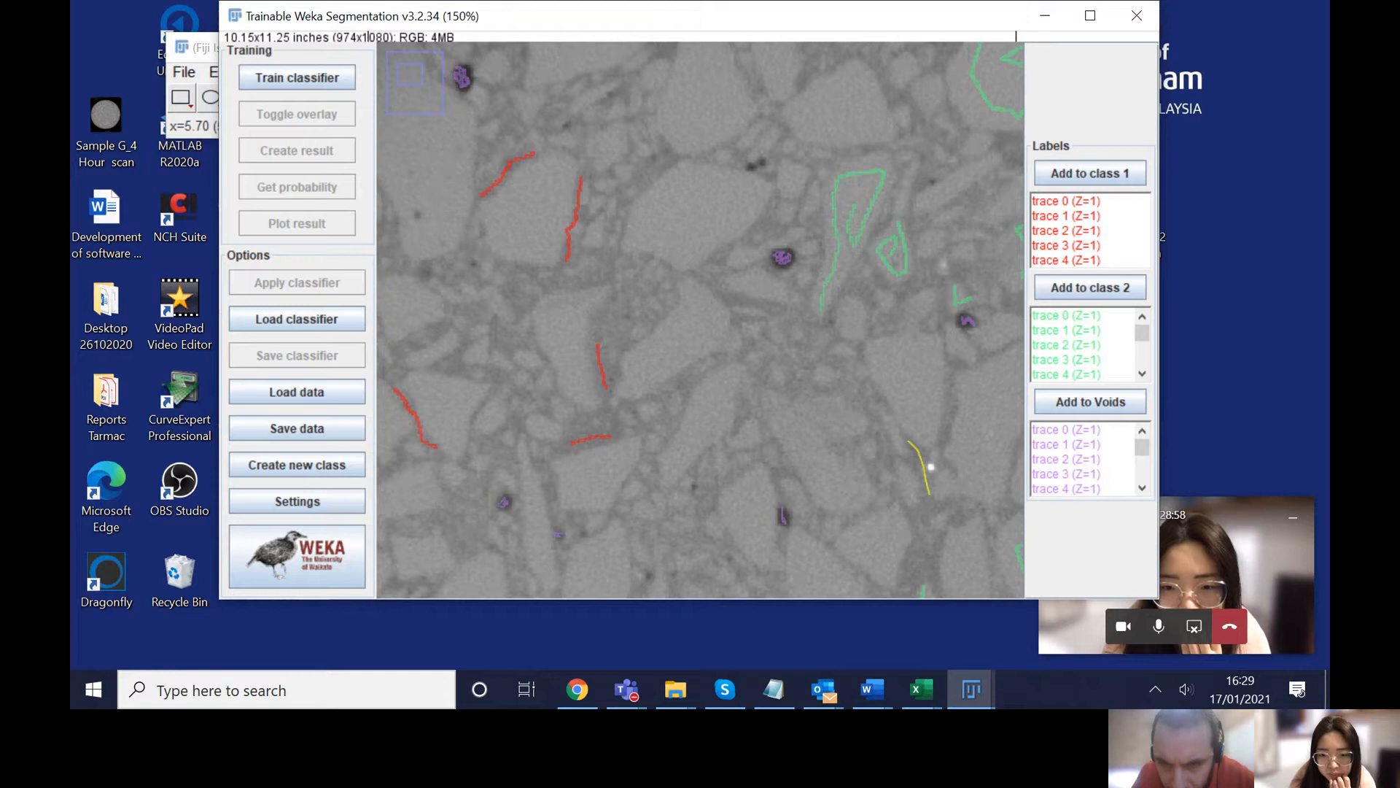
left_click(1090, 172)
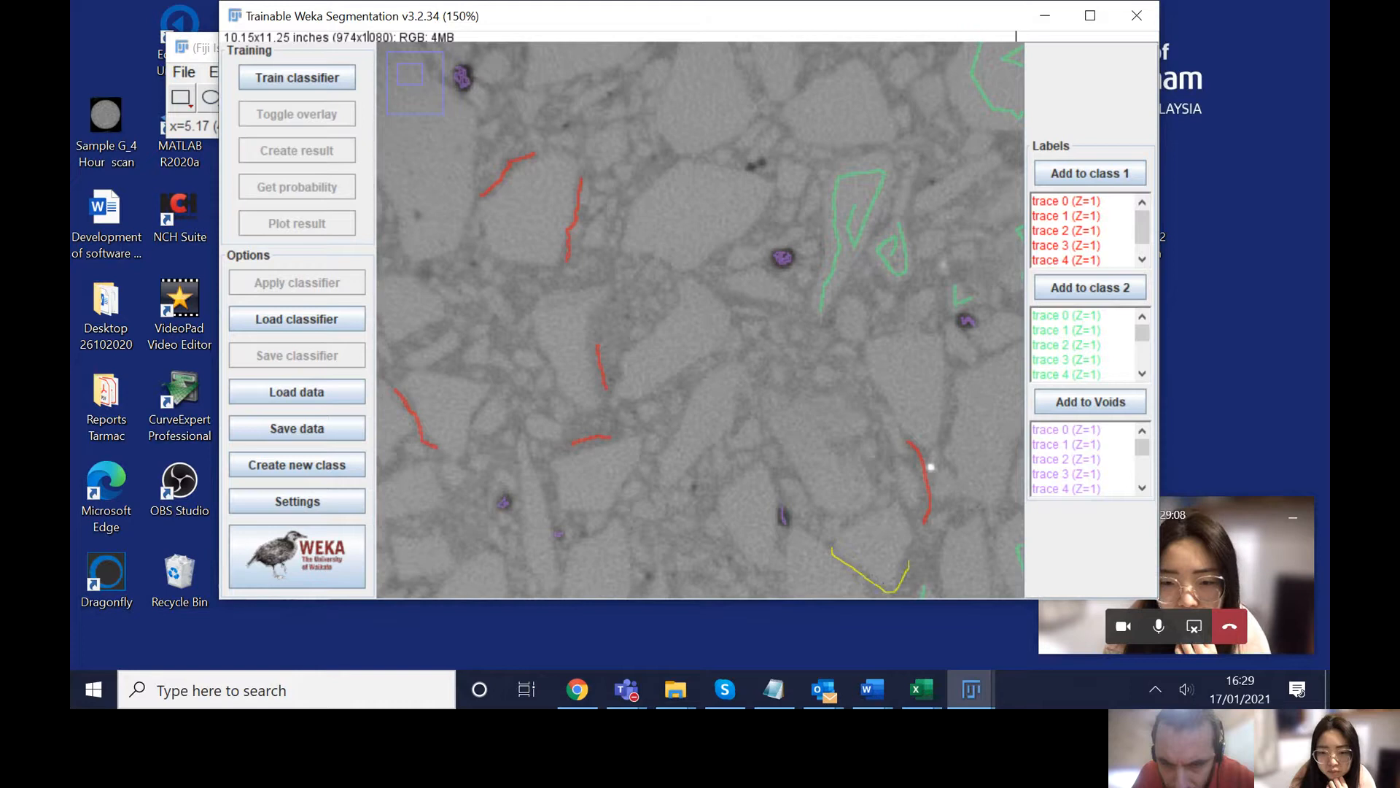
left_click(1110, 181)
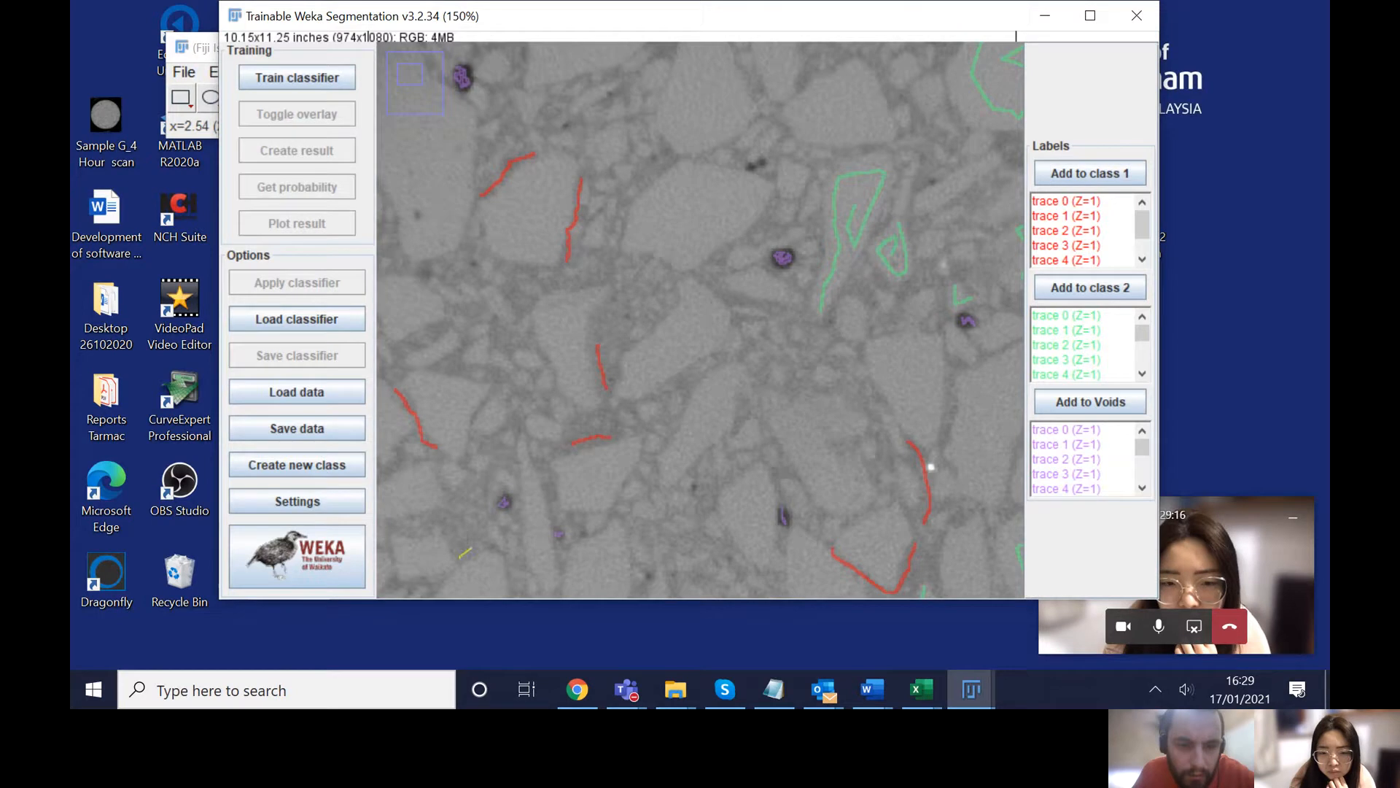
left_click_drag(461, 554, 467, 541)
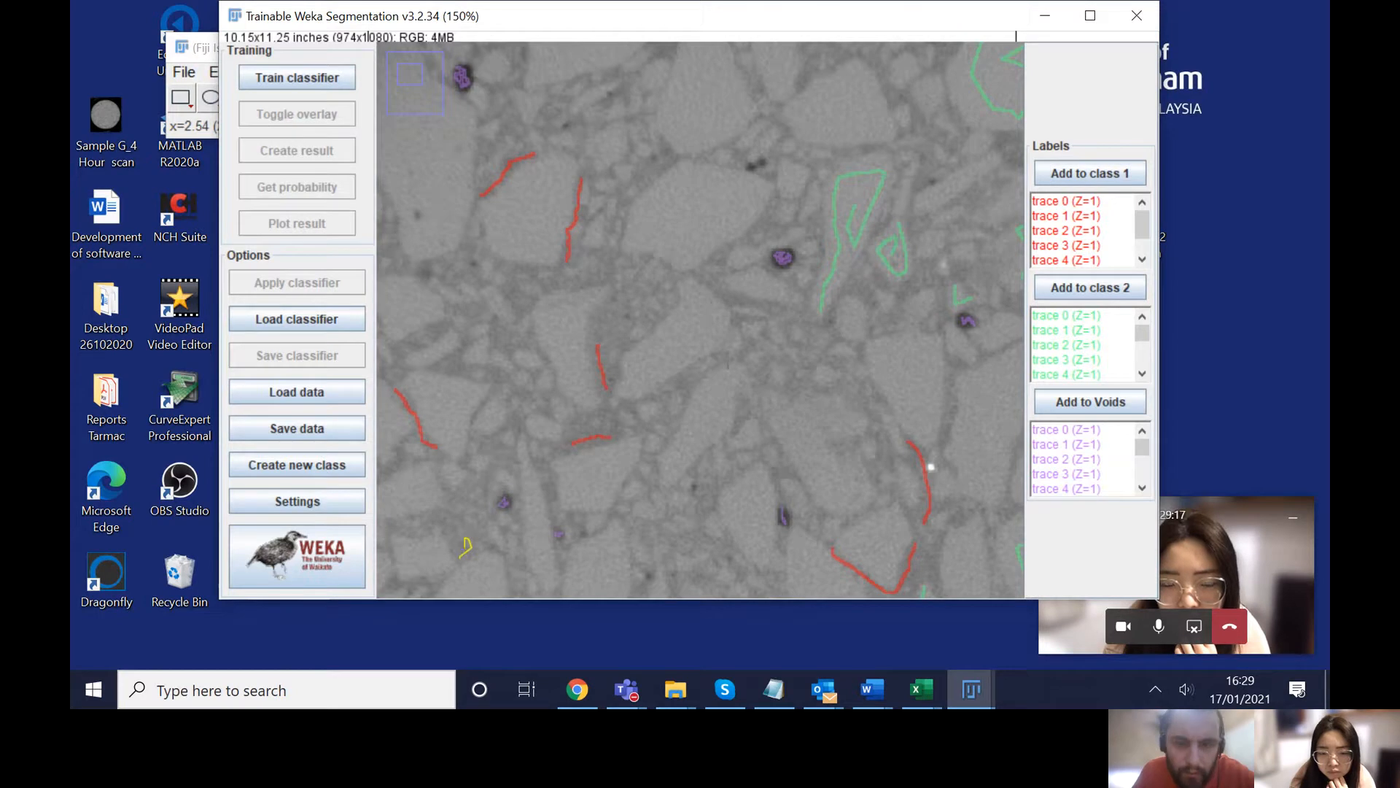
left_click(1085, 173)
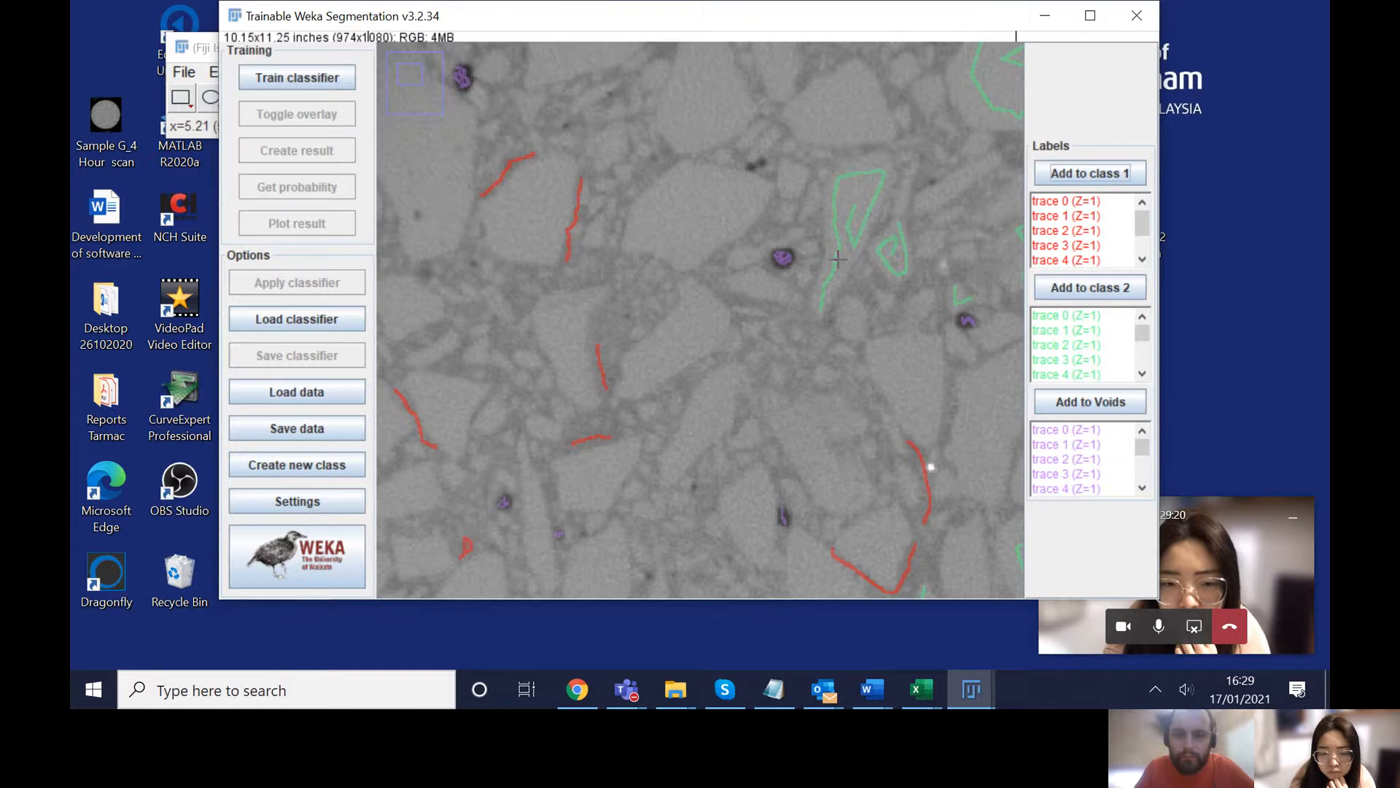
Step: Trace the binder gap between the two aggregates at the upper right rim and a wavy strip between the outlined rim aggregates, adding both to class 1
scroll(837, 258, "down", 2)
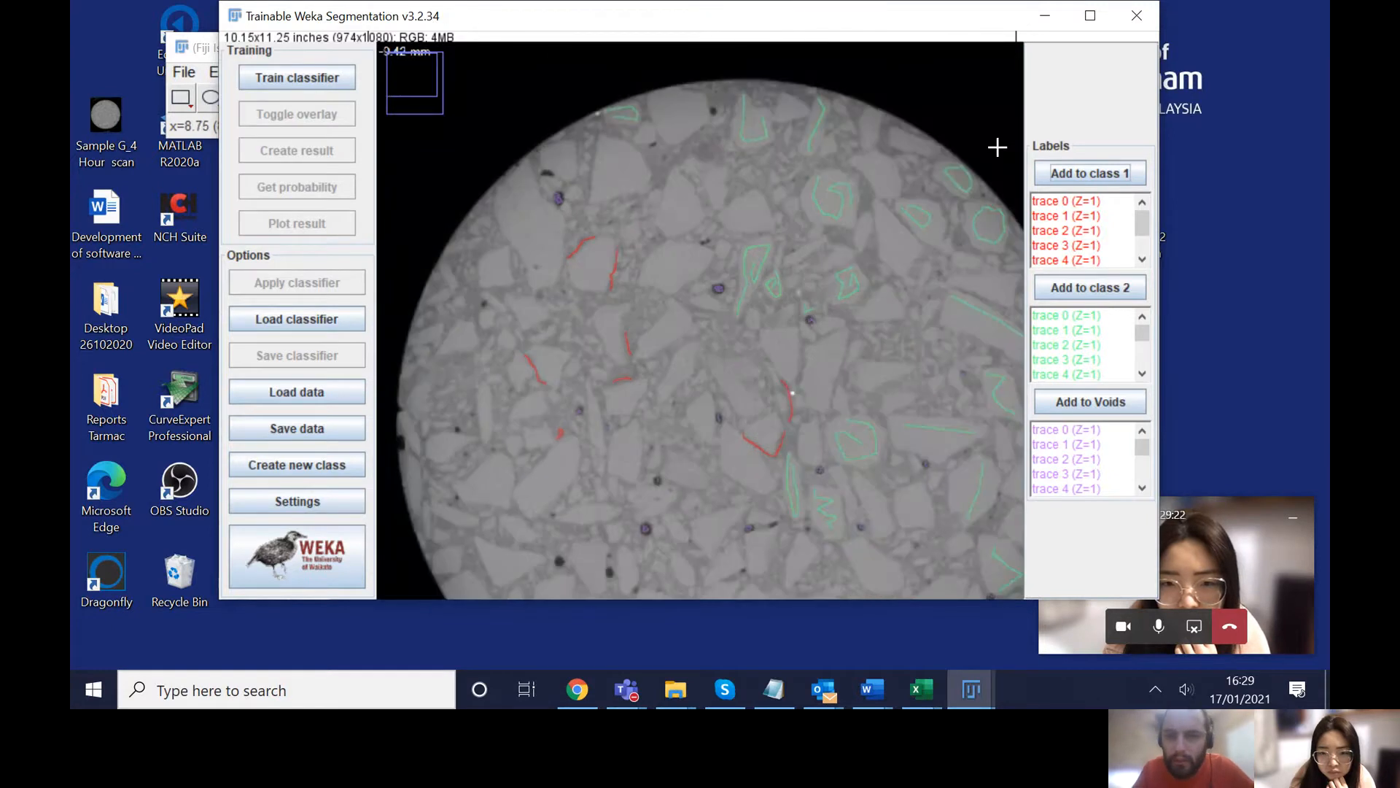
scroll(997, 147, "up", 3)
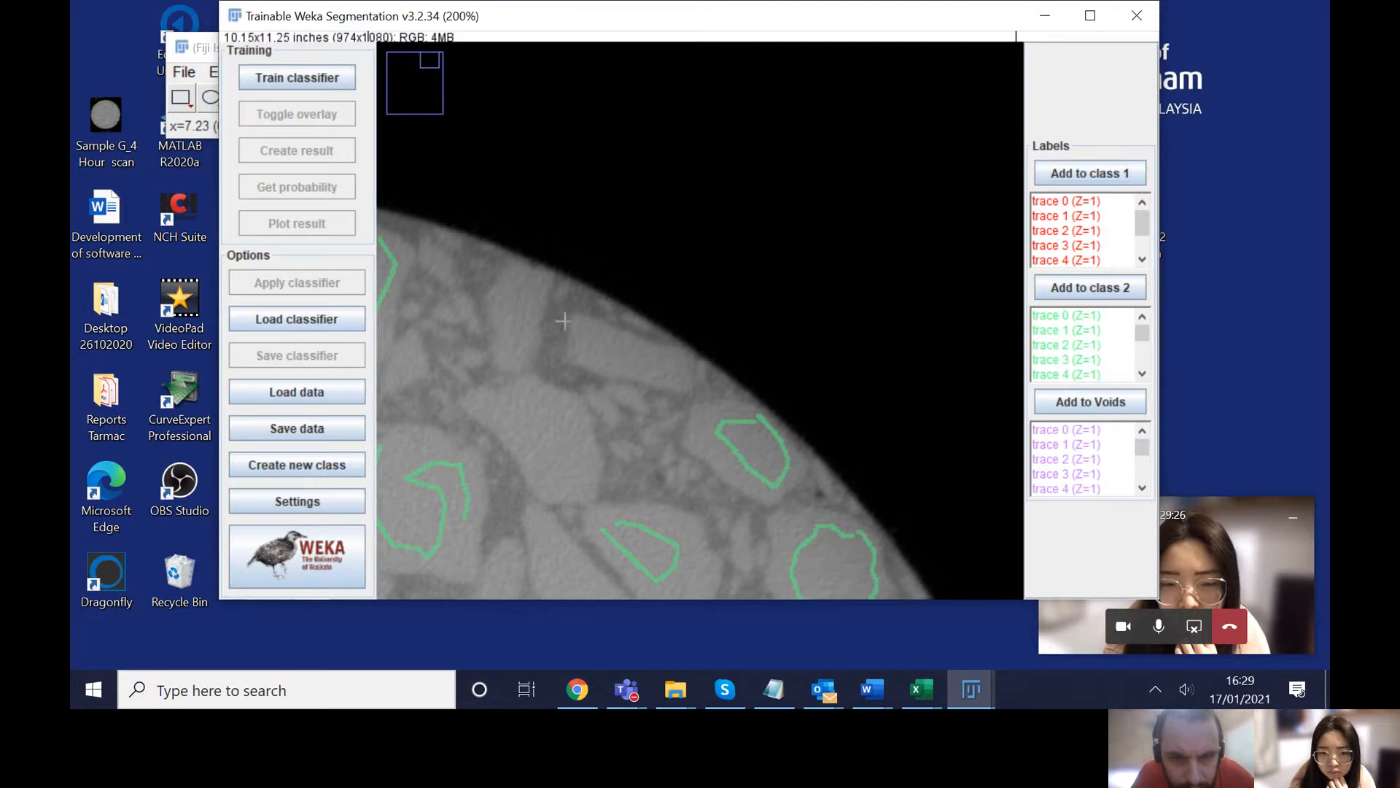
left_click_drag(558, 355, 556, 375)
left_click(1087, 177)
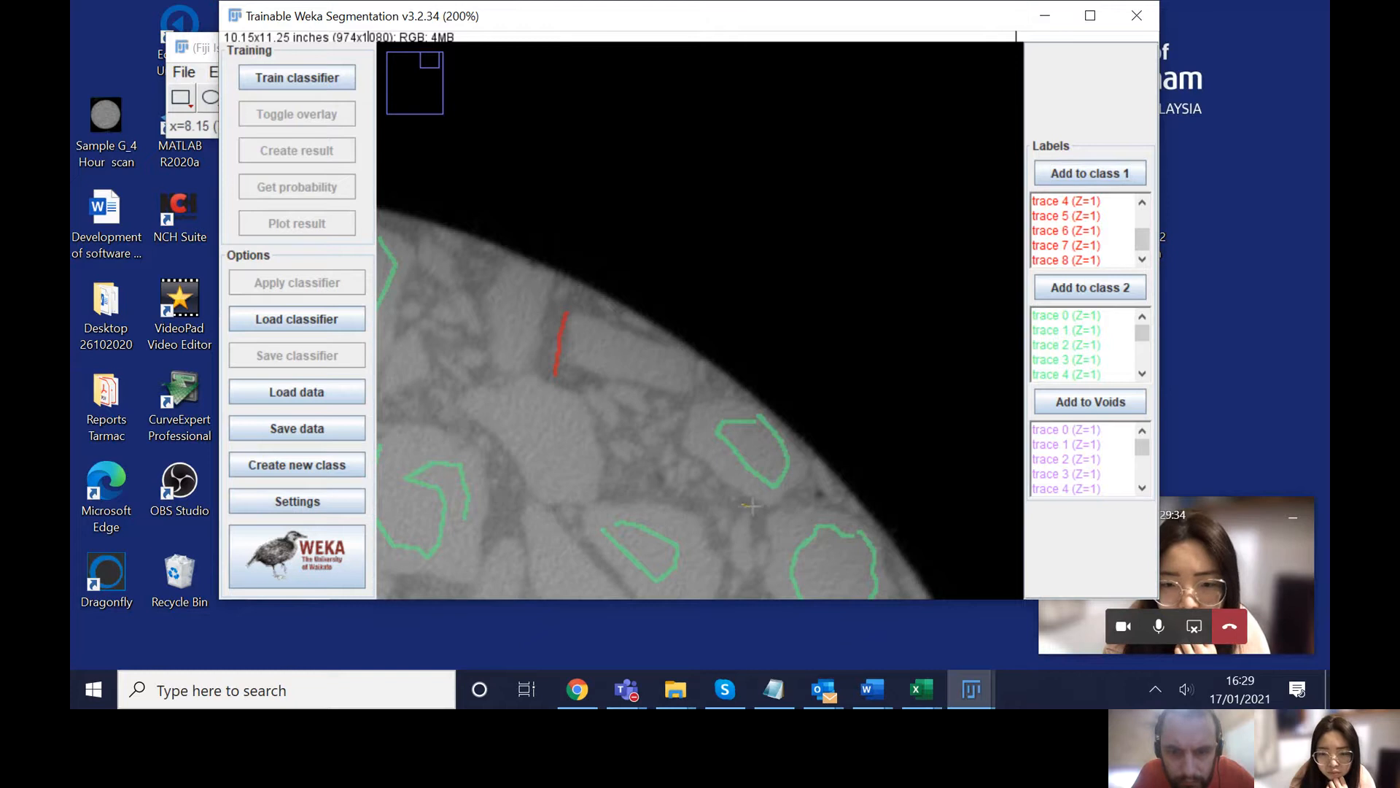
left_click_drag(743, 503, 762, 511)
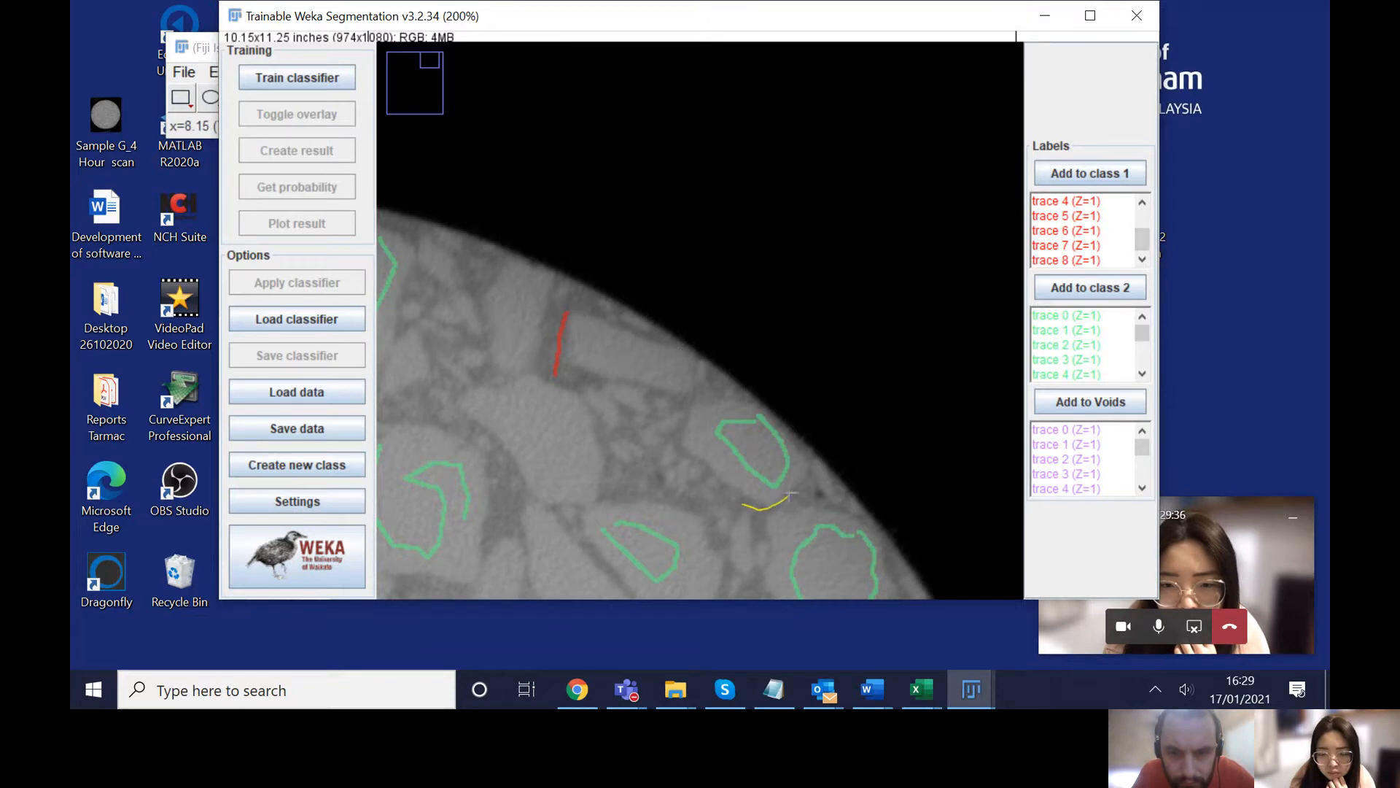
left_click_drag(805, 496, 866, 516)
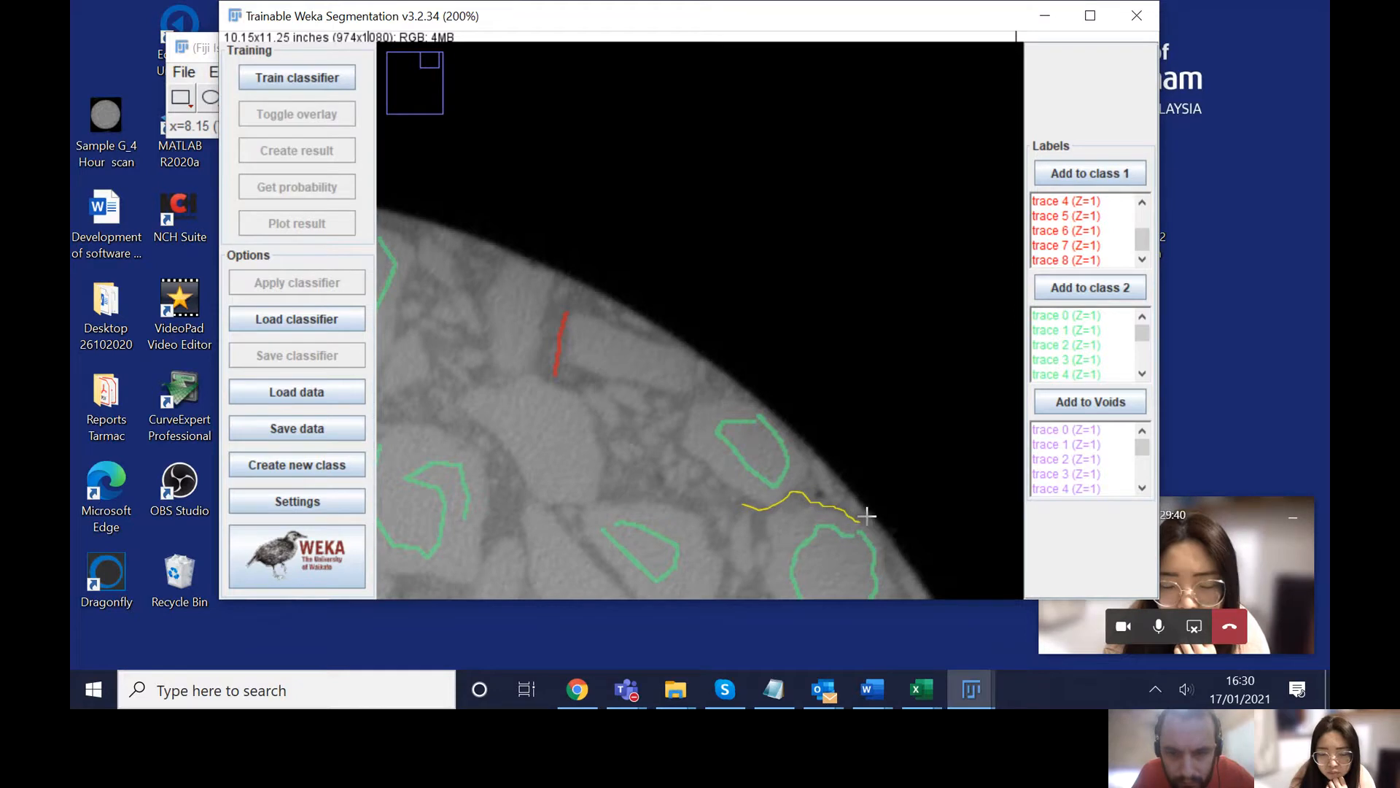
left_click(1087, 174)
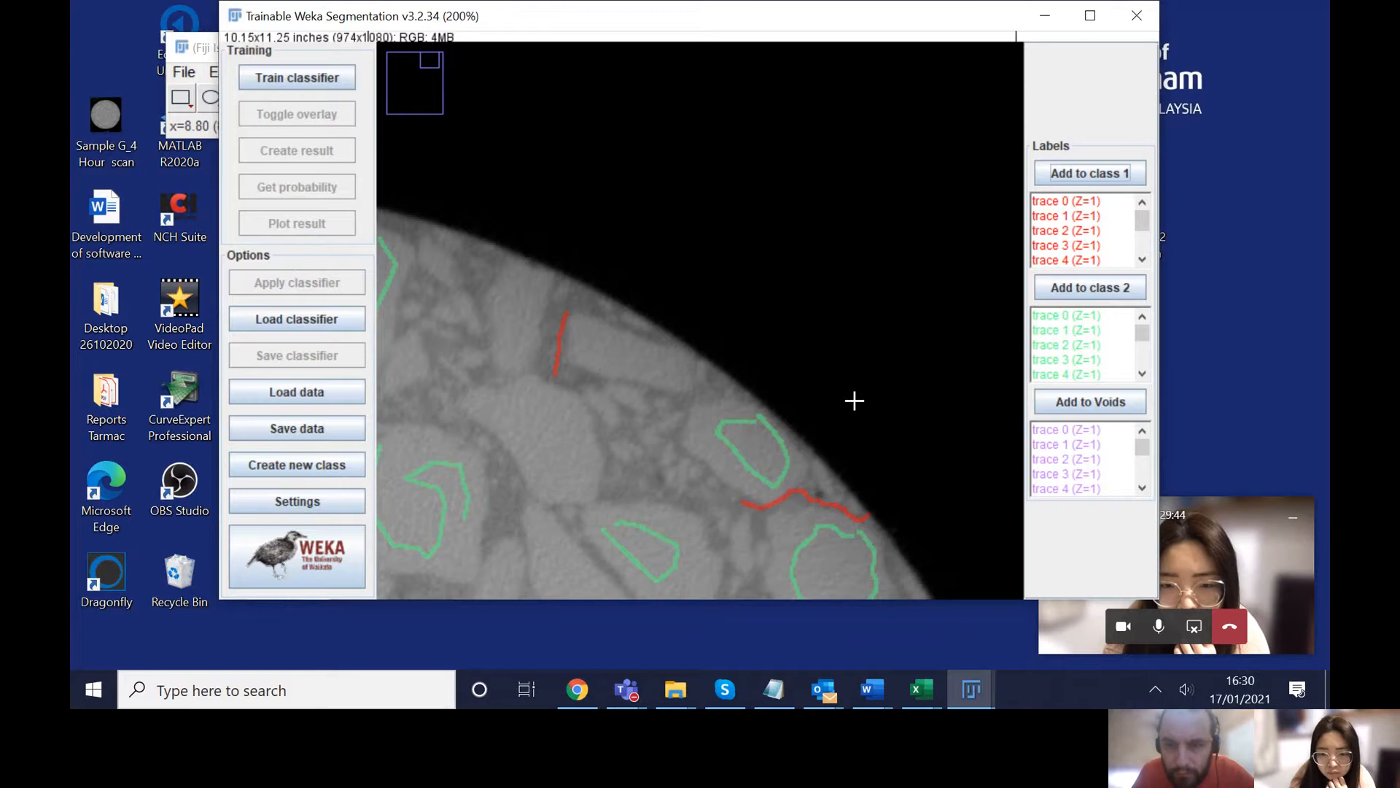
Step: Trace the binder in a hook below the long diagonal aggregate's lower end and along its upper left end, adding both to class 1
key("minus")
key("plus")
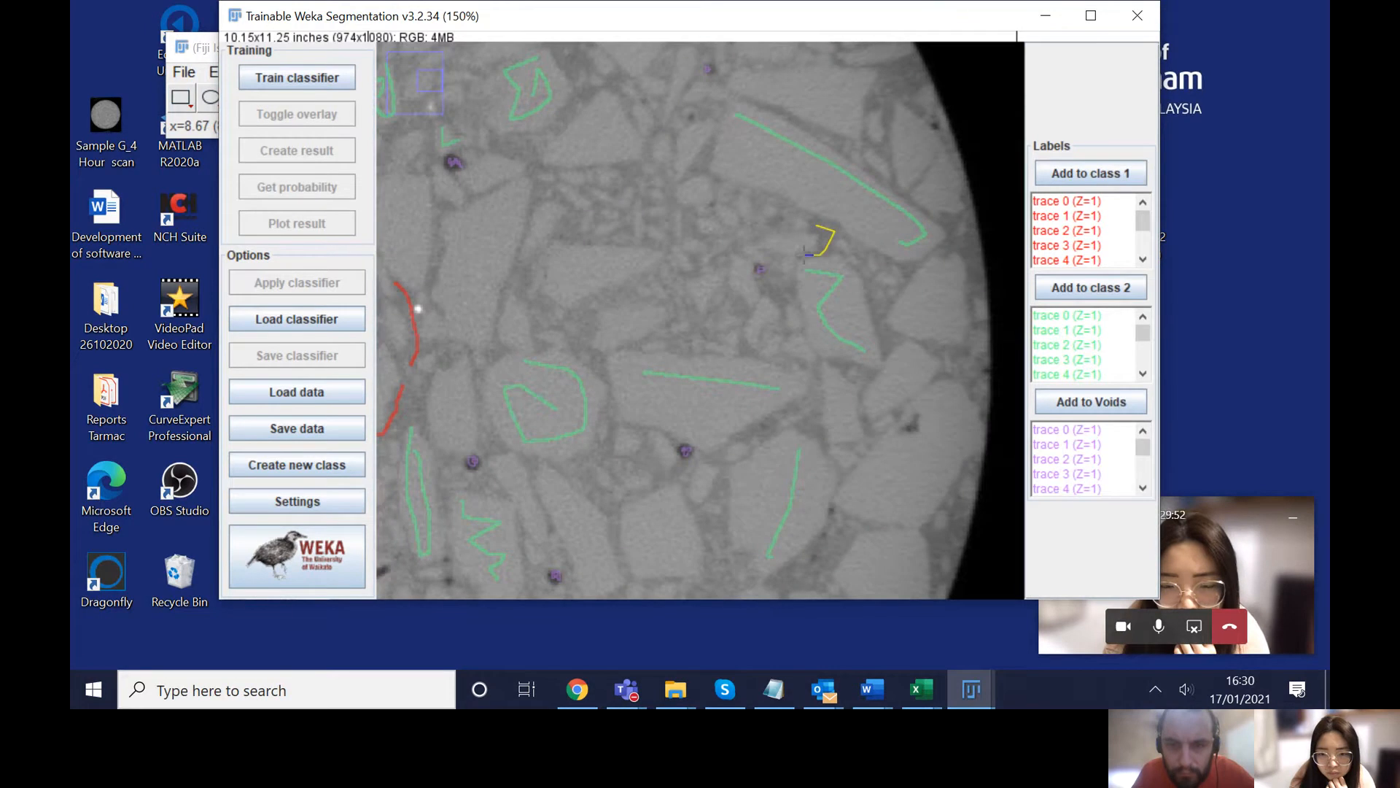
left_click(1092, 181)
left_click_drag(711, 138, 712, 133)
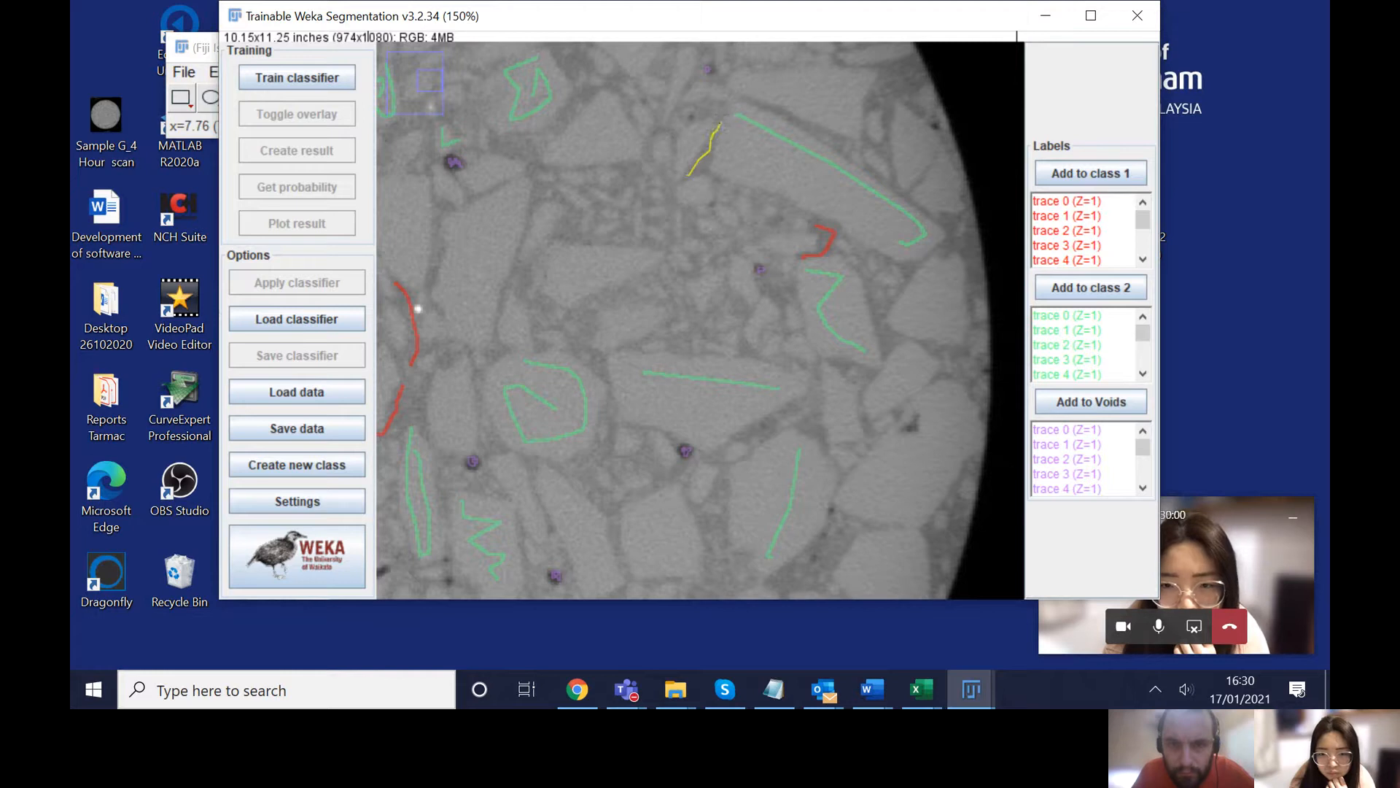
left_click(1108, 181)
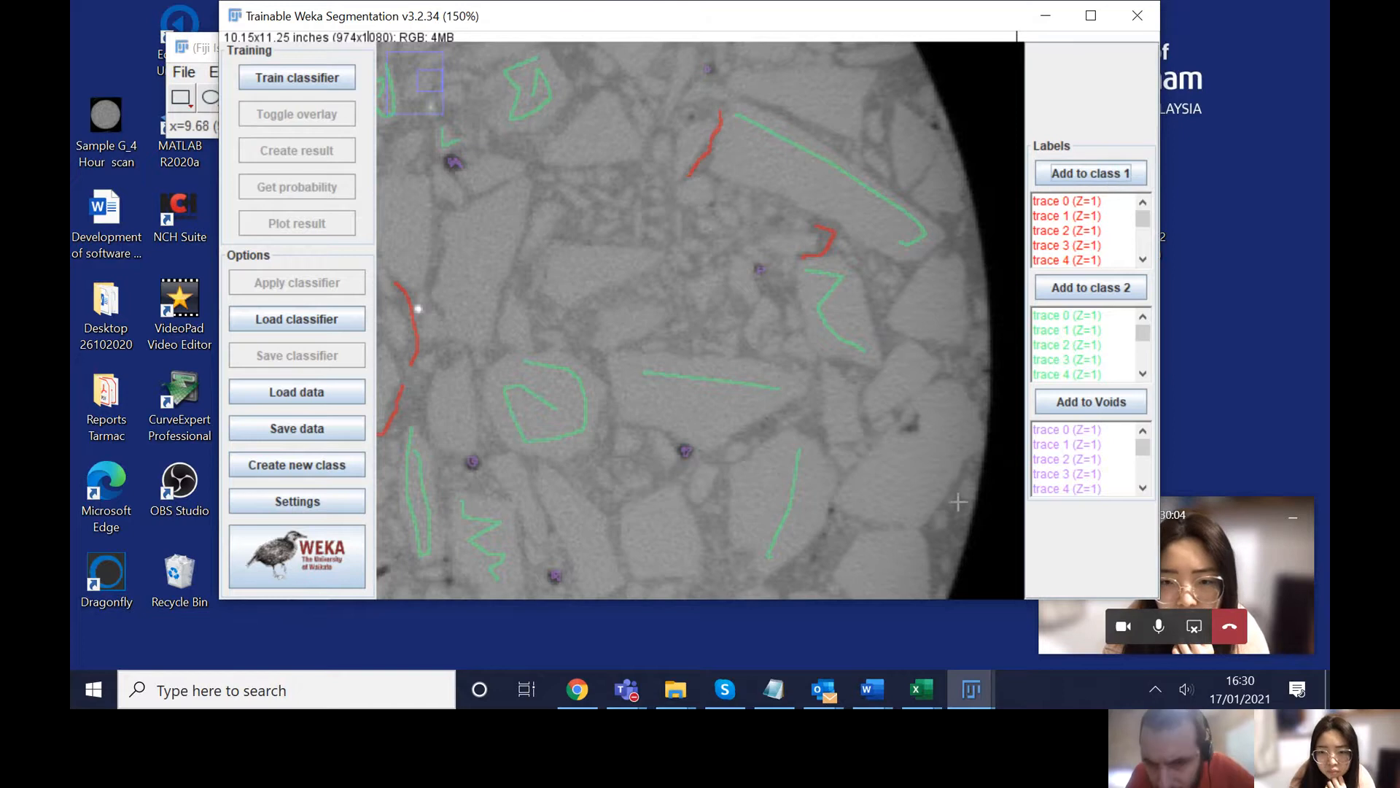
Step: Add class 1 traces for the binder strip at the right rim and the upright gap between the spiral-marked aggregate and its broad neighbour
left_click_drag(961, 503, 936, 552)
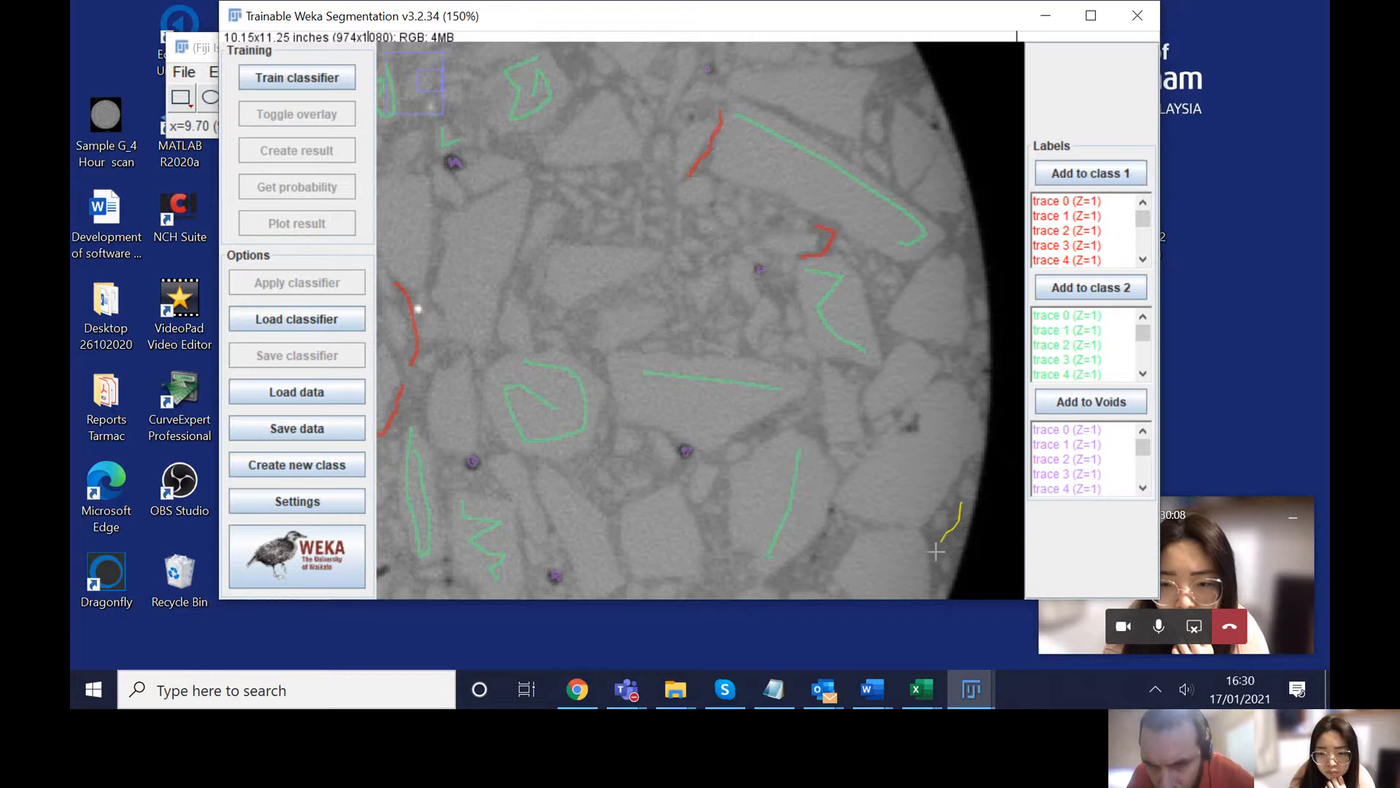
left_click(1108, 179)
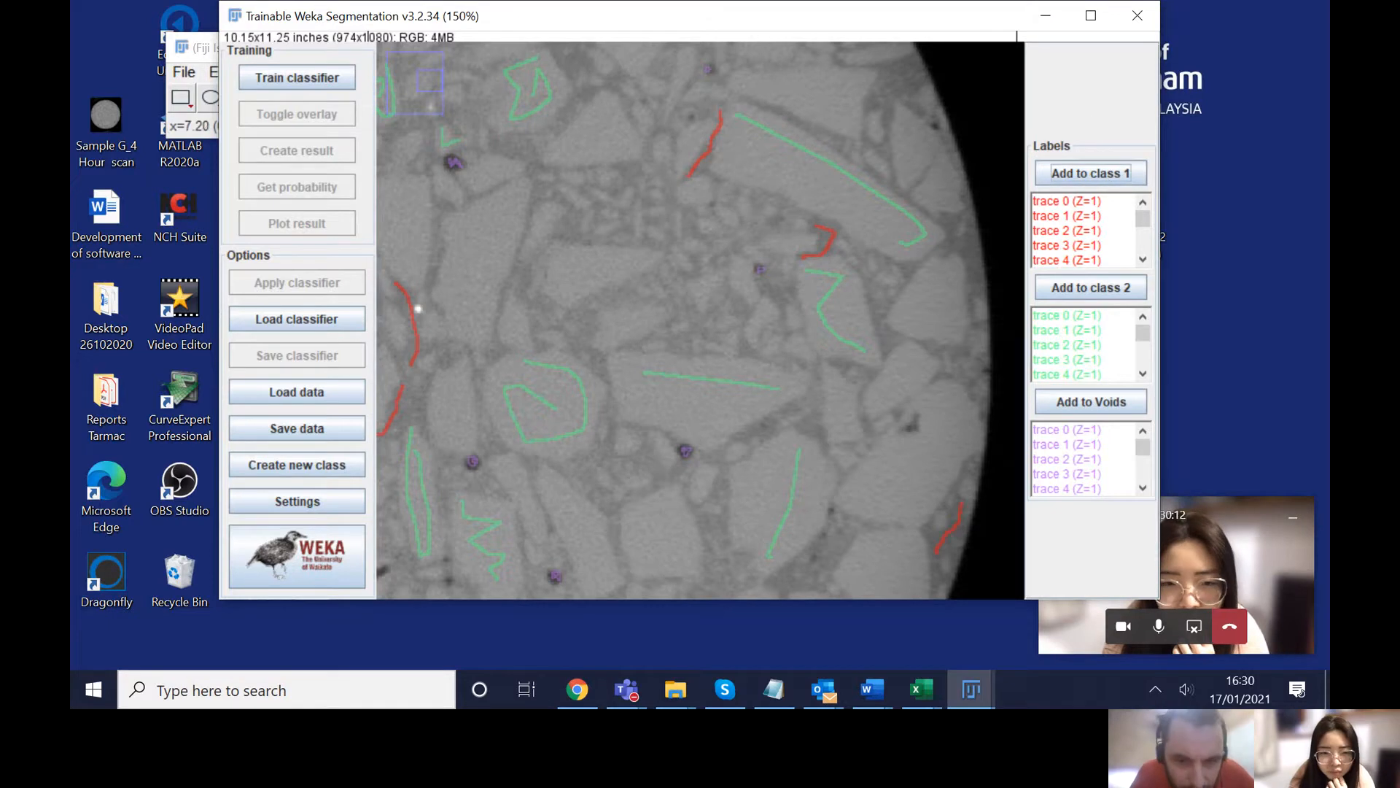
left_click(605, 439)
left_click_drag(605, 439, 605, 357)
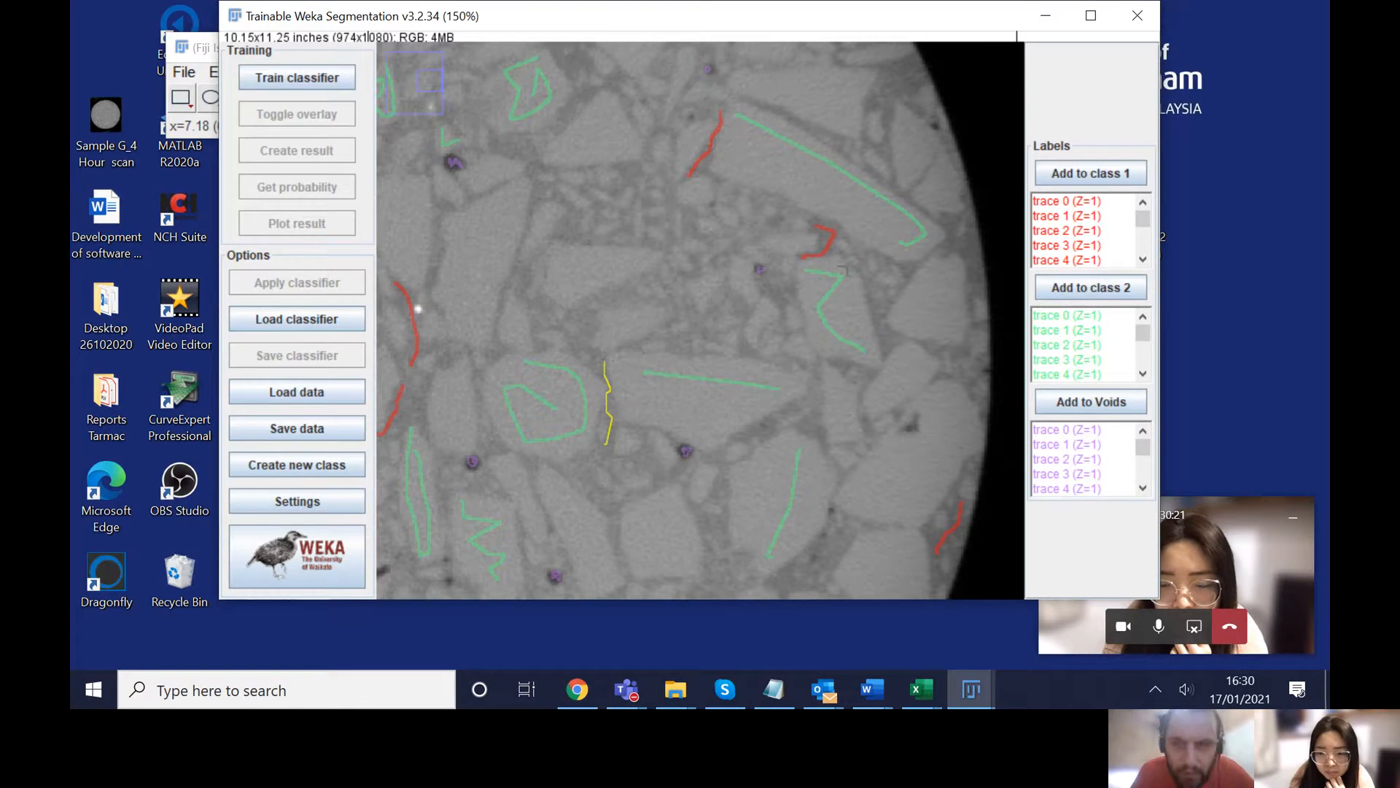
left_click(1105, 175)
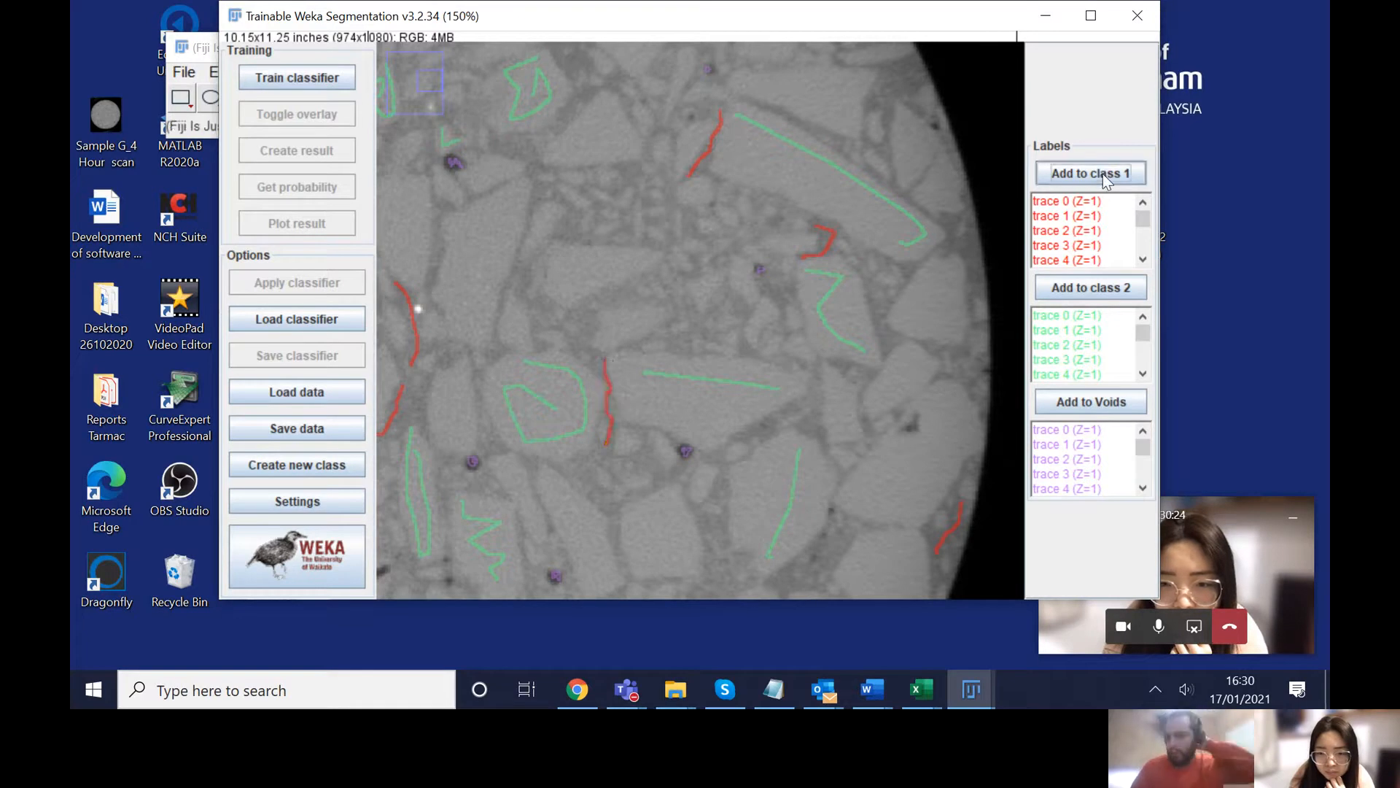
Step: Trace the binder above the large void at the bottom rim and the strip under the big aggregate further up, adding both to class 1
key("minus")
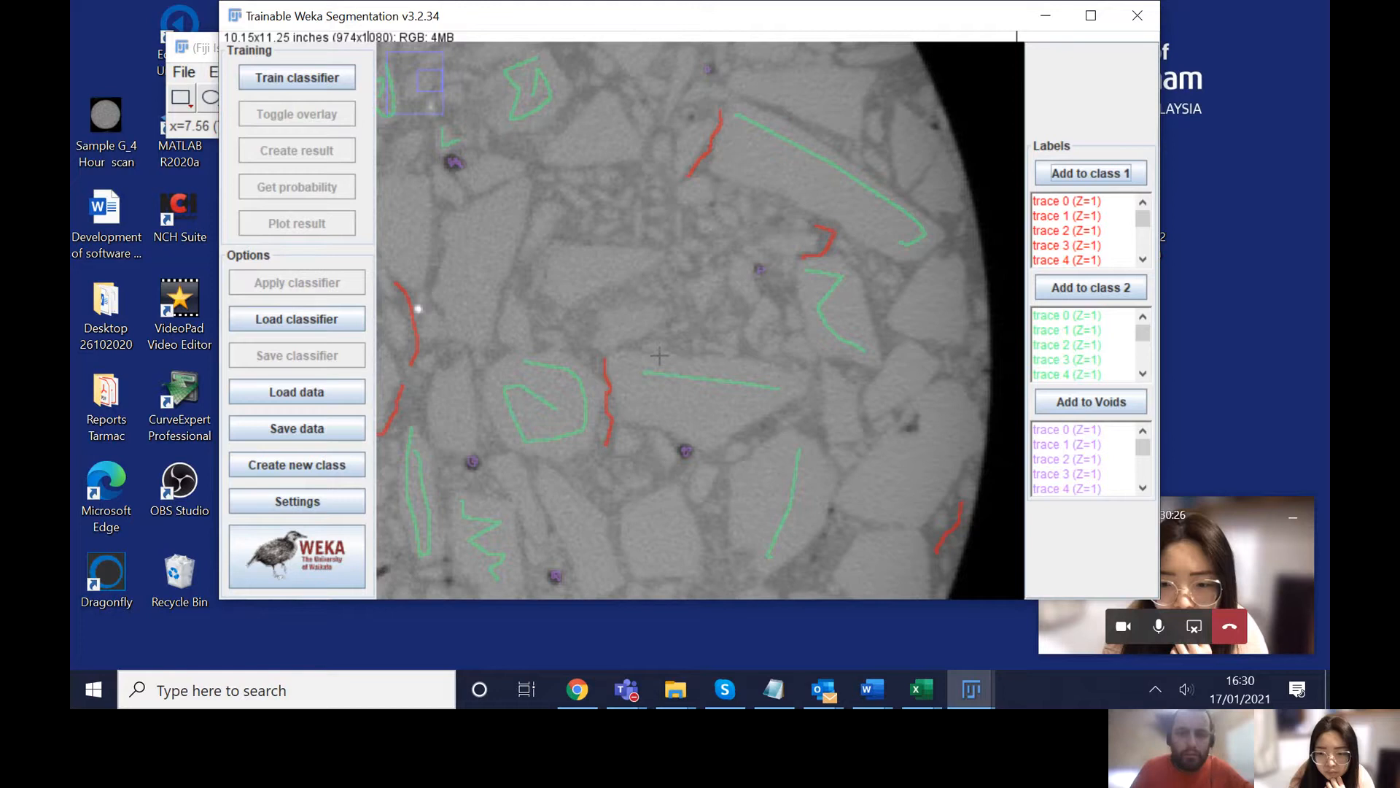
key("minus")
key("plus")
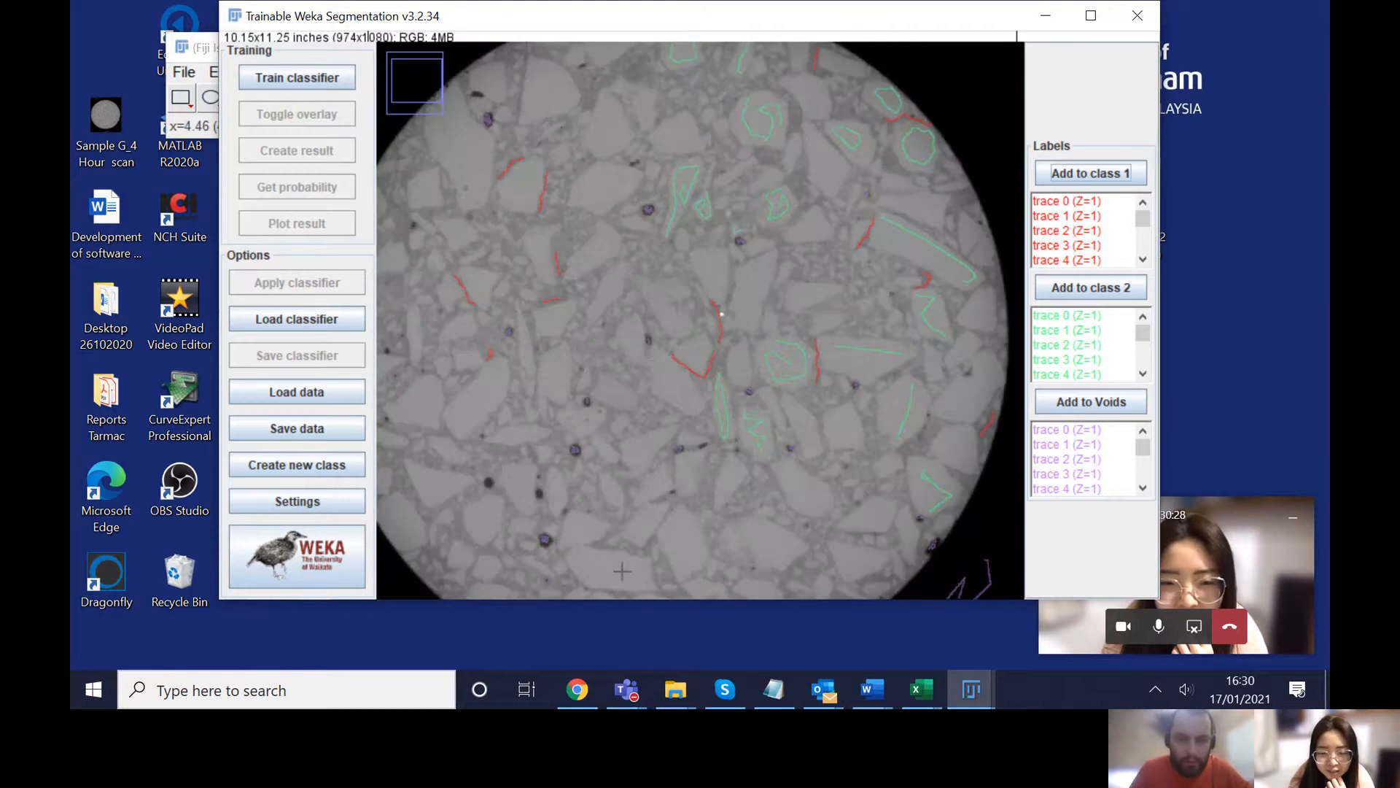
key("plus")
key("plus")
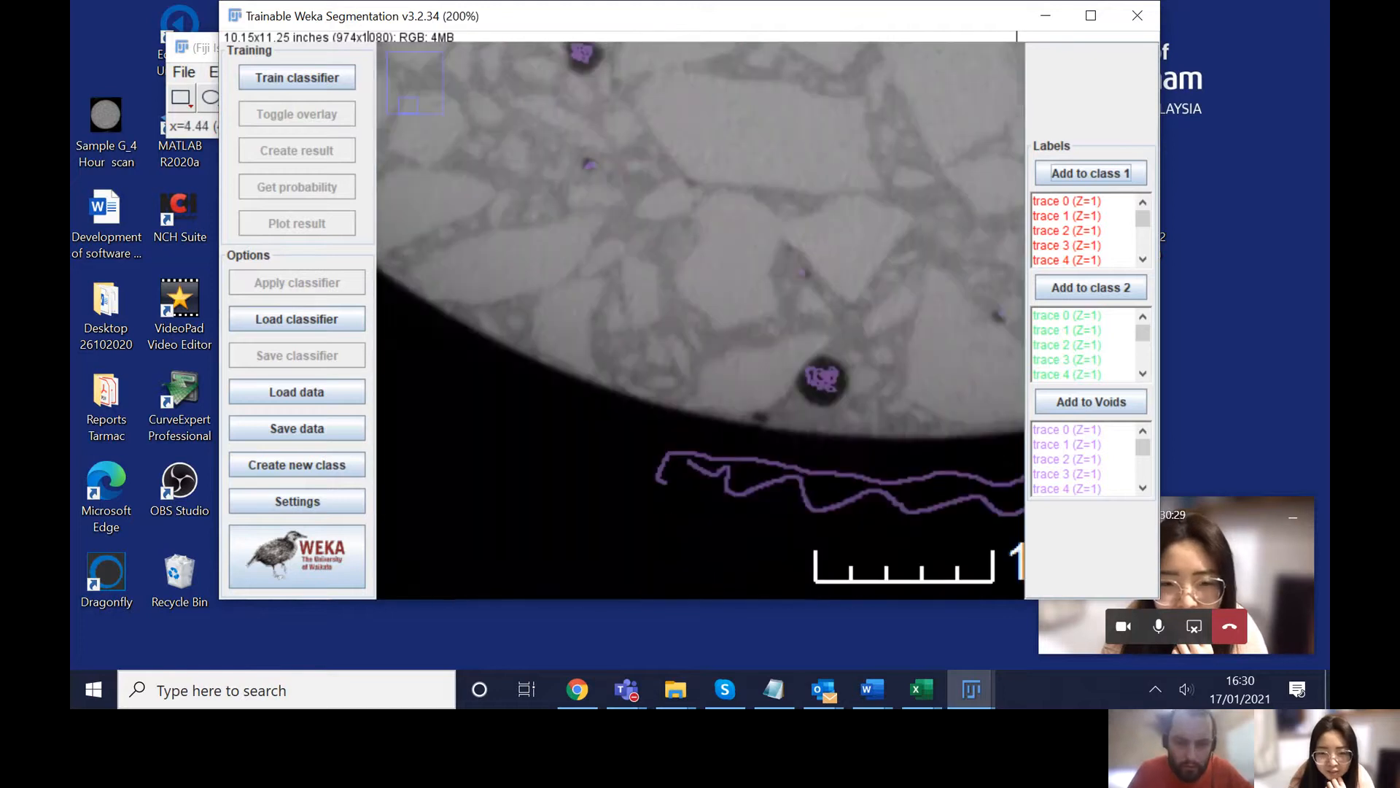
left_click(713, 350)
left_click_drag(742, 333, 767, 340)
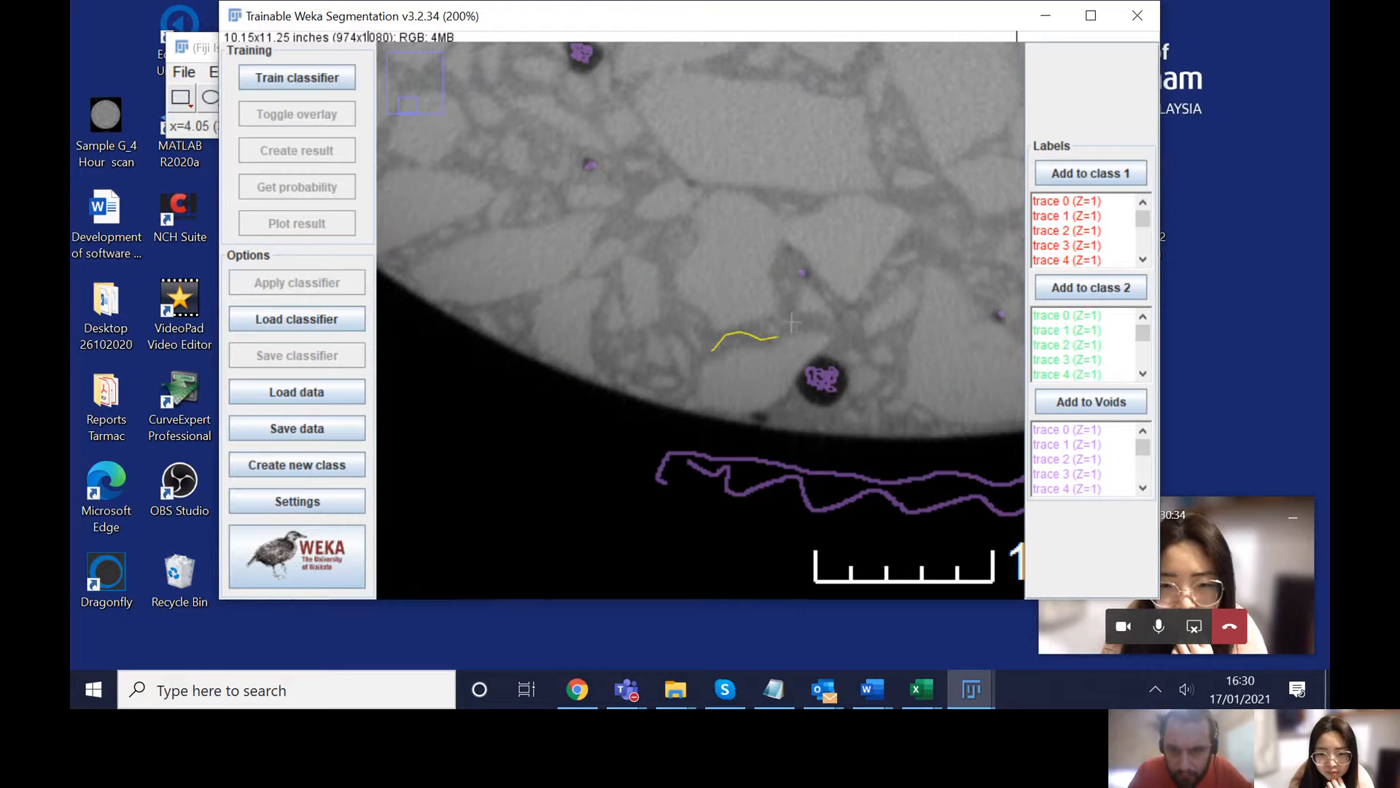
left_click_drag(789, 301, 791, 301)
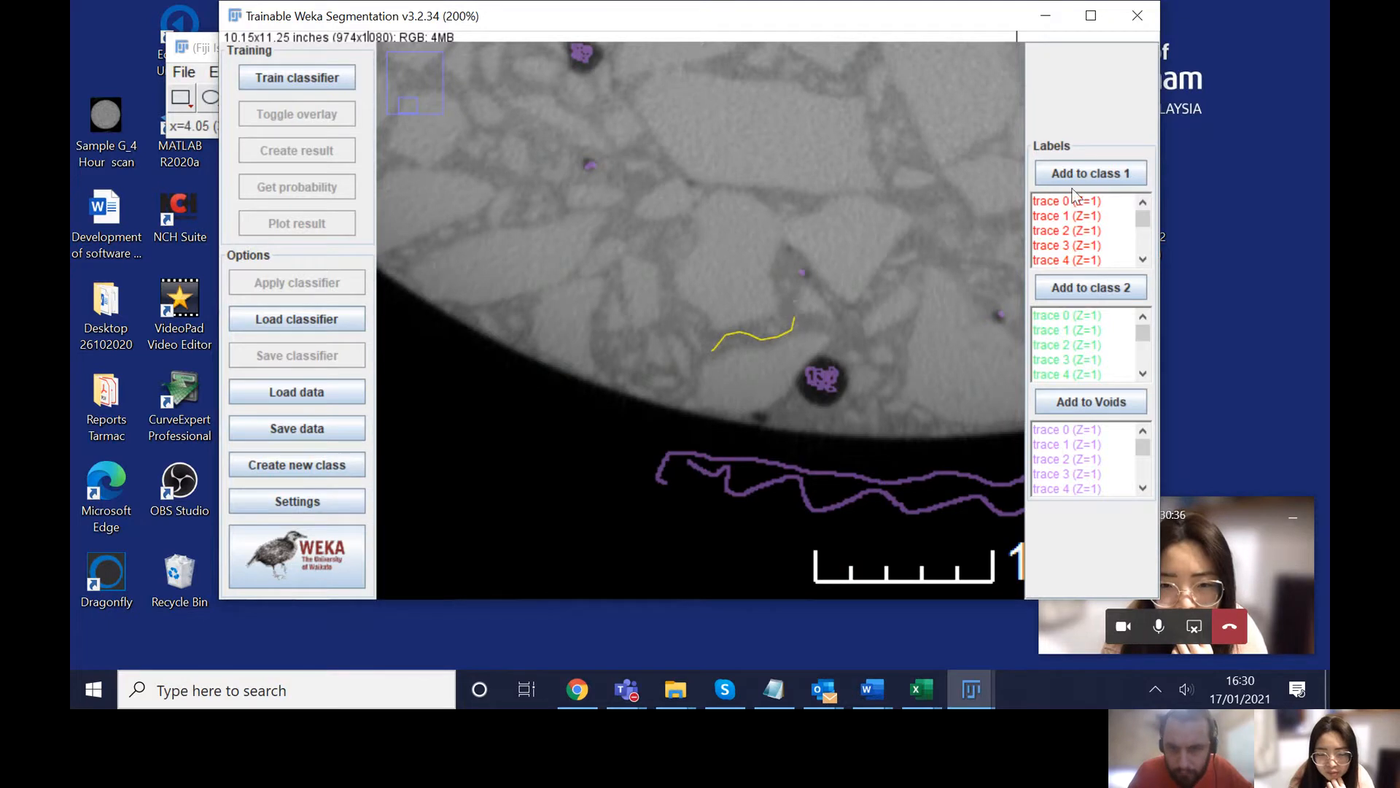
left_click(1111, 175)
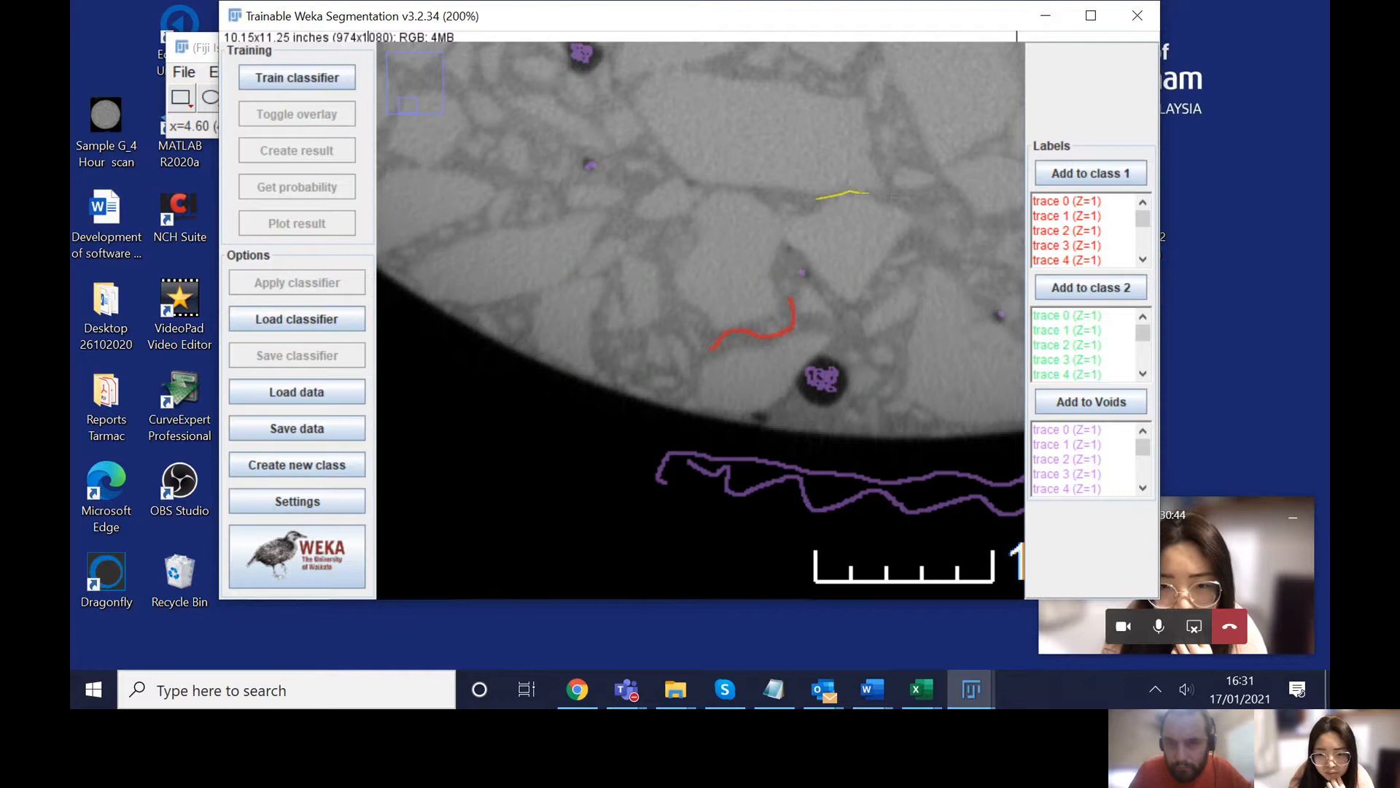
left_click_drag(868, 194, 916, 198)
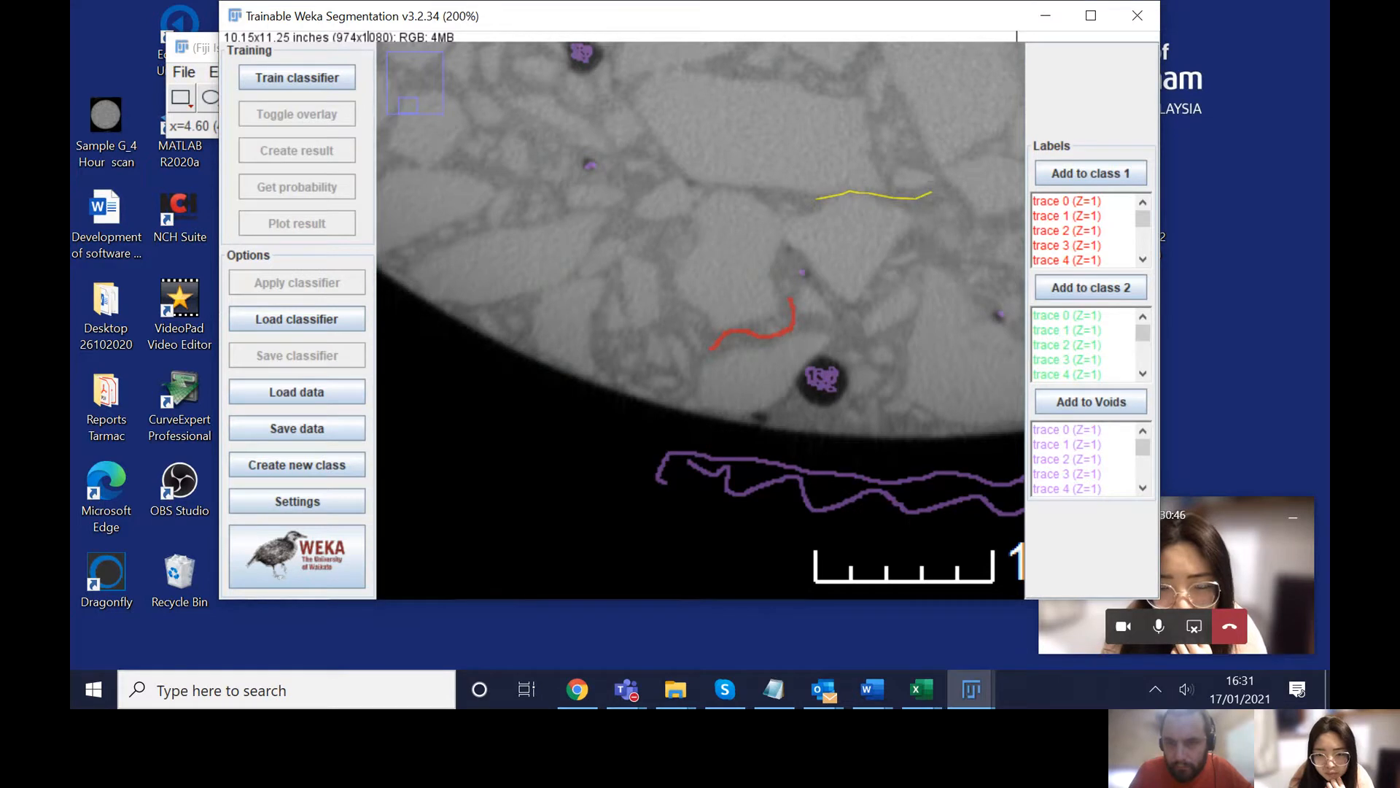
left_click(1094, 175)
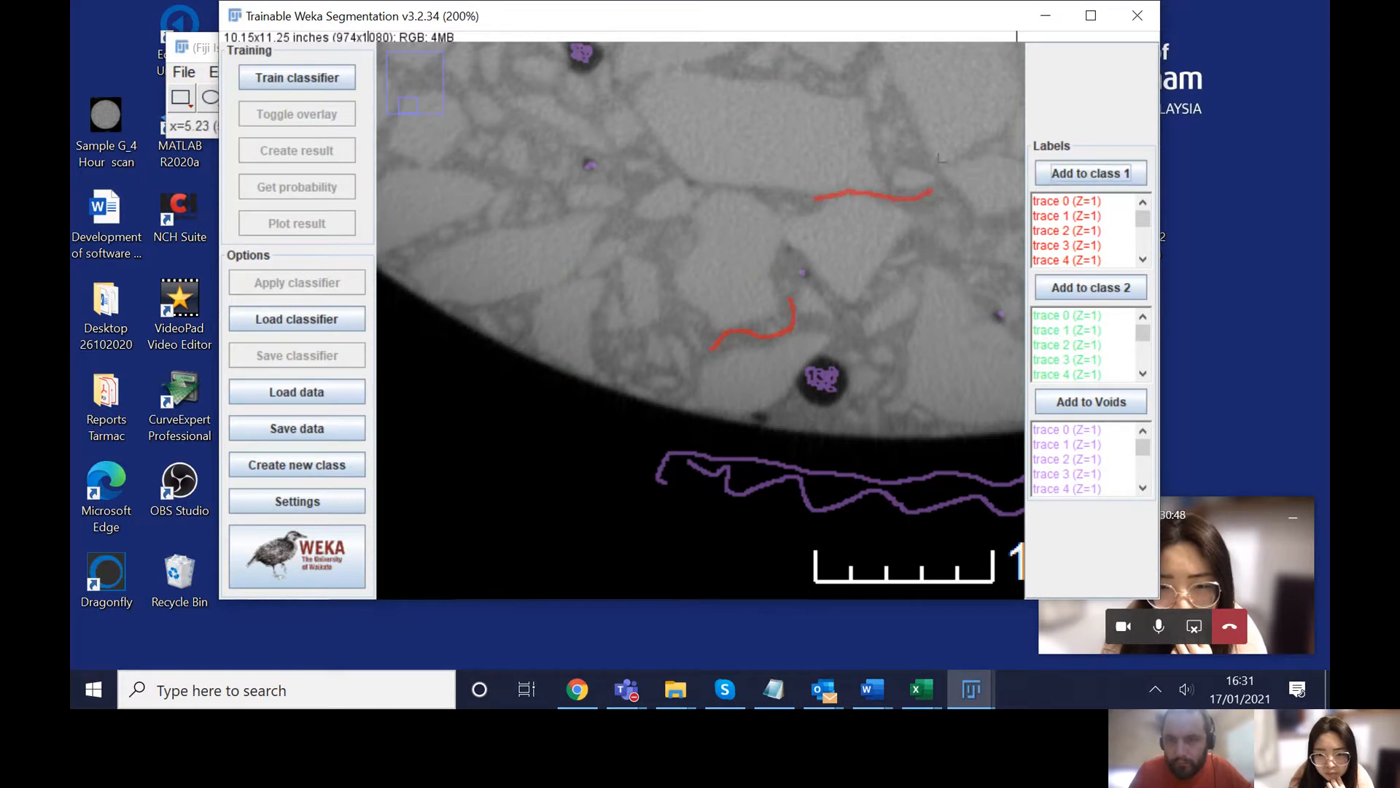
Step: Trace the binder gap along the upper side of the narrow upright outlined aggregate near the centre and add it to class 1
key("minus")
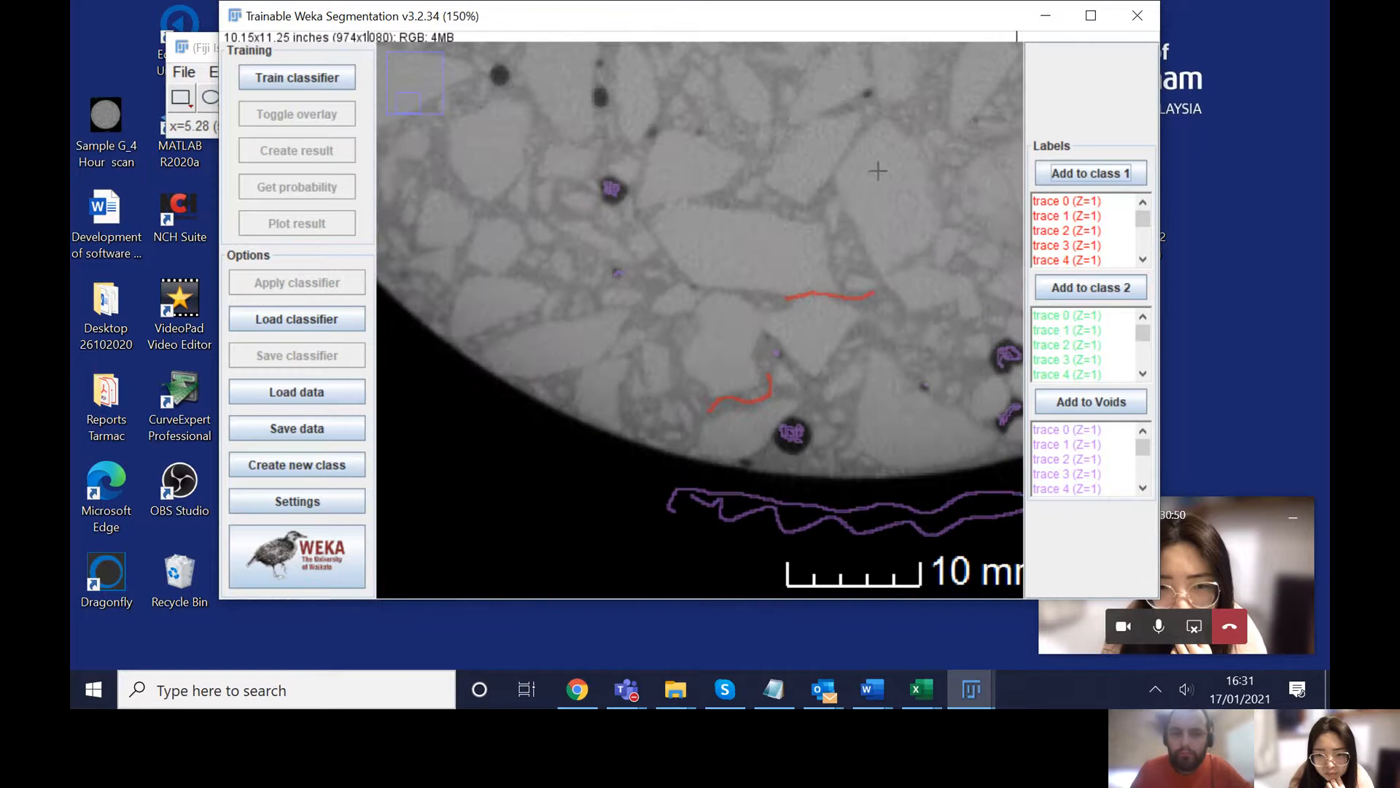
key("minus")
key("minus")
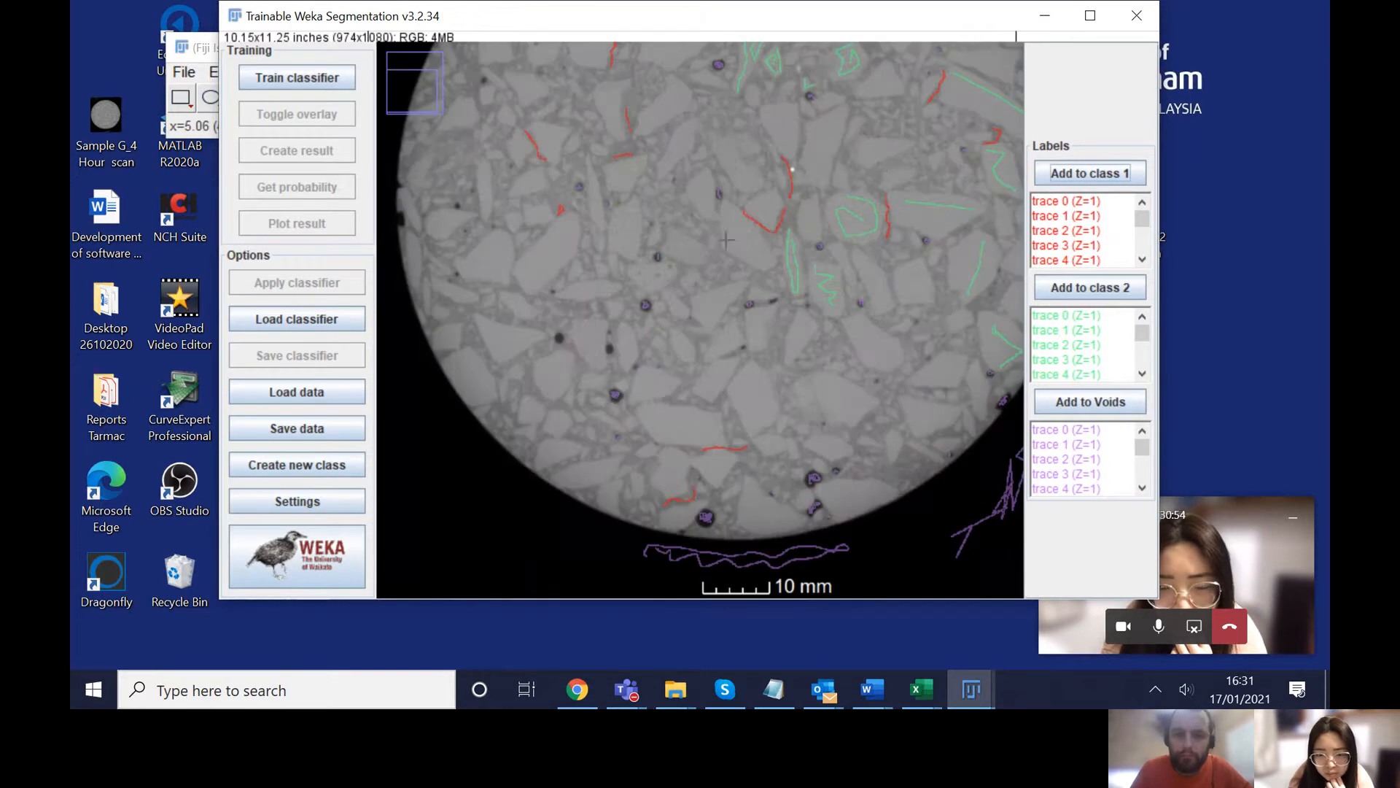
key("plus")
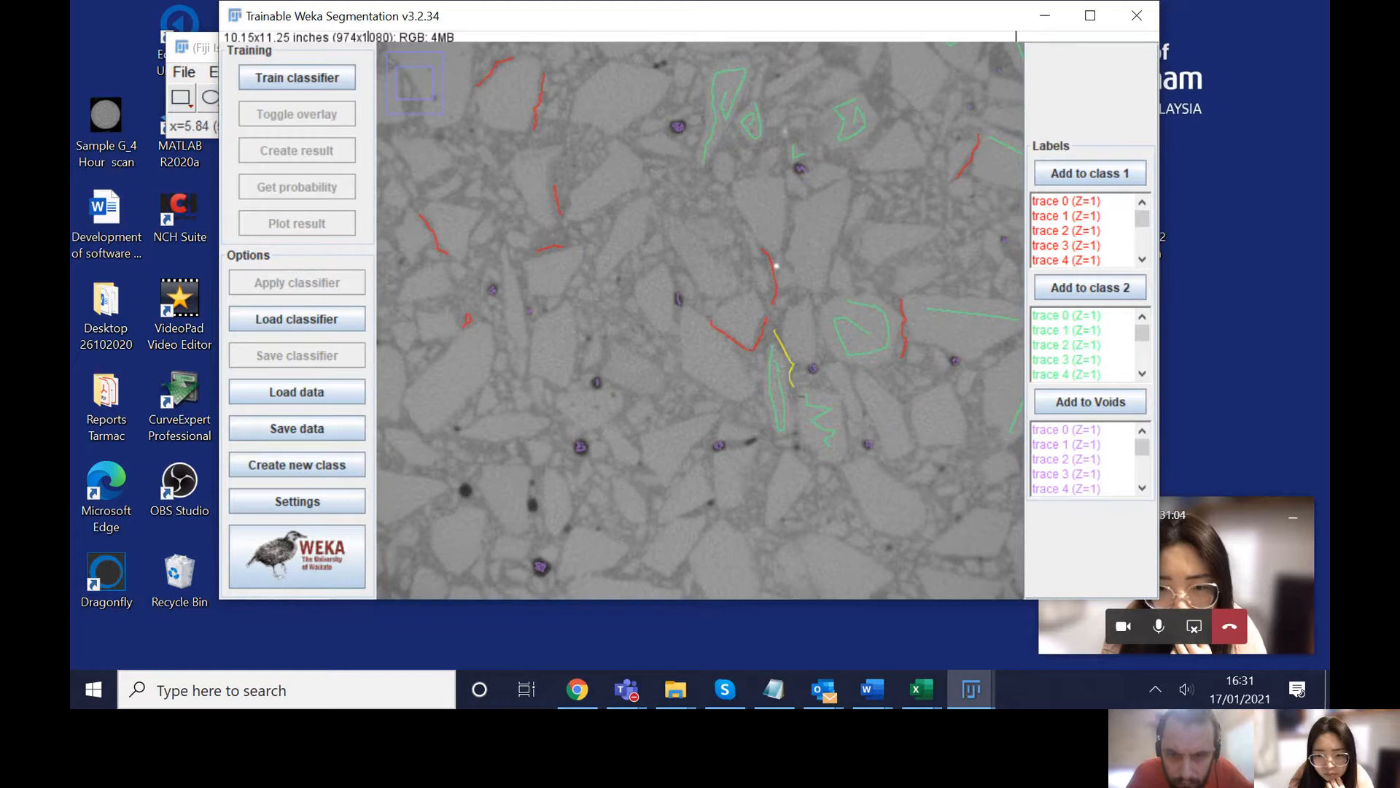
left_click(1105, 175)
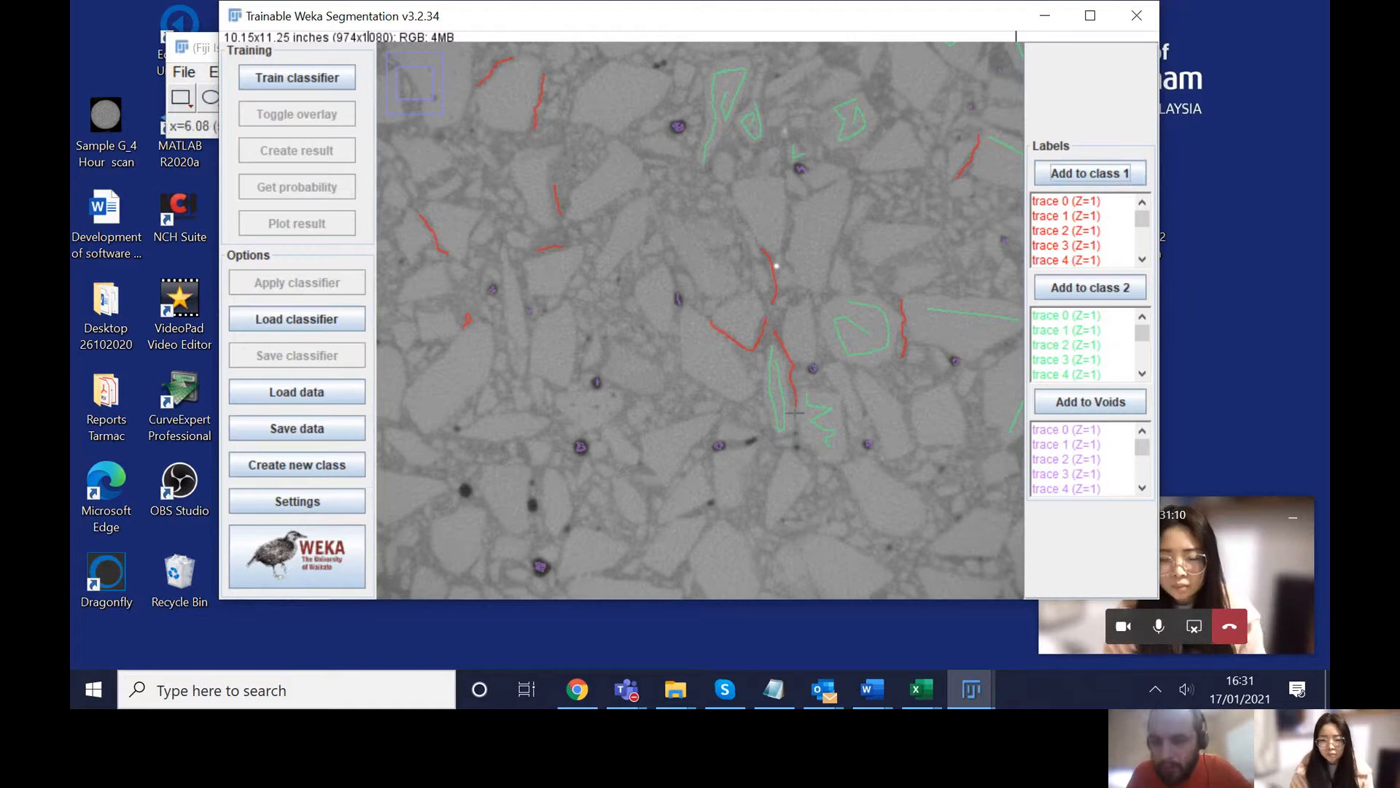
Step: Train the classifier on the labelled traces and rearrange the ImageJ and segmentation windows so the whole classified overlay can be seen
key("minus")
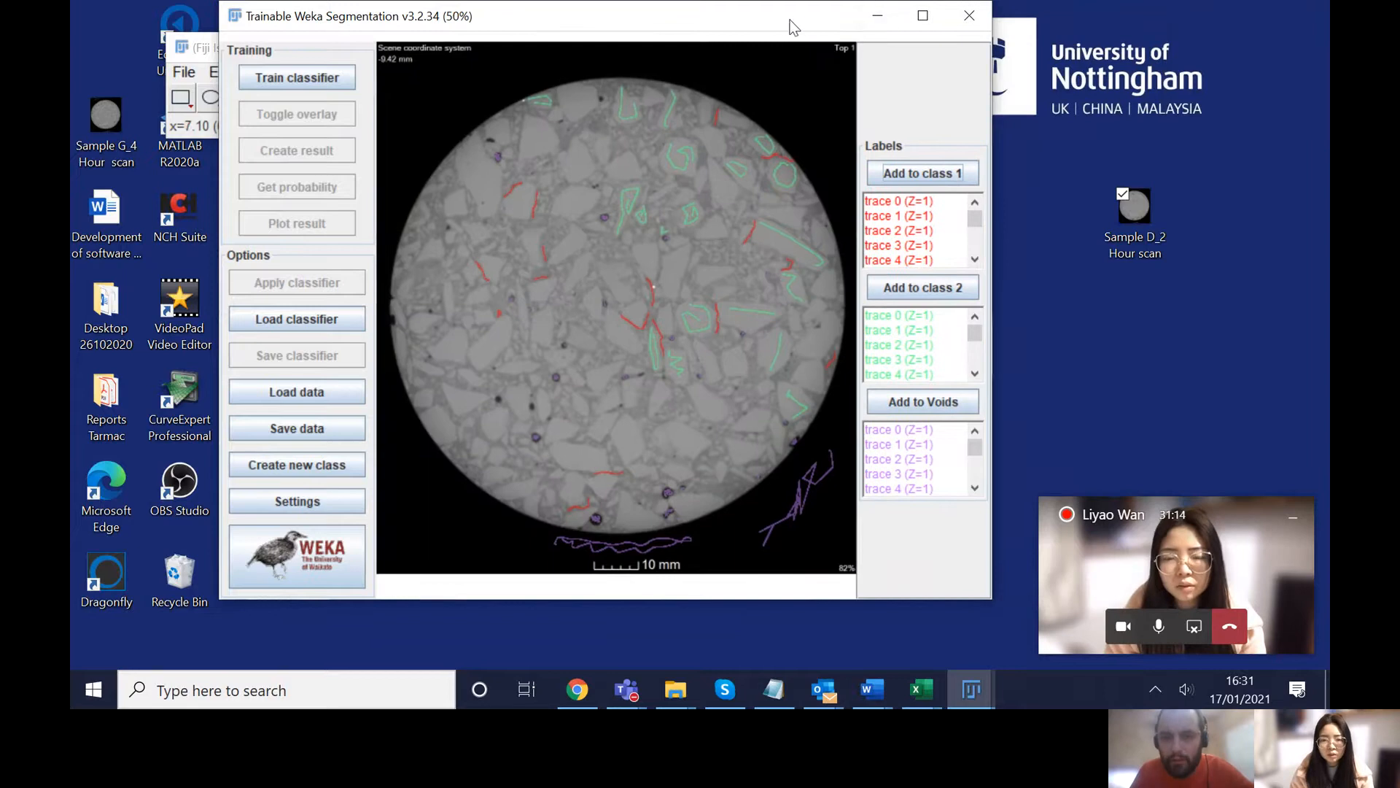
left_click_drag(812, 4, 897, 13)
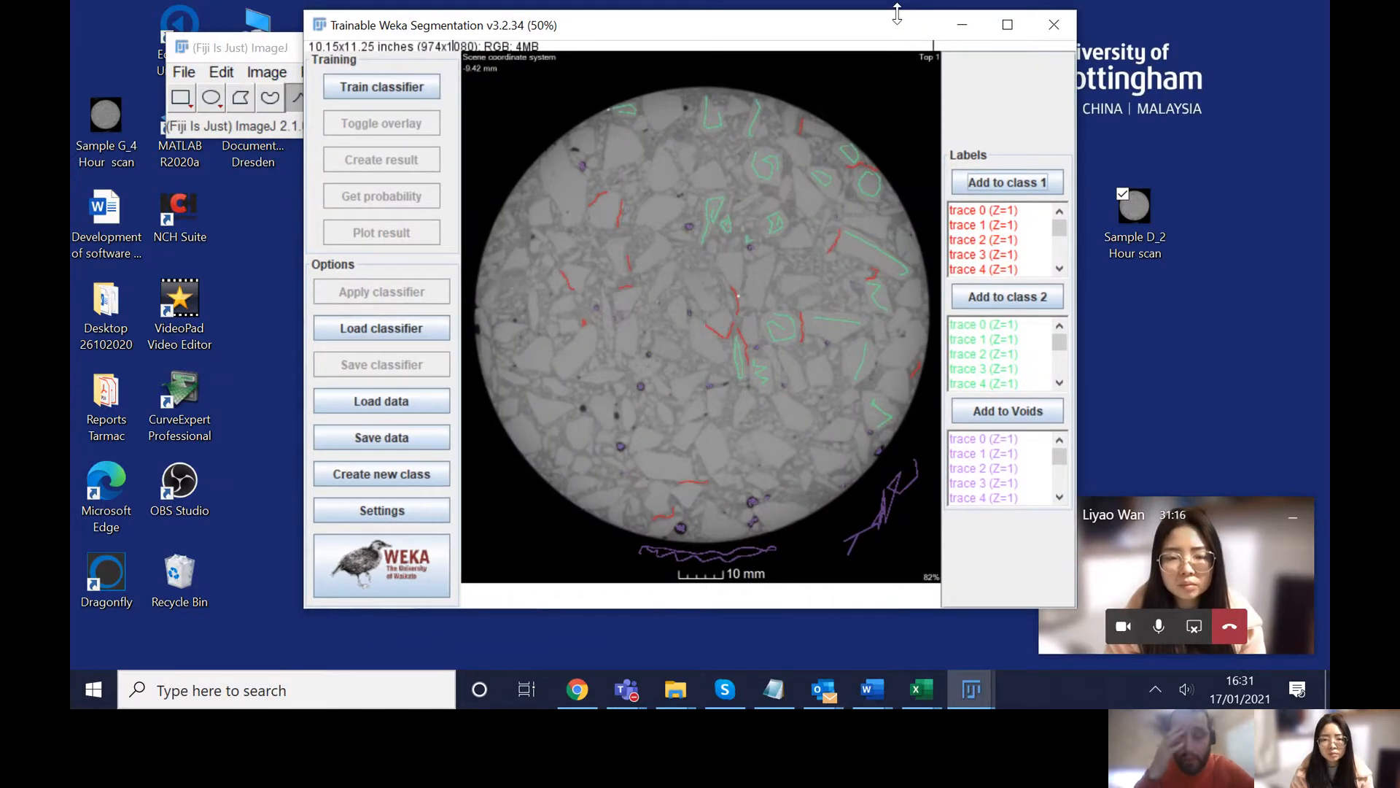
left_click(375, 90)
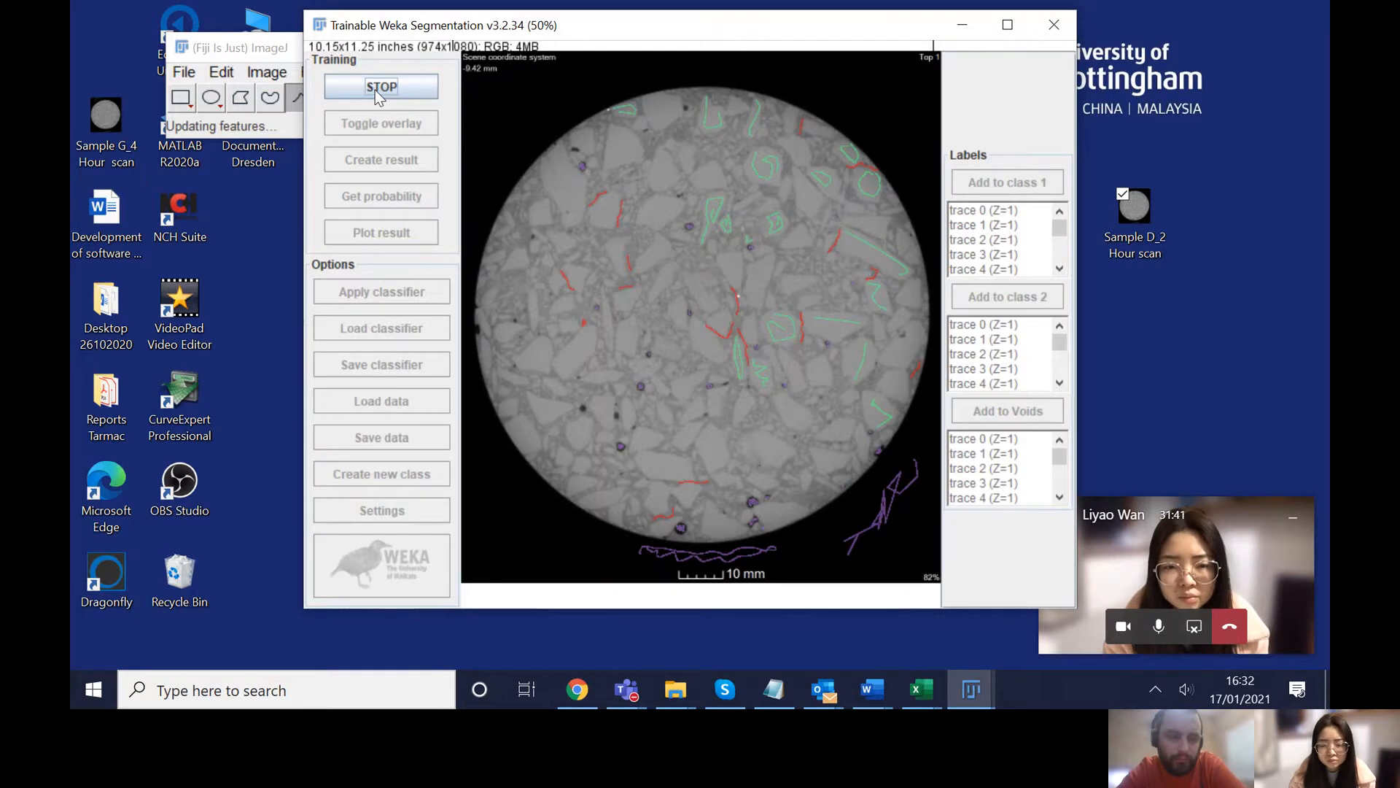
left_click(255, 48)
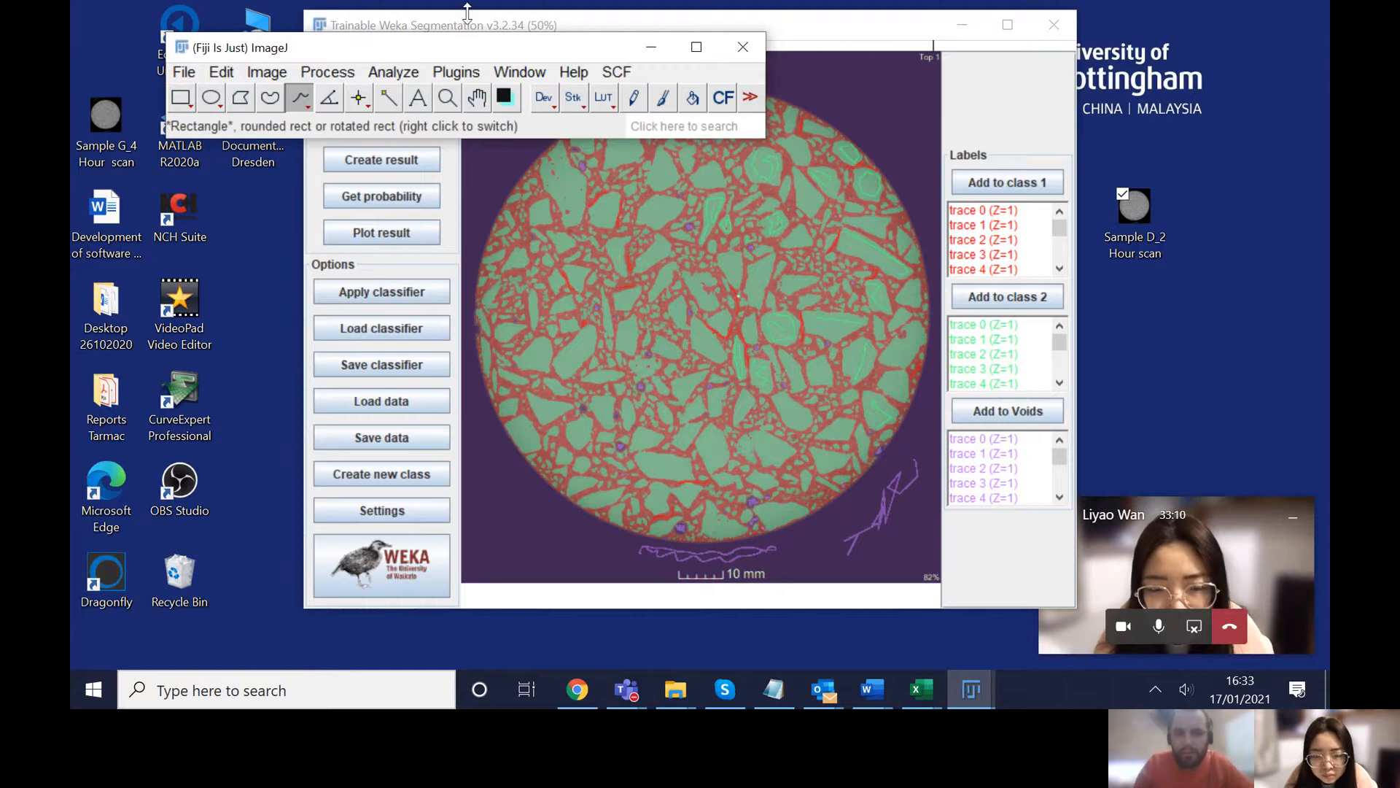
left_click_drag(497, 46, 403, 35)
left_click_drag(812, 22, 834, 19)
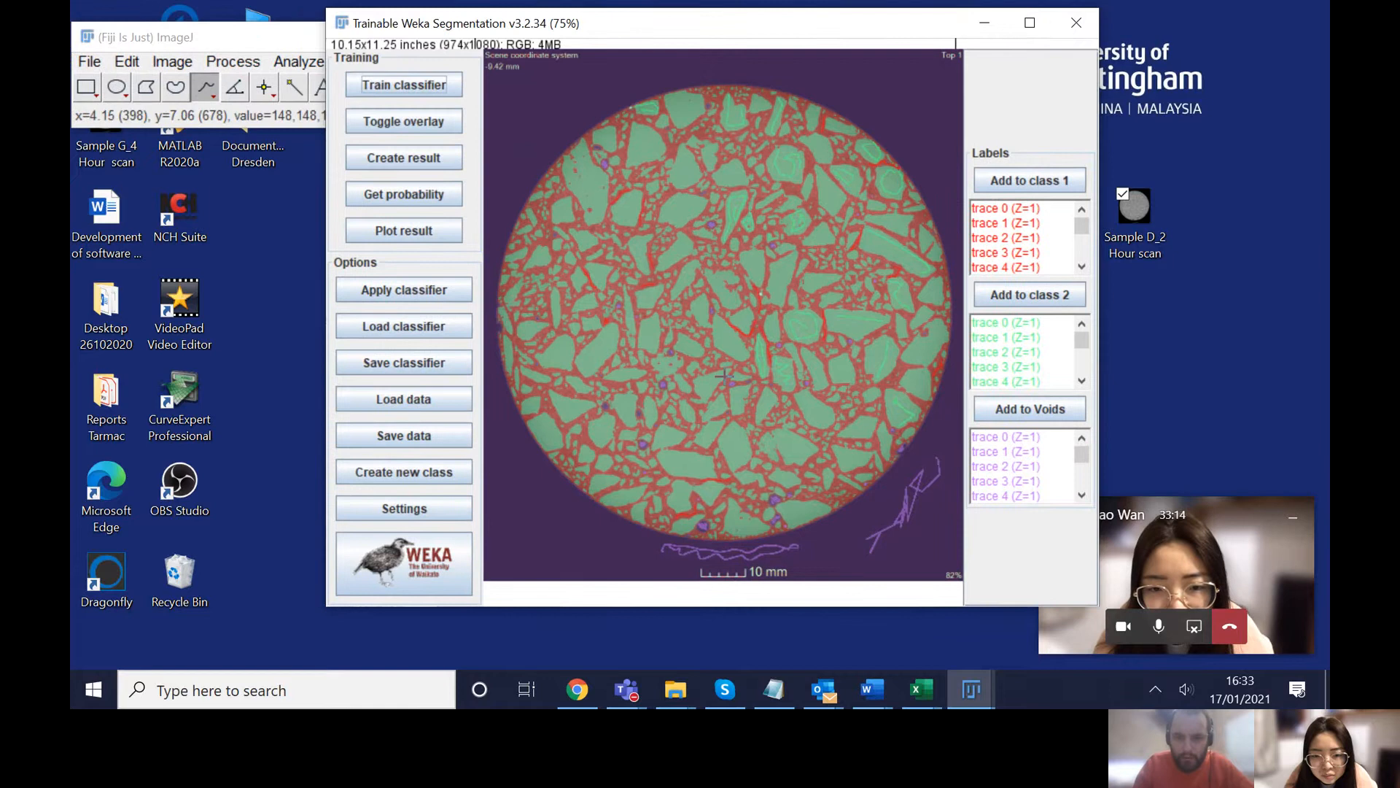
Step: Add short class 1 traces for the binder beside and below the narrow central void and at the upper end of the central binder trace
scroll(723, 376, "up", 2)
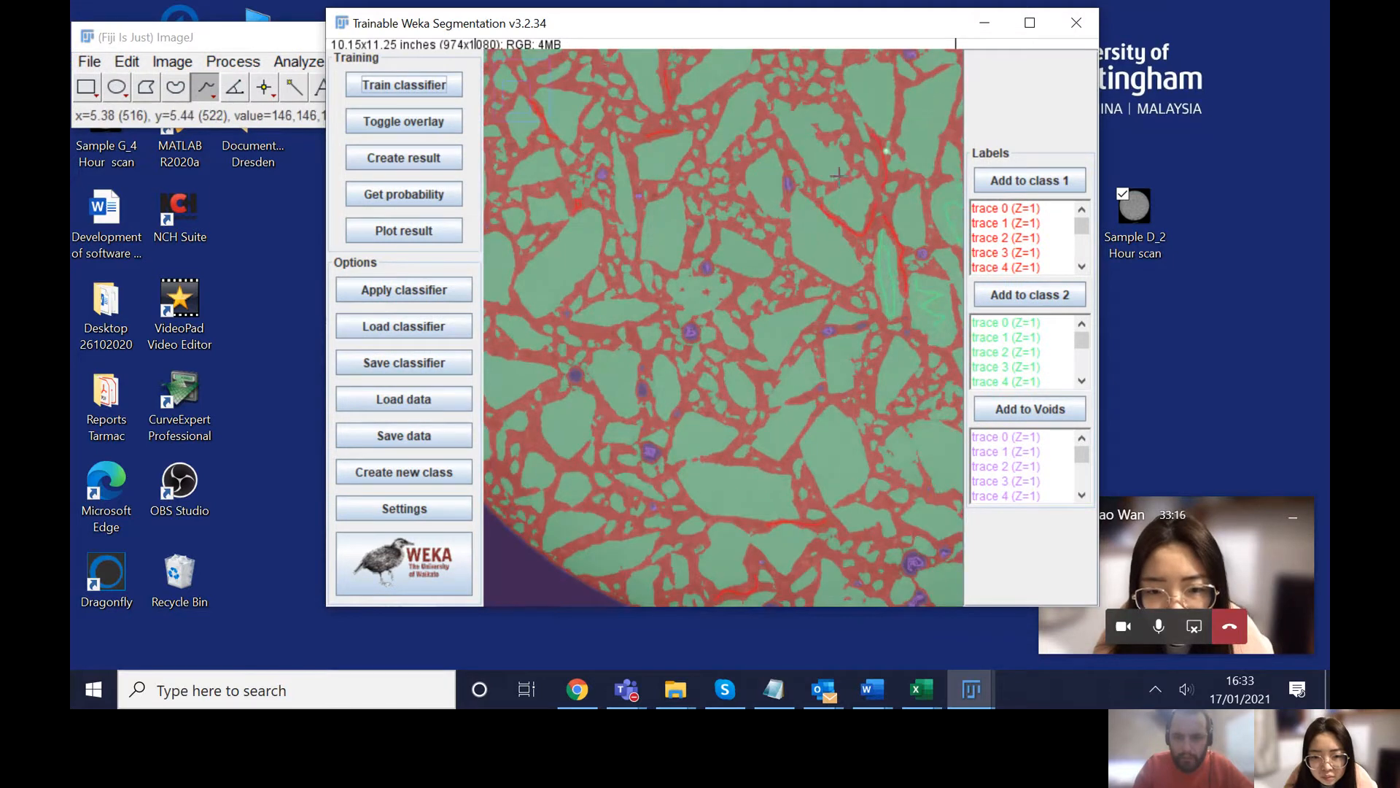
scroll(838, 178, "up", 1)
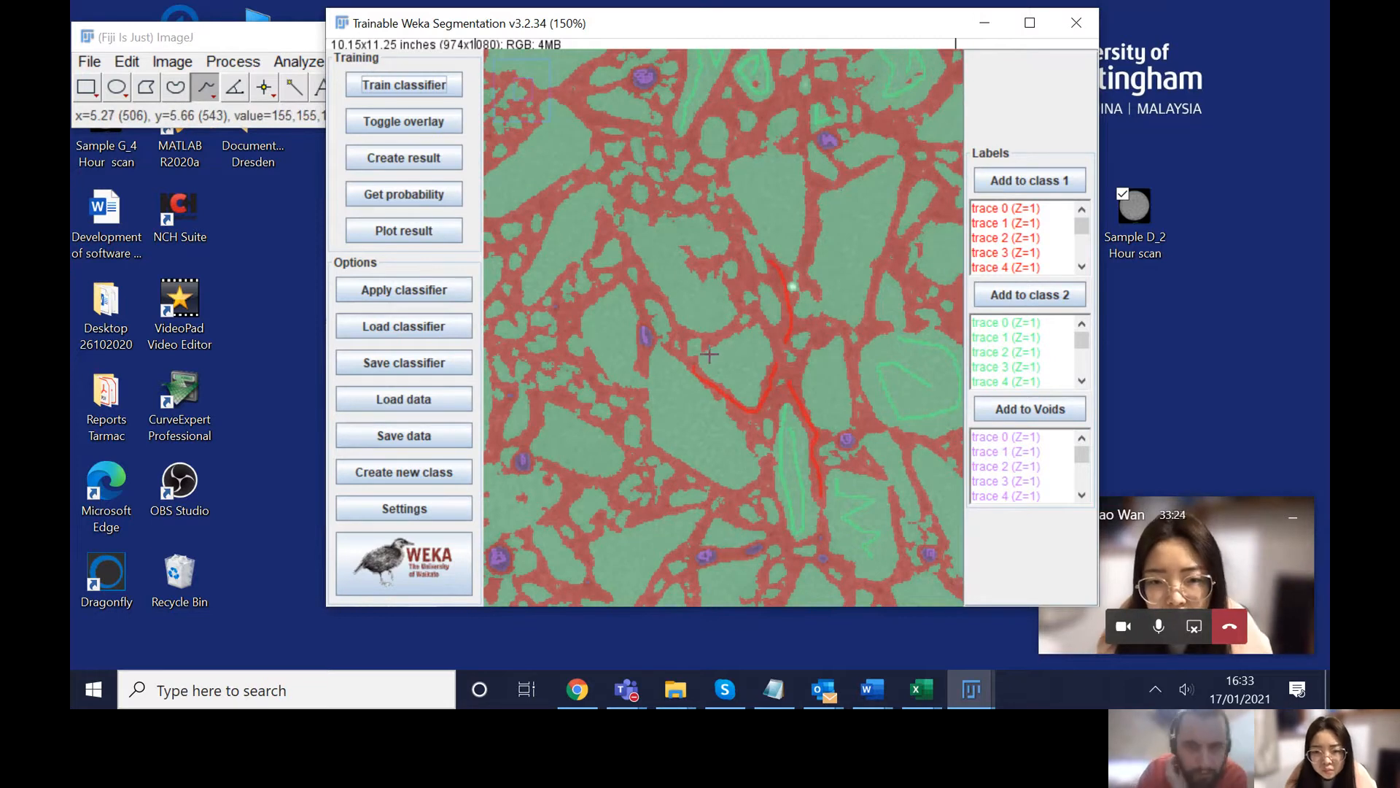
left_click(1003, 191)
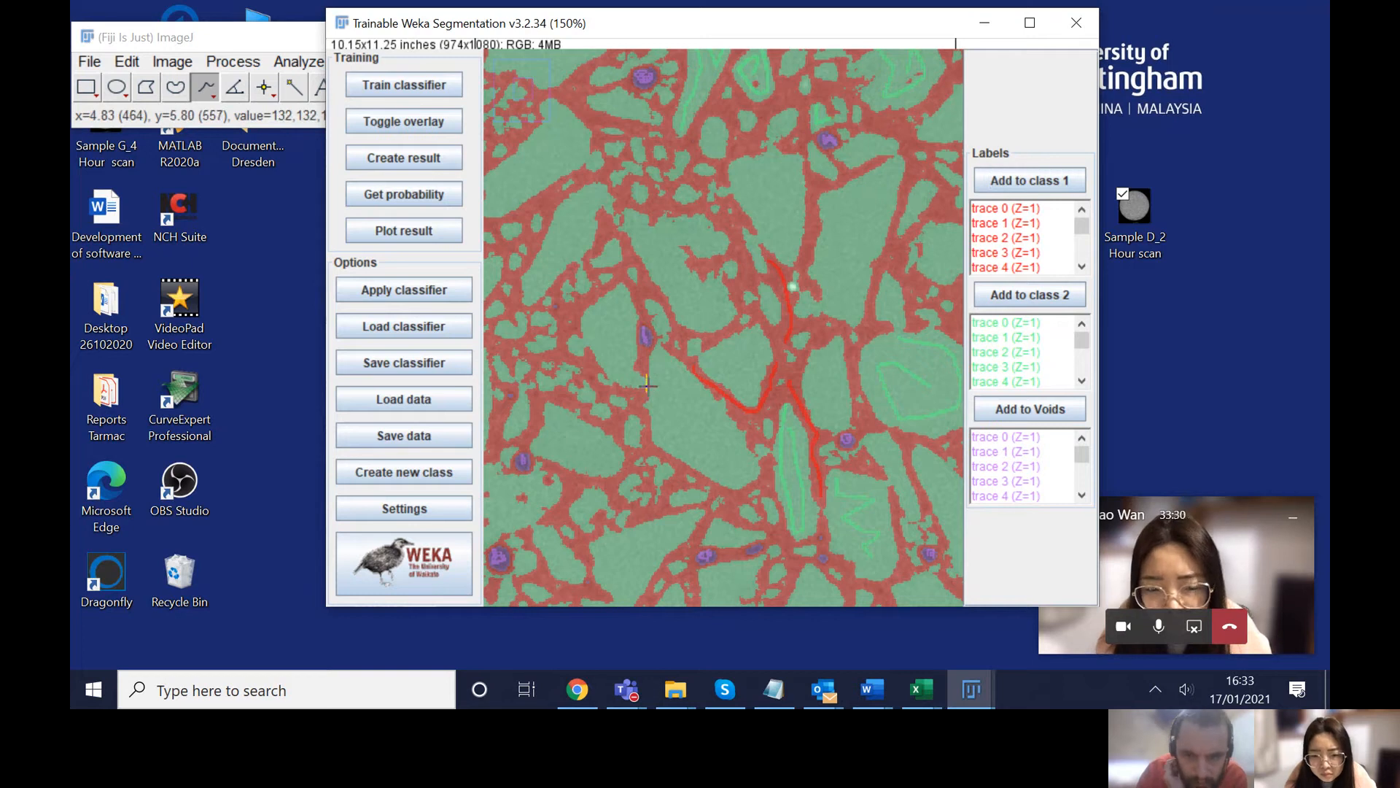
left_click(1005, 187)
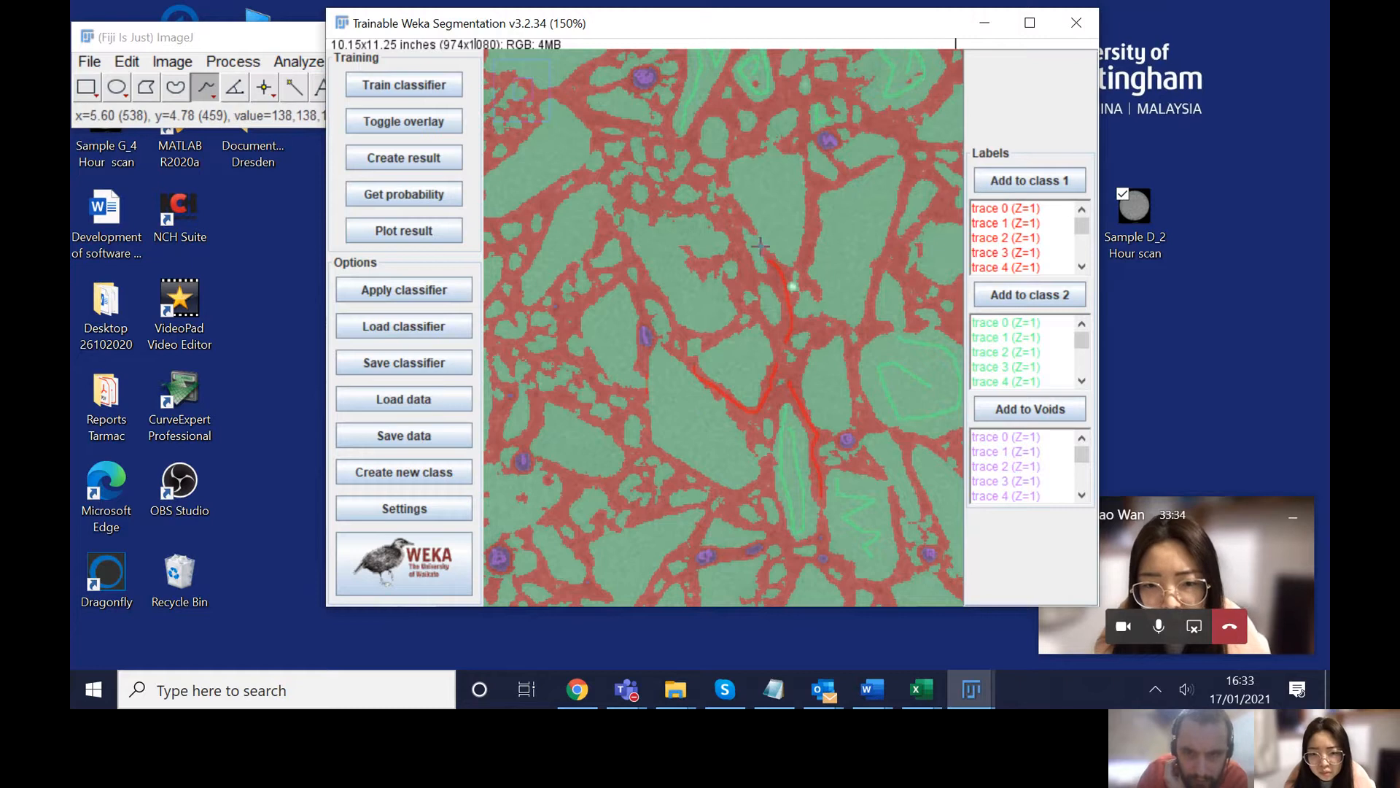
left_click(1011, 185)
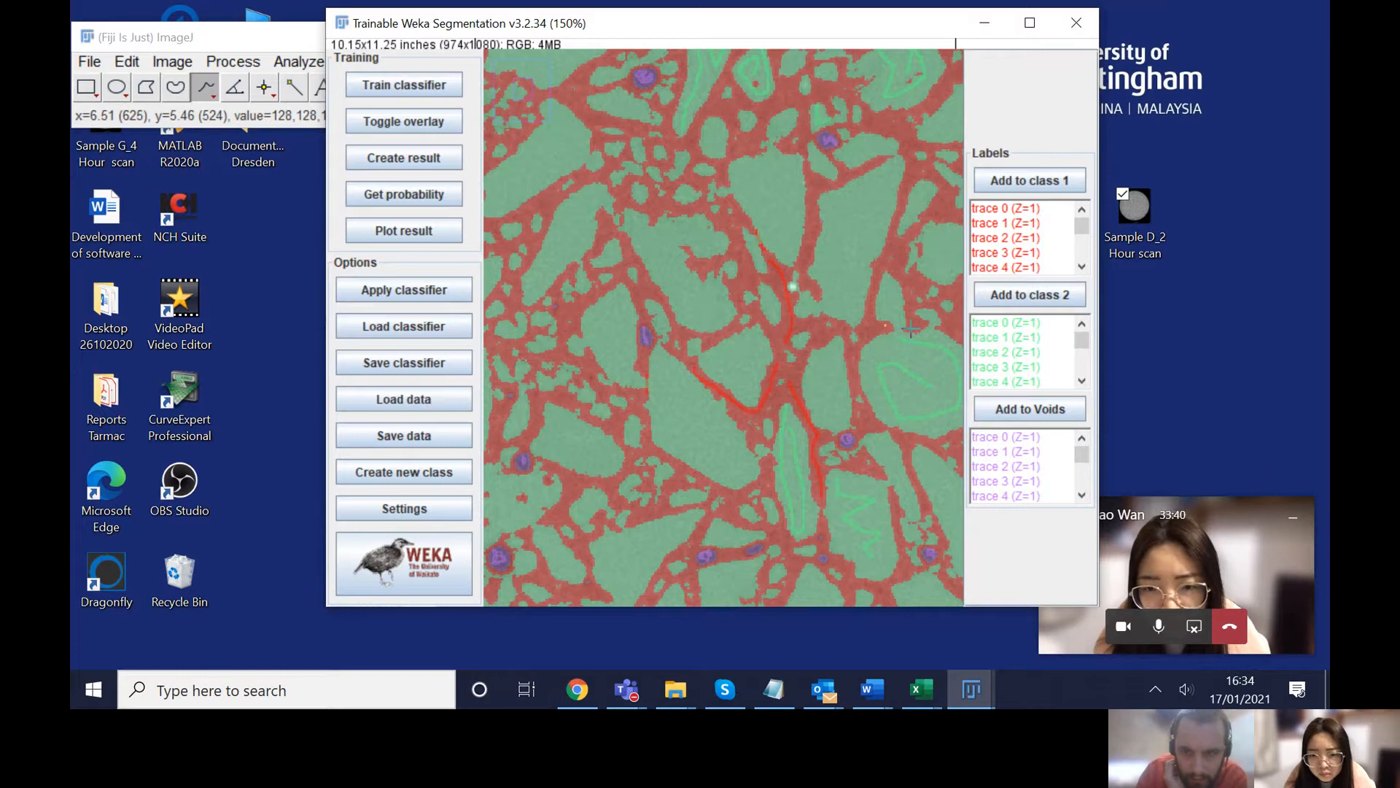
Step: Add class 1 traces for the binder strip above the round spiral-marked aggregate and the edge of the large aggregate further up left
left_click(1021, 186)
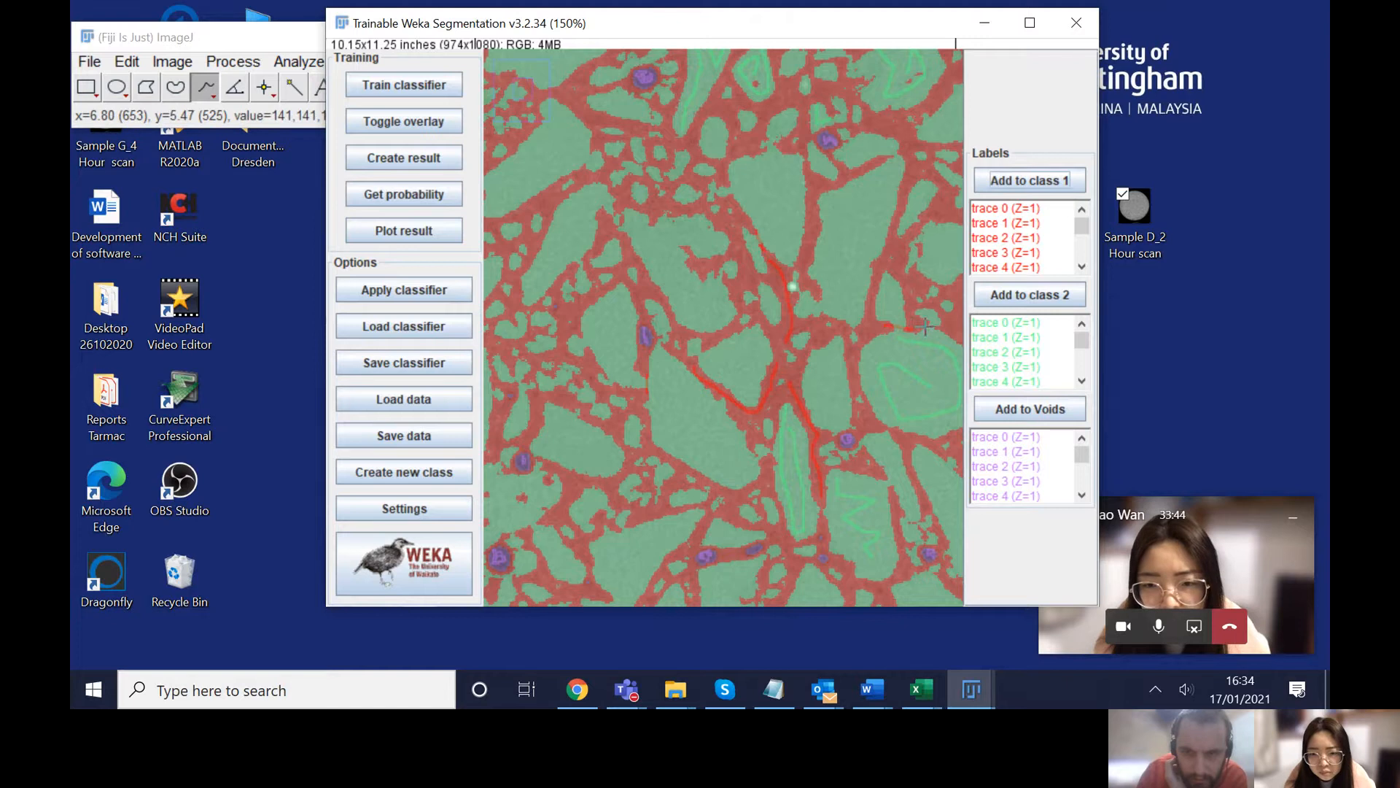
left_click(1025, 180)
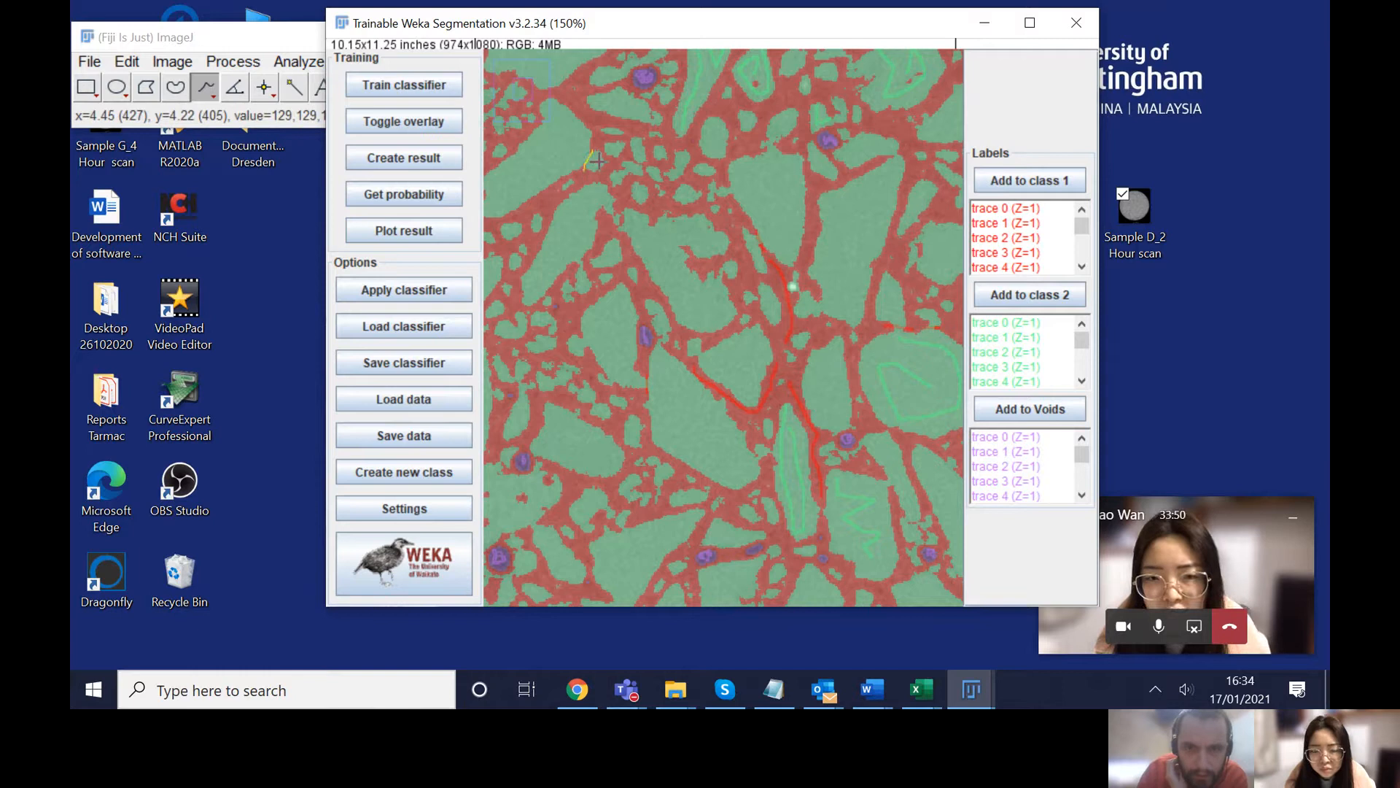
left_click(1018, 180)
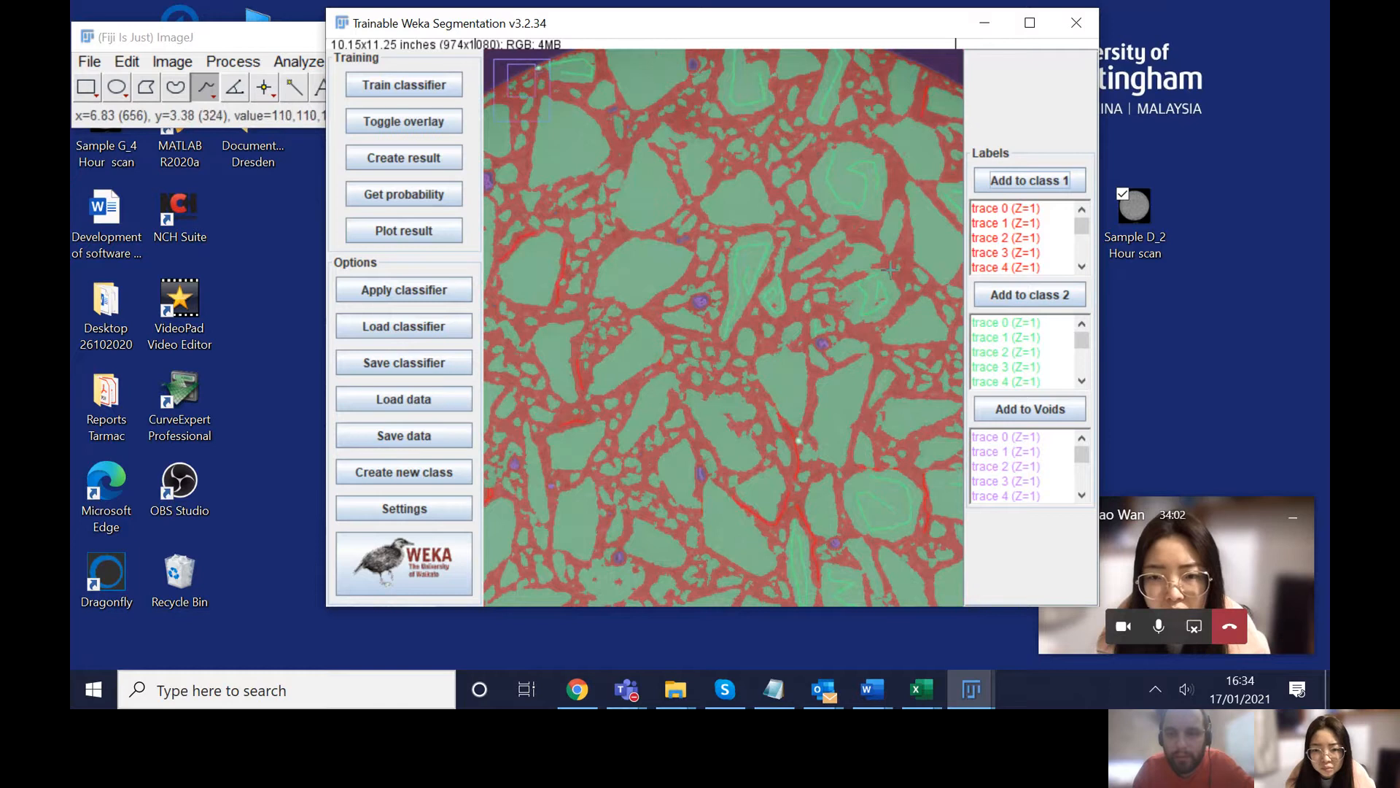
Step: Trace the binder in the two small gaps above the scribble-marked aggregate in the upper right area, adding both to class 1
key("plus")
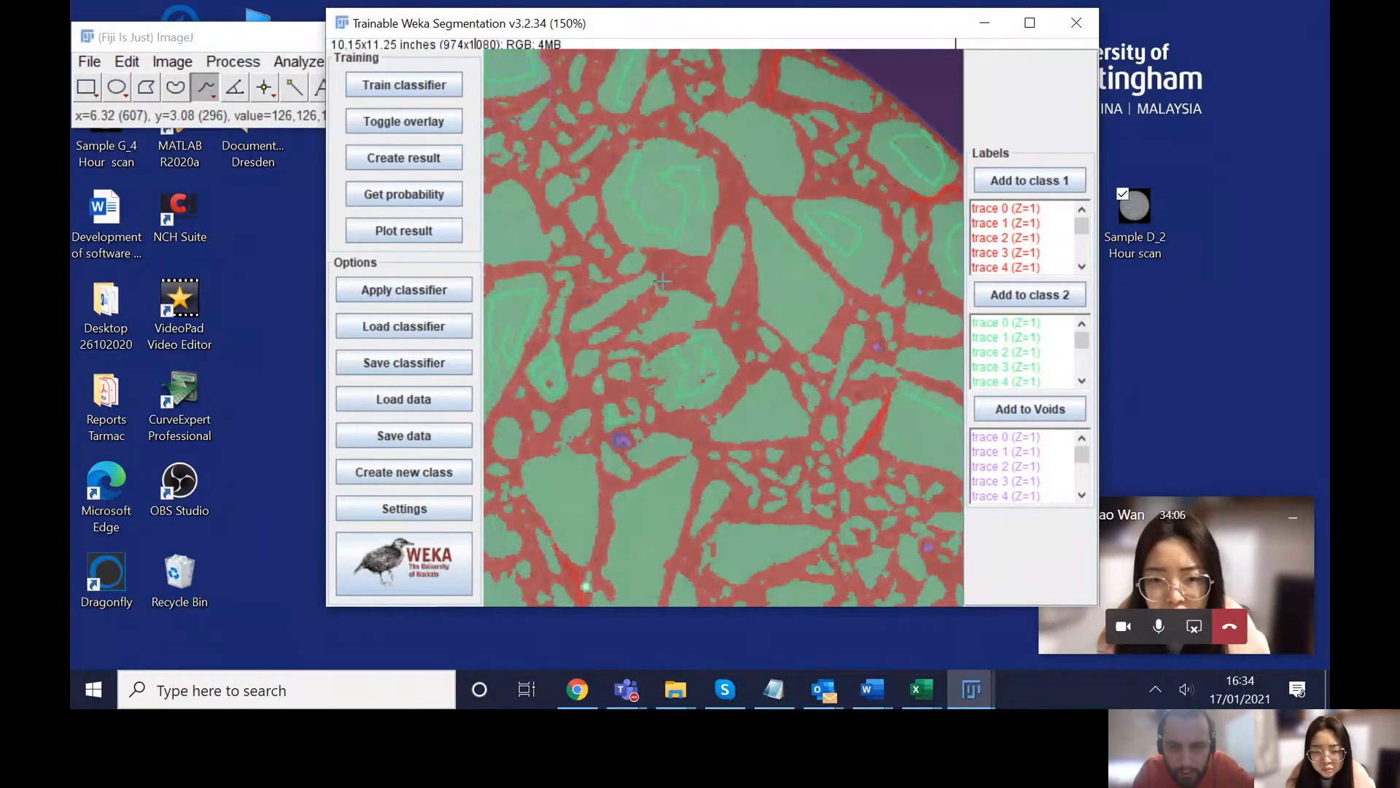
left_click_drag(661, 281, 653, 288)
left_click(1048, 183)
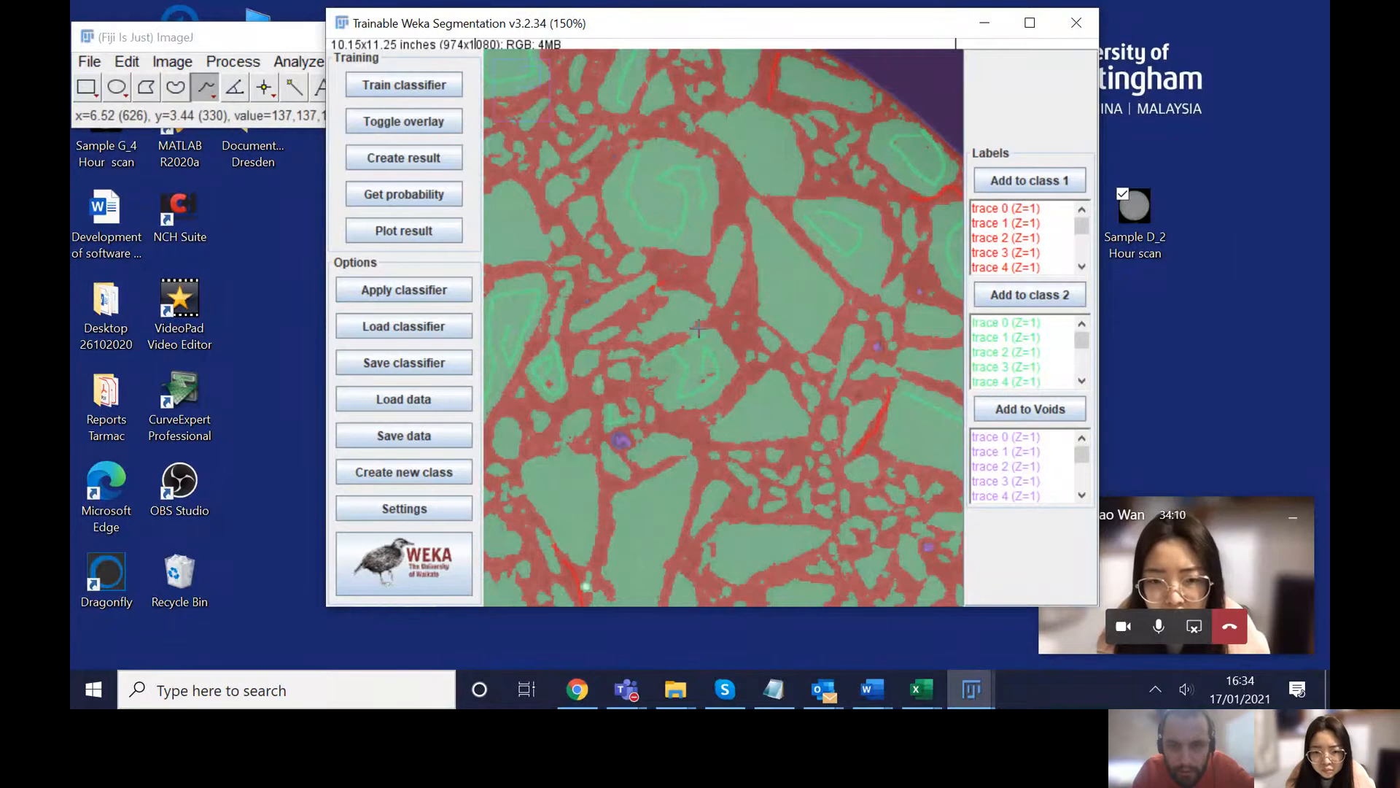
left_click_drag(698, 329, 680, 339)
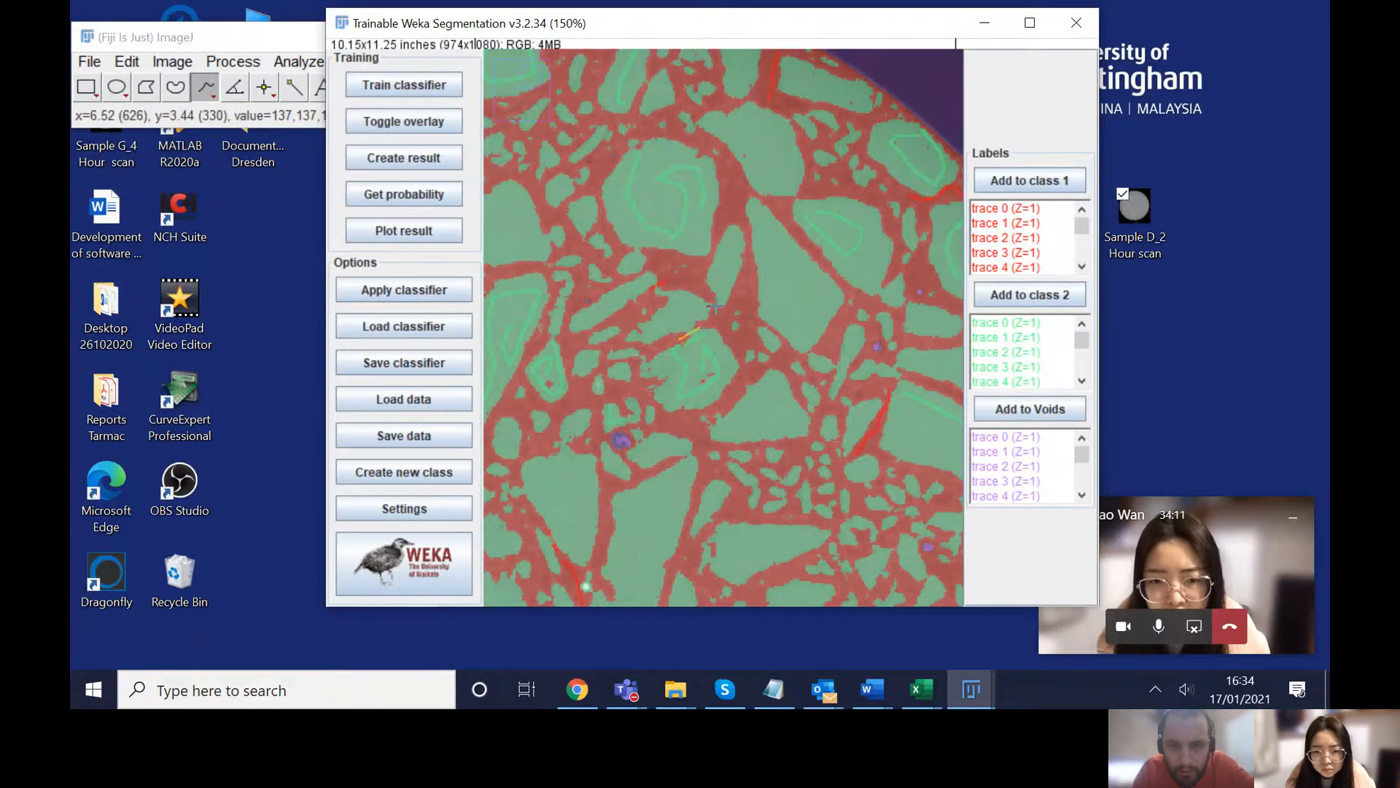
left_click(1023, 180)
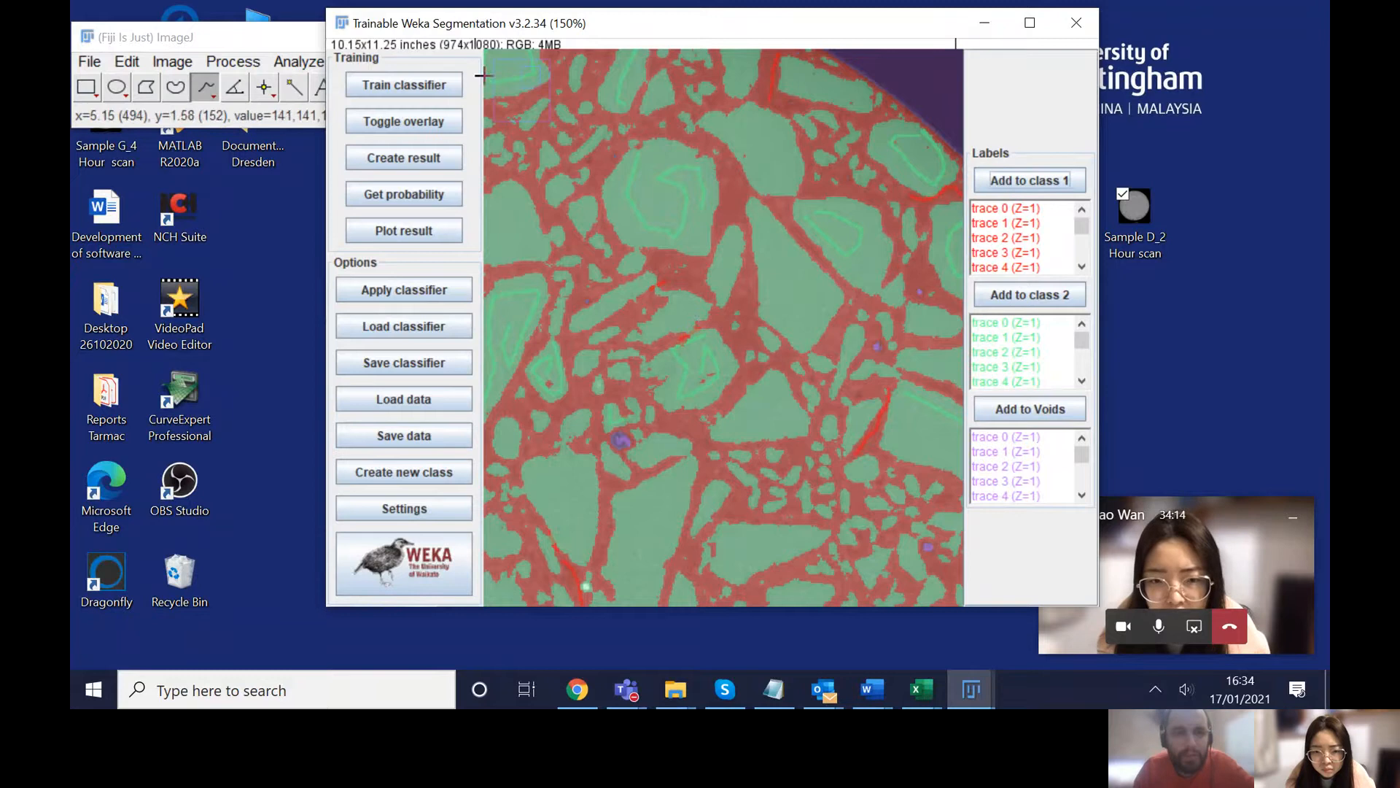
Step: Retrain the classifier with the added class 1 traces and enlarge the segmentation window clear of the ImageJ toolbar
left_click(413, 82)
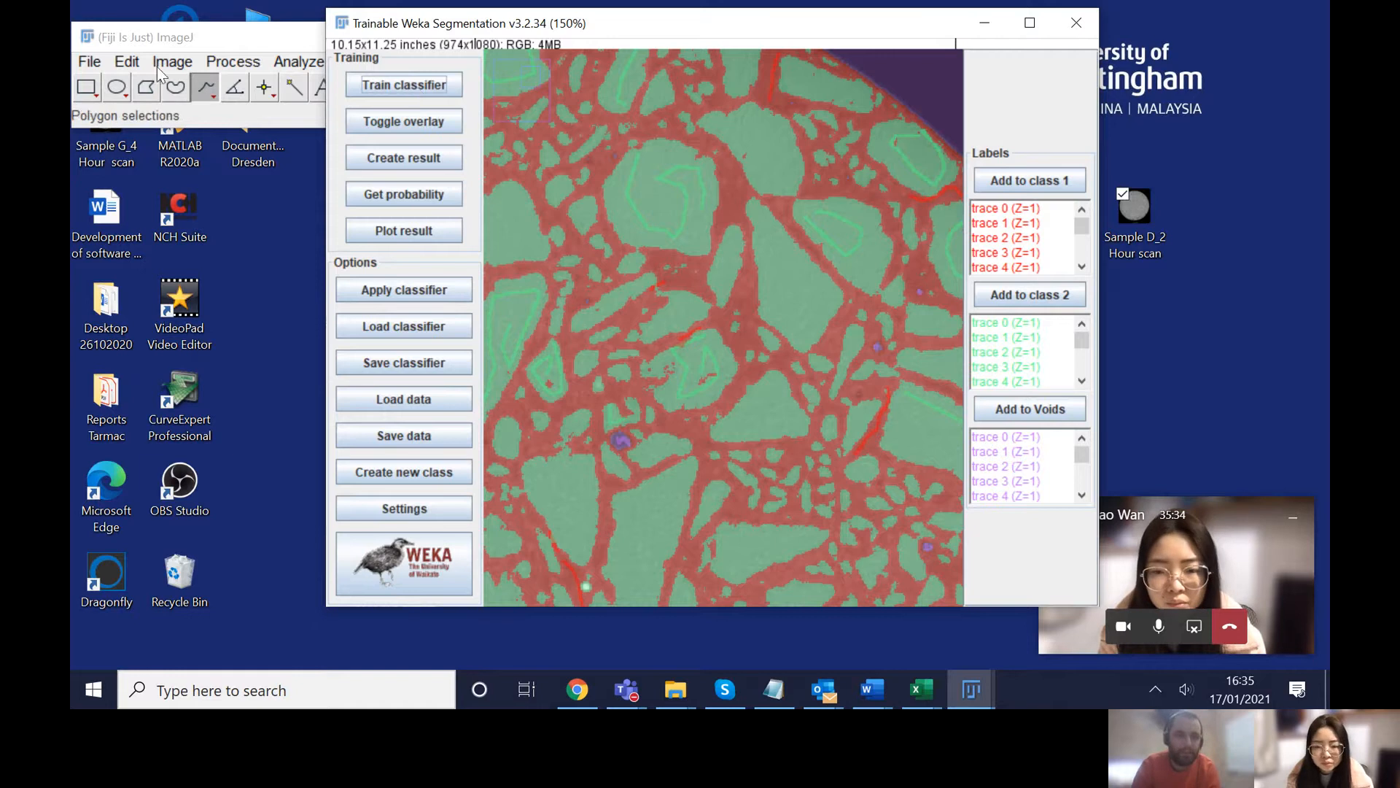
left_click(197, 37)
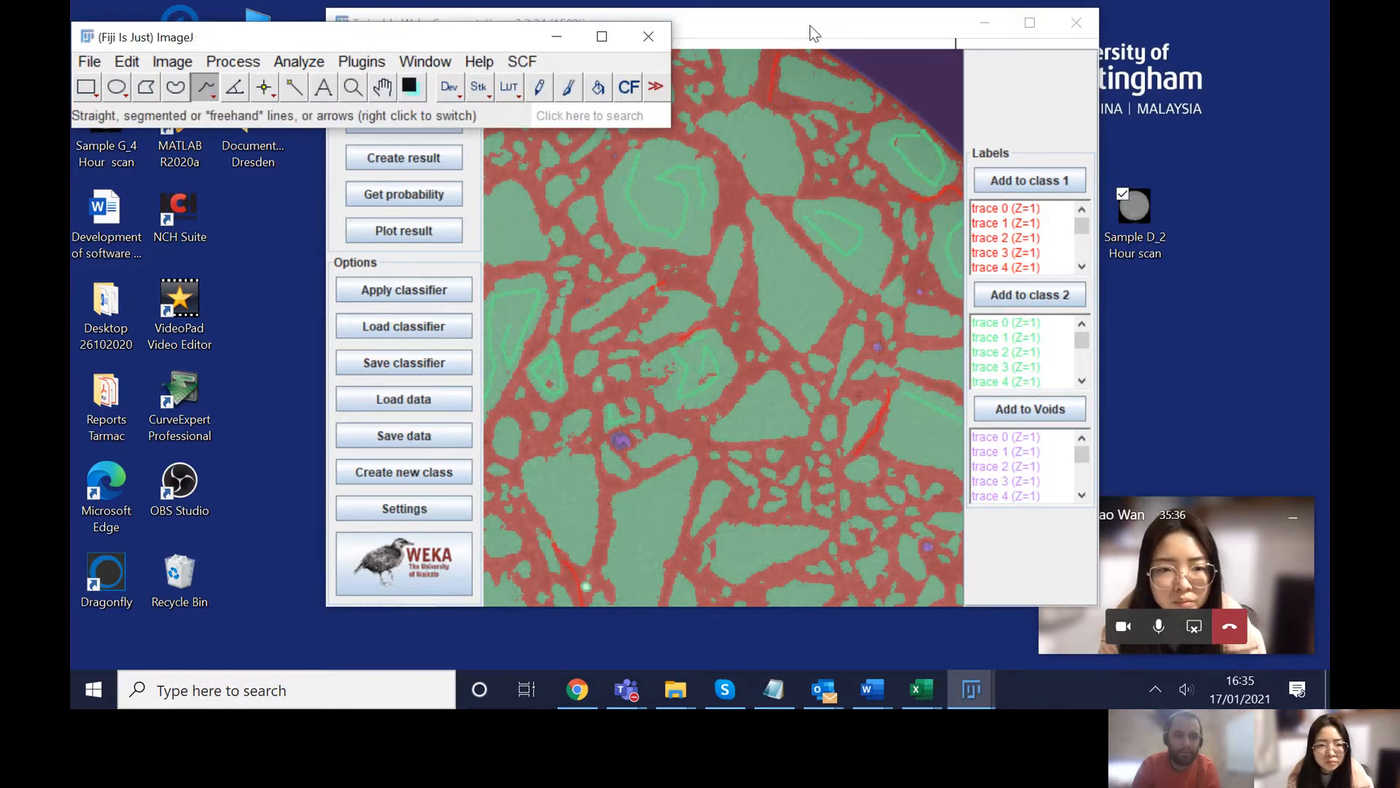
left_click_drag(825, 31, 931, 137)
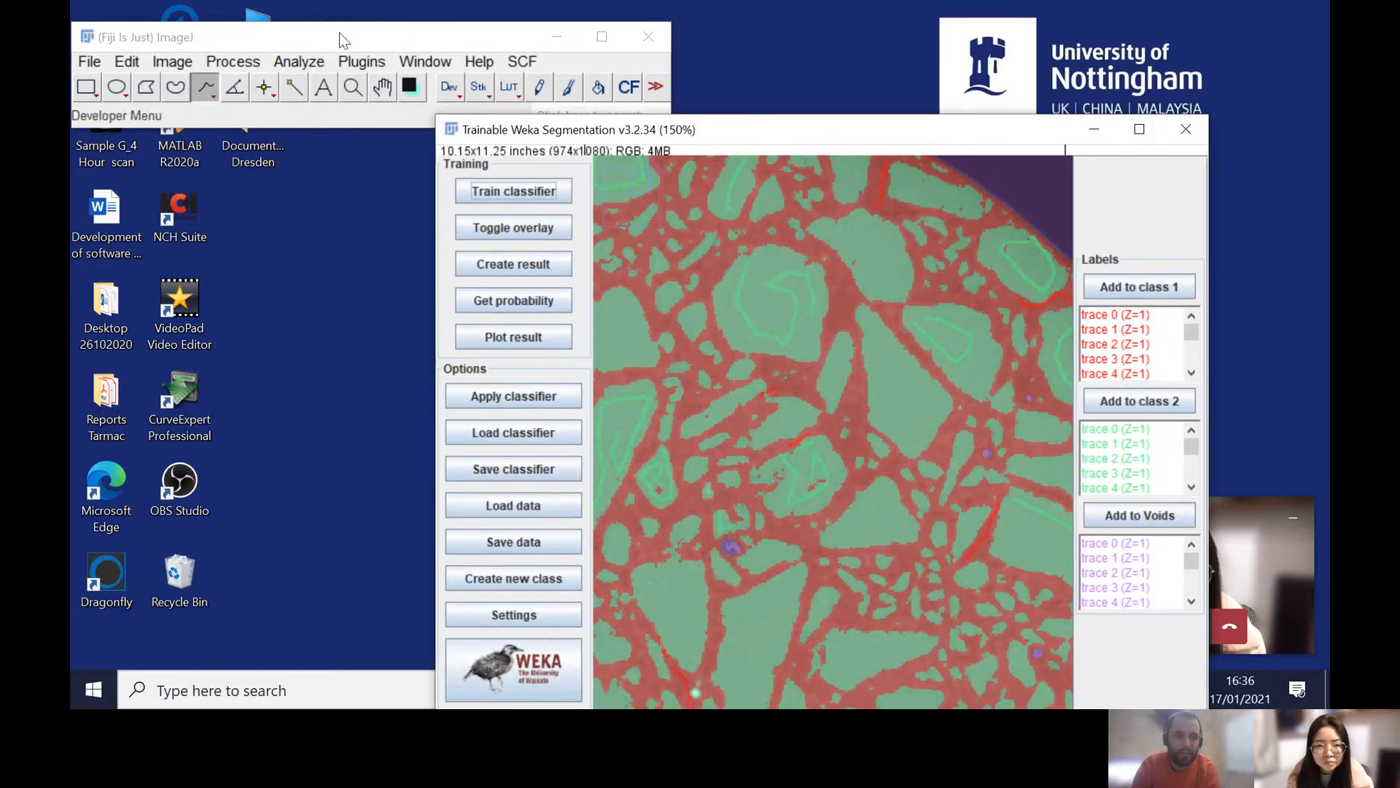
left_click_drag(723, 129, 698, 65)
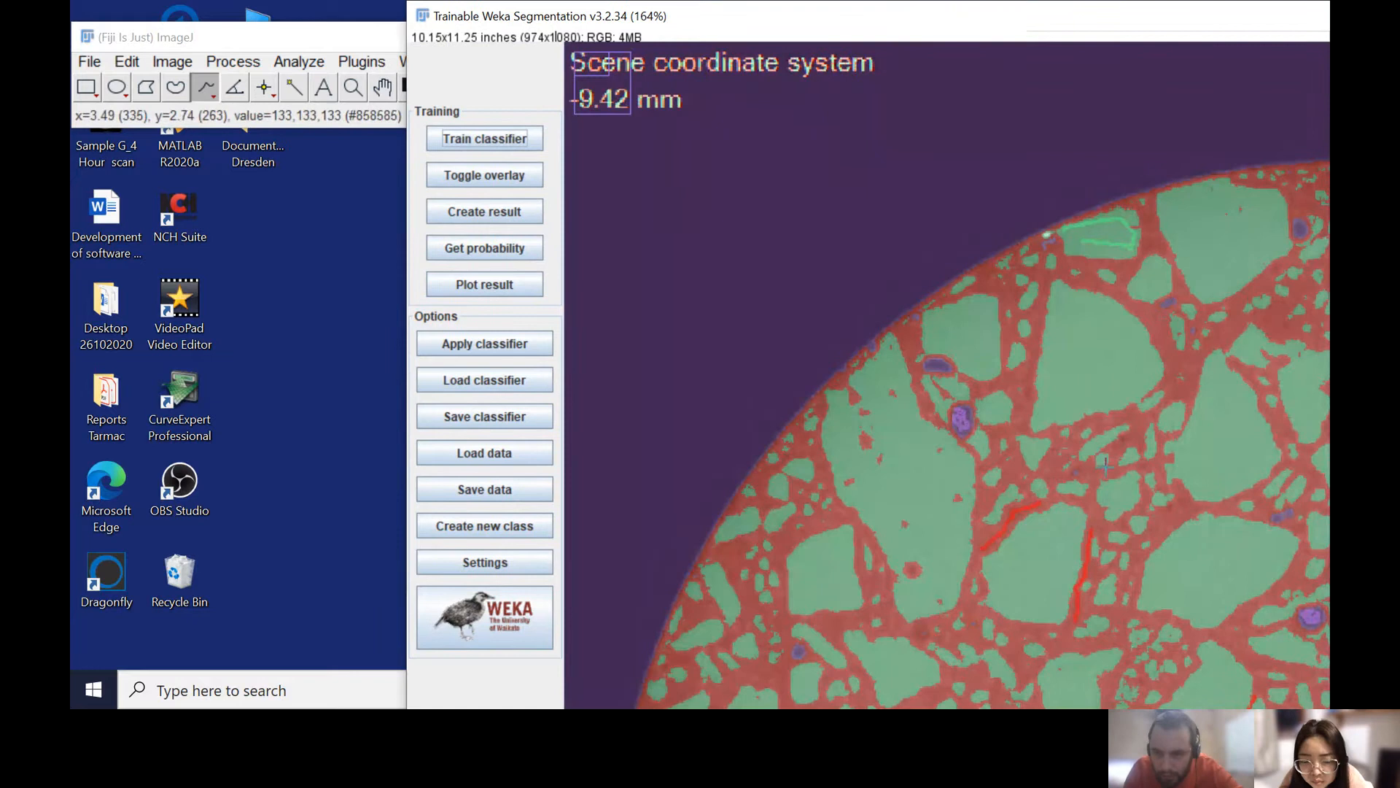
Step: Trace the thin binder gap between the crescent void and the marked void near the upper left rim and add it to class 1
scroll(1093, 452, "up", 2)
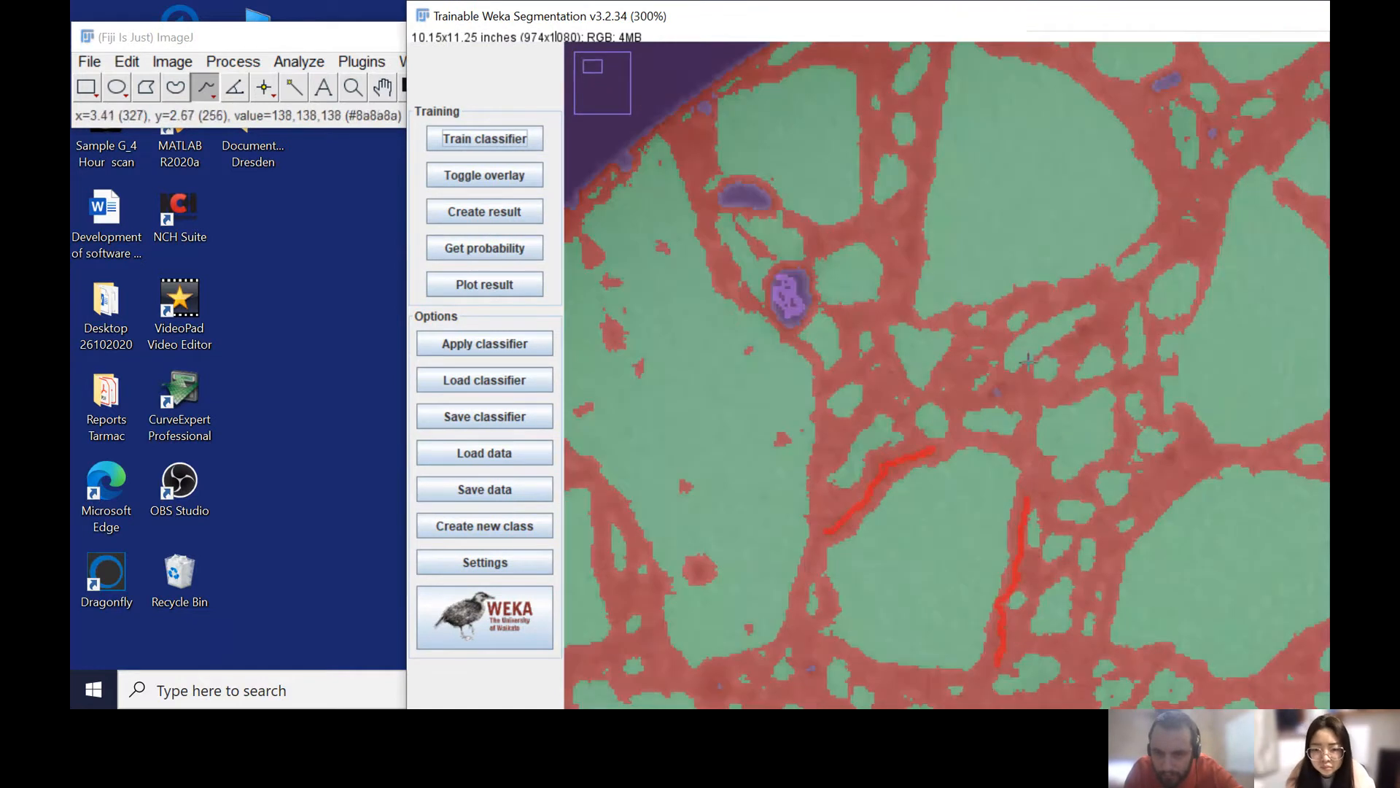
left_click_drag(1090, 33, 775, 25)
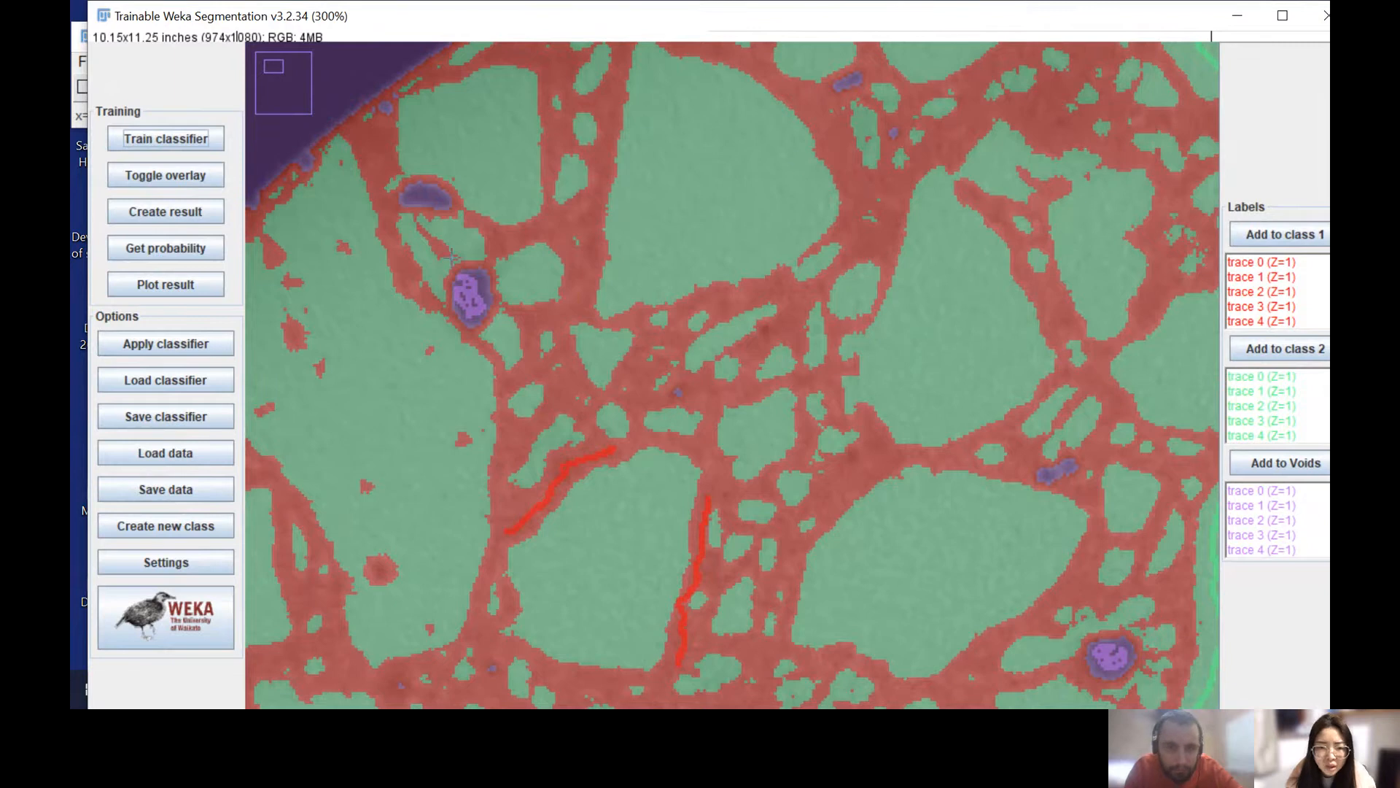
left_click(1283, 234)
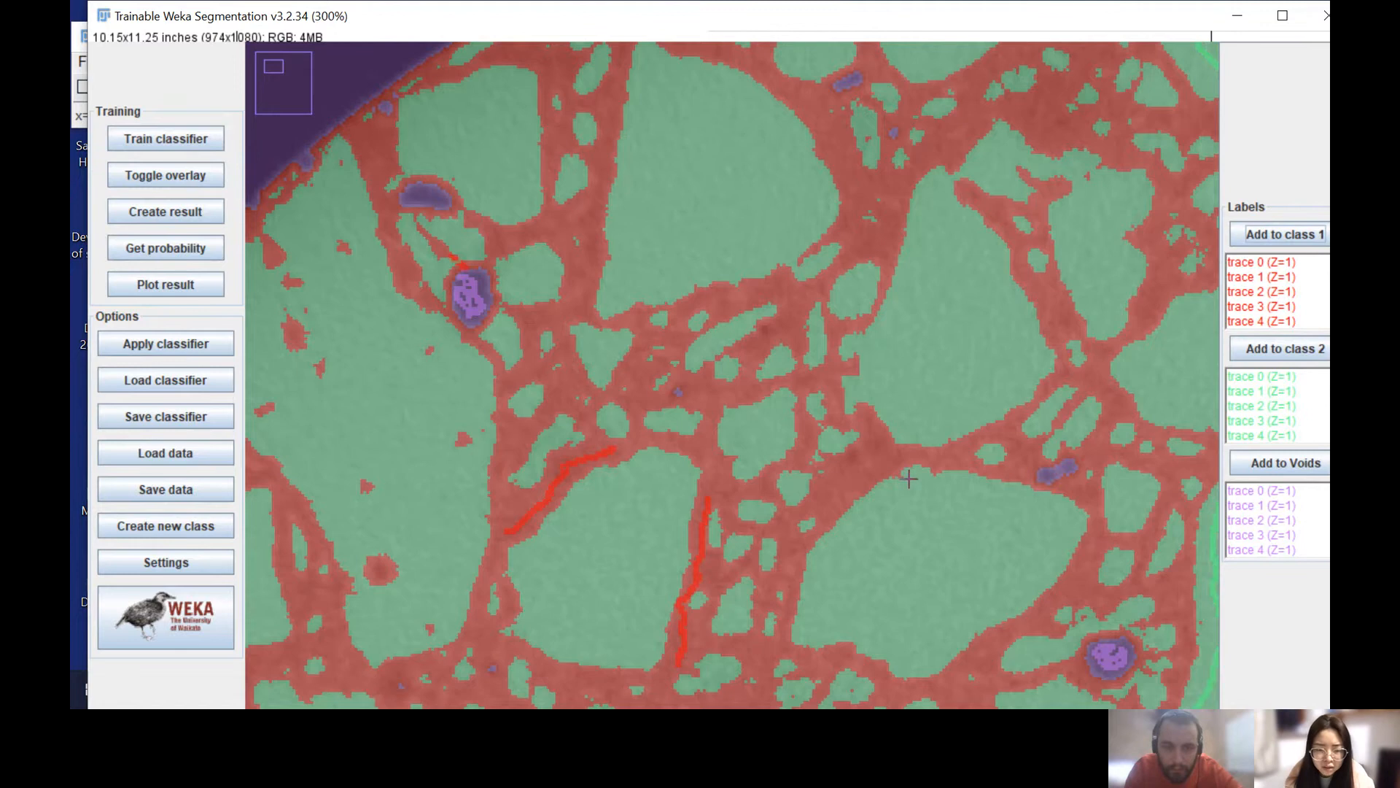
Step: Add a class 2 trace for a misclassified aggregate area in the central part of the sample
scroll(918, 480, "down", 1)
scroll(1055, 481, "up", 2)
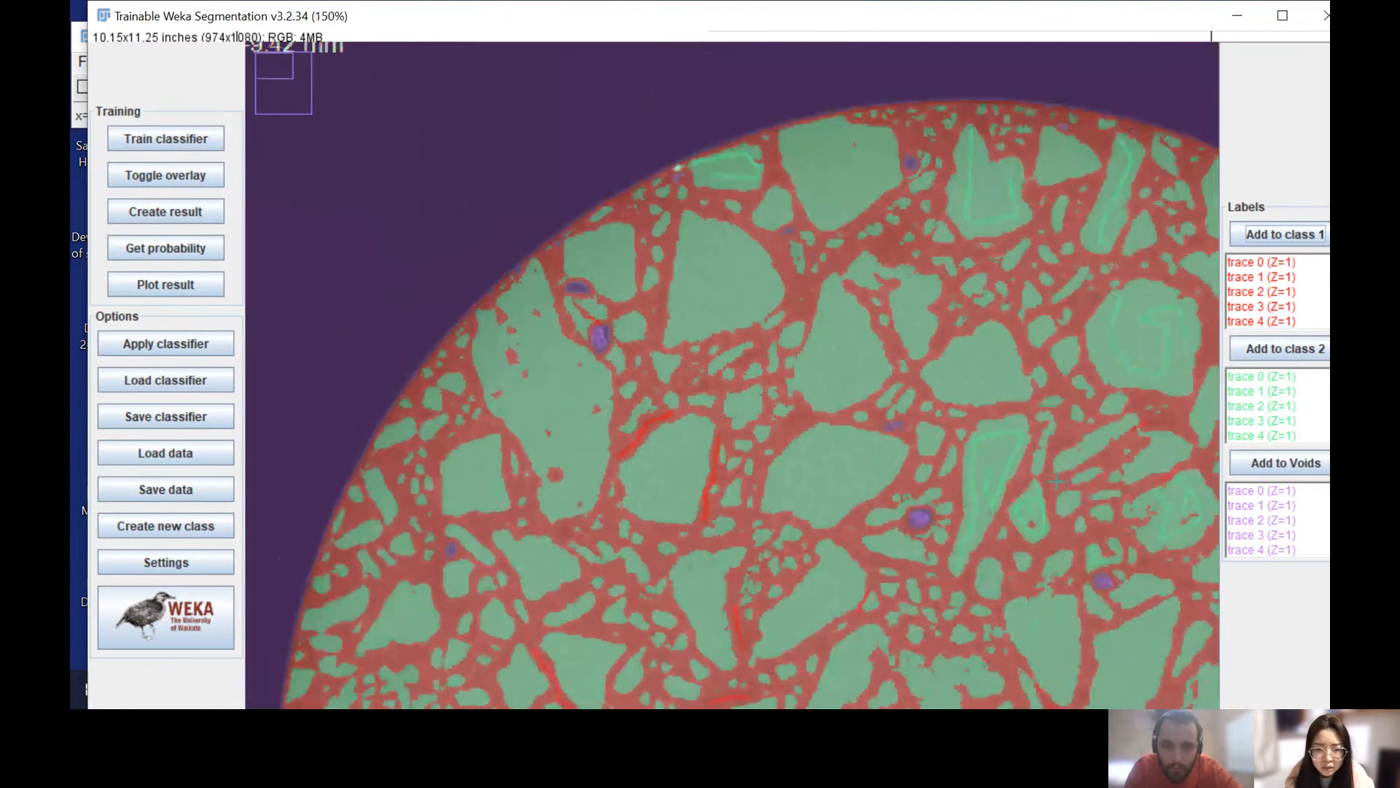
scroll(1130, 671, "up", 1)
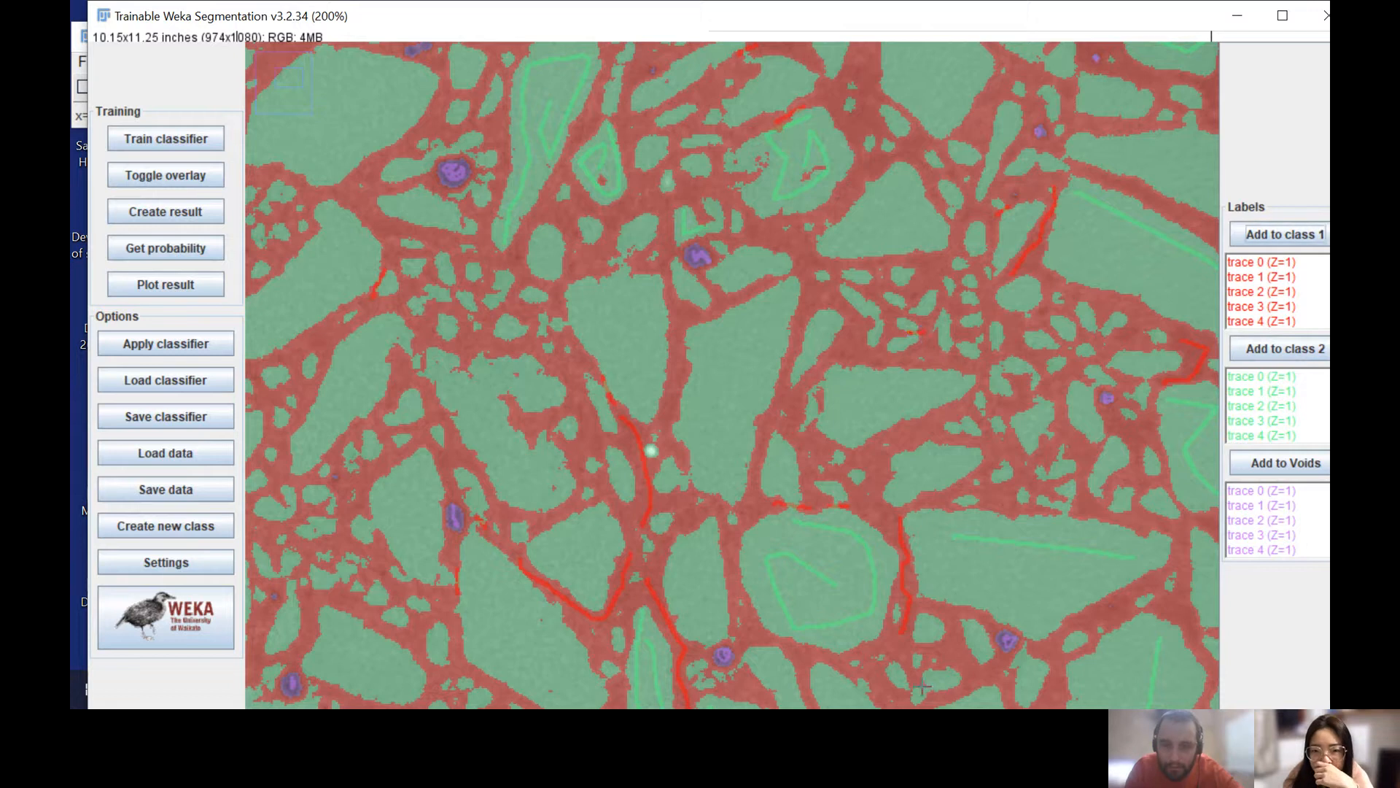
left_click(1282, 348)
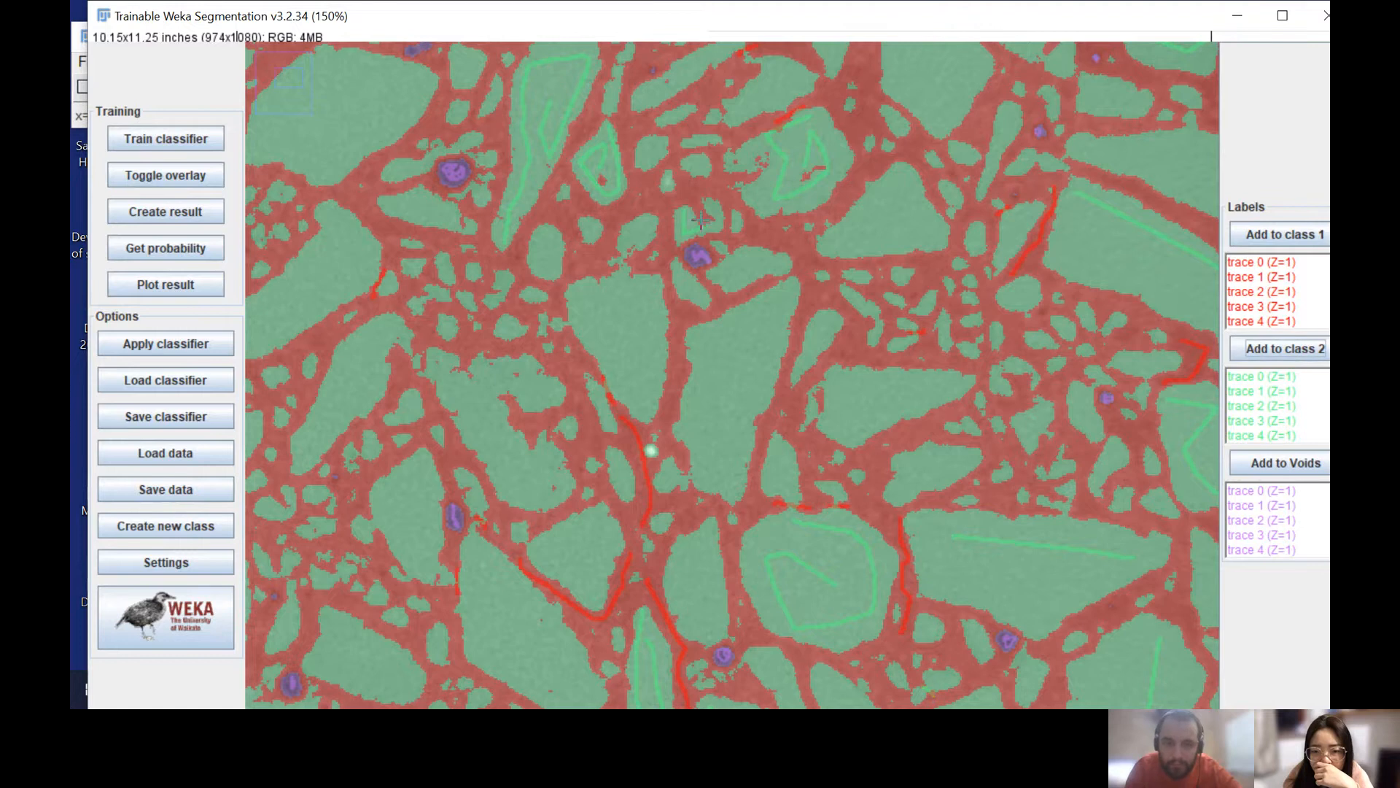
Step: Examine the classified overlay along the upper right rim around the long diagonal aggregate
scroll(702, 219, "down", 1)
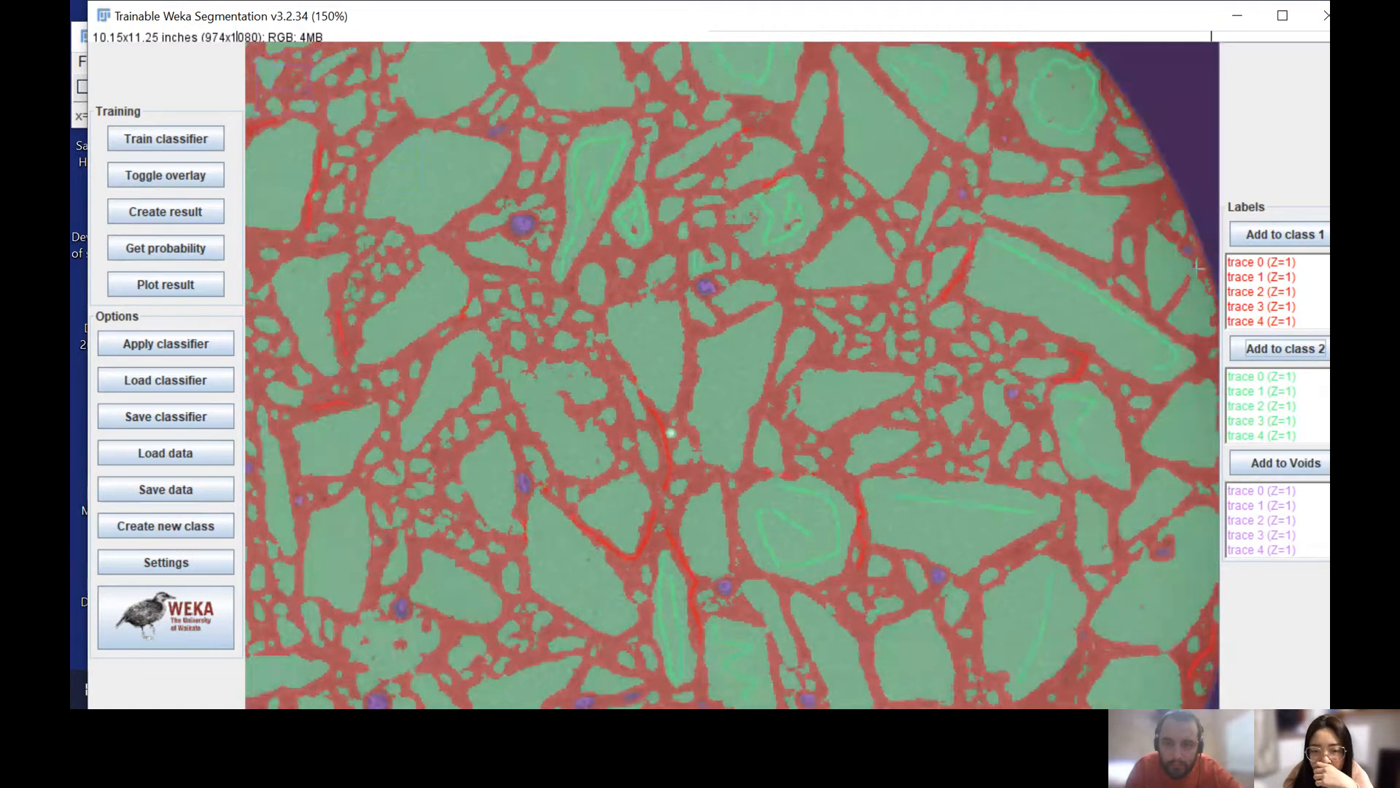
scroll(1204, 263, "up", 1)
scroll(1087, 402, "up", 1)
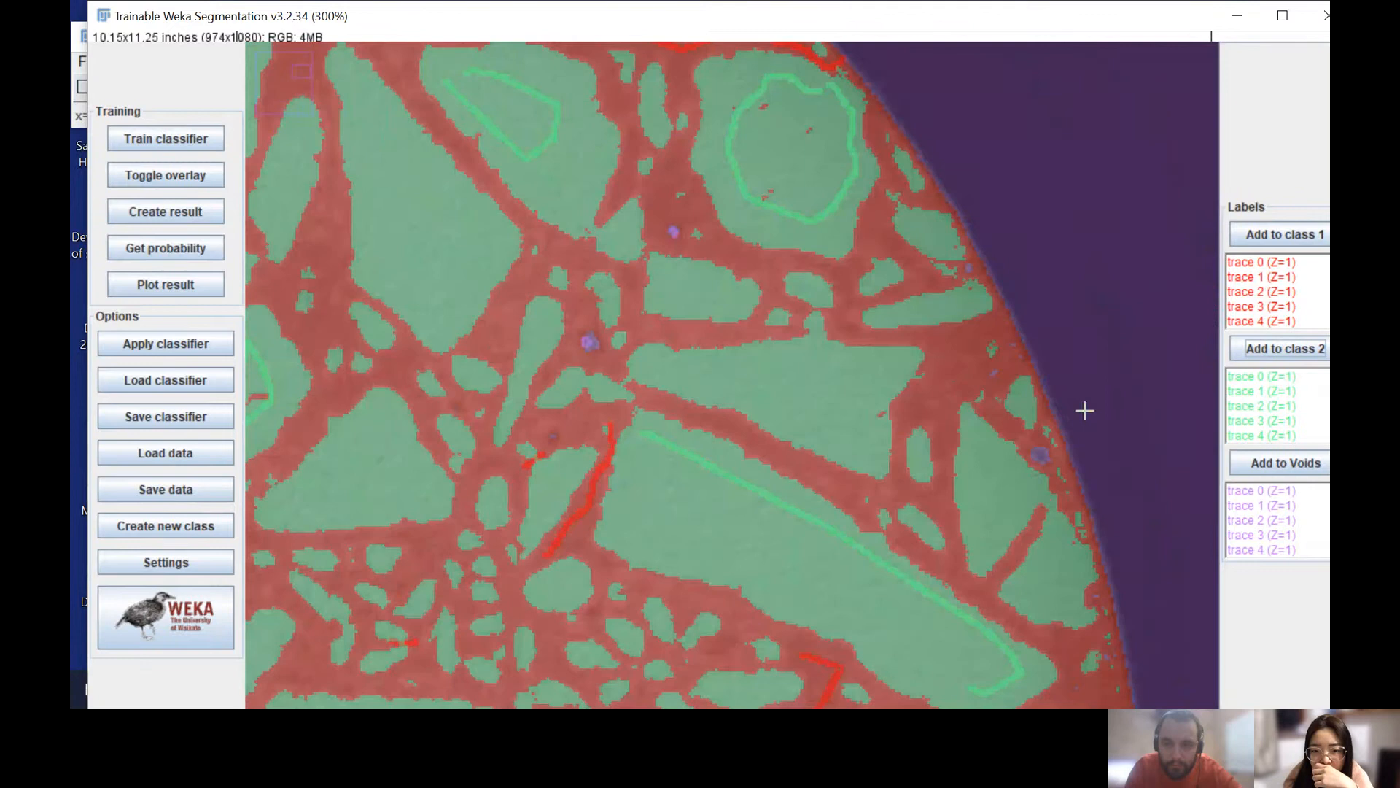
Step: Trace the thin gaps near the specimen's right rim and above the large stone, and add both traces to class 1
left_click(1040, 514)
left_click(1285, 235)
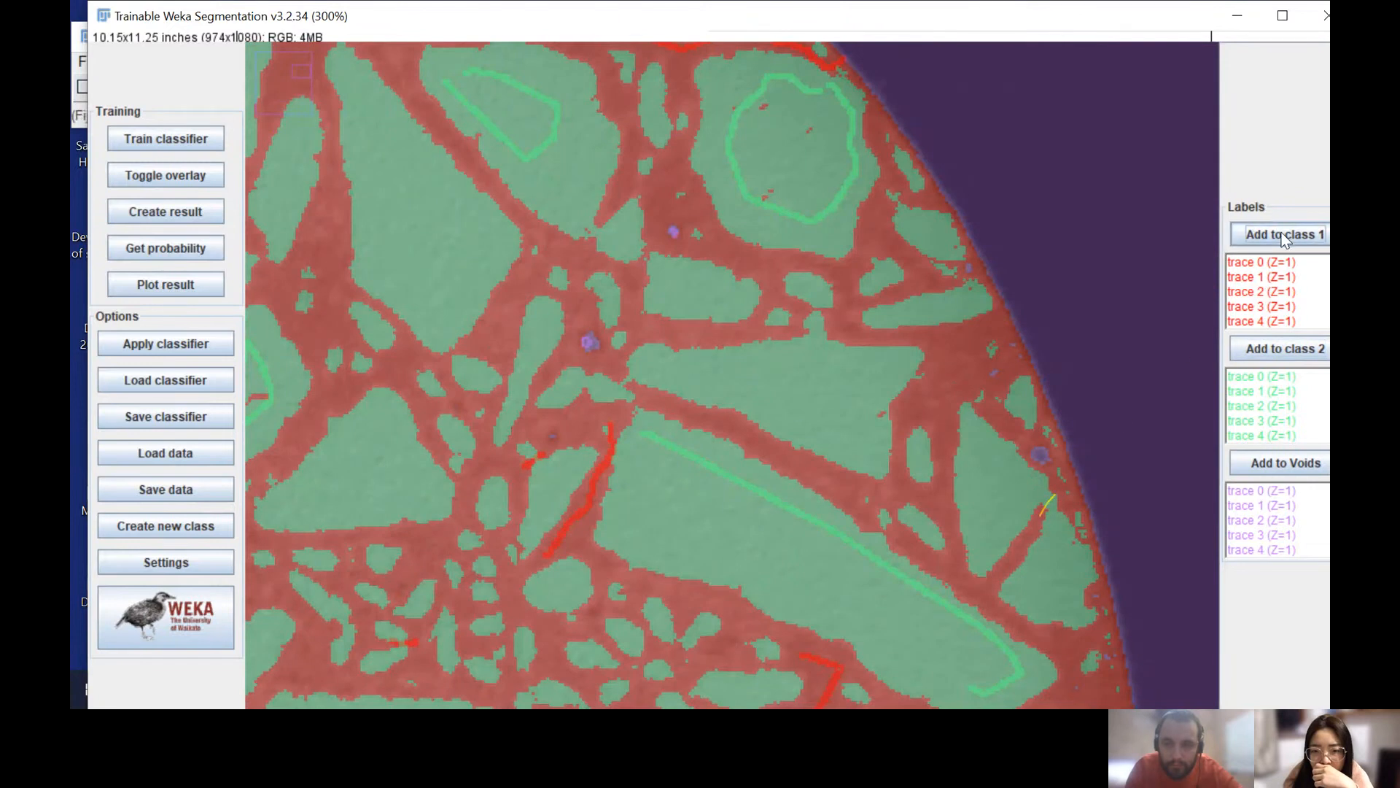
left_click(805, 333)
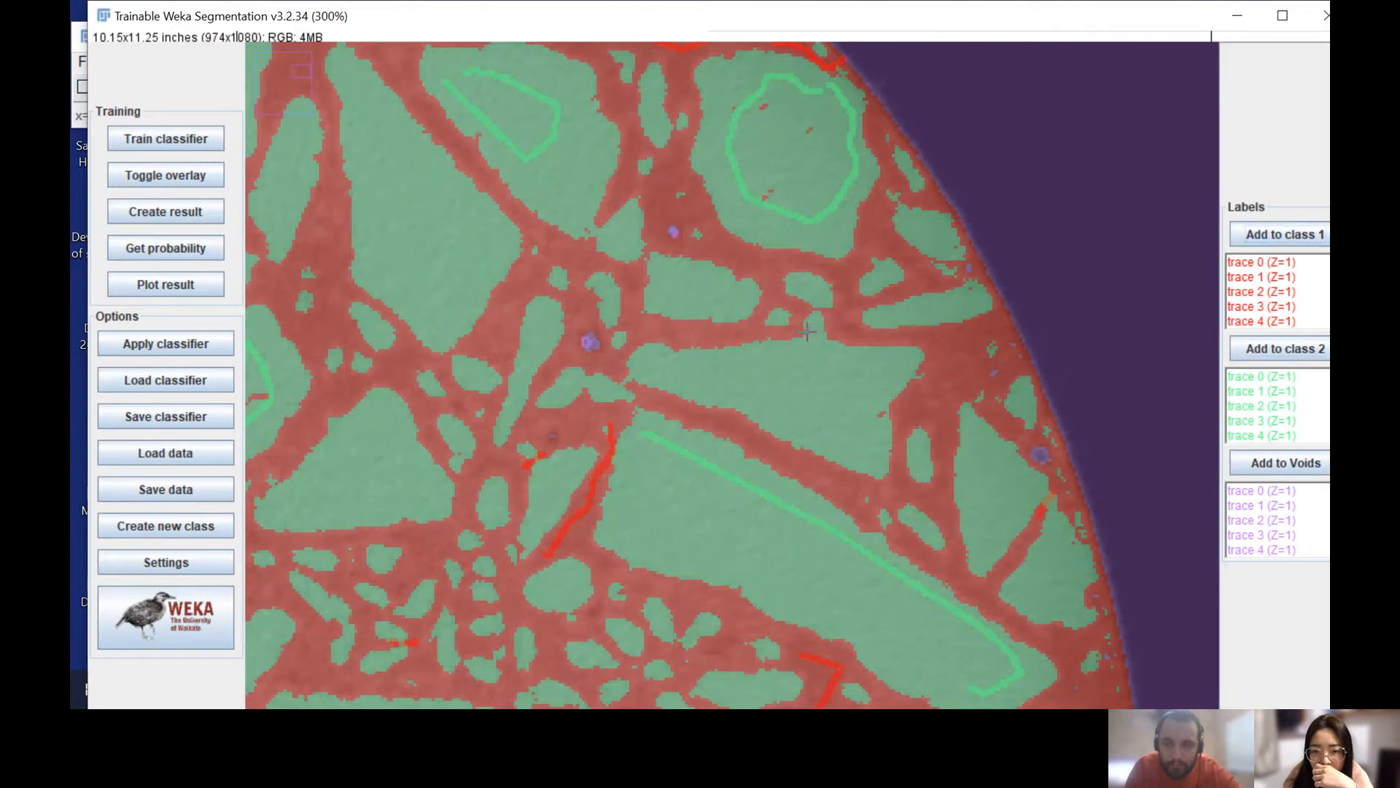
left_click(1272, 237)
Step: Add class 1 traces for the gap at the triangular stone's lower tip and the gap below the elongated stone near the upper-right rim
scroll(695, 261, "down", 1)
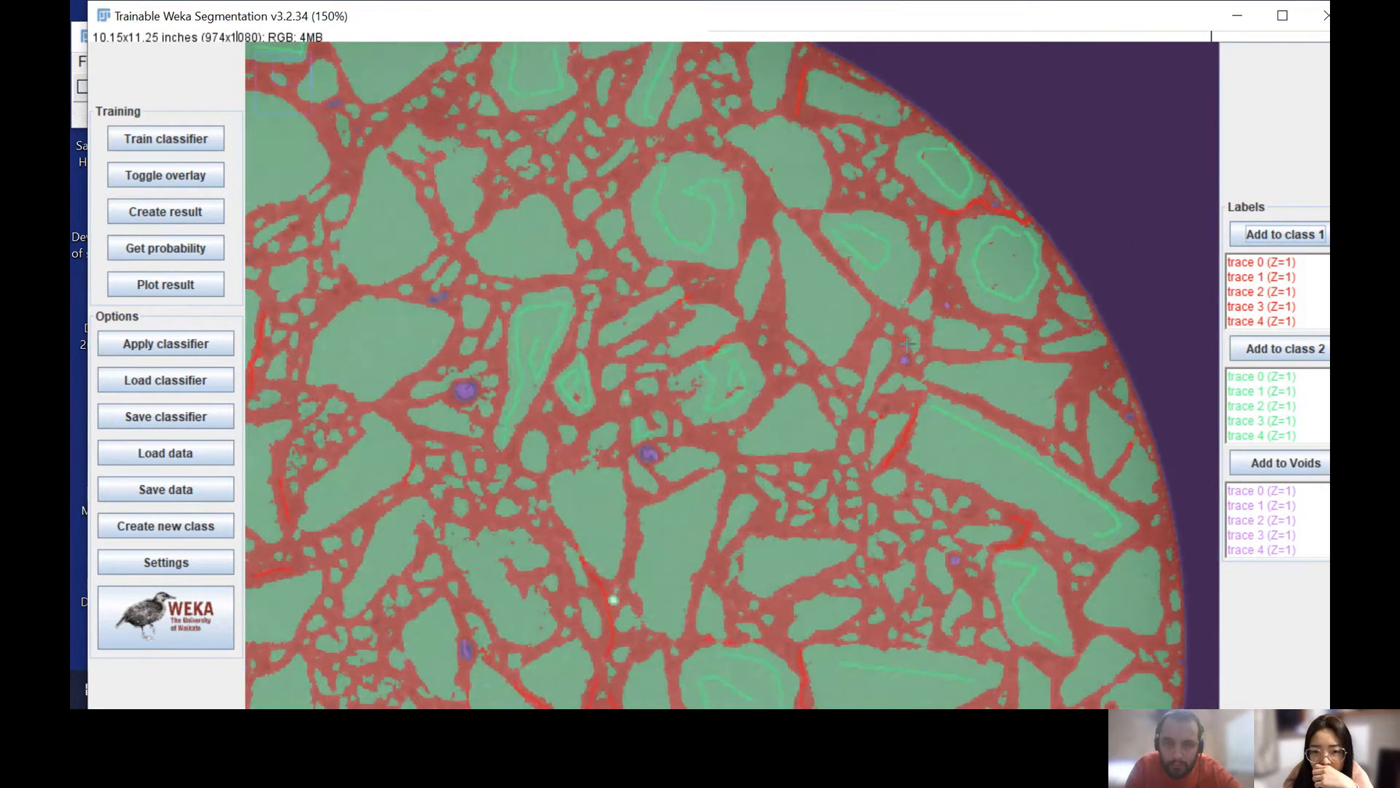
scroll(909, 305, "up", 1)
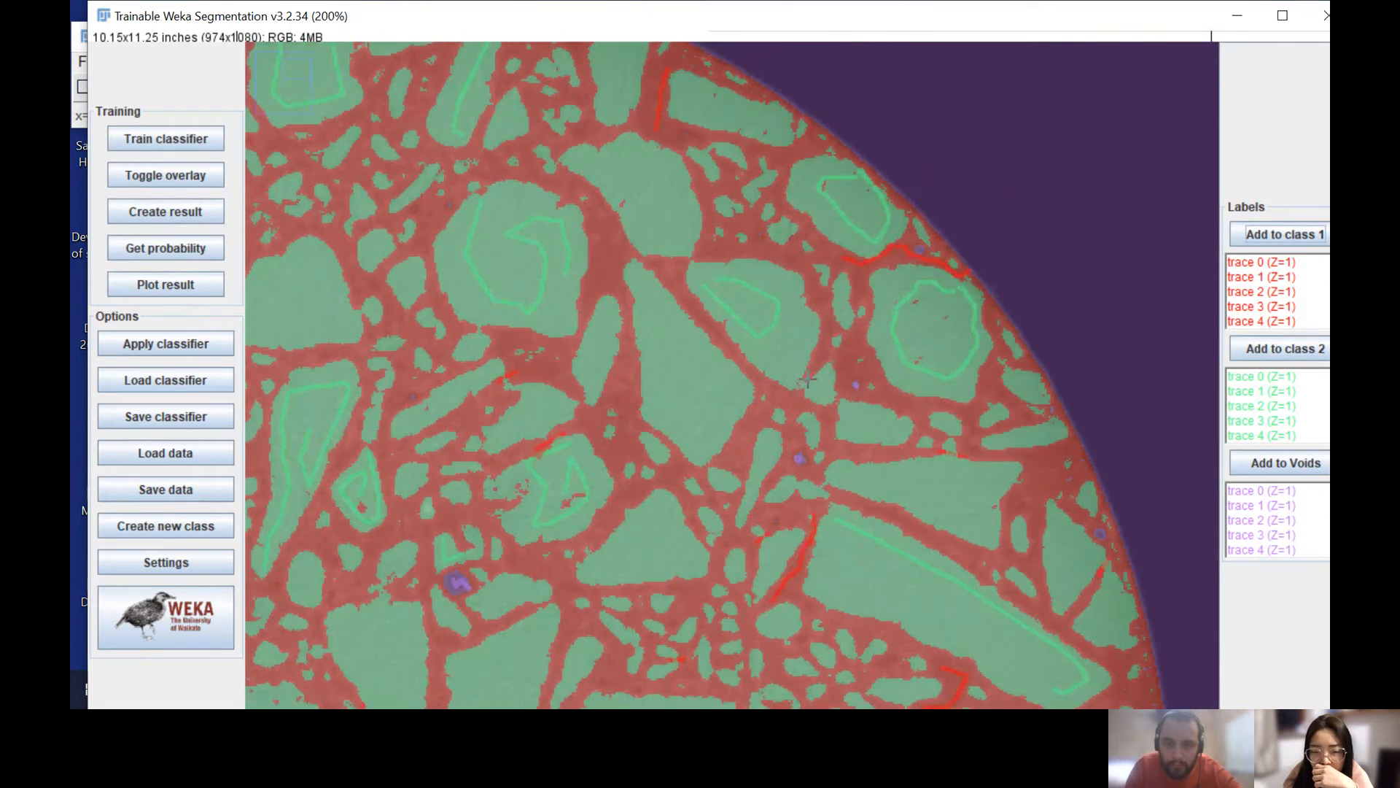
left_click(1306, 244)
scroll(672, 157, "down", 1)
scroll(837, 194, "up", 2)
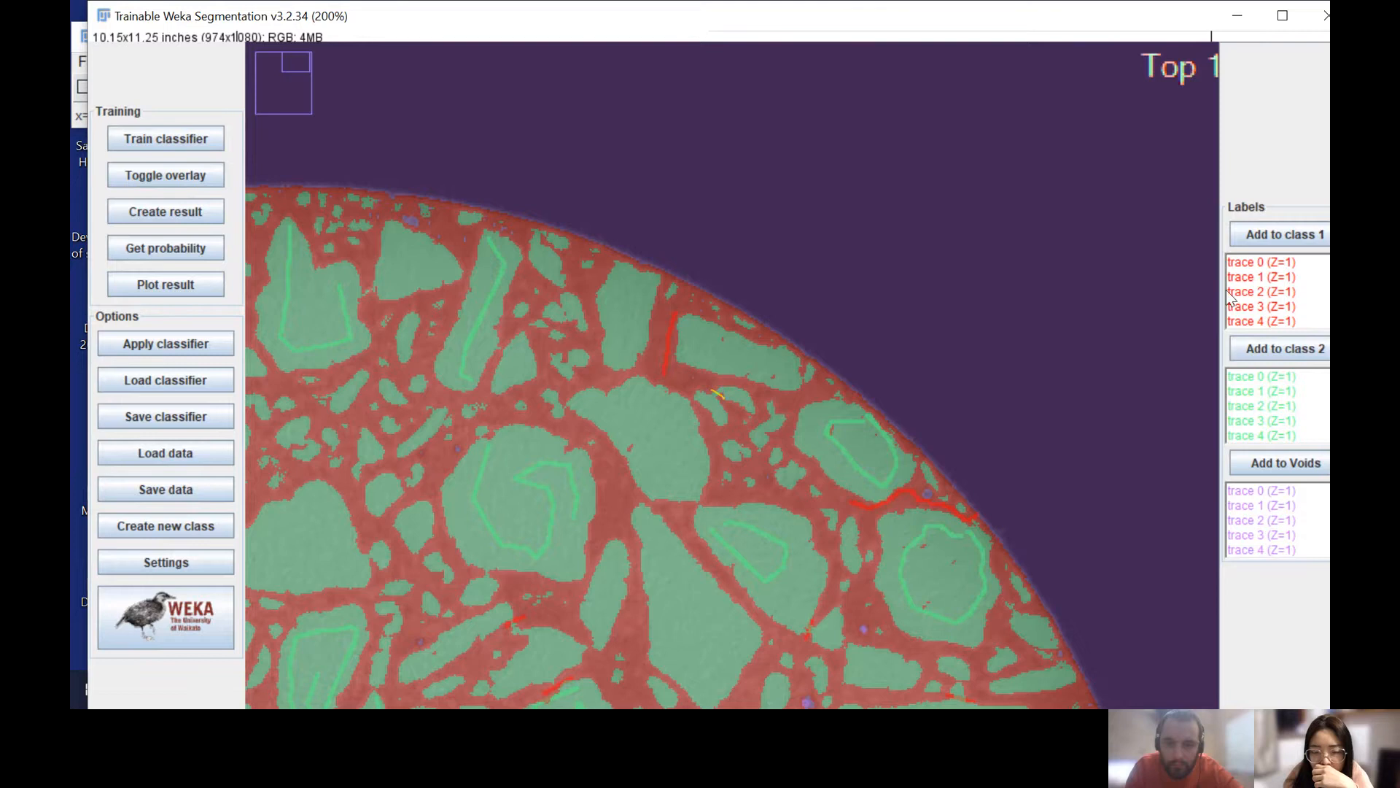
left_click(1284, 235)
Step: Trace two small stones near the specimen's top rim and add both traces to class 2
scroll(547, 405, "up", 1)
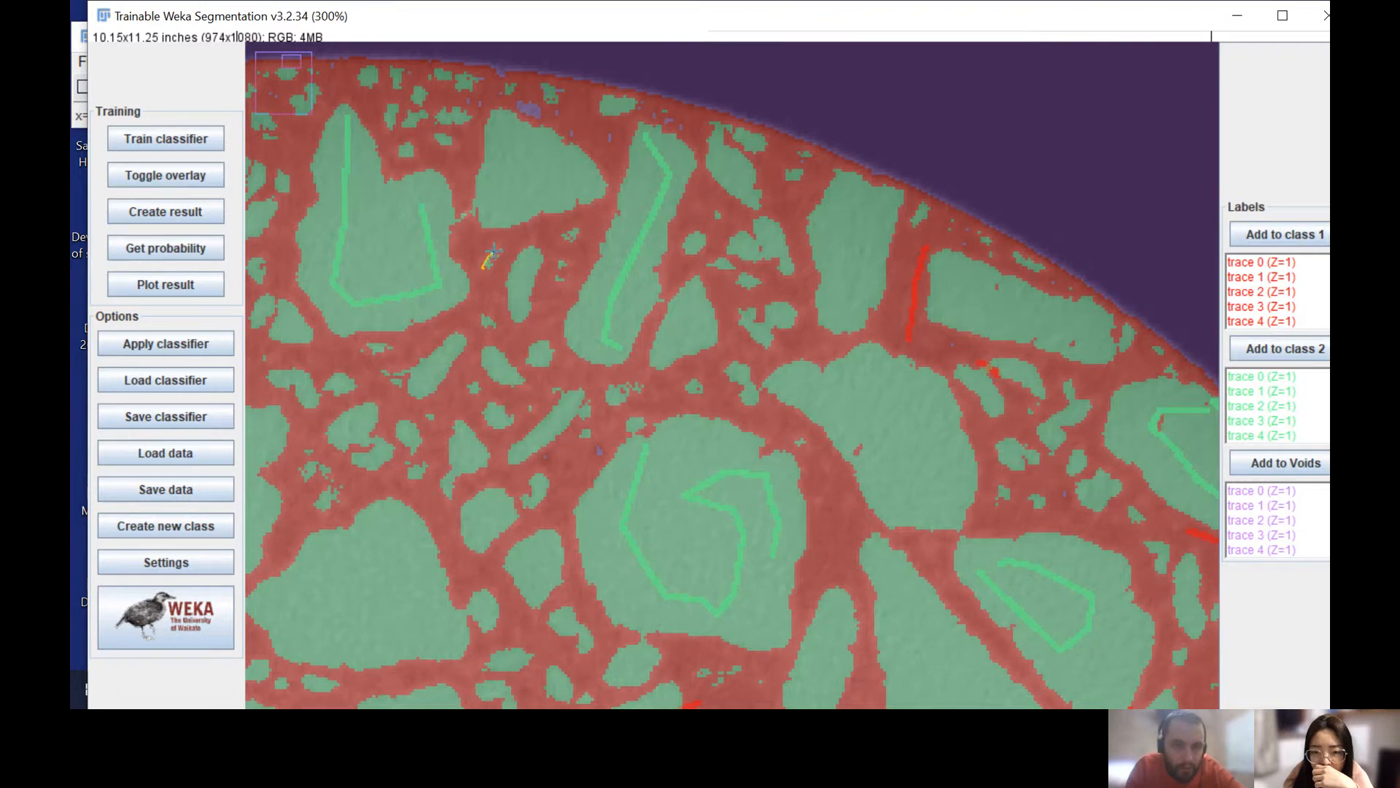
left_click(1280, 349)
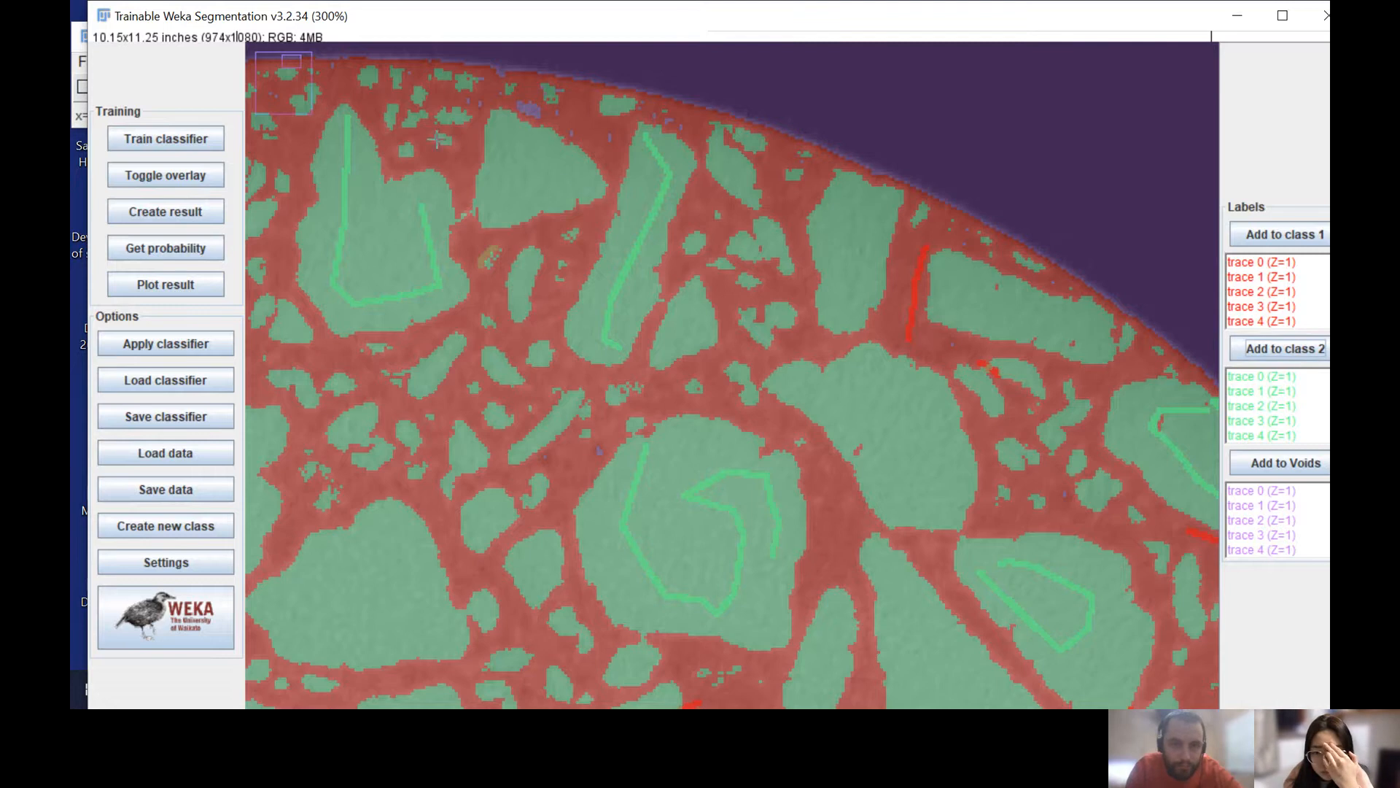
left_click_drag(438, 138, 456, 151)
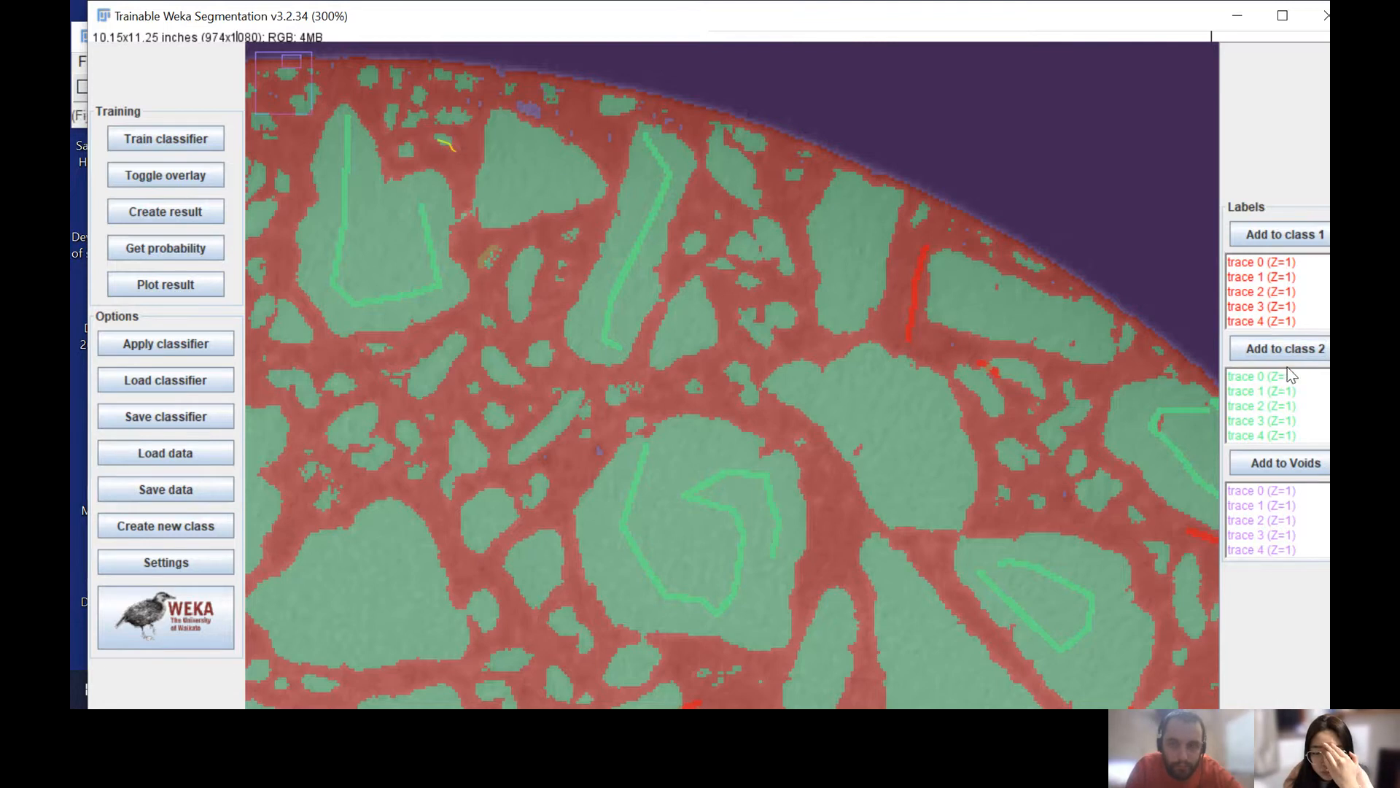
left_click(1289, 361)
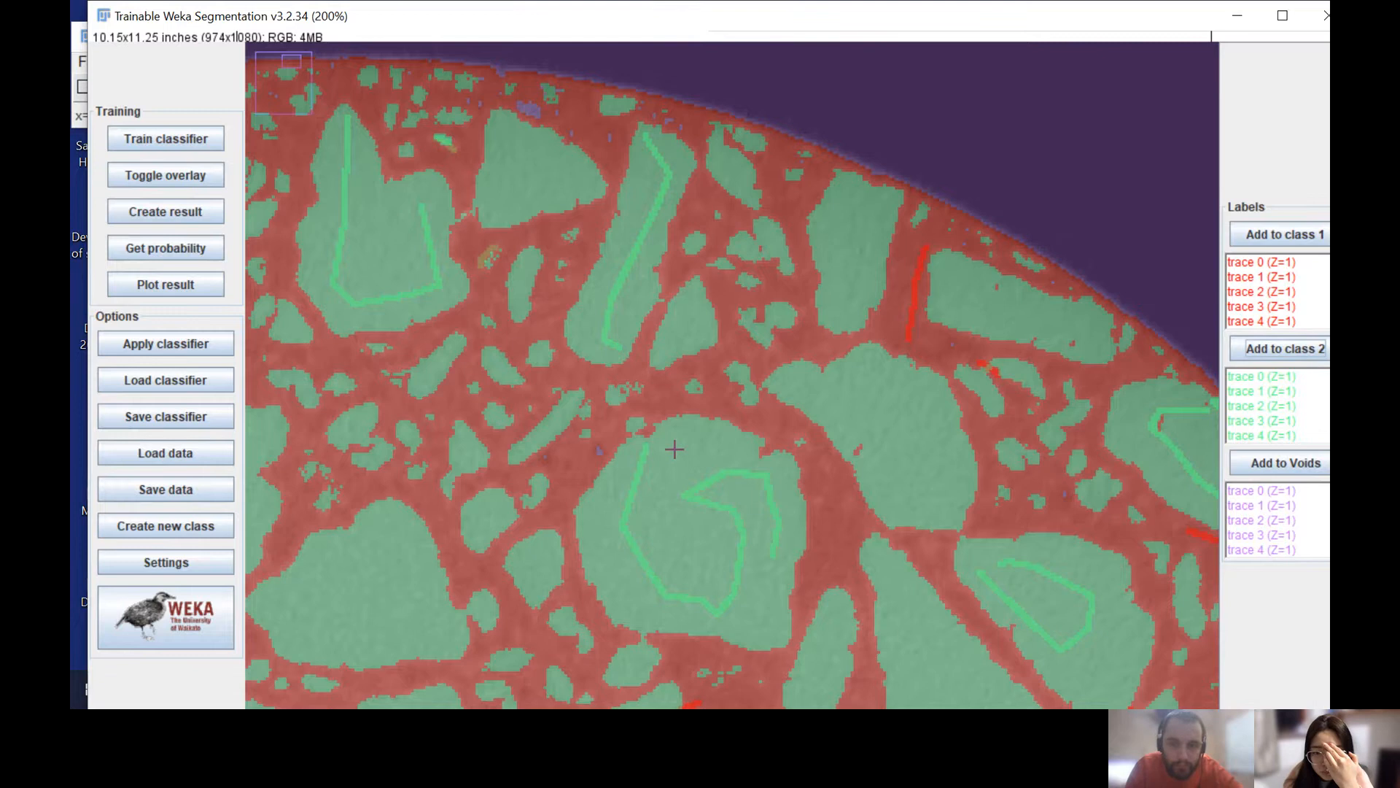
Step: Trace the narrow gap between the large upper-left stone and its small neighbour, and add it to class 1
key("minus")
key("minus")
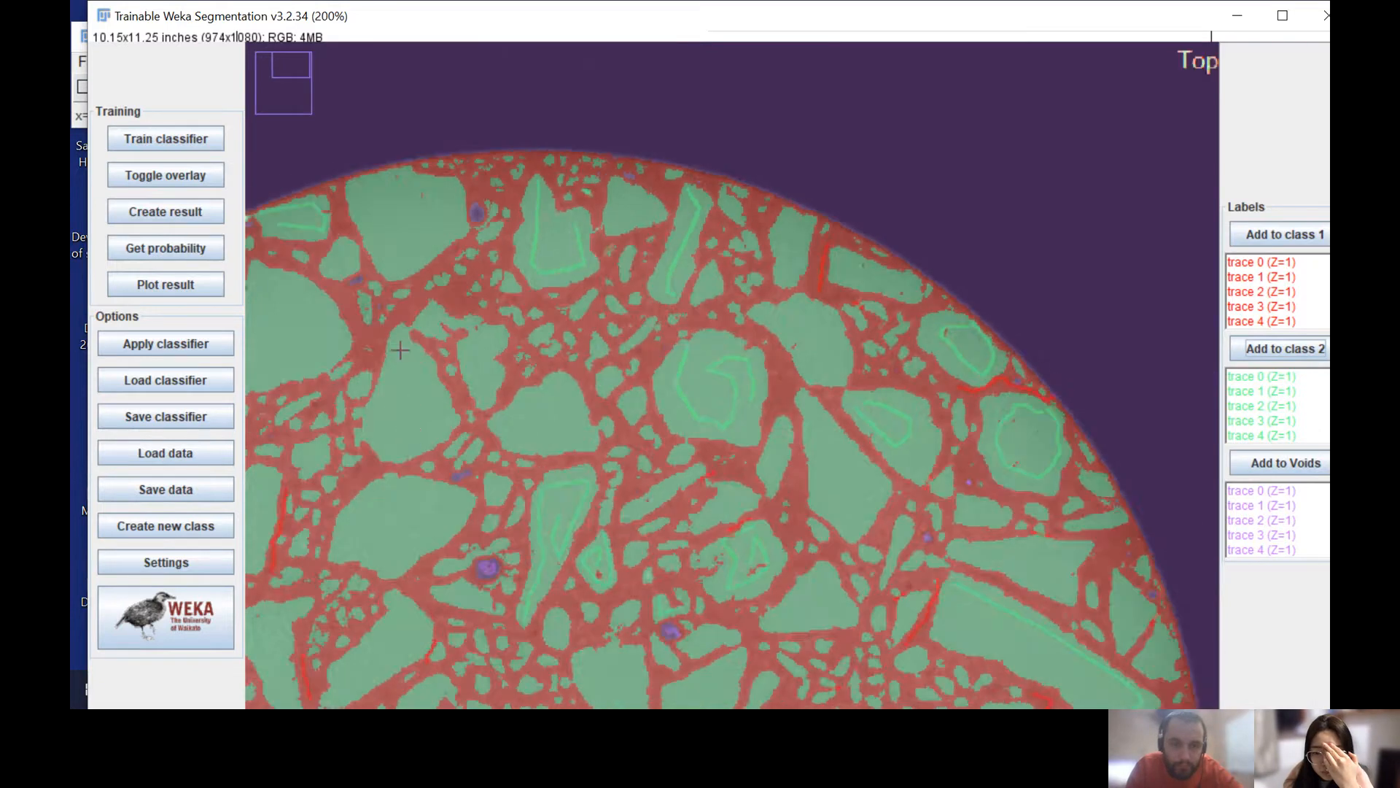
key("plus")
key("plus")
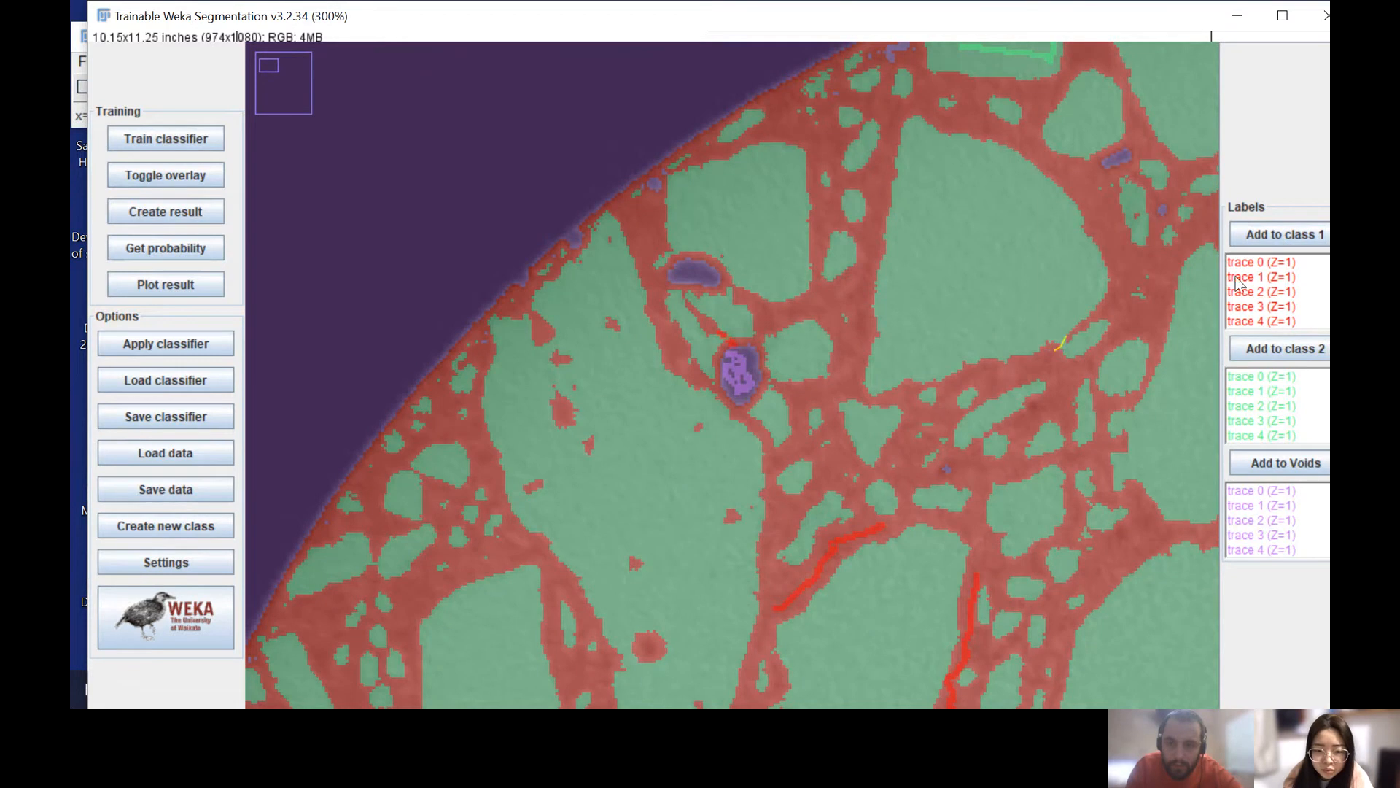
left_click(1284, 237)
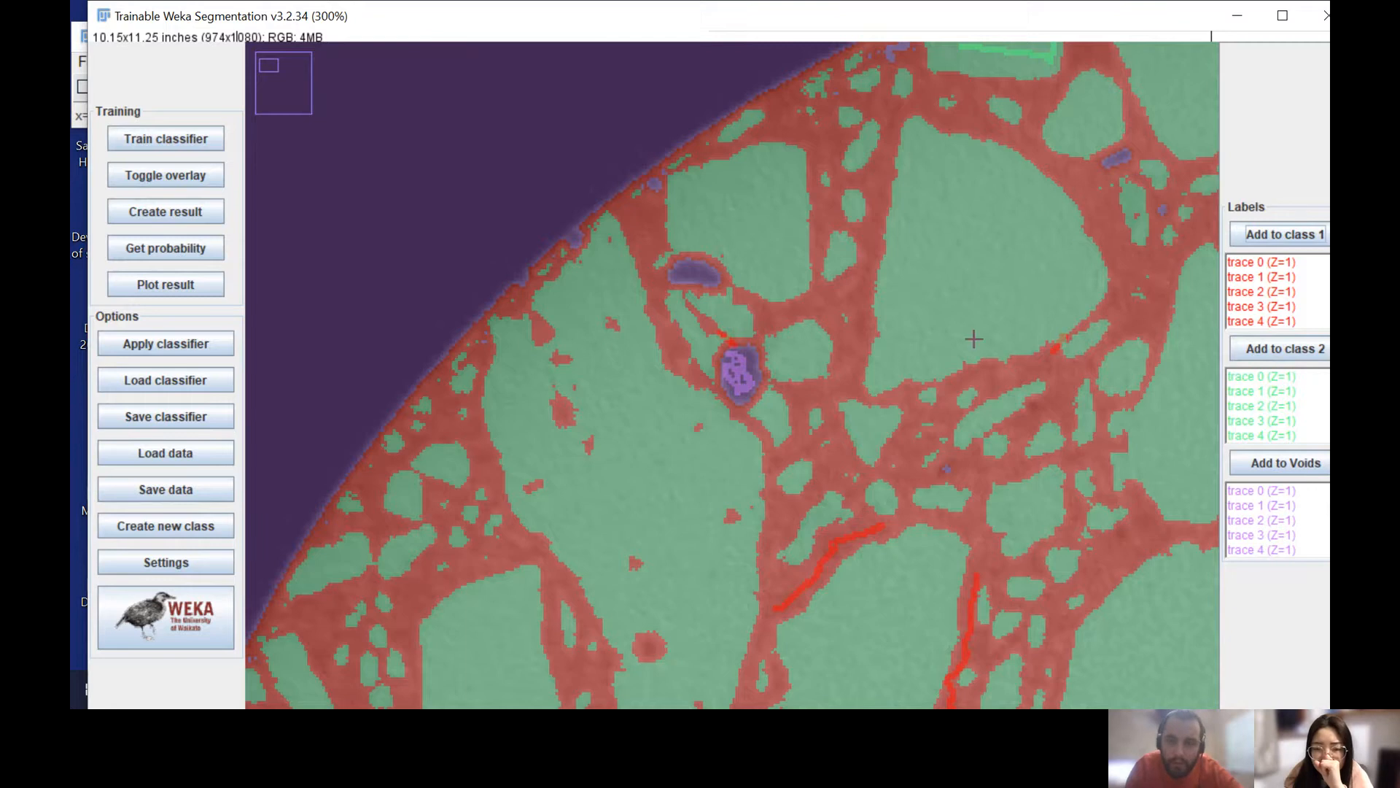
Step: Trace the gap between the two adjacent small stones near the specimen's left rim and add it to class 1
scroll(677, 547, "down", 1)
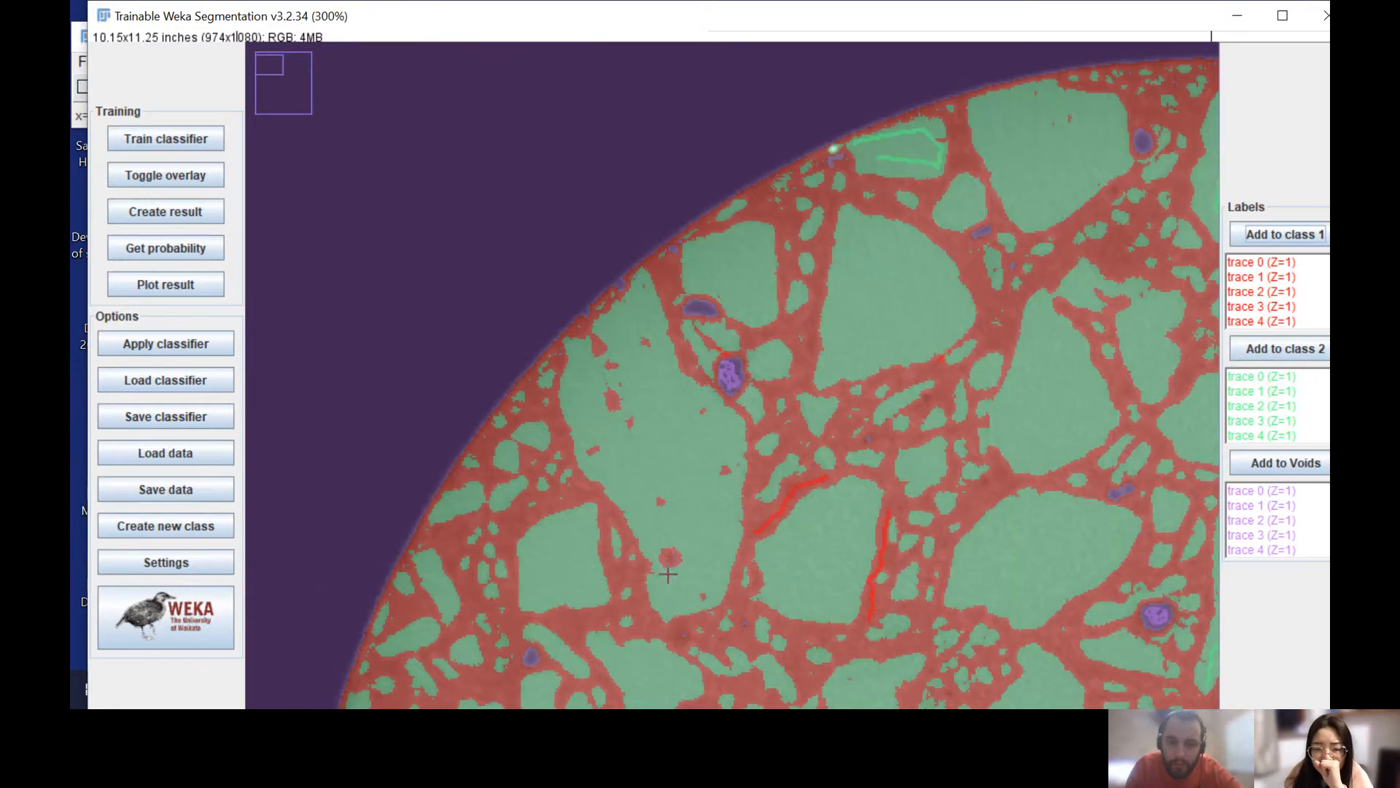
scroll(668, 575, "up", 1)
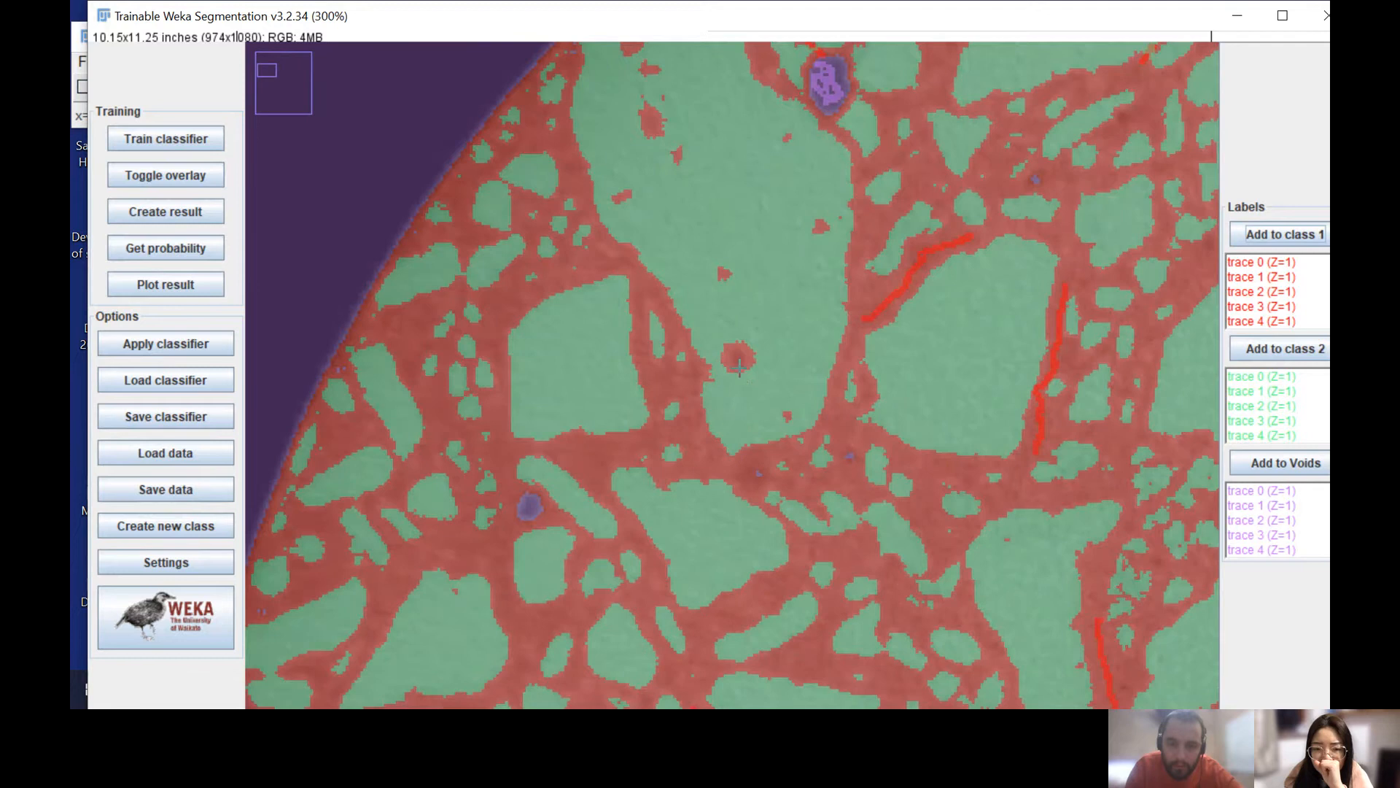
scroll(757, 374, "up", 1)
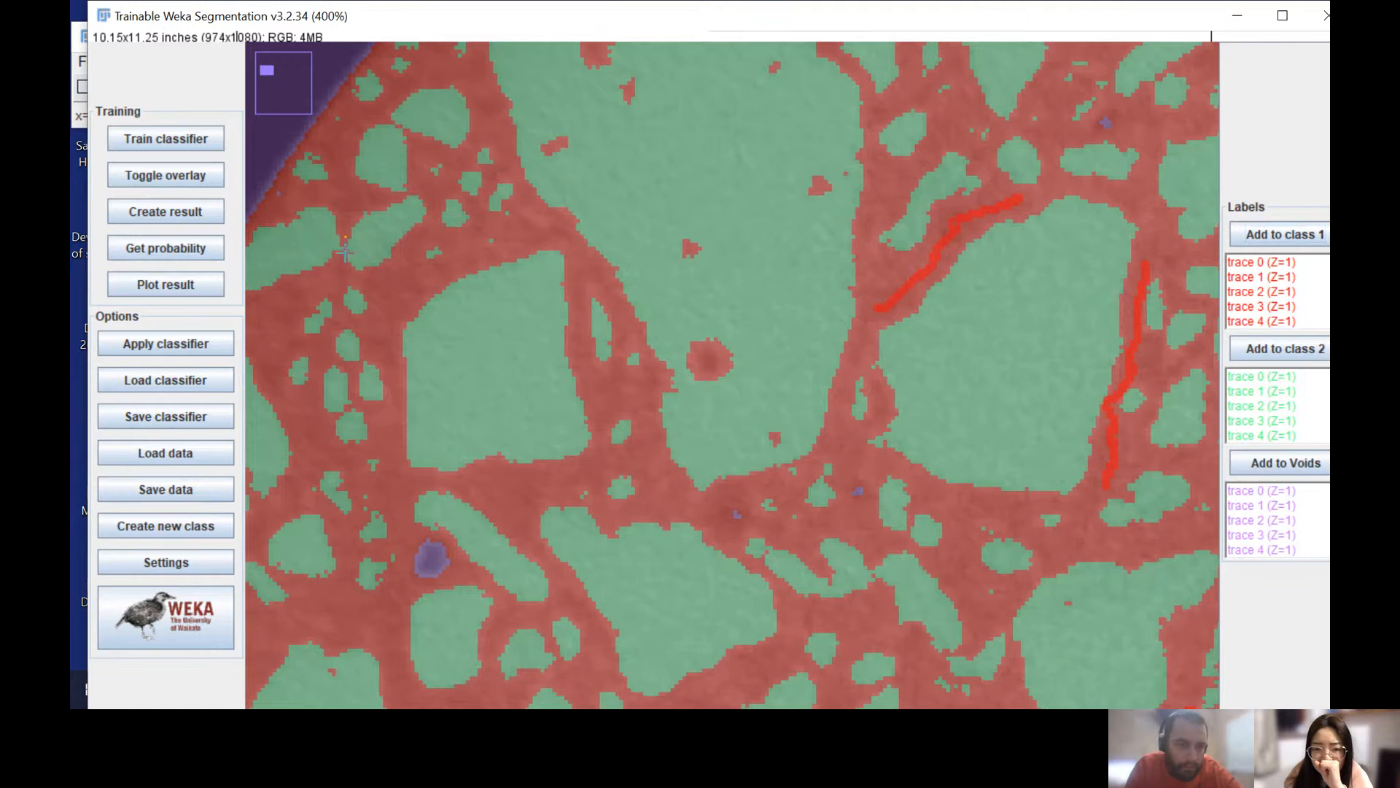
left_click(1295, 234)
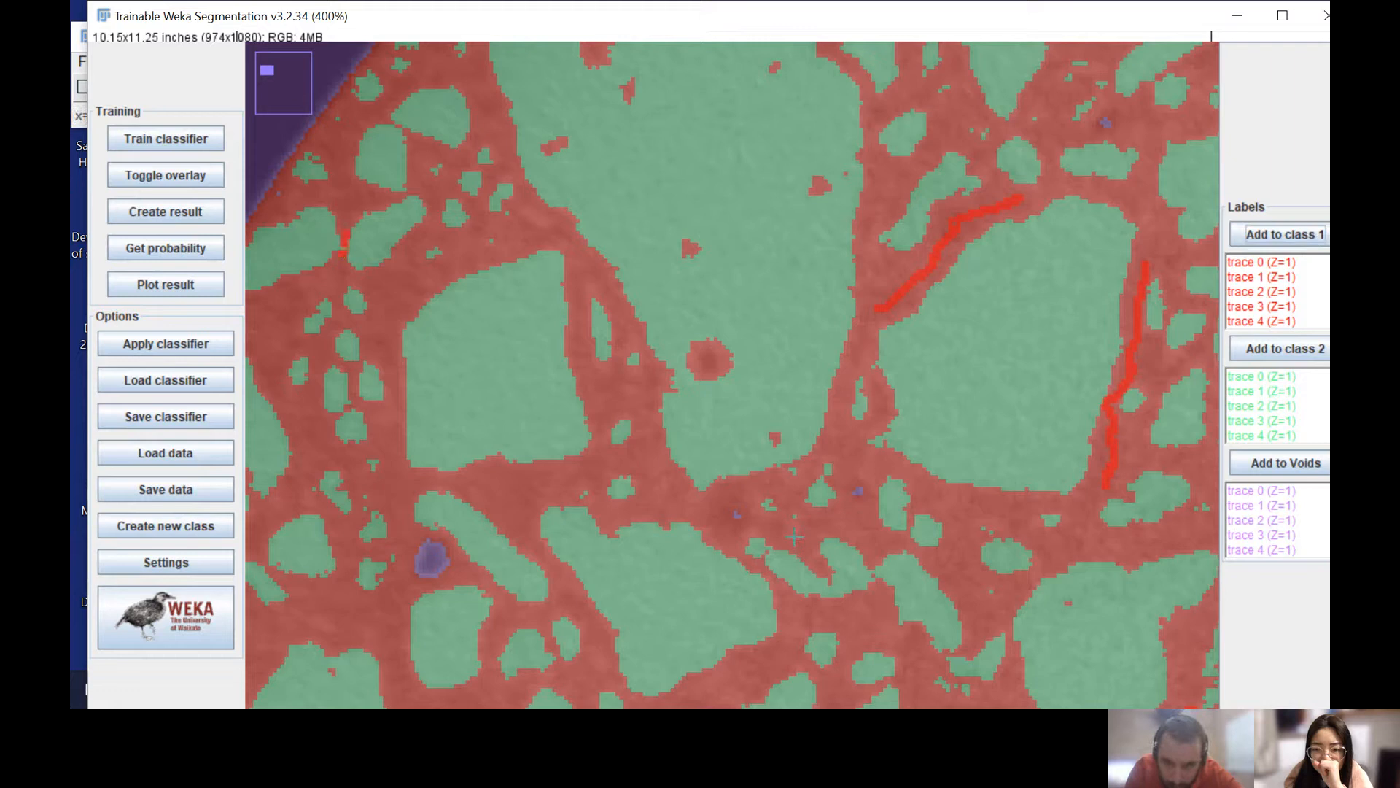
Step: Add traces of two small stones in the specimen's upper-left area to class 2, and retrain the classifier
left_click(1266, 355)
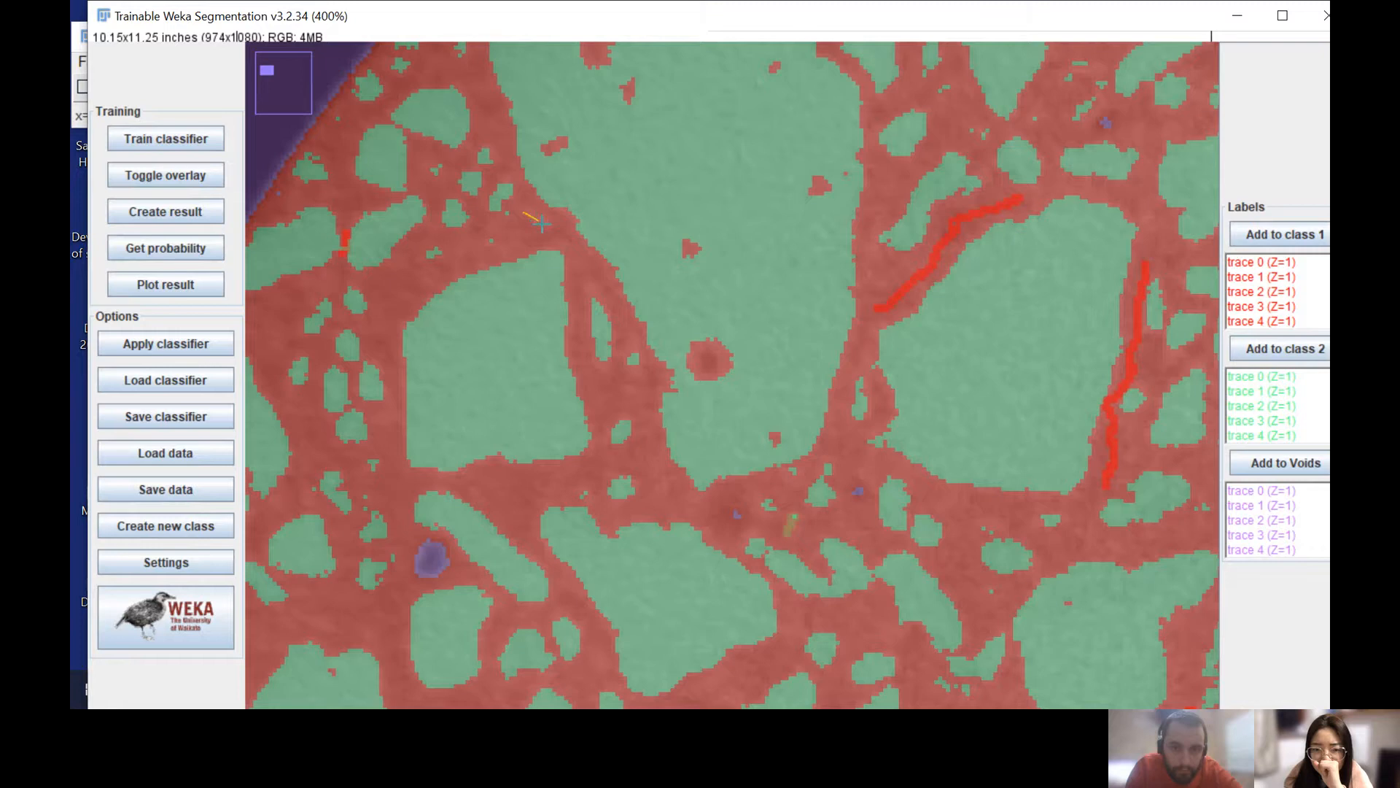
left_click(1284, 353)
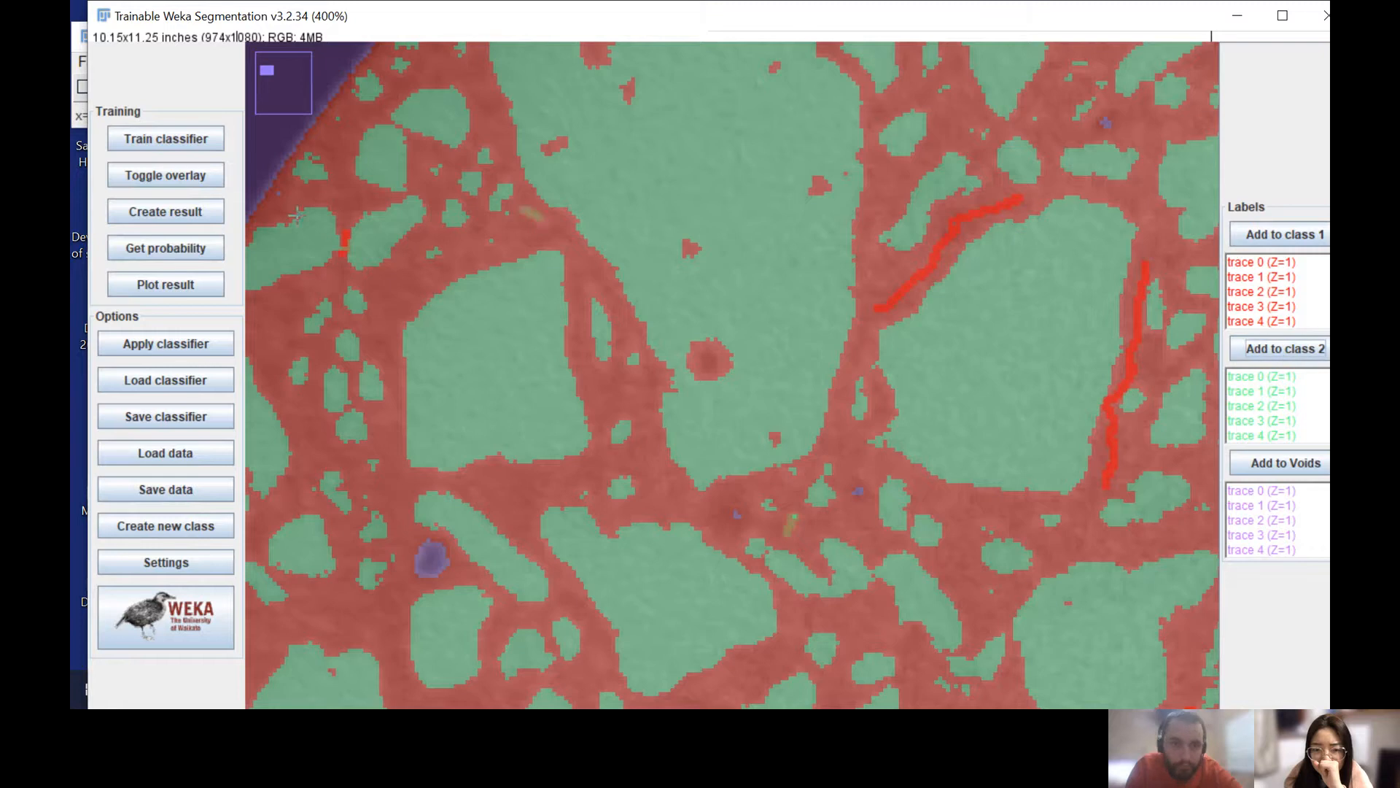
left_click(190, 138)
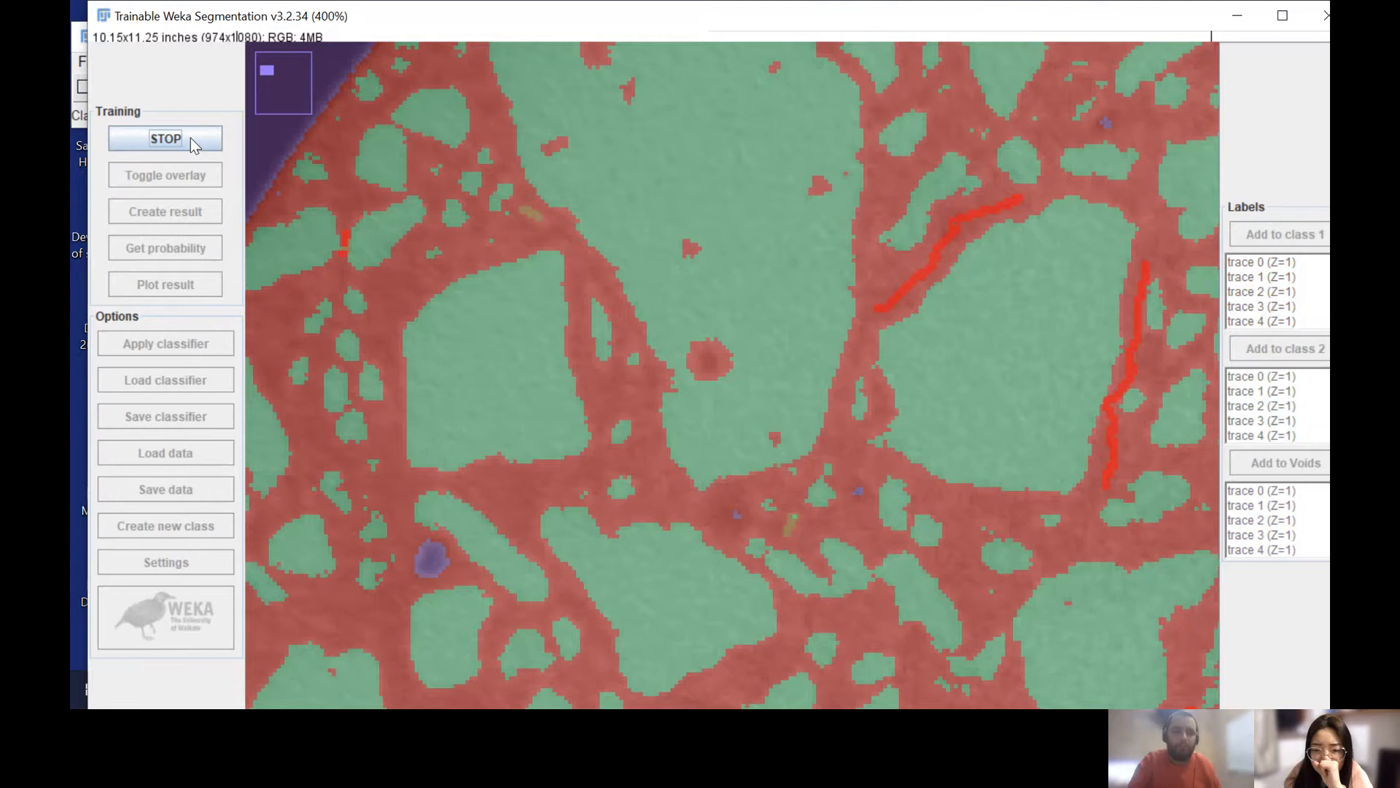
left_click_drag(502, 14, 570, 15)
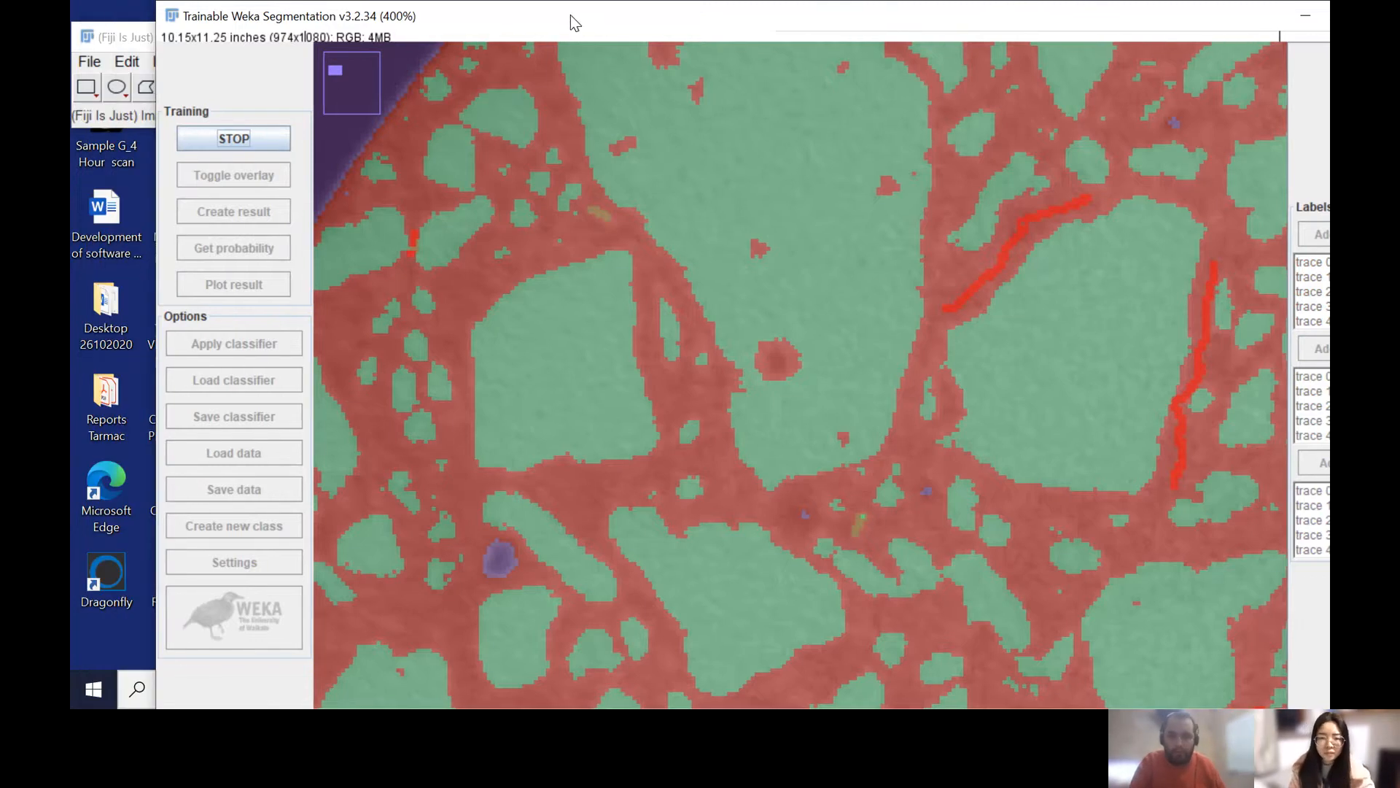
Step: Add class 1 traces for the gaps above the large lower-left stone, between two neighbouring stones, and beside the void below the speckled stone
scroll(948, 384, "down", 3)
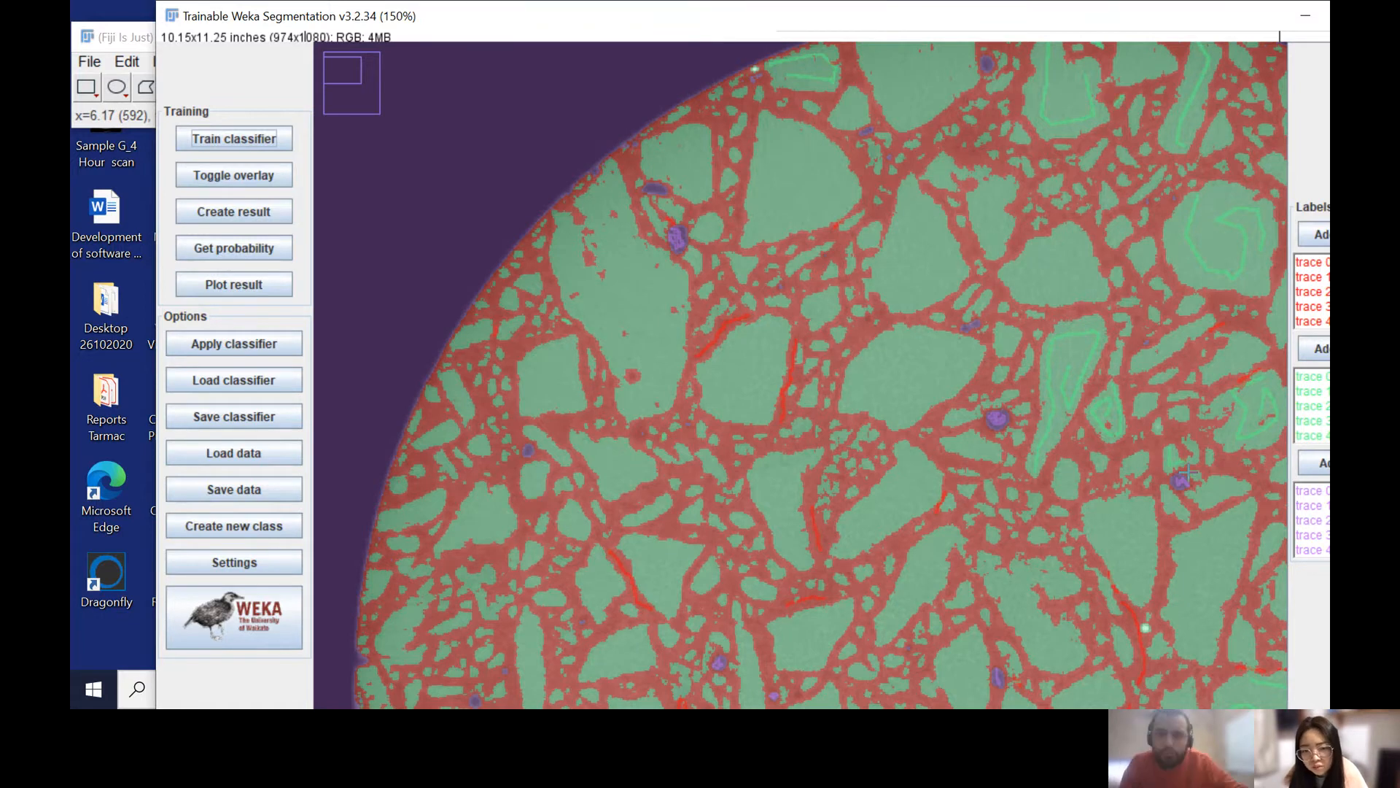
key("minus")
key("minus")
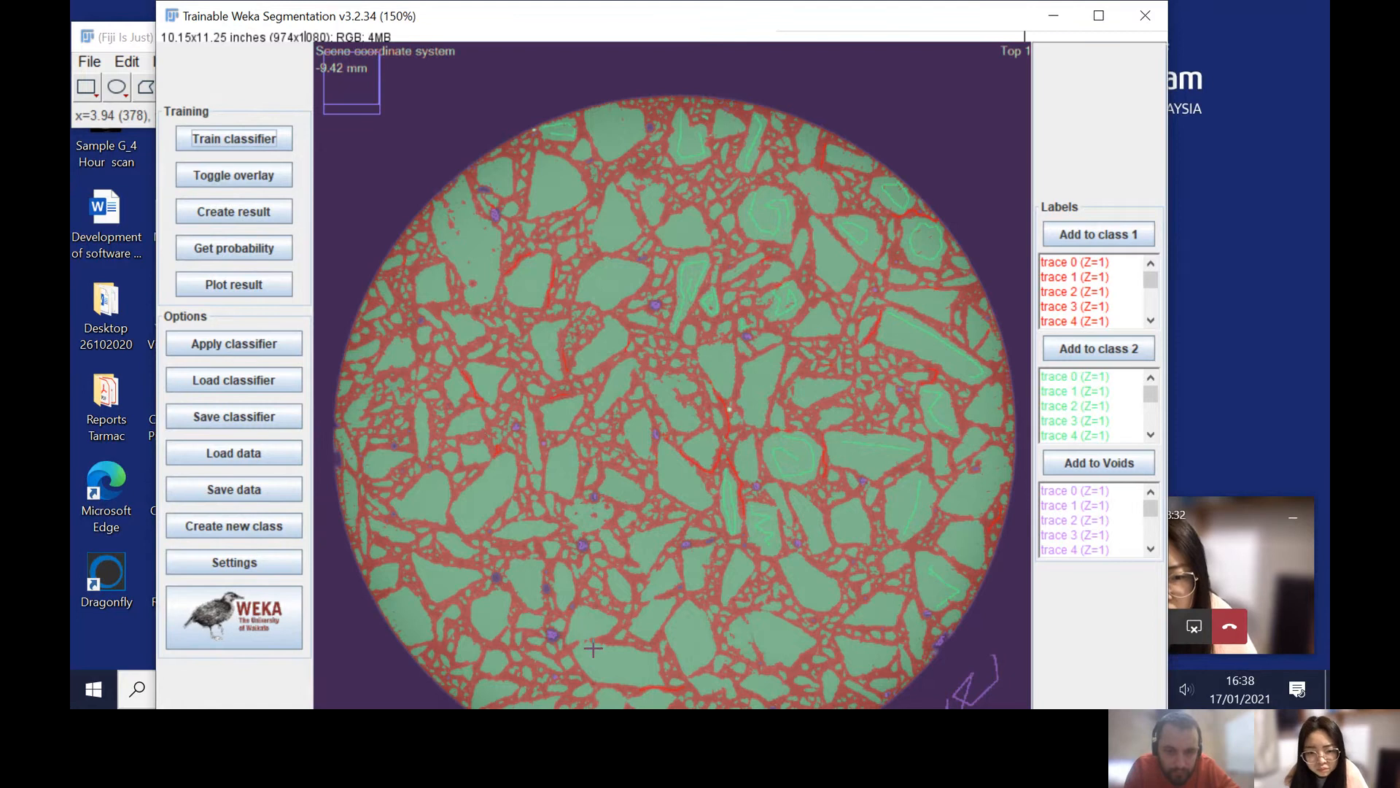
scroll(593, 648, "up", 3)
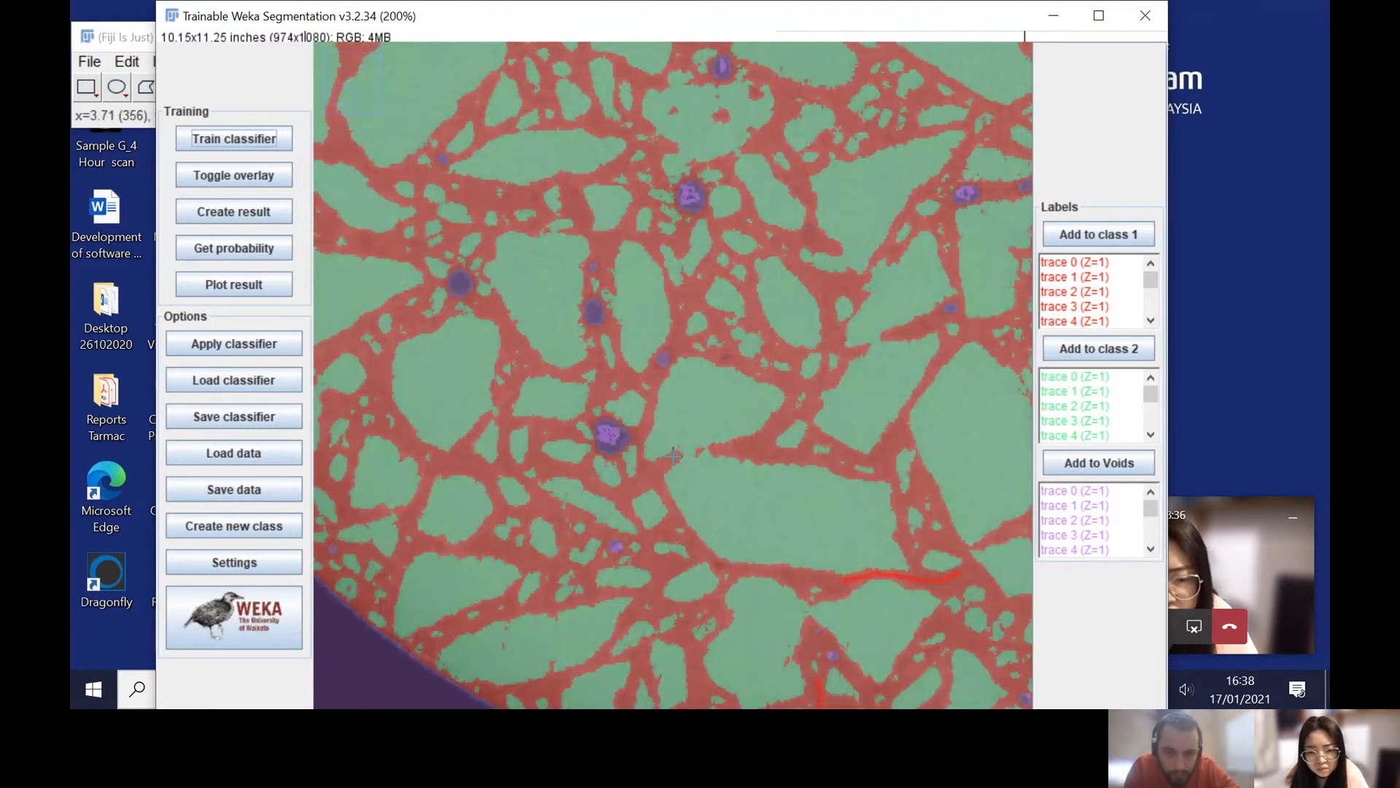
left_click(1093, 237)
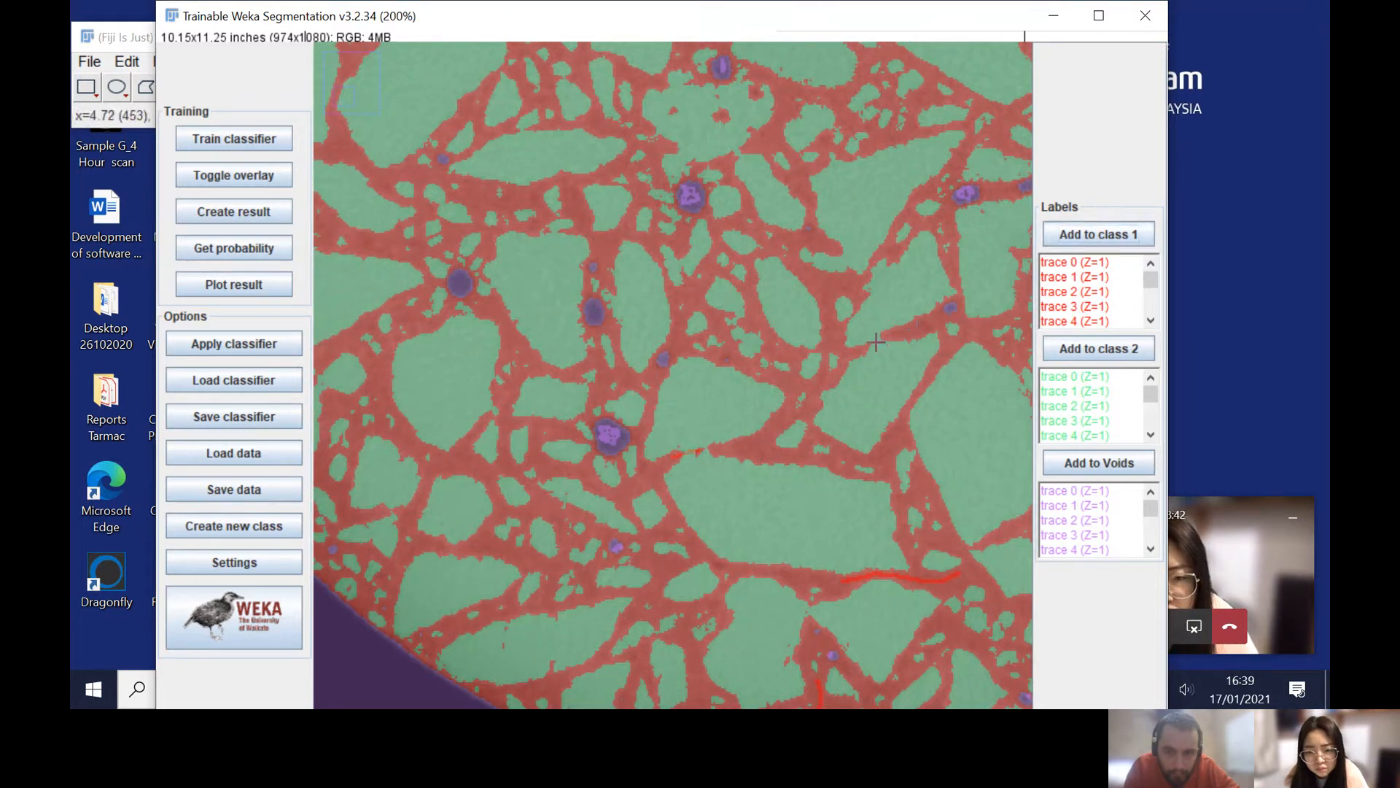
left_click(1069, 239)
left_click(1090, 239)
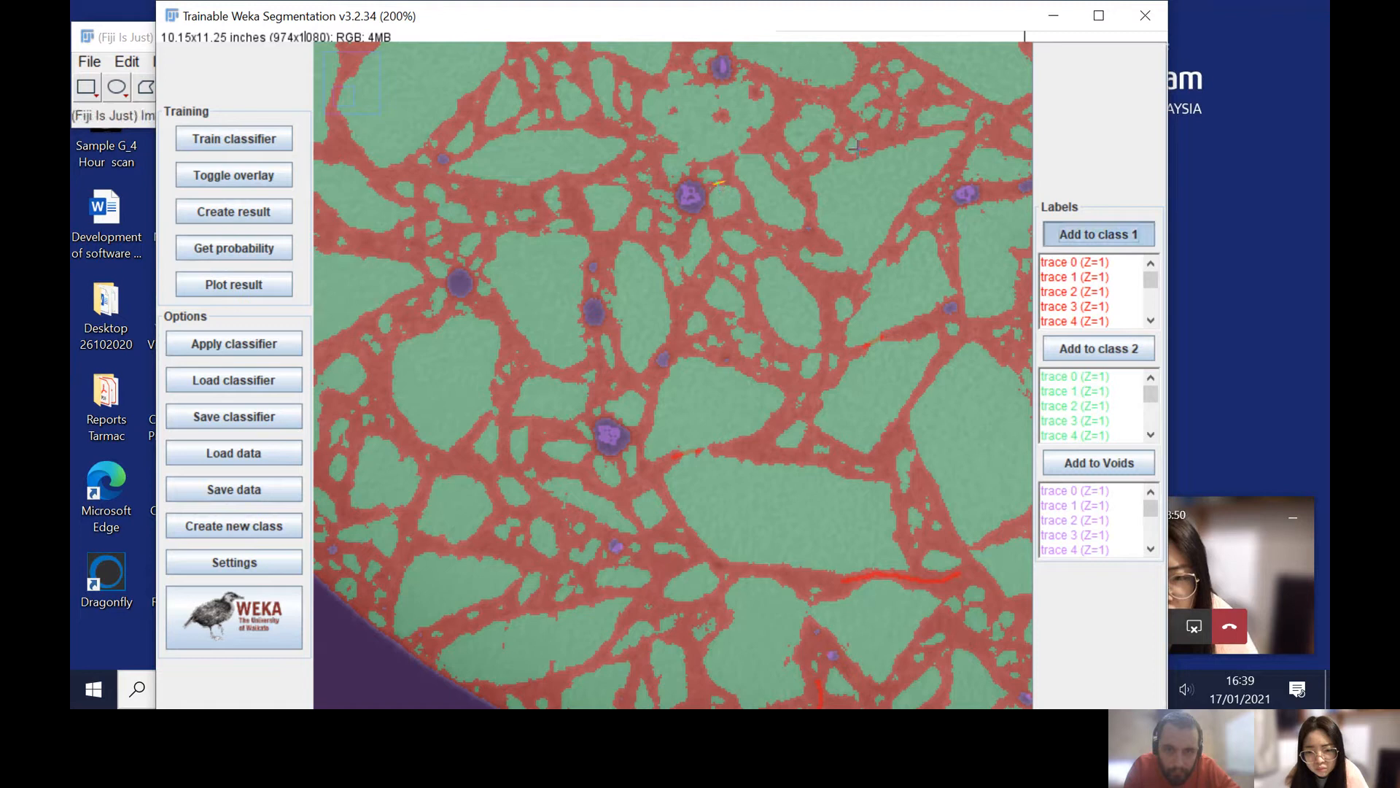
Step: Add three more traces of thin gaps around the stones below and beside the speckled stone to class 1, and retrain the classifier
left_click(735, 151)
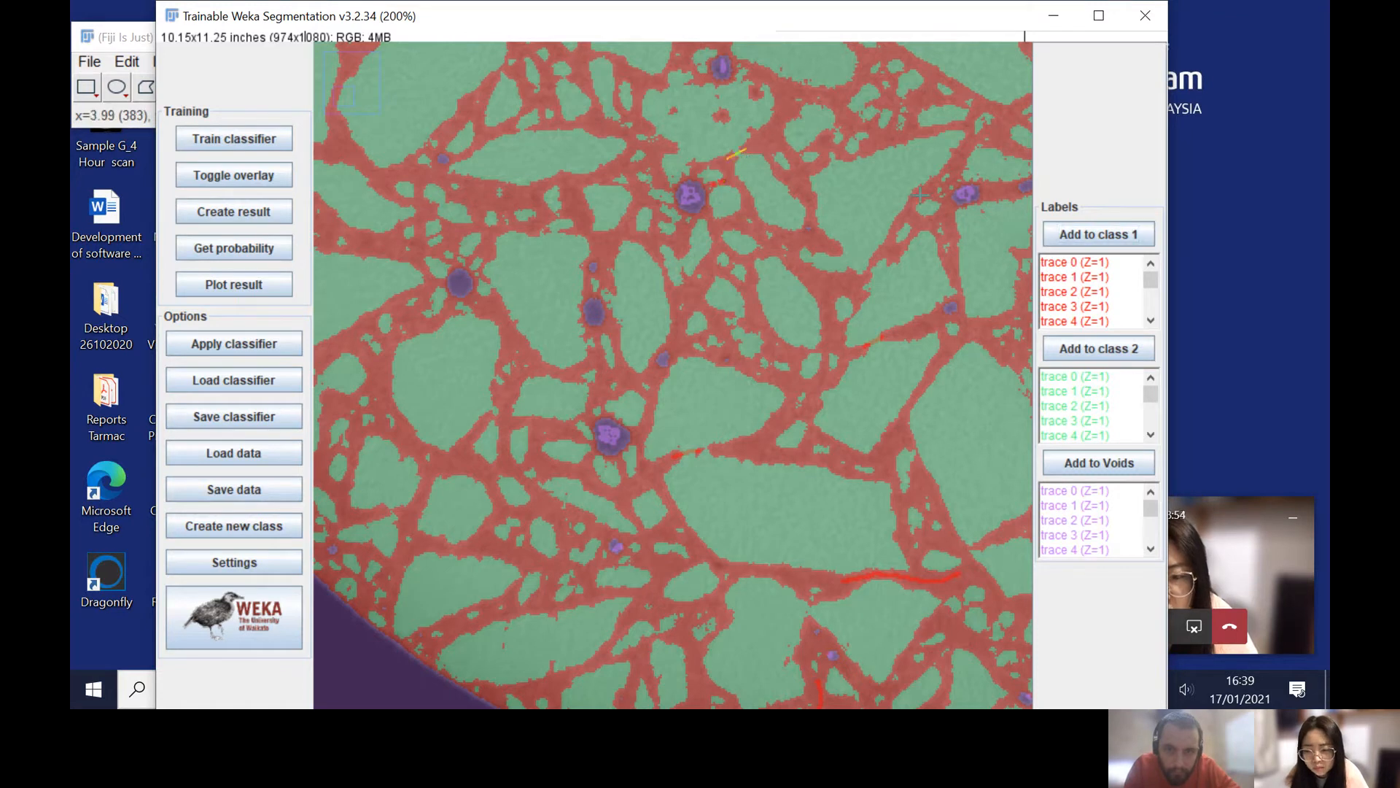
left_click(1066, 237)
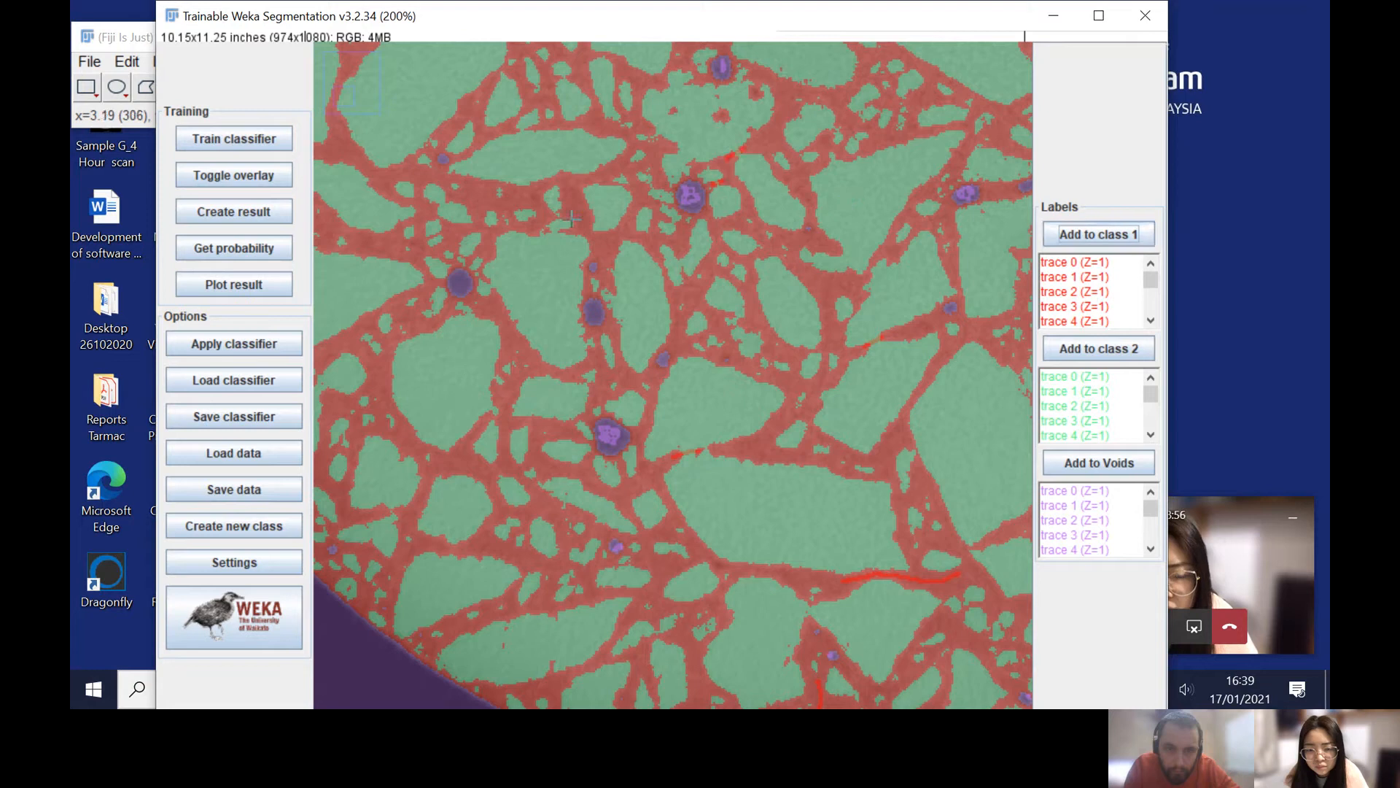
left_click(548, 230)
left_click(1091, 236)
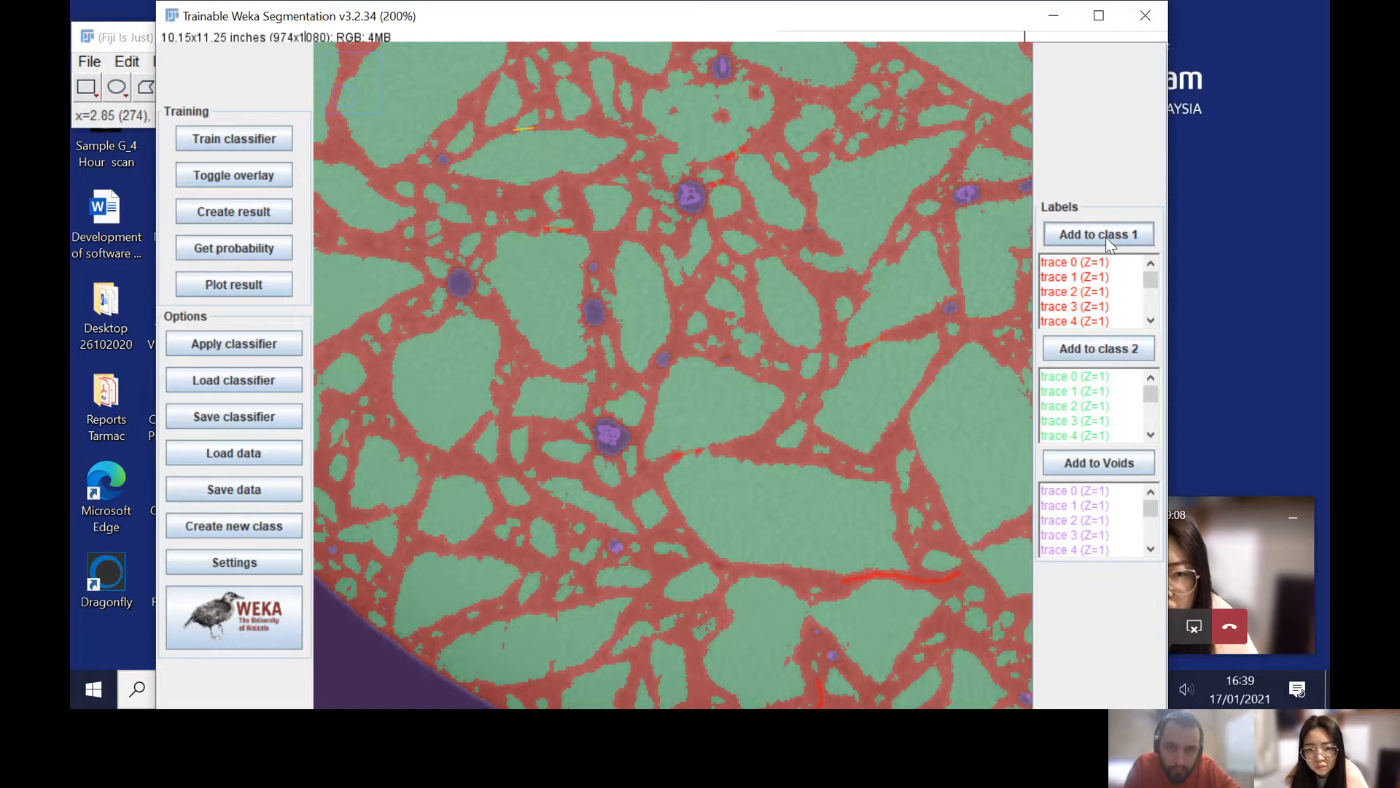
left_click(259, 138)
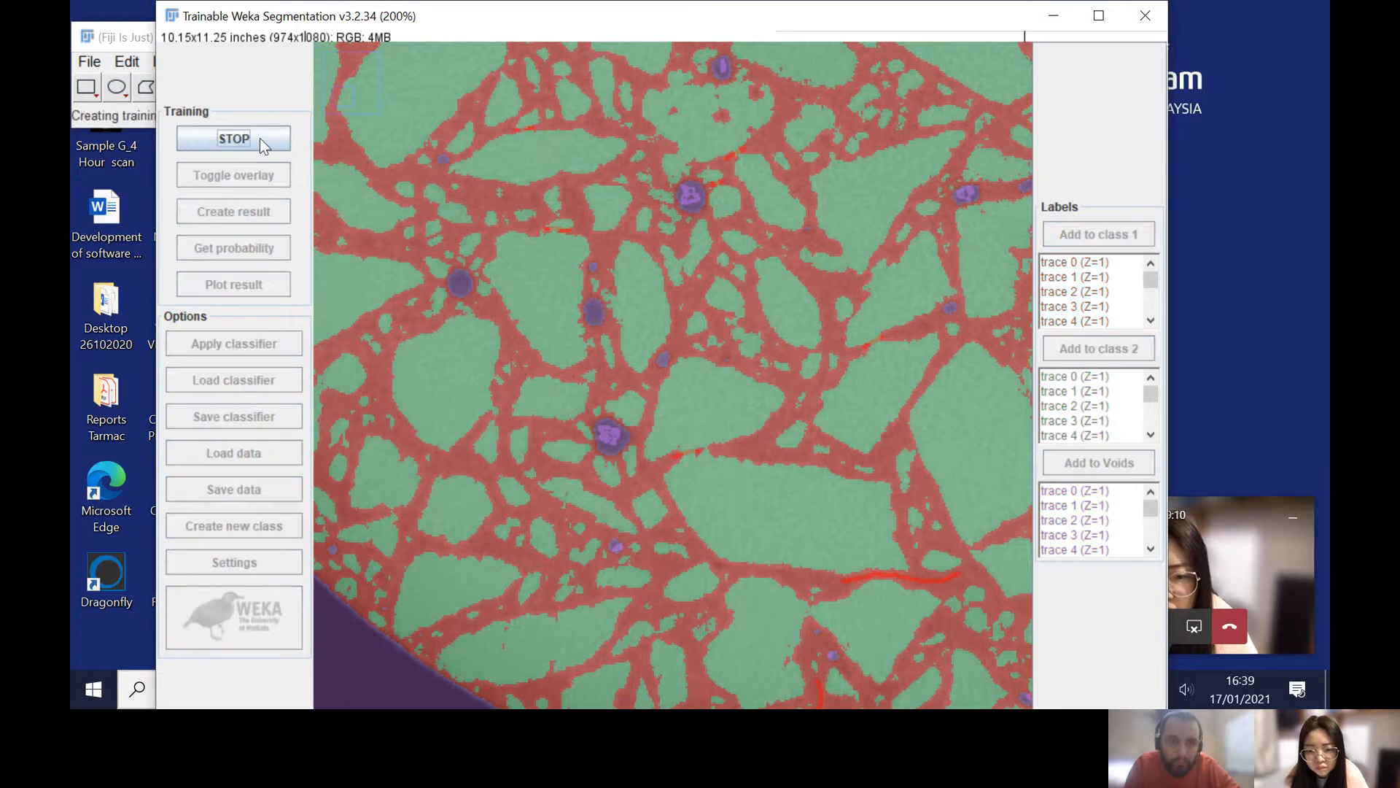
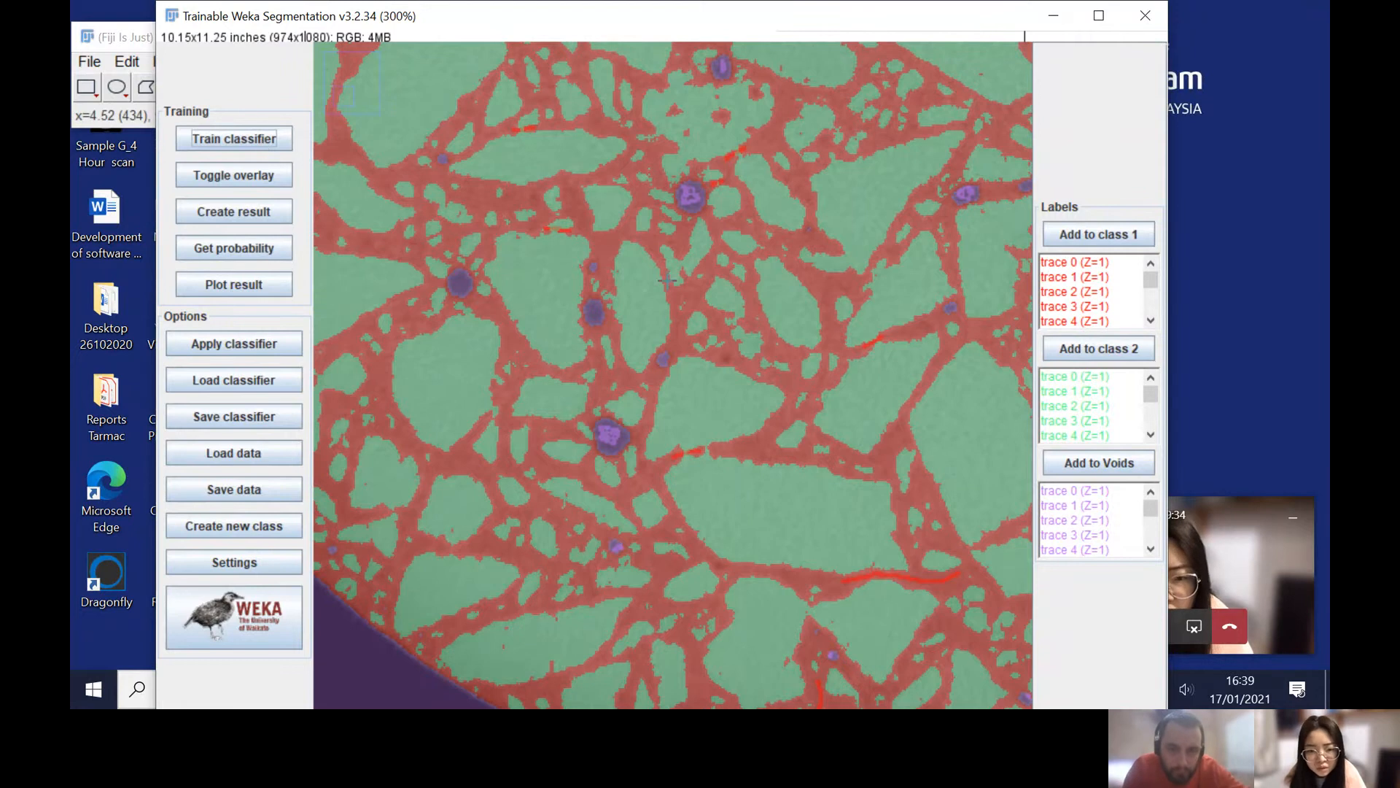
Step: Trace across two misclassified red spots inside the speckled stone and add both traces to class 2
scroll(698, 320, "up", 1)
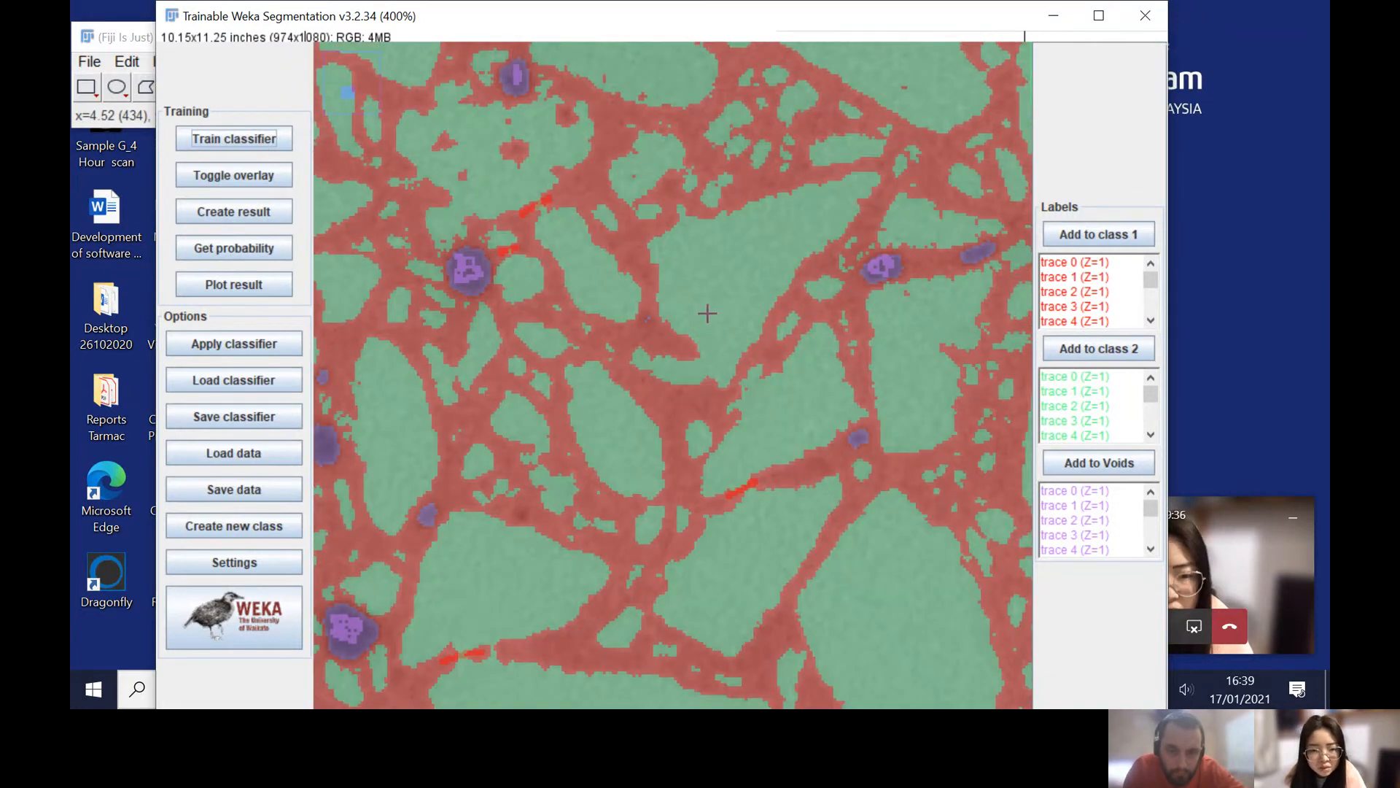
scroll(708, 314, "up", 1)
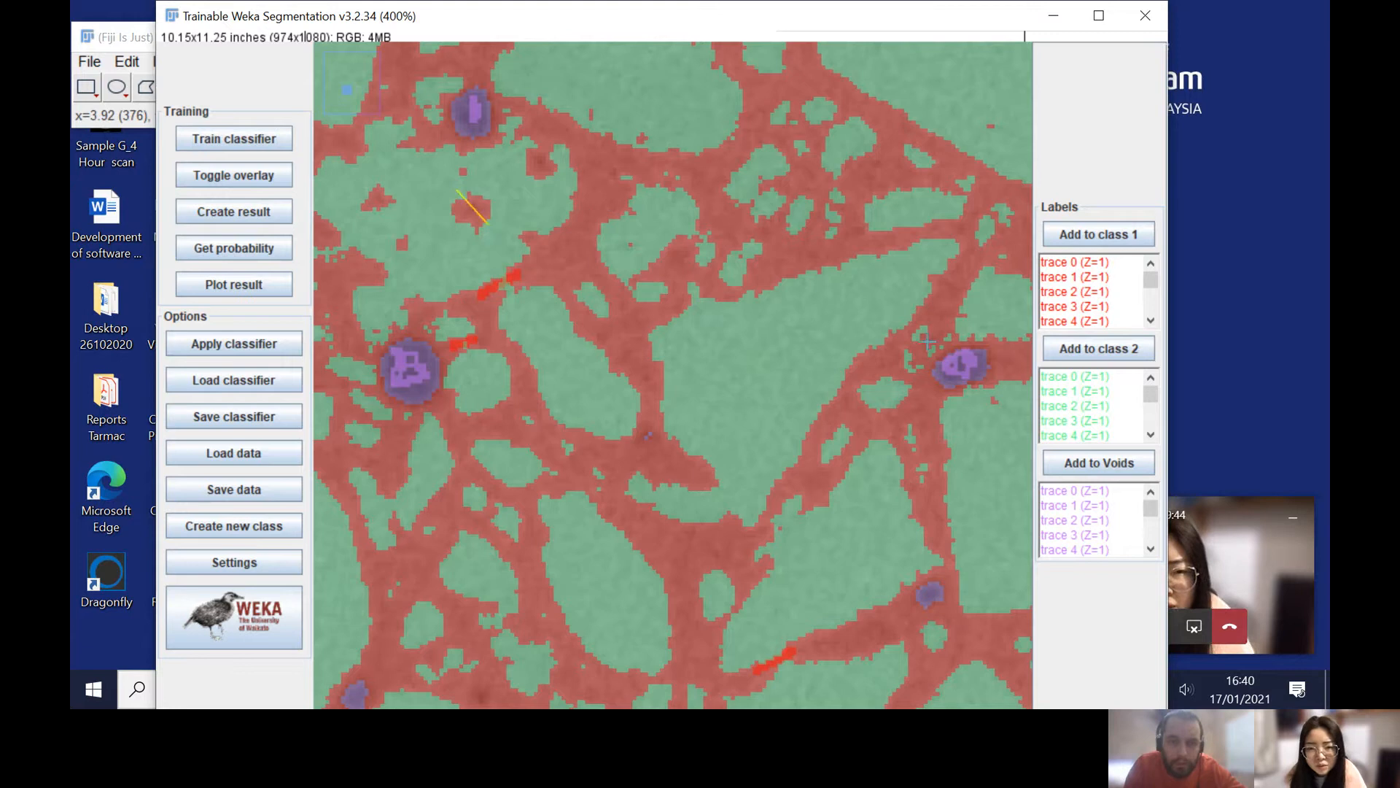
left_click(1087, 352)
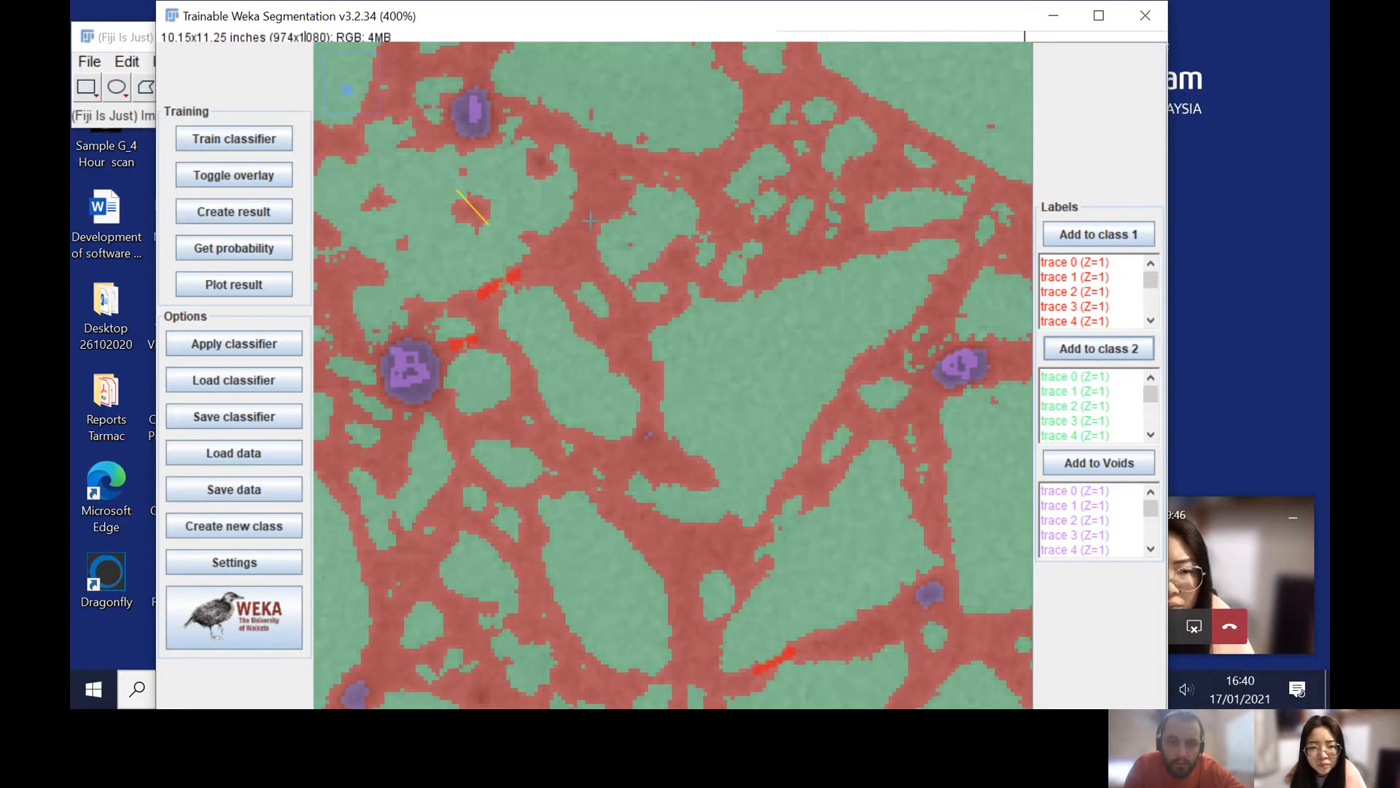
left_click(398, 208)
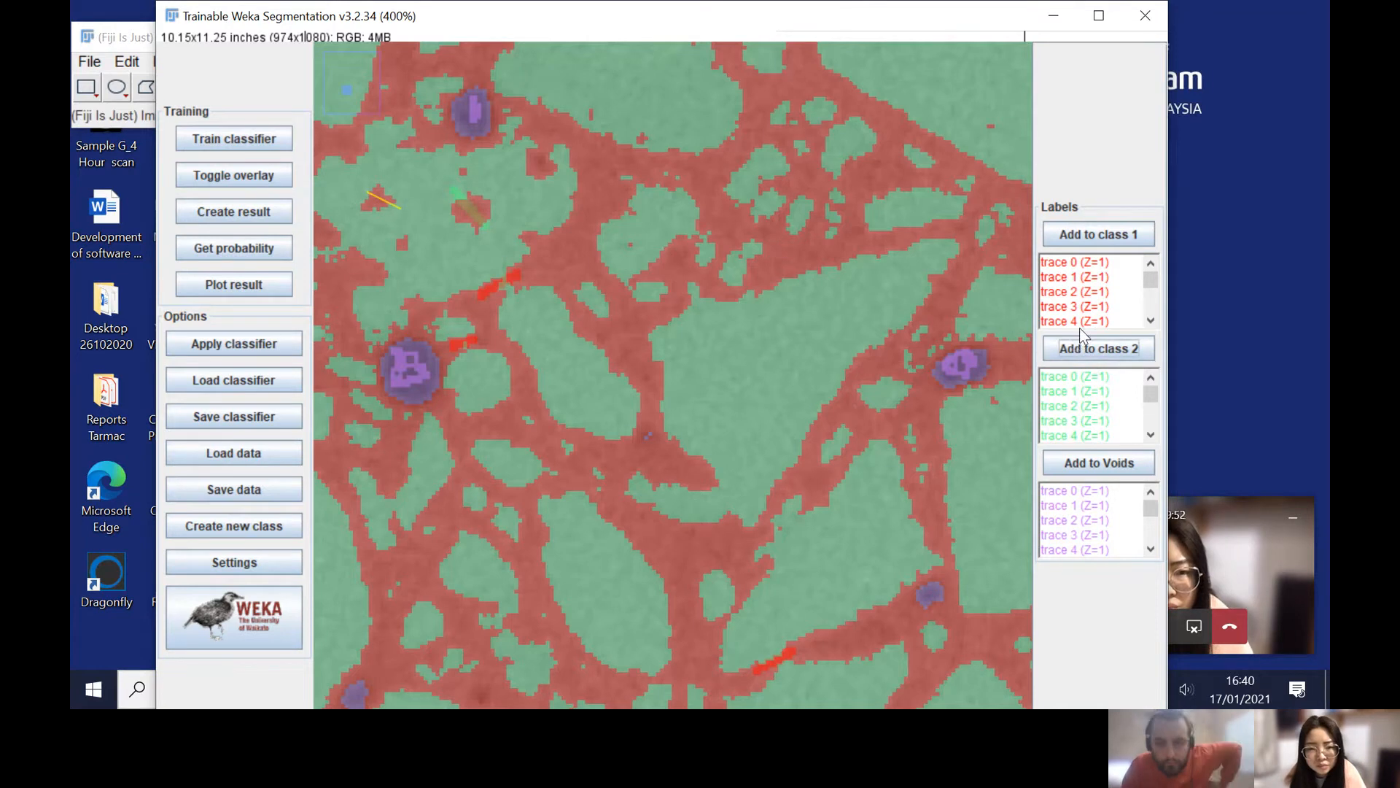
left_click(1086, 345)
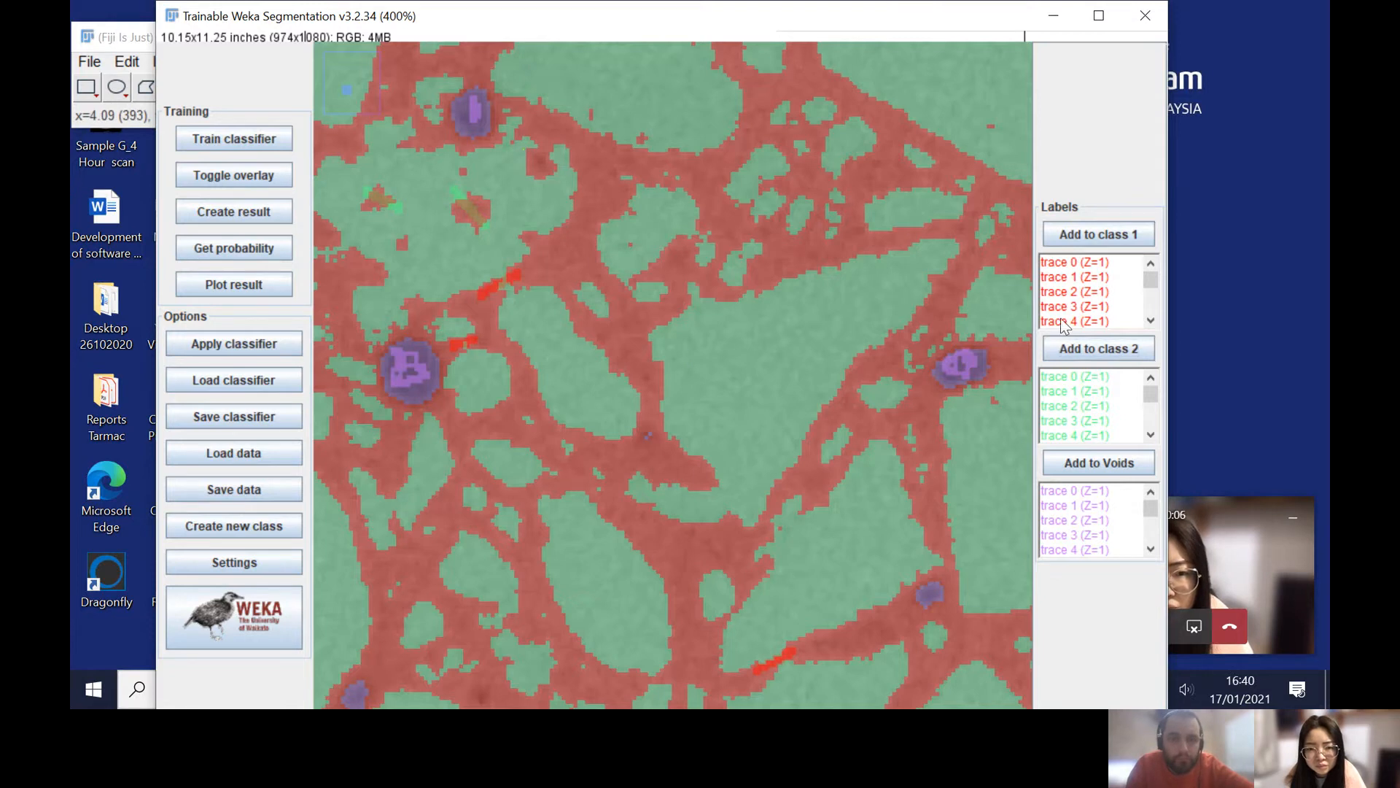
Step: Add the trace across the red spot near the speckled stone's upper-right edge to class 2, and retrain the classifier
left_click(1096, 349)
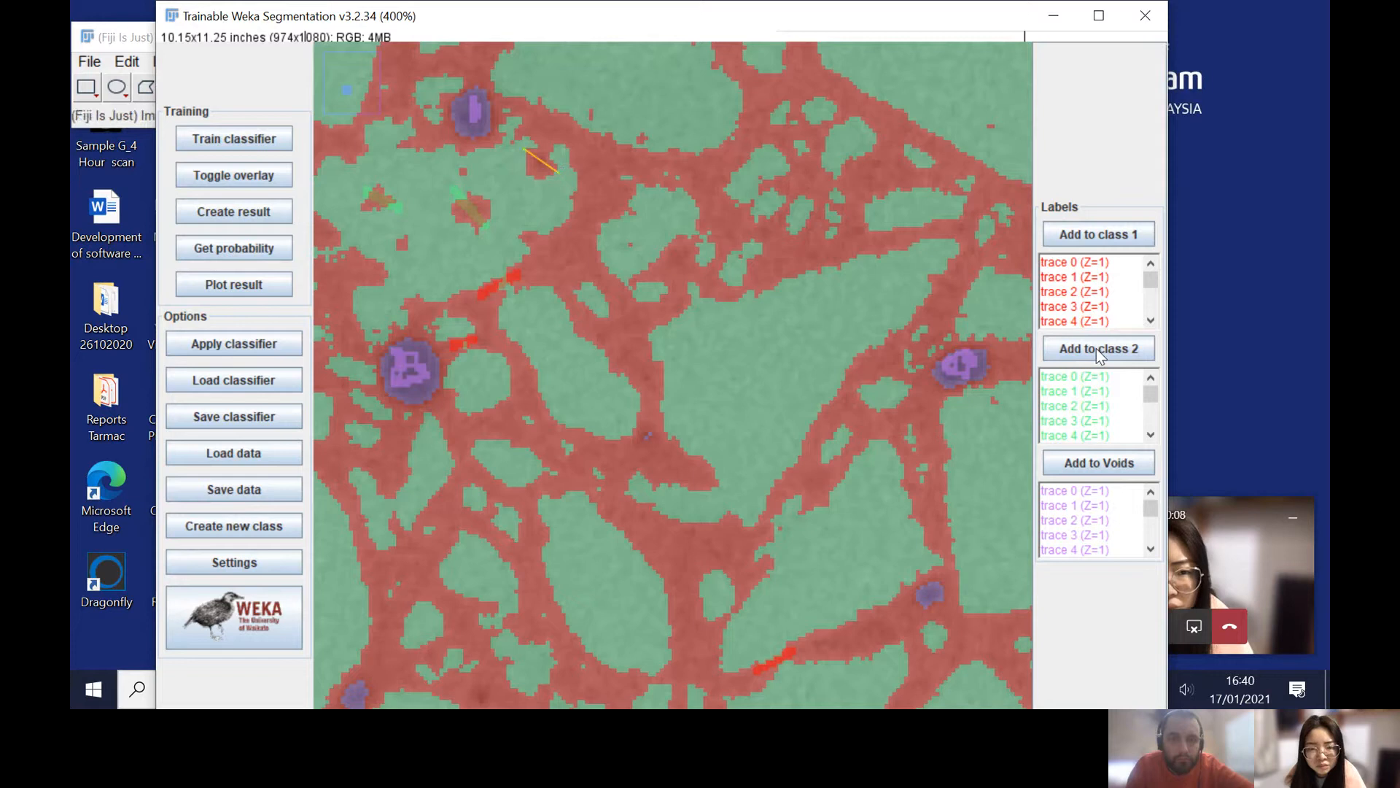
left_click(250, 139)
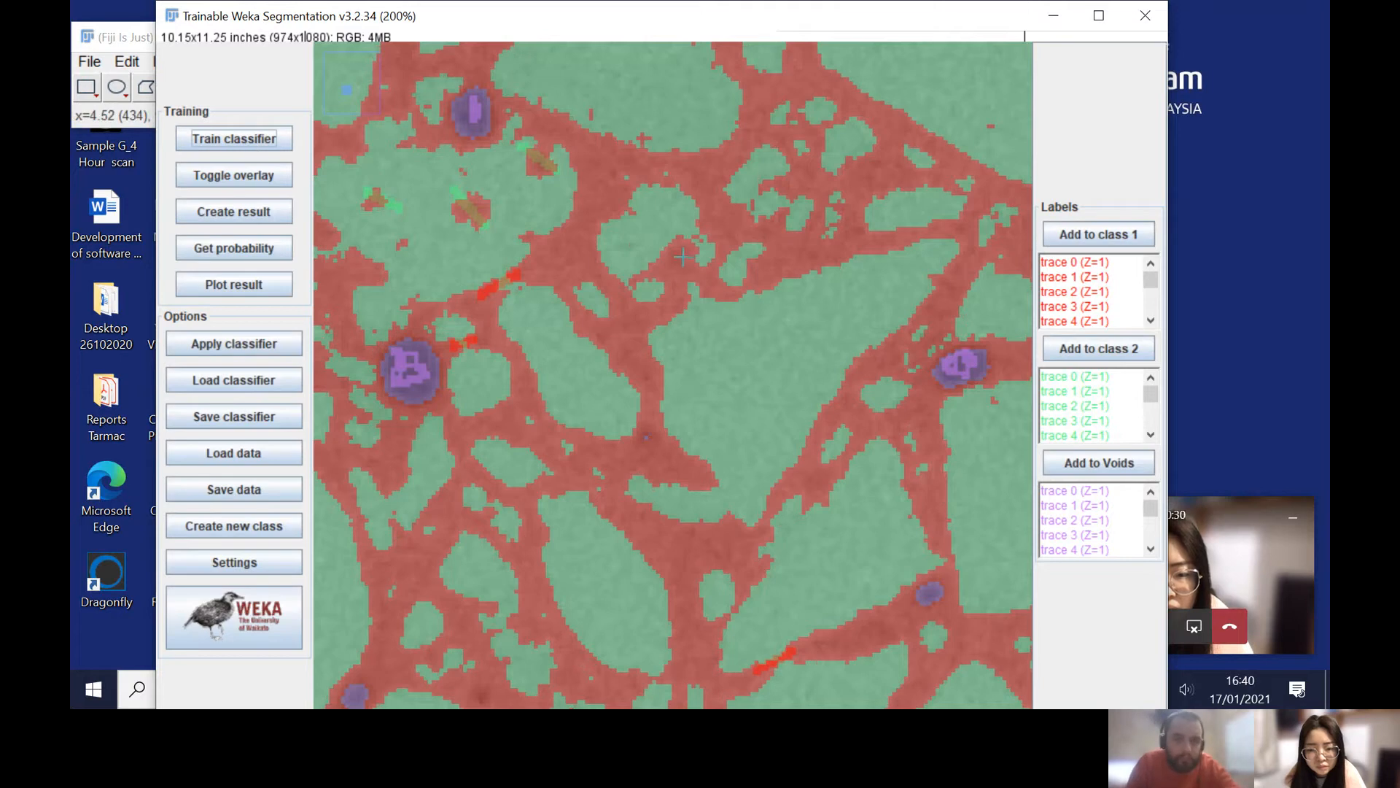
Step: Trace two red spots inside the large stone near the specimen's upper-left edge and add both traces to Voids
scroll(683, 256, "down", 1)
scroll(676, 254, "down", 1)
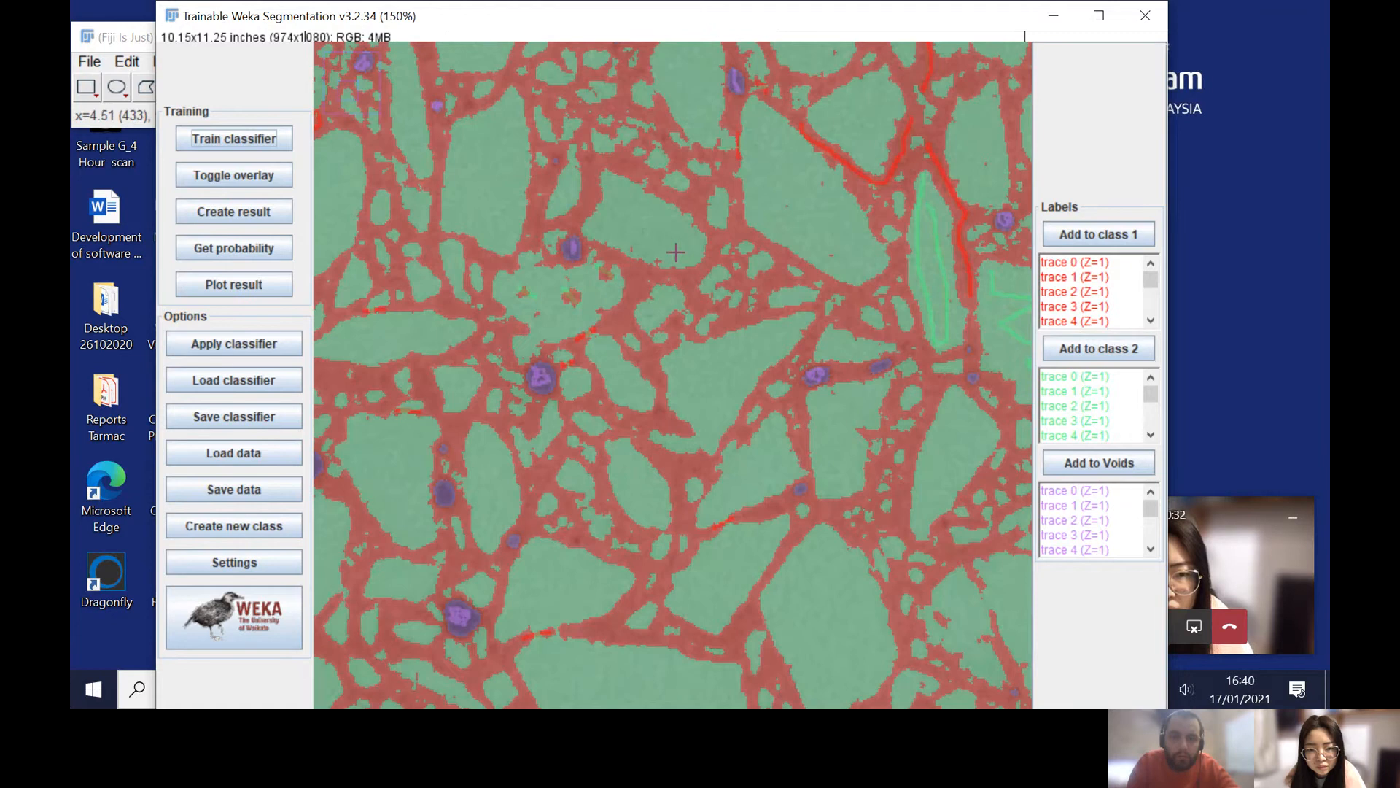
scroll(676, 252, "down", 1)
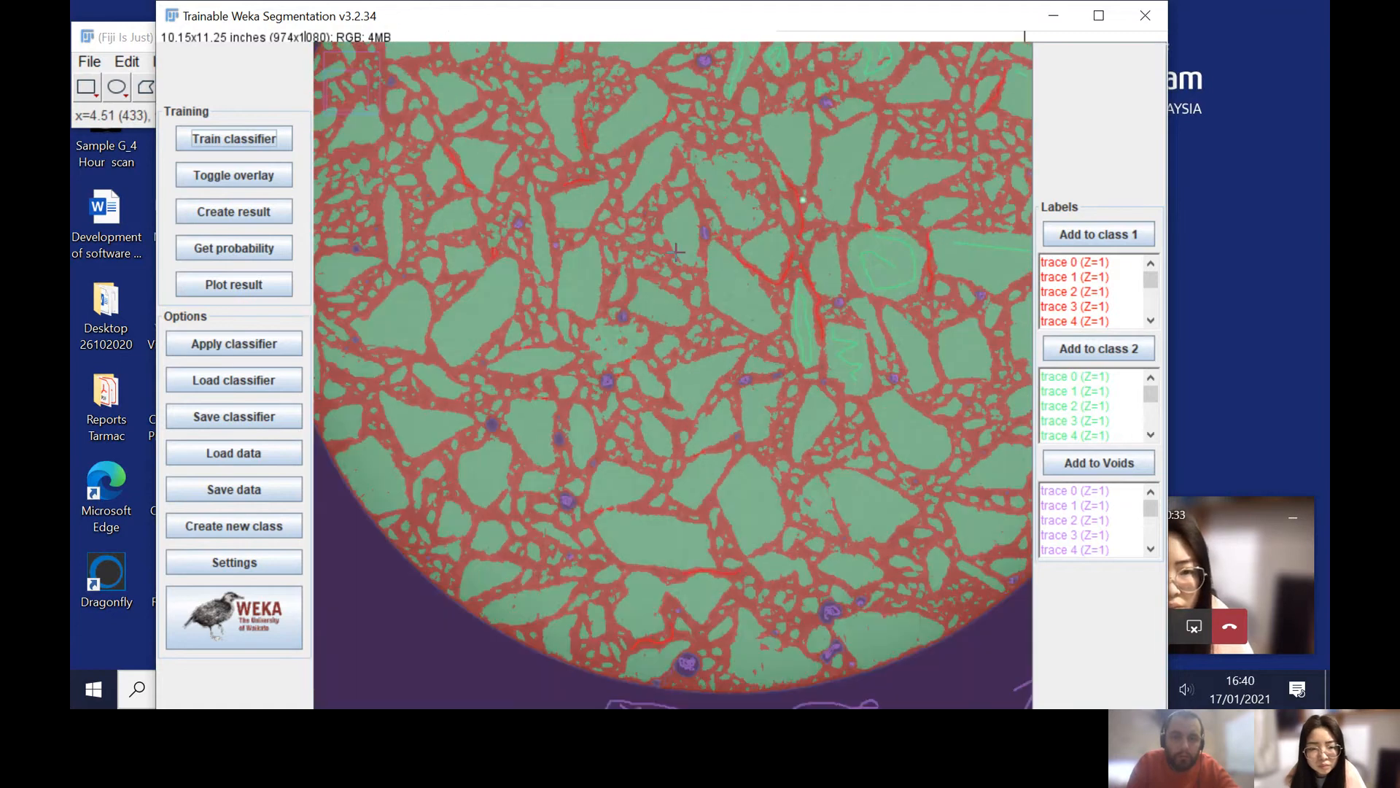
scroll(914, 106, "down", 1)
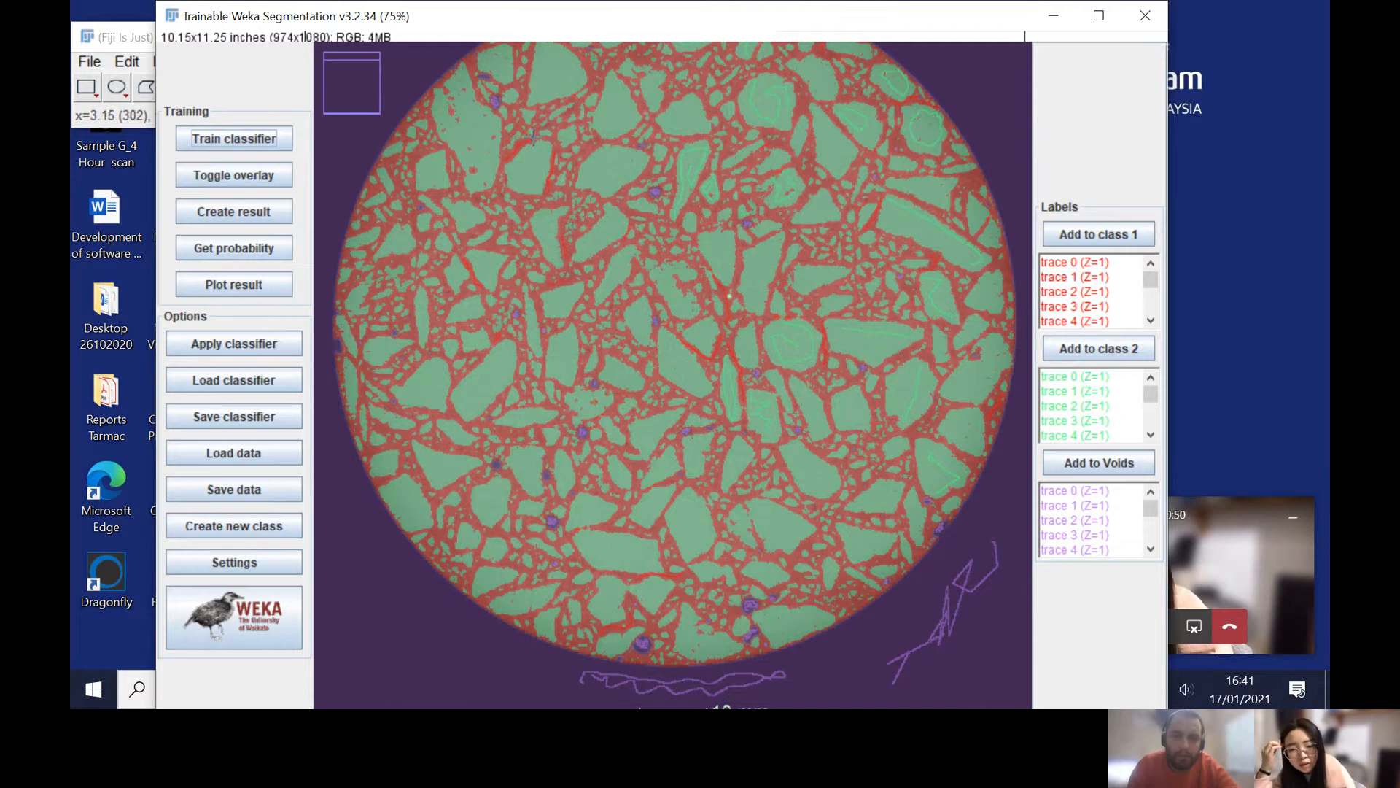
scroll(525, 243, "up", 1)
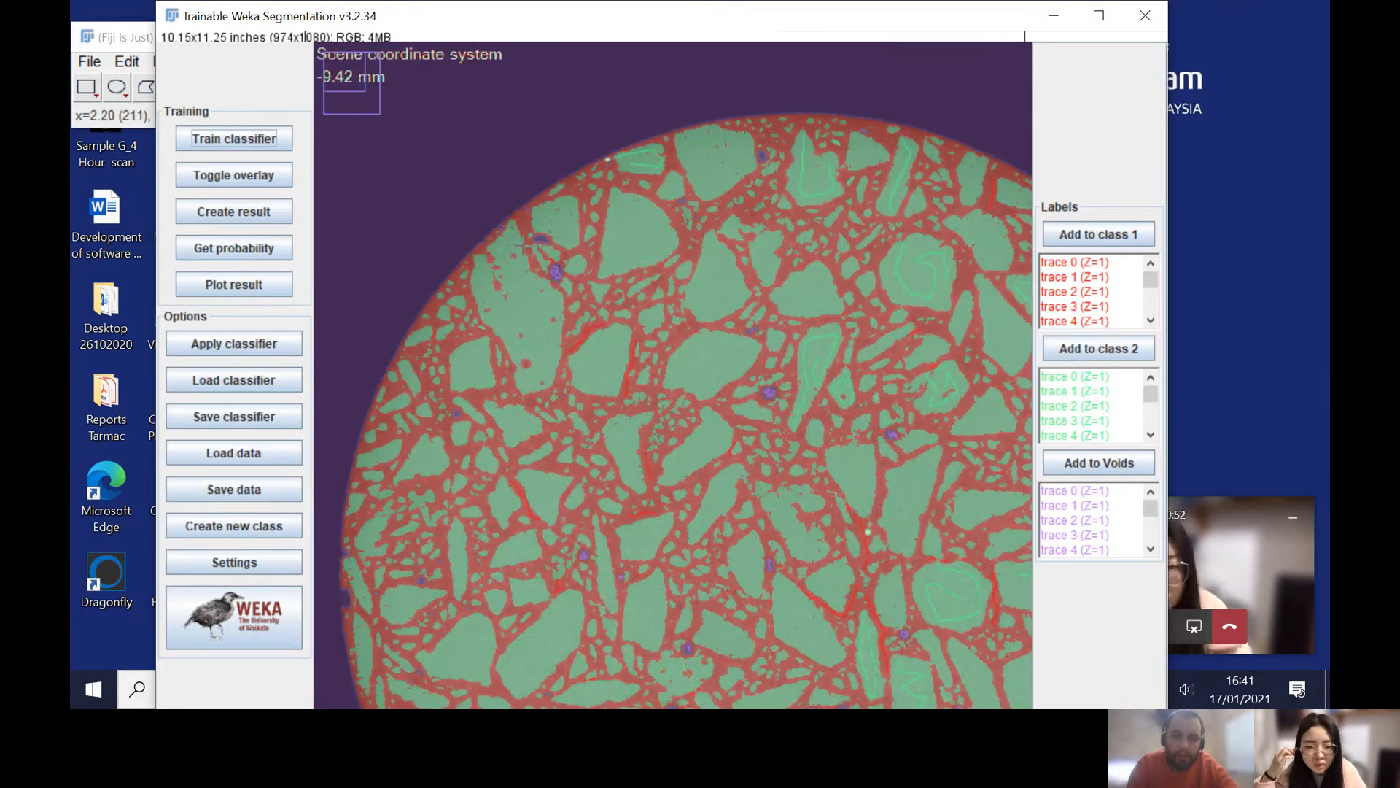
scroll(606, 380, "up", 2)
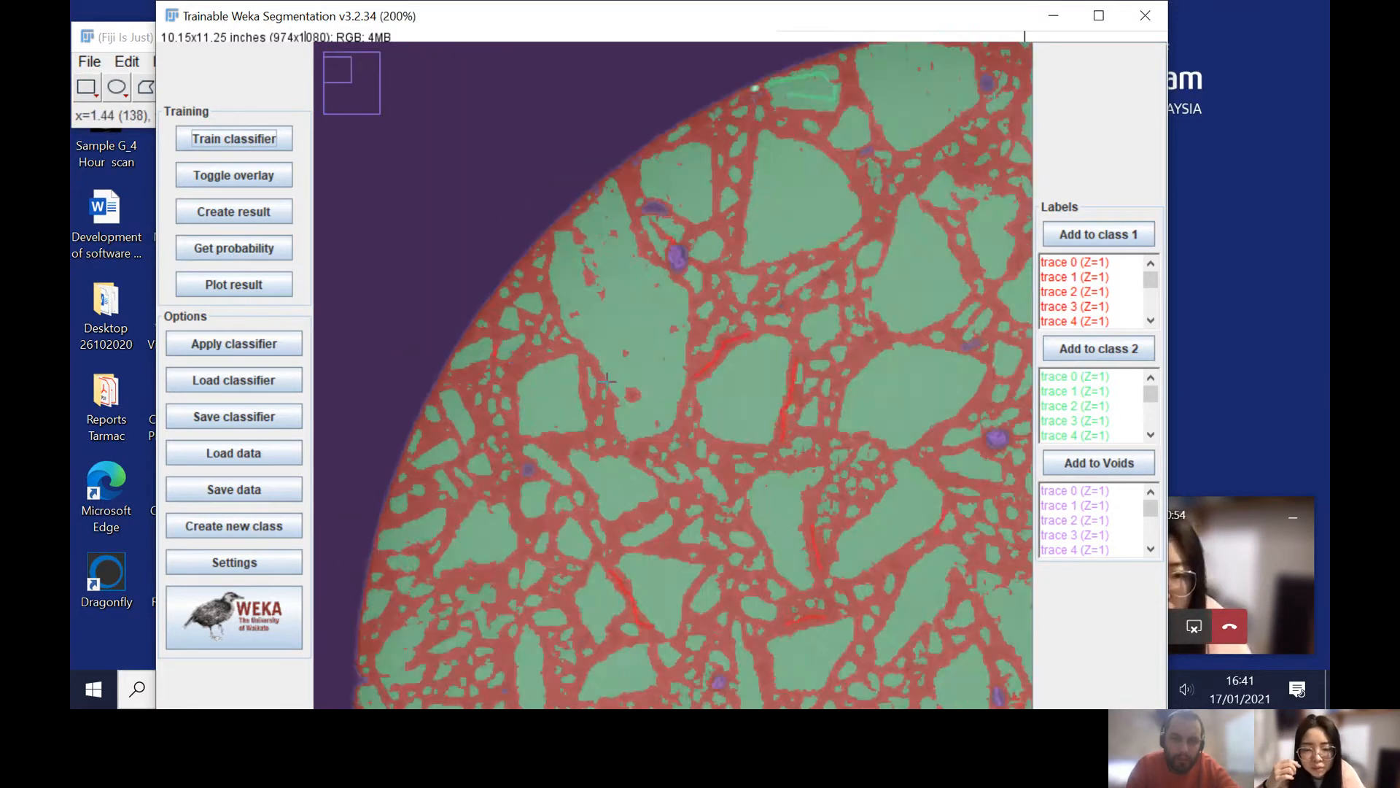
scroll(606, 380, "up", 1)
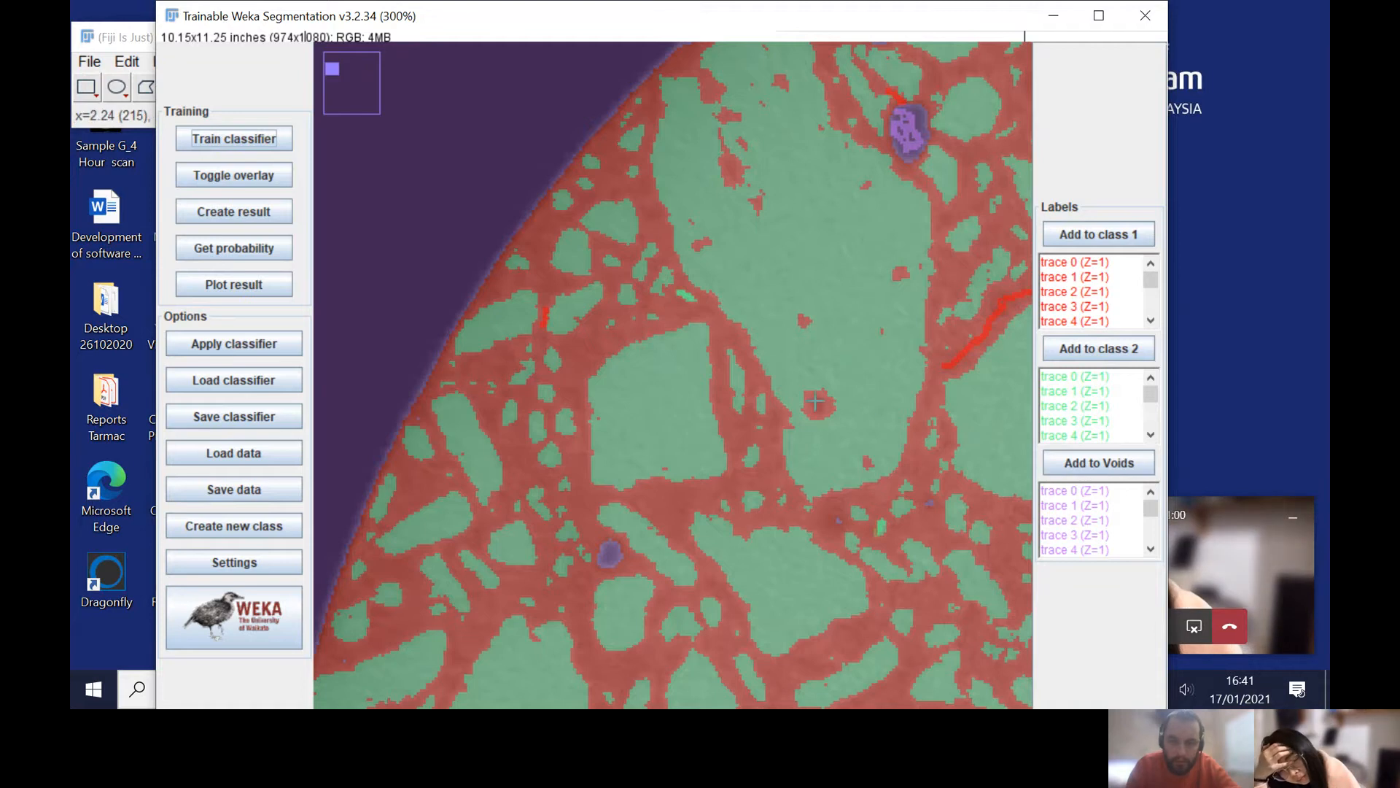
left_click(1052, 463)
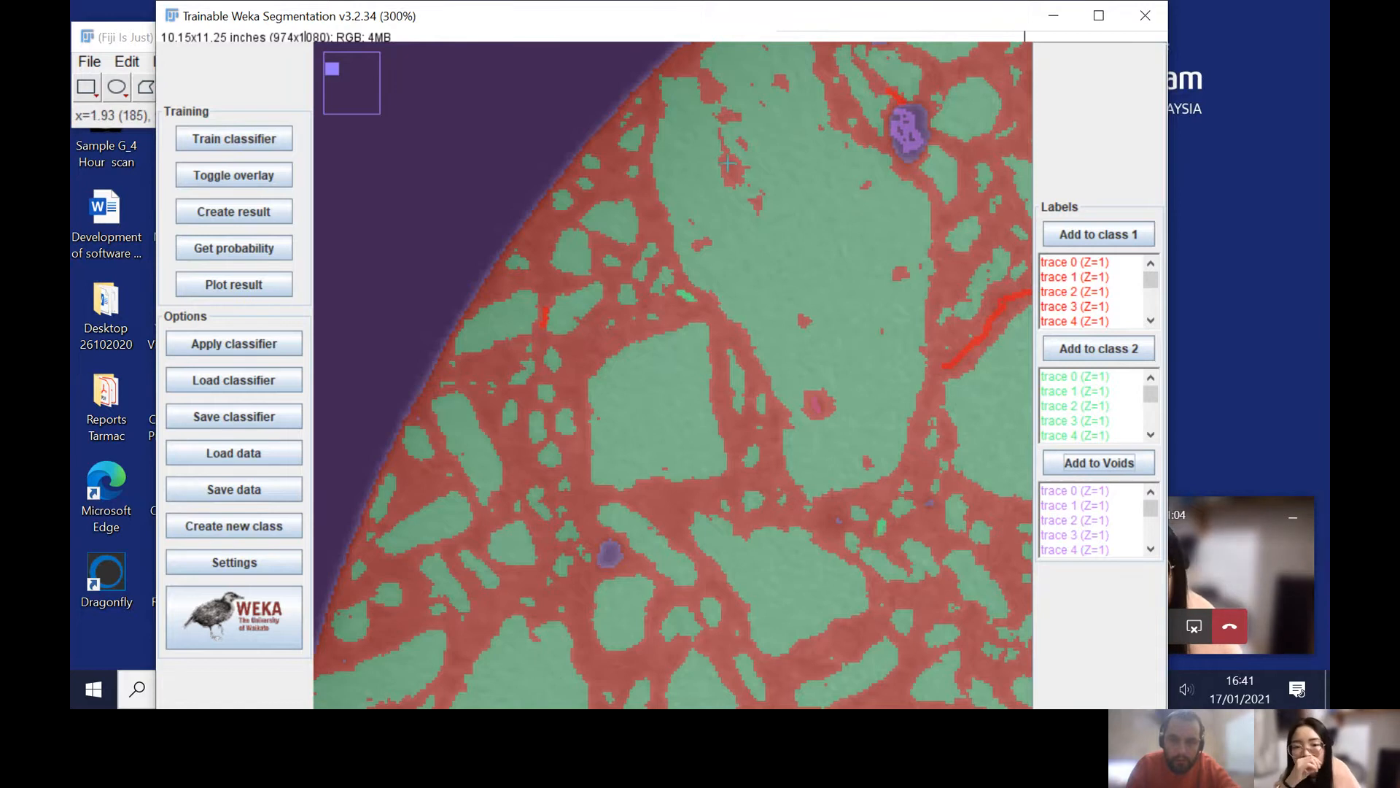
left_click_drag(727, 161, 737, 173)
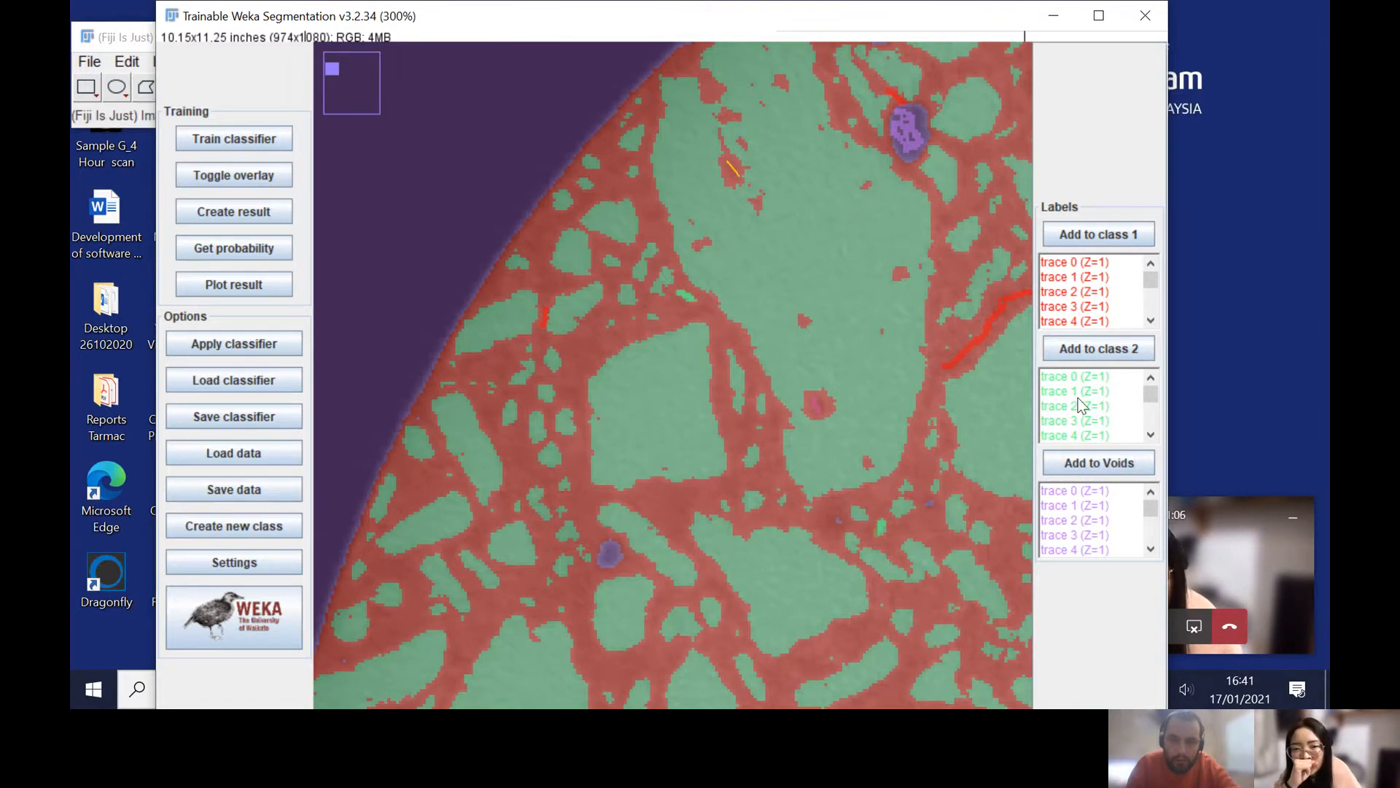
left_click(1091, 462)
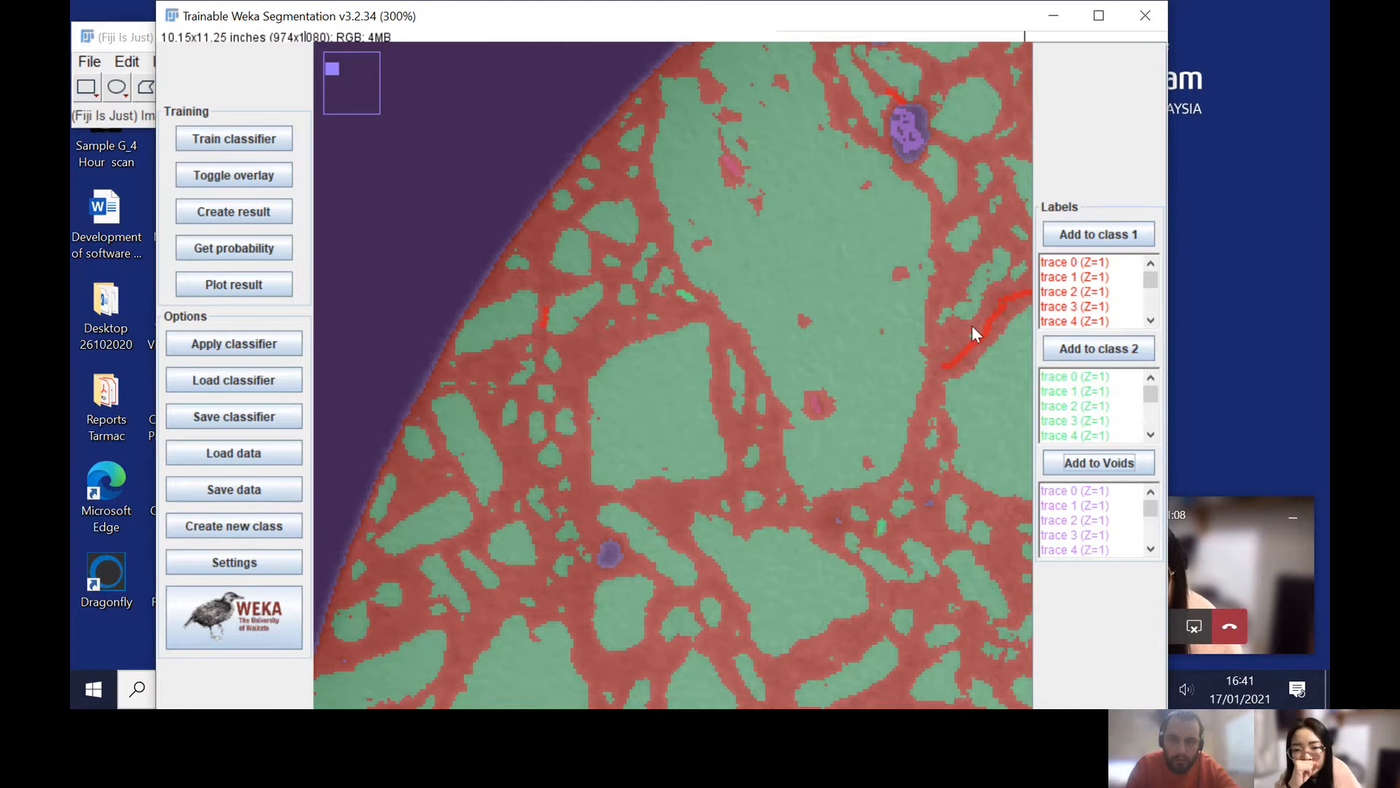
Step: Add class 1 traces along the wedge-shaped stone's left edge, between the small stones above it, and beside the void to its upper left
key("minus")
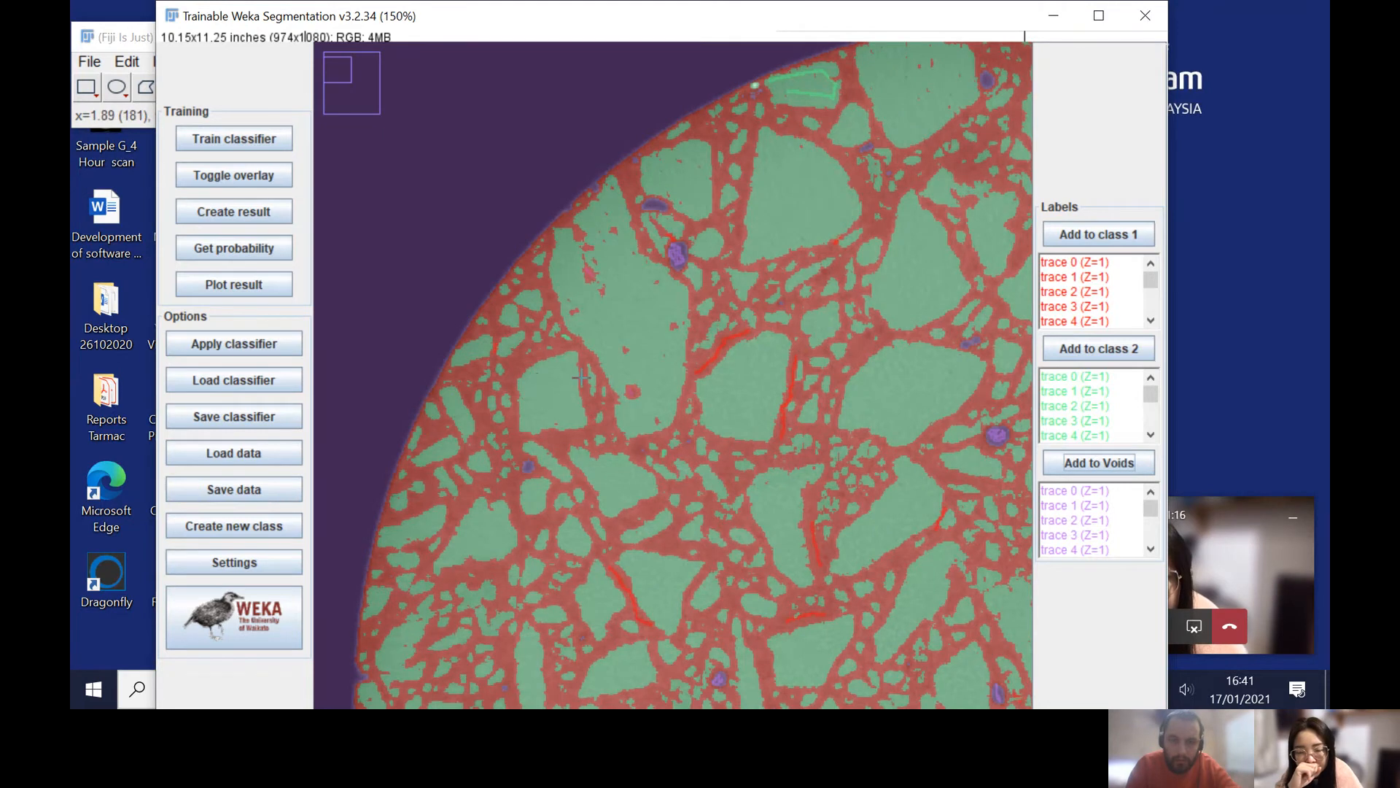
scroll(721, 388, "down", 2)
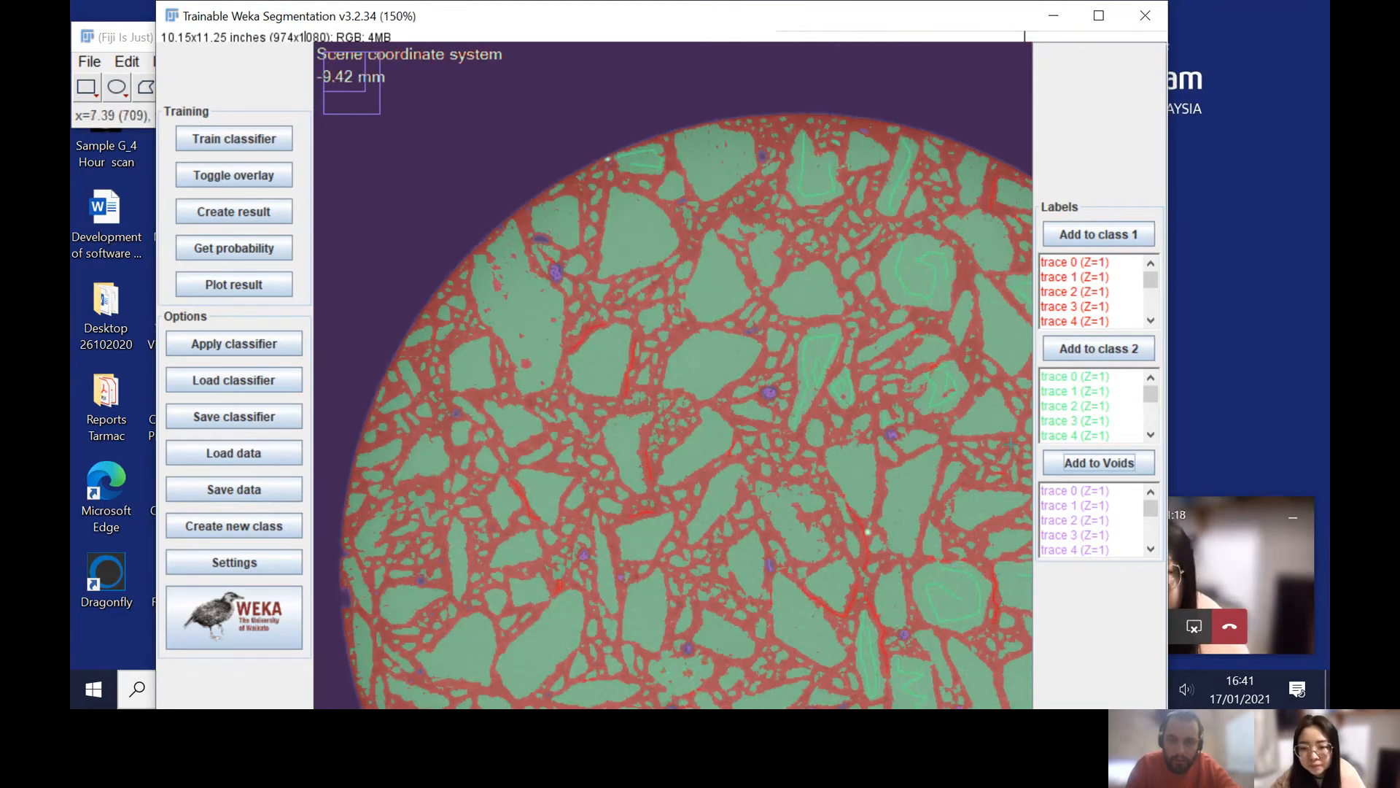
scroll(1007, 439, "up", 3)
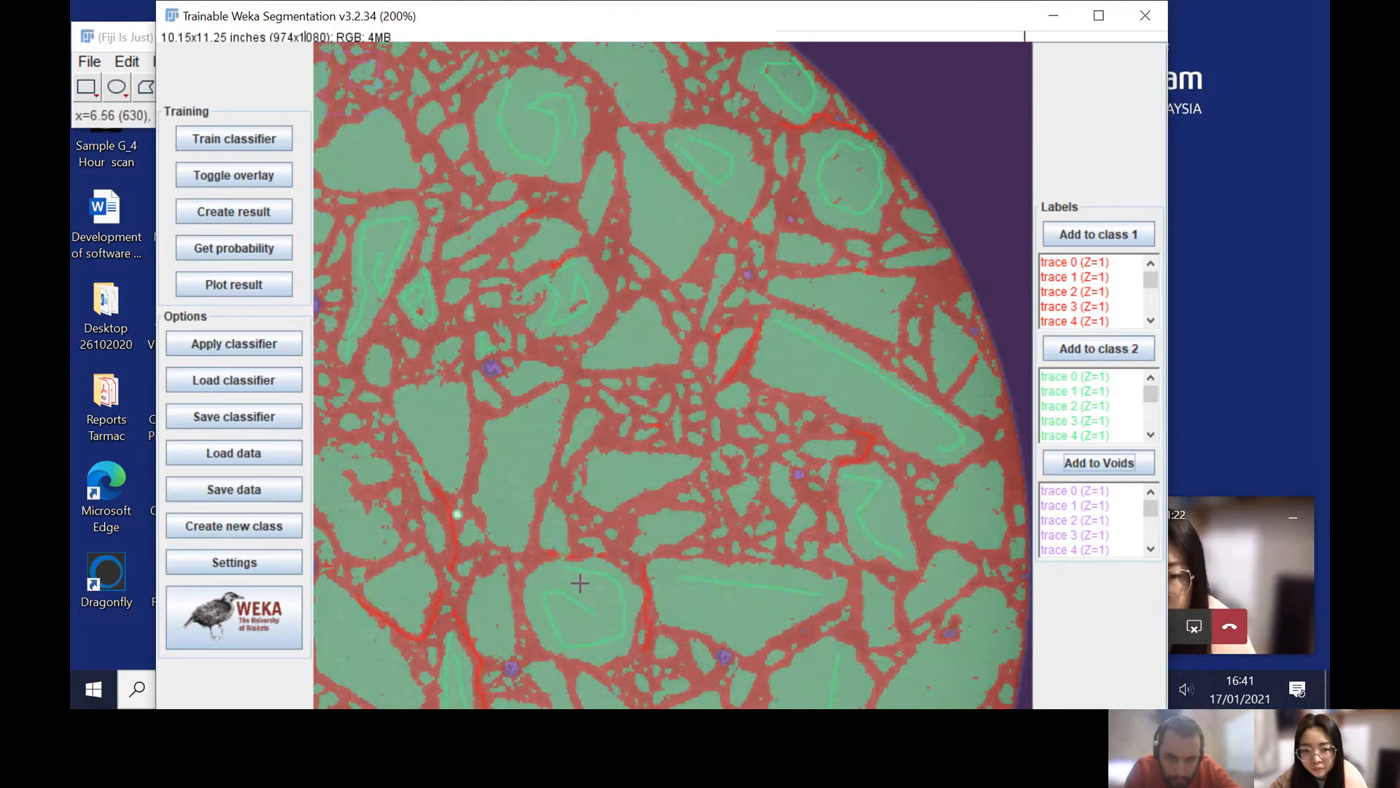
scroll(580, 584, "up", 1)
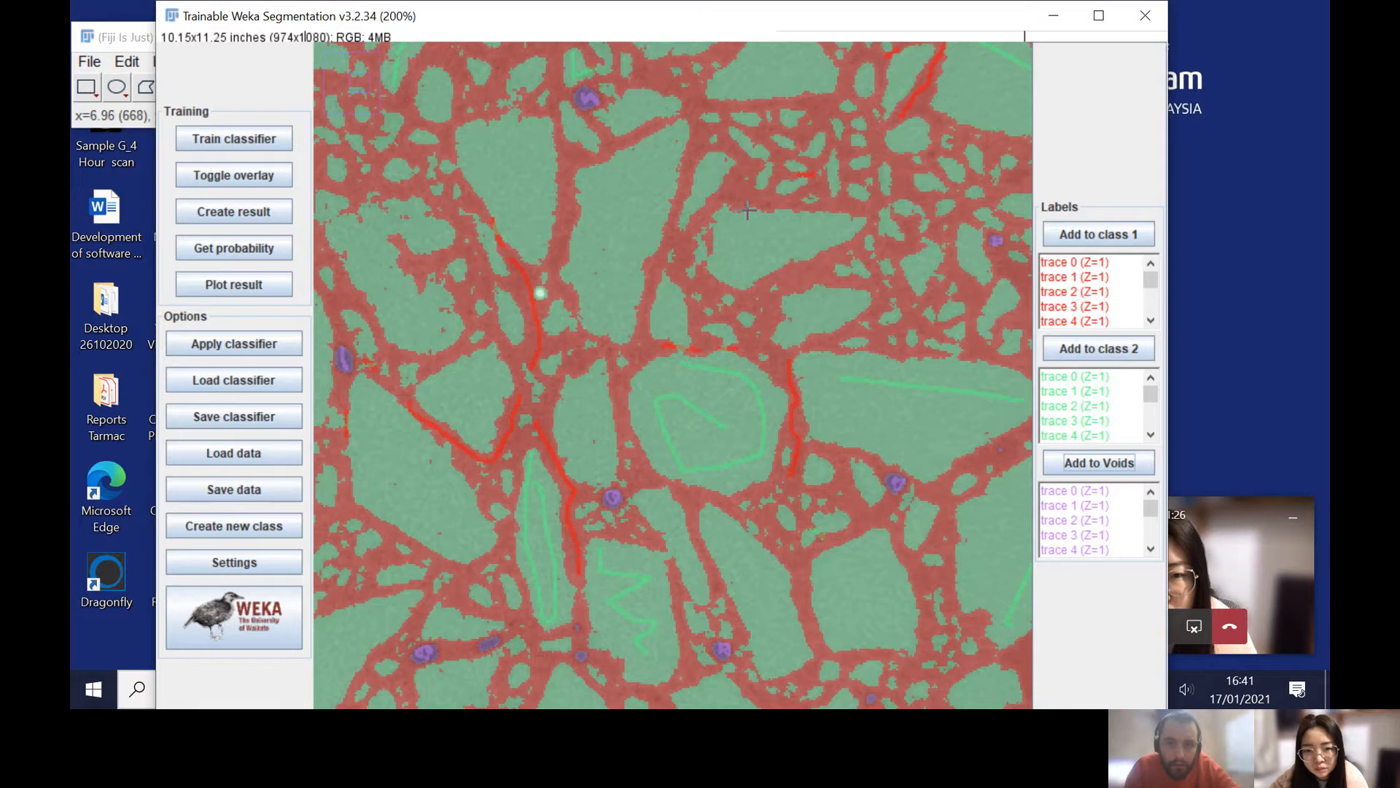
scroll(728, 255, "up", 1)
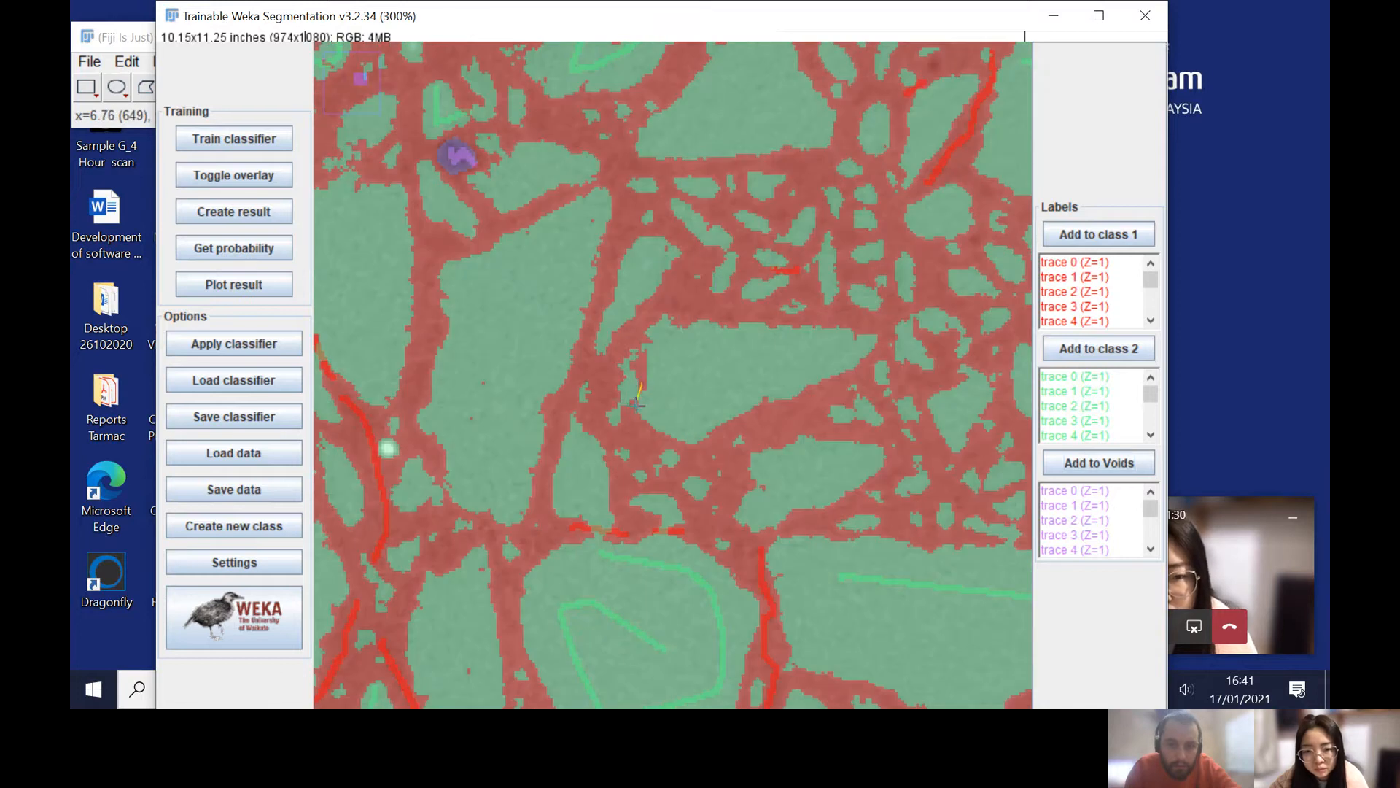
left_click(1093, 238)
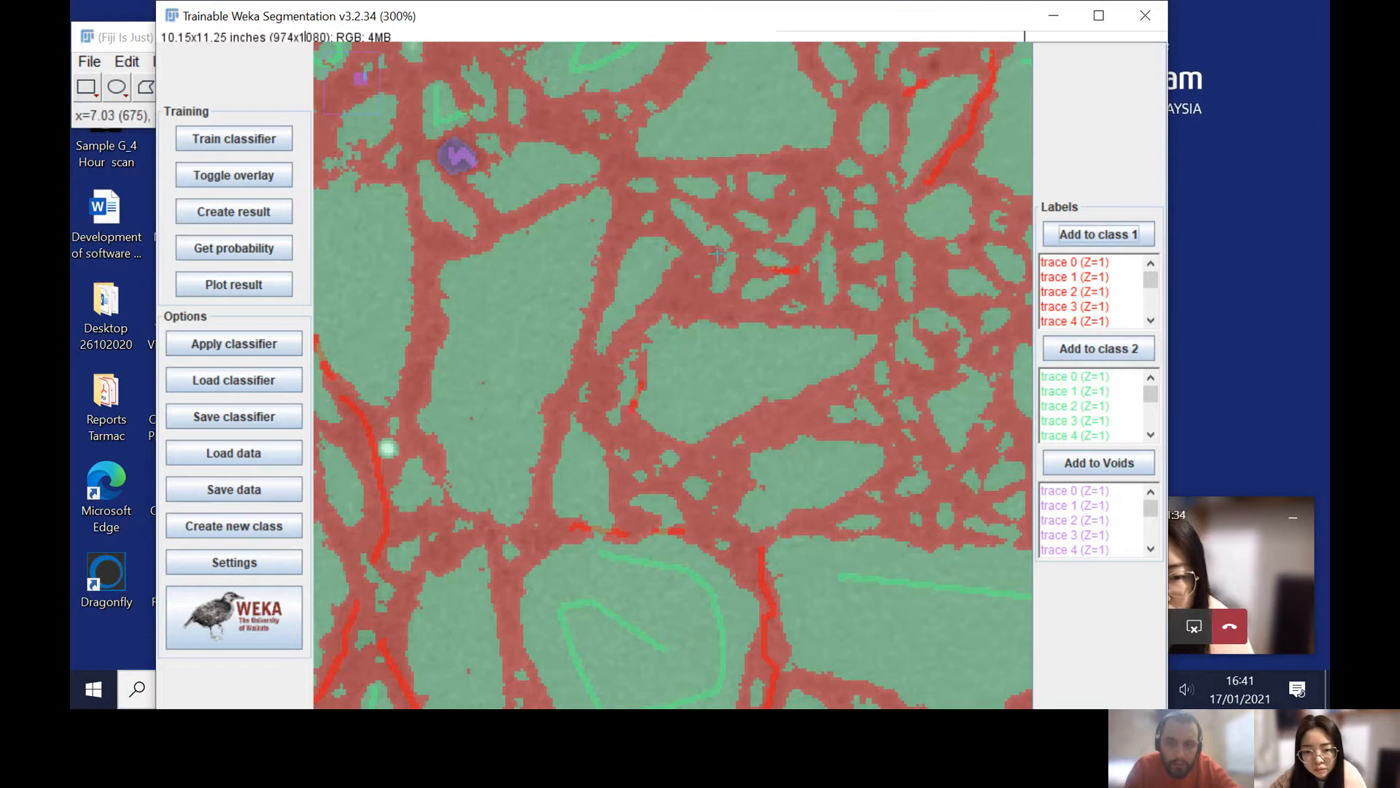
left_click(1087, 234)
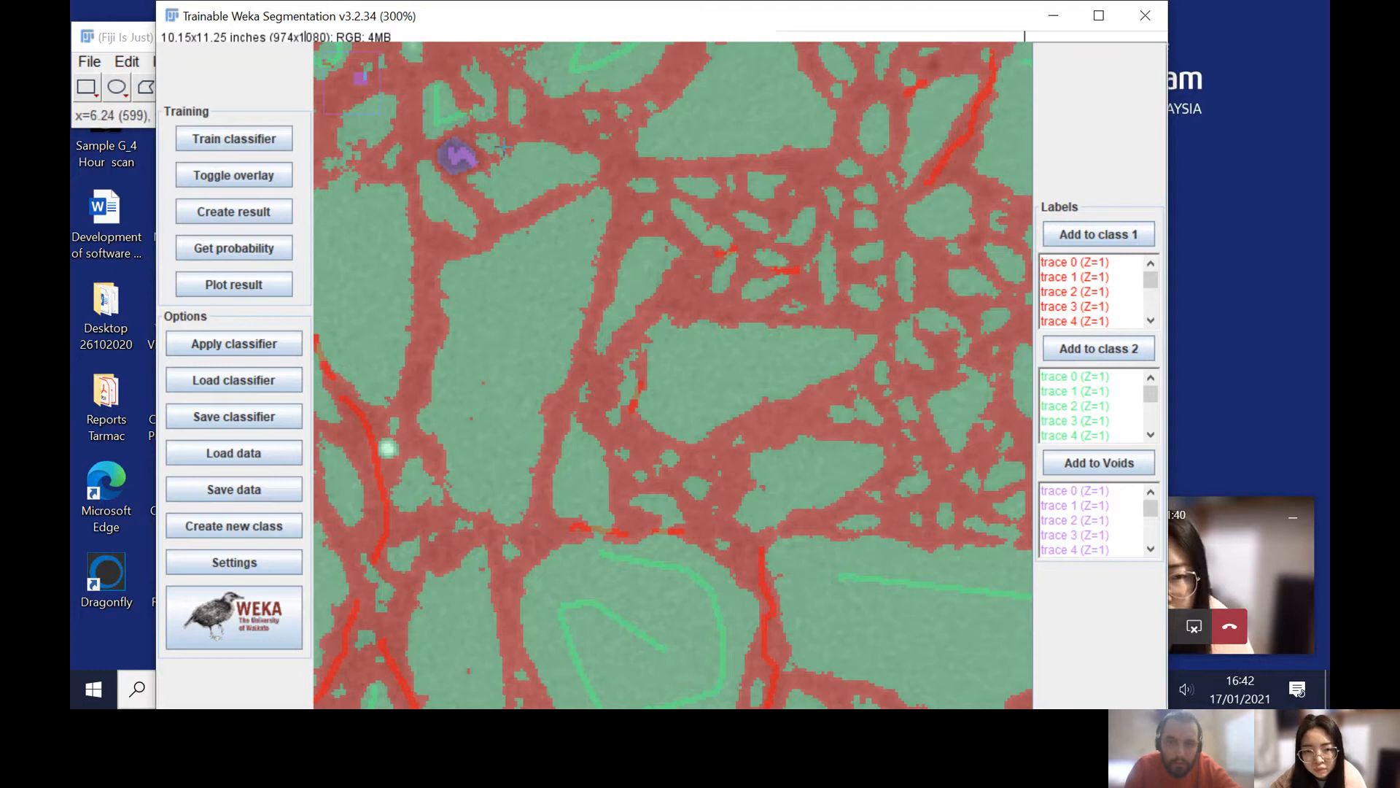
left_click(1083, 238)
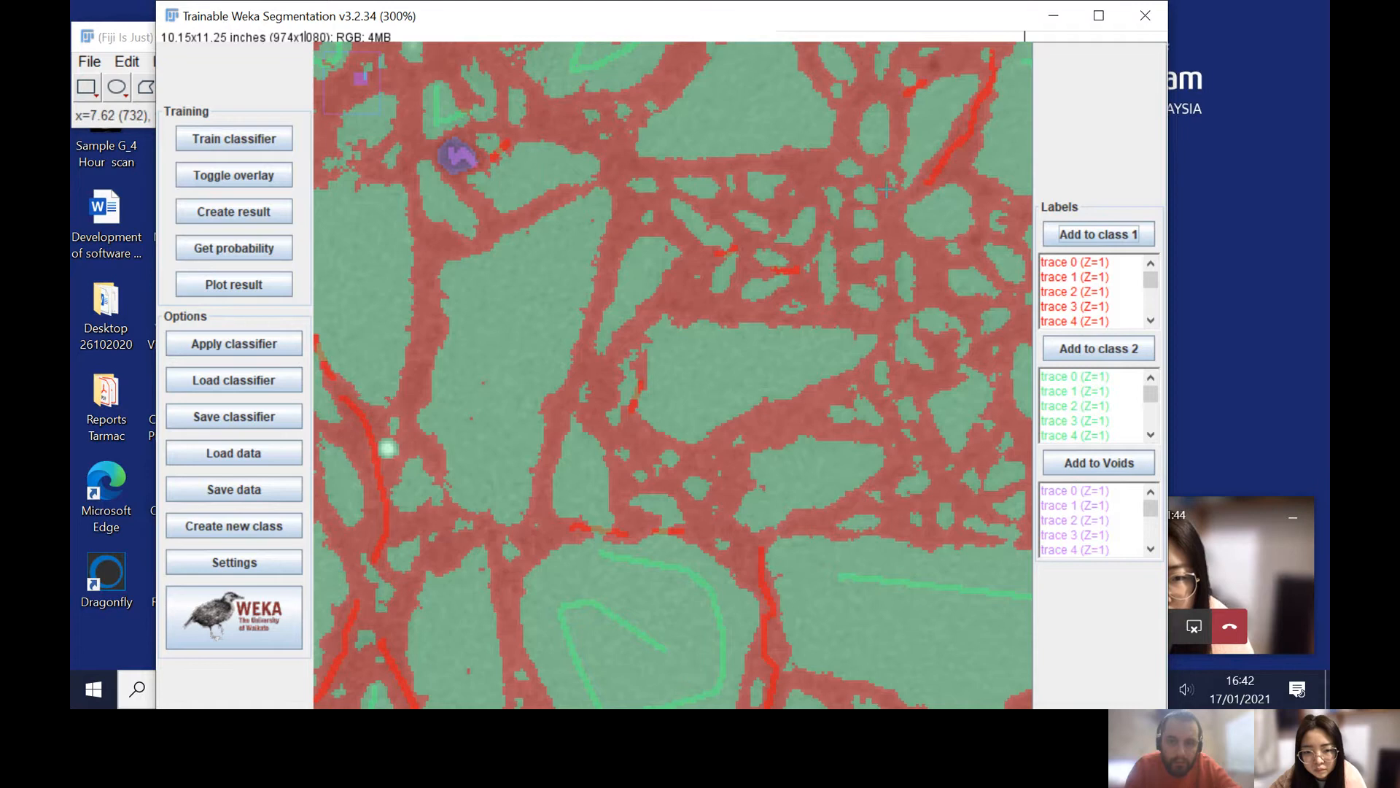
Step: Trace the thin gap along the upper edge of the long stone beside the round traced stone and add it to class 1
key("minus")
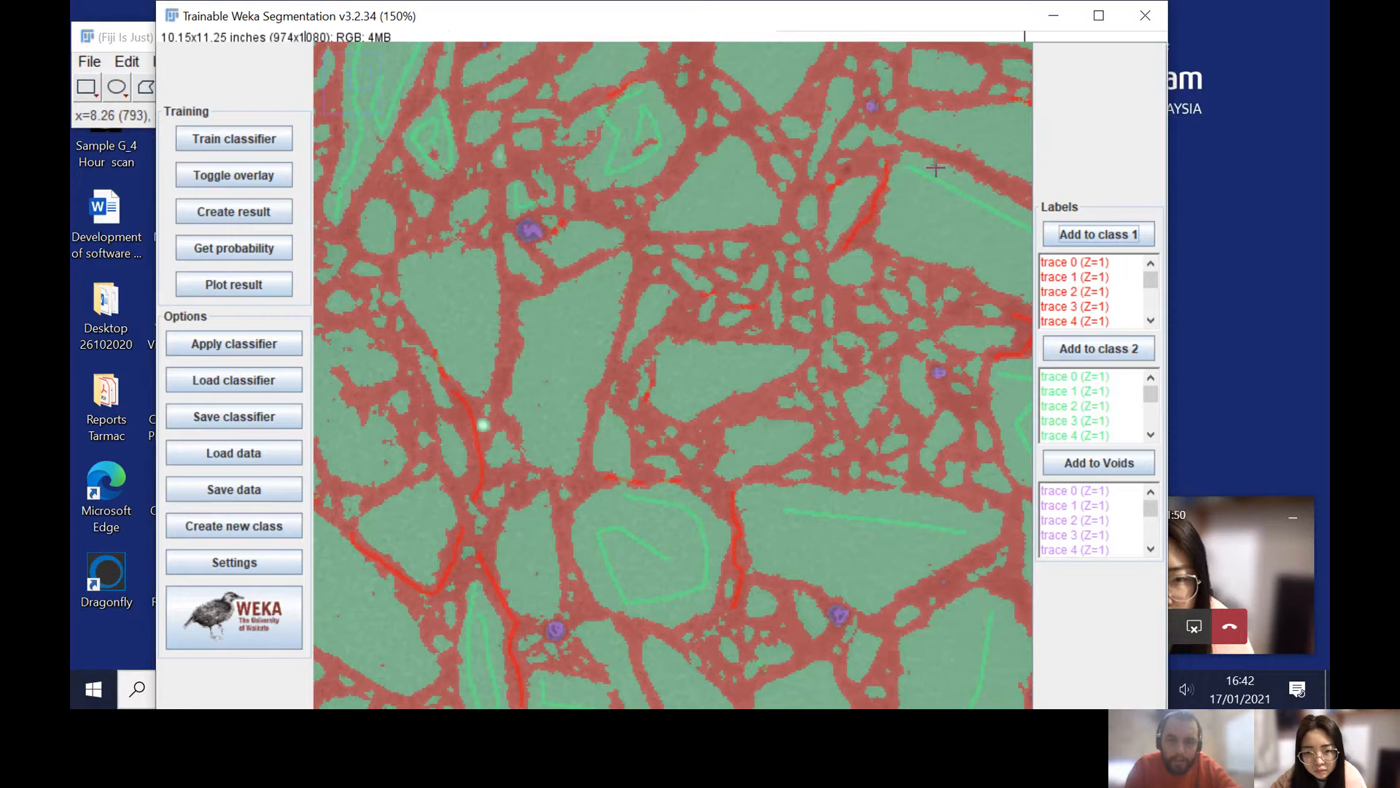
key("minus")
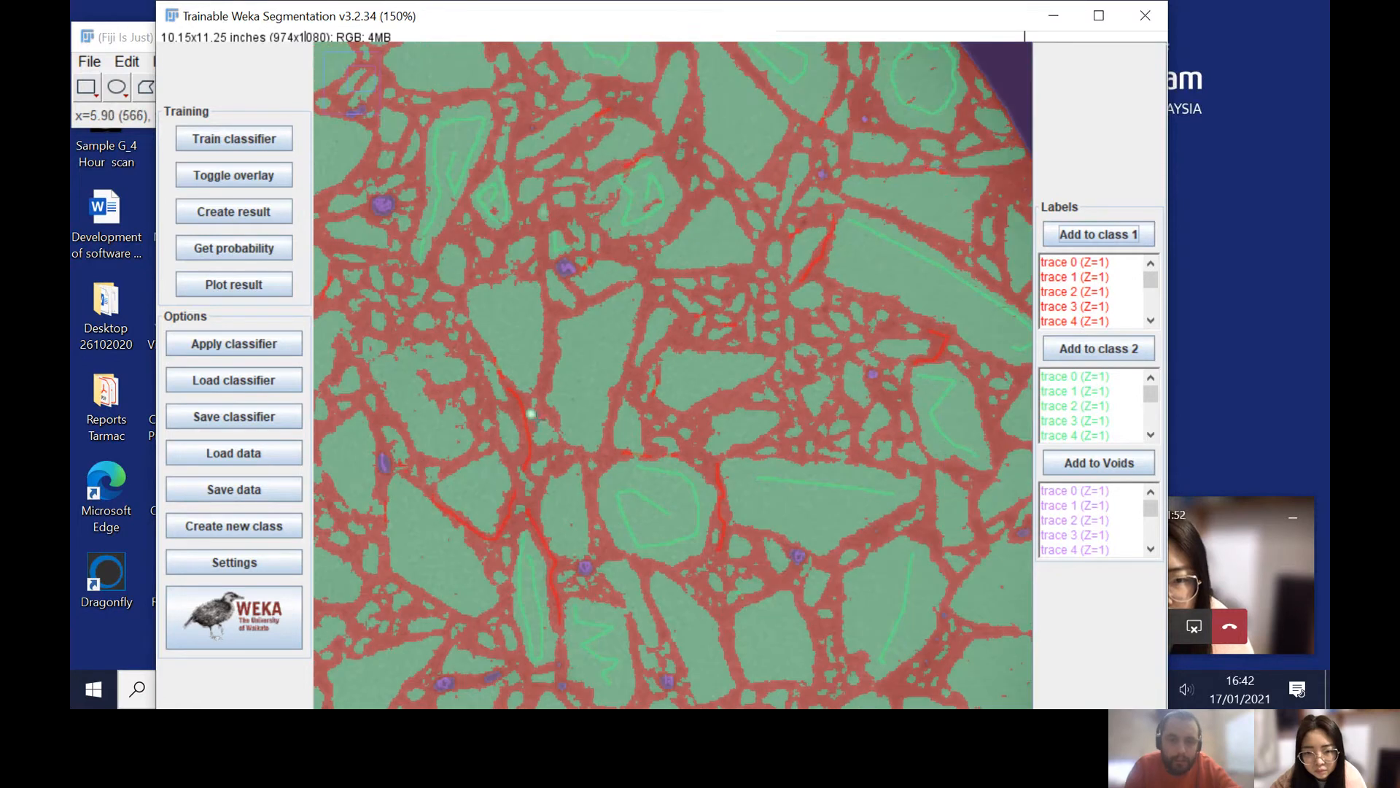
key("minus")
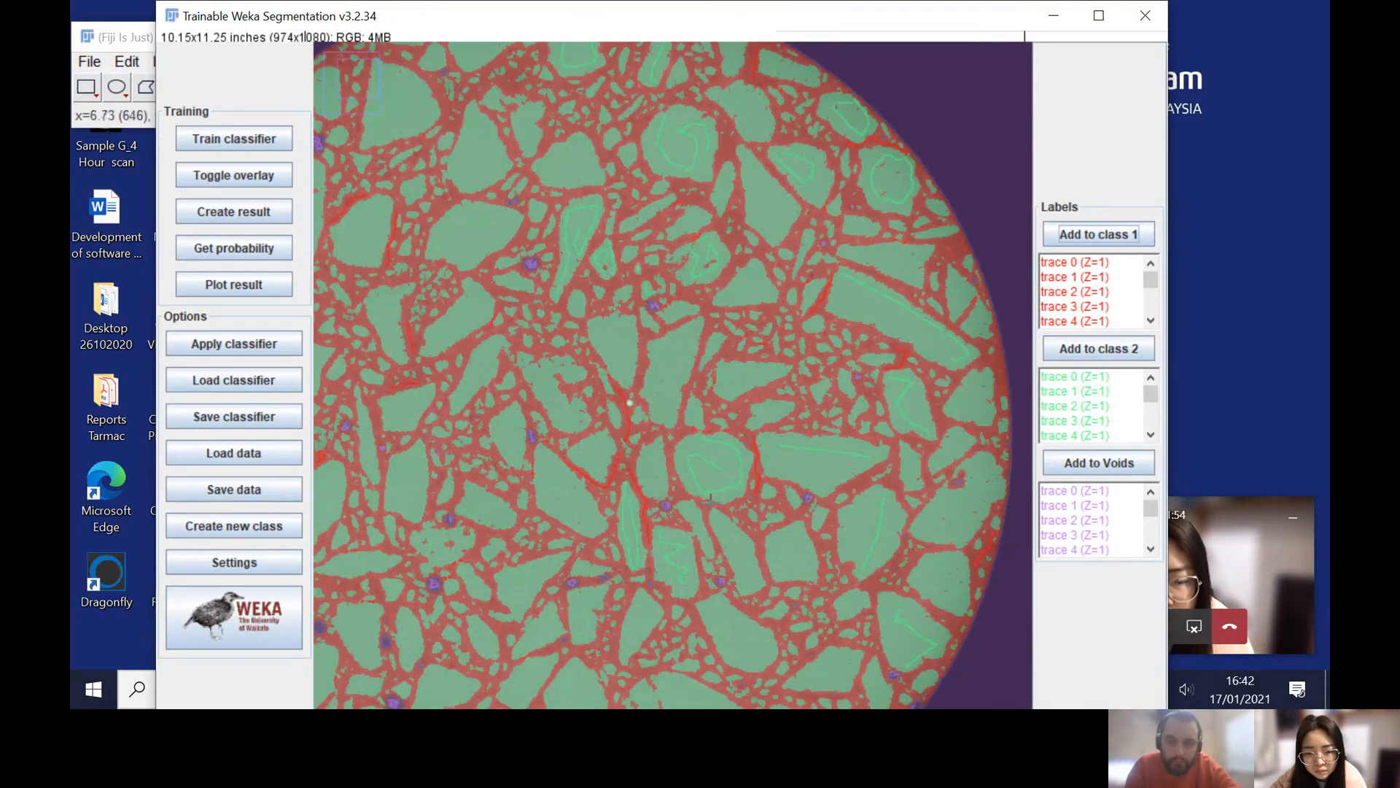
key("plus")
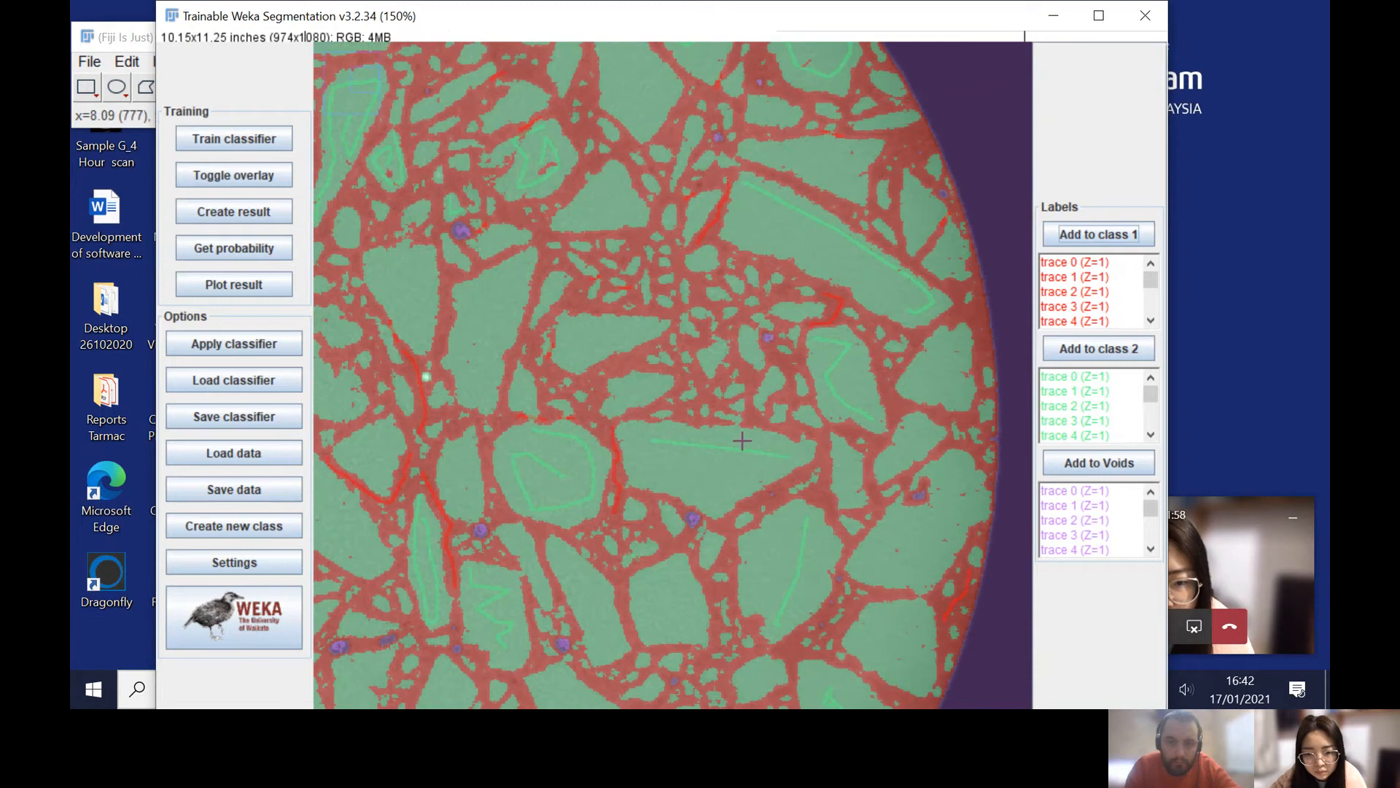
key("plus")
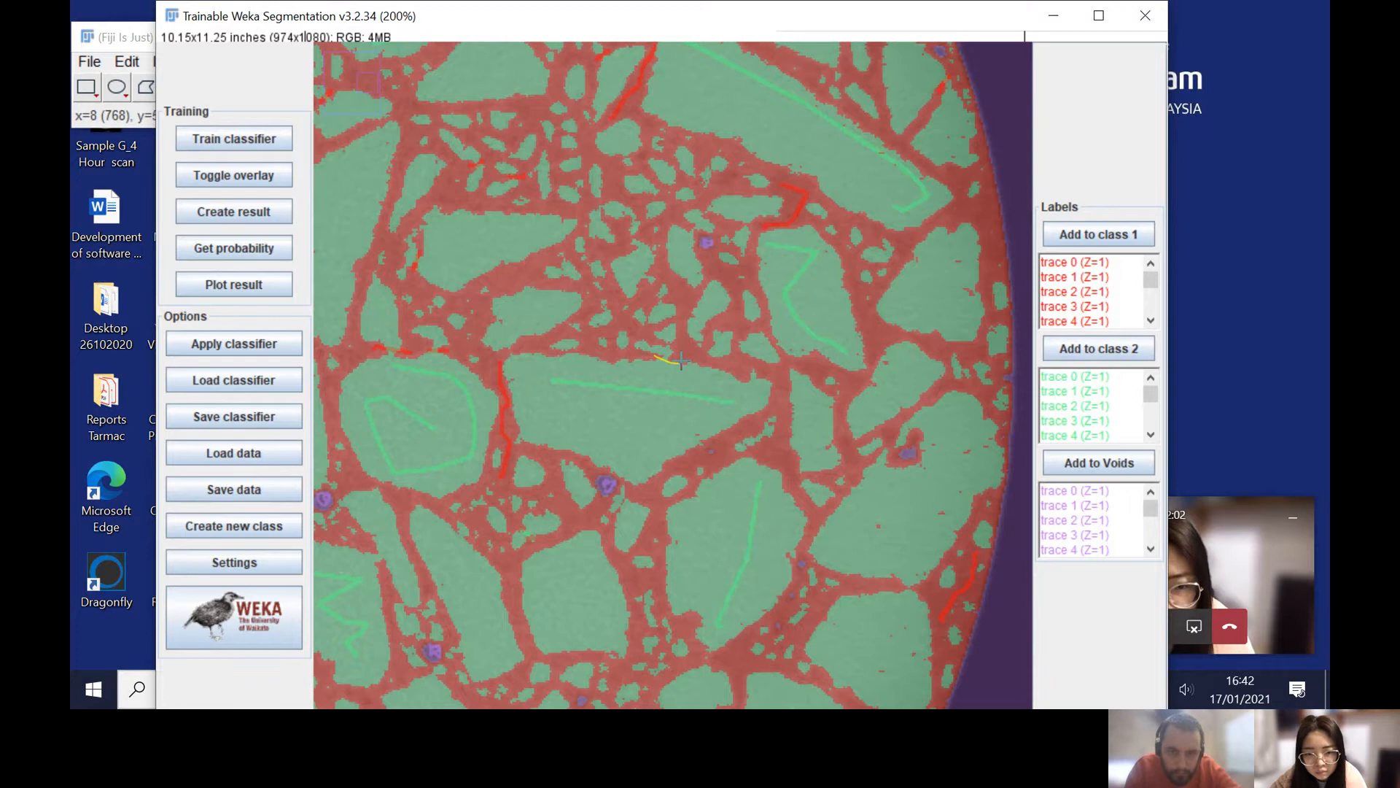
left_click(1087, 236)
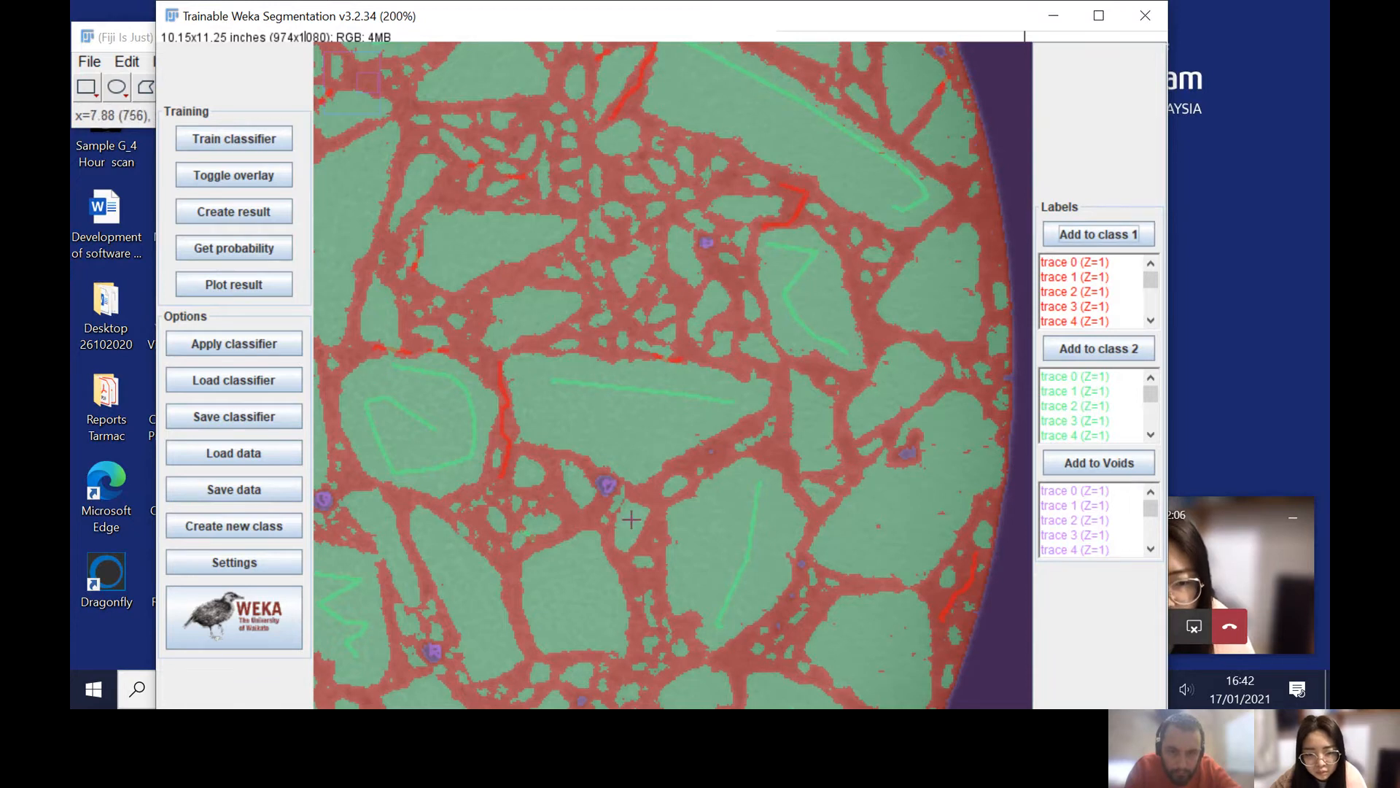
Step: Add class 1 traces for the gap beside the void below the long stone and the gap at the upper end of the elongated stone to its left
scroll(610, 530, "up", 2)
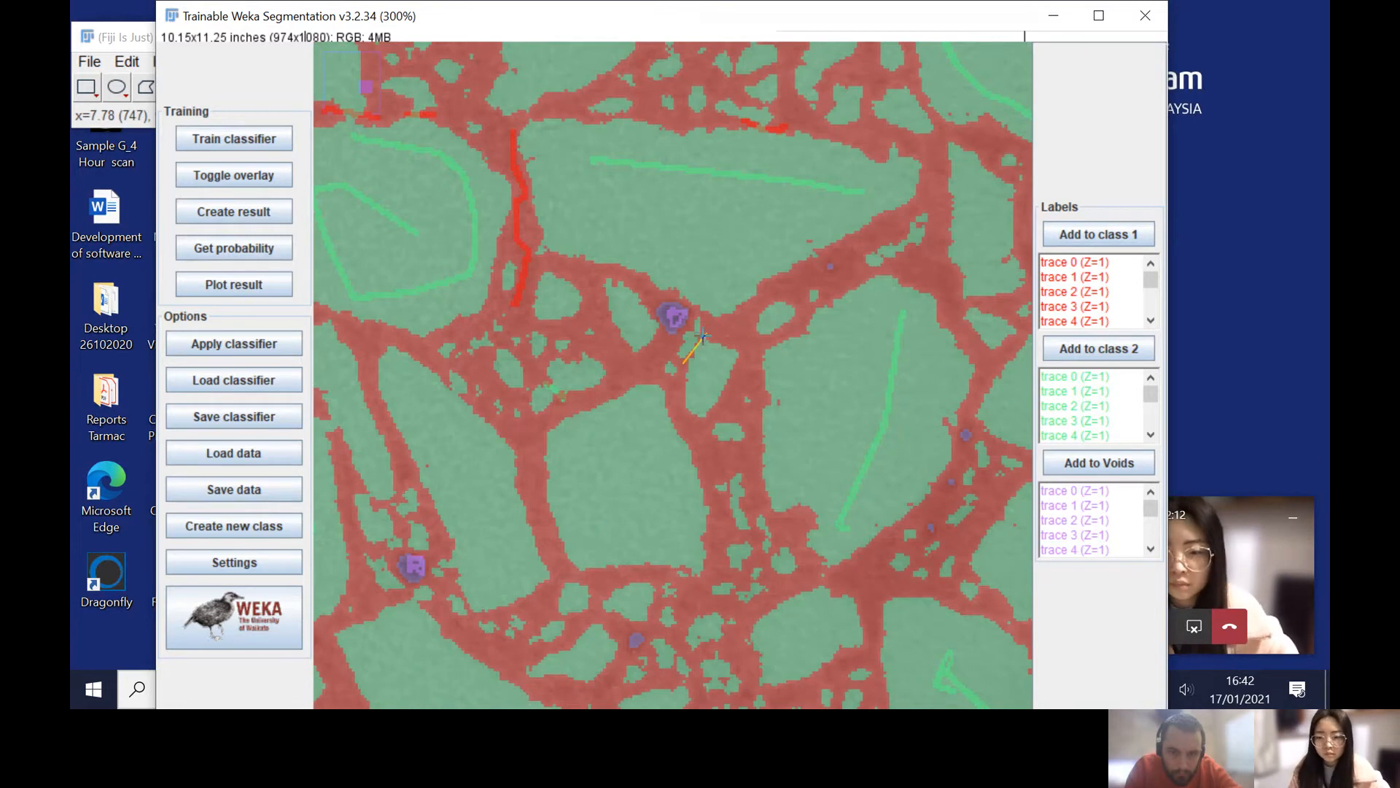
left_click(1081, 238)
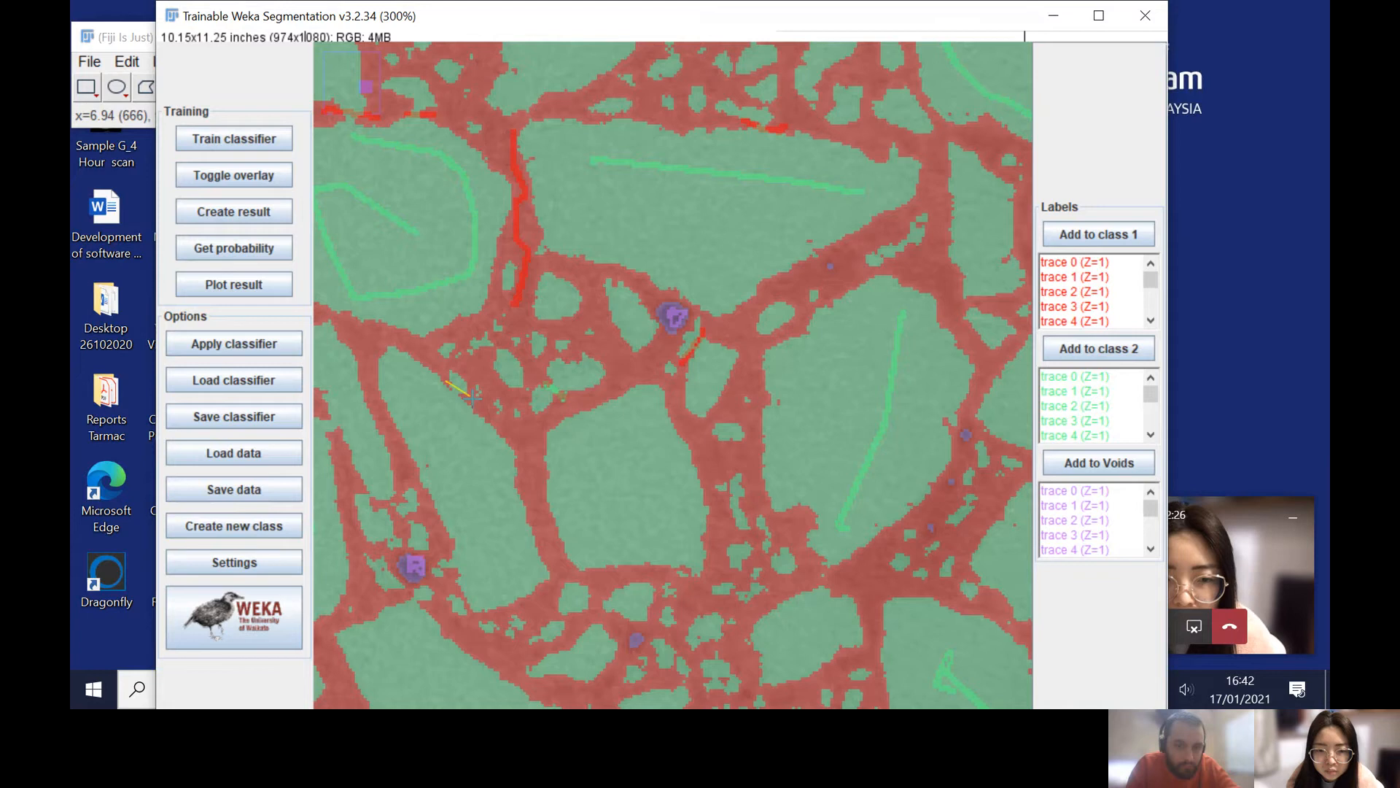
left_click(1112, 241)
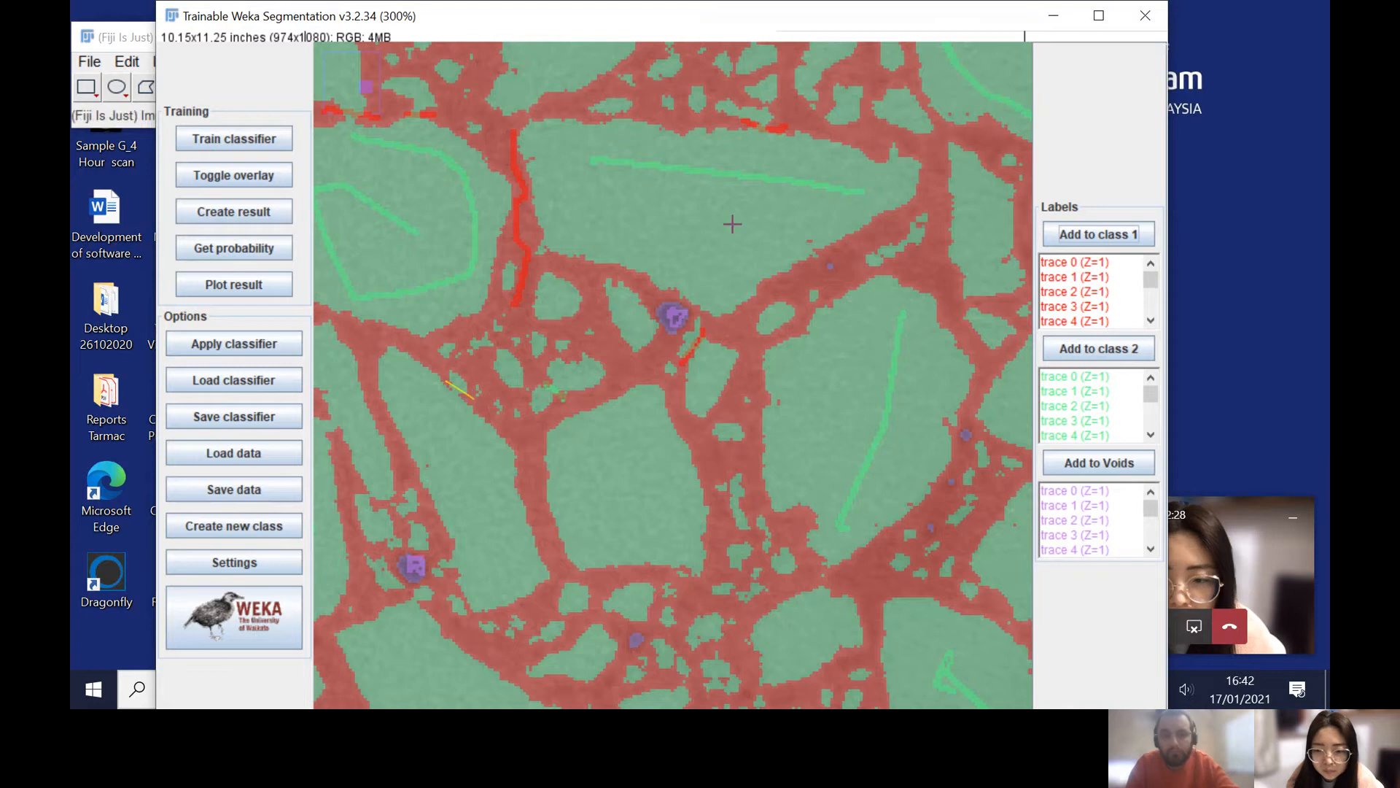
Step: Trace the narrow gap between the two adjoining stones above the specimen's bottom voids and add it to class 1
key("minus")
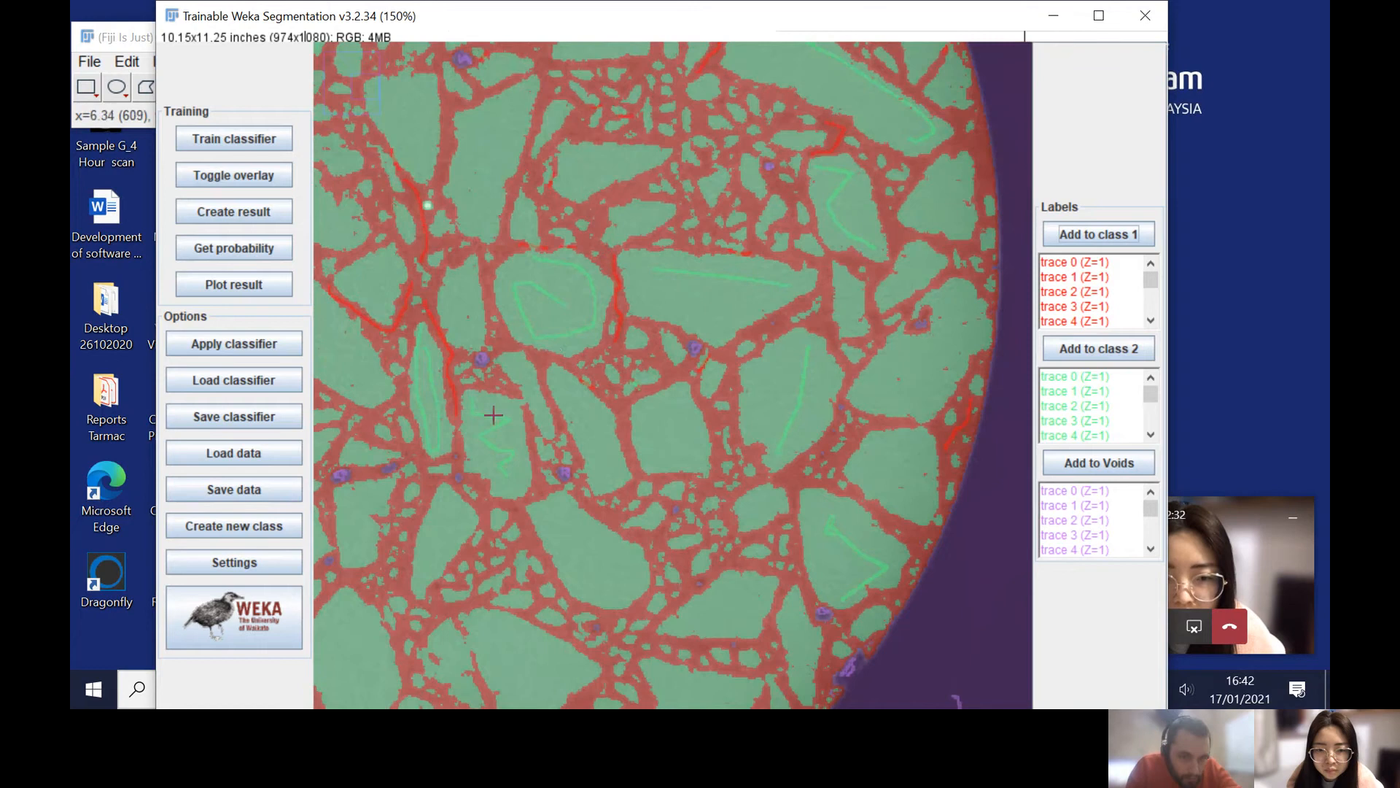
key("minus")
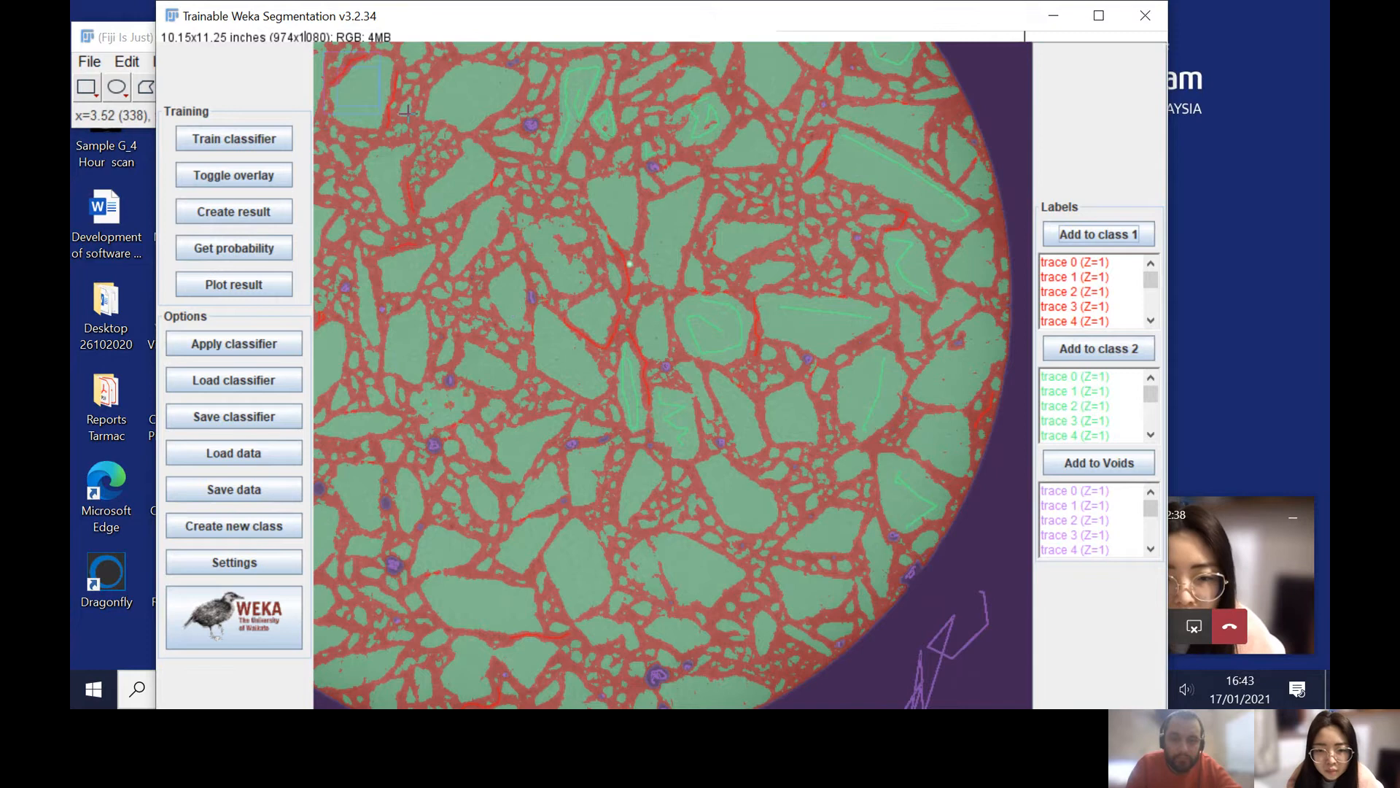
key("plus")
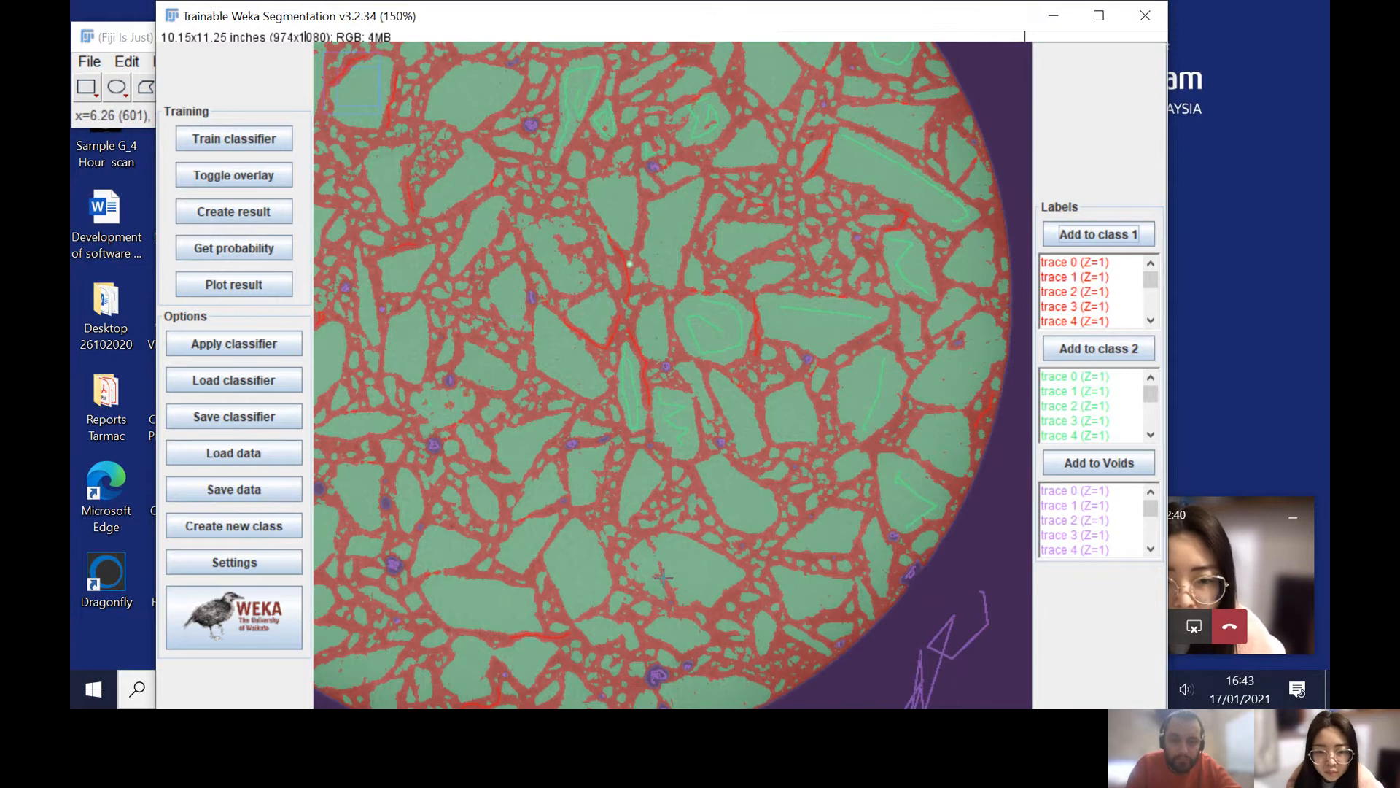
key("plus")
key("plus")
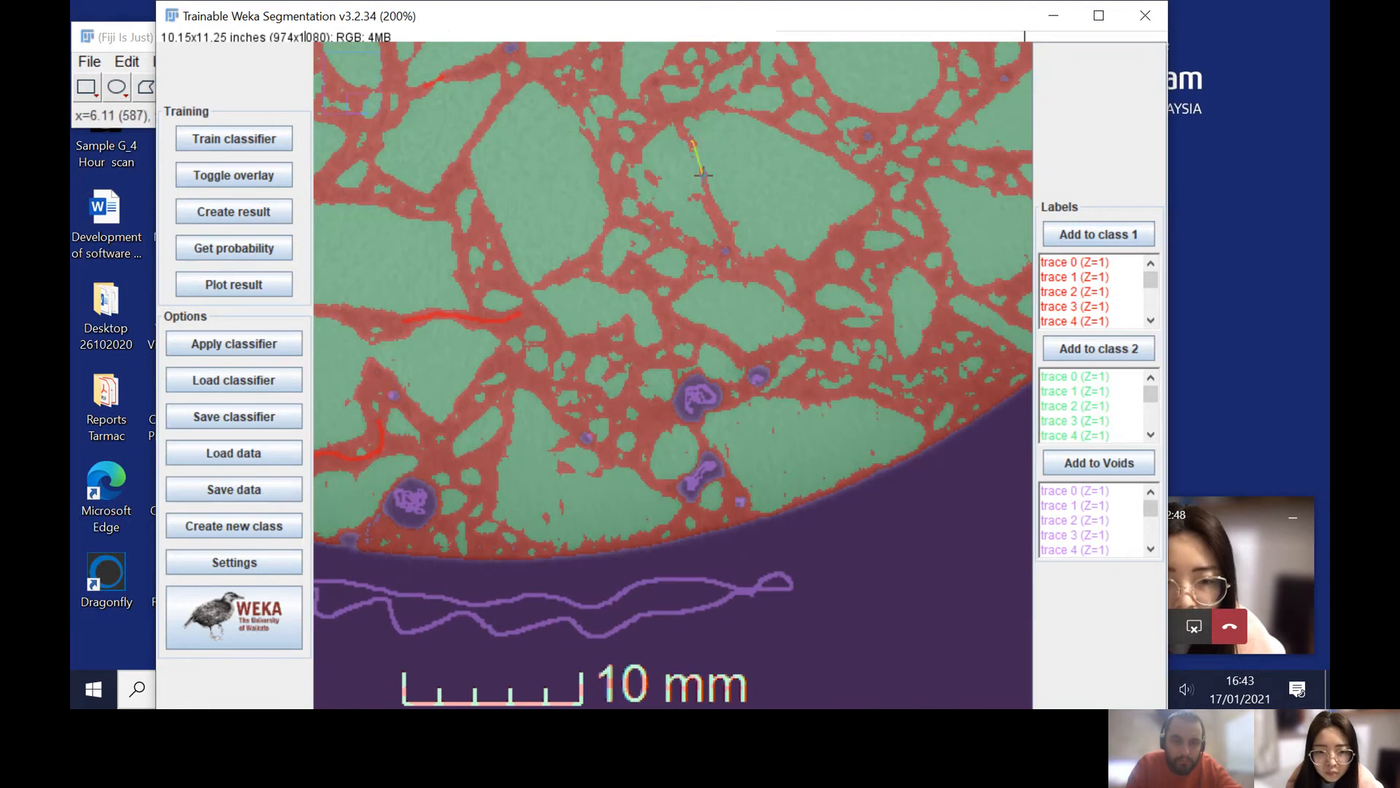
left_click(1102, 241)
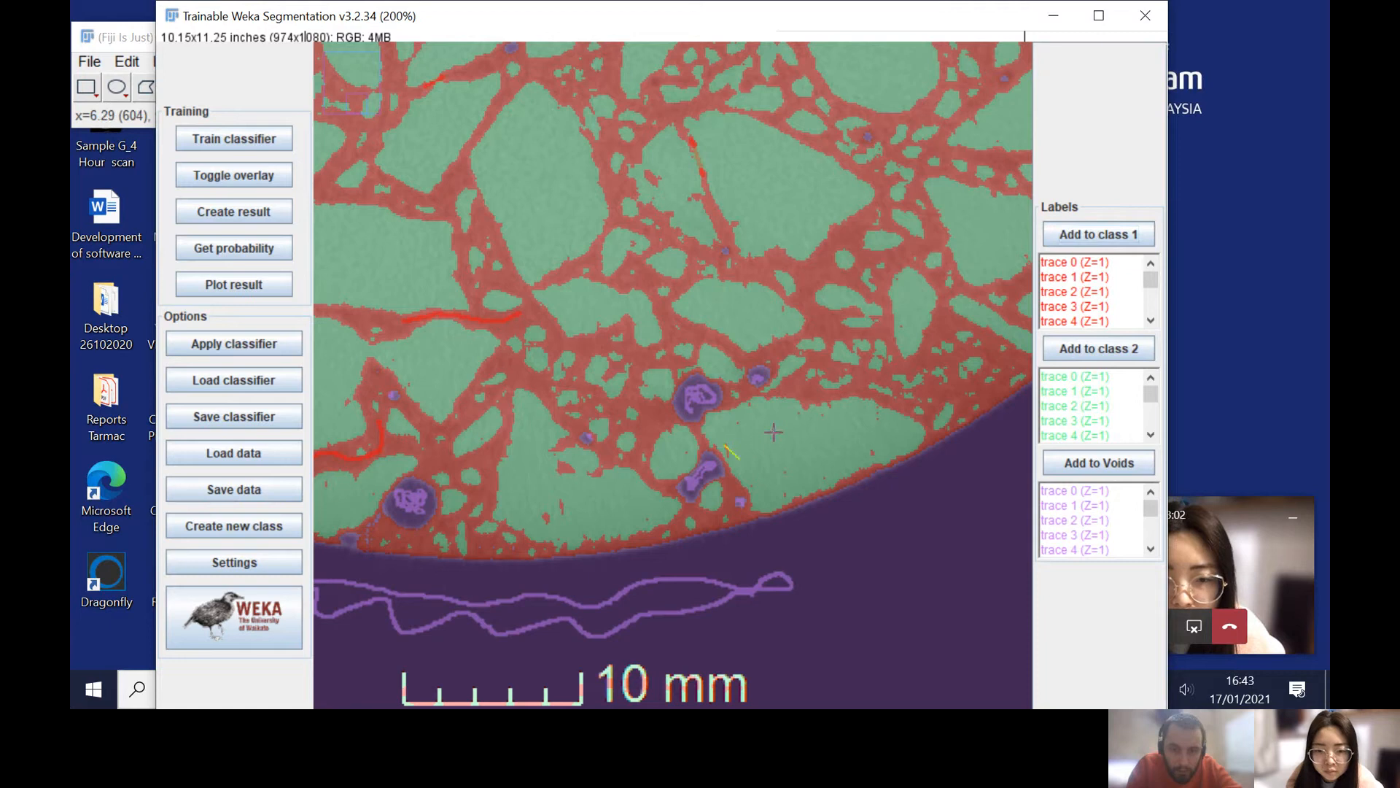
Step: Draw a looping trace inside the large stone at the specimen's bottom edge, right of the voids, and add it to class 2
left_click(857, 444)
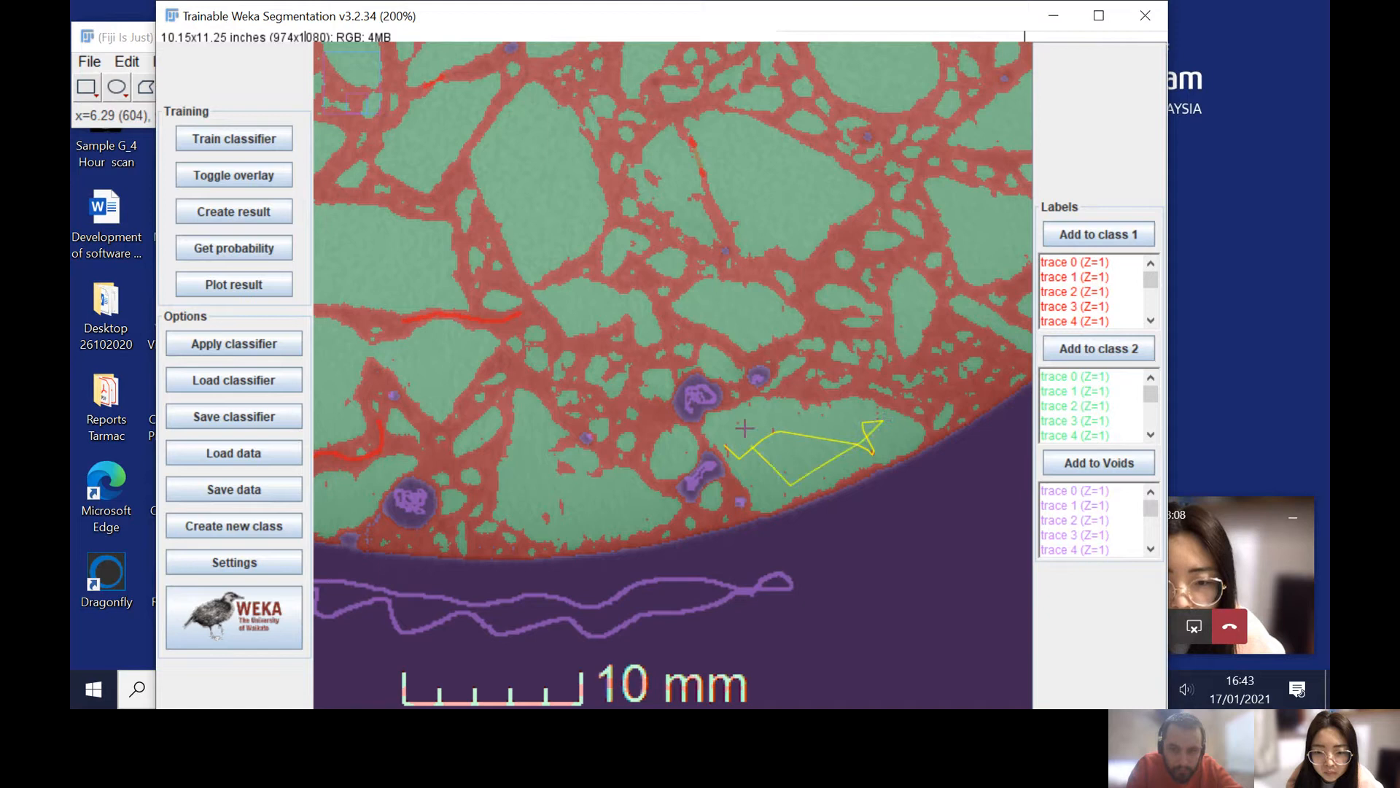
left_click(1102, 351)
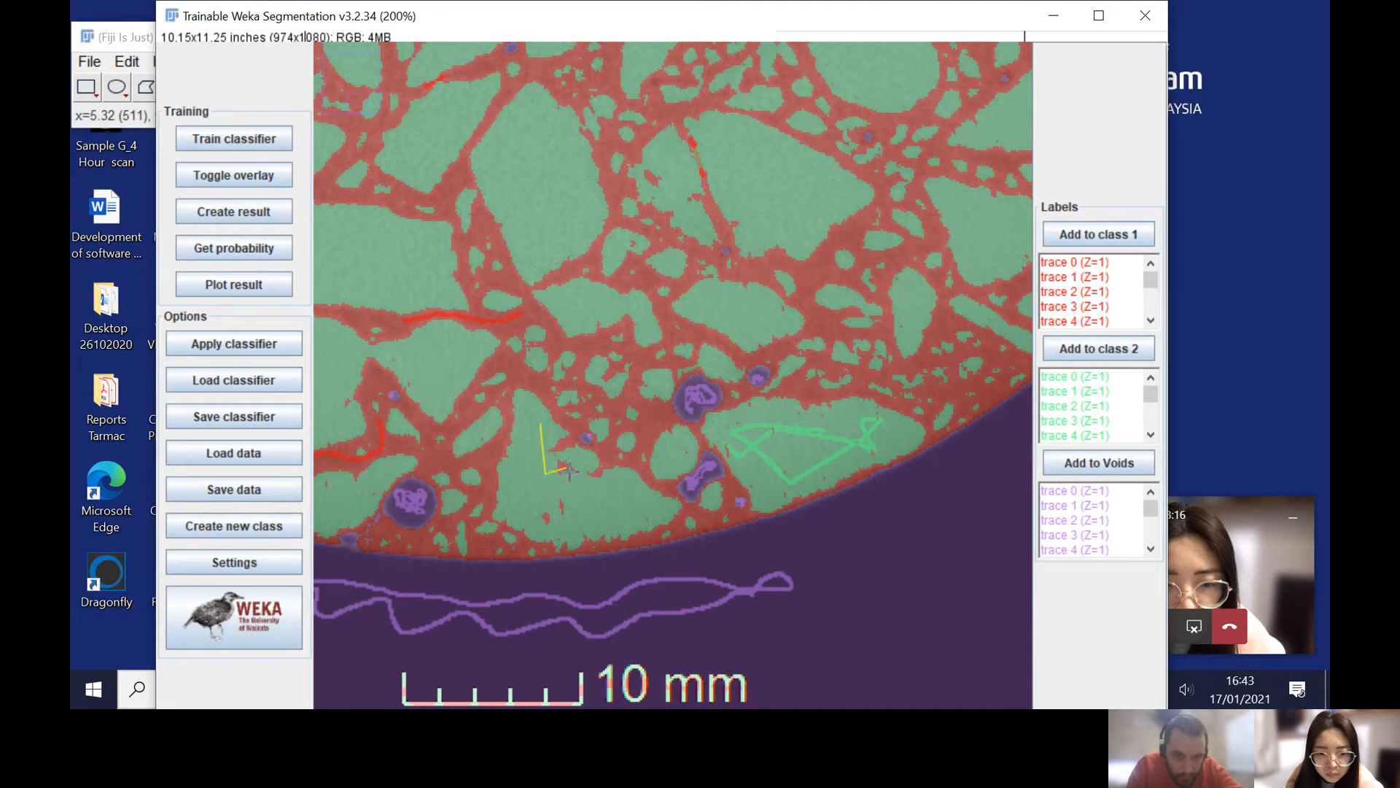
Step: Finish the zigzag trace inside the large stone left of the specimen's bottom voids and add it to class 2
left_click_drag(549, 511, 633, 508)
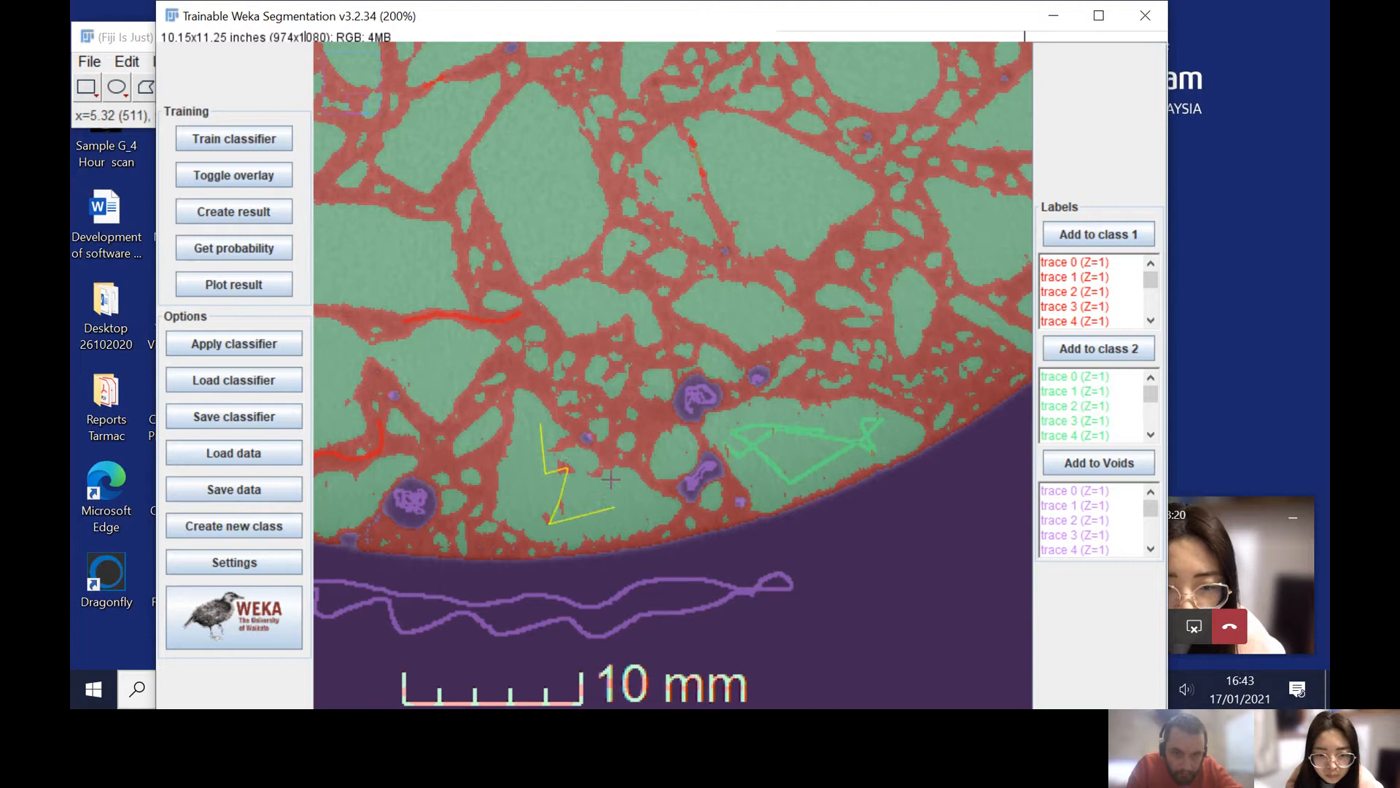
left_click(1096, 348)
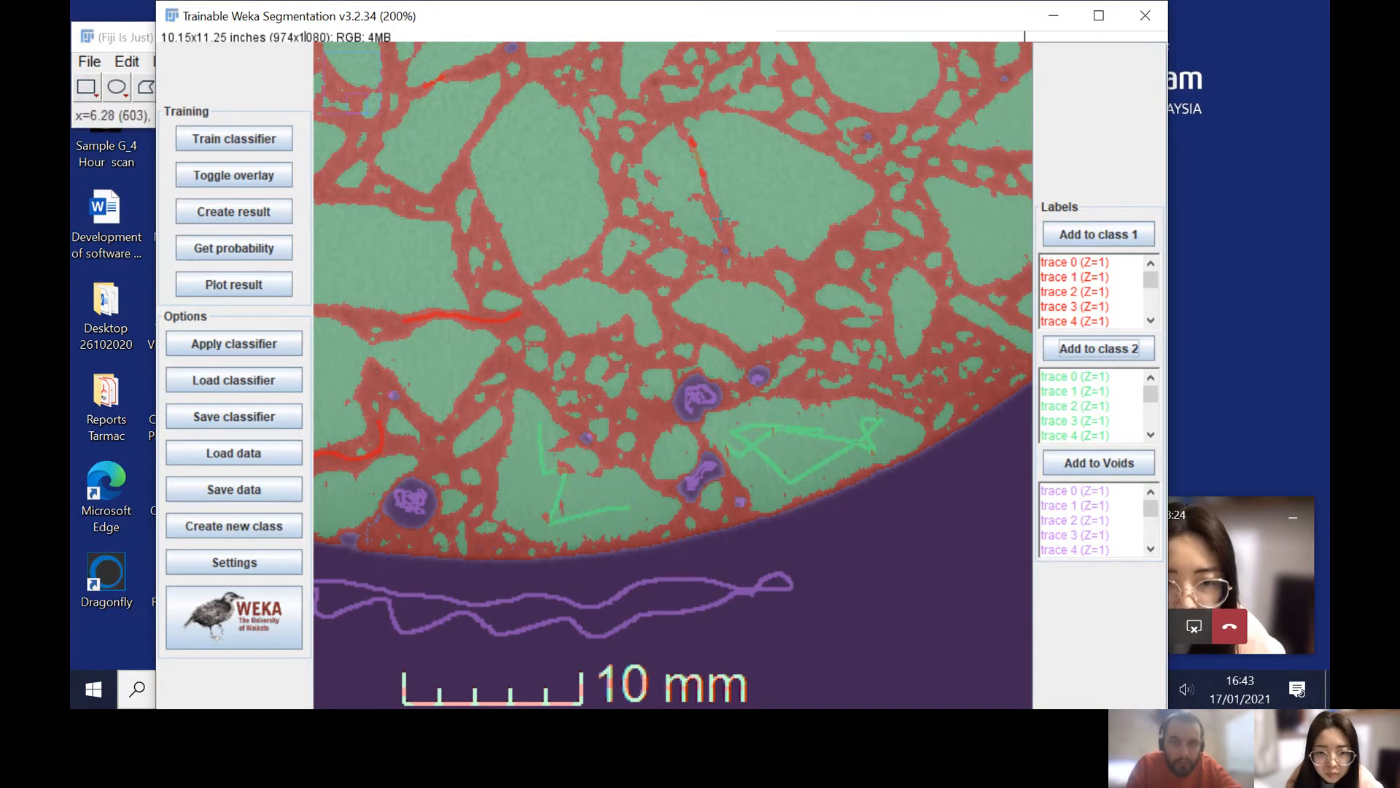
Step: Trace the short gap where two stones meet above the round bottom void, add it to class 1 and retrain the classifier
key("minus")
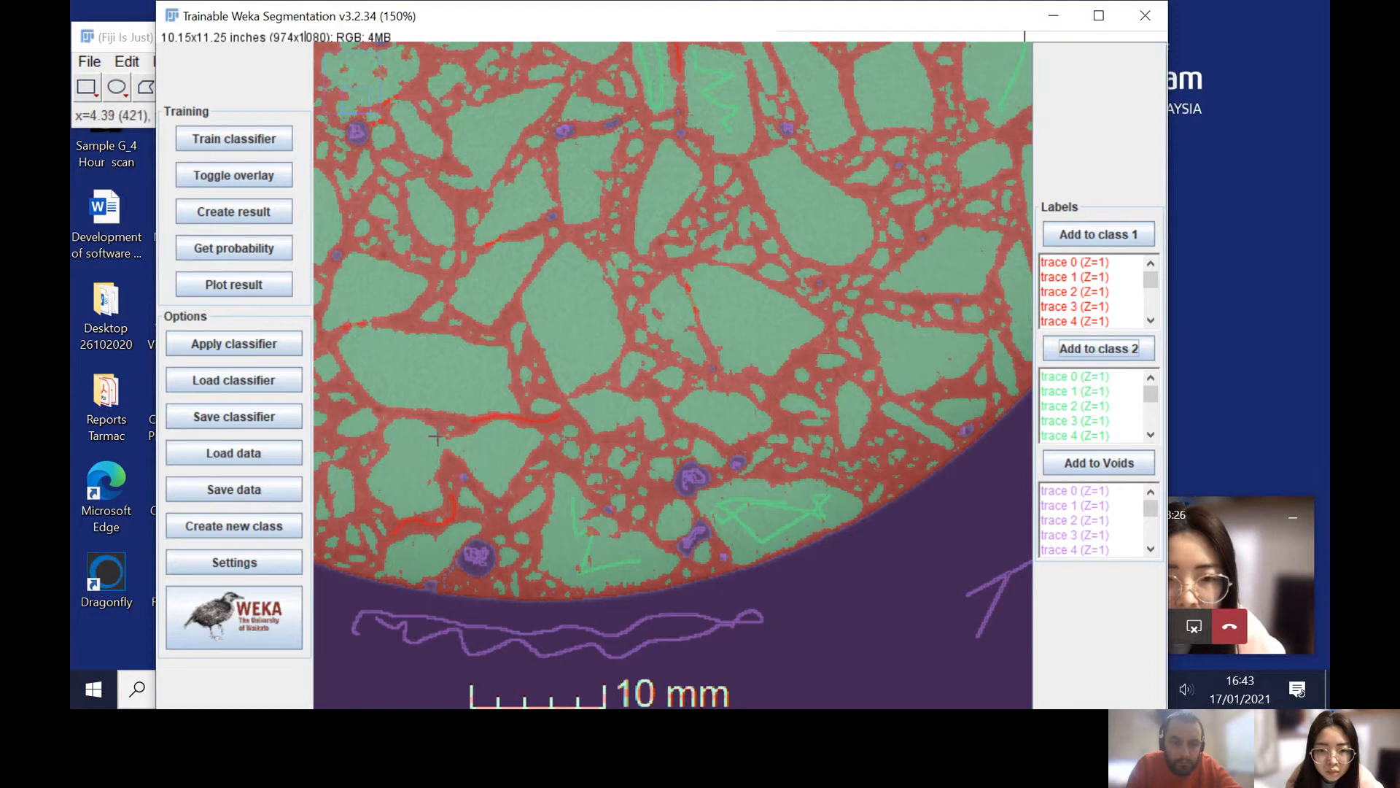
key("plus")
key("plus")
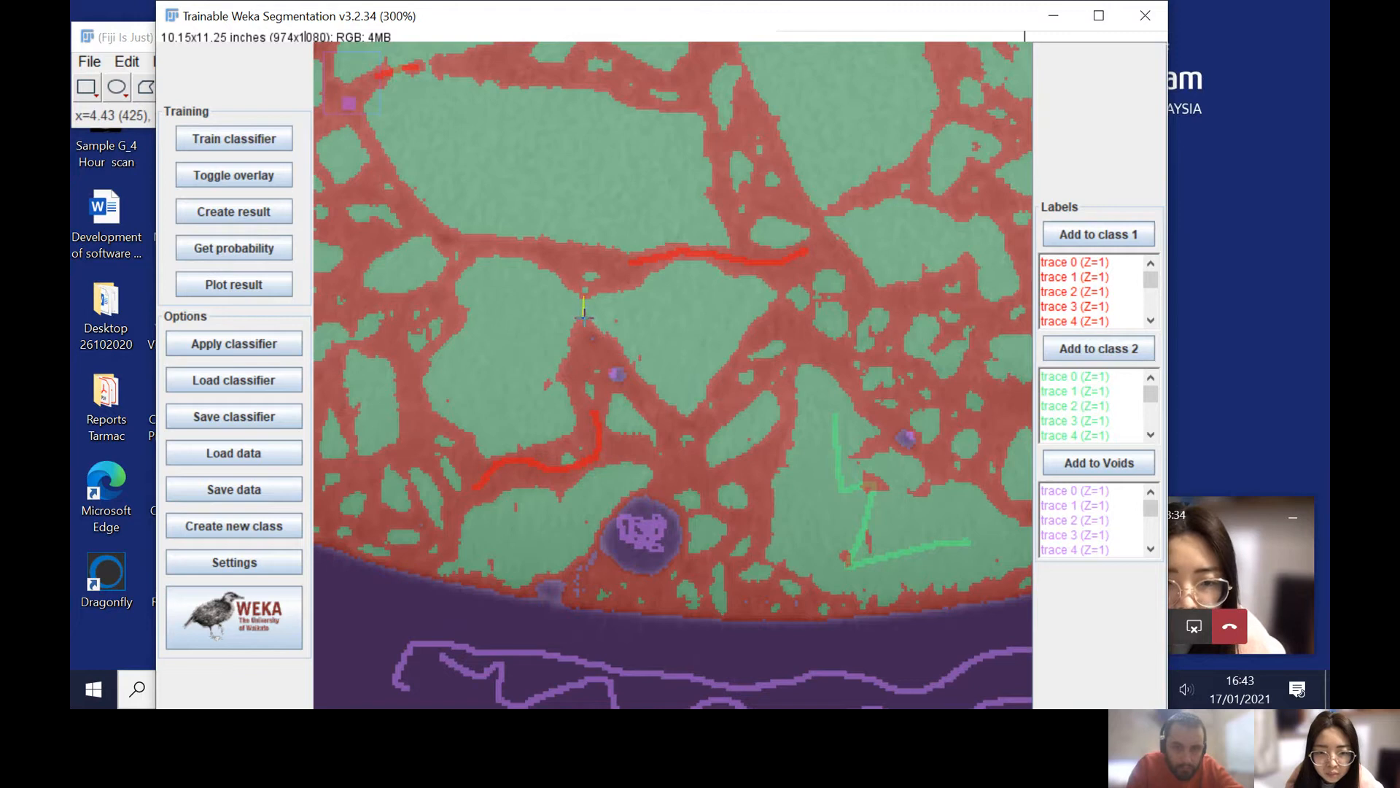
left_click(1100, 238)
left_click(234, 139)
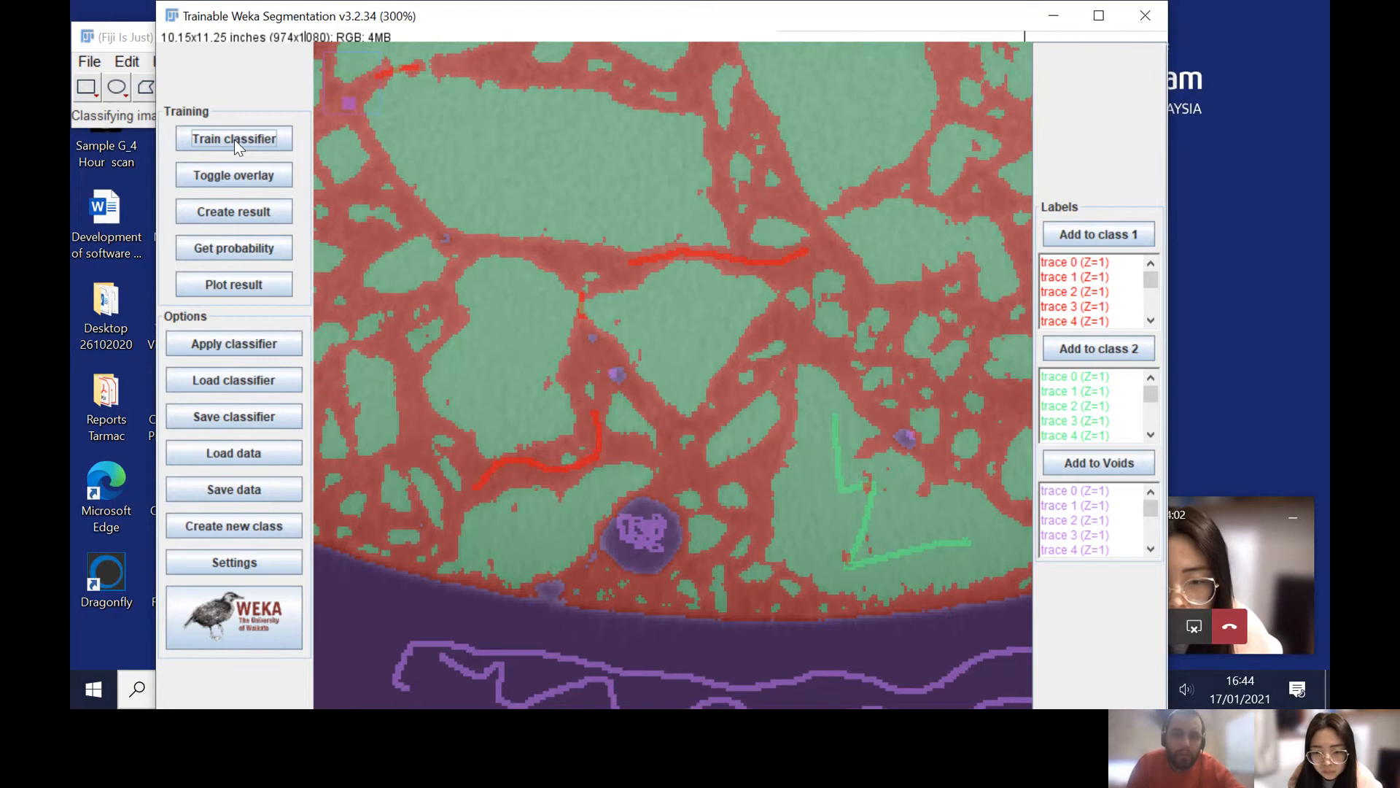
Step: Add class 1 traces for the narrow gap above the long stone and the short gap beside the pointed stone to its upper right
key("minus")
key("minus")
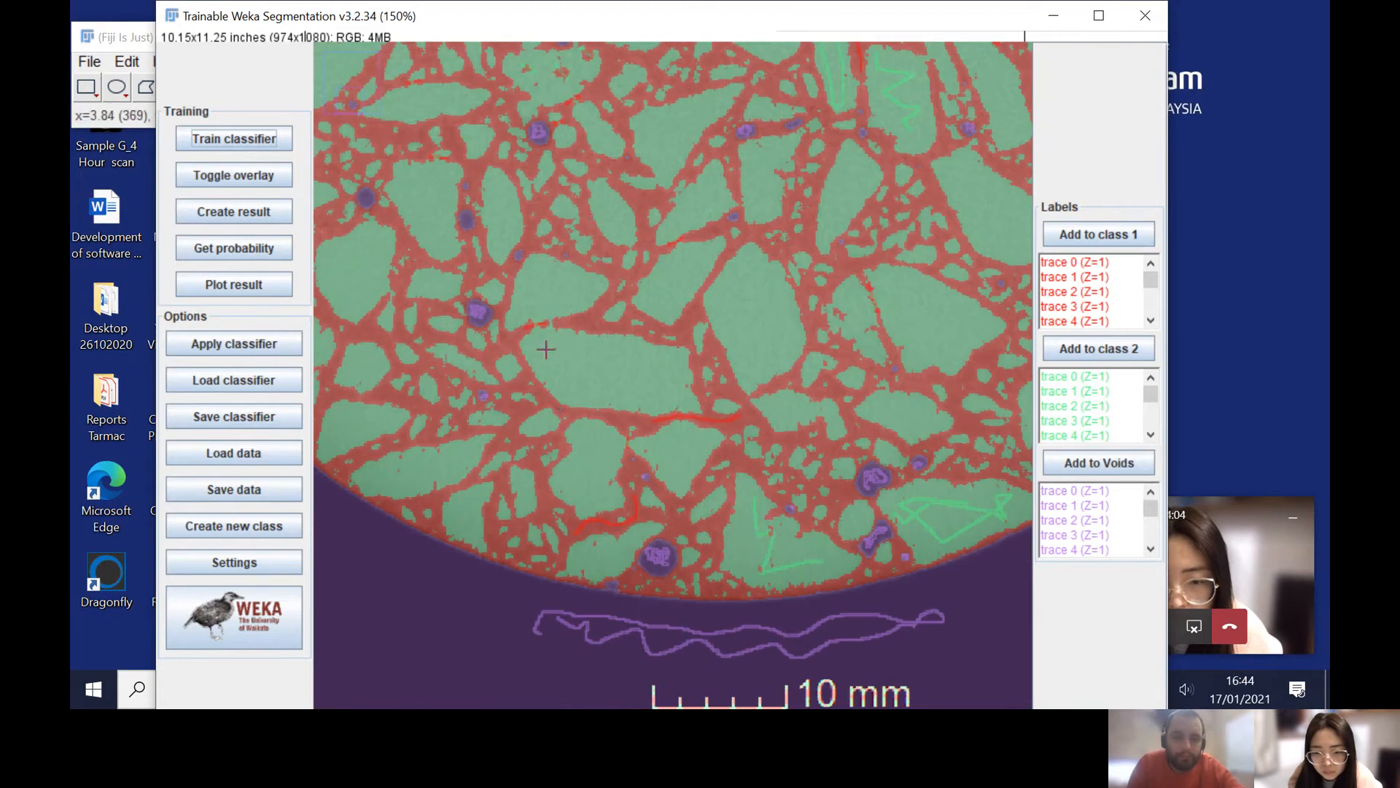
key("plus")
key("plus")
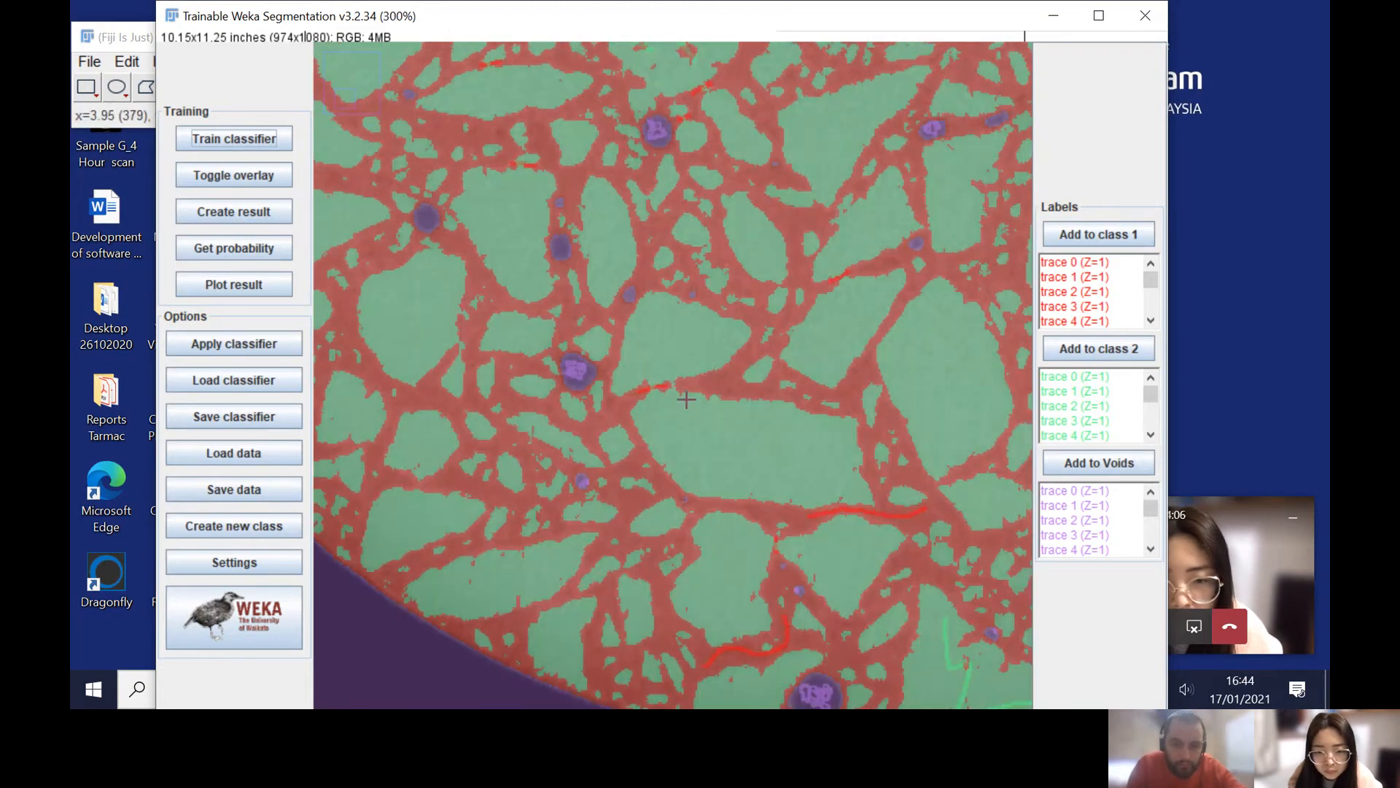
key("plus")
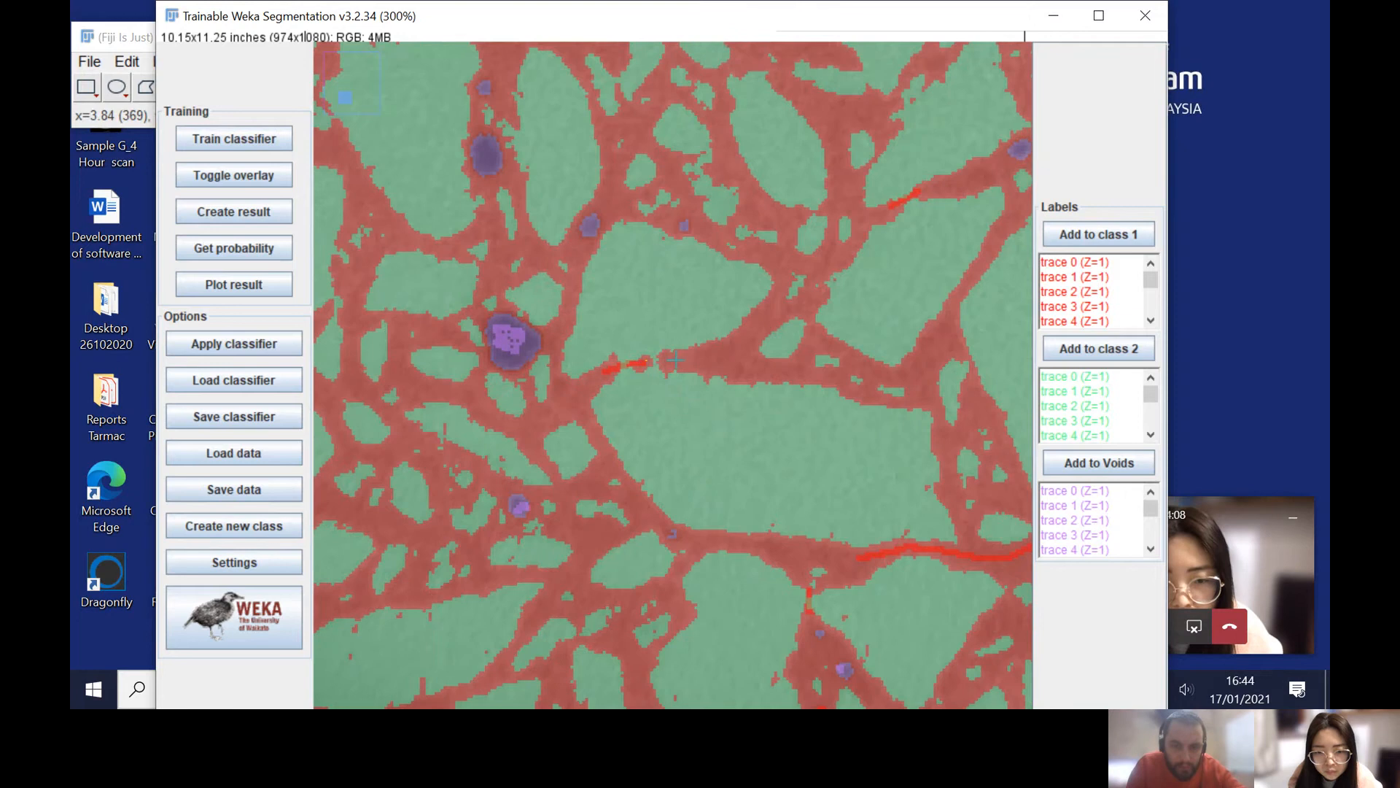
left_click(1099, 233)
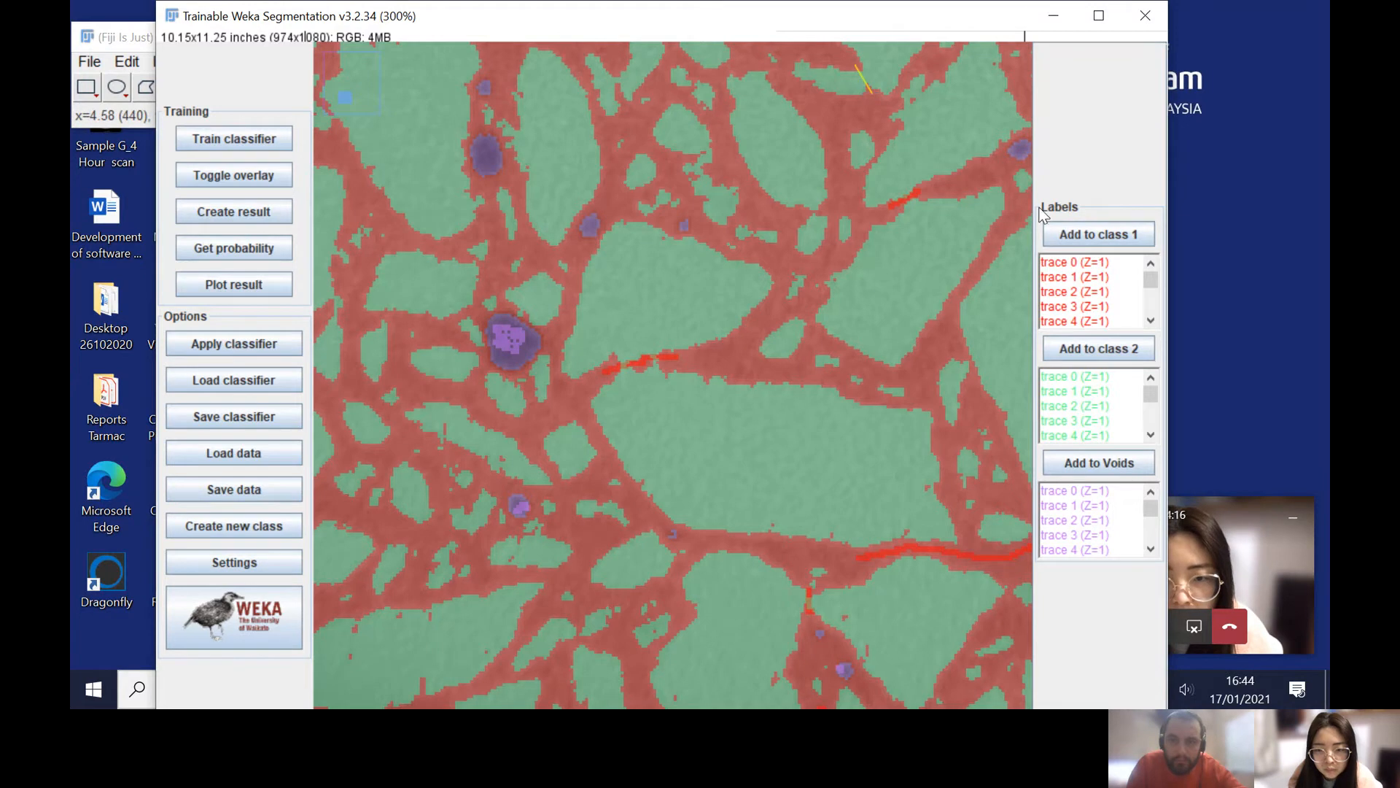
left_click(1066, 236)
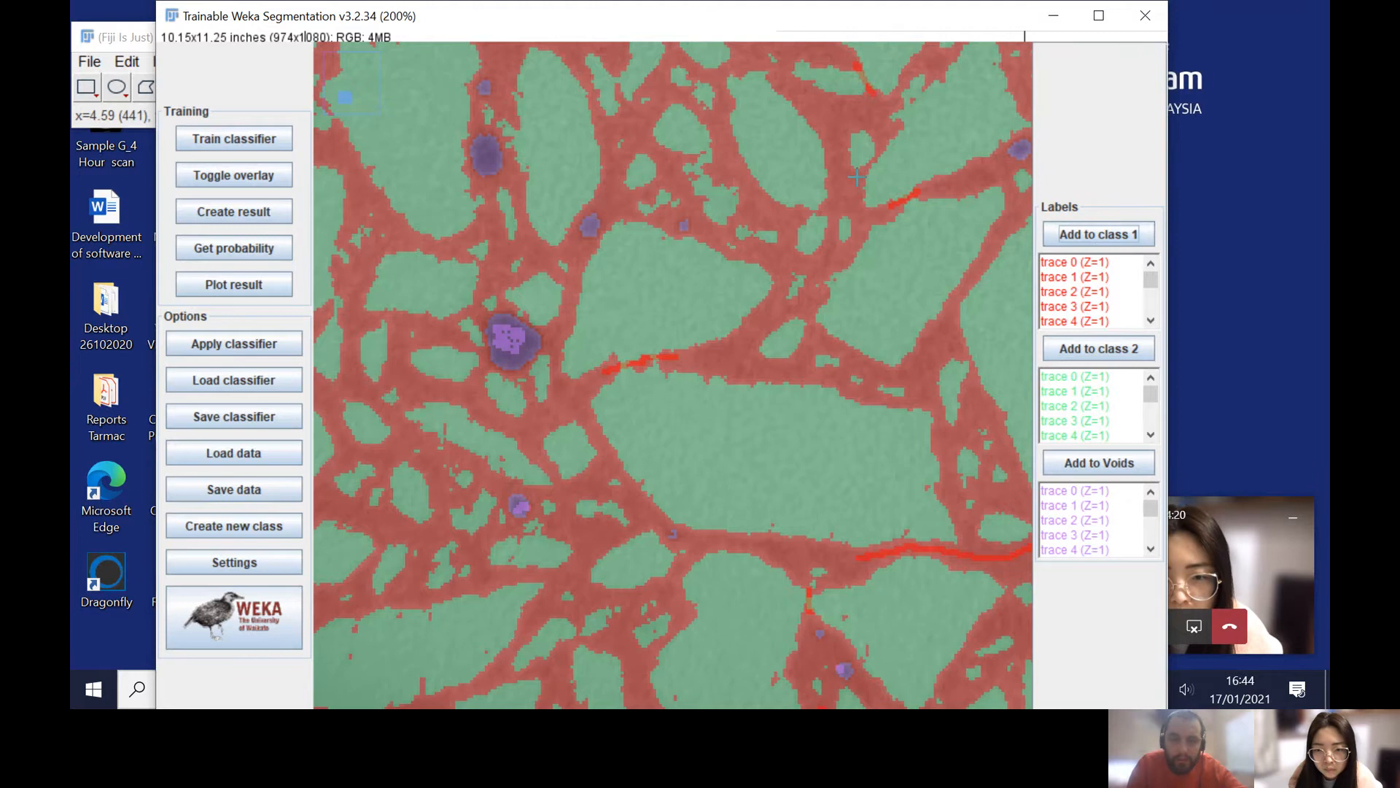
Step: Add short class 1 traces at the left edge of the stone beside the elongated central void and in the speckled area below it
key("minus")
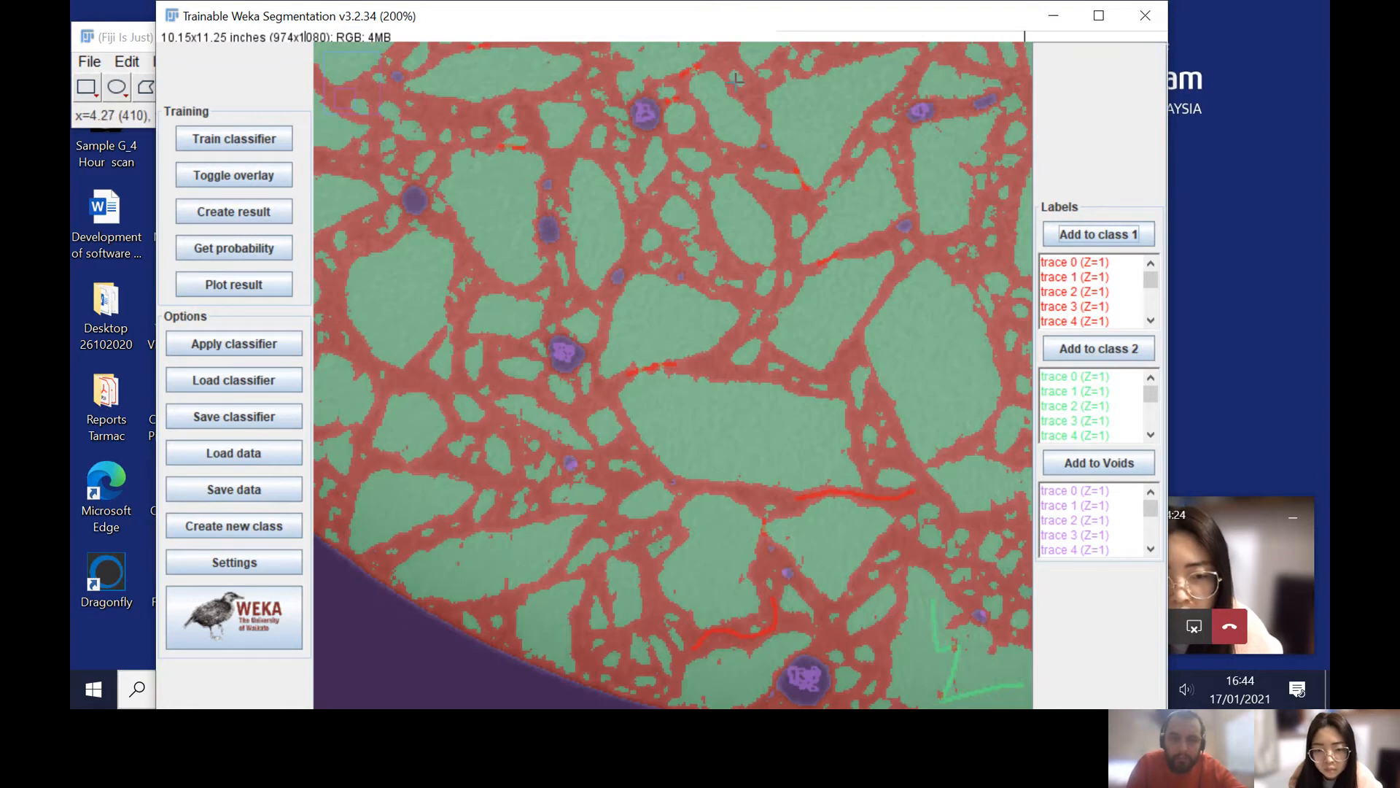
key("minus")
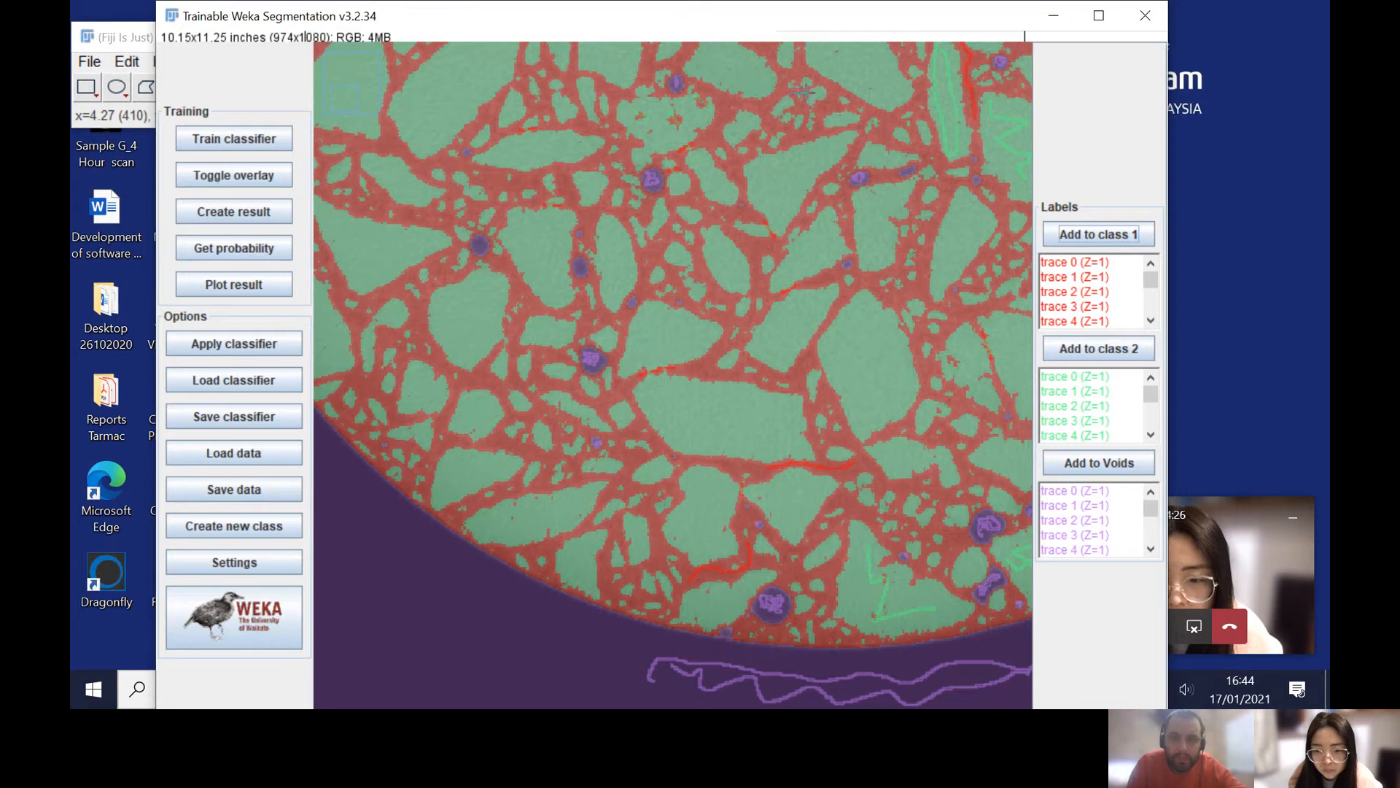
key("minus")
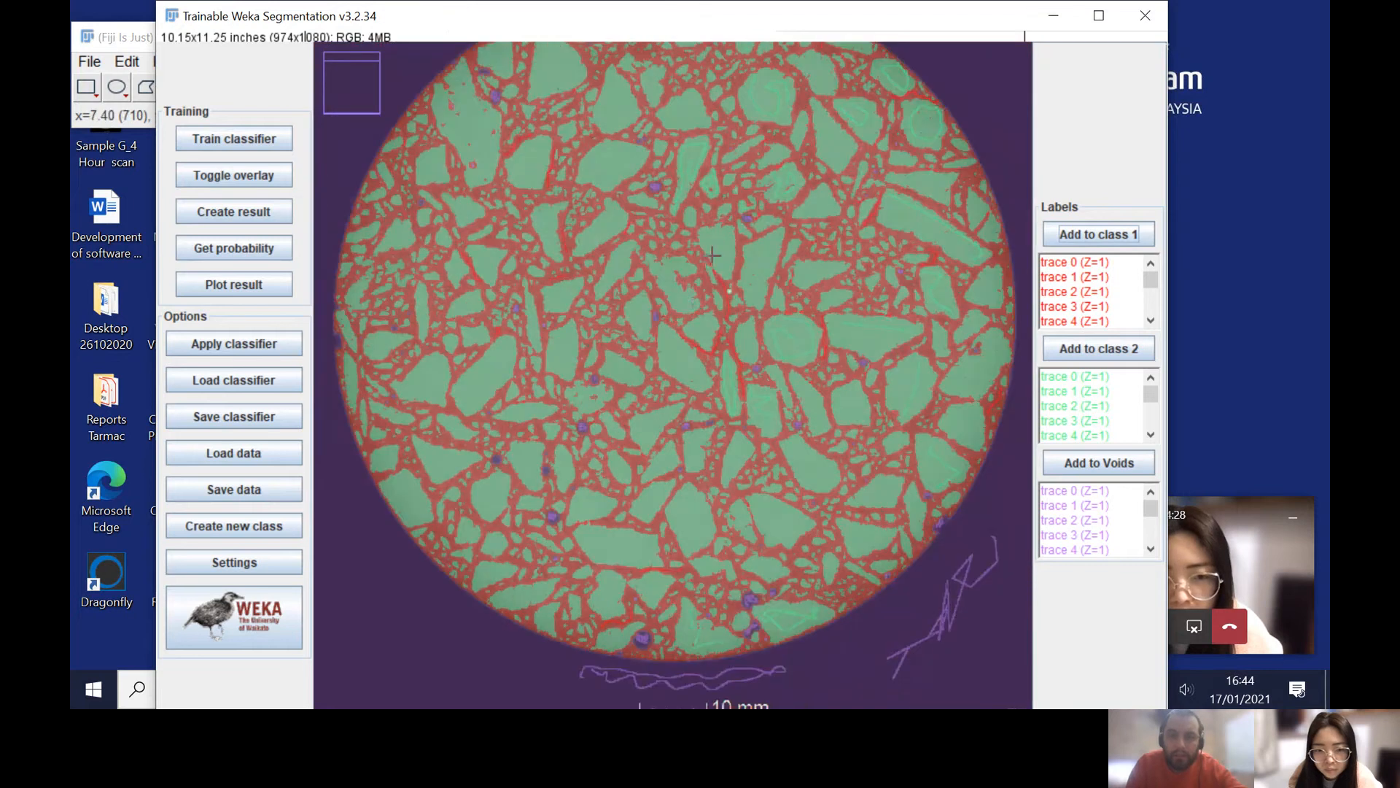
key("plus")
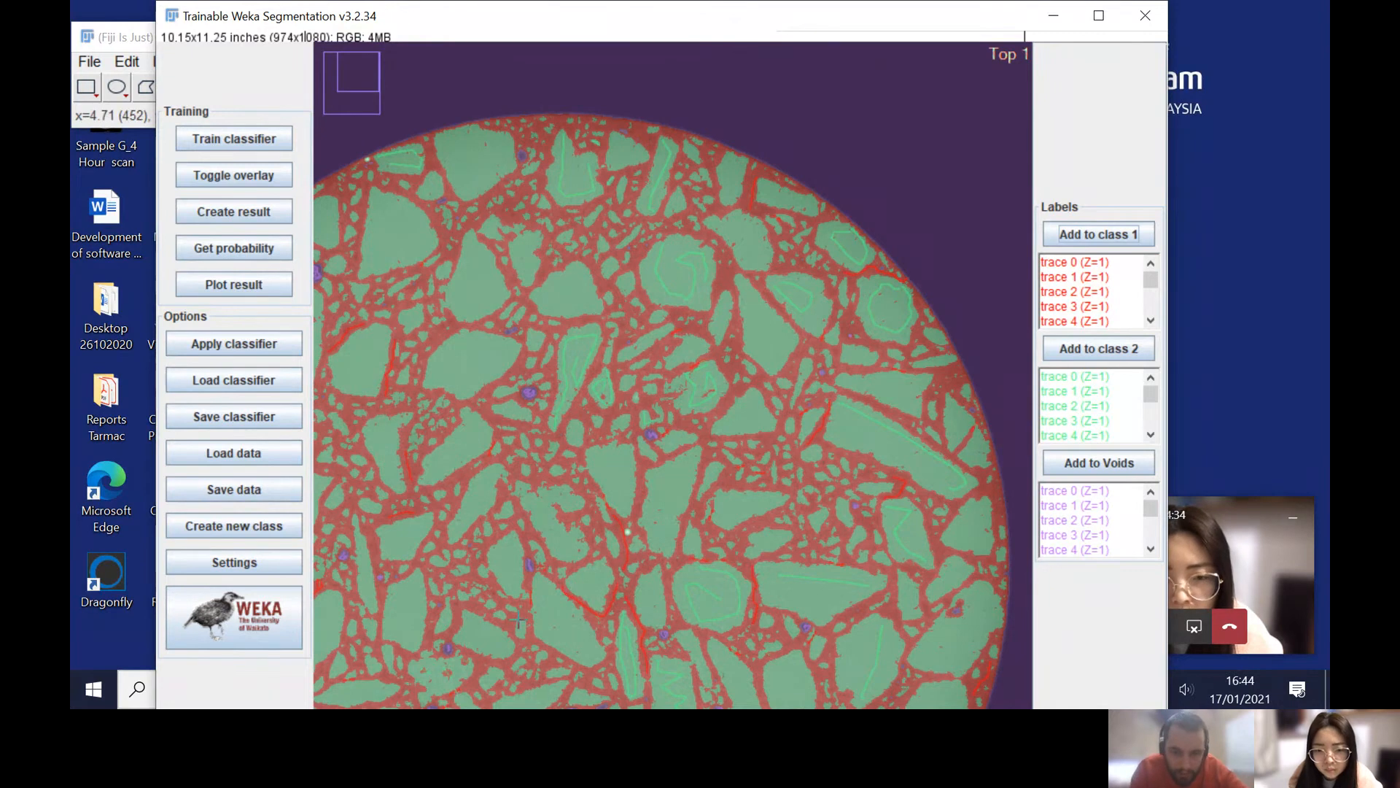
key("plus")
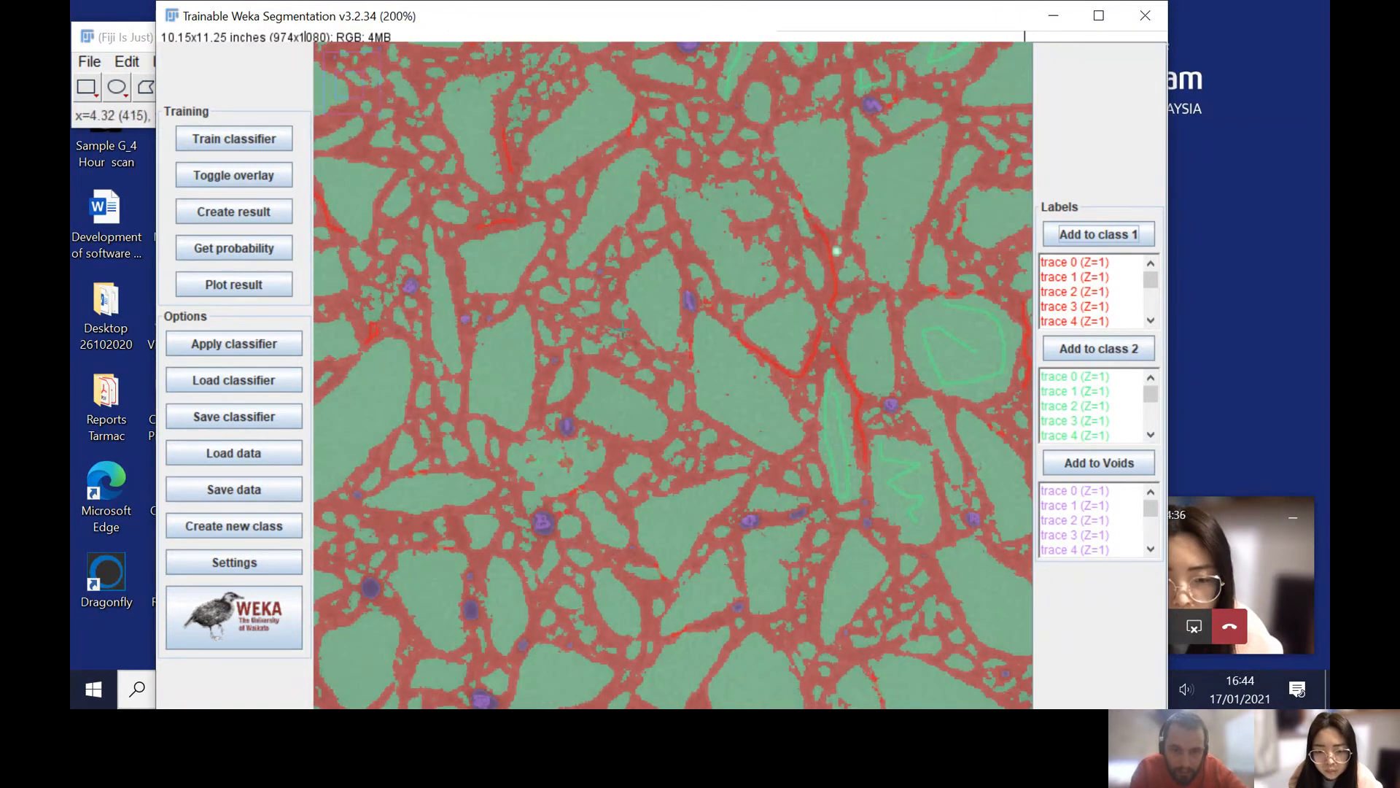
key("plus")
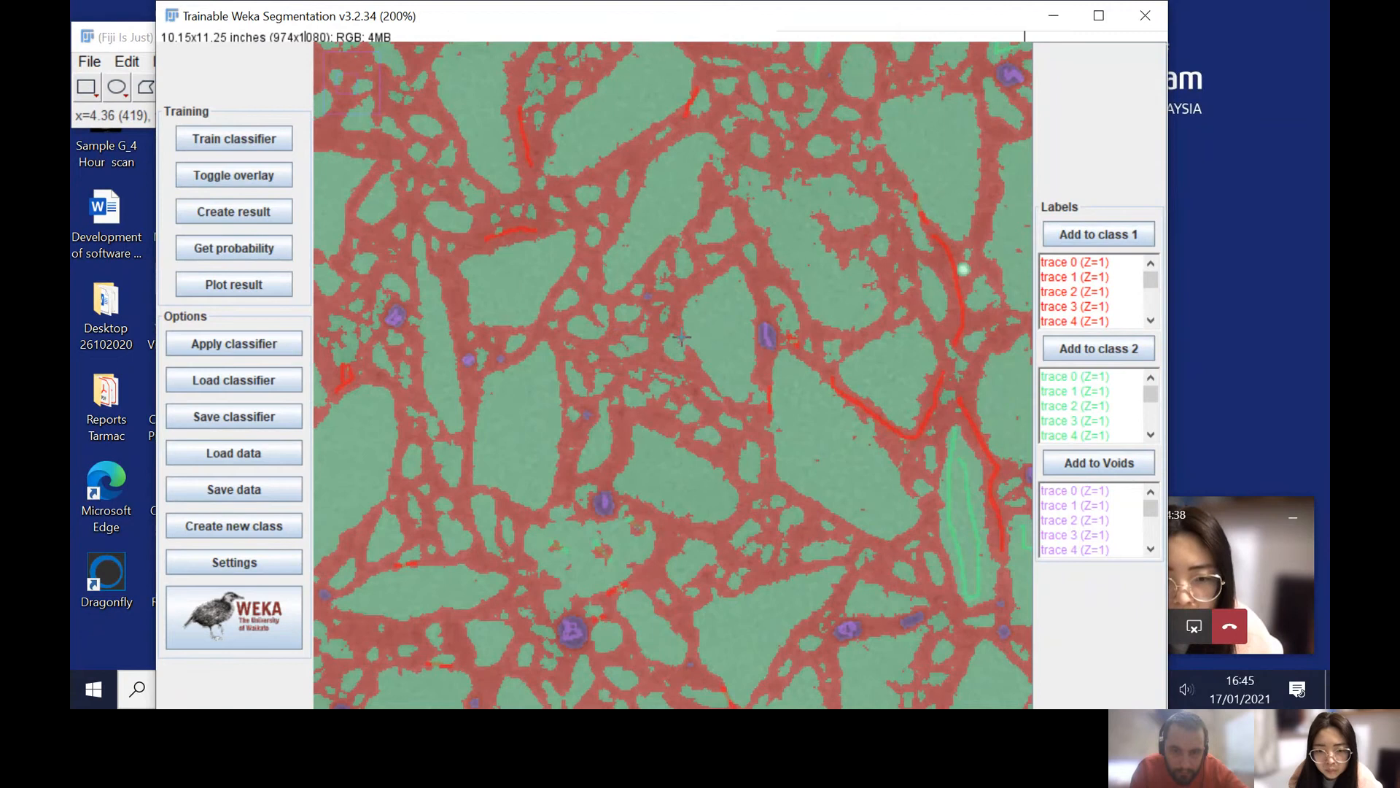
left_click_drag(682, 335, 689, 352)
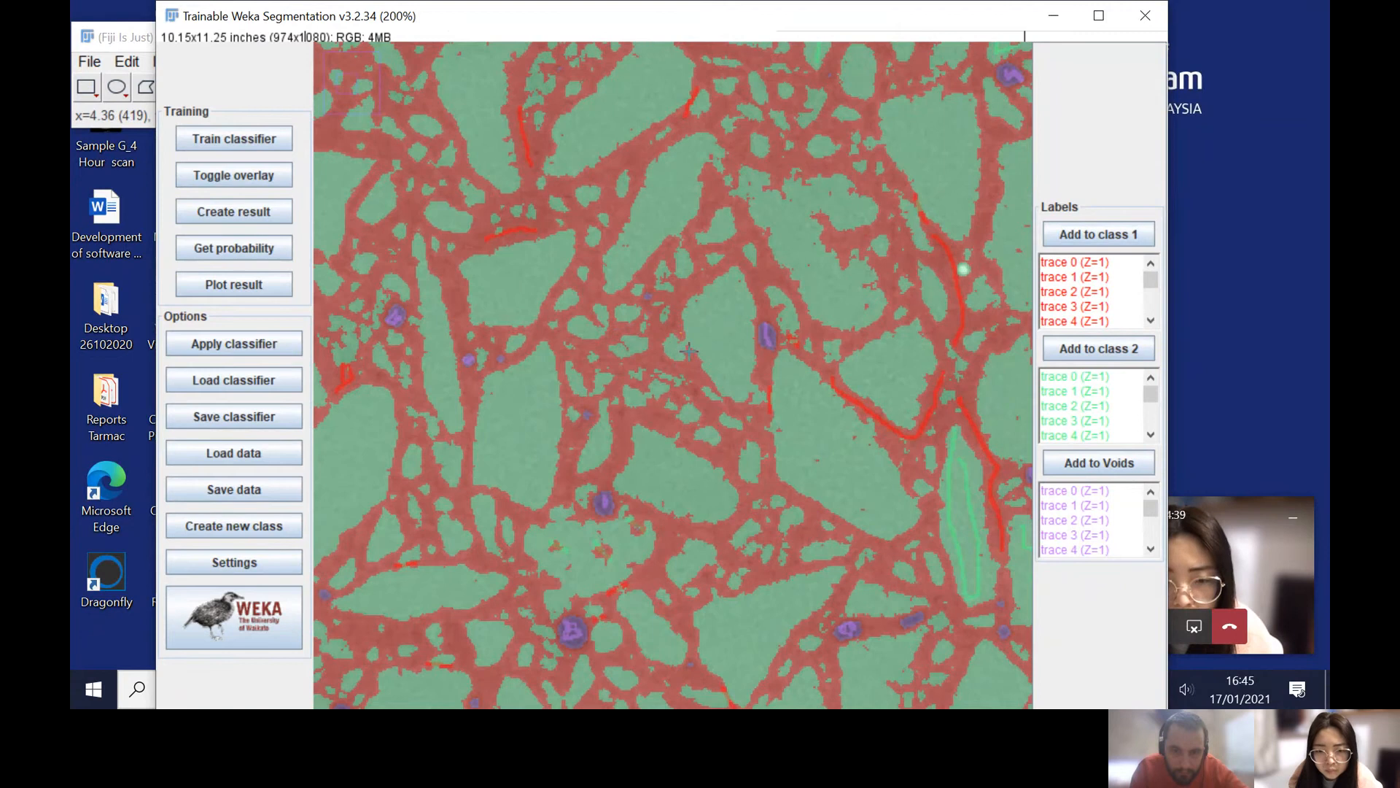
left_click(1096, 232)
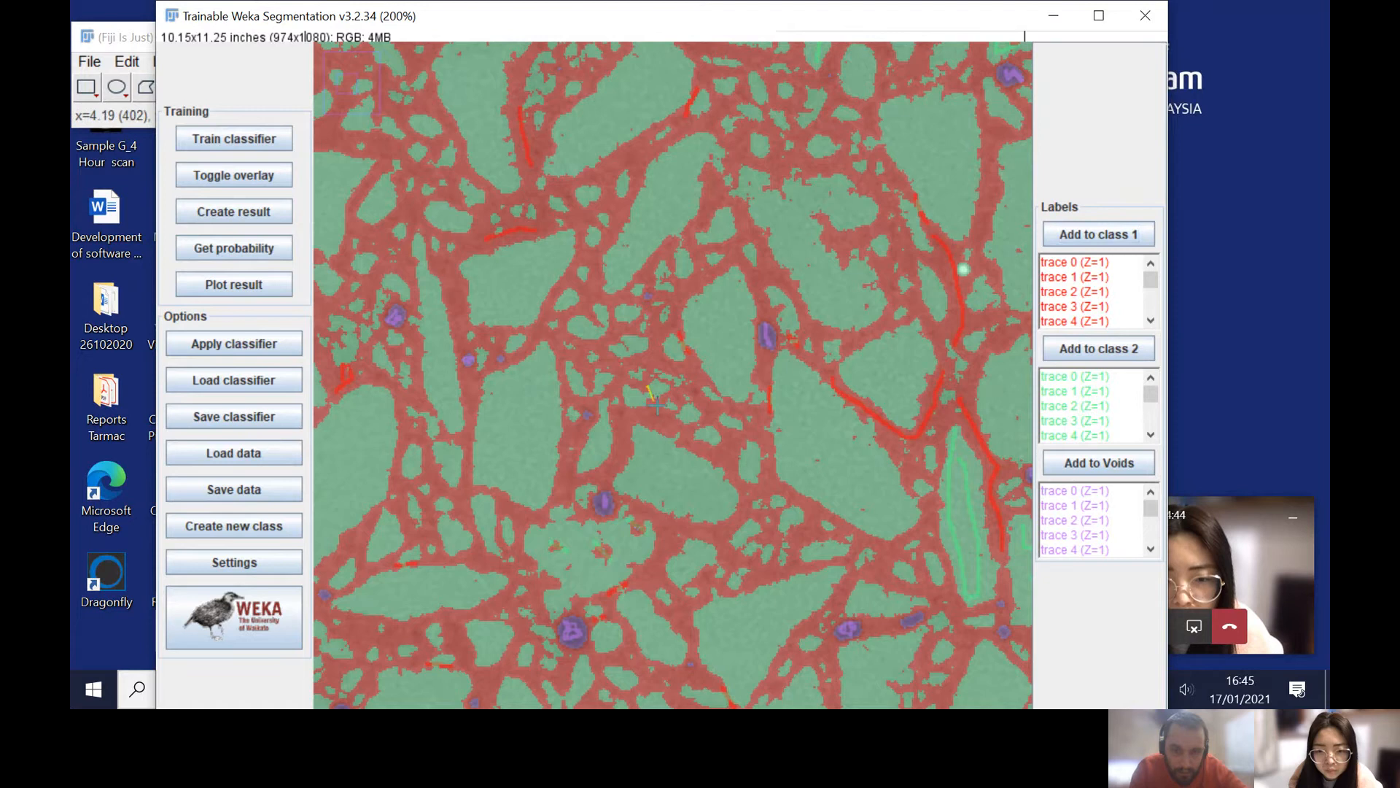
left_click(1090, 230)
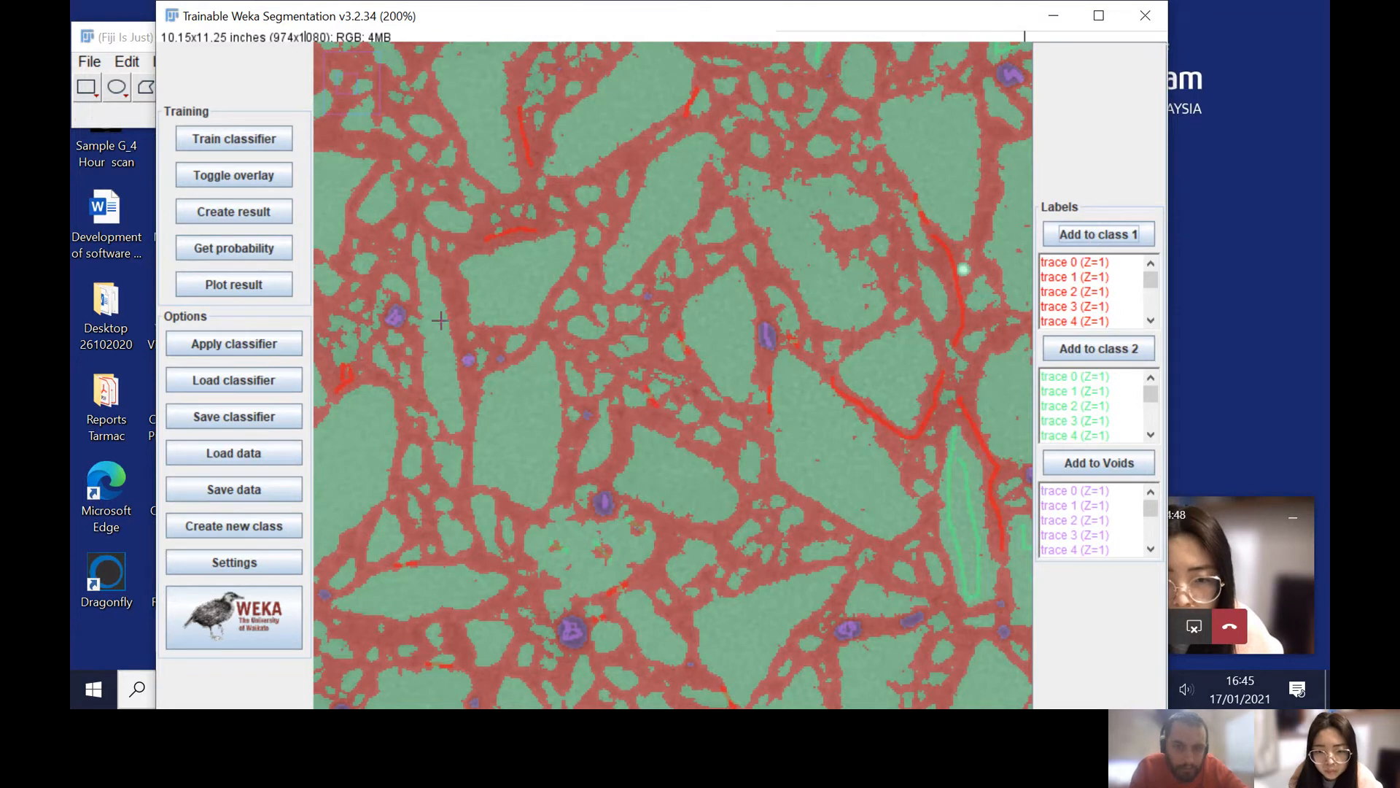
Step: Add short class 1 traces for the gap left of the small void beside the slender stone and the gap among small stones above it
left_click(365, 321)
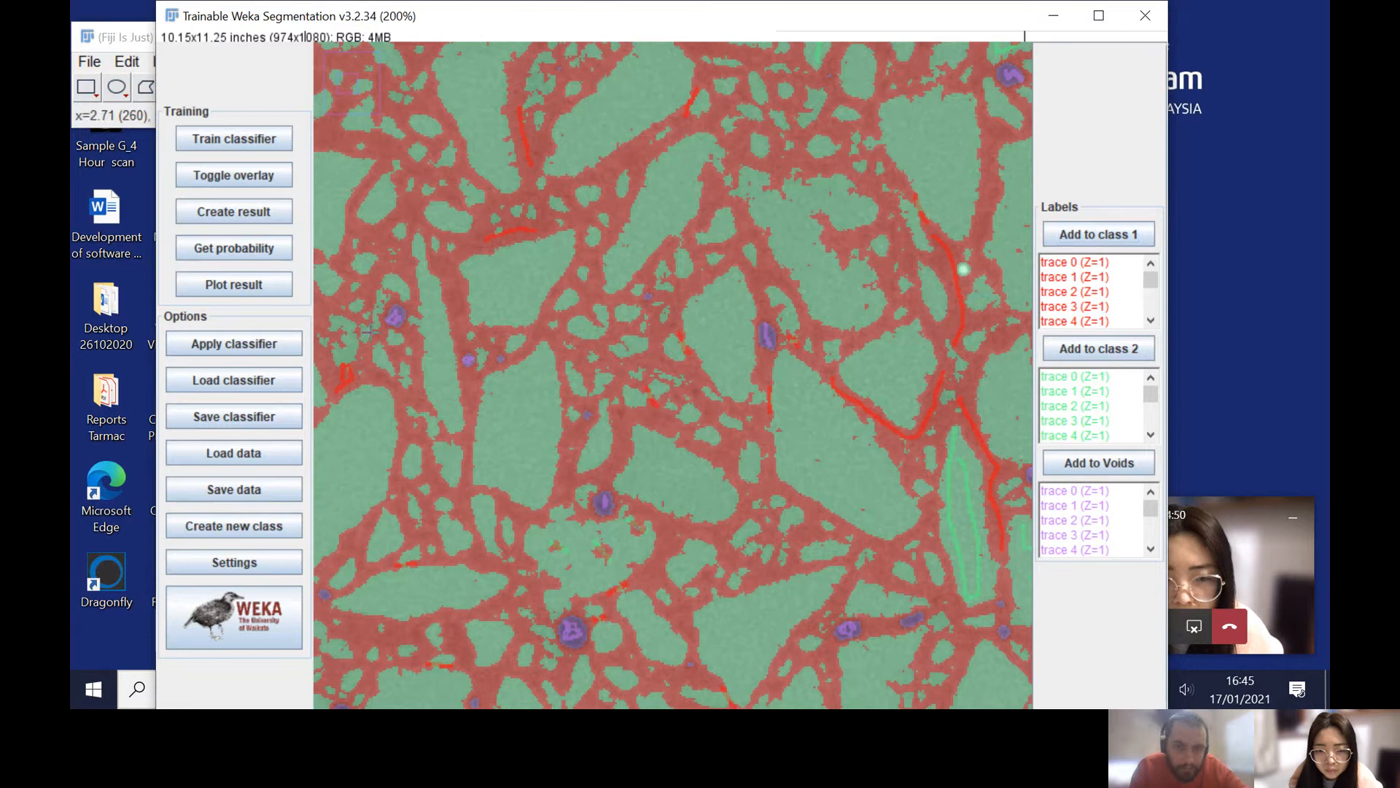
left_click(1087, 233)
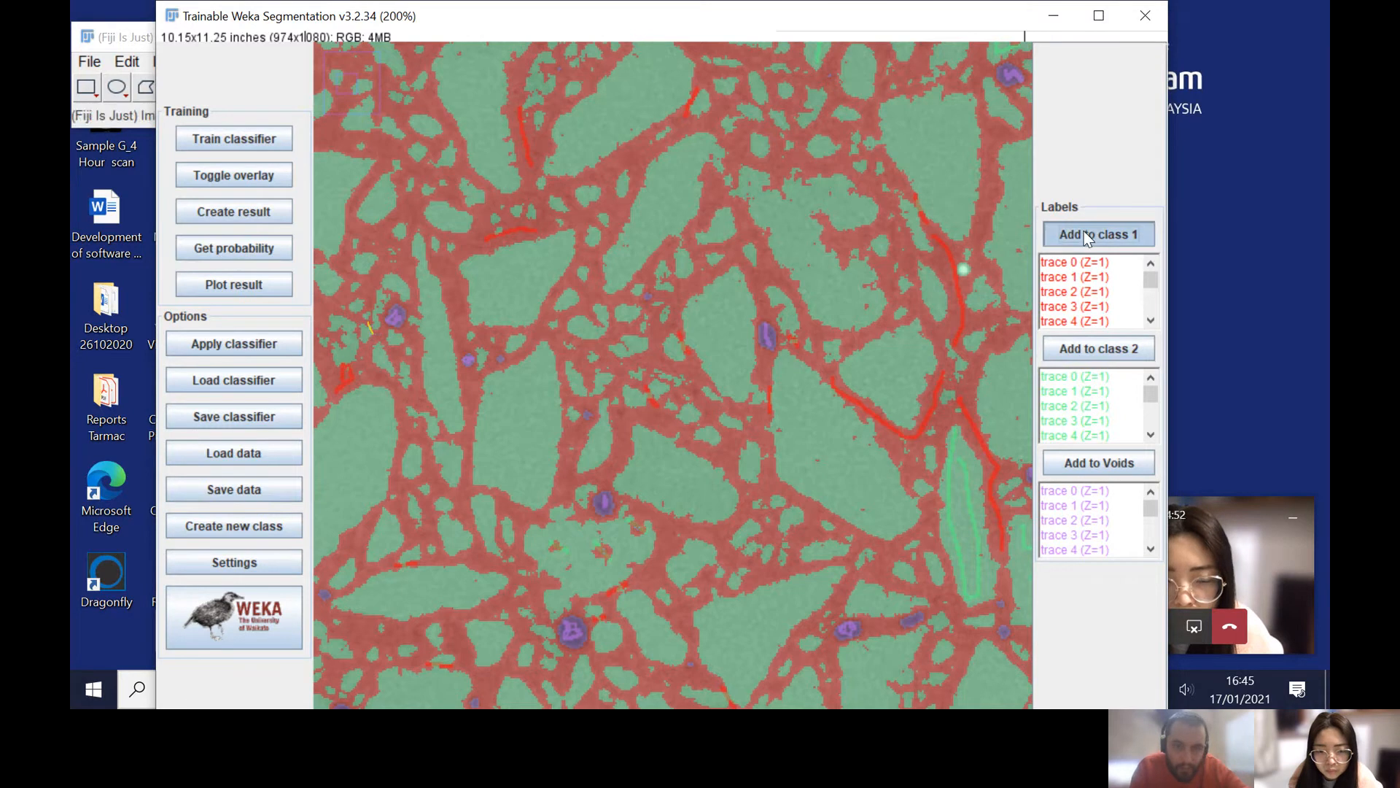
left_click(377, 125)
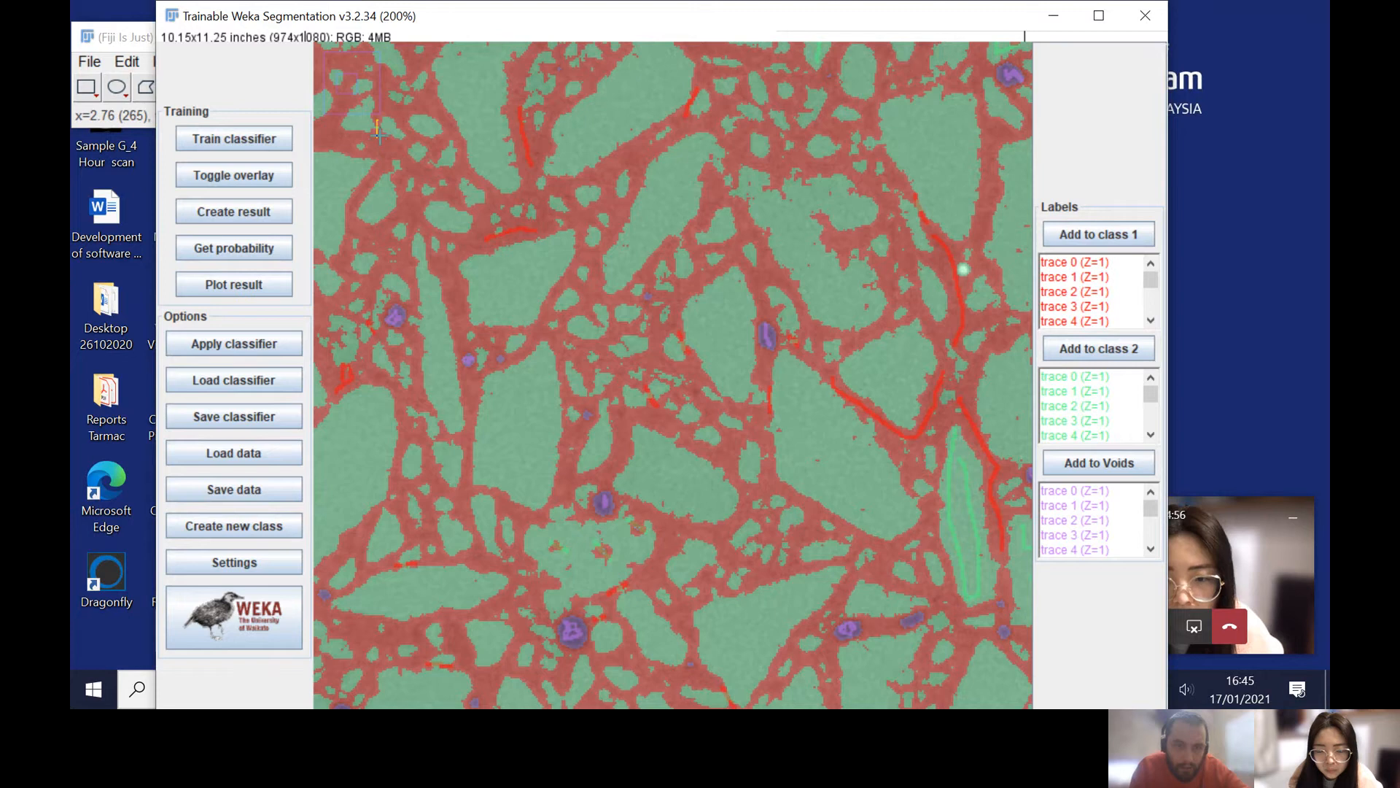
left_click(1101, 233)
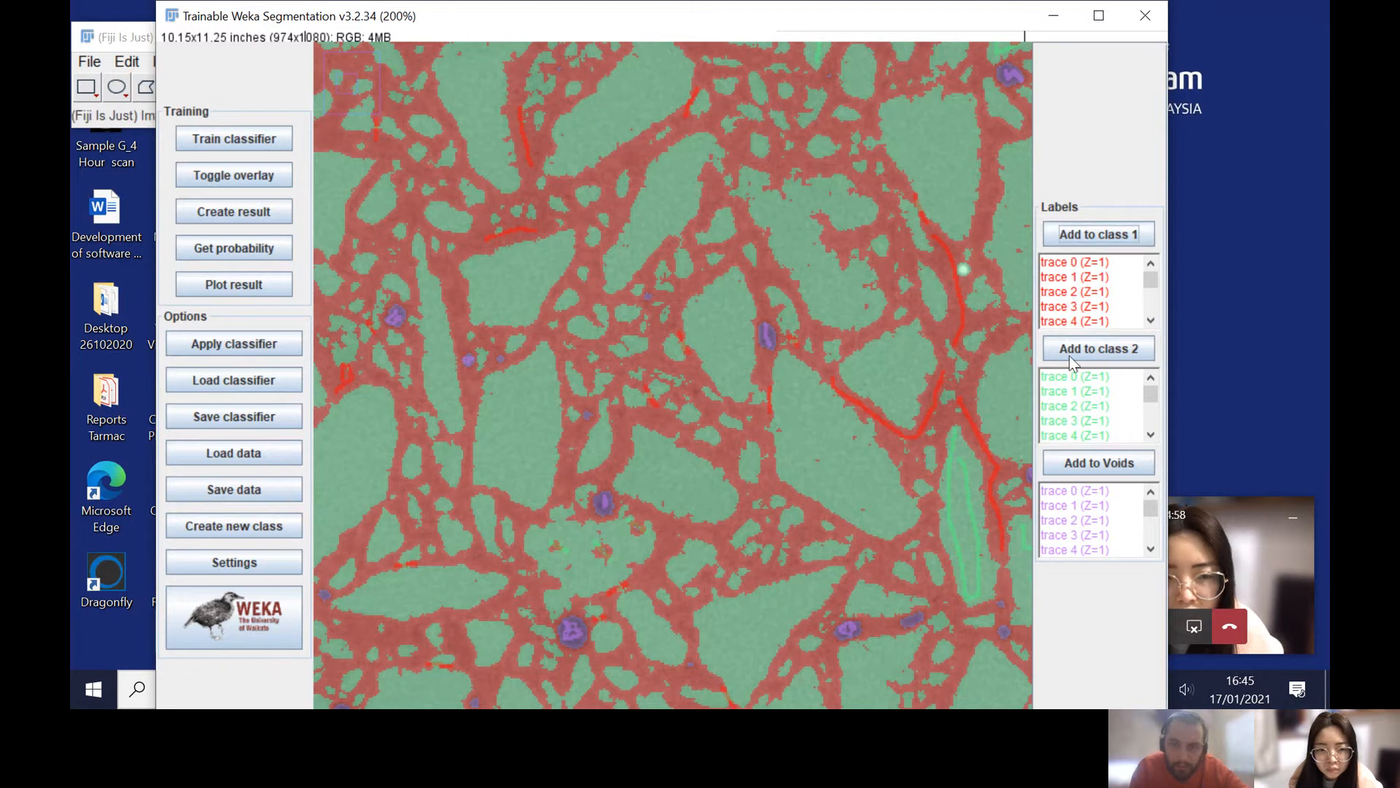
Step: Draw a narrow V-shaped trace inside the stone right of the bright white spot and add it to class 2
left_click(1088, 352)
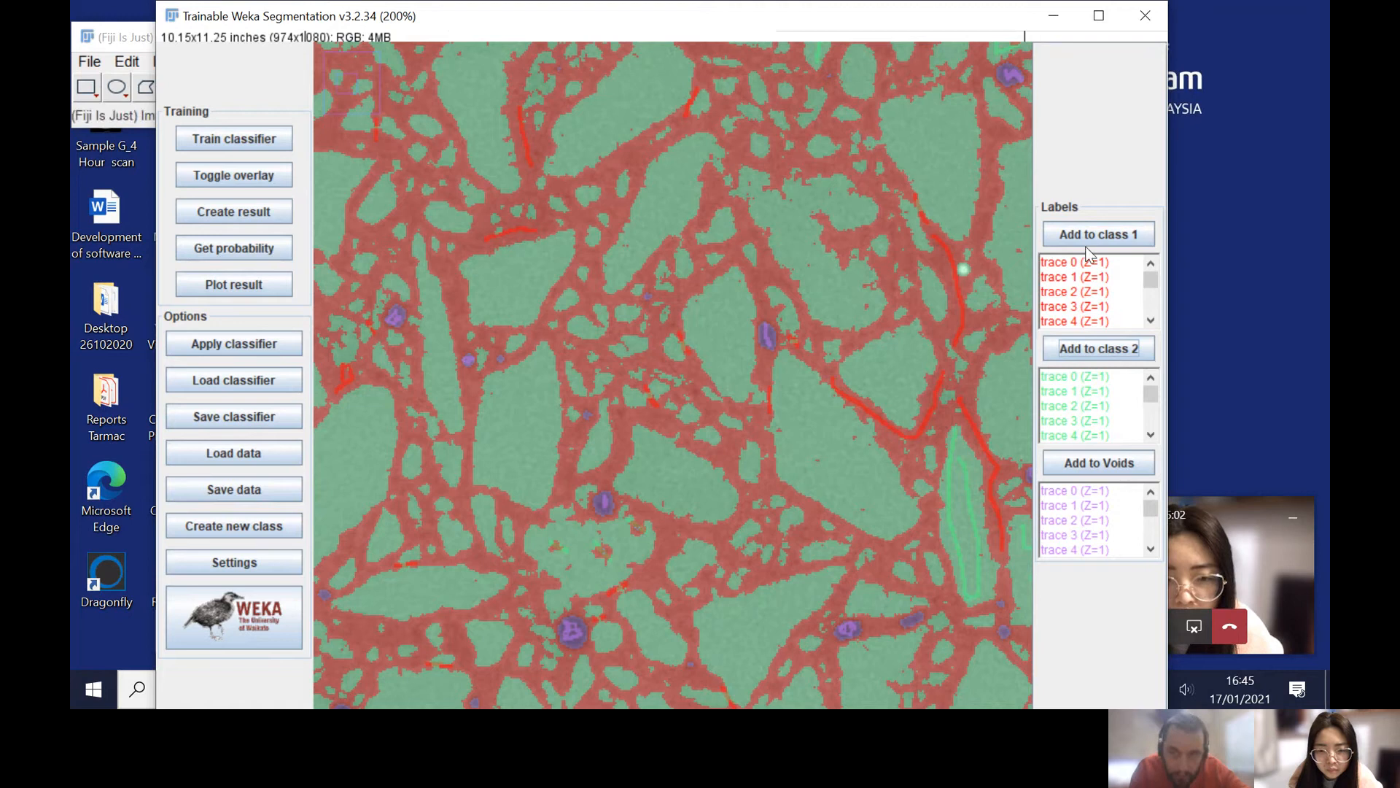
left_click_drag(1029, 147, 1022, 280)
left_click_drag(1011, 229, 1022, 178)
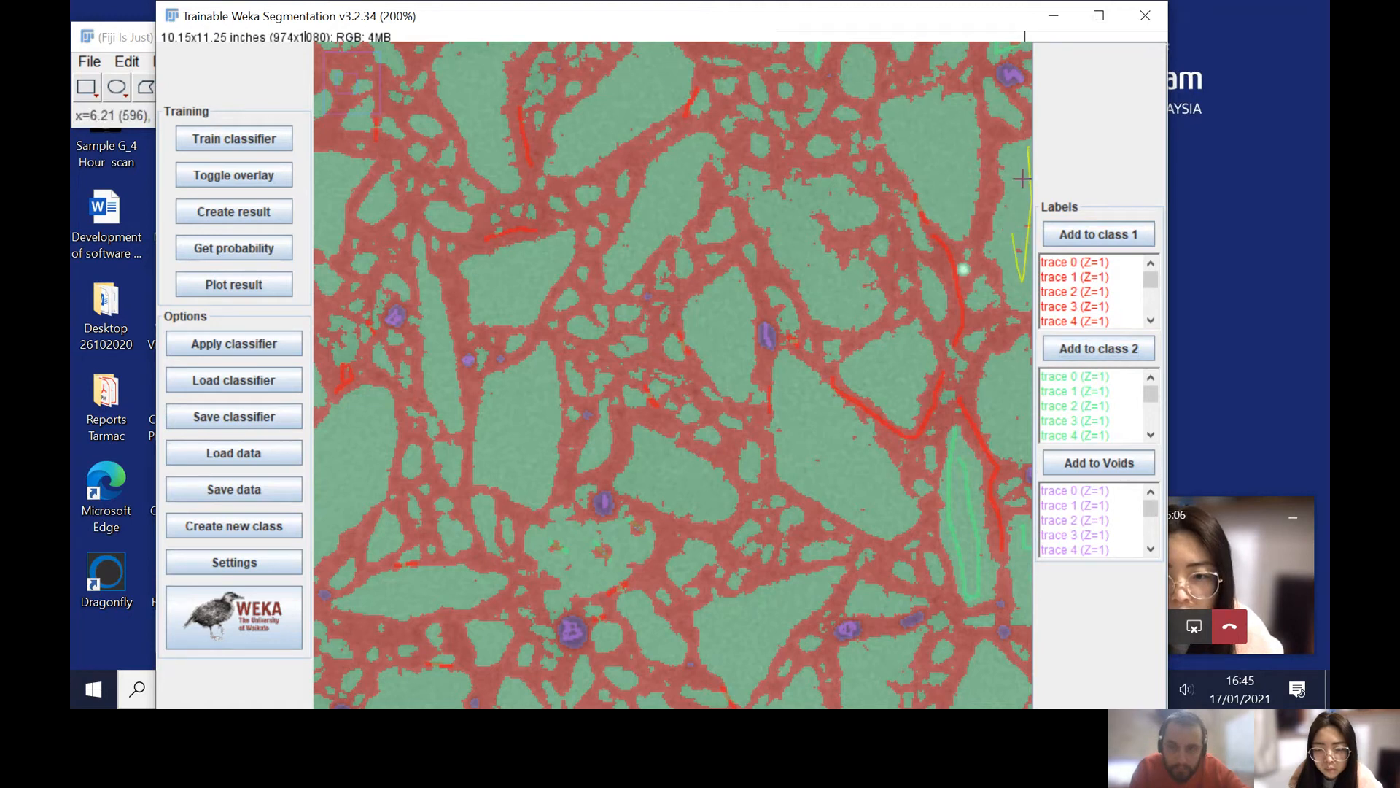
left_click(1108, 350)
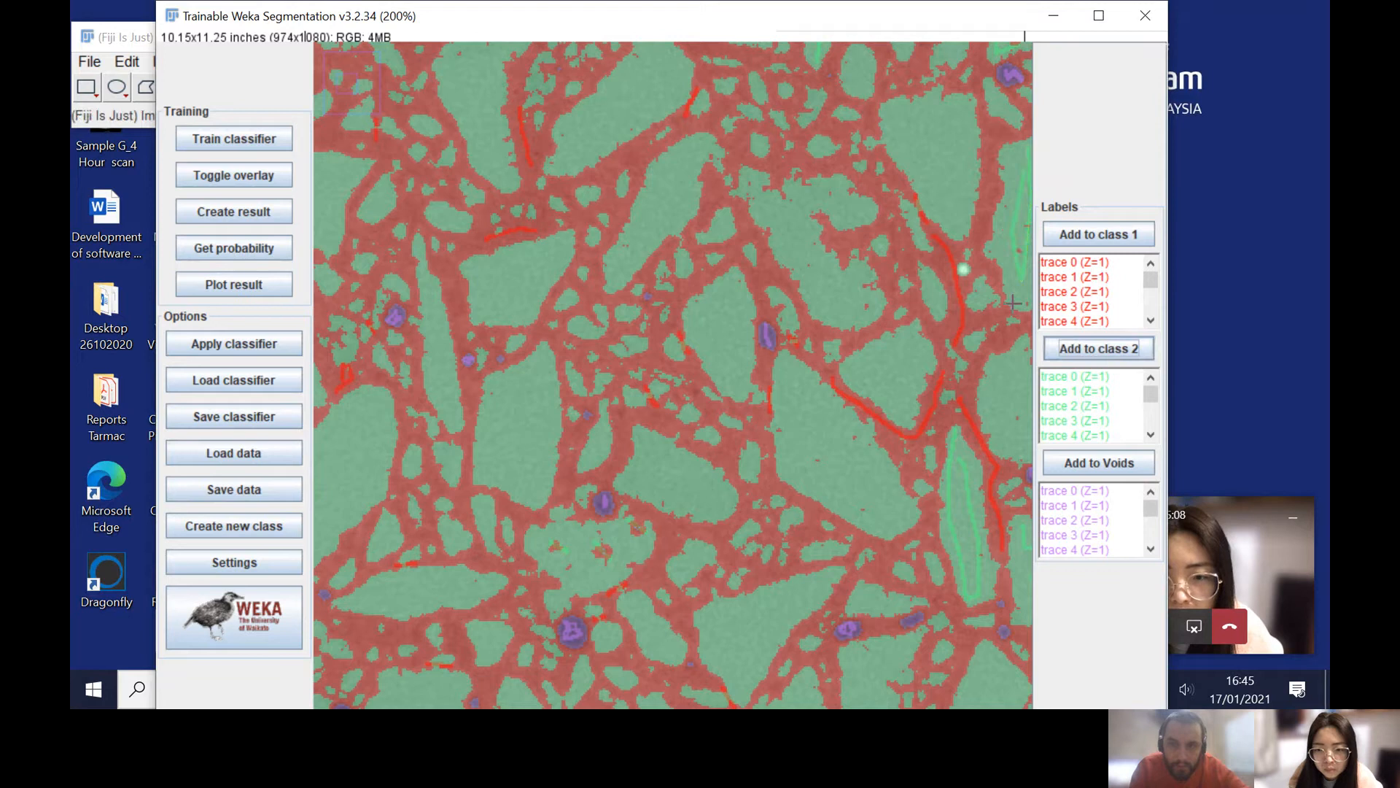
Step: Add class 2 traces along the irregular stone above the elongated central void and along the slanted elongated stone to its left
left_click_drag(775, 207, 831, 303)
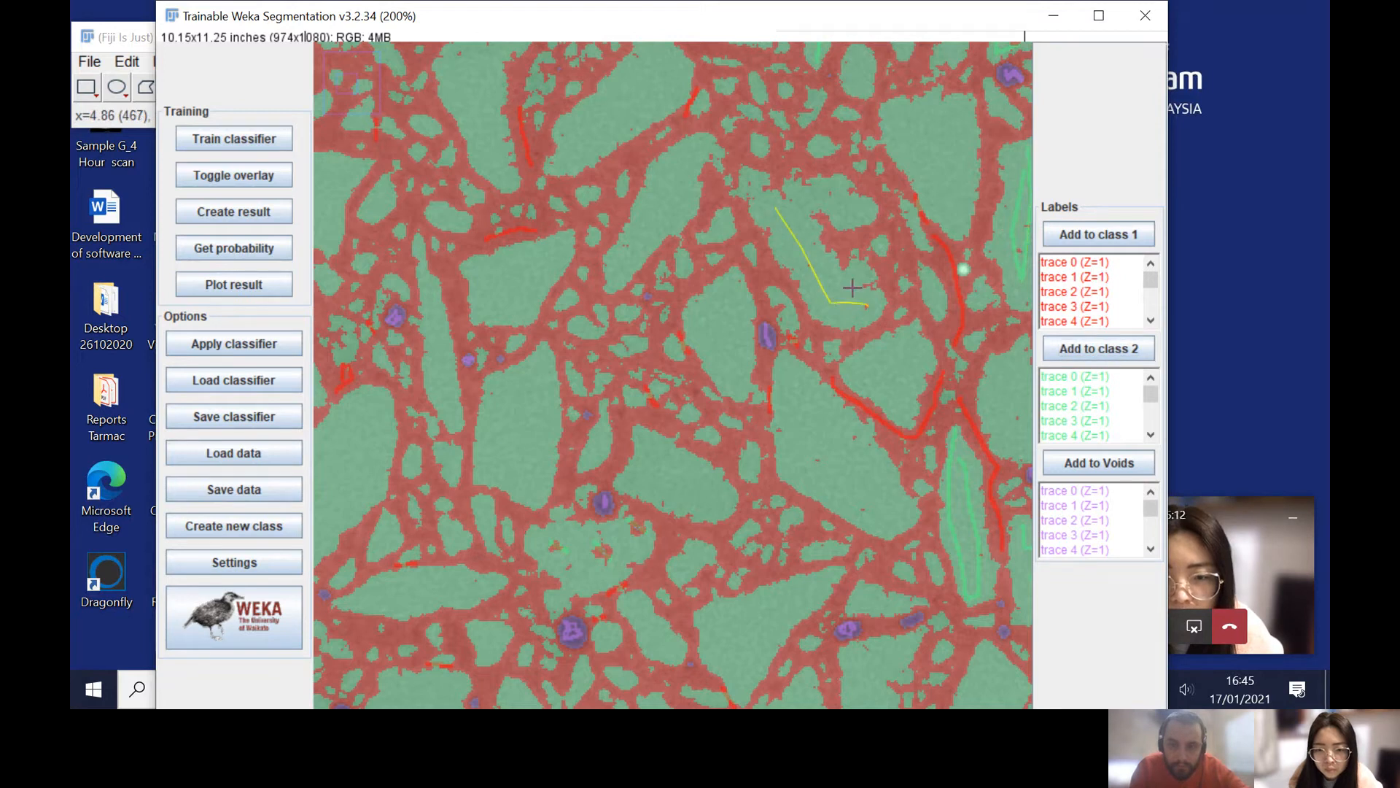
left_click_drag(819, 253, 801, 209)
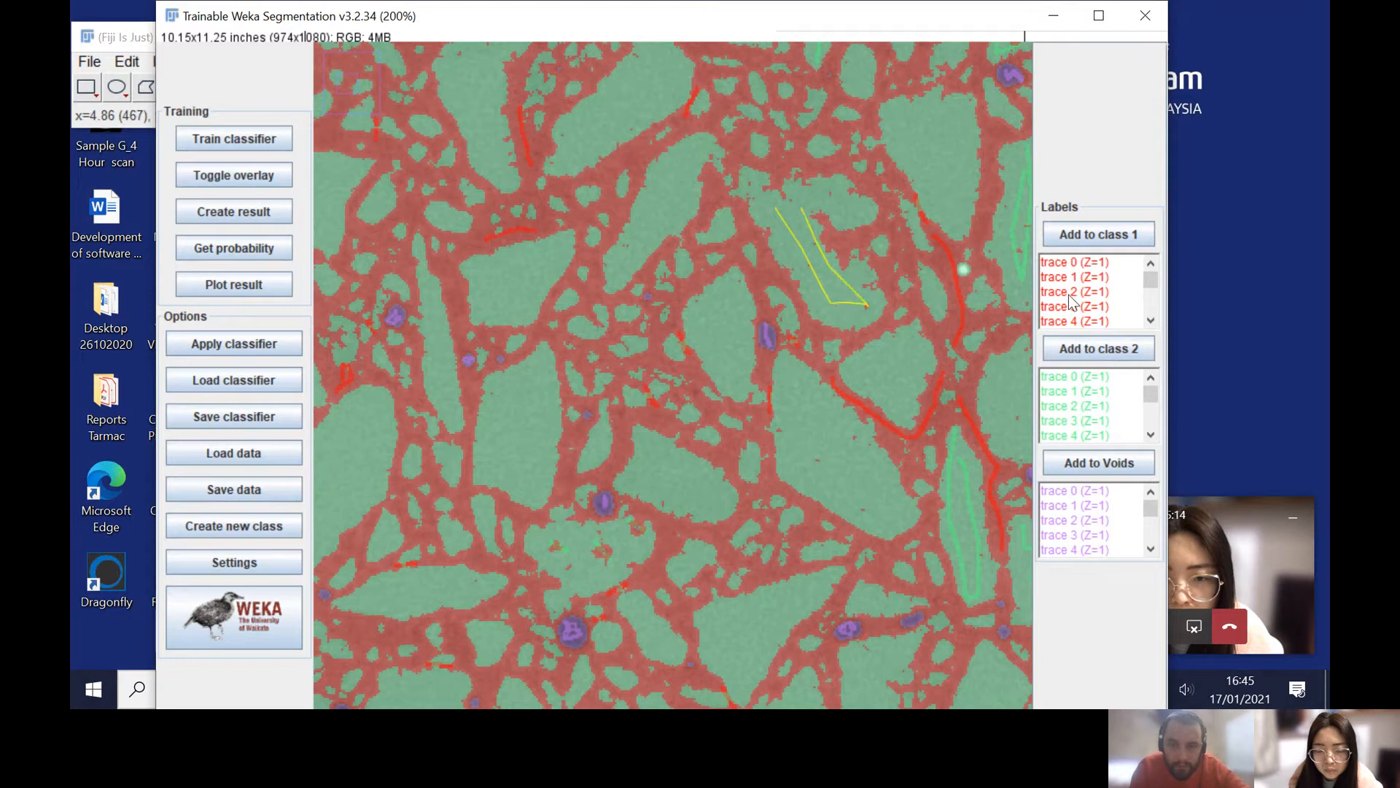
left_click(1109, 346)
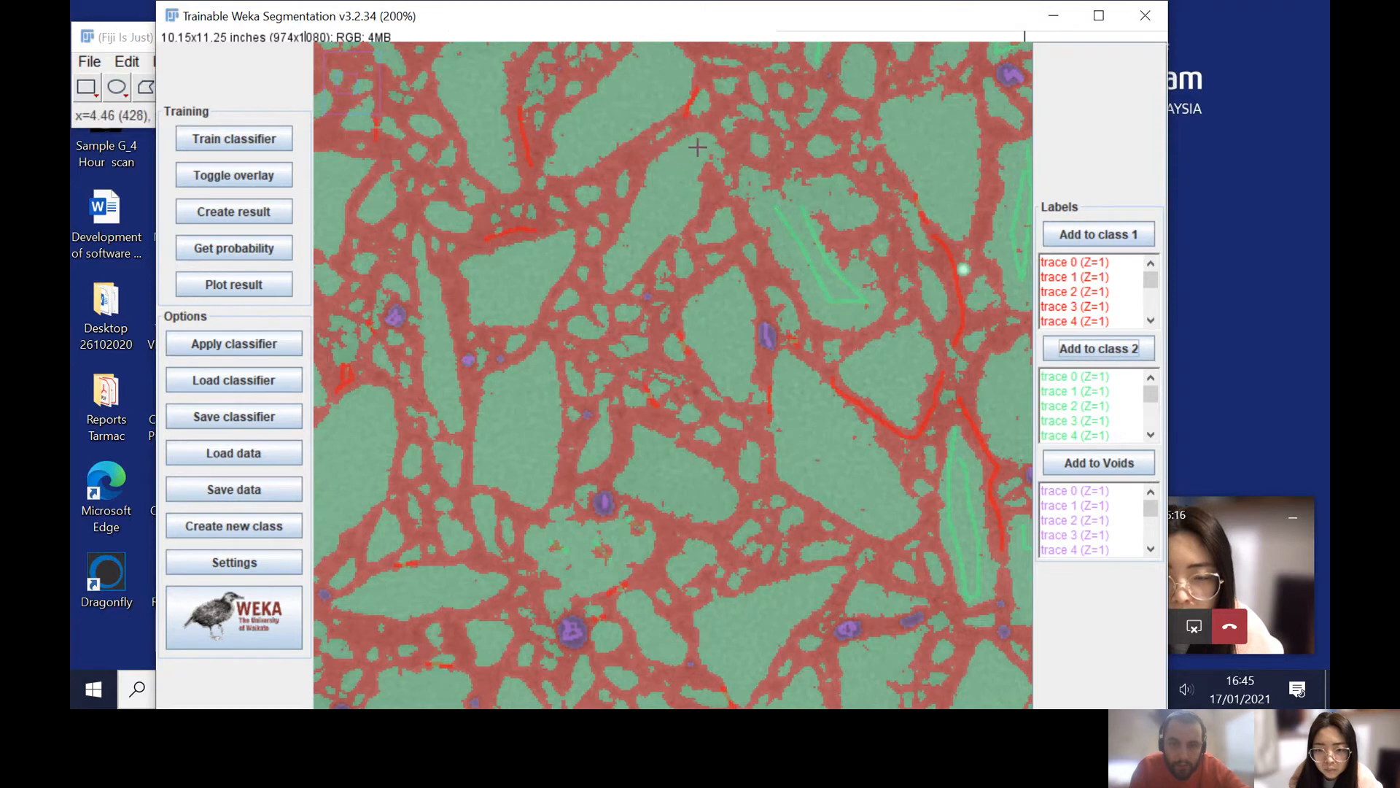
left_click_drag(698, 145, 662, 200)
left_click_drag(633, 249, 624, 267)
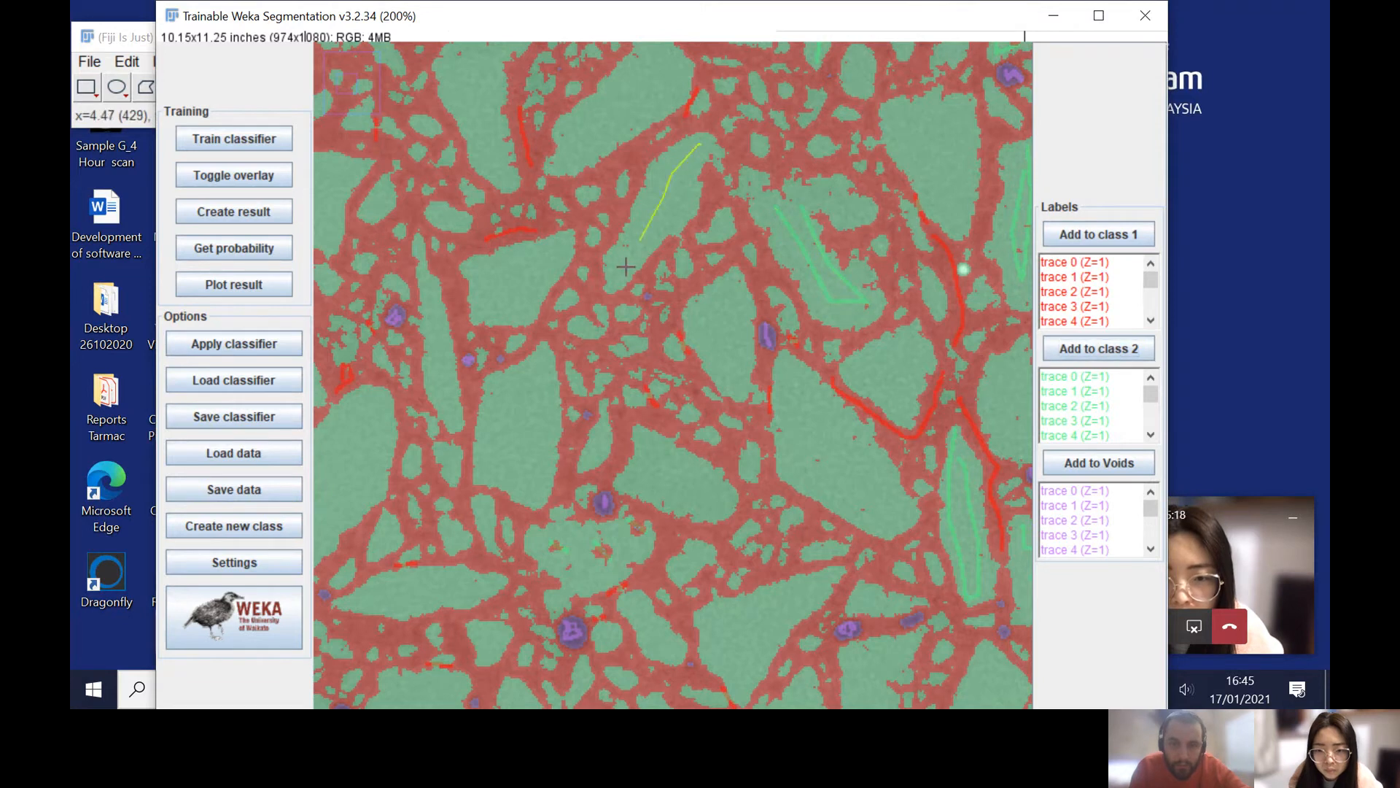
left_click(1087, 347)
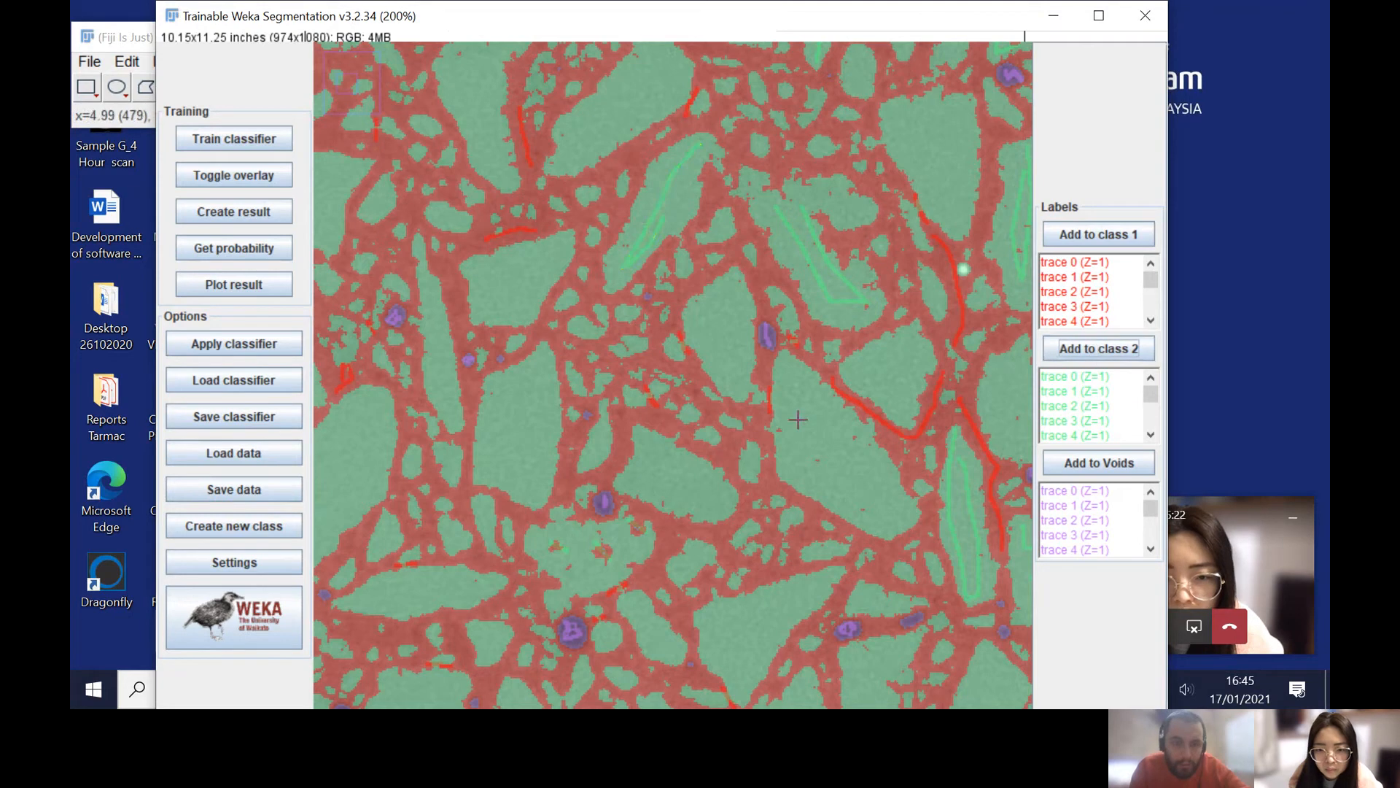
Step: Trace a hooked line inside the large stone below the elongated central void, add it to class 2 and retrain the classifier
left_click(802, 385)
left_click_drag(800, 380, 869, 487)
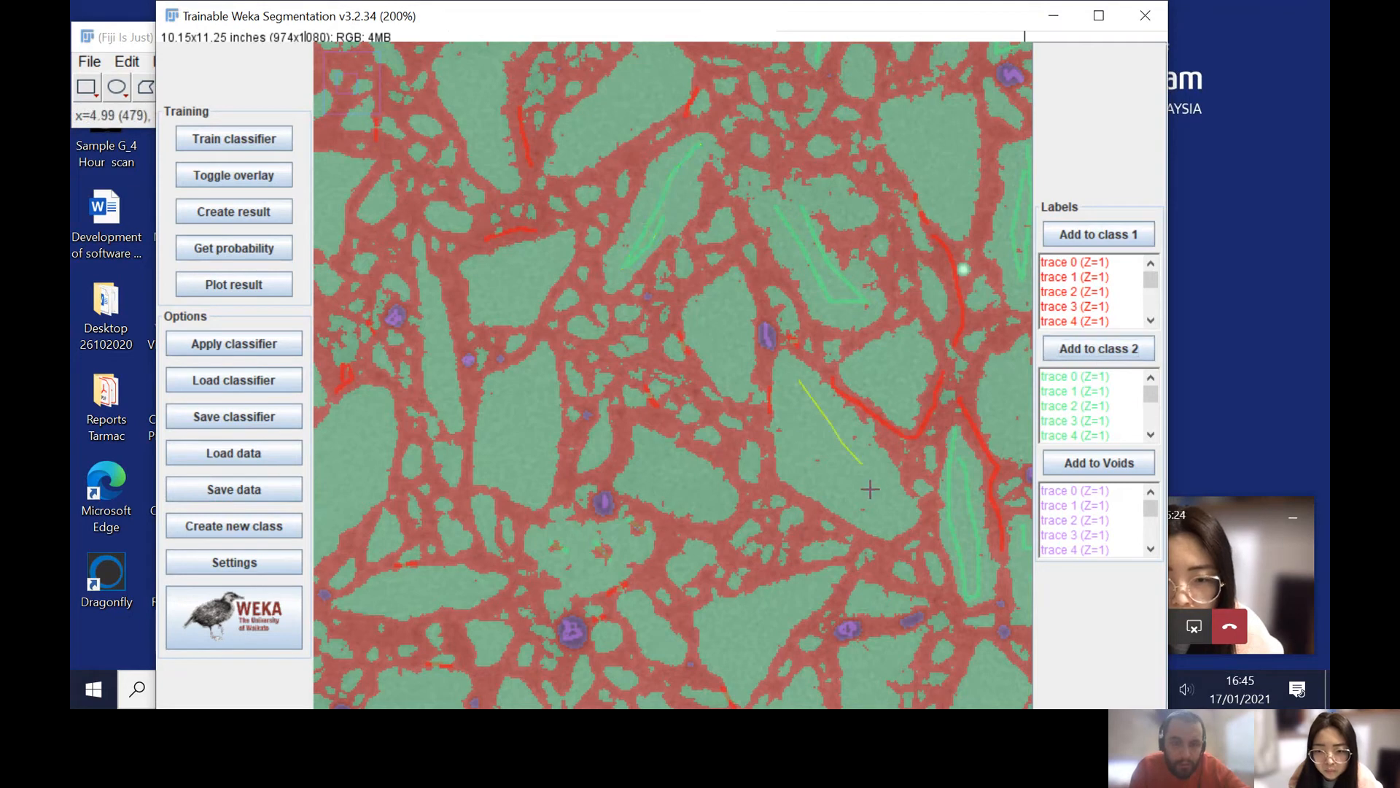
left_click(1113, 348)
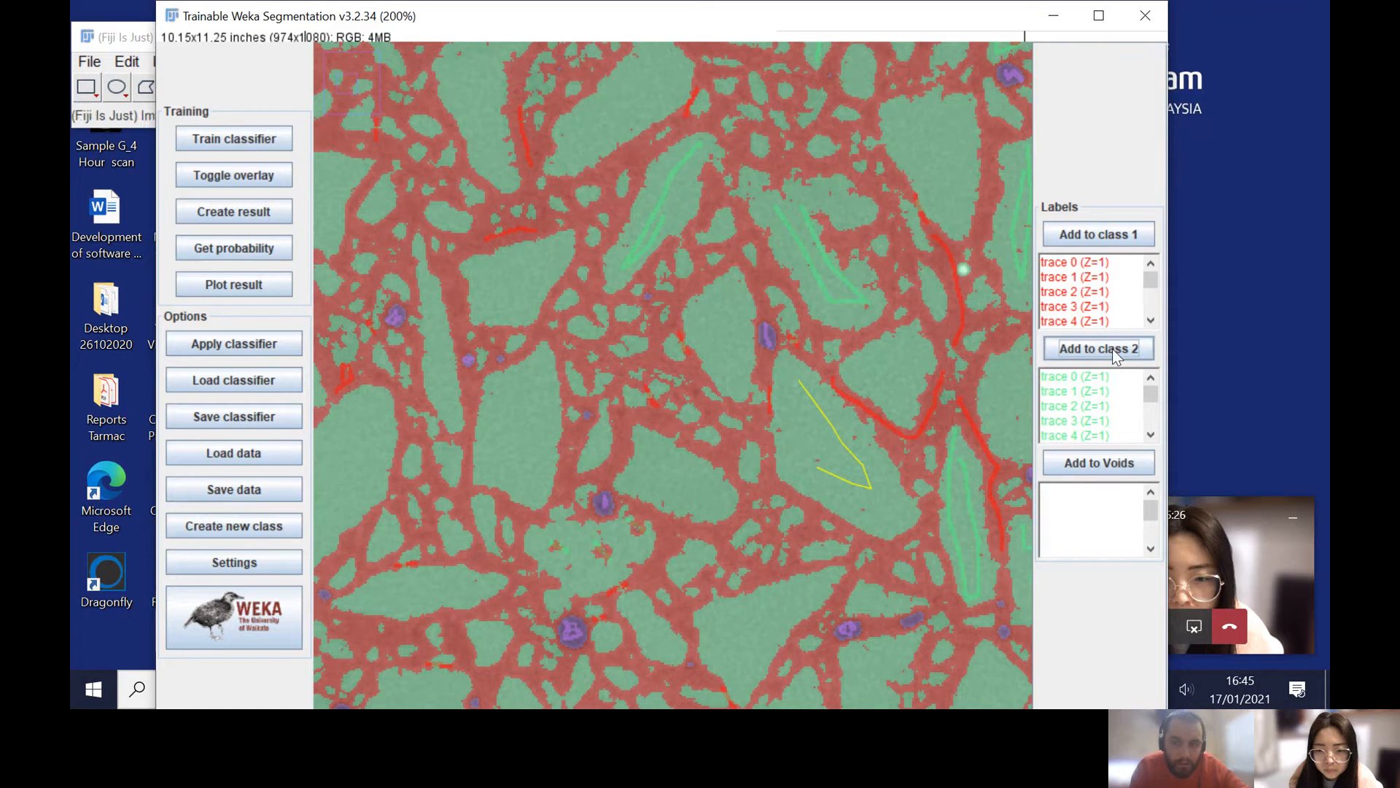
left_click(247, 138)
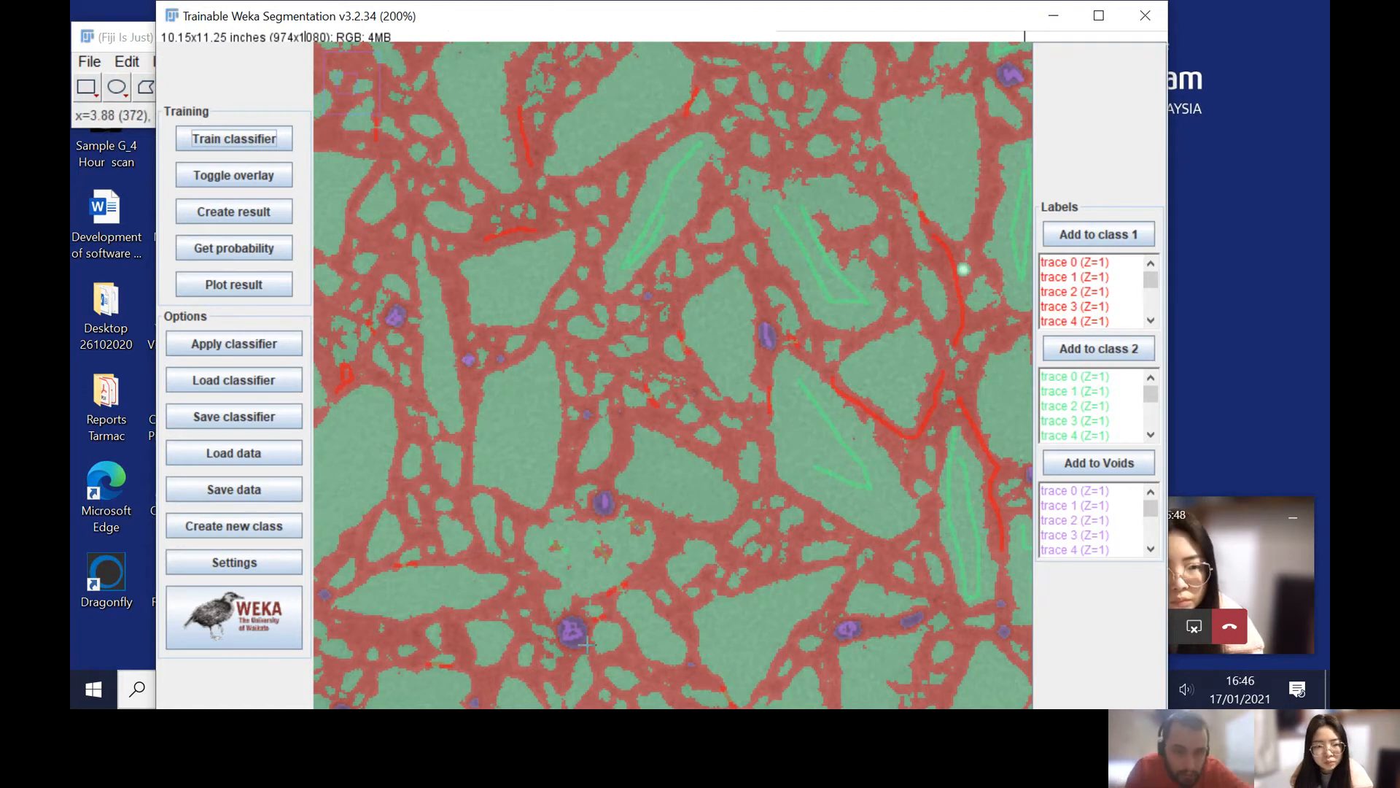
key("plus")
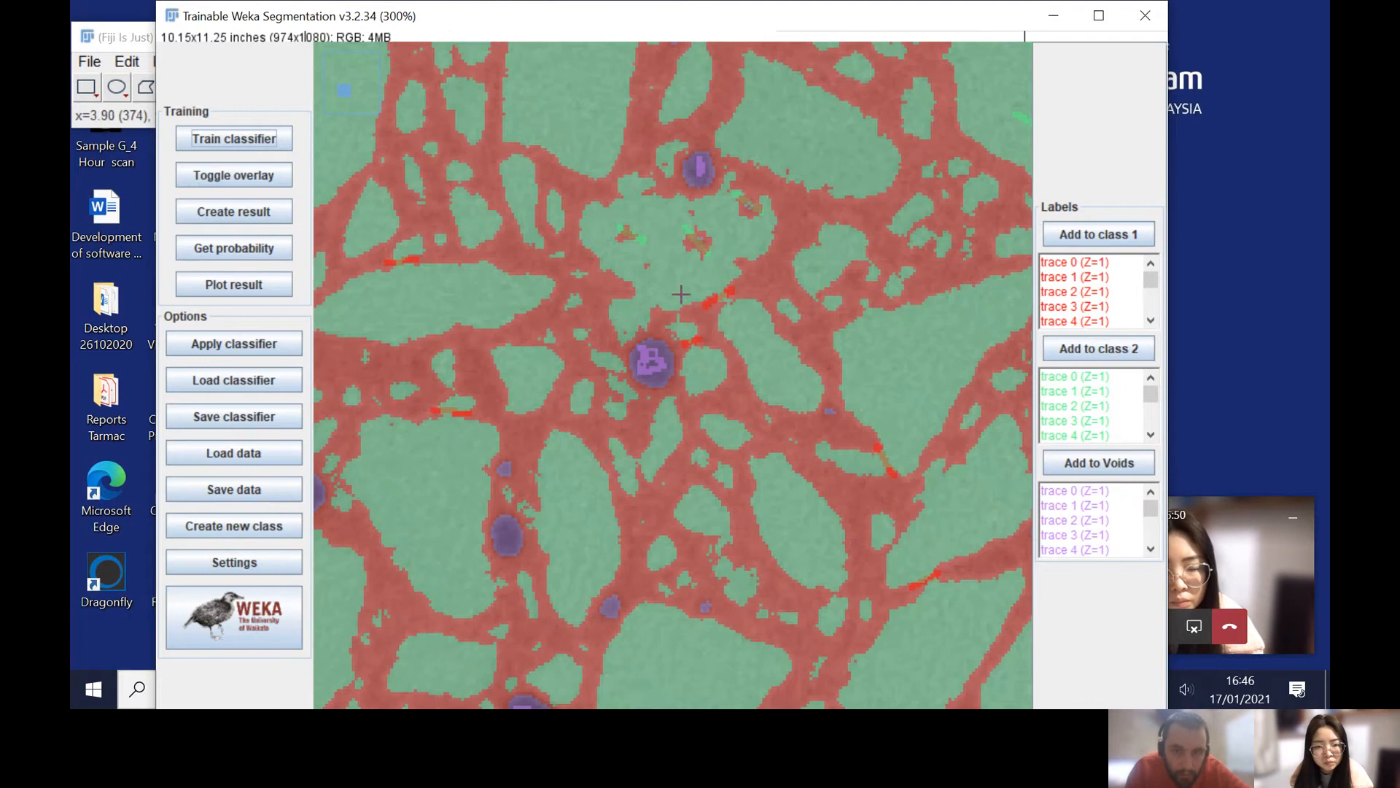
Step: Add class 1 traces along the upper edge and the lower-left edge of the red-speckled stone above the round void
left_click(1102, 237)
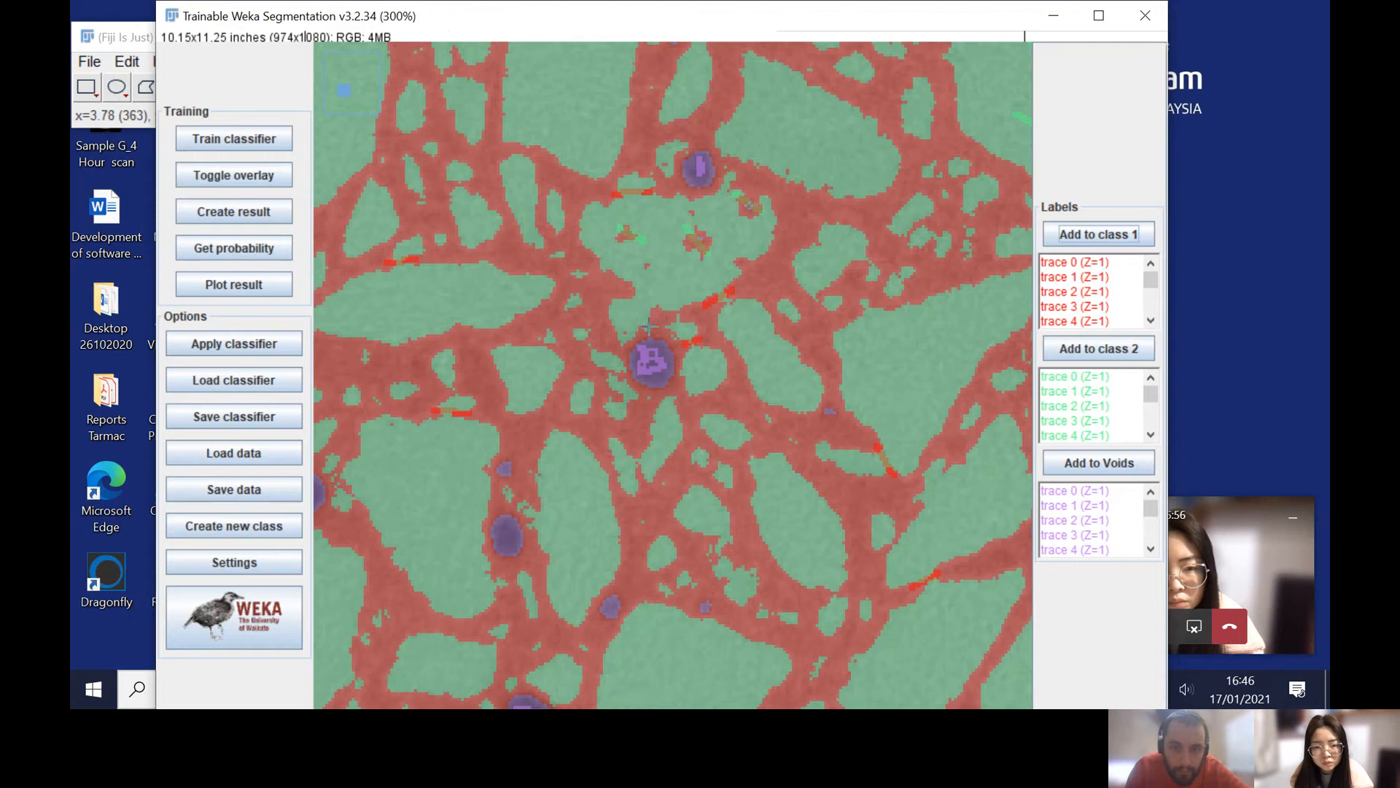
left_click(624, 286)
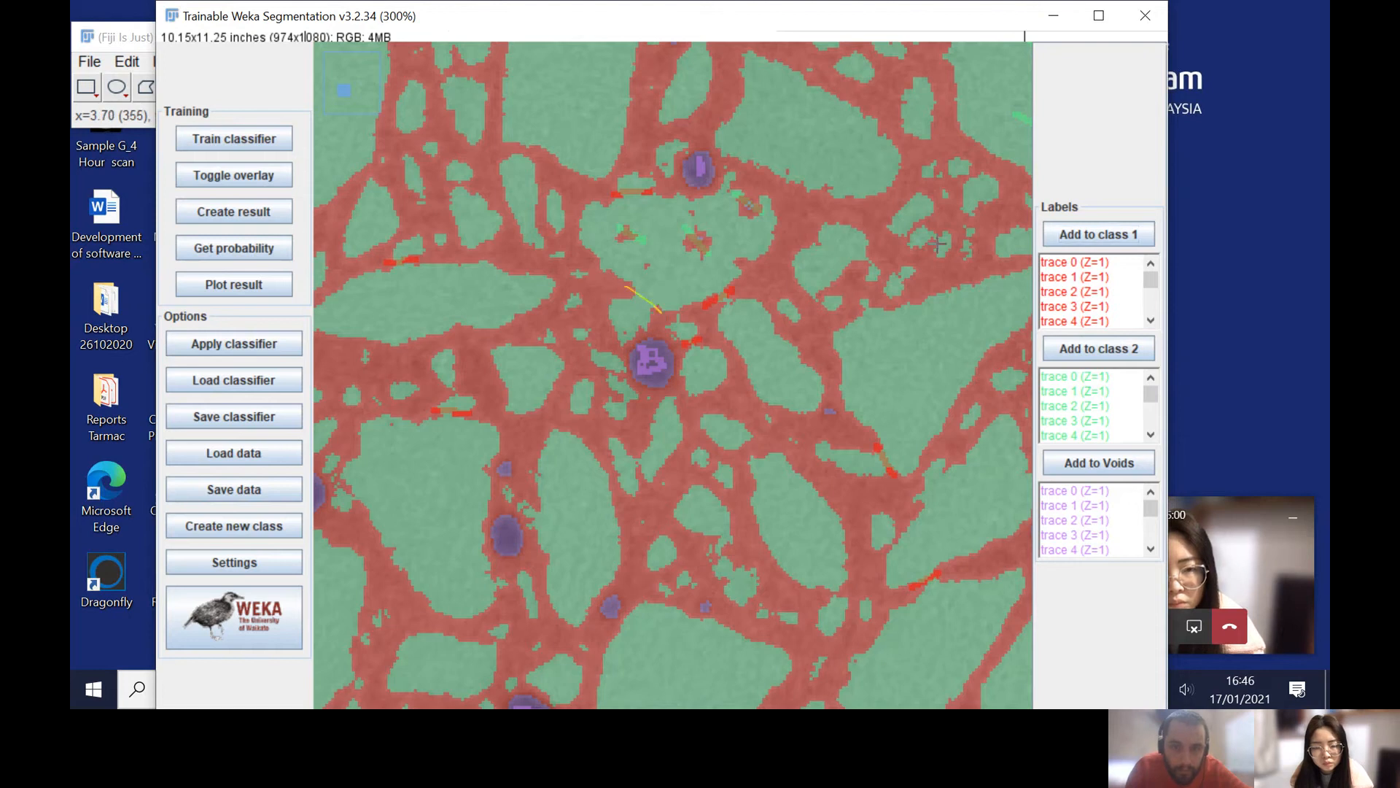
left_click(1078, 236)
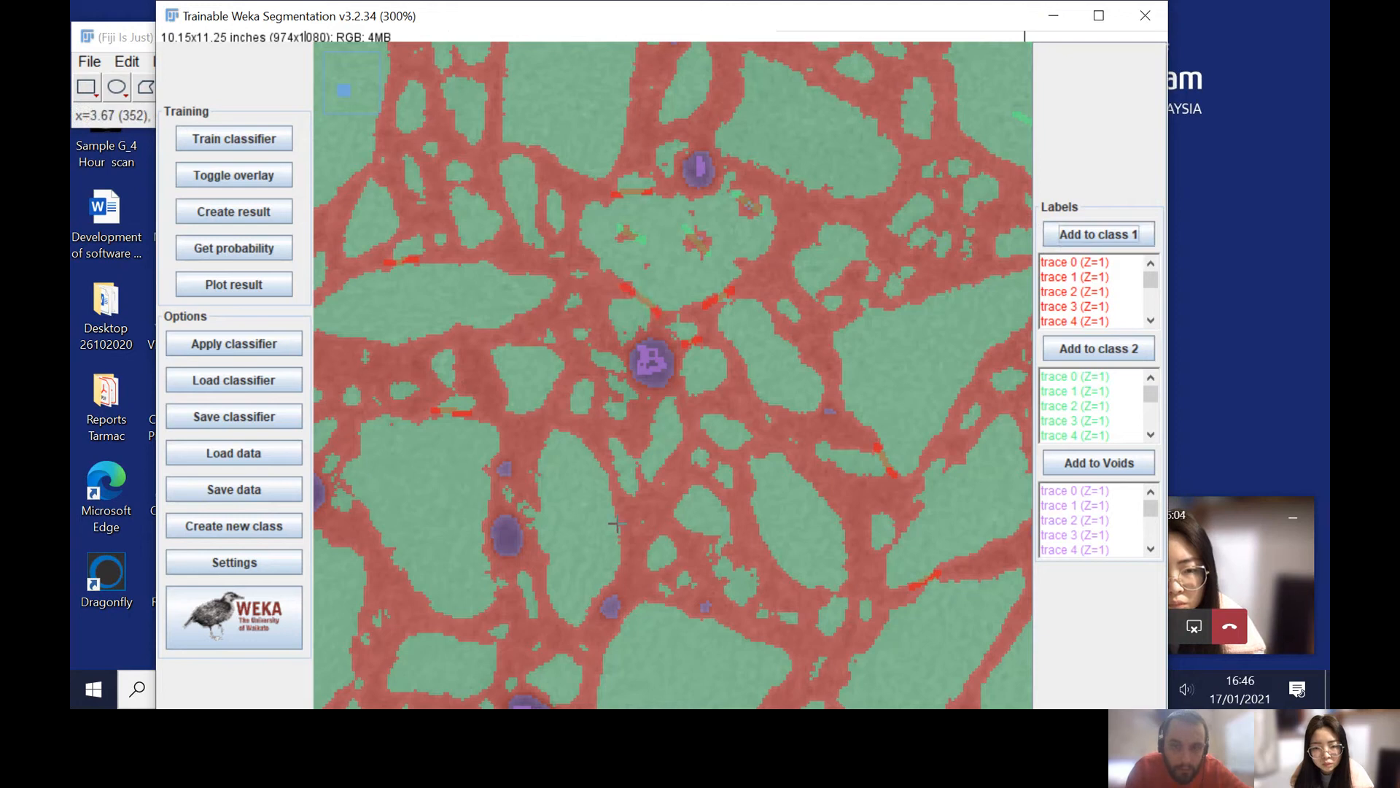
Step: Add class 1 traces between the elongated void and the slender stone, and around the rounded stone right of the speckled stone
left_click_drag(537, 502, 540, 509)
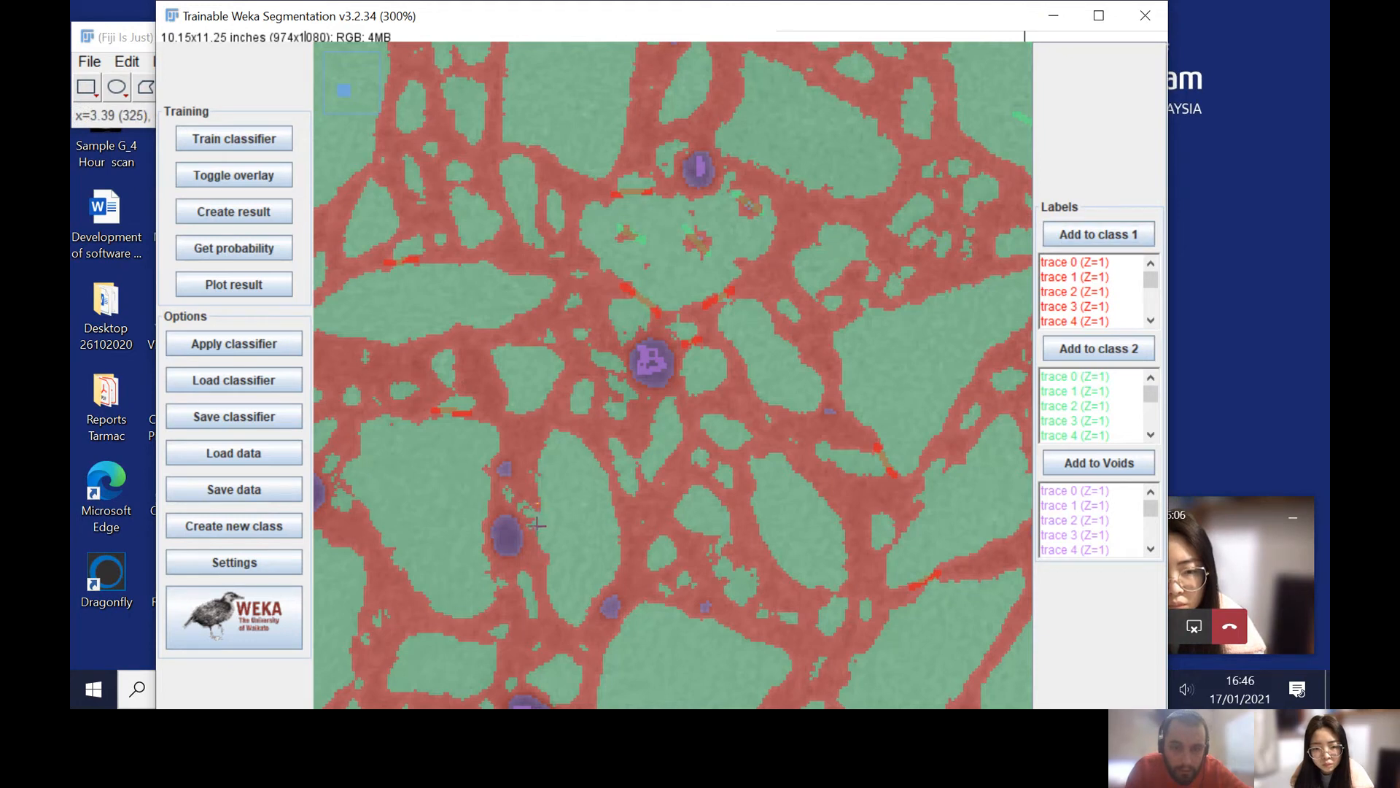
left_click(1107, 231)
left_click_drag(813, 302, 816, 304)
left_click(1096, 243)
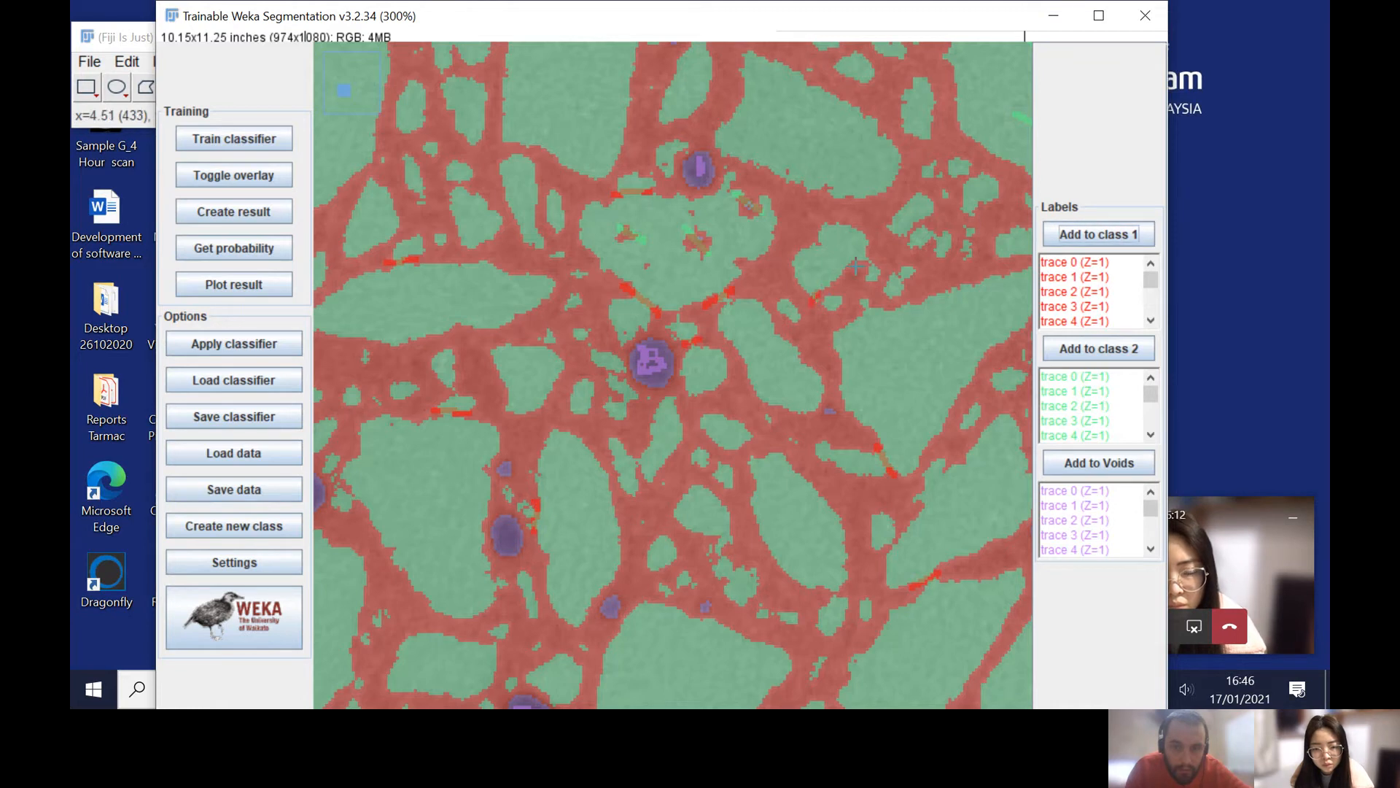
left_click(1082, 226)
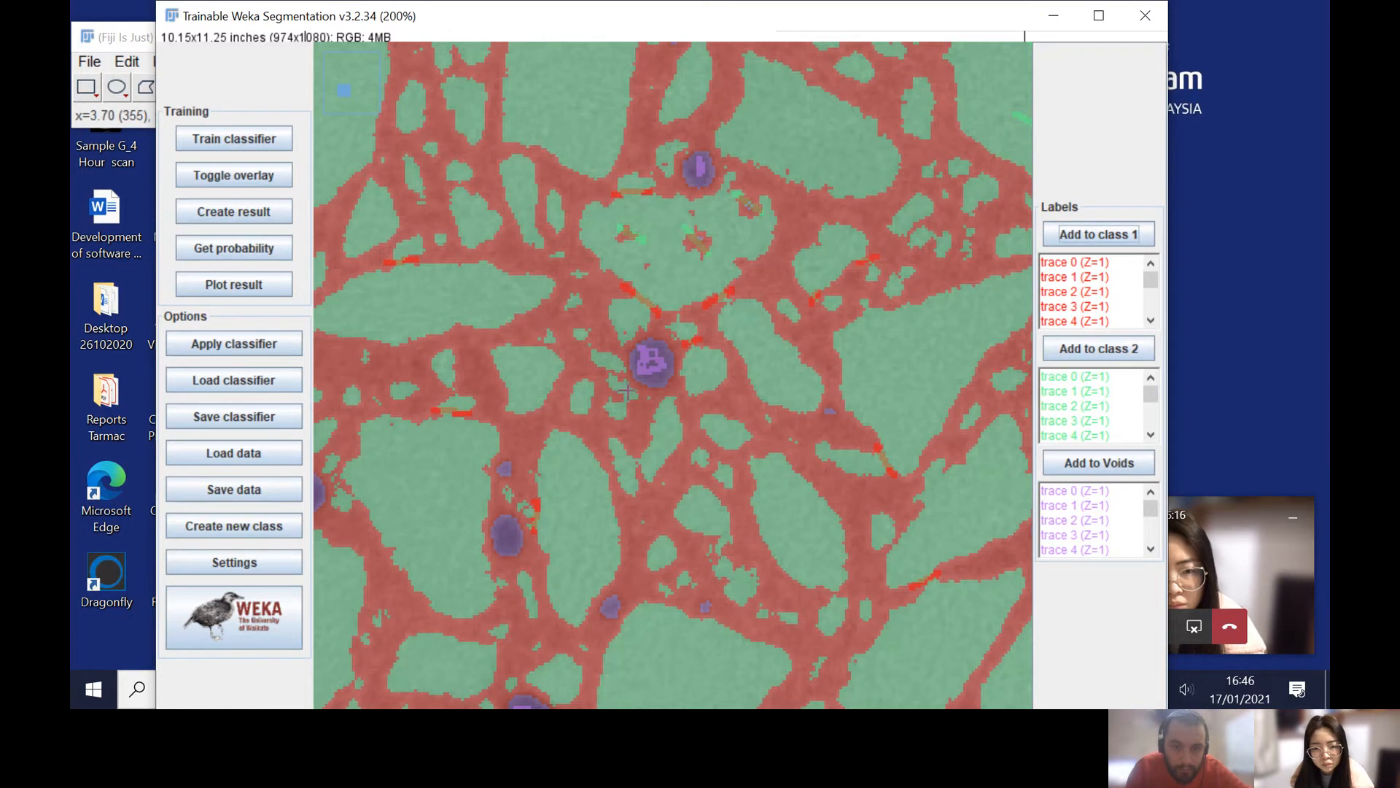
Step: Add a short class 1 trace along the lower-left side of the long slender stone above the speckled stone
scroll(626, 392, "down", 1)
scroll(552, 203, "up", 2)
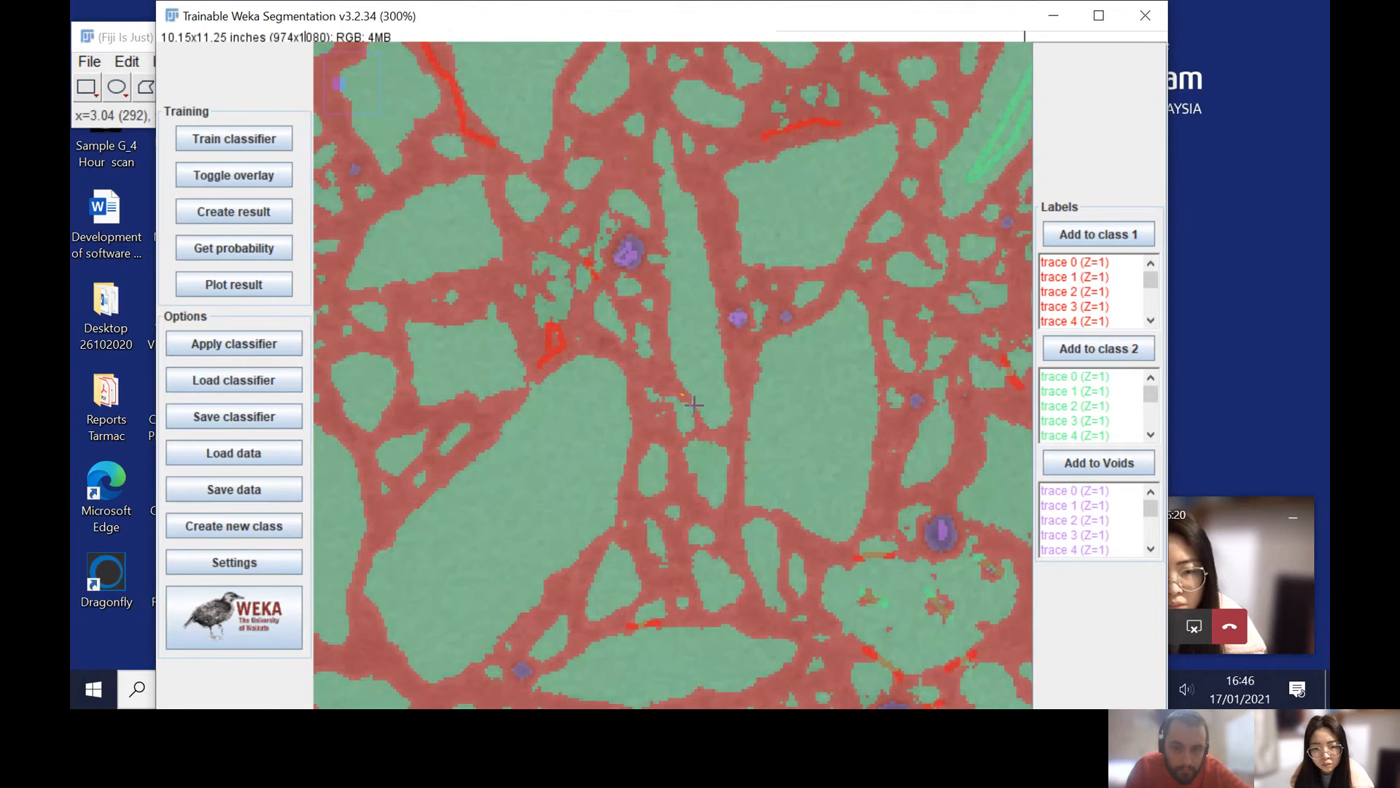
left_click(1100, 229)
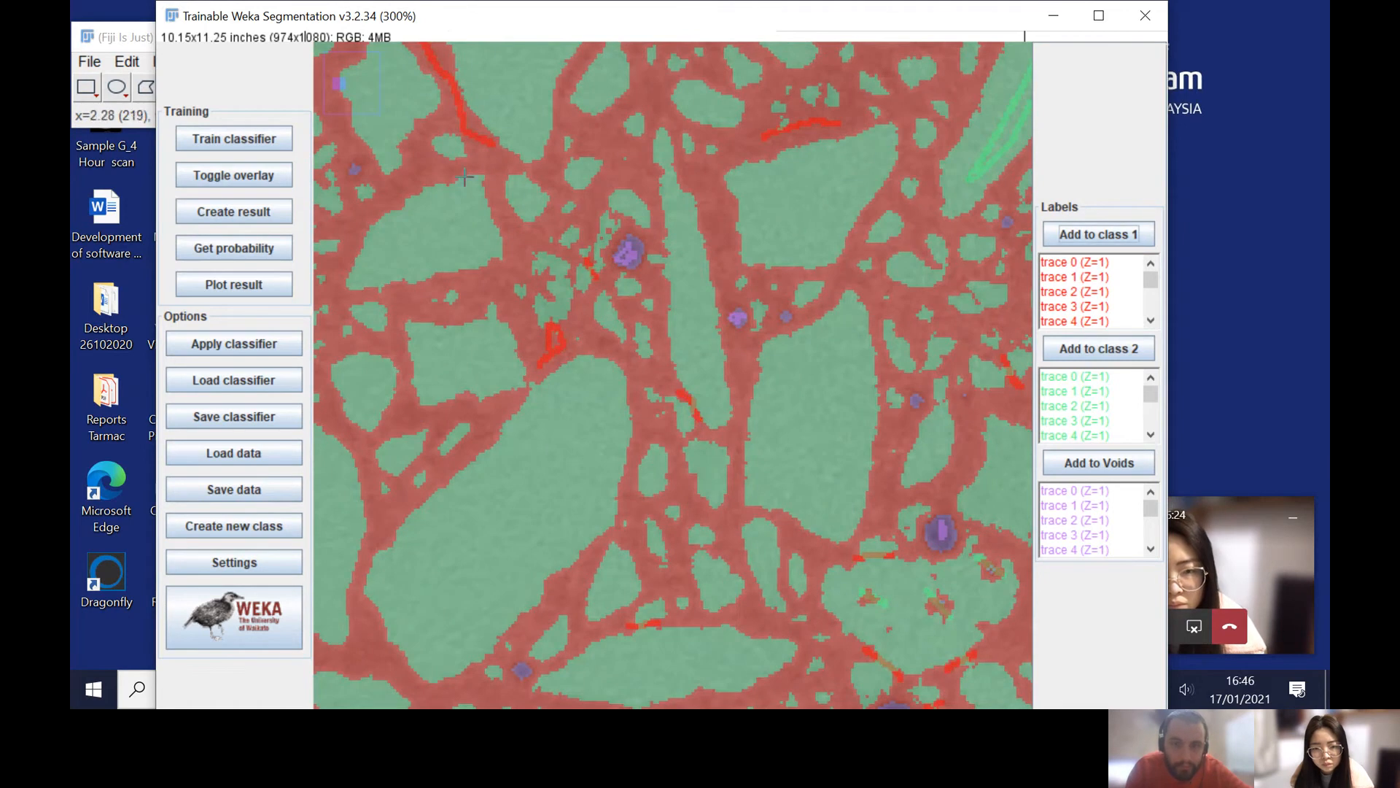
Step: Add a short class 1 trace in the gap between two small stones above the large triangular stone
scroll(516, 199, "down", 2)
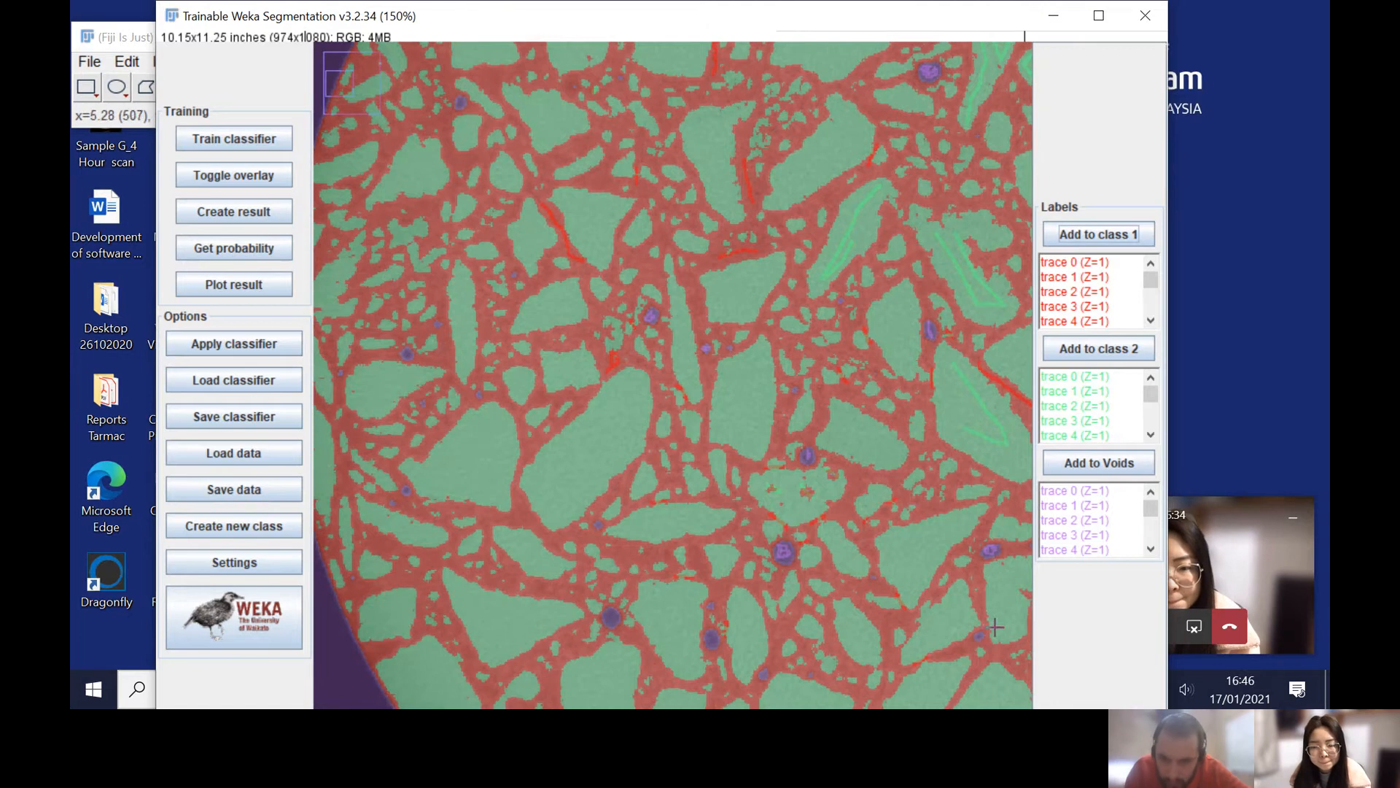
scroll(923, 657, "up", 1)
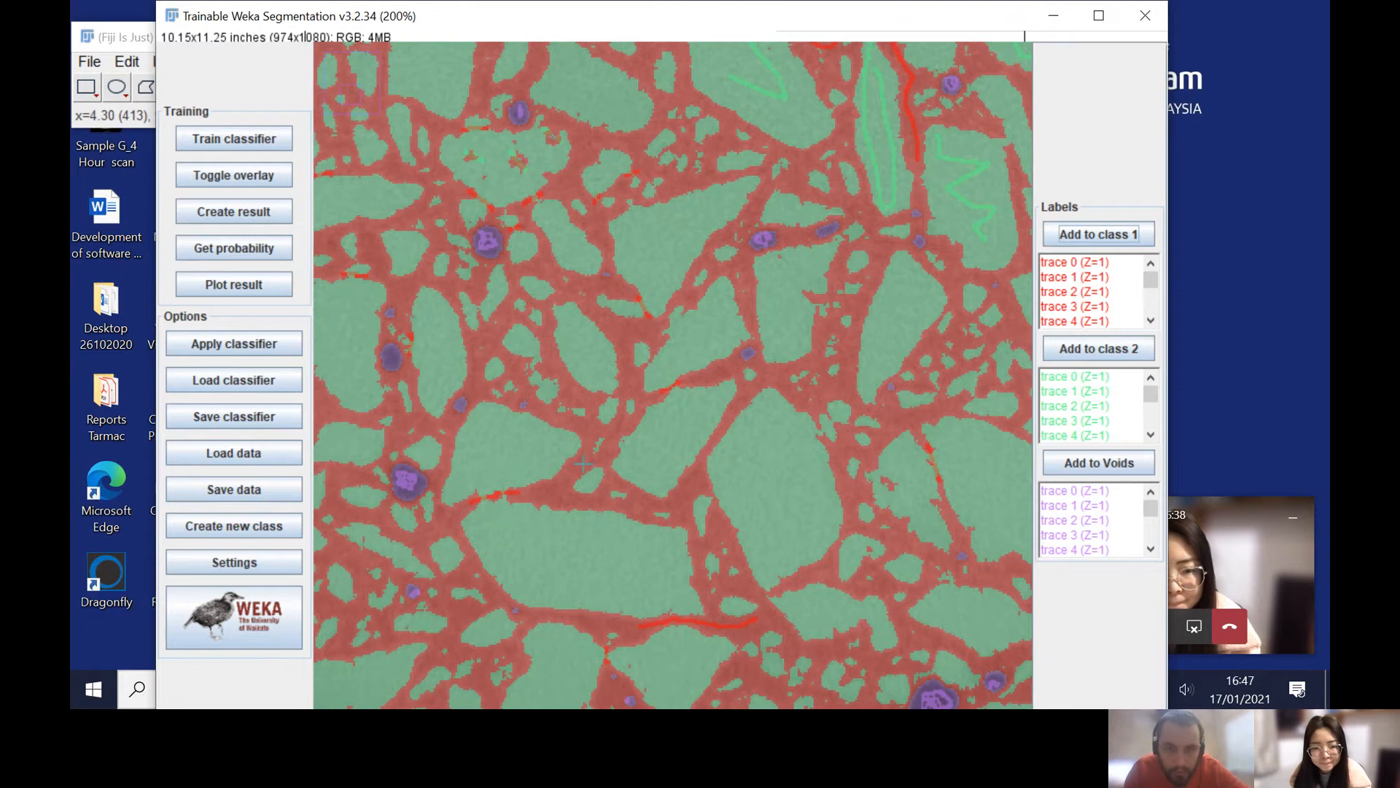
scroll(986, 422, "up", 1)
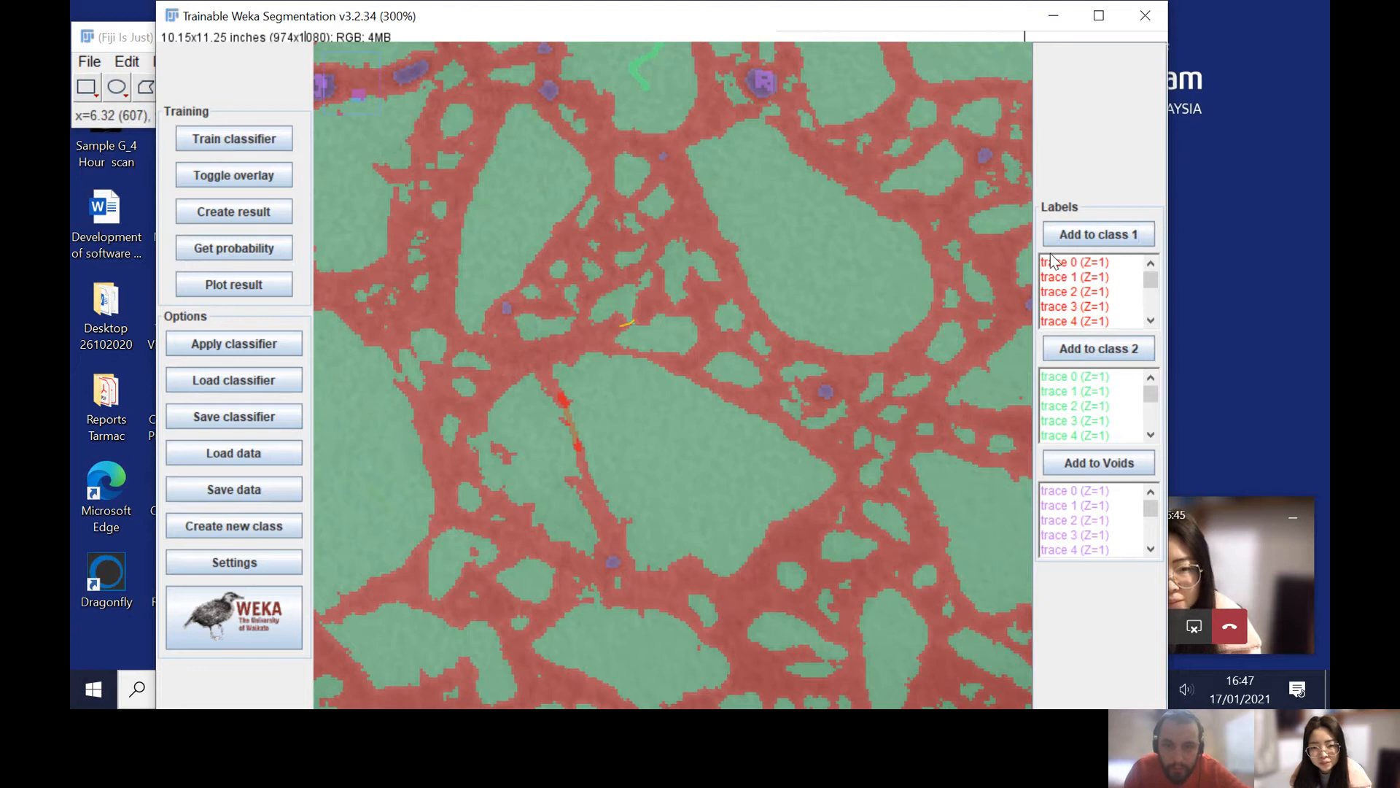
left_click(1088, 235)
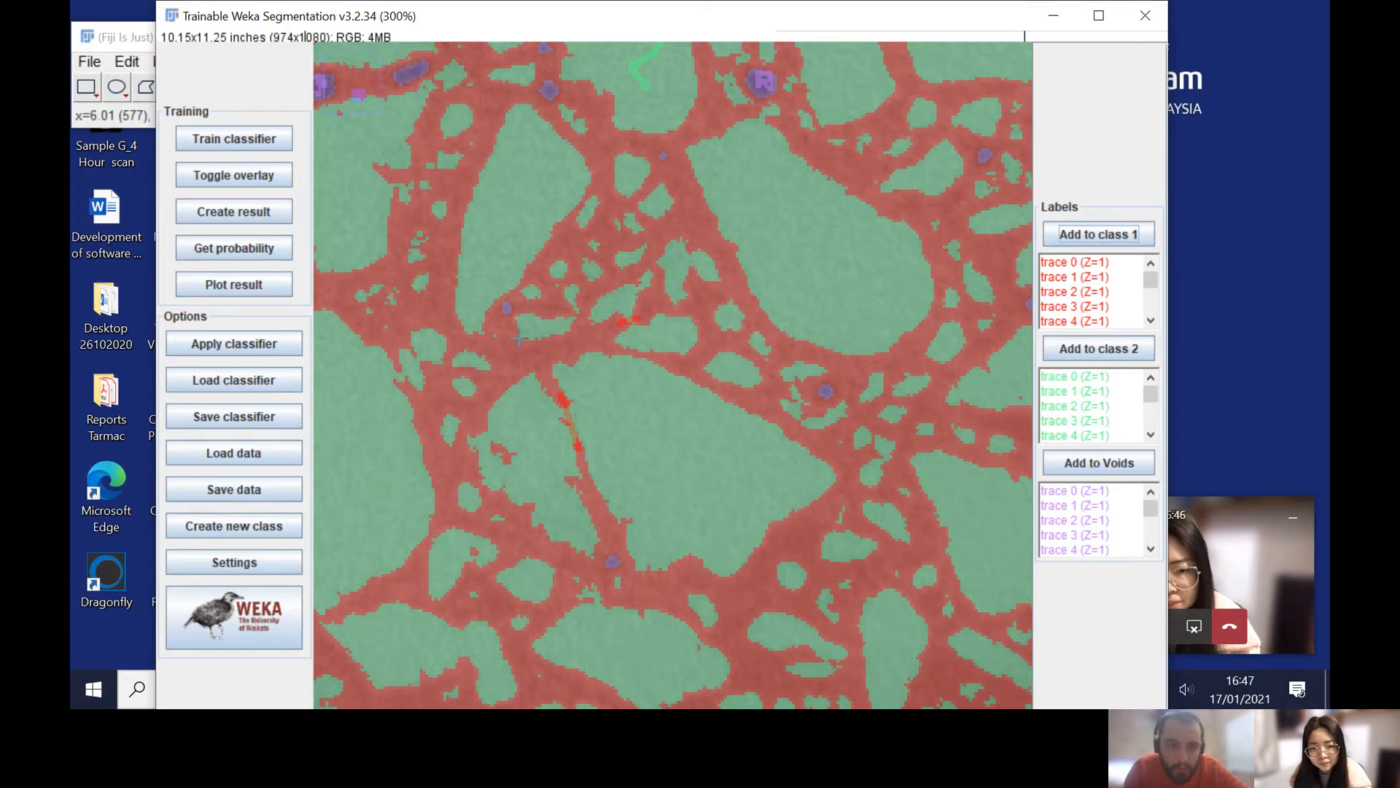
Step: Add class 1 traces at the upper-right edge of the big stone left of the triangular stone and in the gap below the small void
left_click_drag(395, 365, 400, 375)
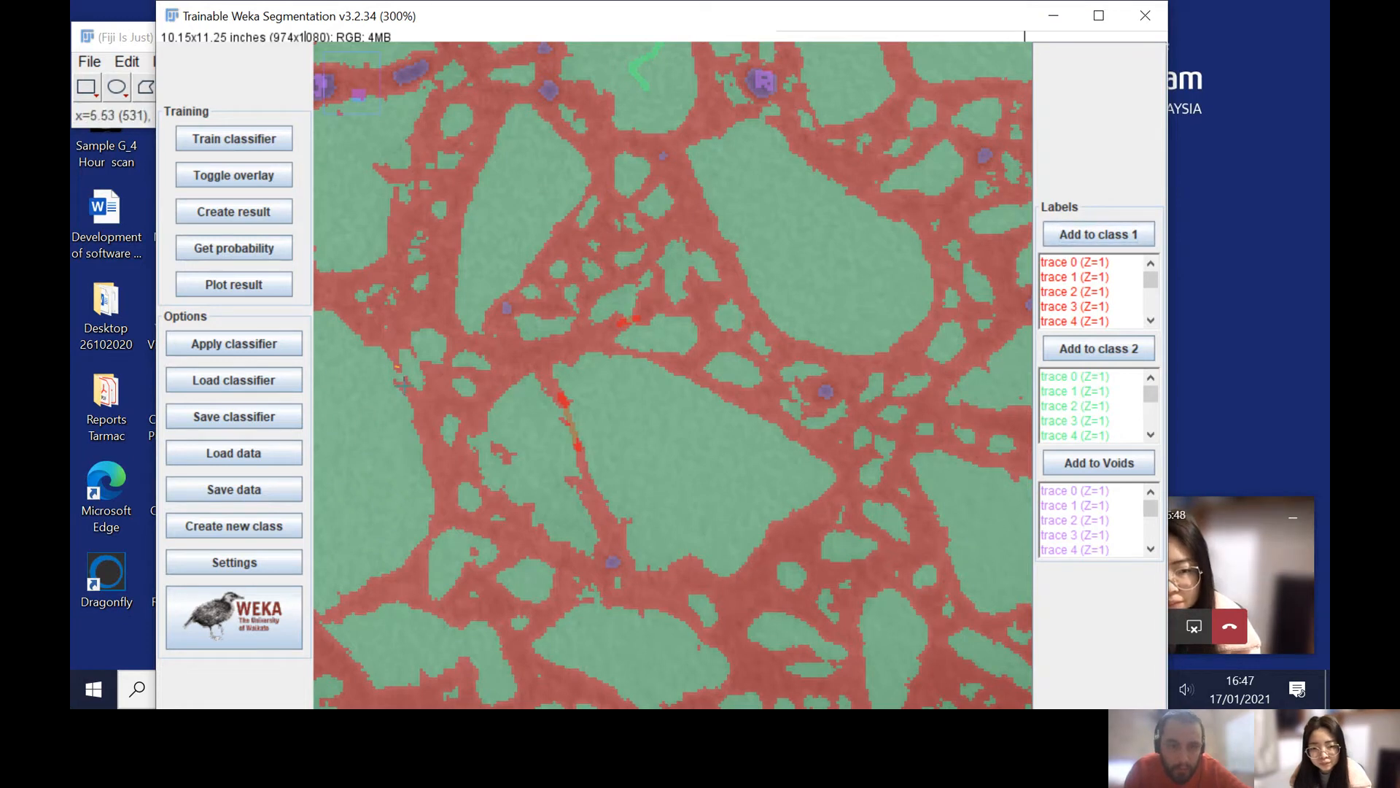
left_click(1135, 230)
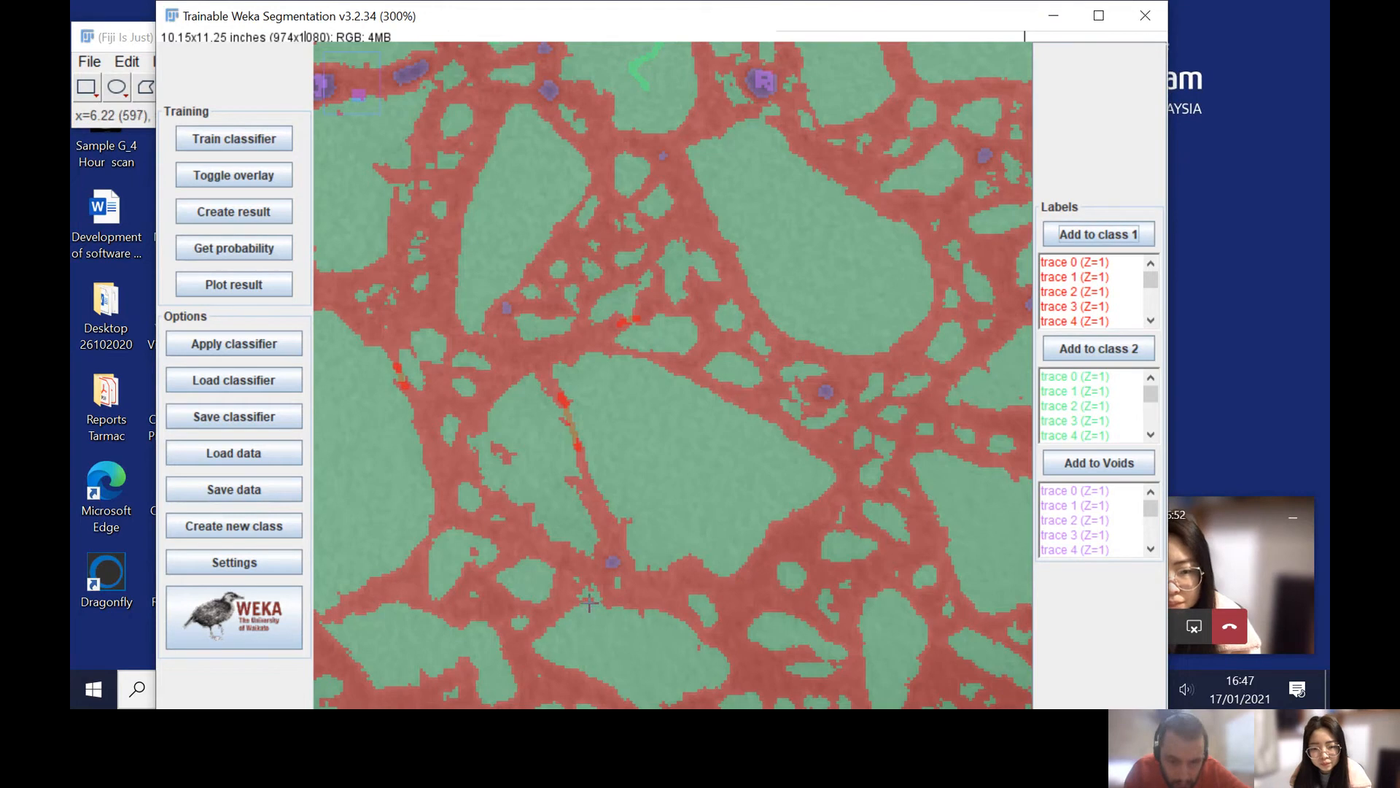
left_click_drag(589, 598, 606, 602)
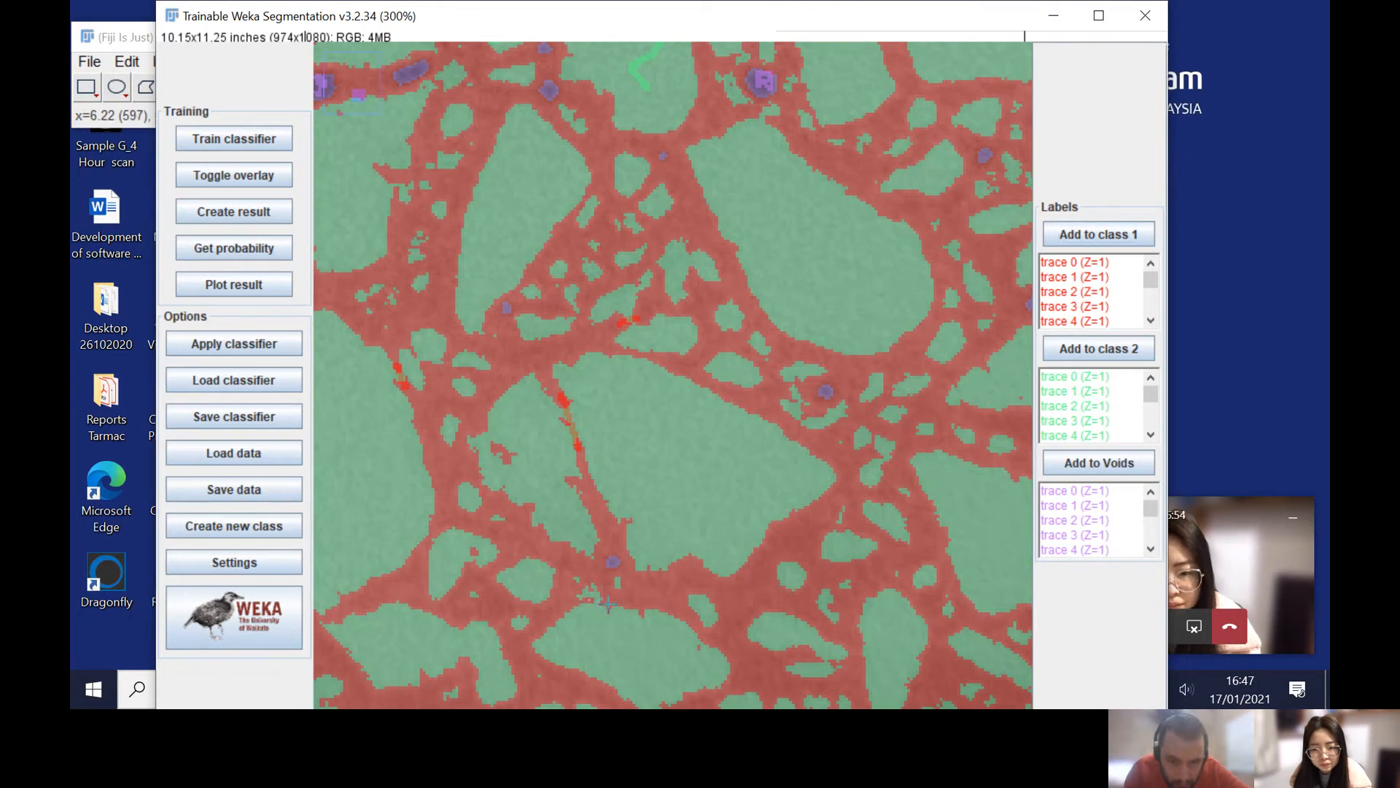
left_click(1127, 231)
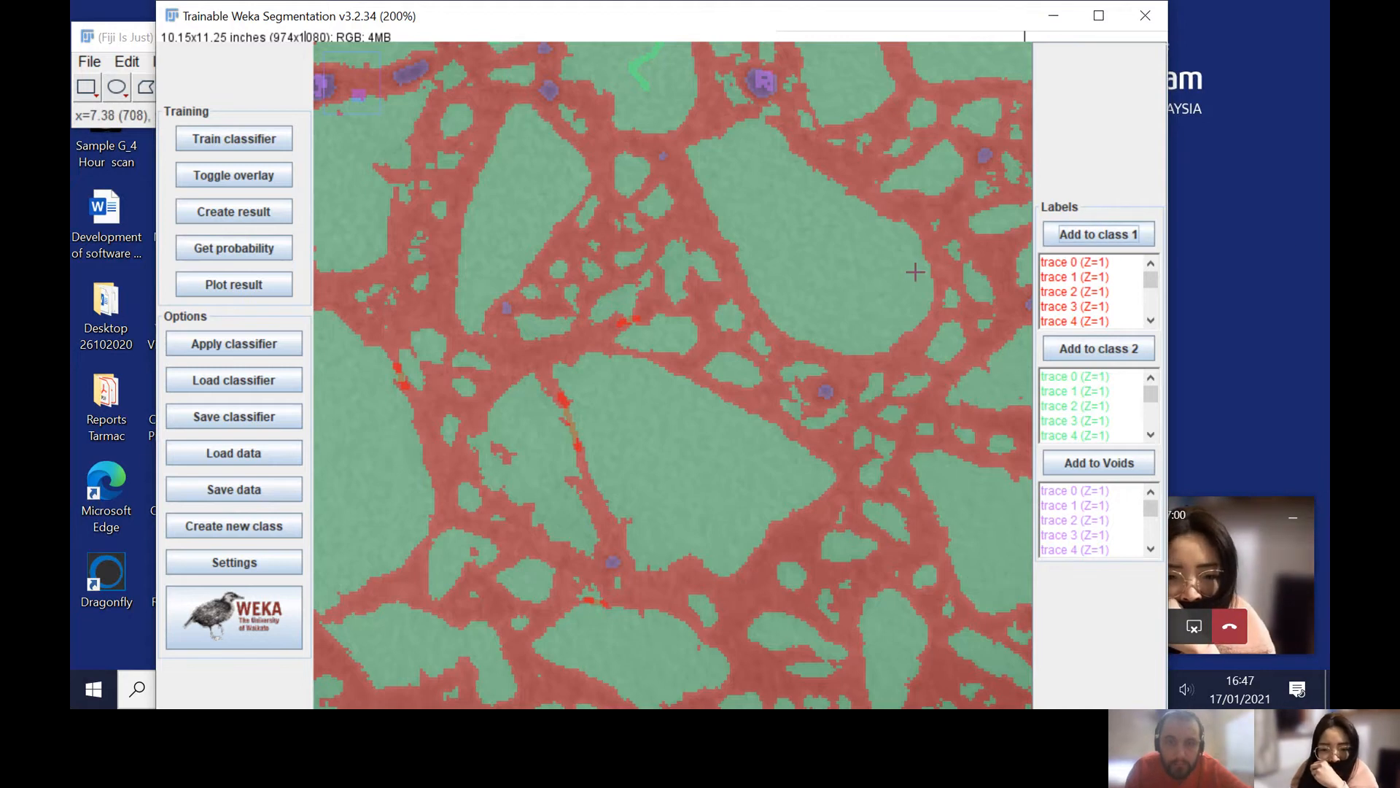
Step: Draw a short trace over the red speck near the right edge of the tall stone by the specimen's upper-left rim and add it to class 2
scroll(915, 271, "down", 3)
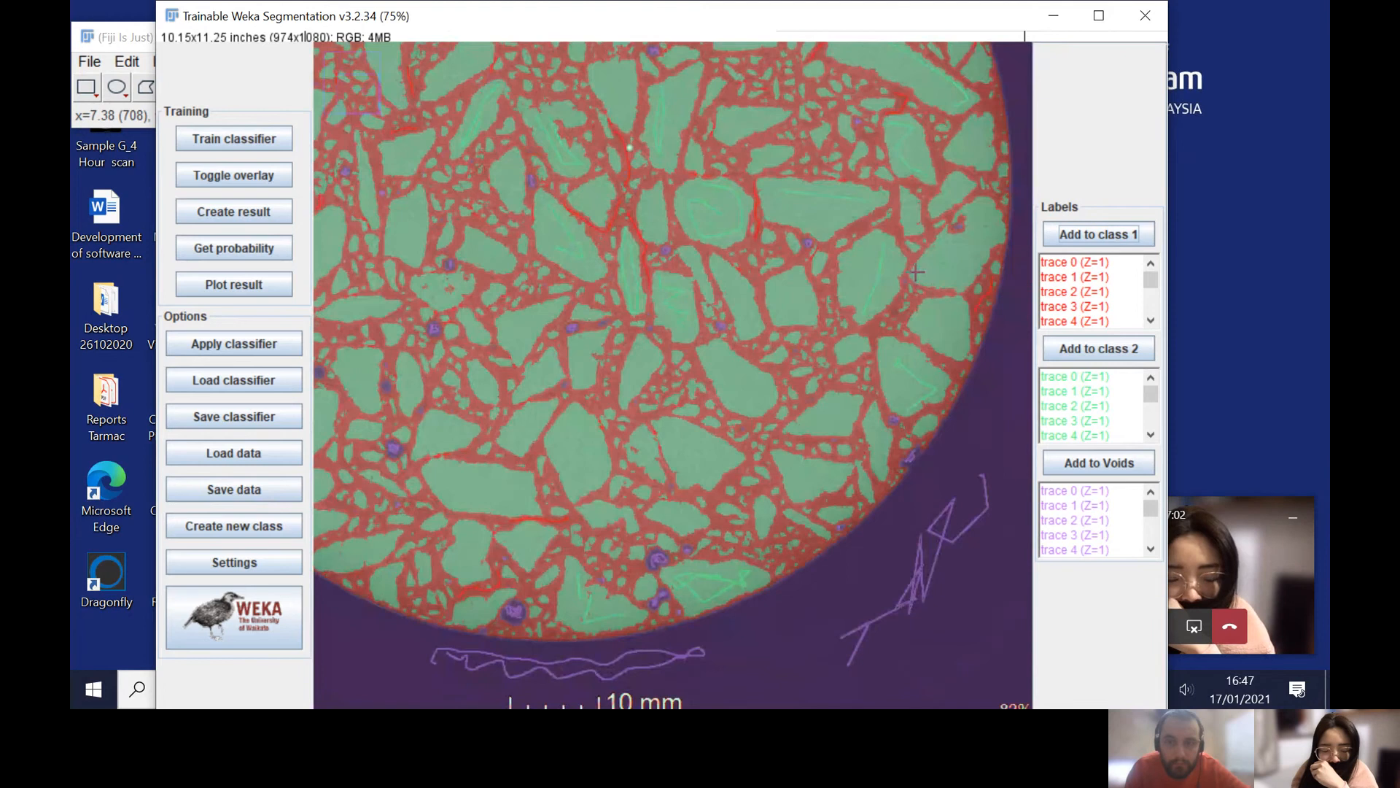
scroll(915, 271, "up", 2)
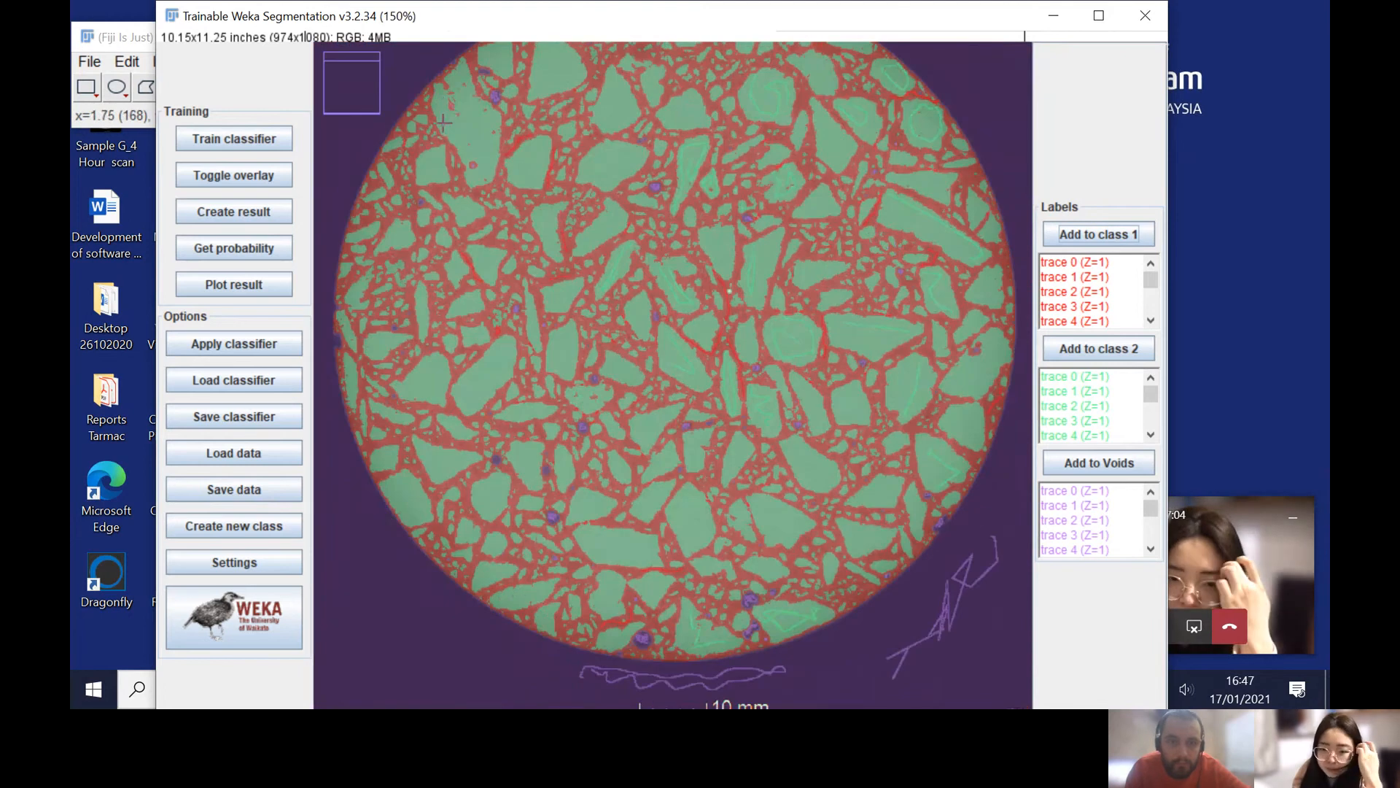
scroll(443, 122, "up", 1)
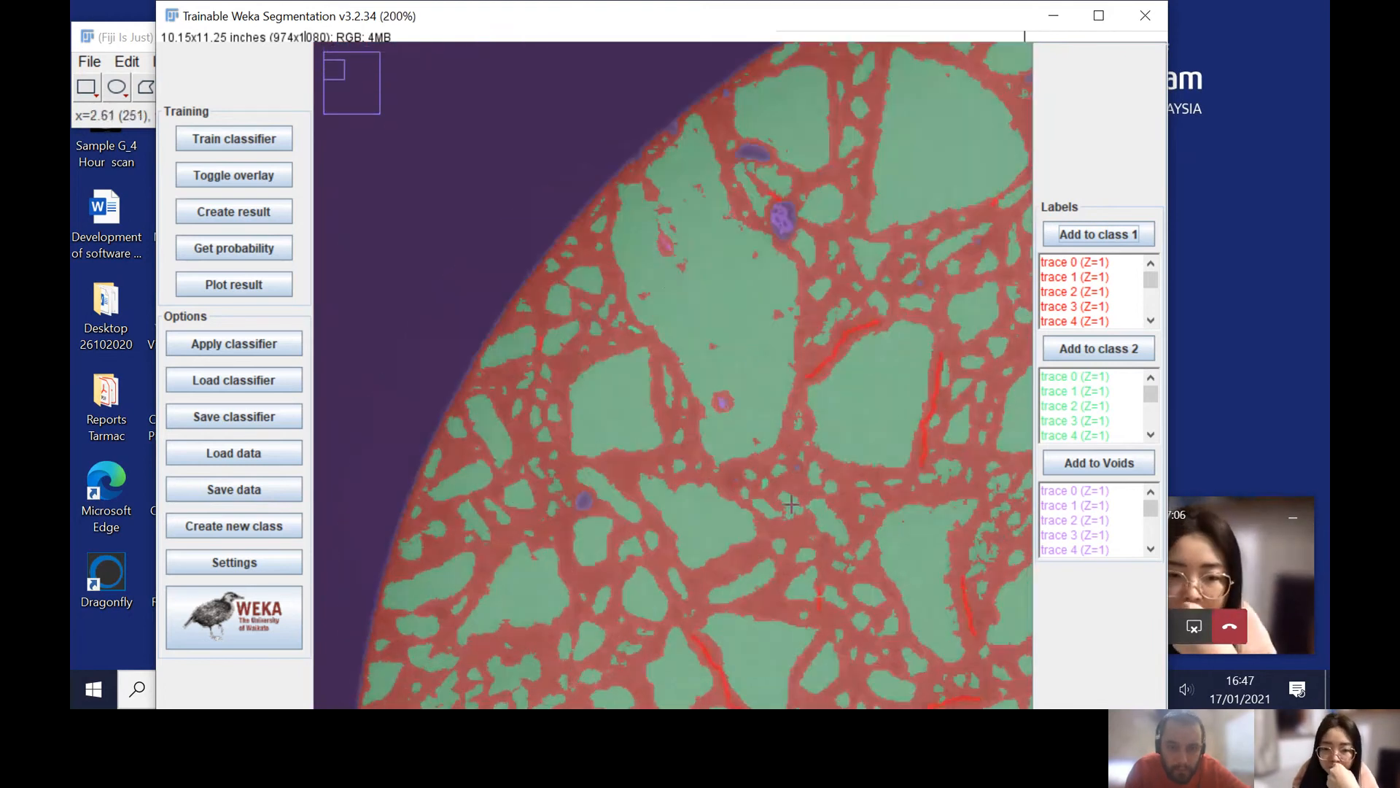
scroll(725, 506, "up", 1)
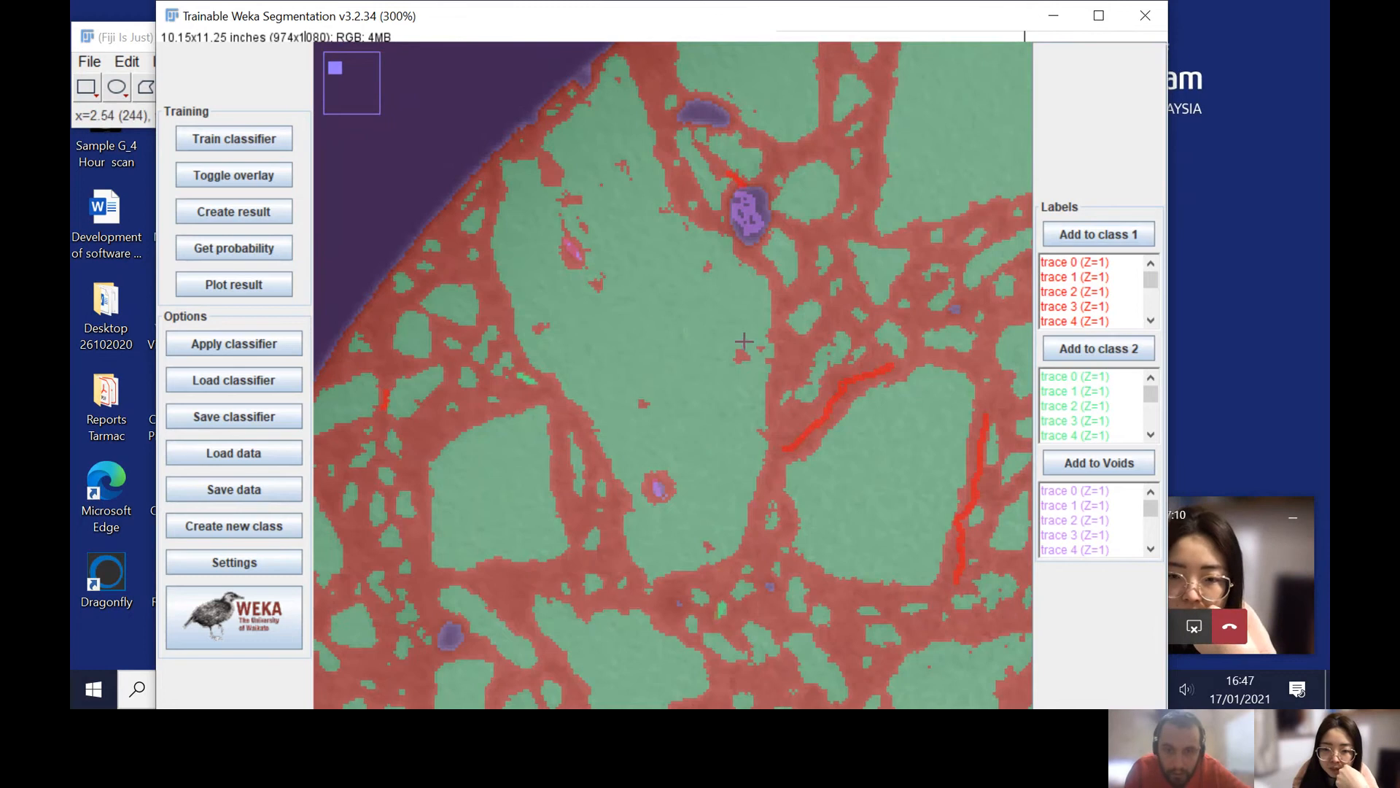
left_click_drag(744, 367, 745, 364)
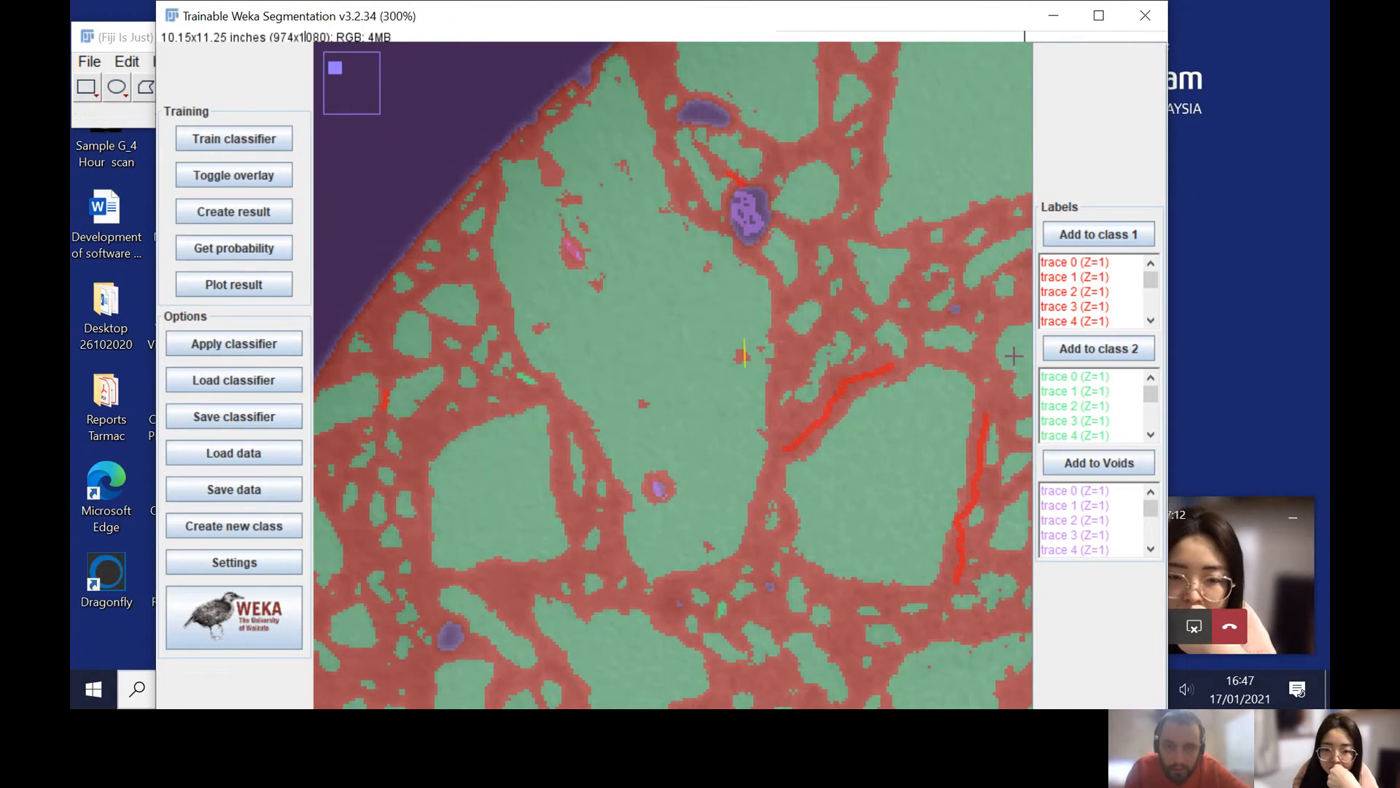
left_click(1099, 348)
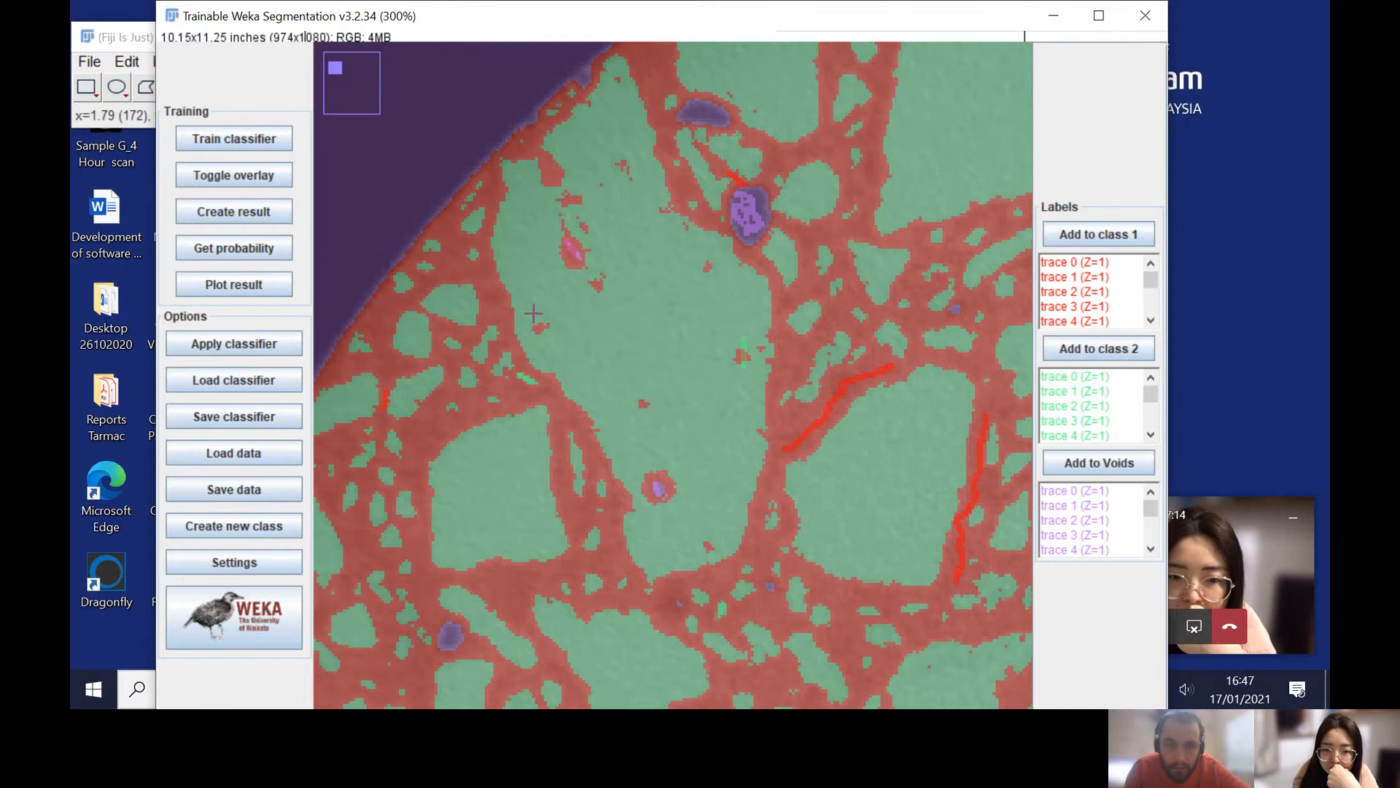
Step: Trace a long line down the tall rim stone, around its small lower void and back up the right side, and add it to class 2
mouse_move(550, 342)
left_mouse_down()
mouse_move(688, 462)
mouse_move(692, 531)
mouse_move(648, 509)
left_mouse_up()
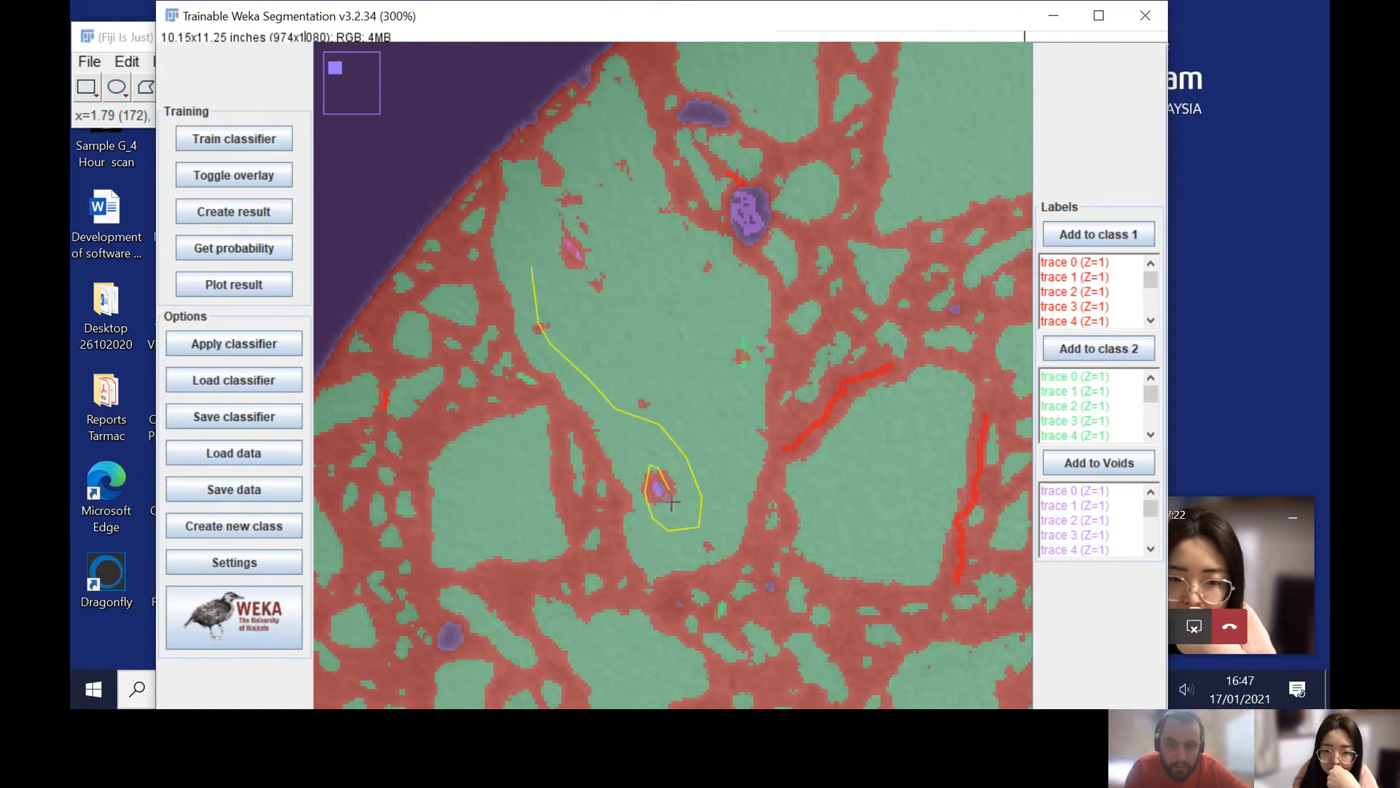
right_click(717, 288)
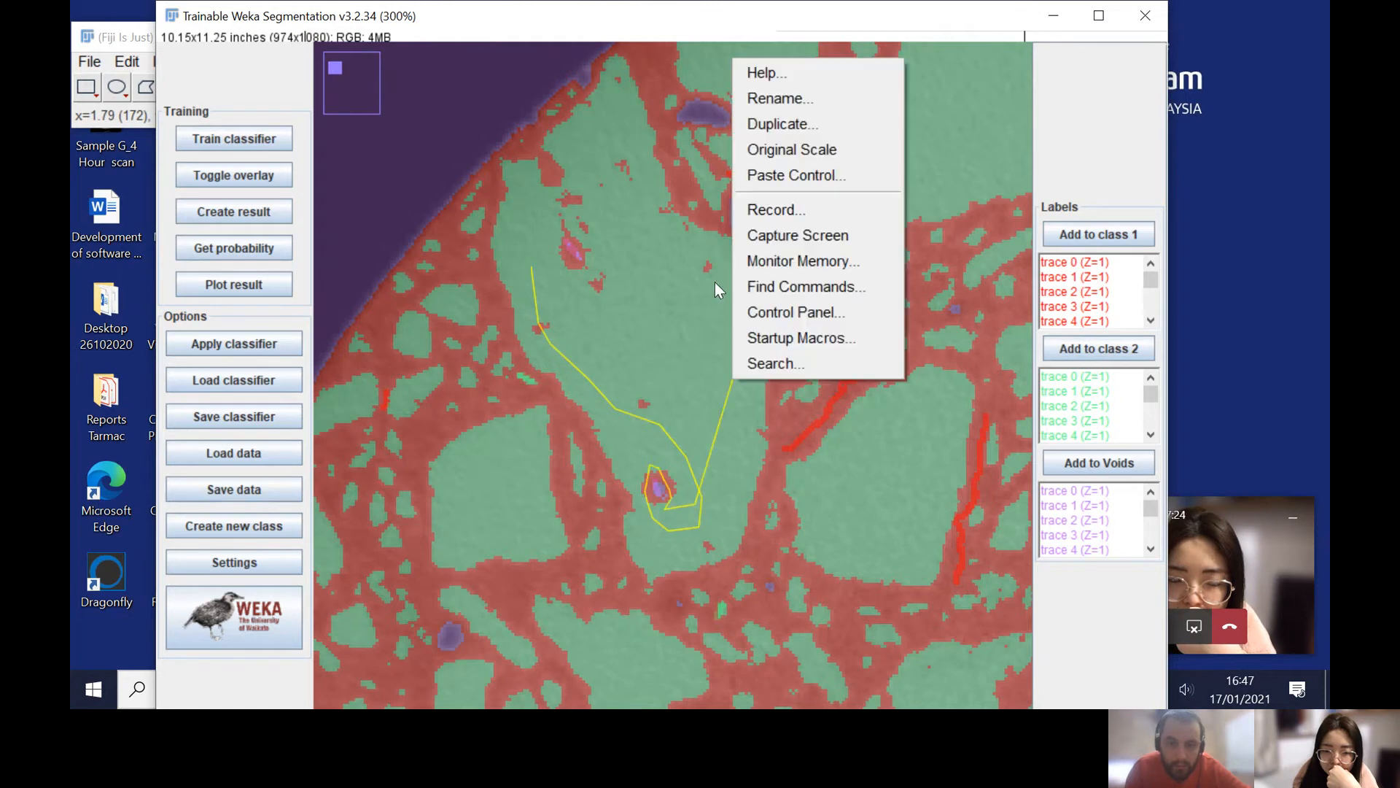
left_click(709, 16)
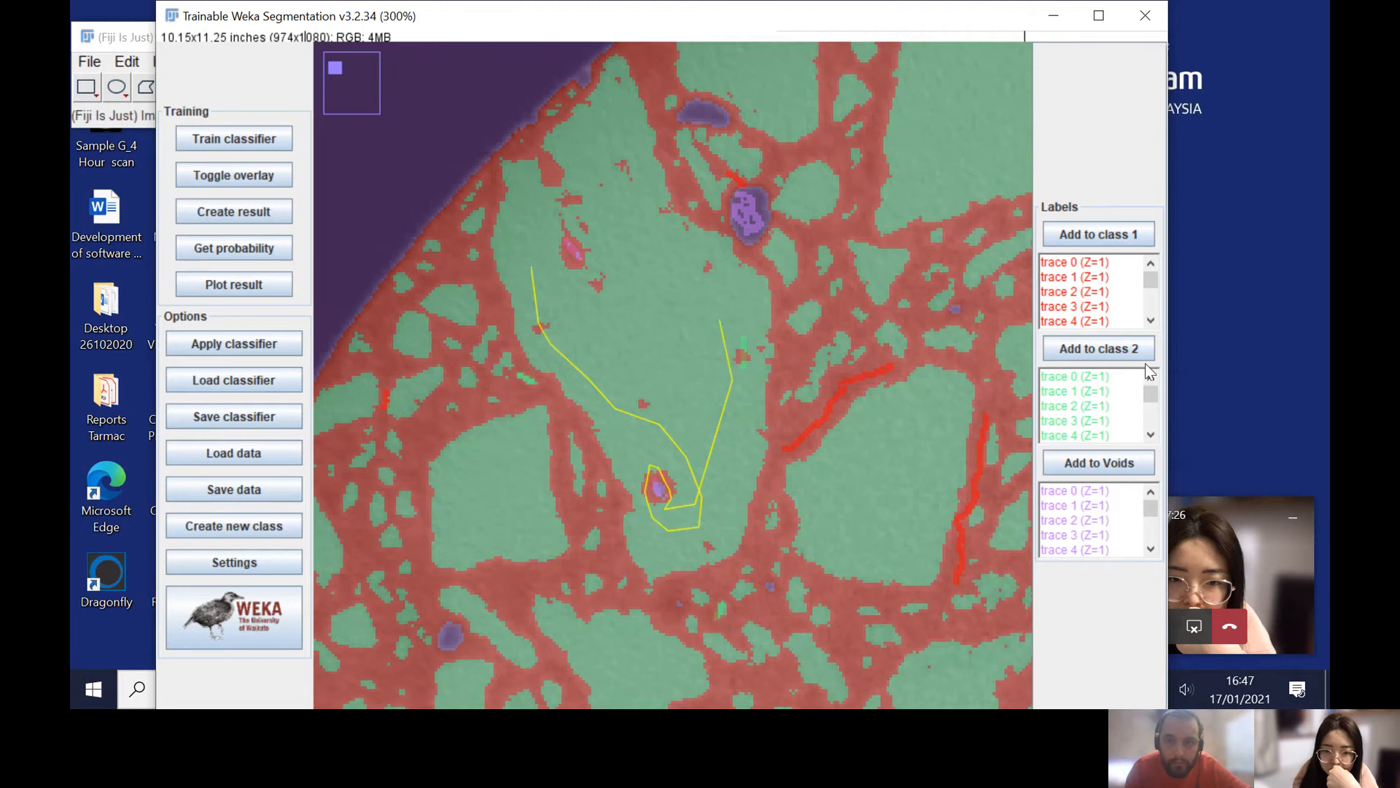
left_click(1087, 349)
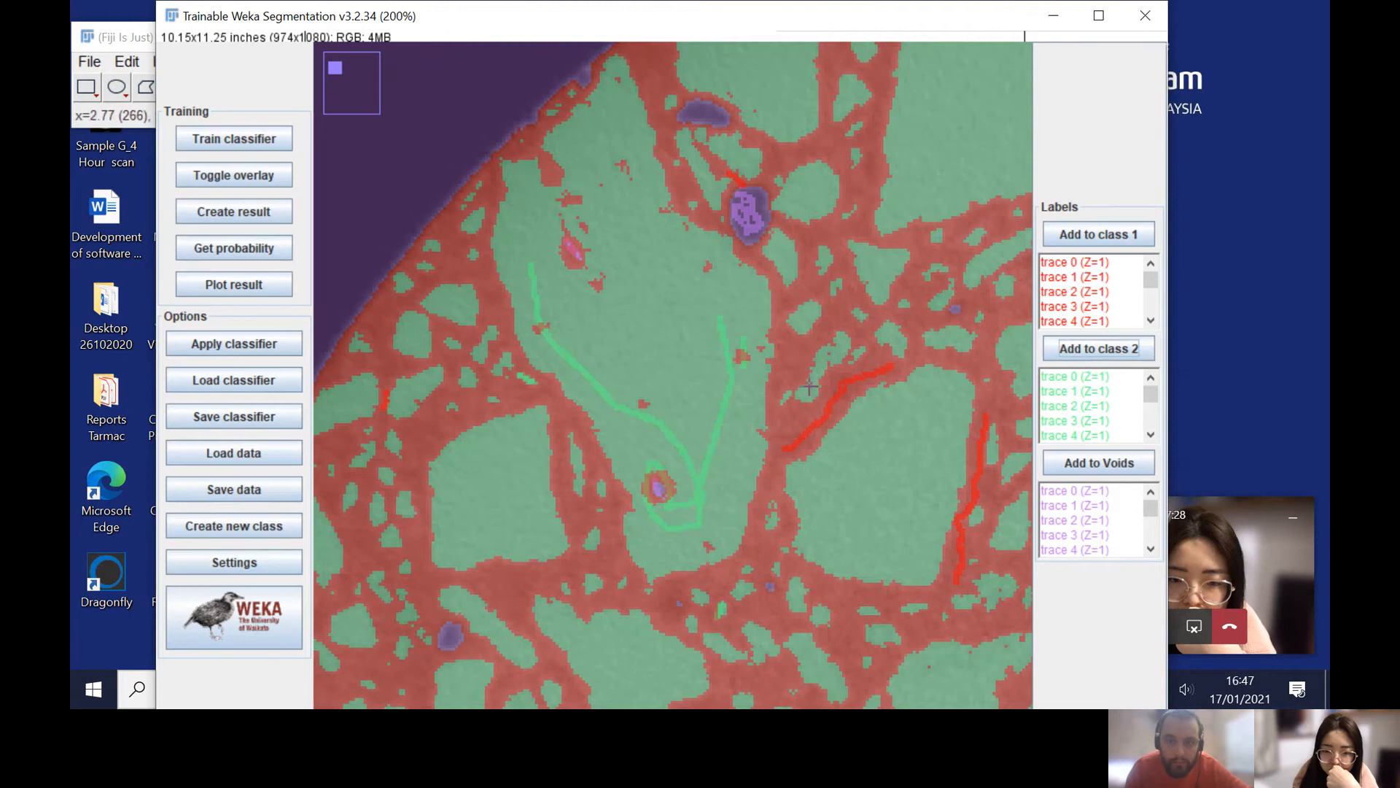
Step: Add two short class 1 traces in the gap between the zigzag-traced stone and the narrow stone to its right
key("minus")
key("minus")
key("minus")
key("minus")
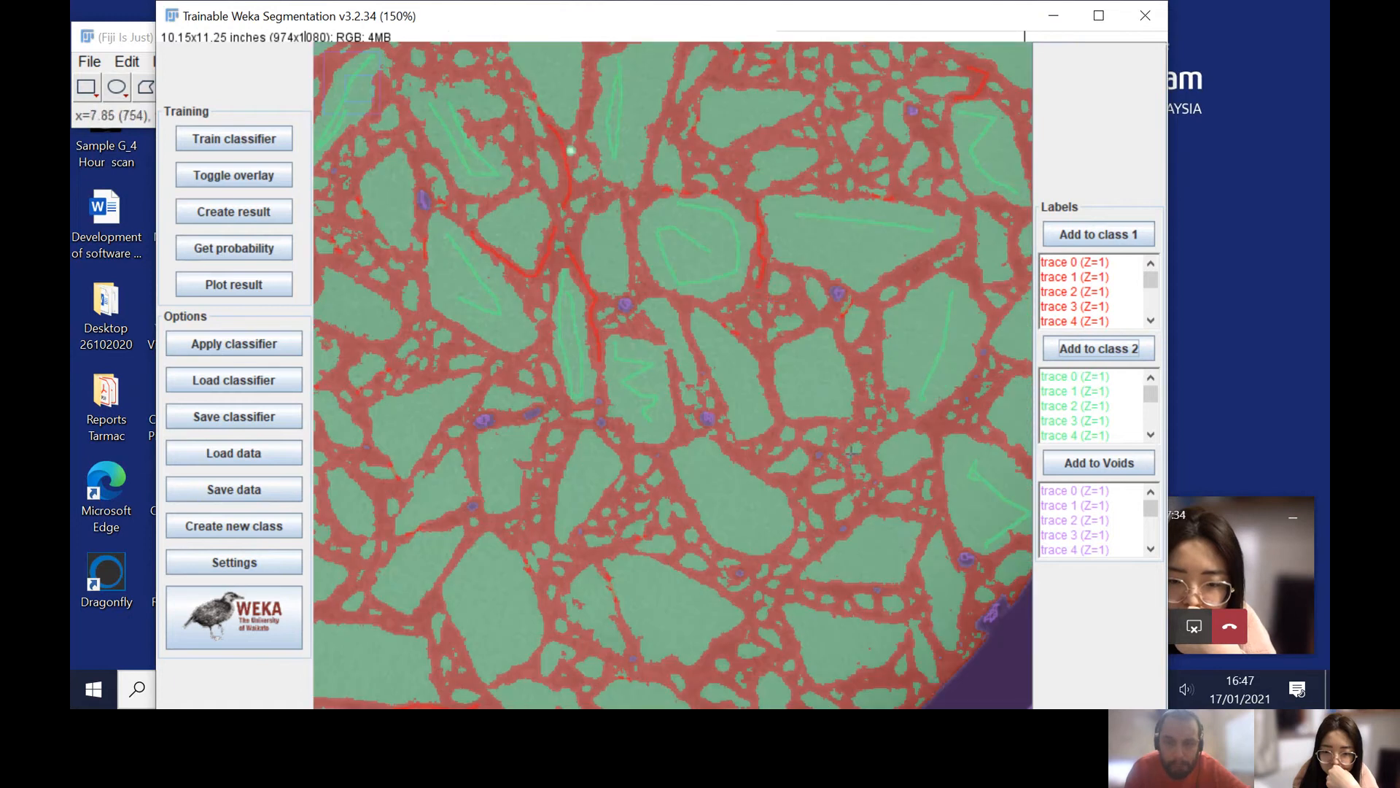
key("plus")
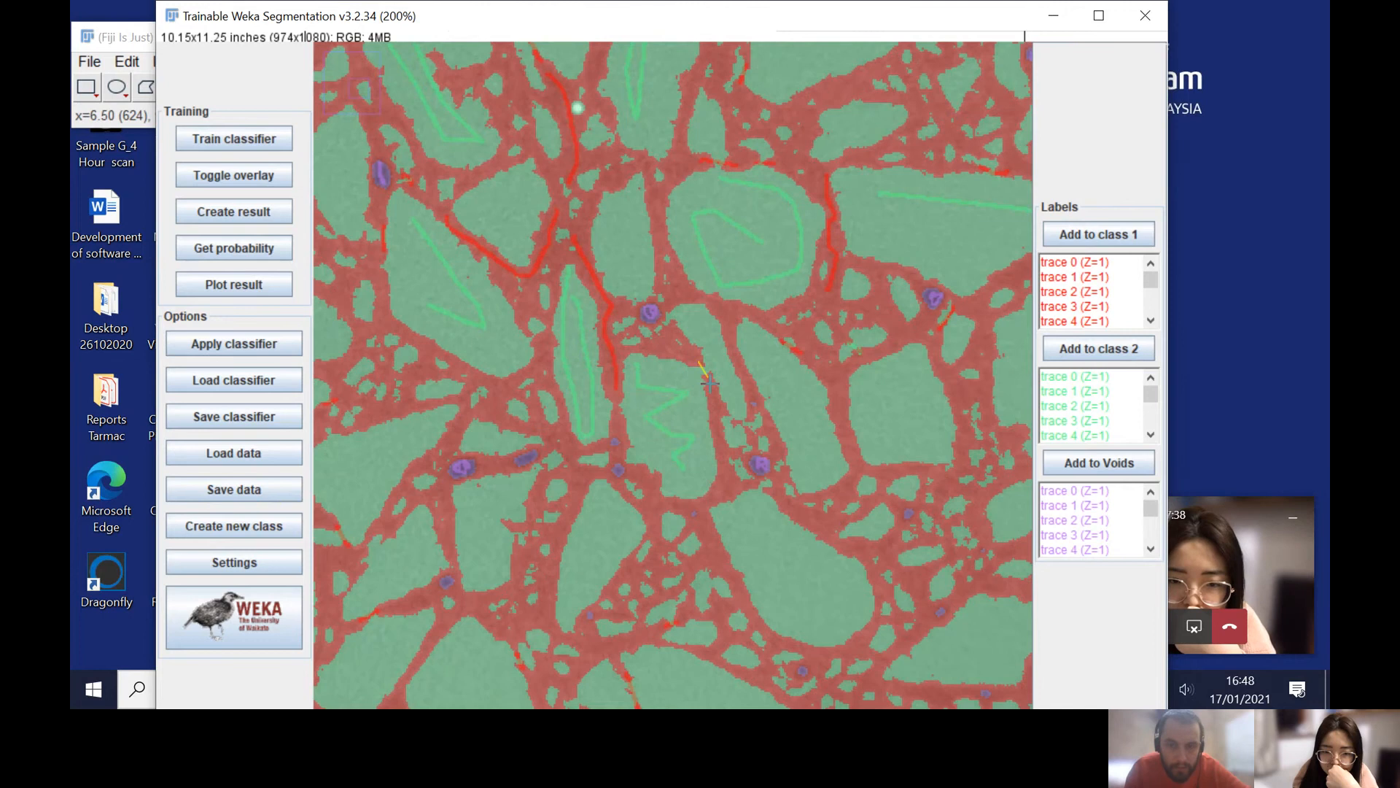
left_click(1127, 238)
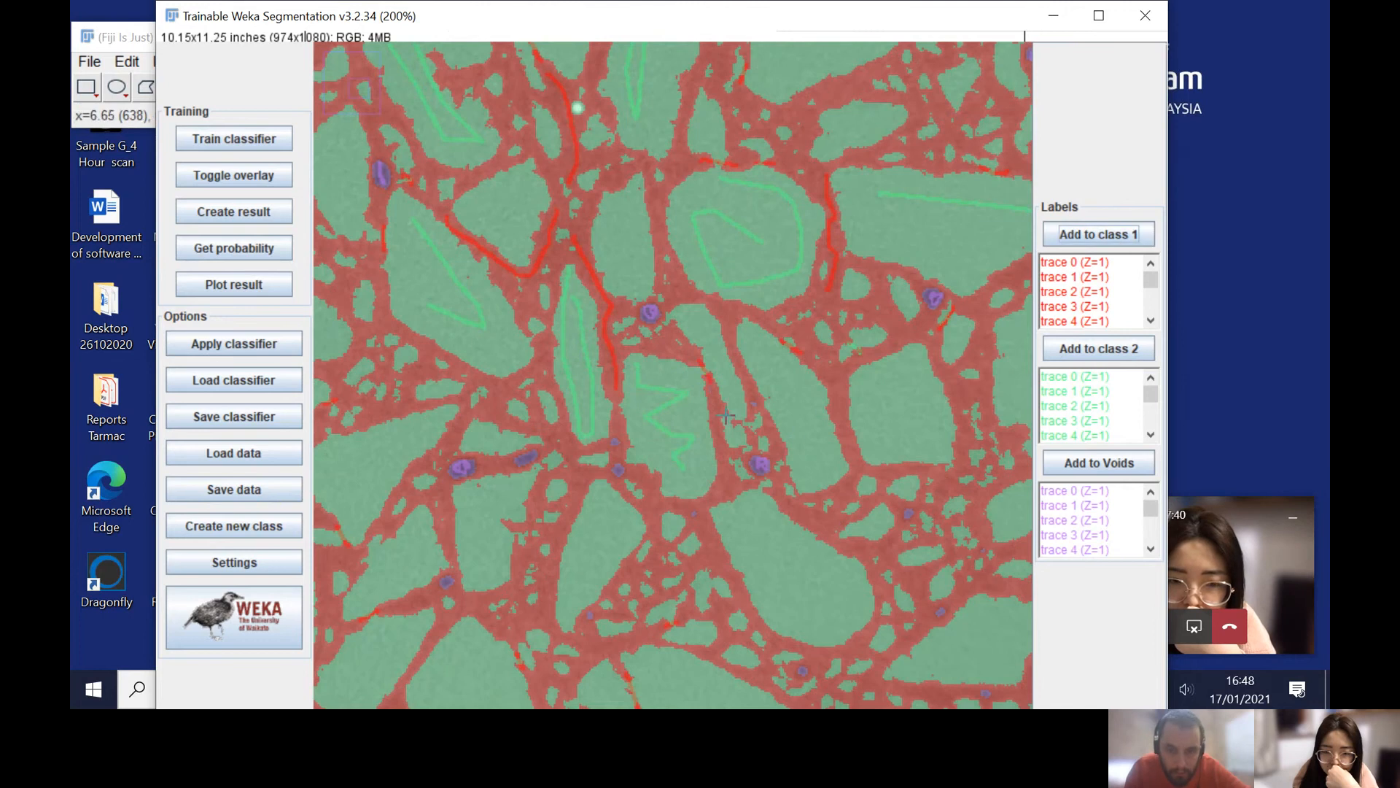
left_click_drag(727, 416, 733, 425)
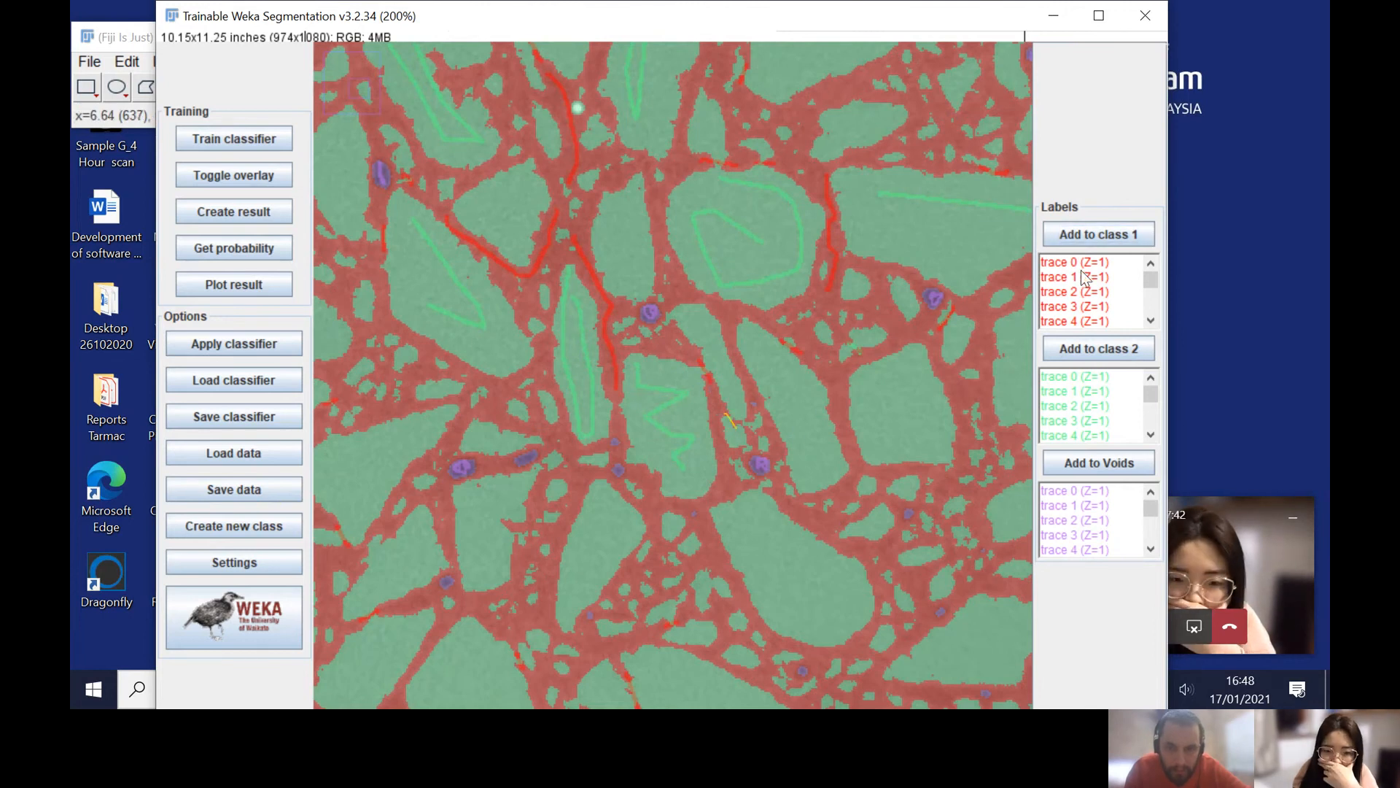
left_click(1106, 230)
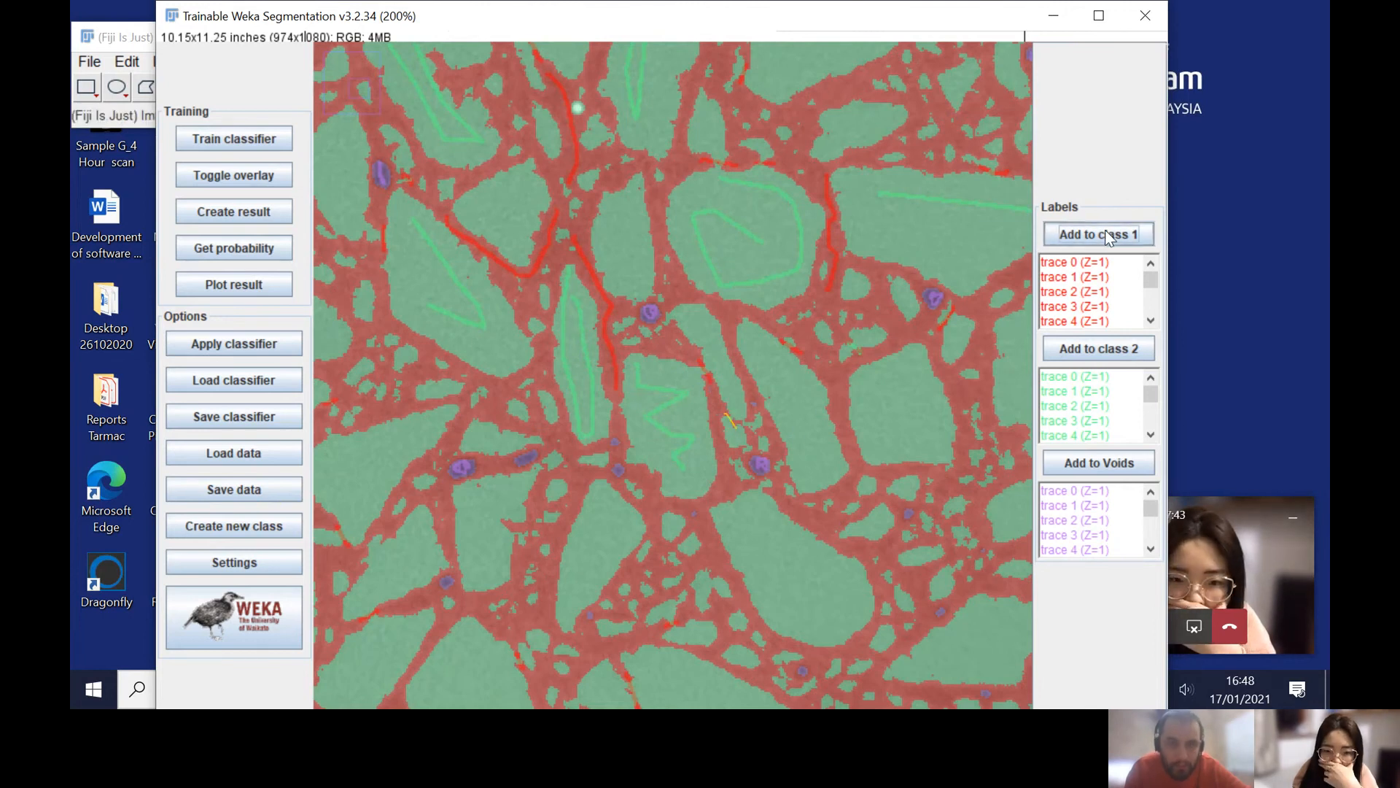
Step: Retrain the classifier with the added traces and plot its result as a threshold curve
left_click(251, 131)
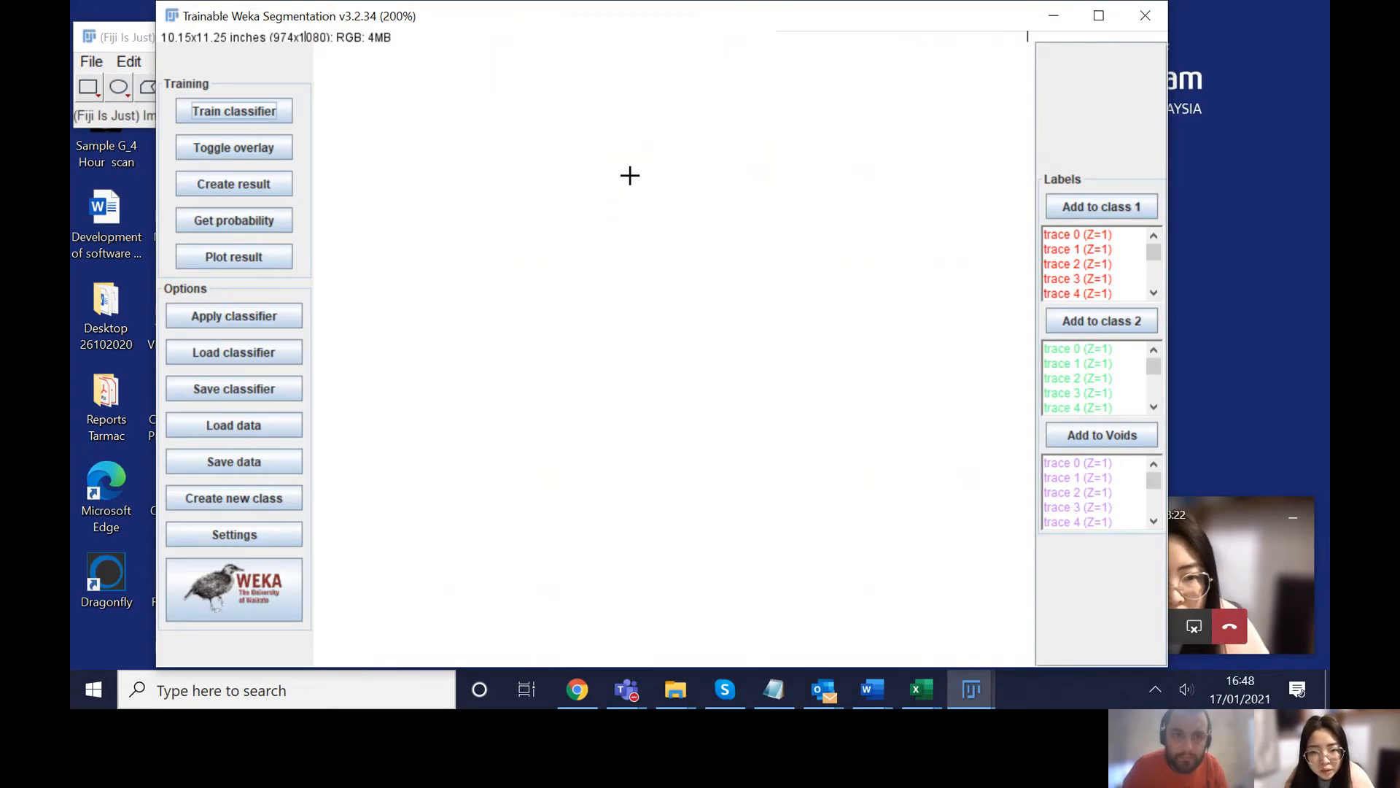
key("minus")
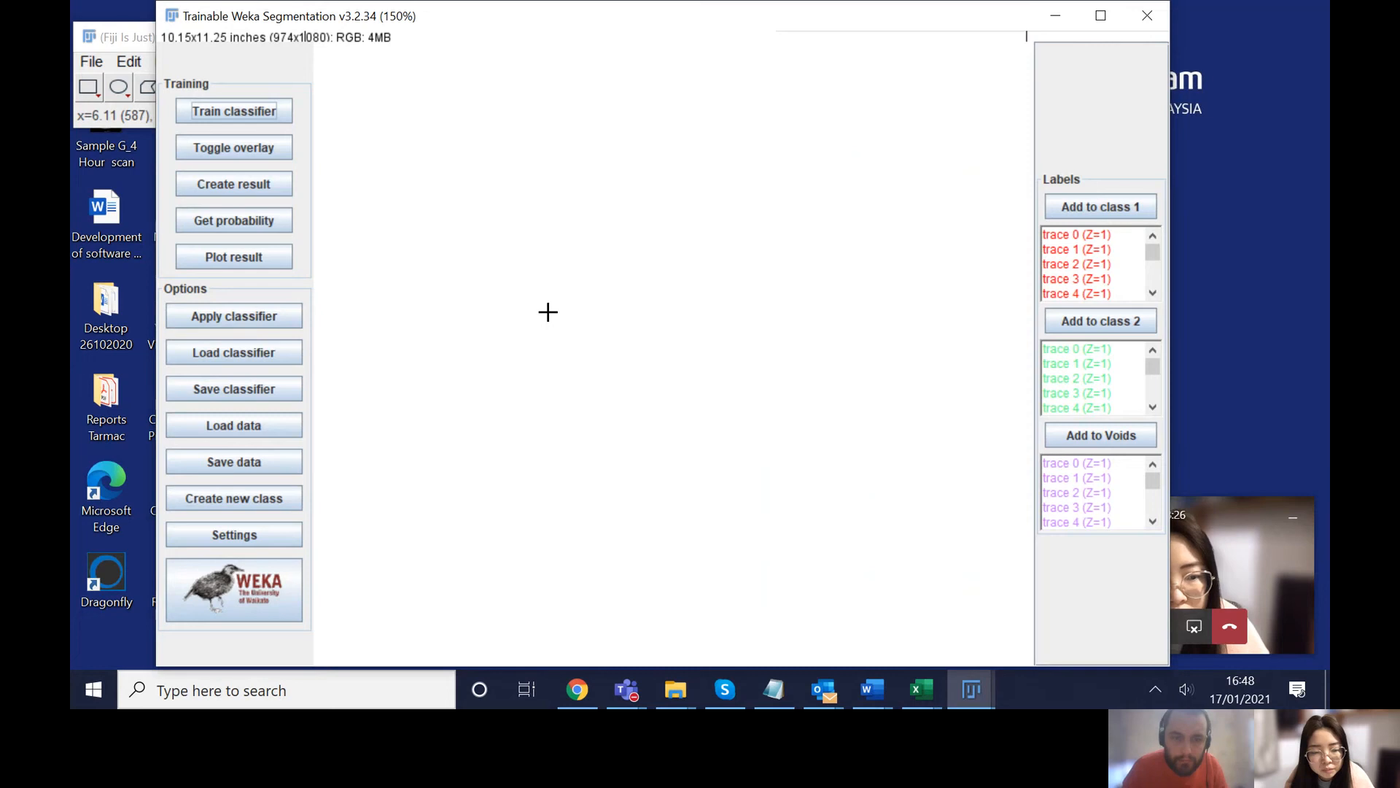
key("minus")
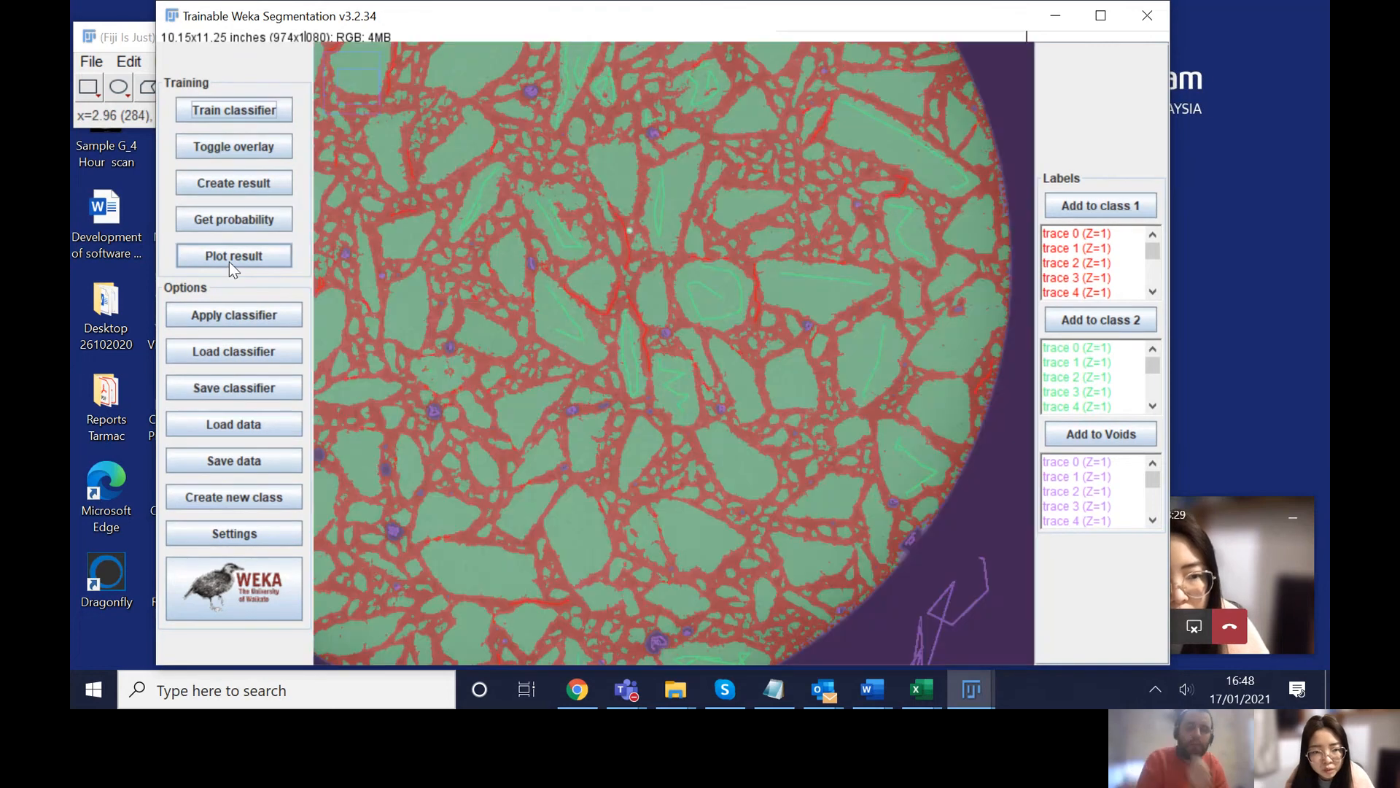
left_click(229, 262)
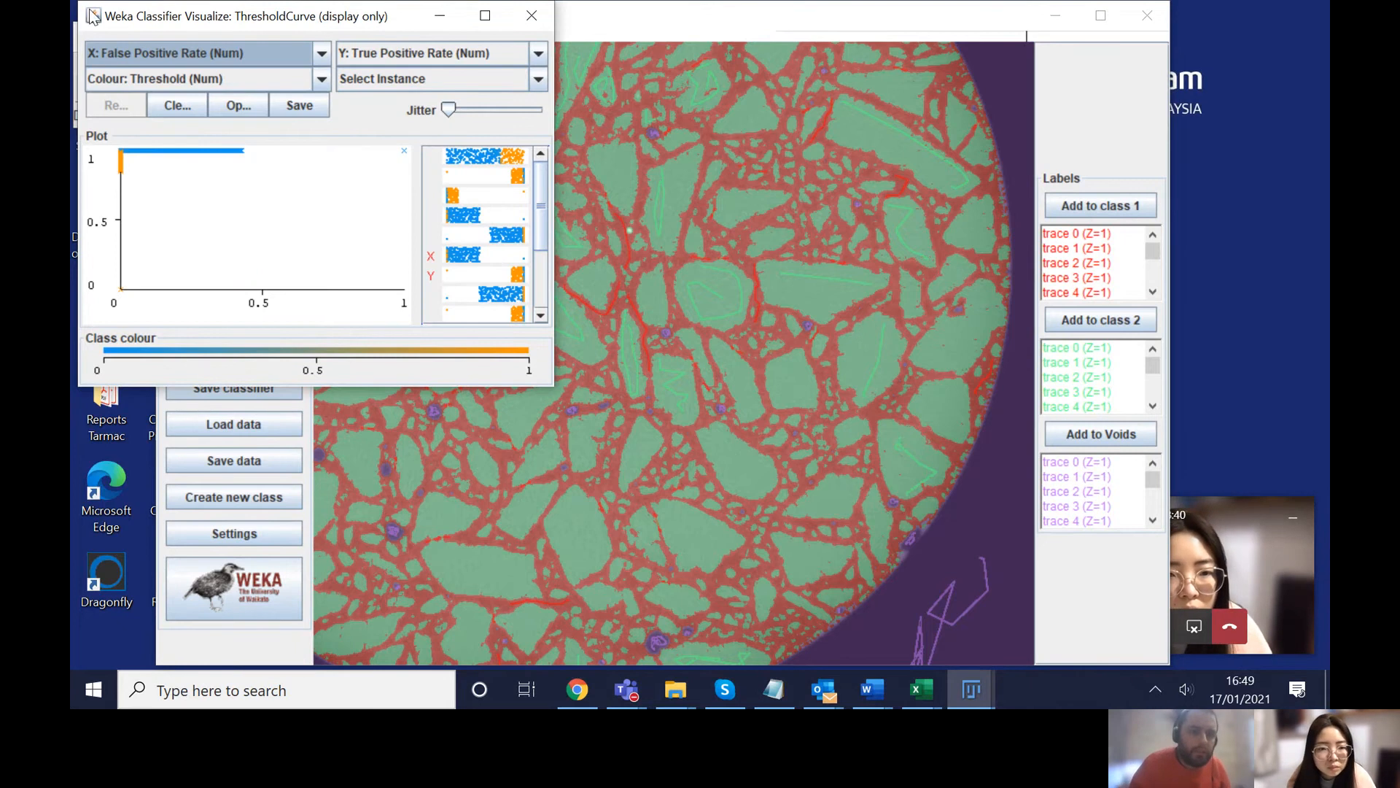
Step: Enlarge the threshold curve plot, spread its points with about half jitter, look over the instance selection options, and close the plot
left_click_drag(93, 16, 454, 50)
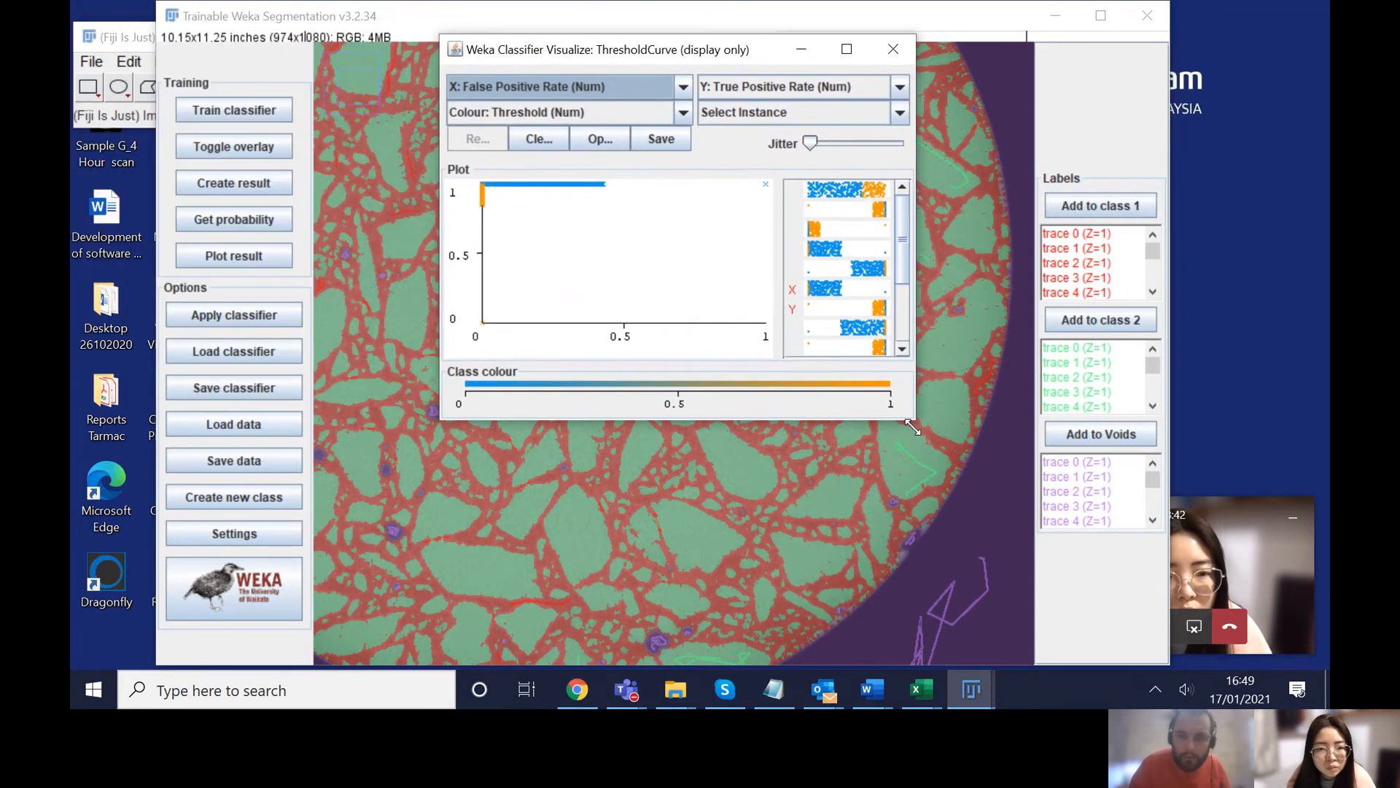
left_click_drag(913, 427, 1018, 575)
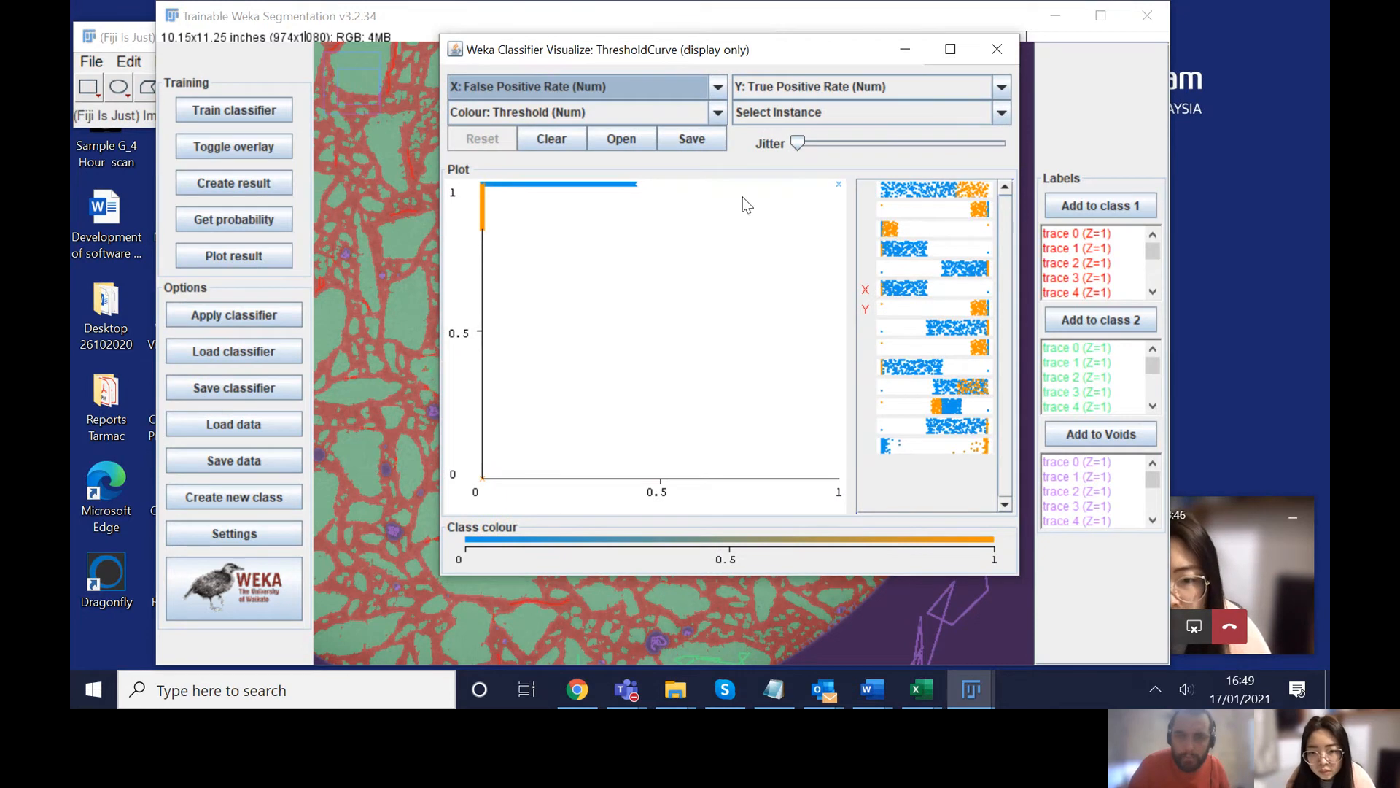
left_click_drag(797, 143, 904, 166)
left_click(1001, 113)
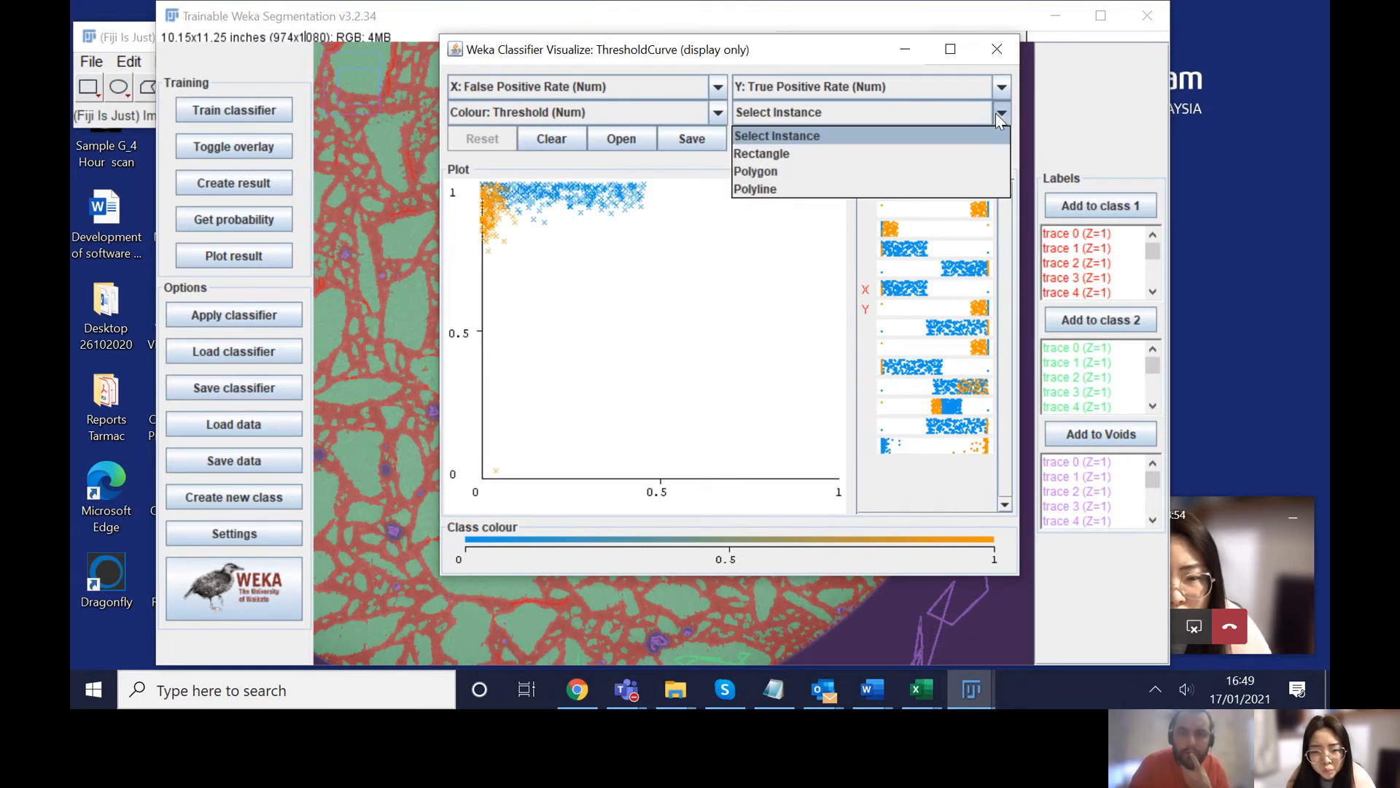
left_click(1000, 115)
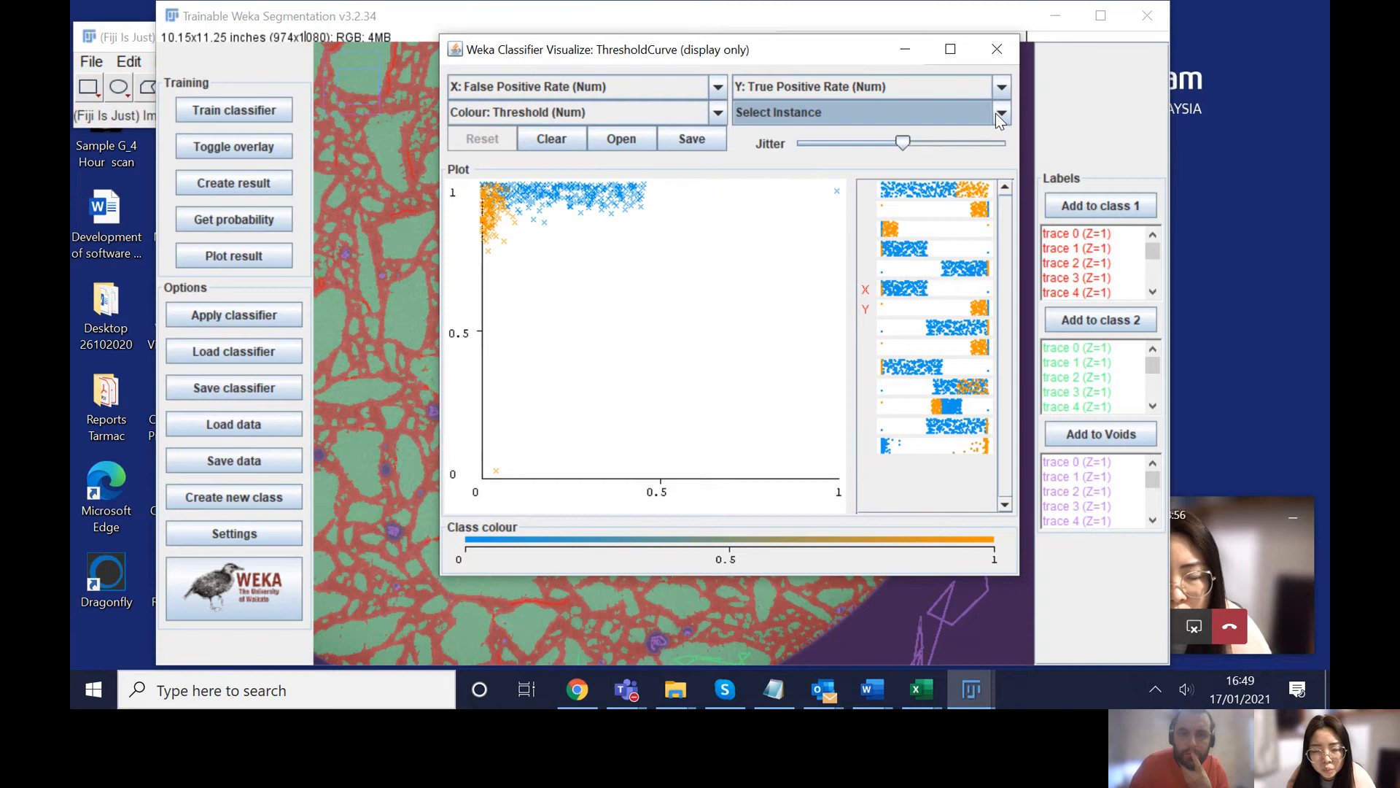
left_click(997, 50)
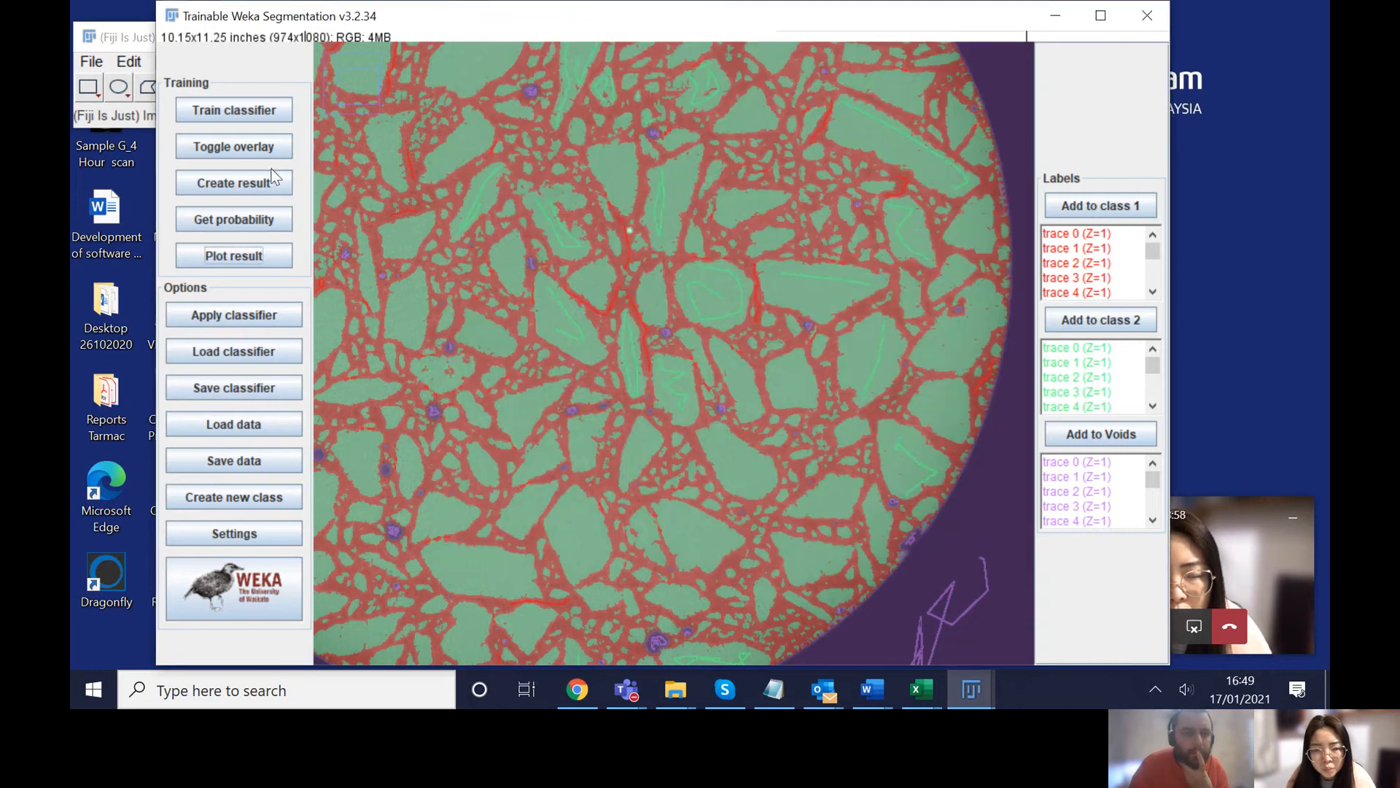
Step: Create the classified result image and bring it up in a larger window for inspection
left_click(279, 178)
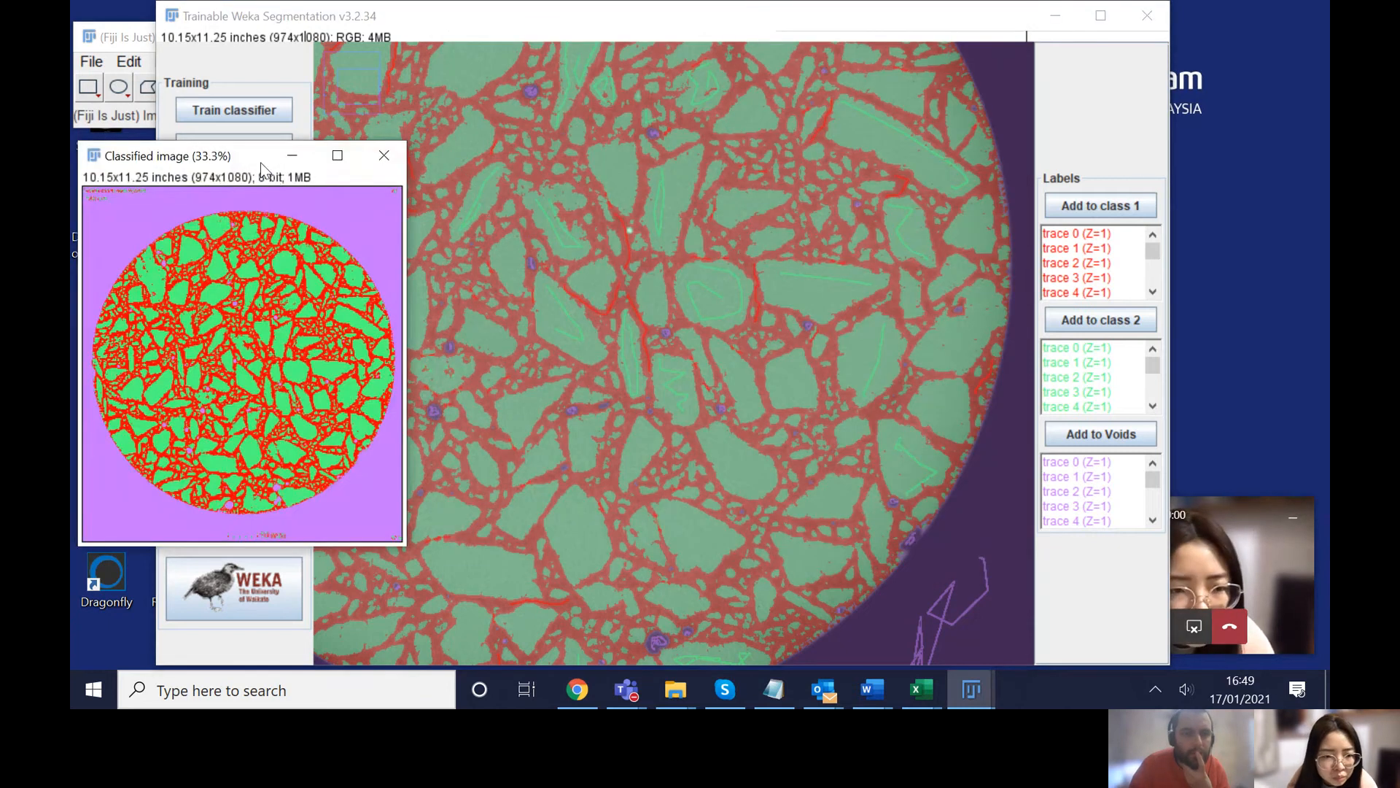
left_click_drag(250, 154, 391, 125)
double_click(391, 125)
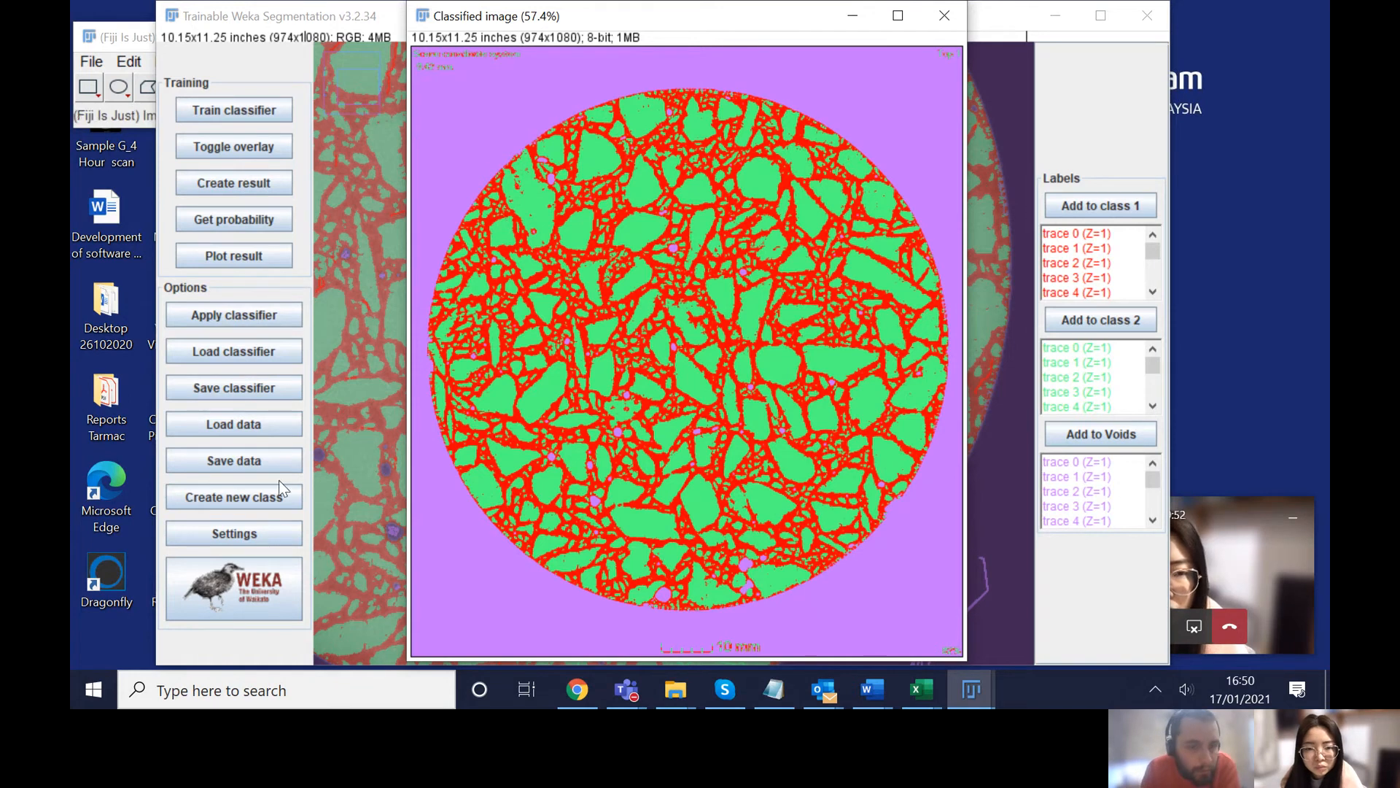
Step: Save the training data to the Desktop under the file name Training set
left_click(247, 458)
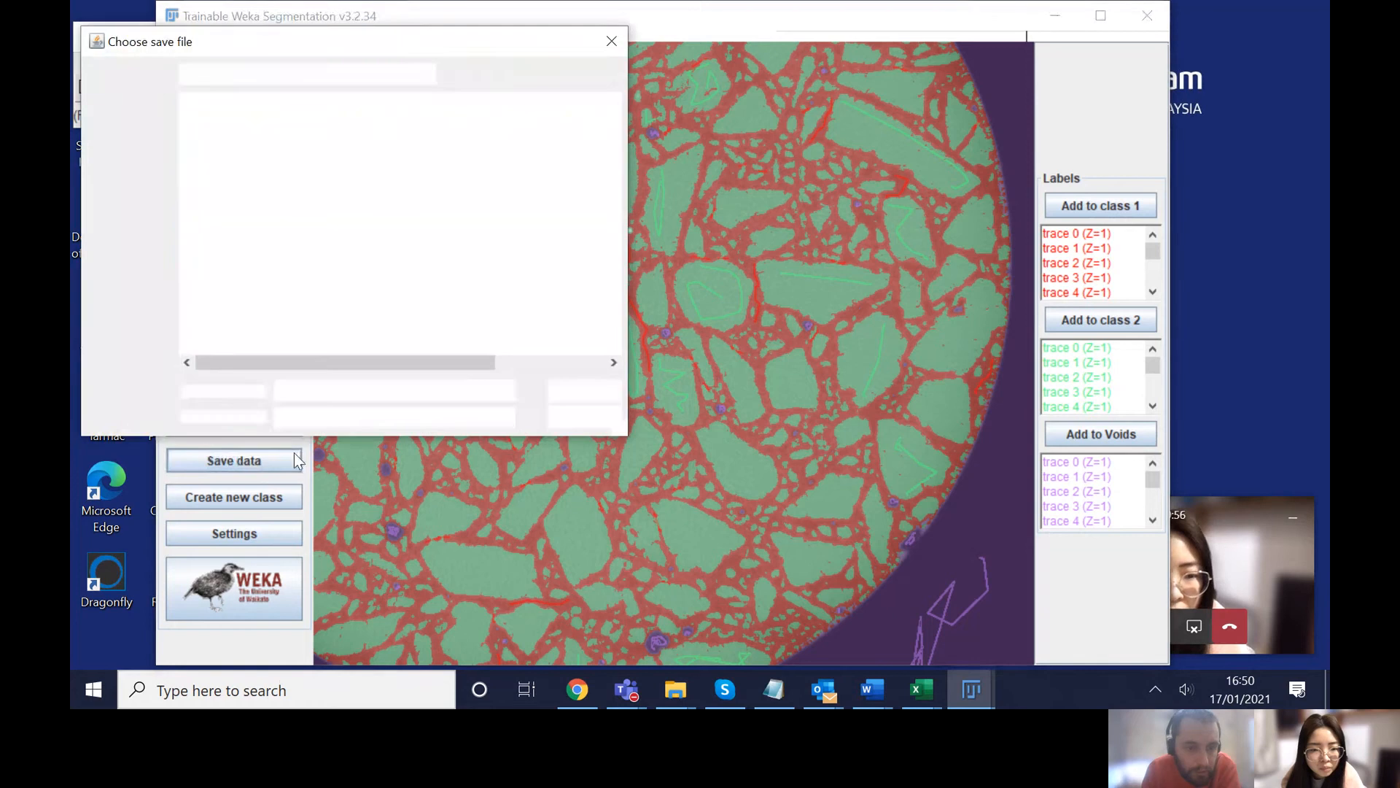
left_click(143, 175)
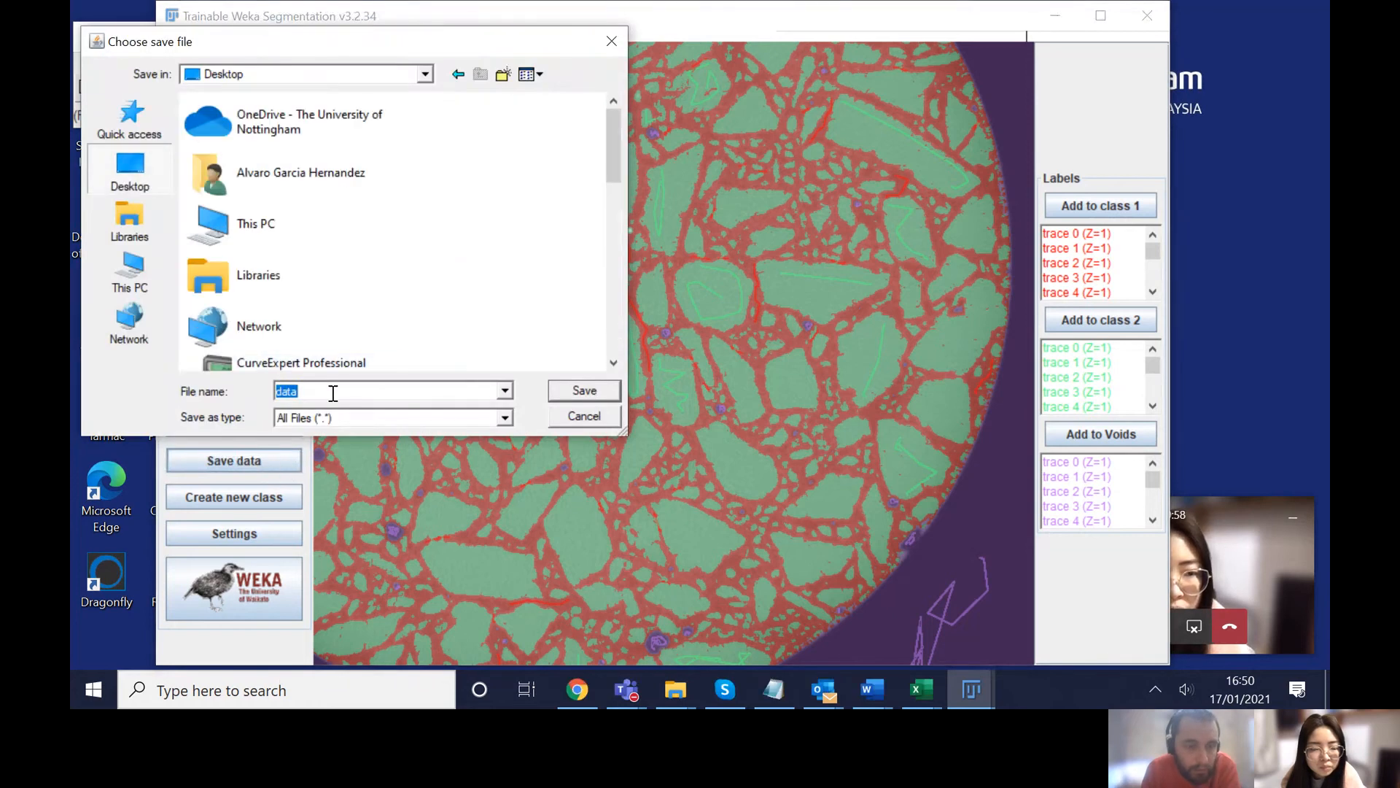
type("Training set")
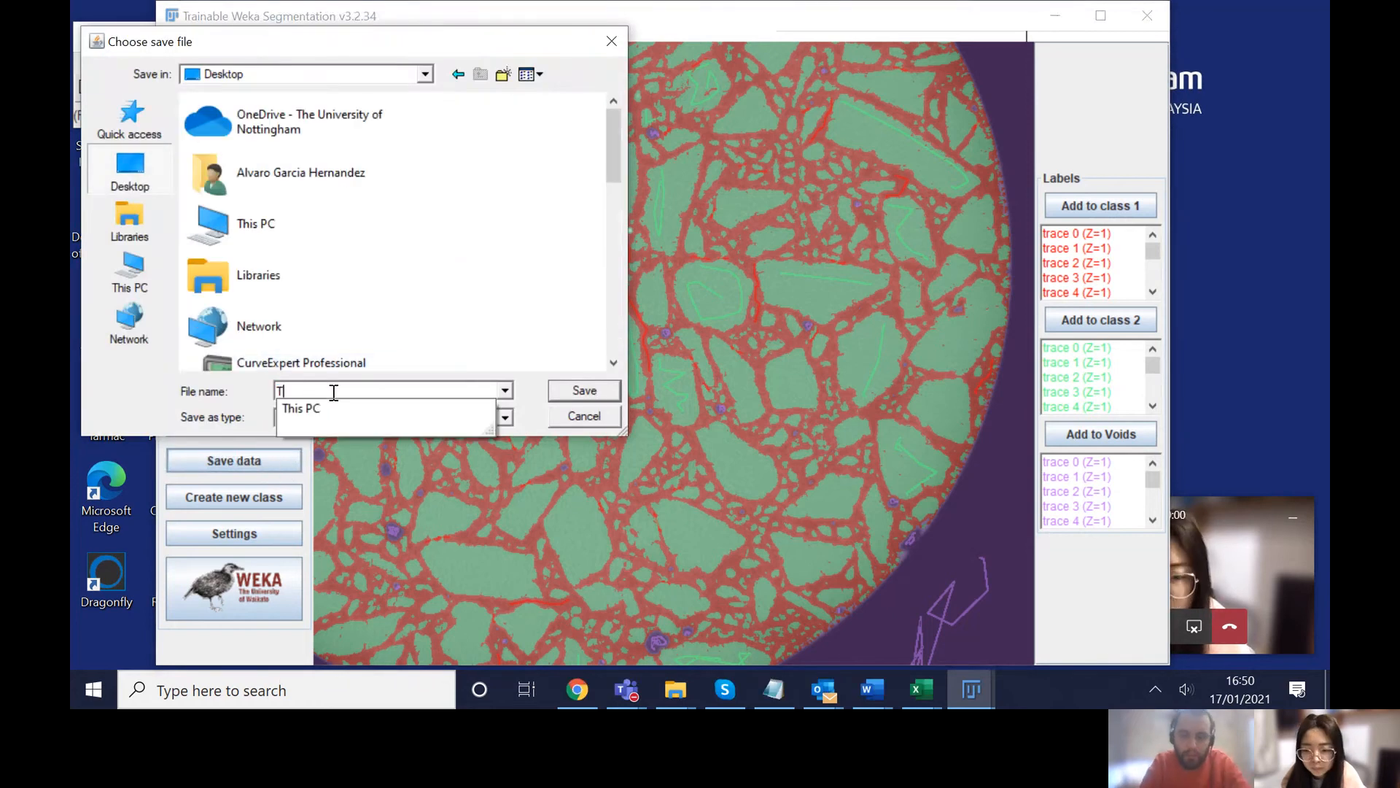
key("ctrl+a")
key("Return")
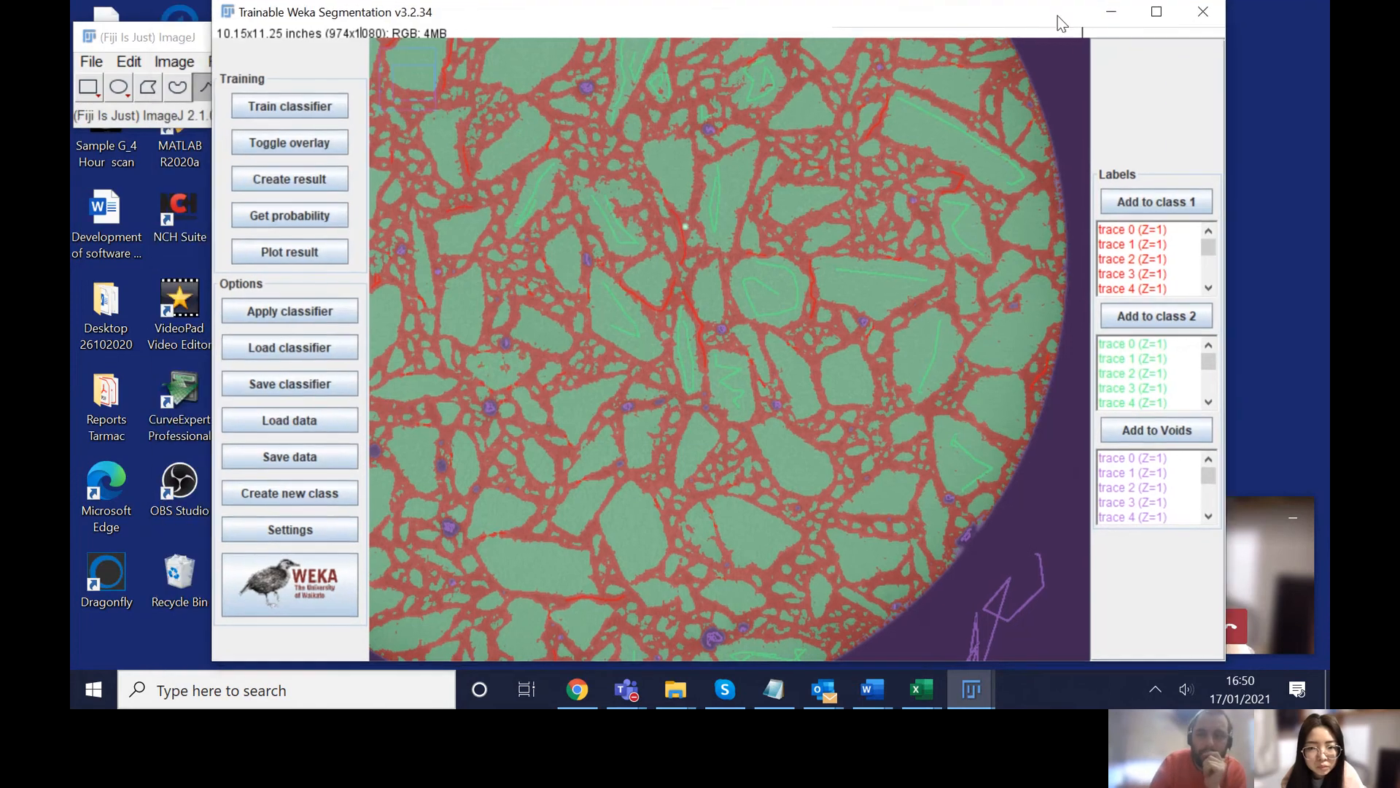
Step: Close the segmentation window and the original Sample D_2 Hour scan, keeping only the classified image open
left_click(1209, 16)
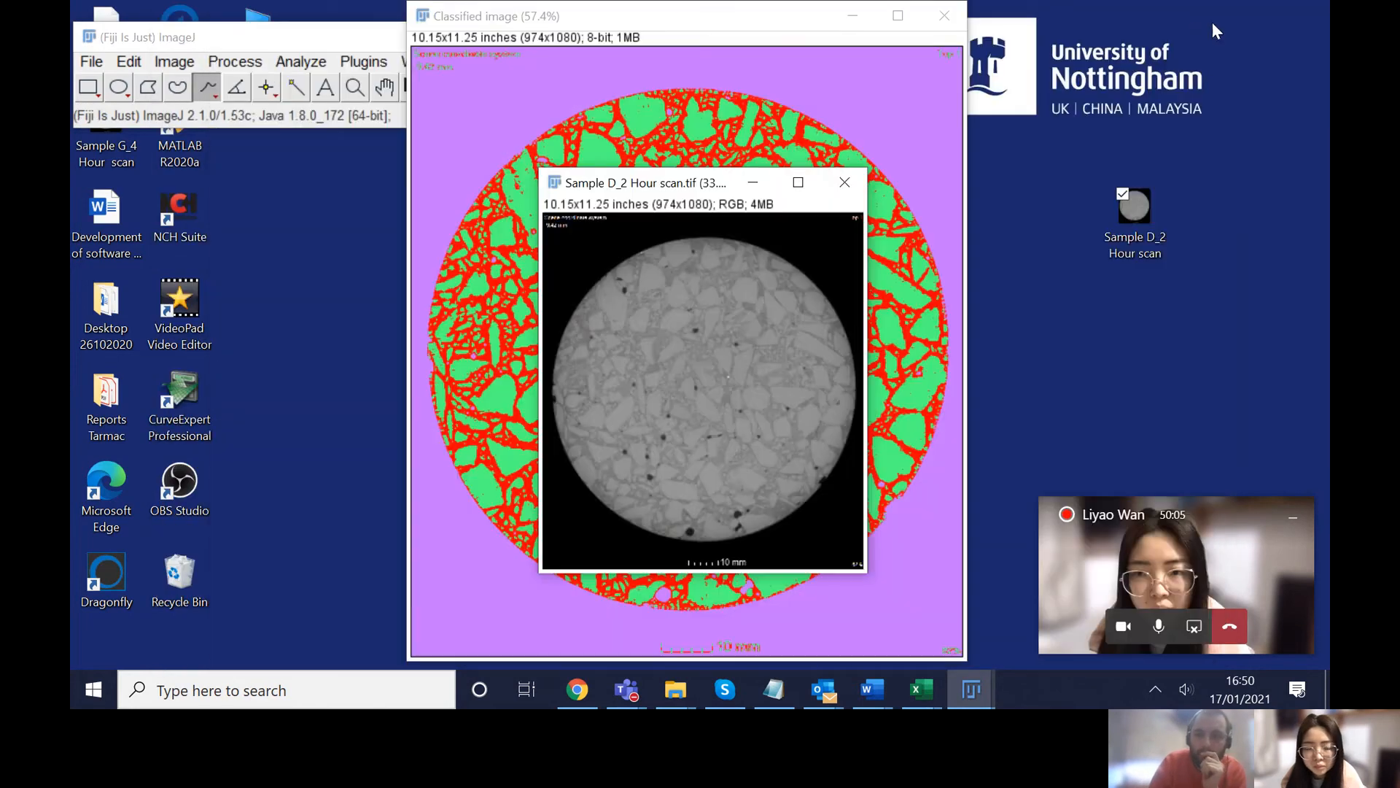
left_click(844, 183)
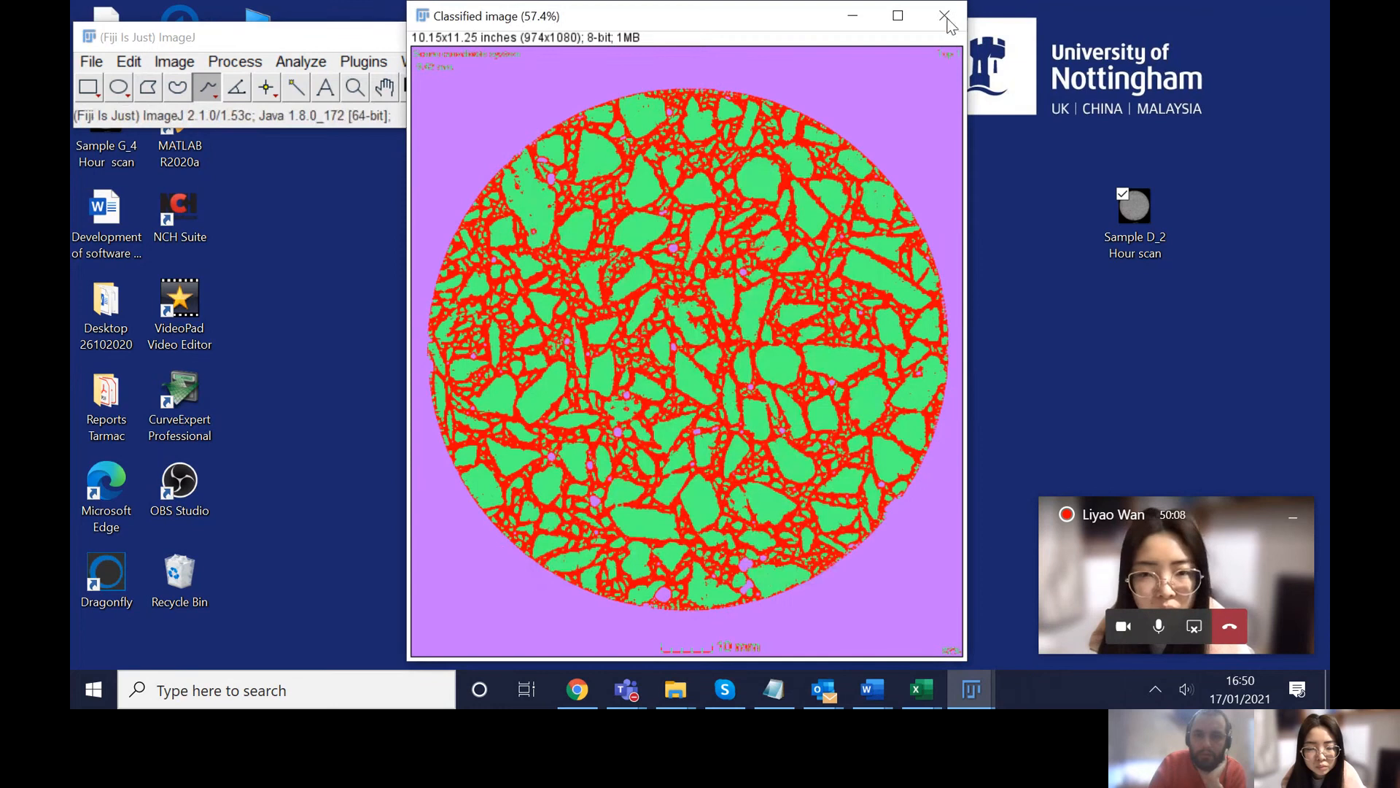
left_click_drag(656, 24, 608, 27)
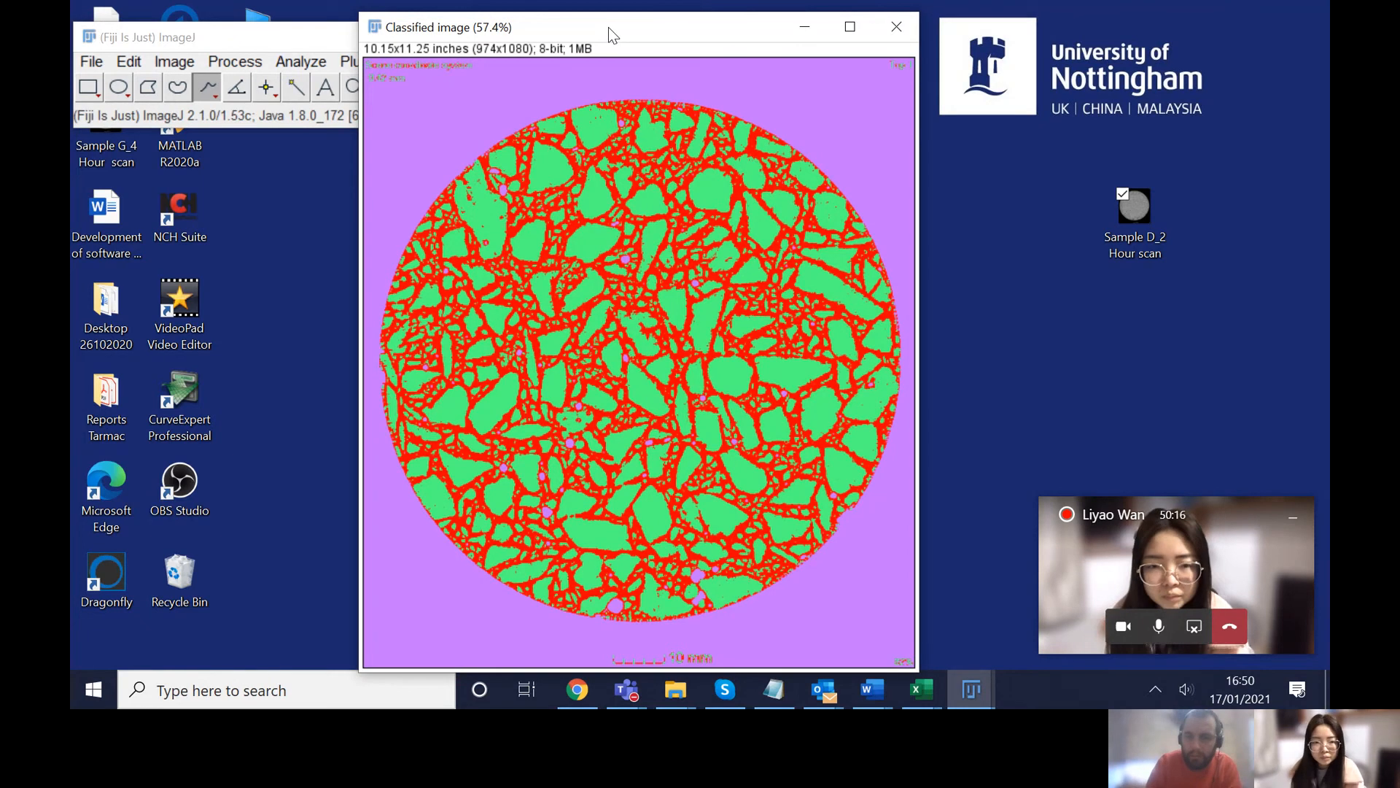
left_click_drag(741, 30, 764, 27)
Step: Save the classified image as a TIFF on the Desktop under the name Classified image
left_click(94, 61)
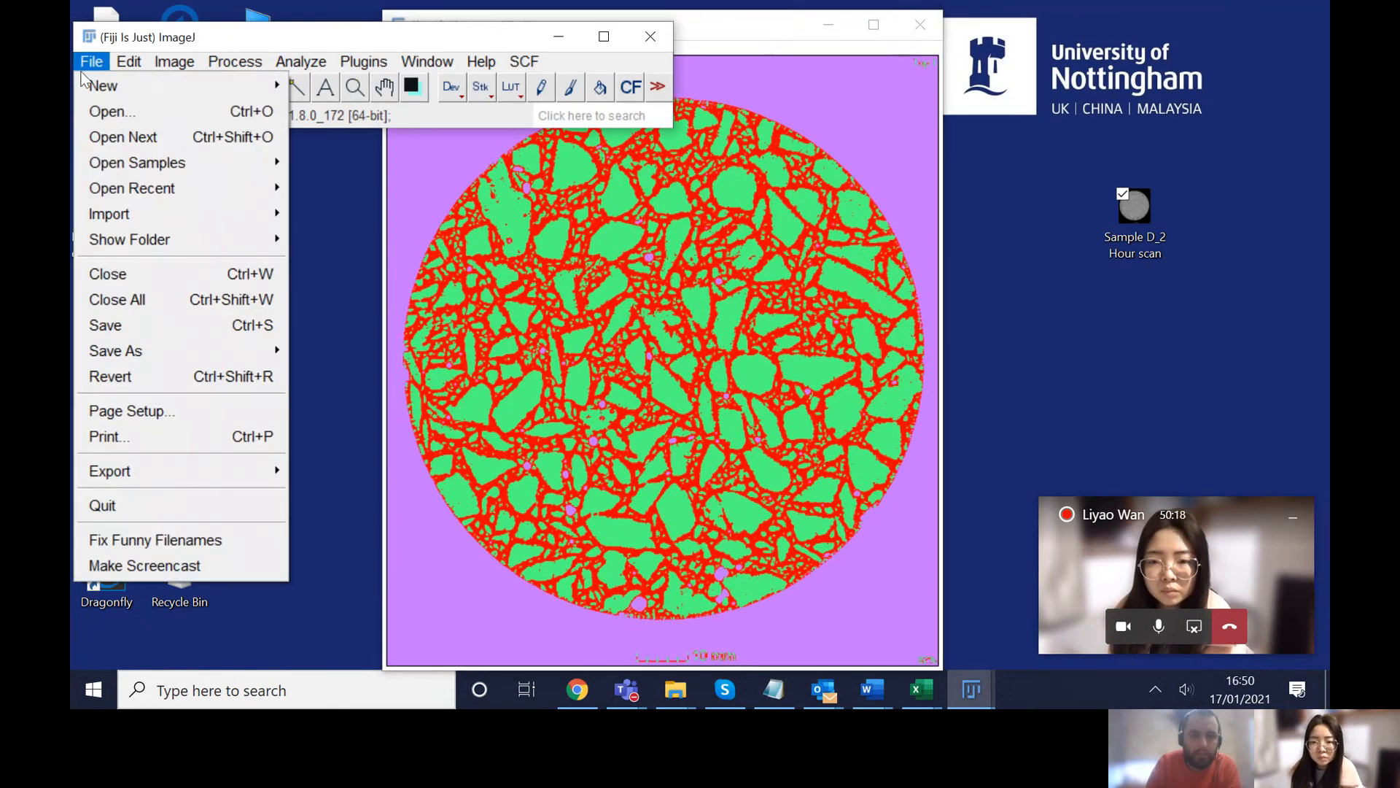
mouse_move(124, 363)
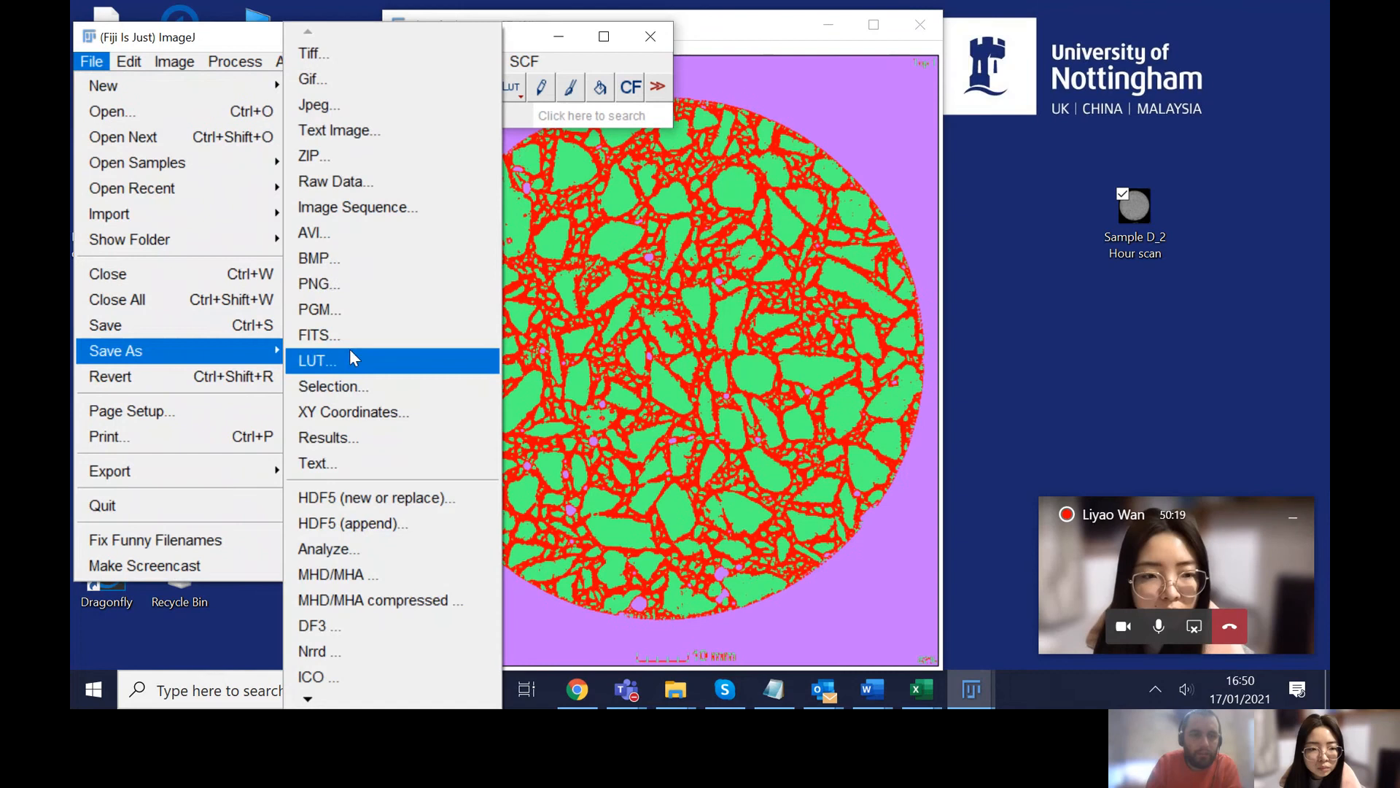
left_click(374, 63)
left_click(130, 168)
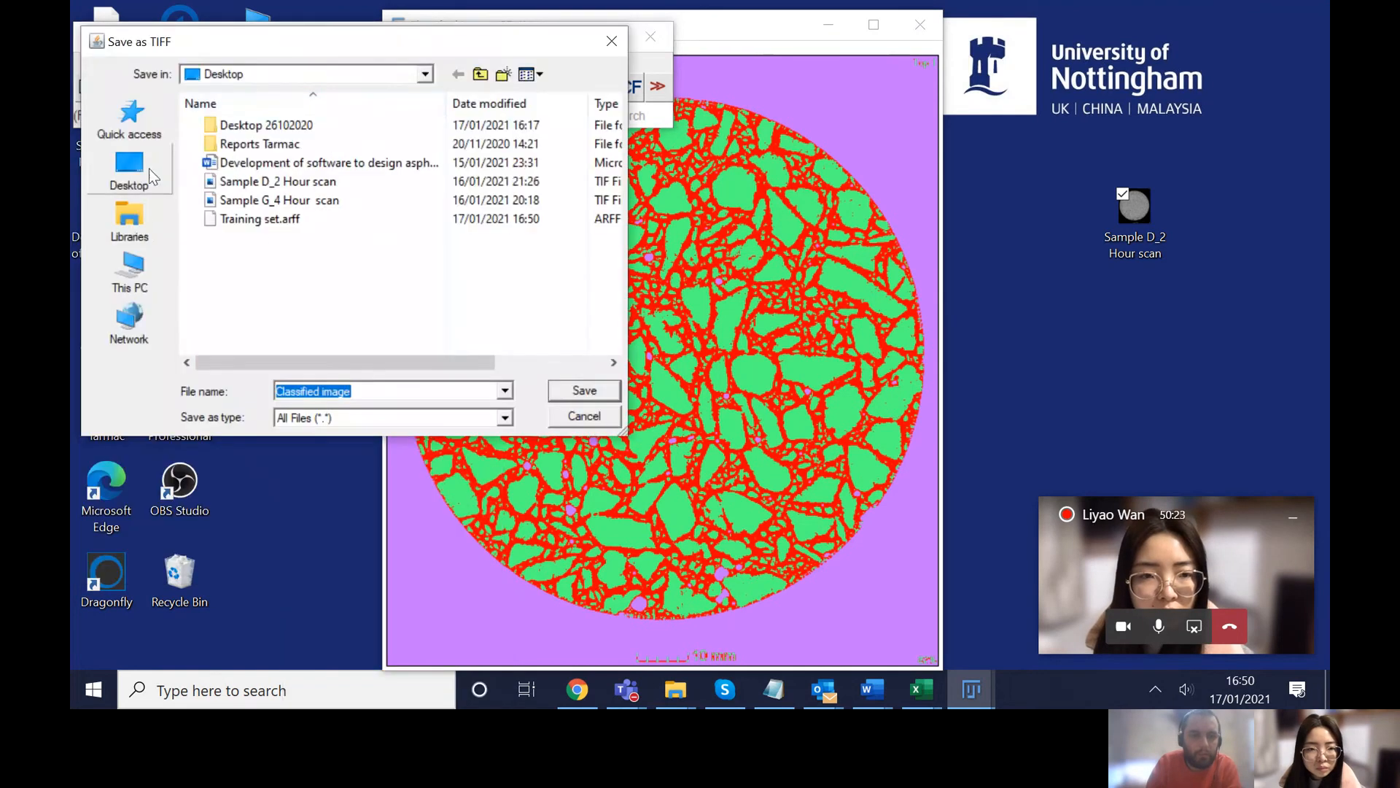
left_click(584, 390)
Step: Place the classified image beside the main window and convert it to 8-bit greyscale
left_click_drag(466, 46, 489, 96)
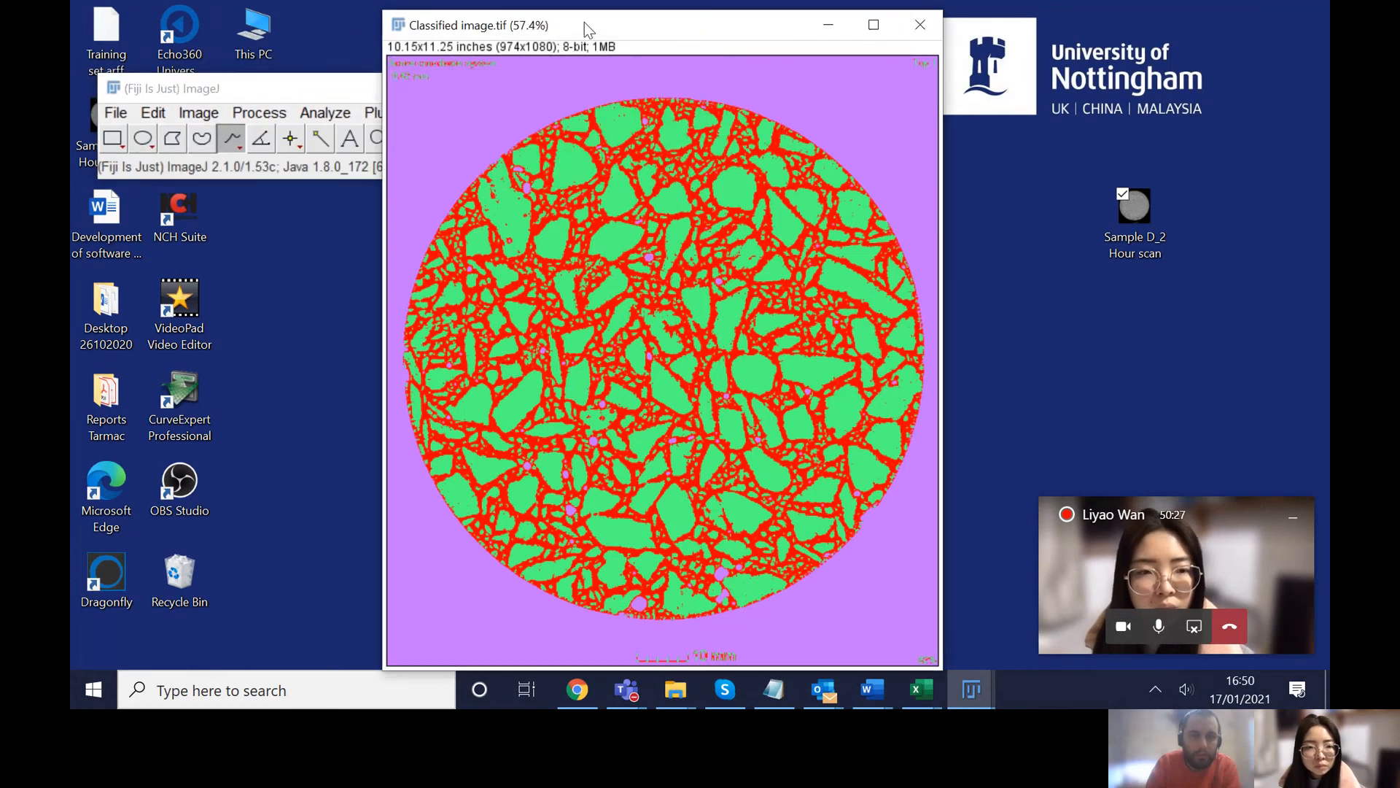
left_click_drag(552, 29, 725, 31)
left_click_drag(342, 105, 362, 67)
left_click(214, 76)
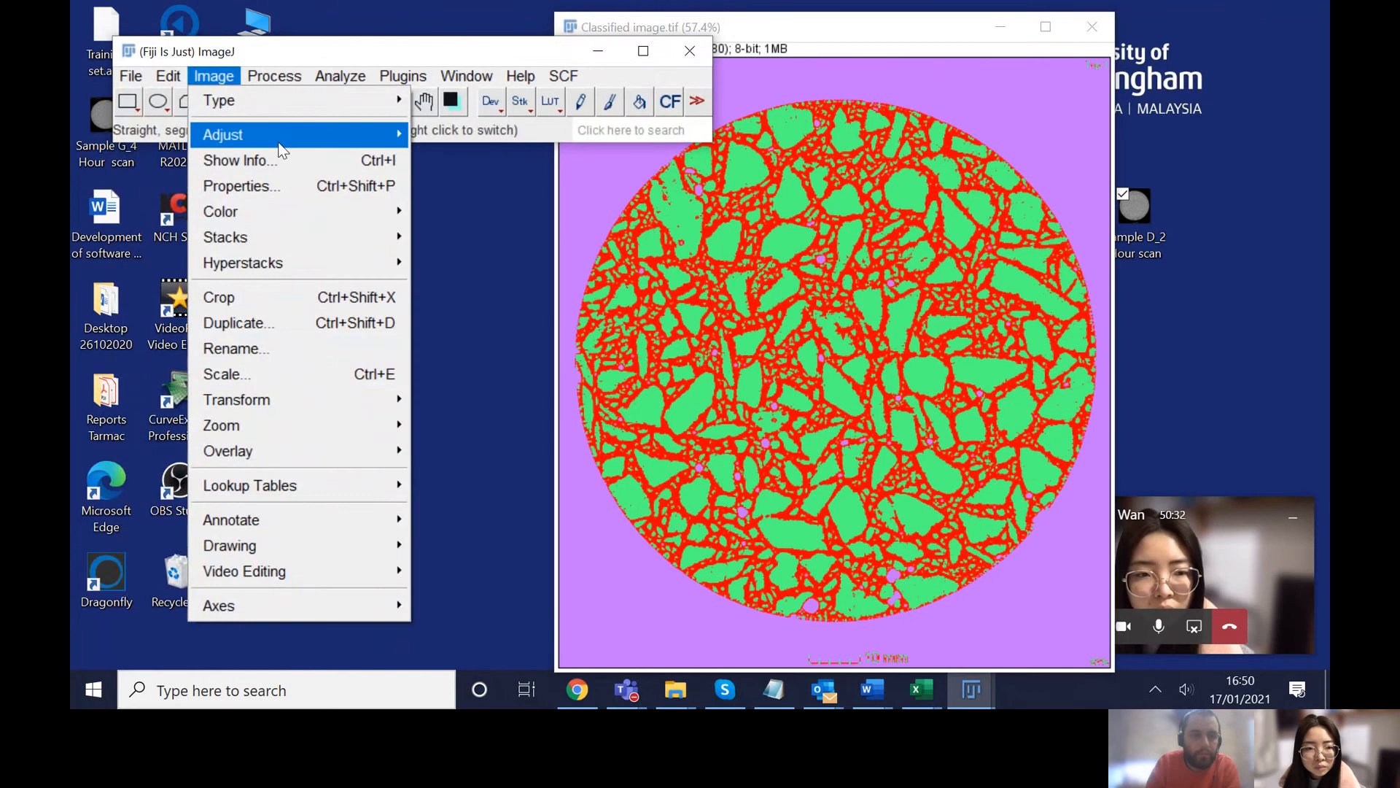
mouse_move(302, 107)
left_click(487, 106)
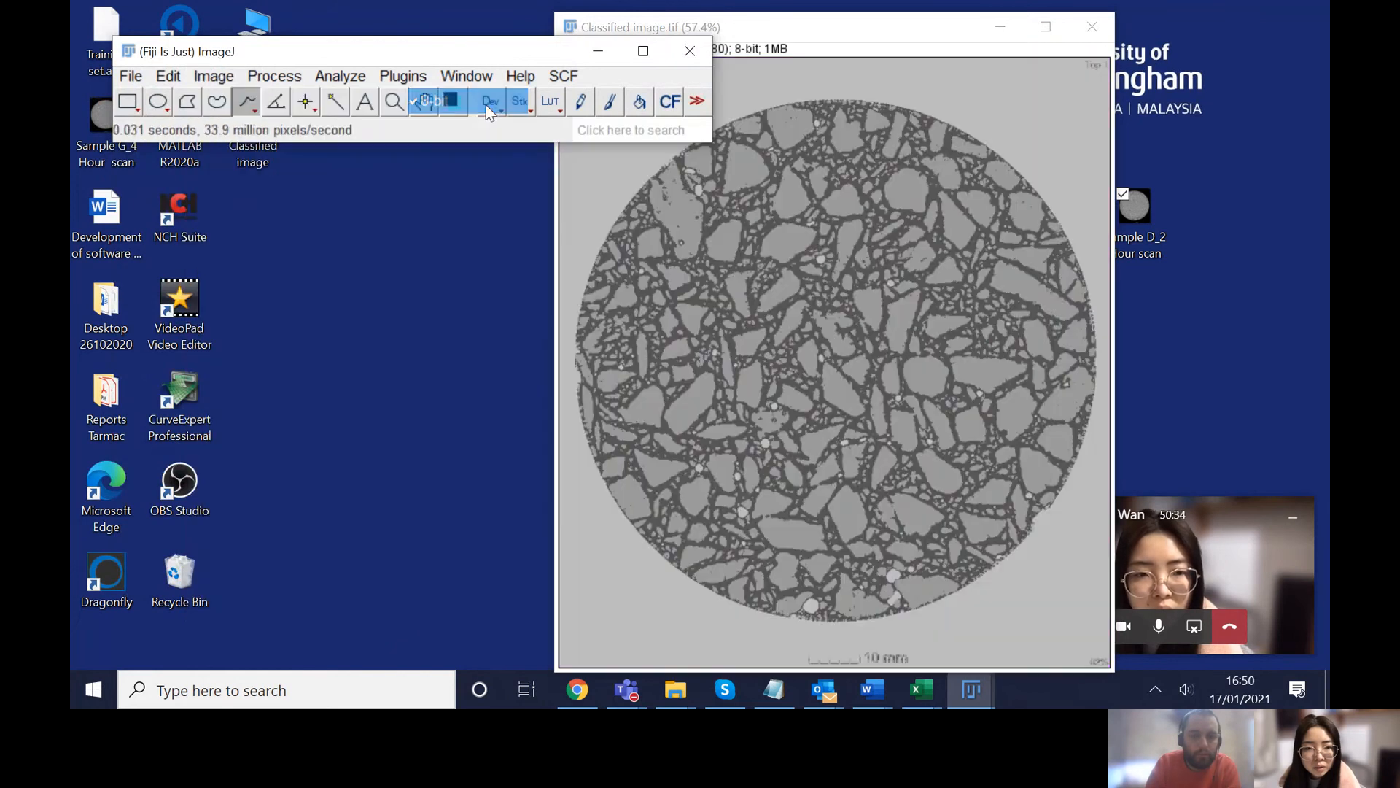
Step: Apply a Default black-and-white threshold of 130 to 255 with dark background to the classified image
left_click(226, 77)
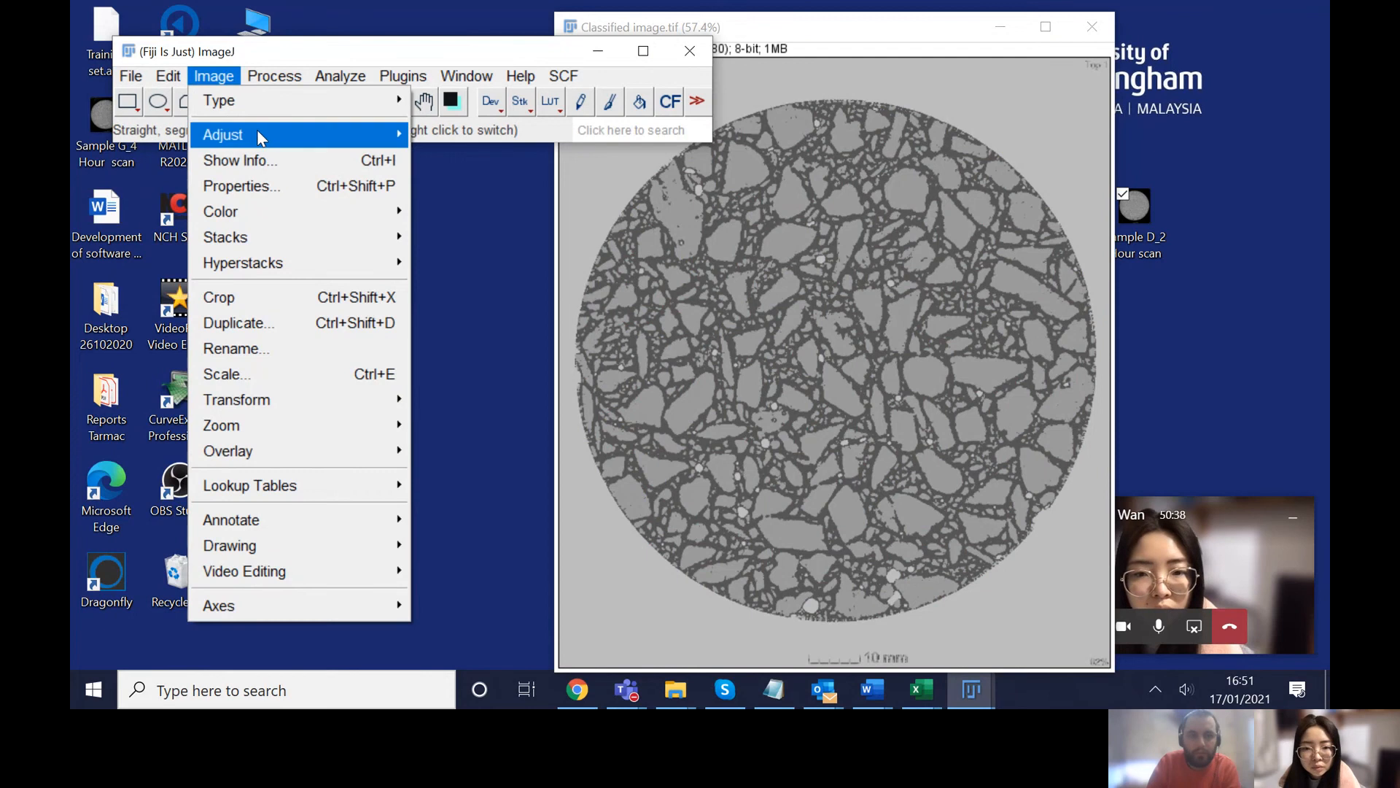
mouse_move(257, 129)
left_click(527, 206)
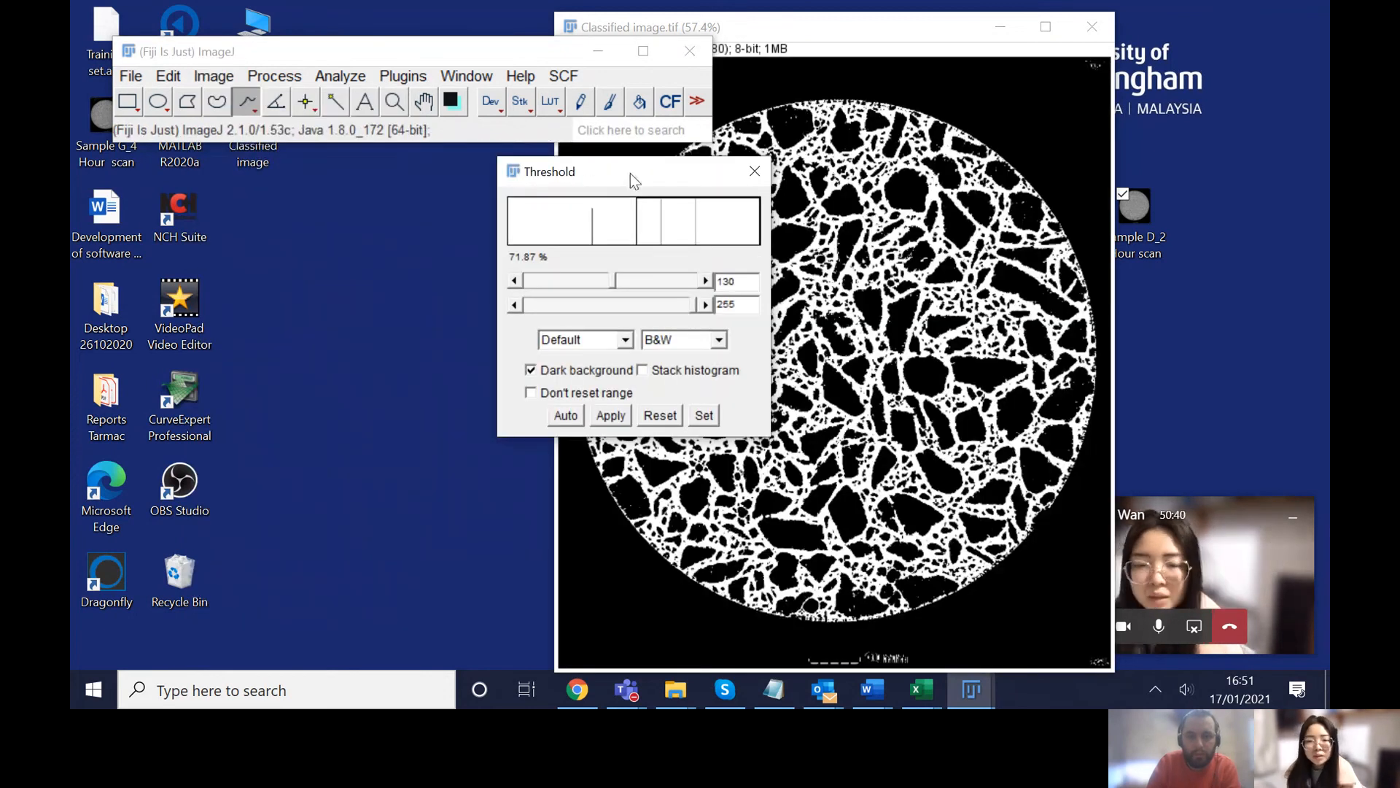
left_click_drag(630, 172, 397, 194)
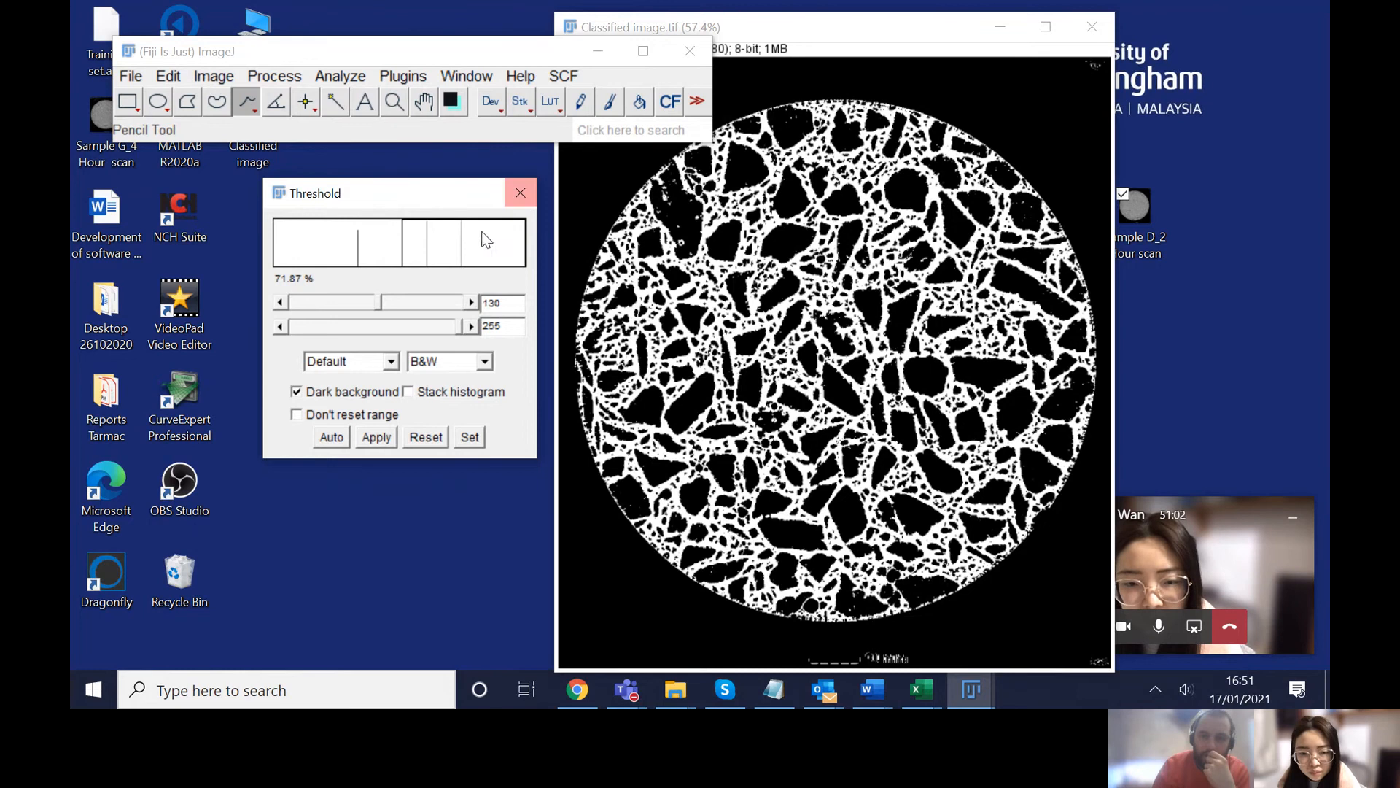
left_click(372, 437)
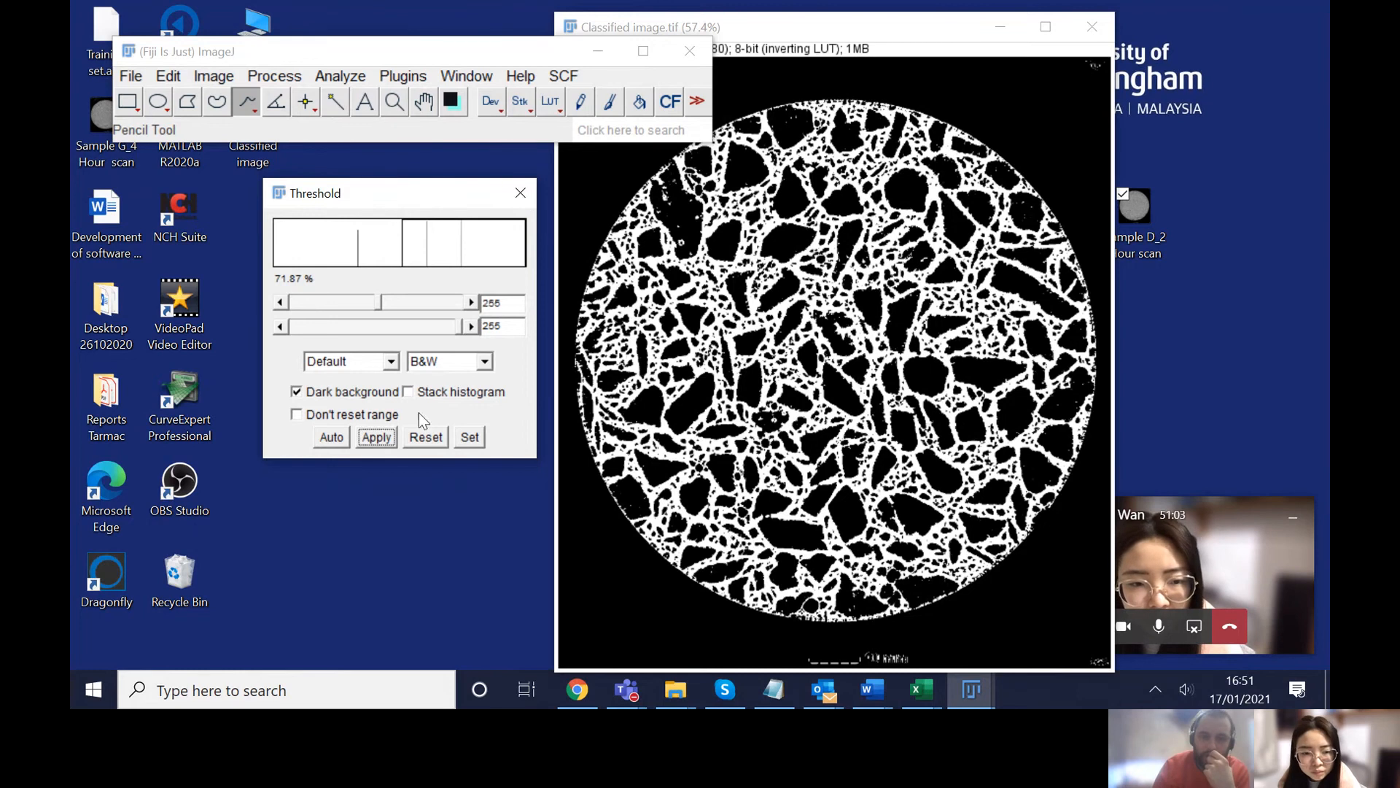
left_click(520, 193)
Step: Save the thresholded image over the existing Classified image file and close it
left_click(130, 76)
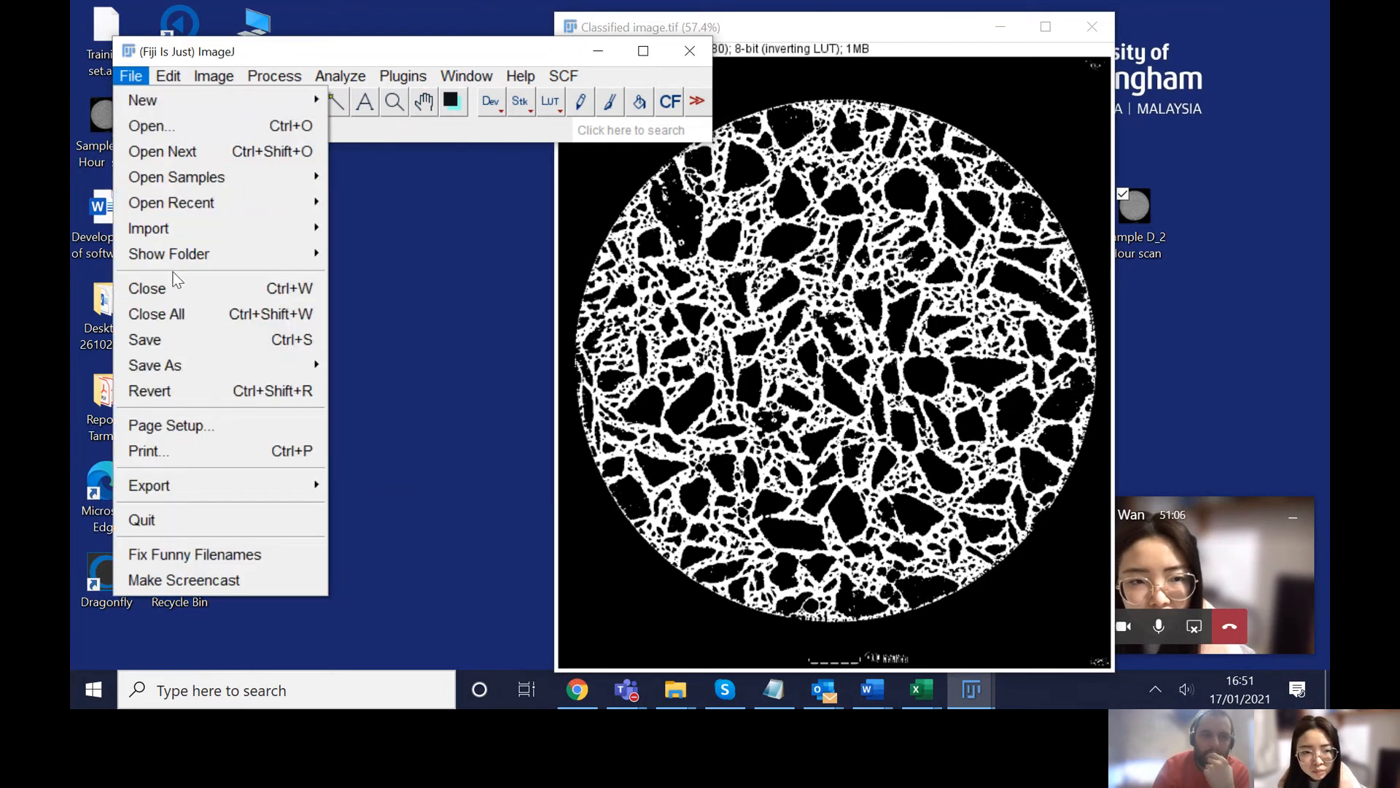
left_click(146, 339)
left_click(711, 252)
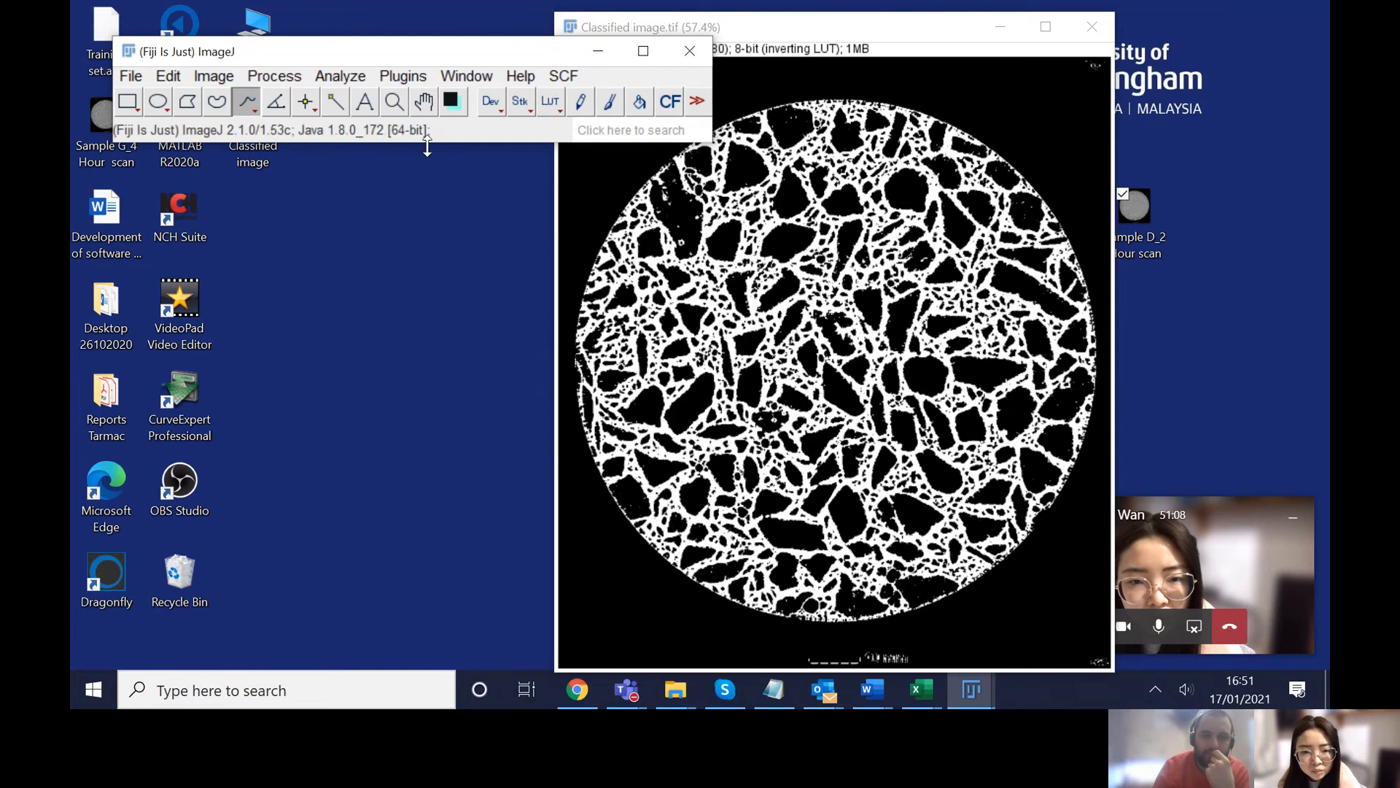
left_click_drag(422, 50, 418, 87)
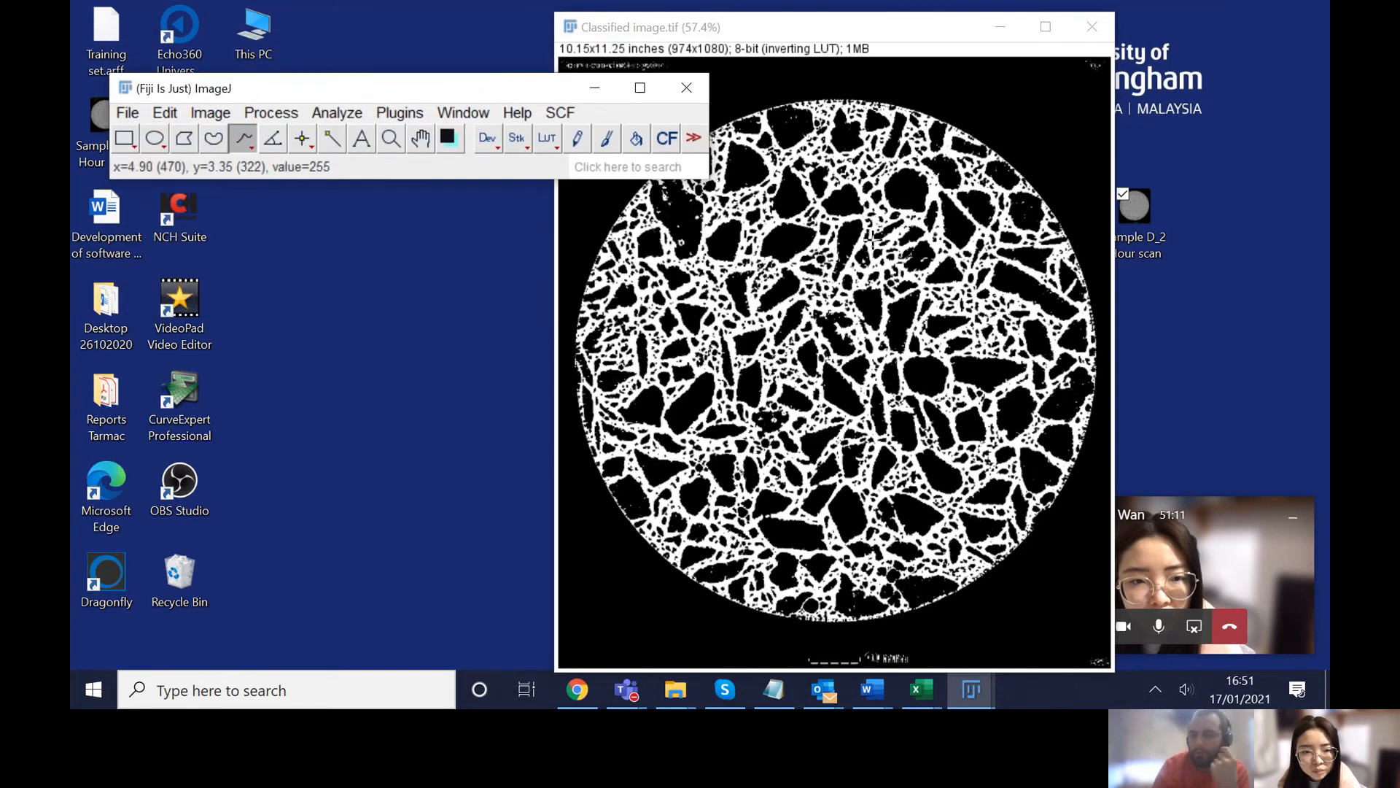
left_click(1093, 31)
left_click_drag(541, 93, 732, 67)
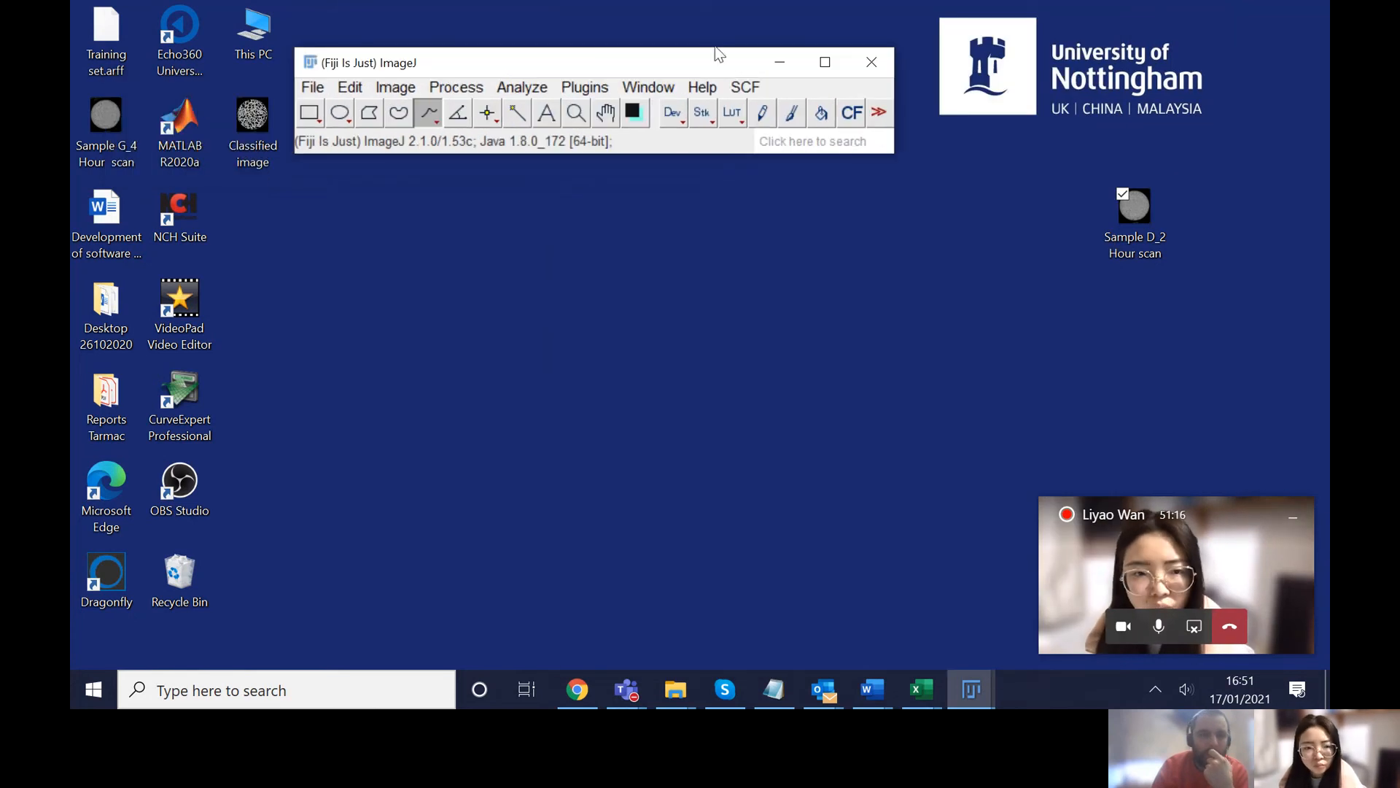
left_click_drag(110, 128, 155, 182)
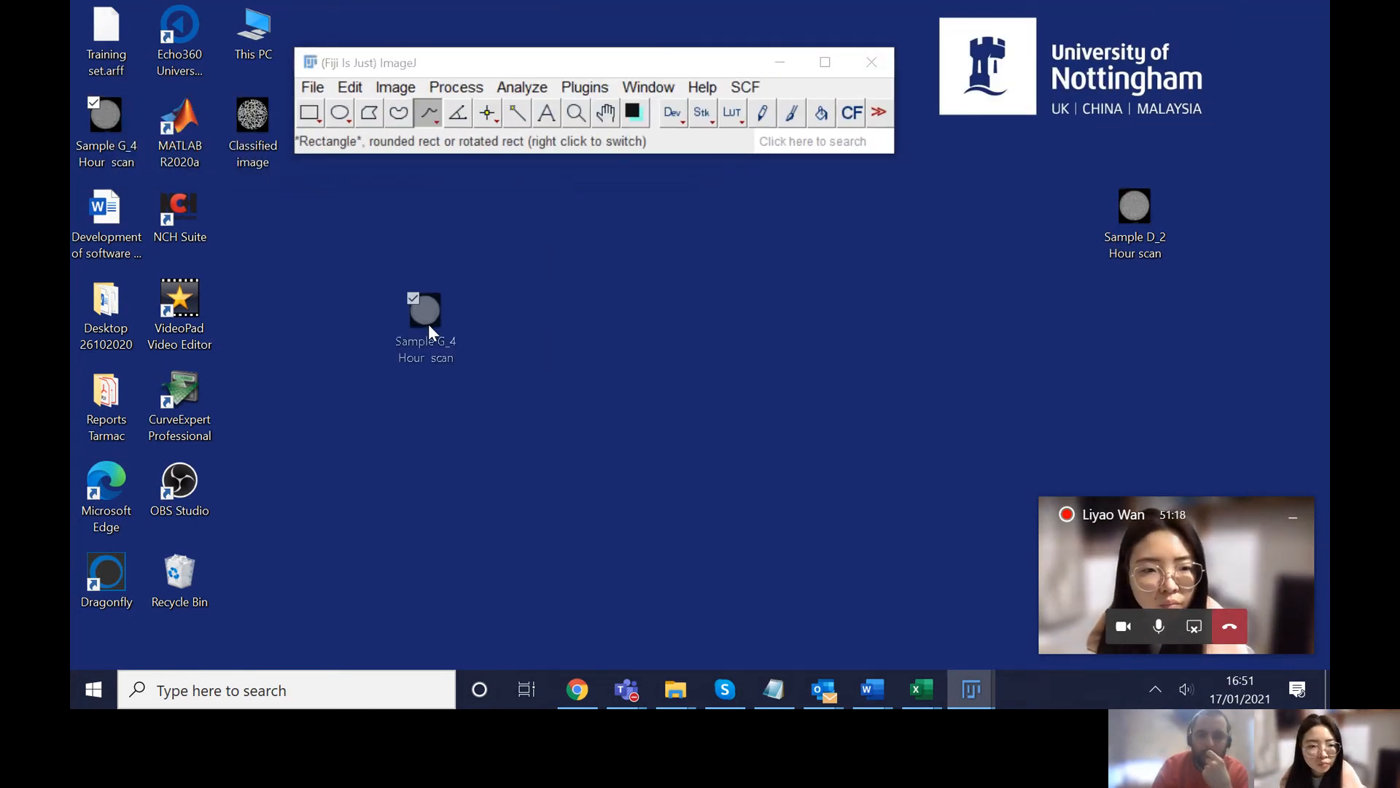
left_click_drag(428, 325, 495, 261)
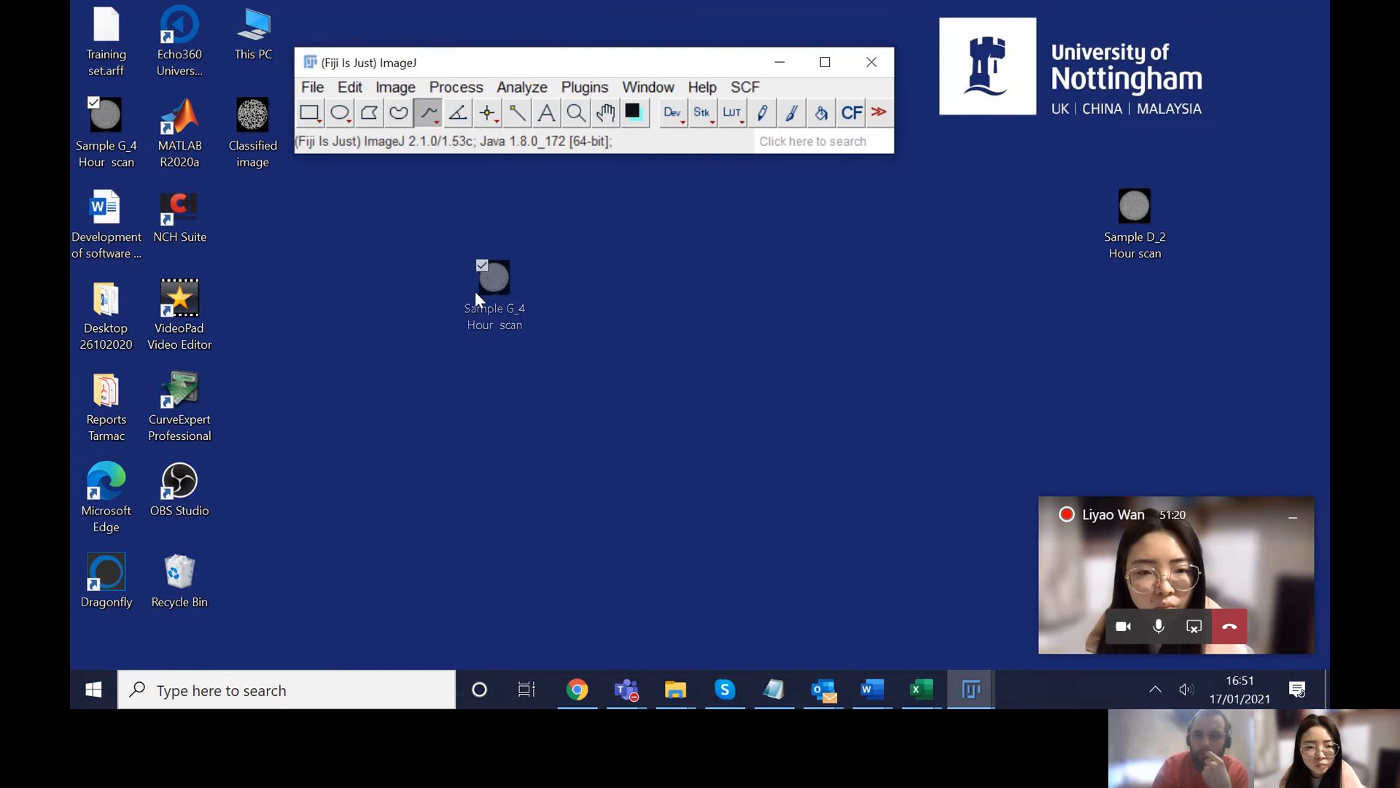
left_click_drag(94, 129, 102, 130)
left_click(429, 231)
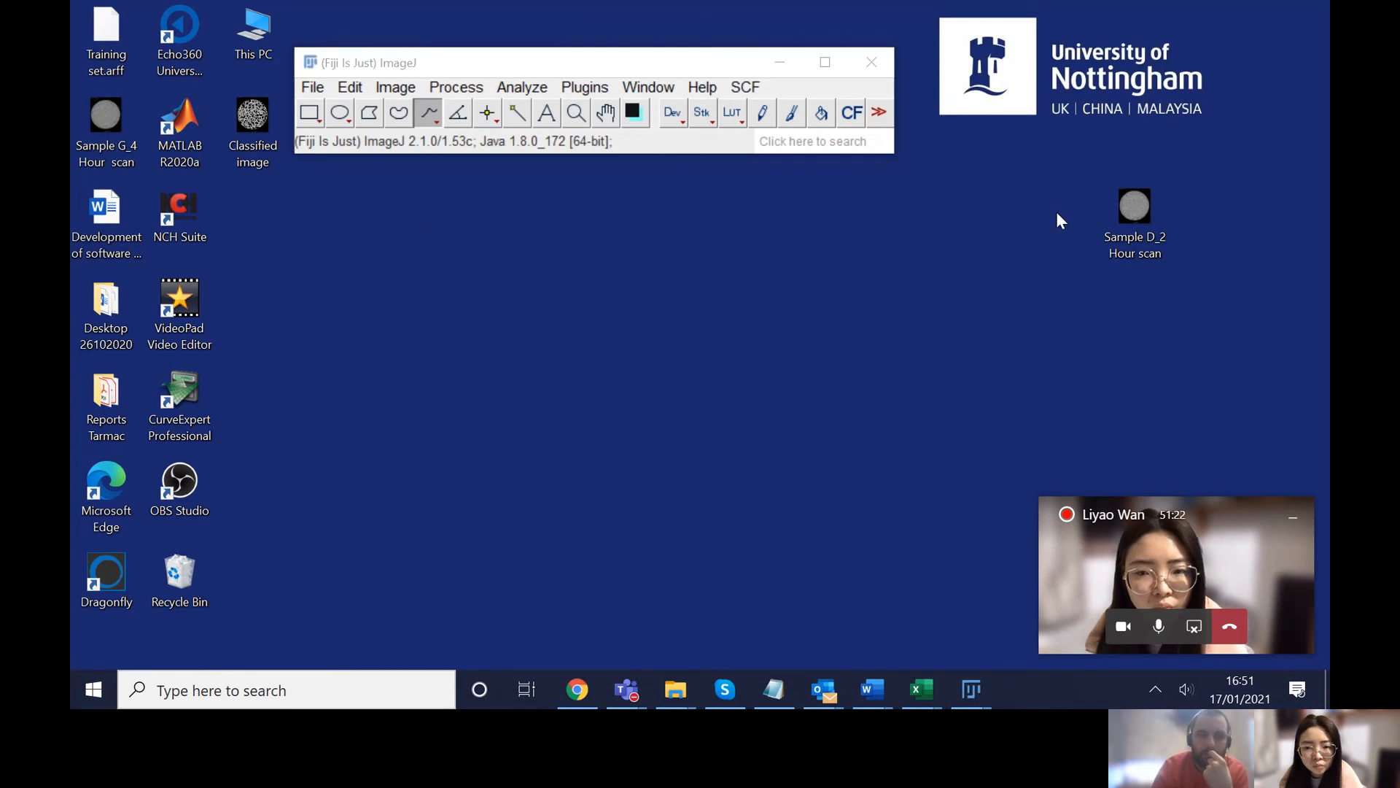
left_click(1123, 217)
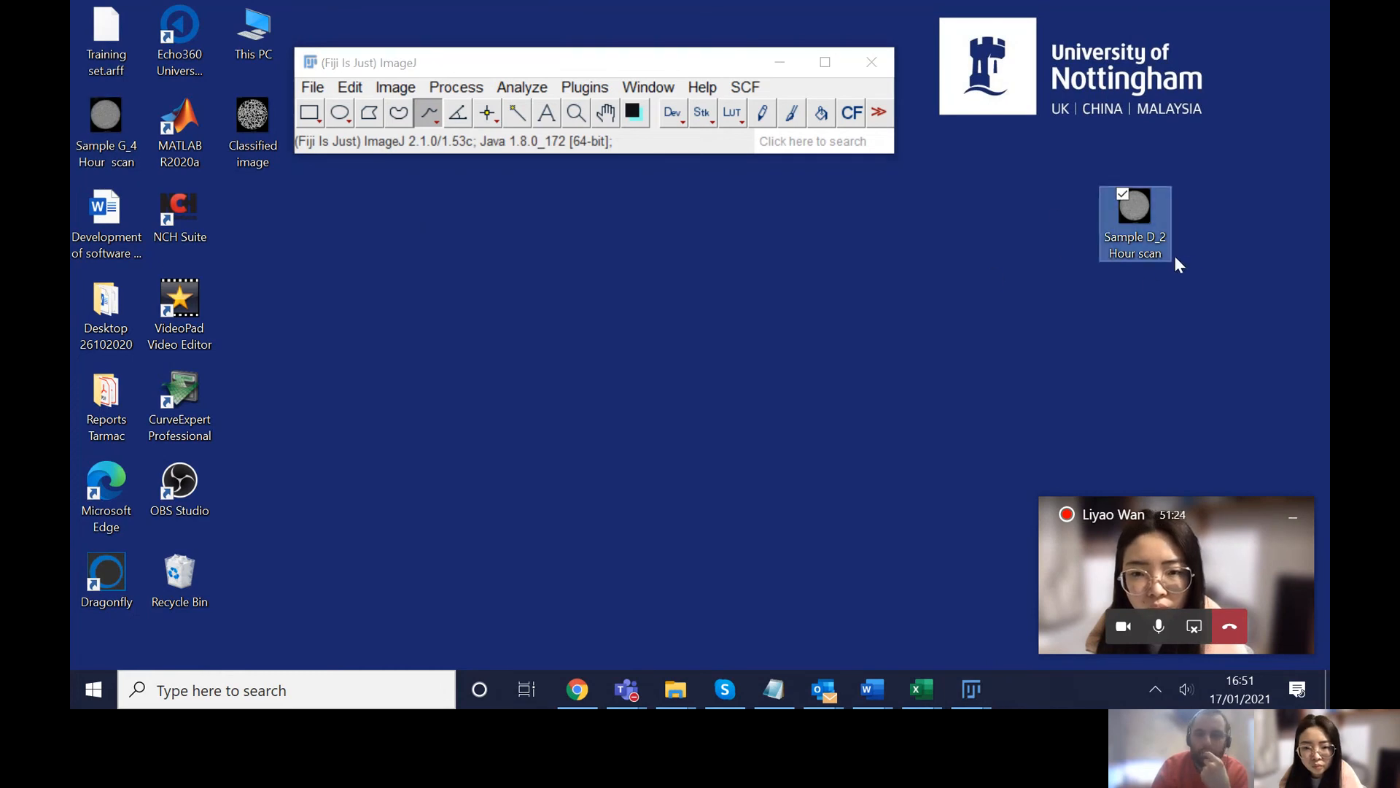
Step: Reopen the saved Classified image from the Desktop in ImageJ
left_click(239, 120)
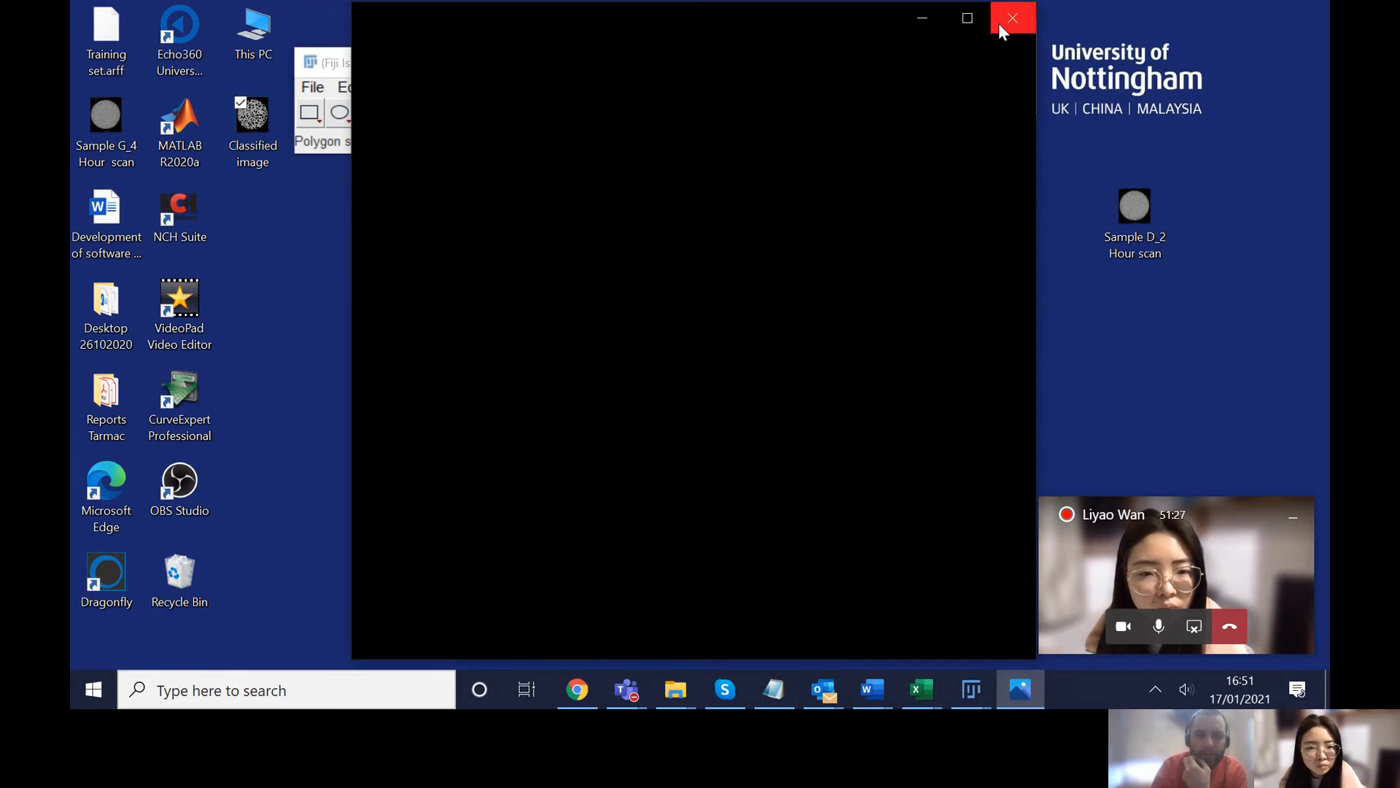
left_click(1011, 16)
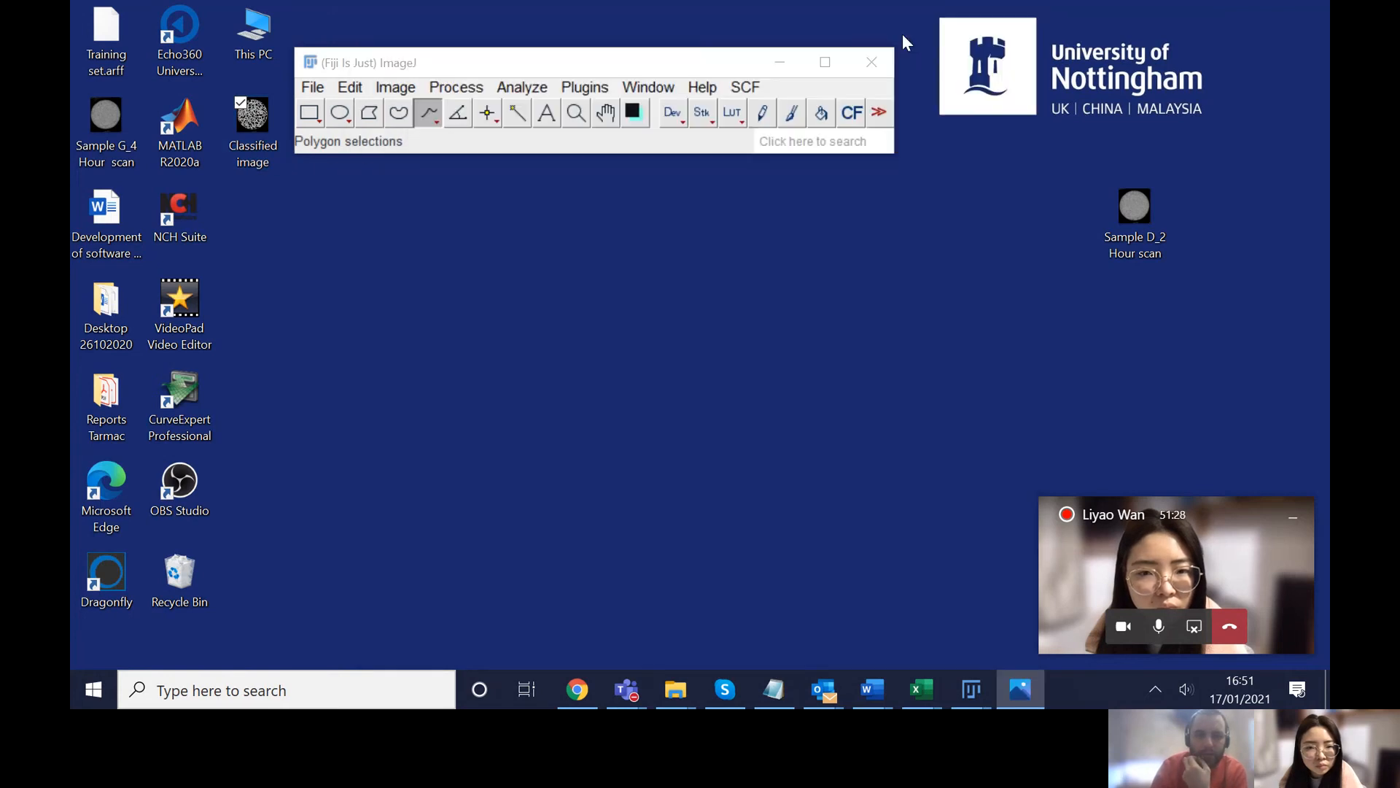
left_click_drag(252, 116, 408, 117)
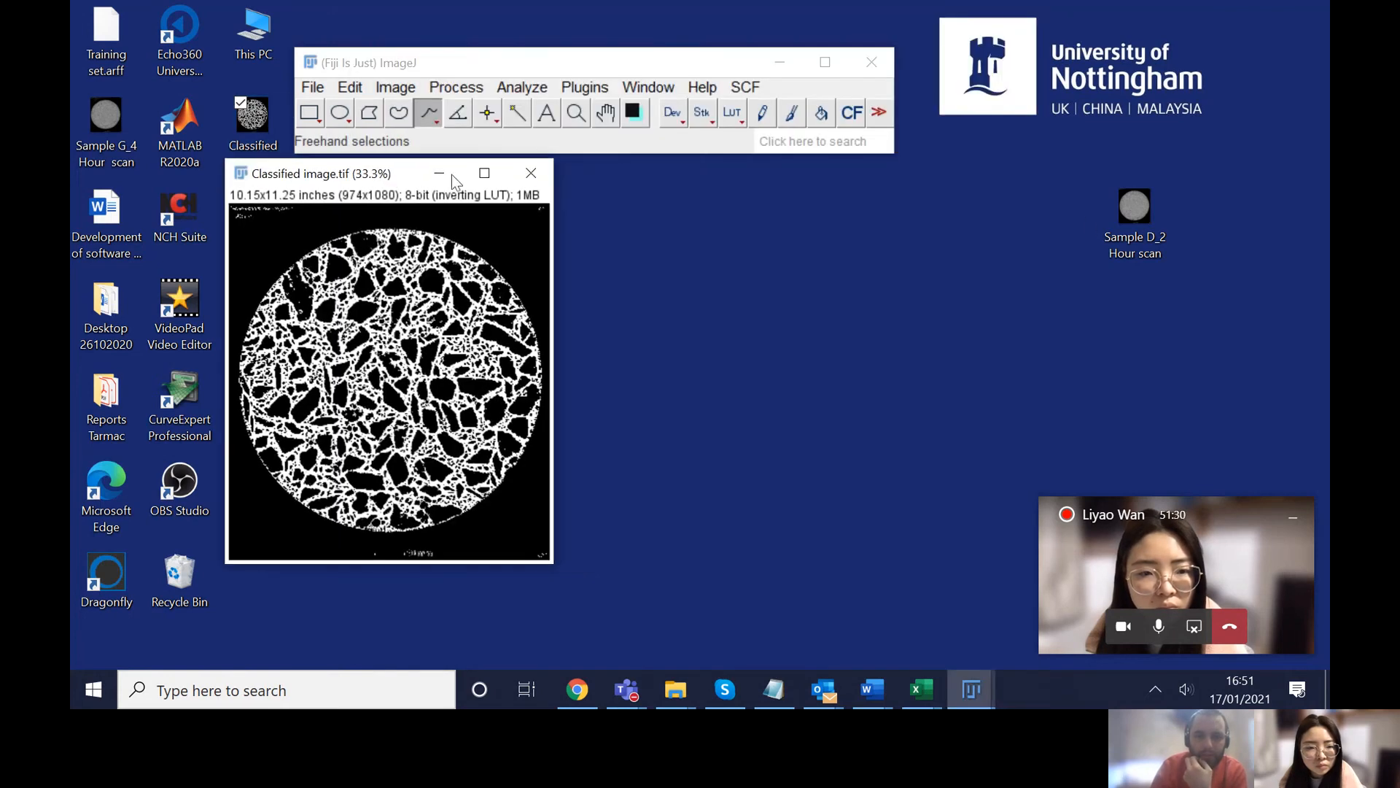
Step: Open the Sample D_2 Hour scan from the desktop in ImageJ and place it beside the classified image for comparison
left_click_drag(1134, 207, 832, 135)
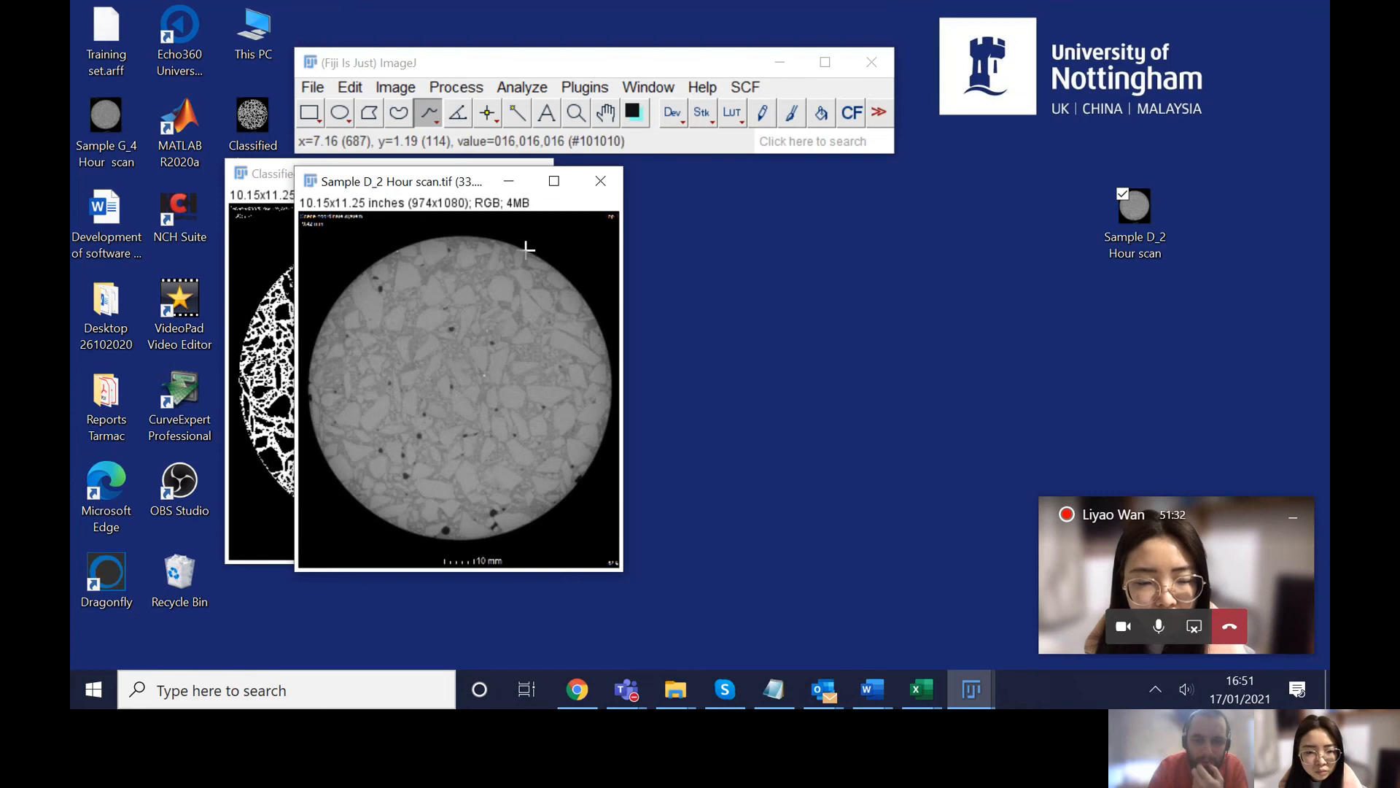
left_click_drag(445, 181, 722, 175)
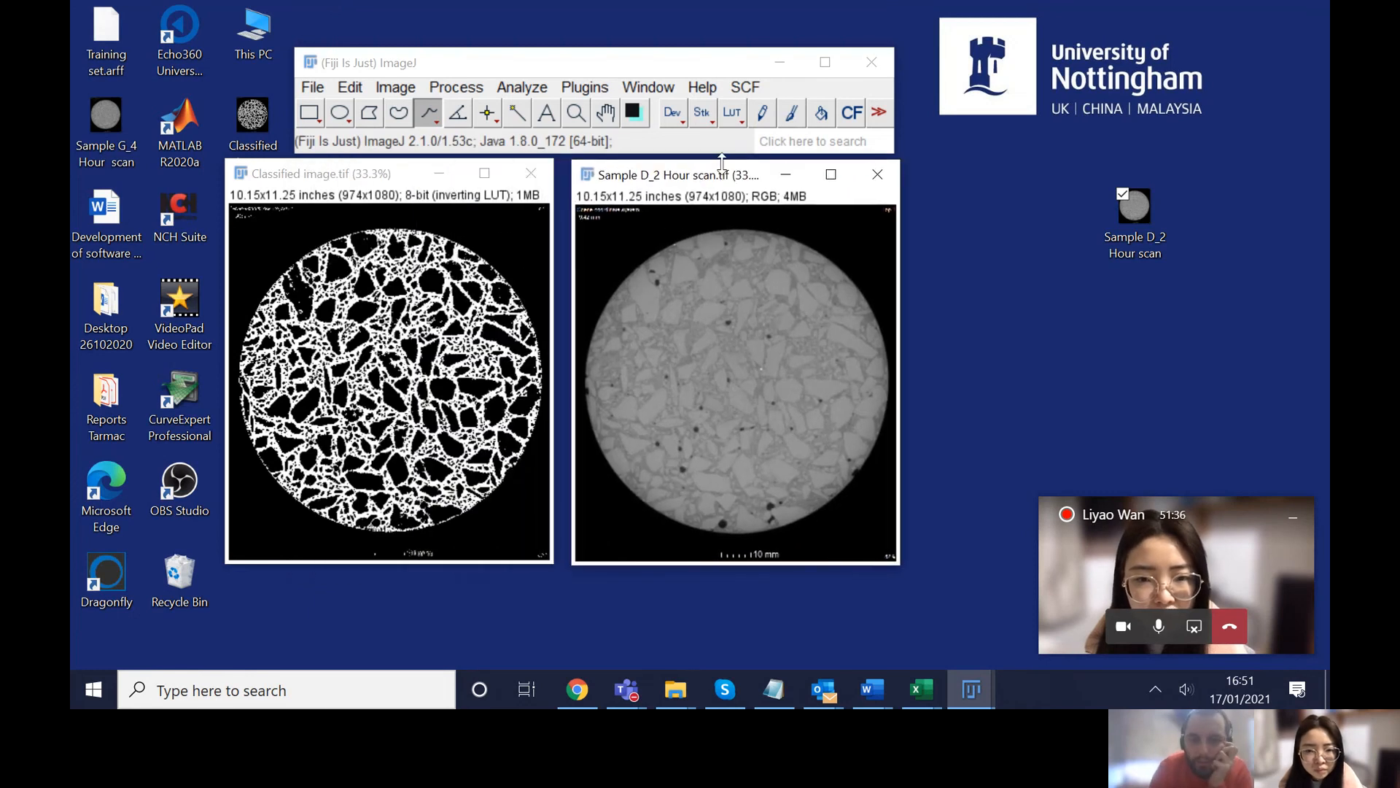
left_click(1151, 252)
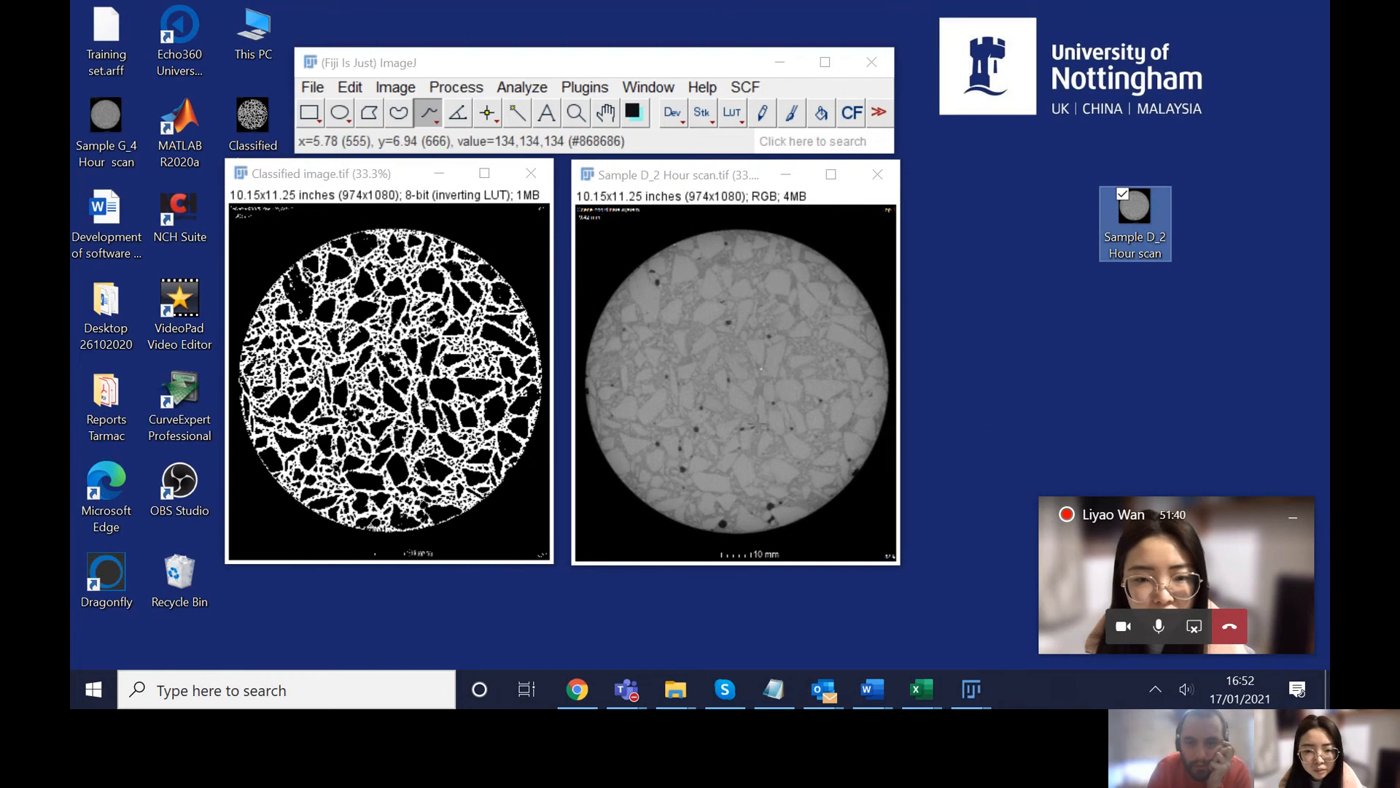
Step: Open the Sample G_4 Hour scan from the desktop in ImageJ and place it beside the Sample D_2 Hour scan
left_click_drag(106, 118, 514, 95)
left_click_drag(455, 166, 455, 170)
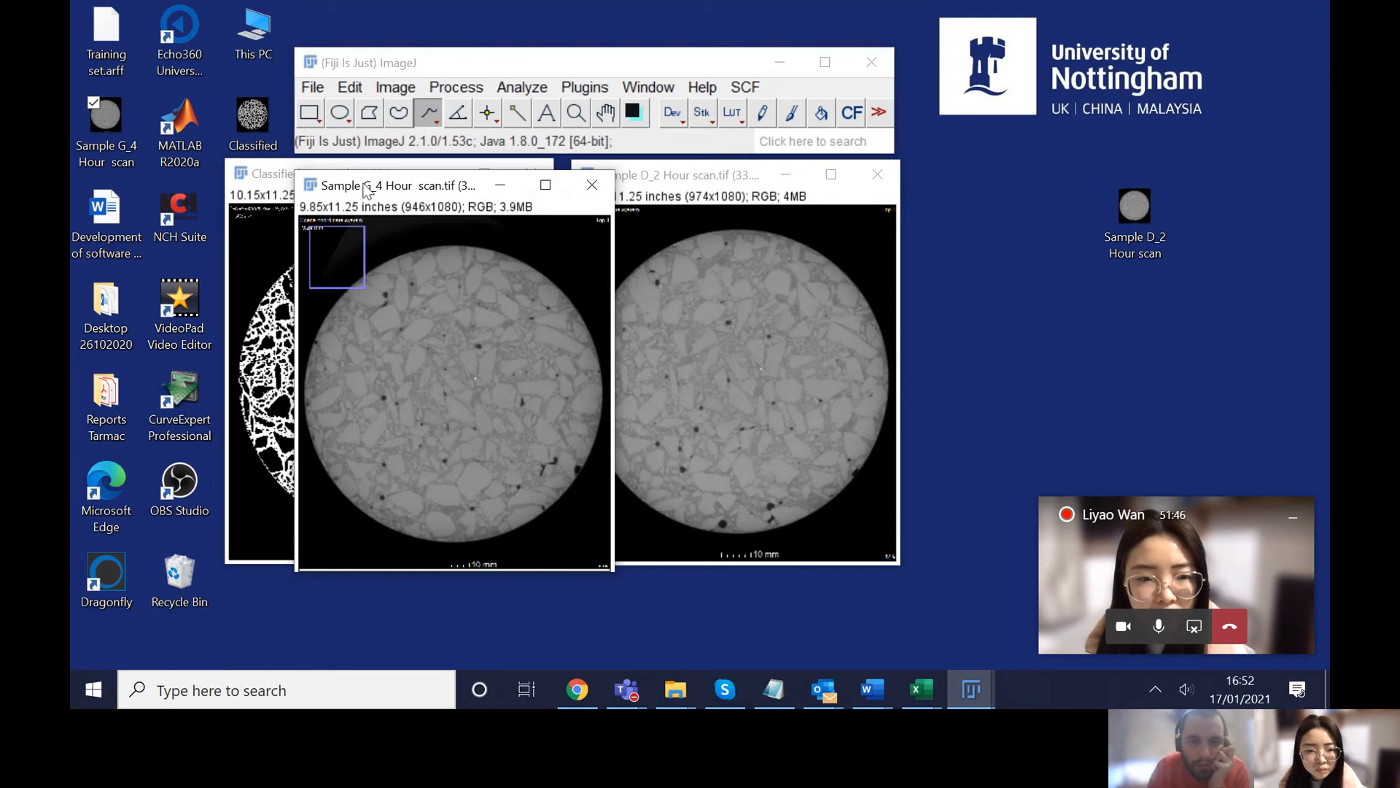
left_click_drag(371, 187, 965, 188)
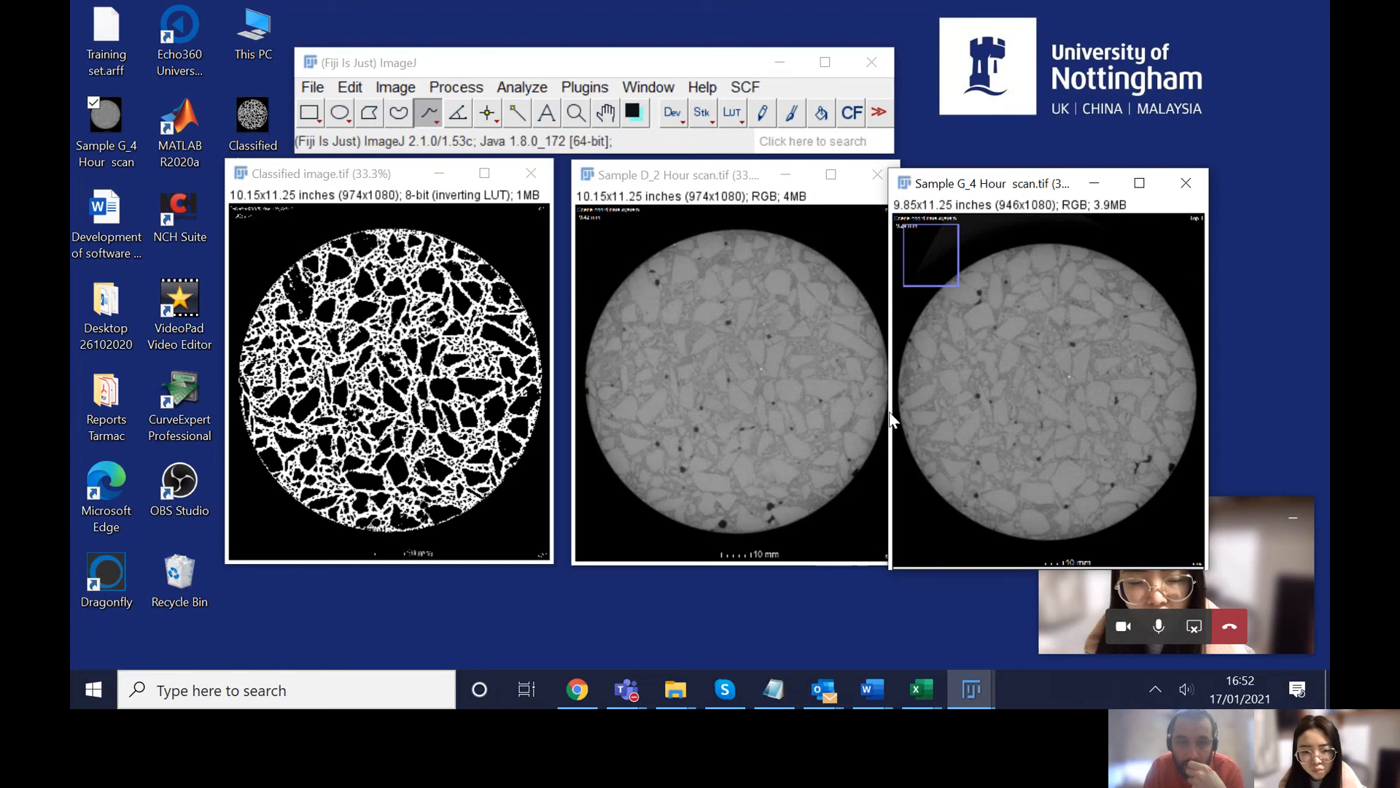
Step: Close the Sample D_2 Hour scan and move the Sample G_4 Hour scan over the classified image
left_click(853, 175)
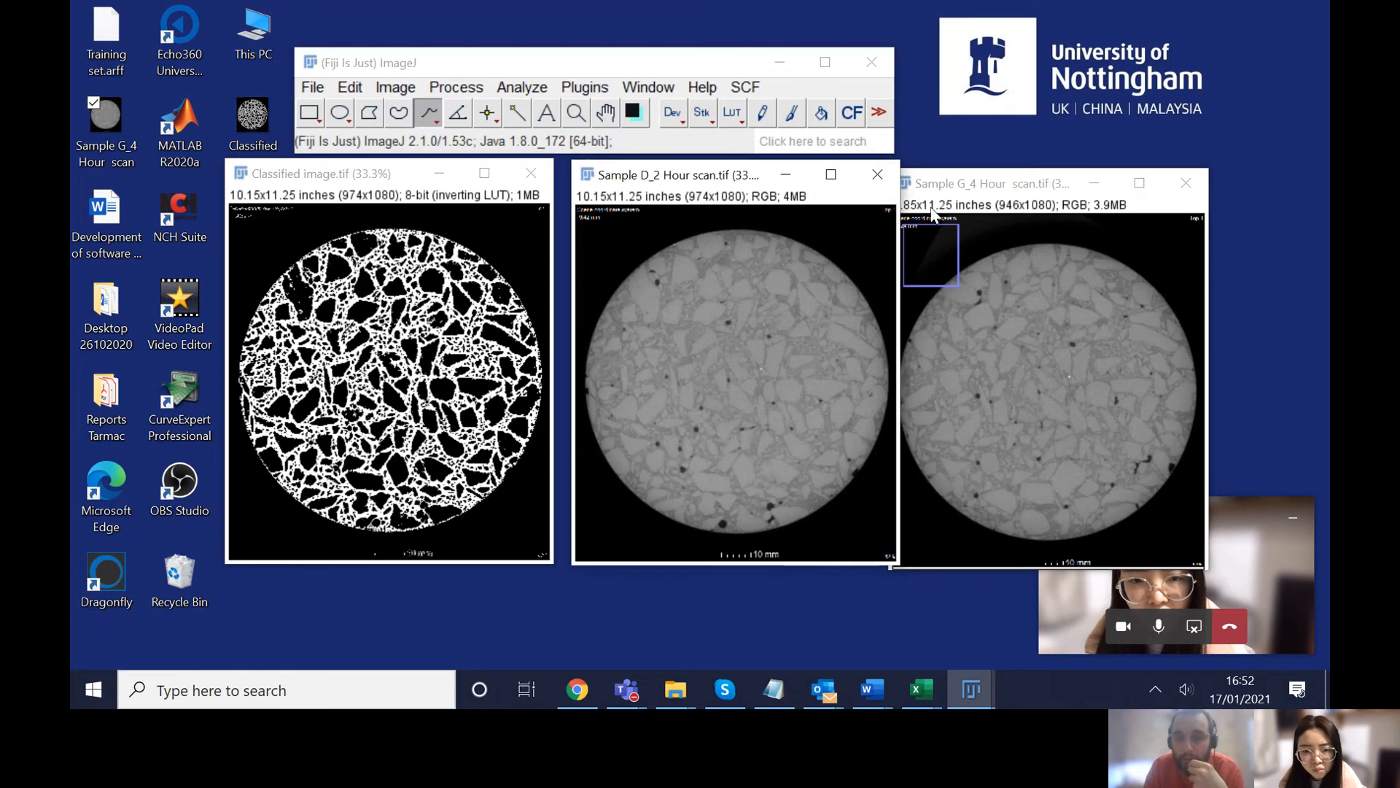
left_click(996, 193)
left_click(875, 175)
left_click_drag(1008, 190, 357, 200)
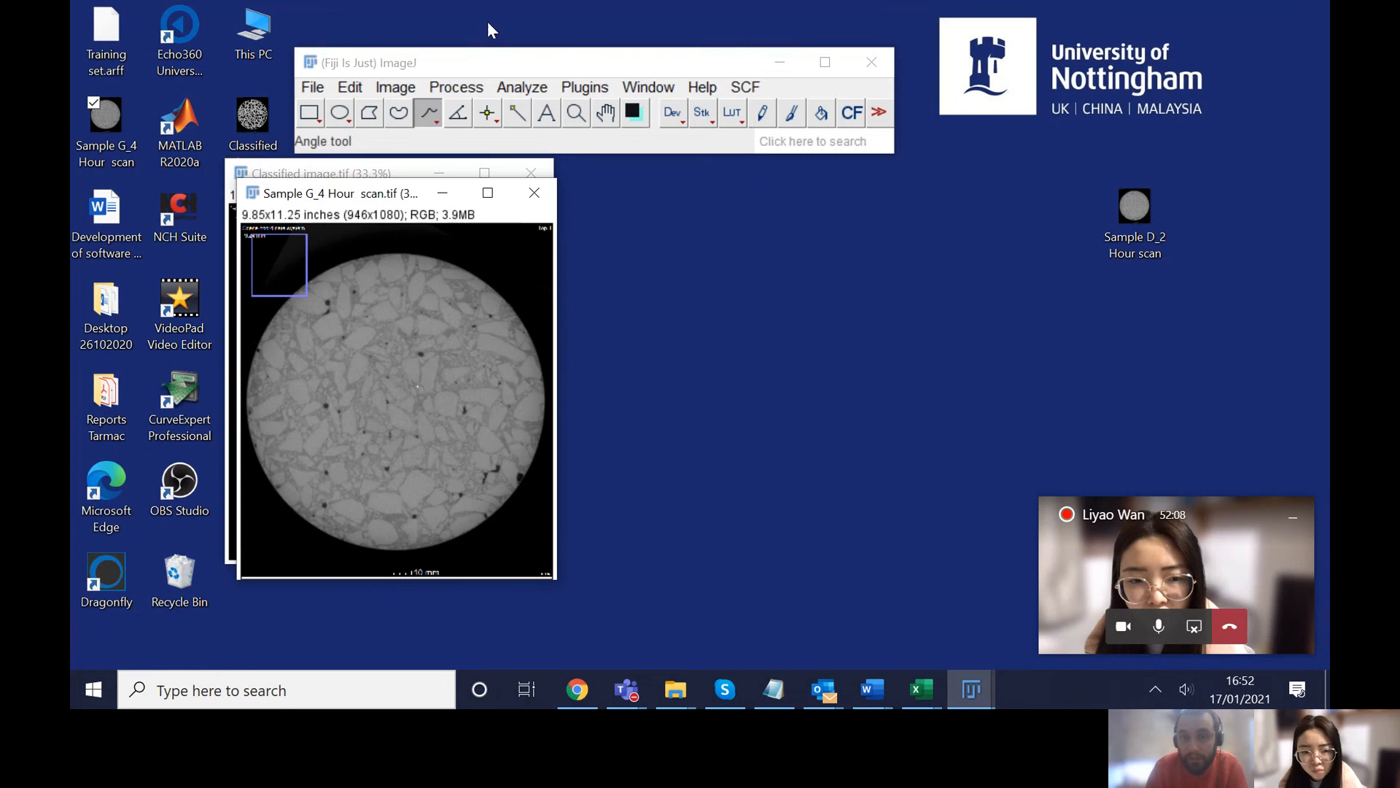
Step: Start Trainable Weka Segmentation on the Sample G_4 Hour scan, move its window aside and close the classified image
left_click_drag(563, 72, 671, 73)
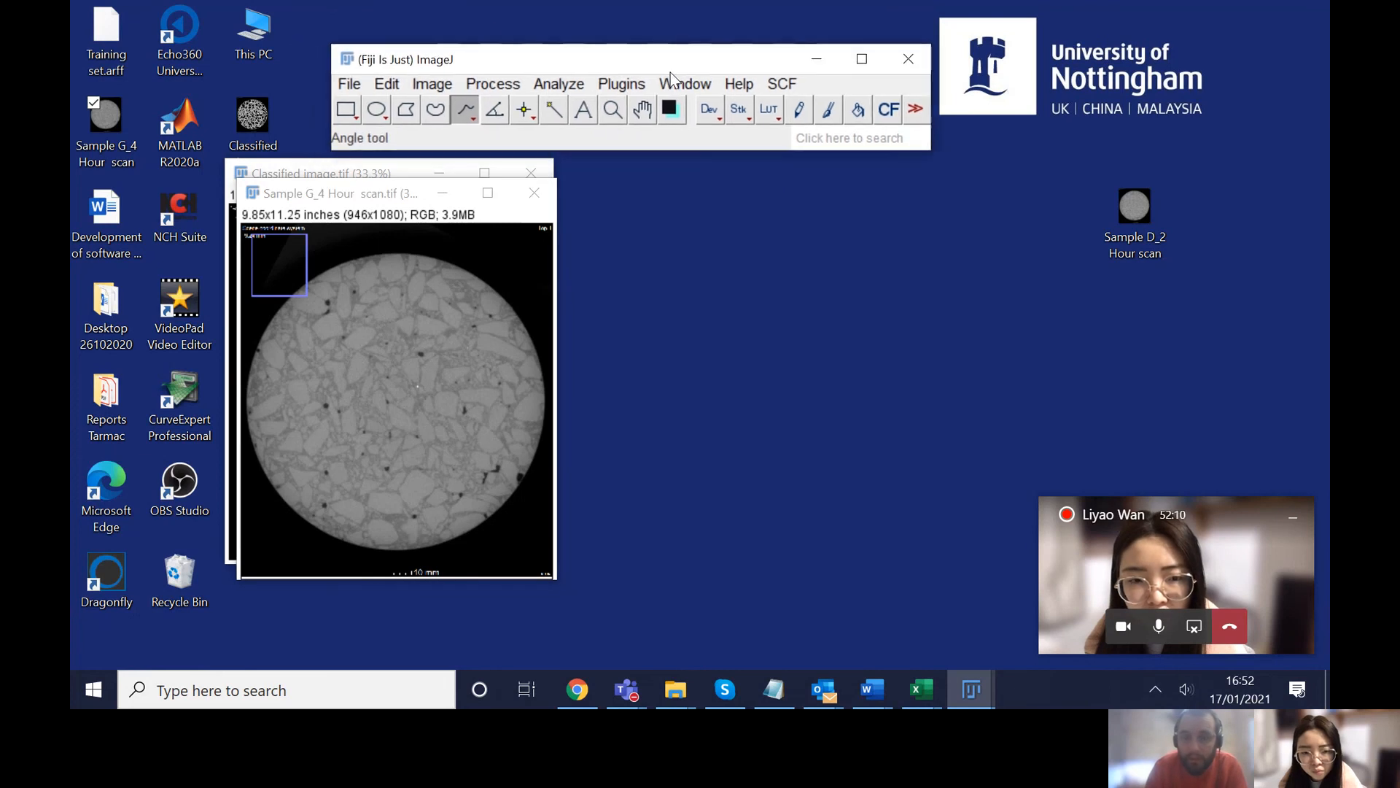
left_click(686, 84)
left_click(621, 84)
mouse_move(621, 106)
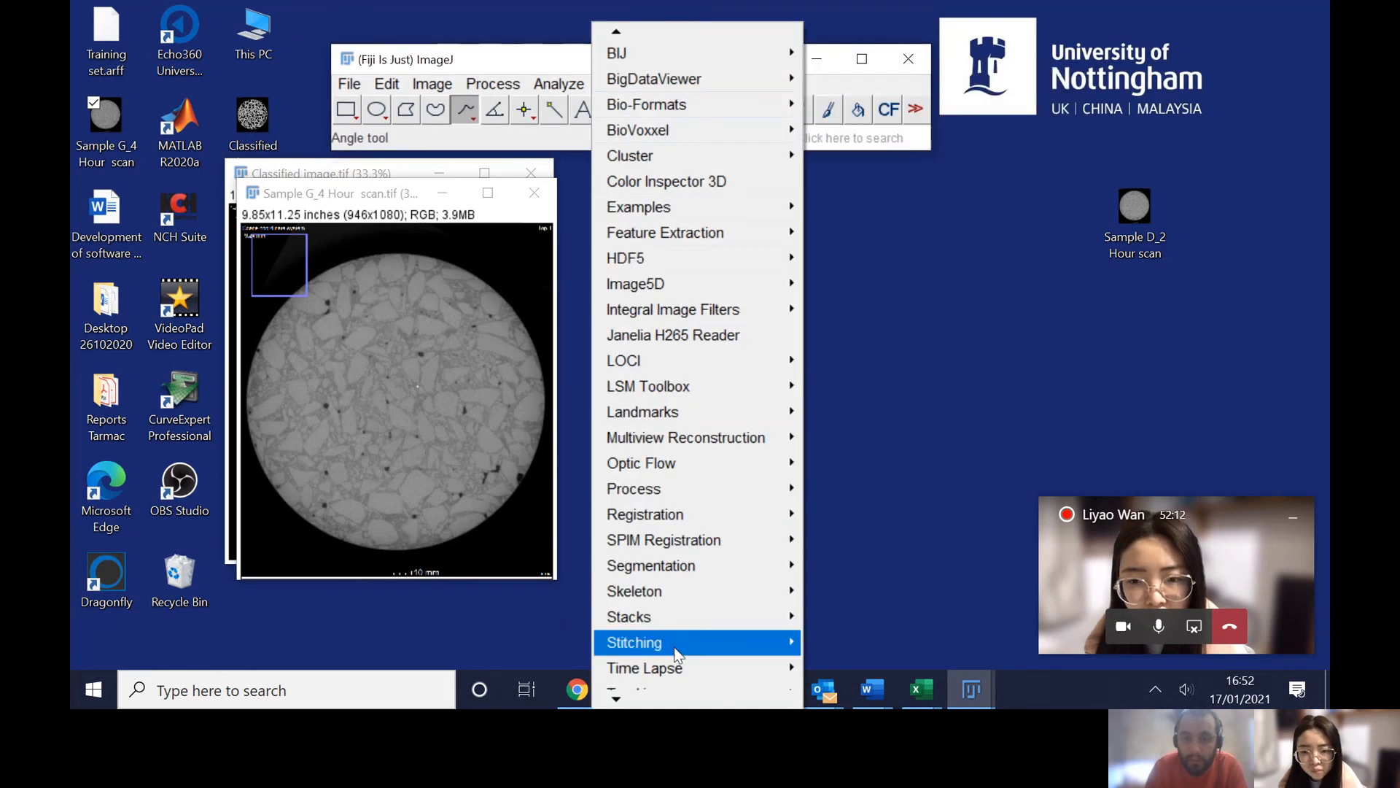
mouse_move(653, 594)
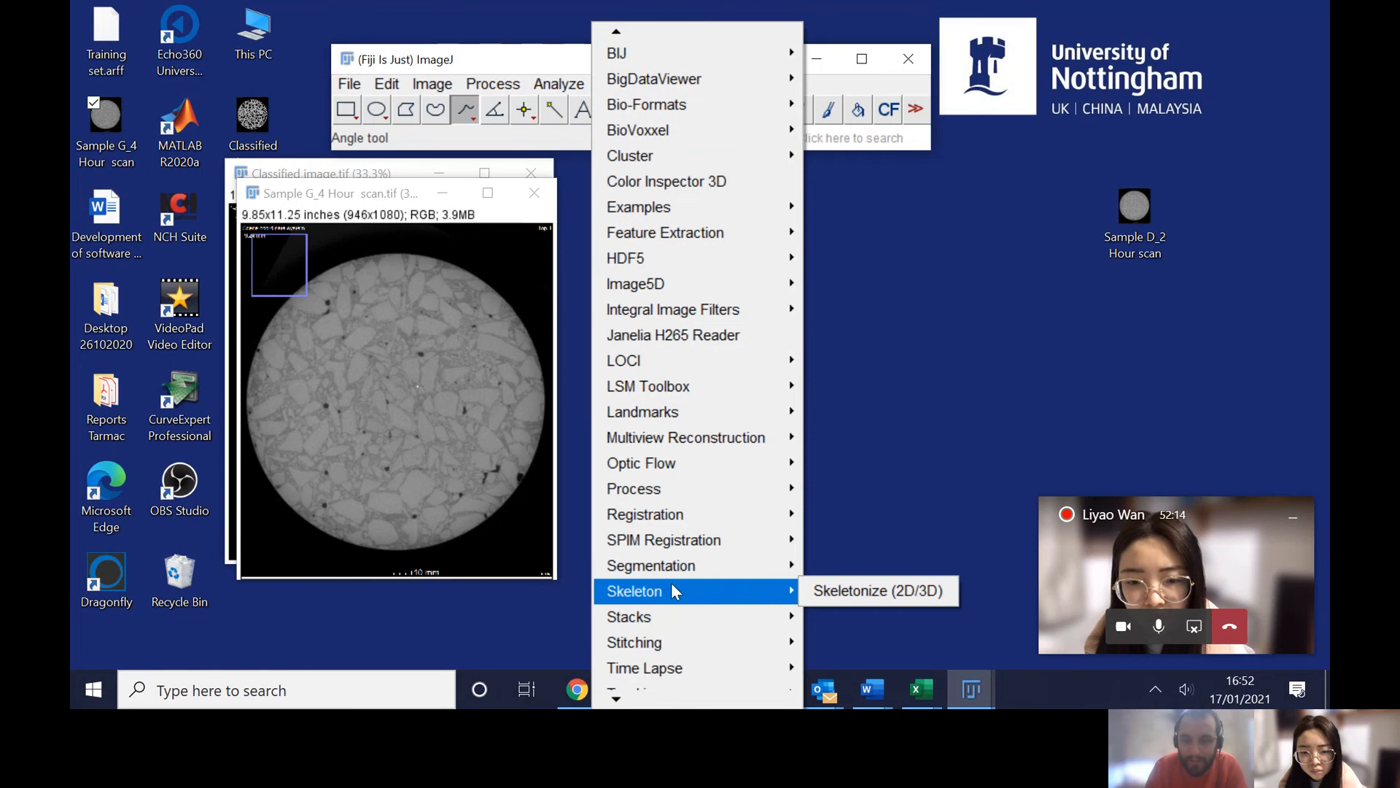
mouse_move(673, 572)
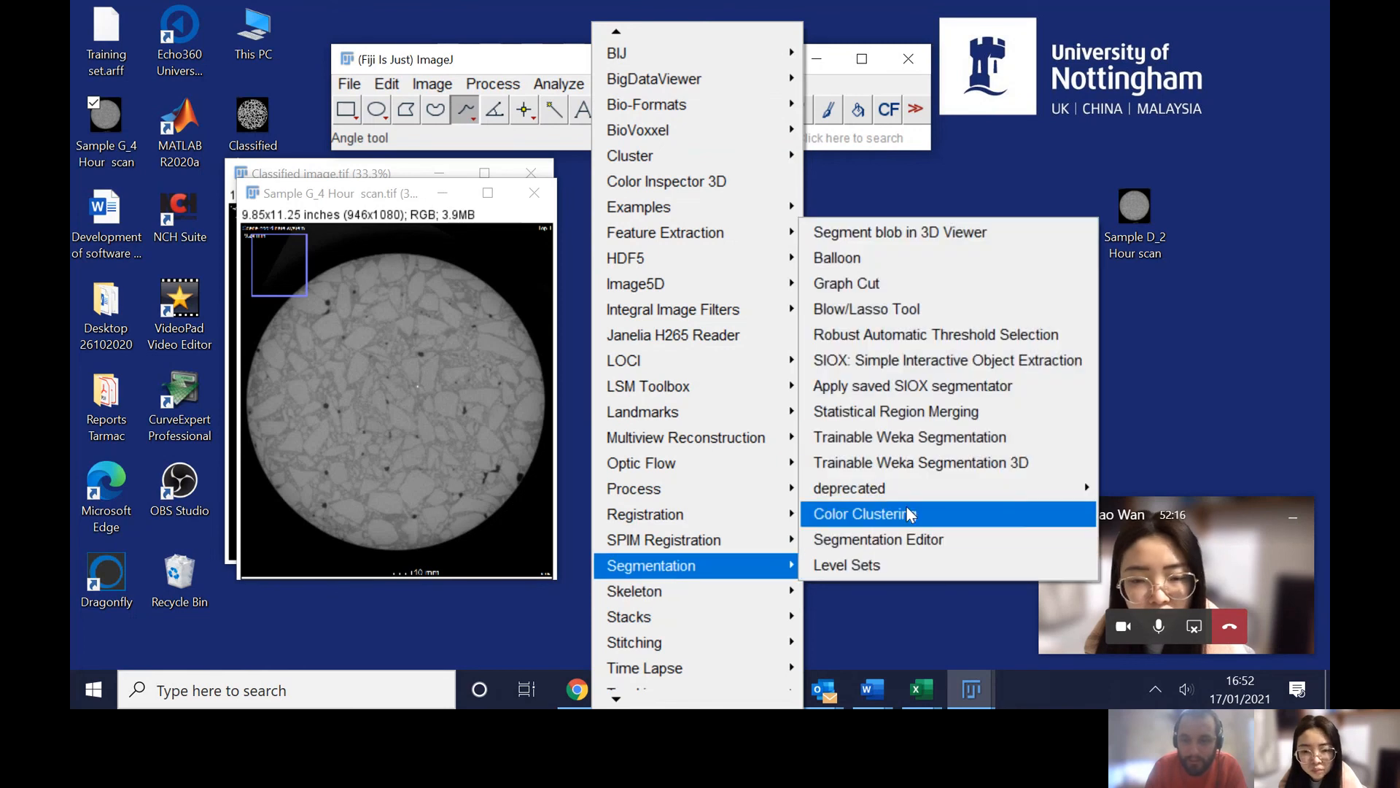
left_click(930, 436)
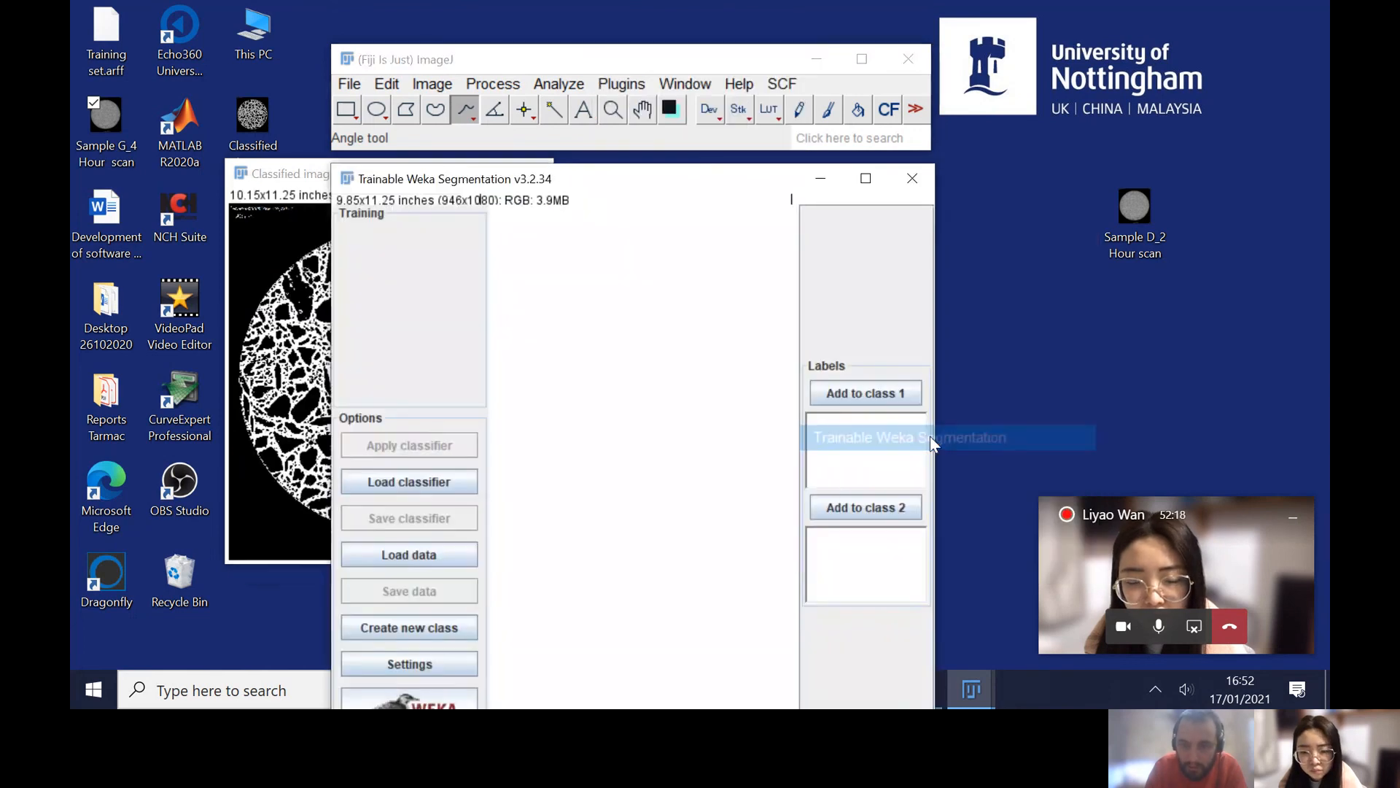
left_click_drag(568, 177, 781, 73)
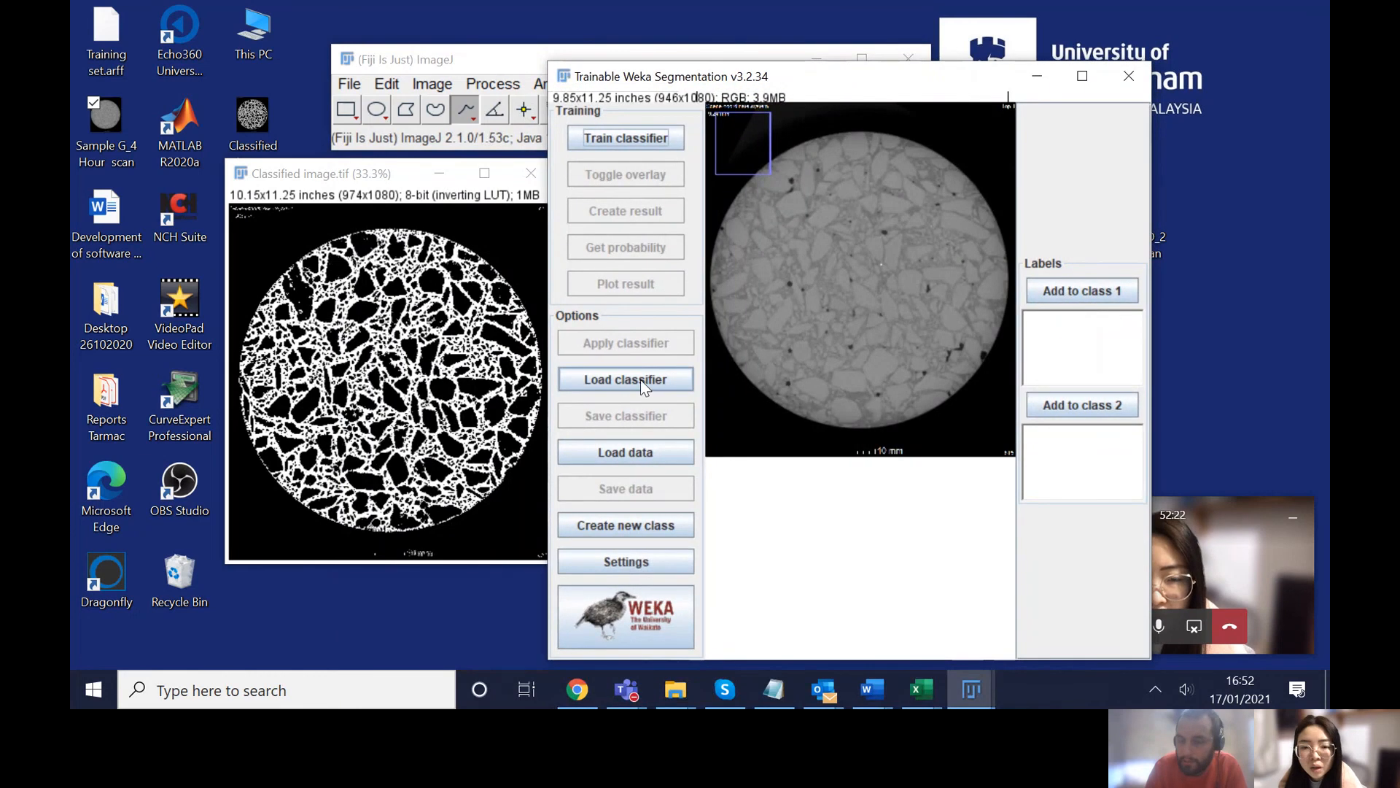
left_click(521, 175)
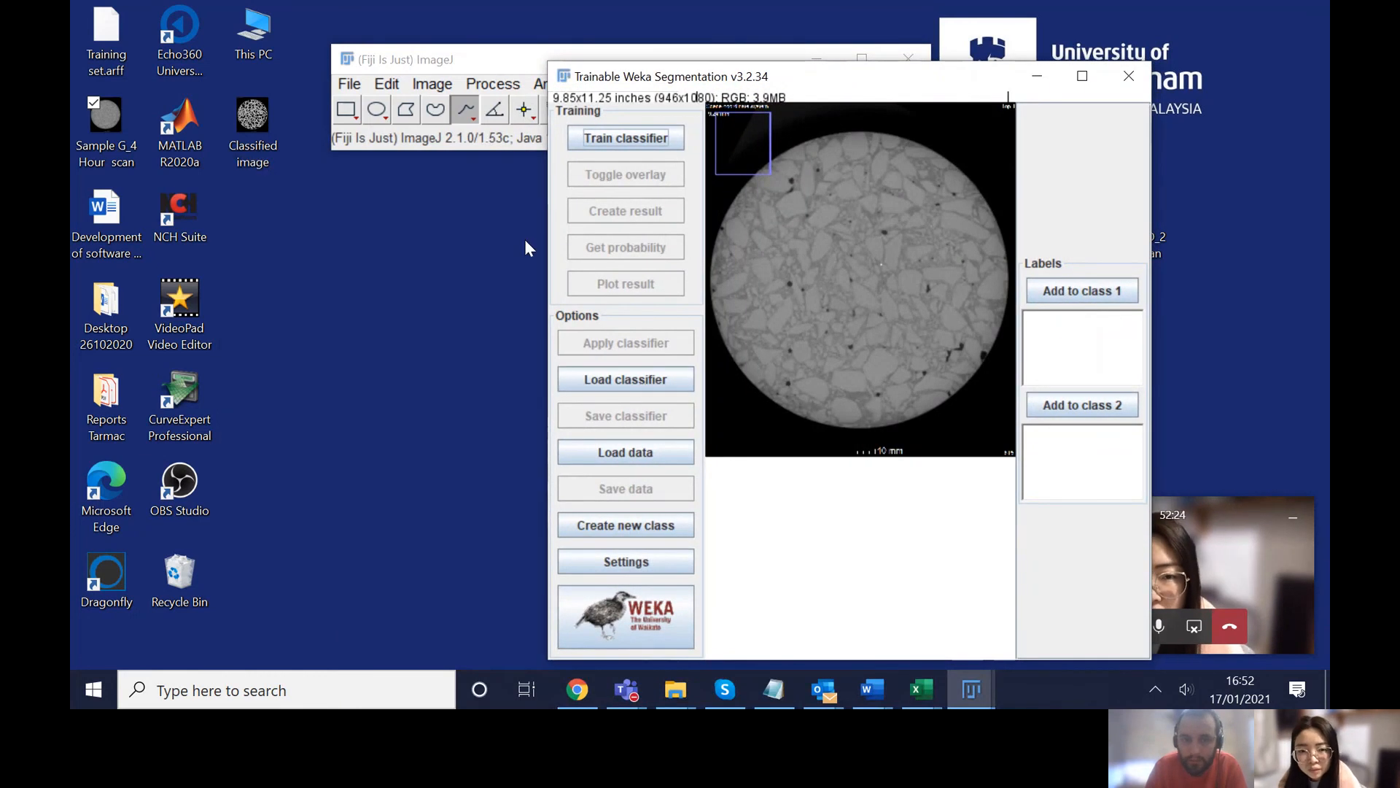
Step: Try to load Training set.arff from the Desktop as a classifier and close the console
left_click(636, 383)
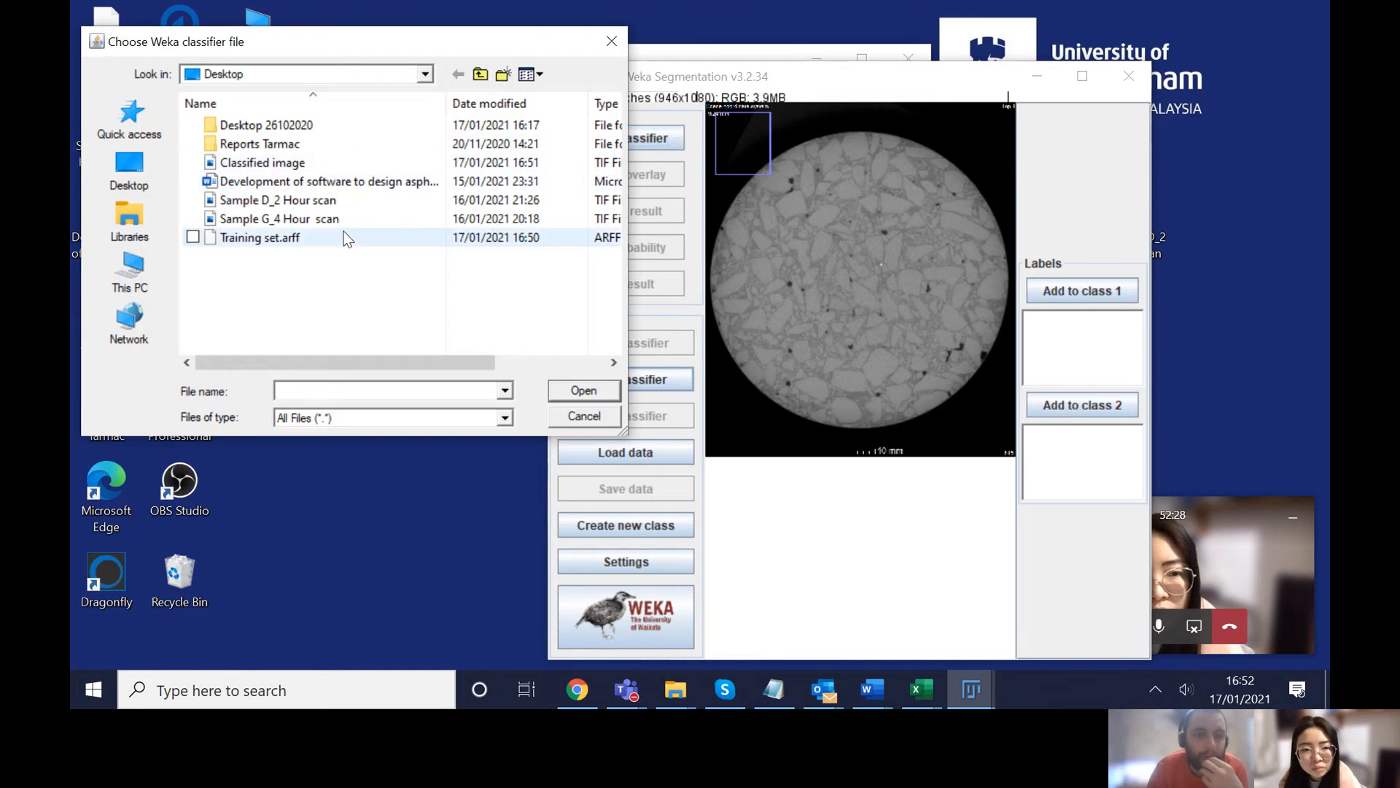
double_click(341, 237)
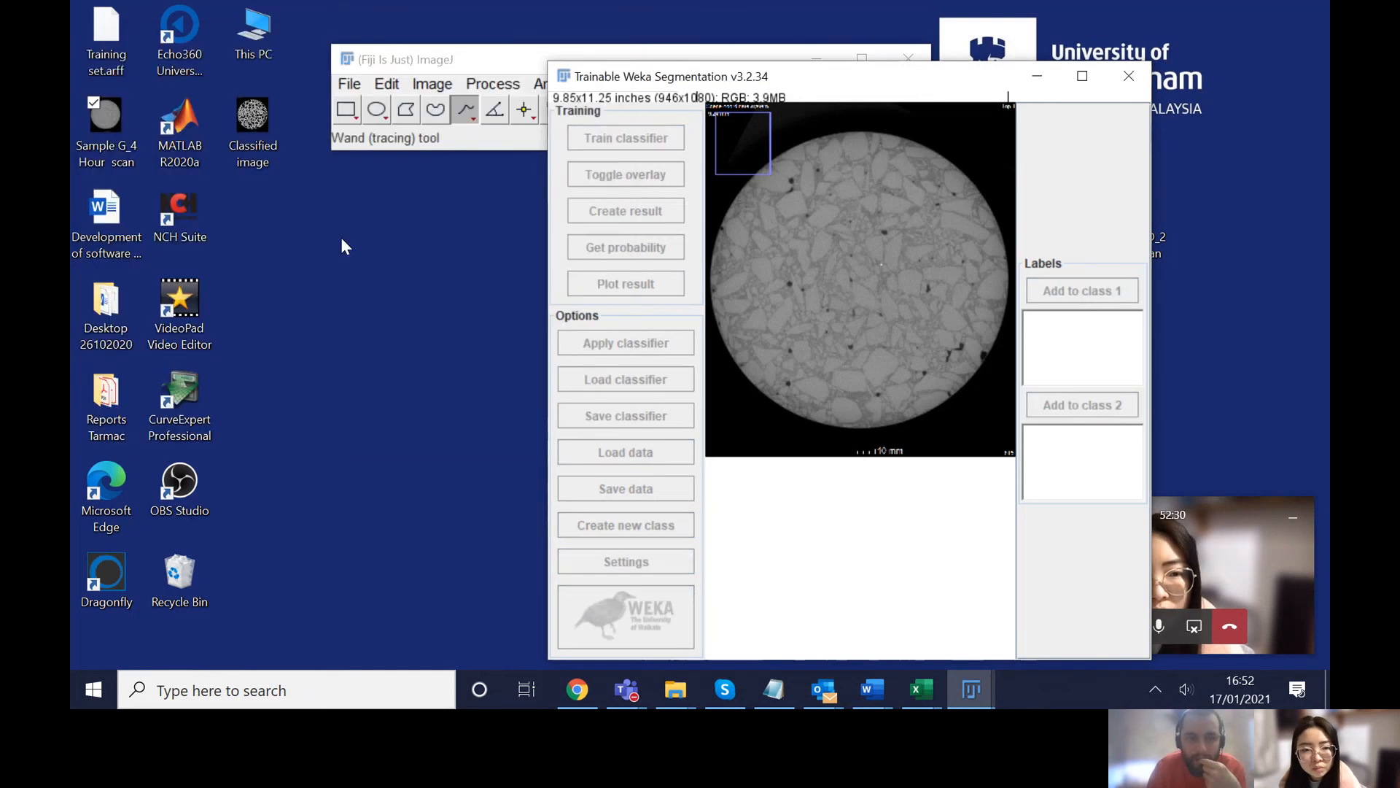
left_click(700, 241)
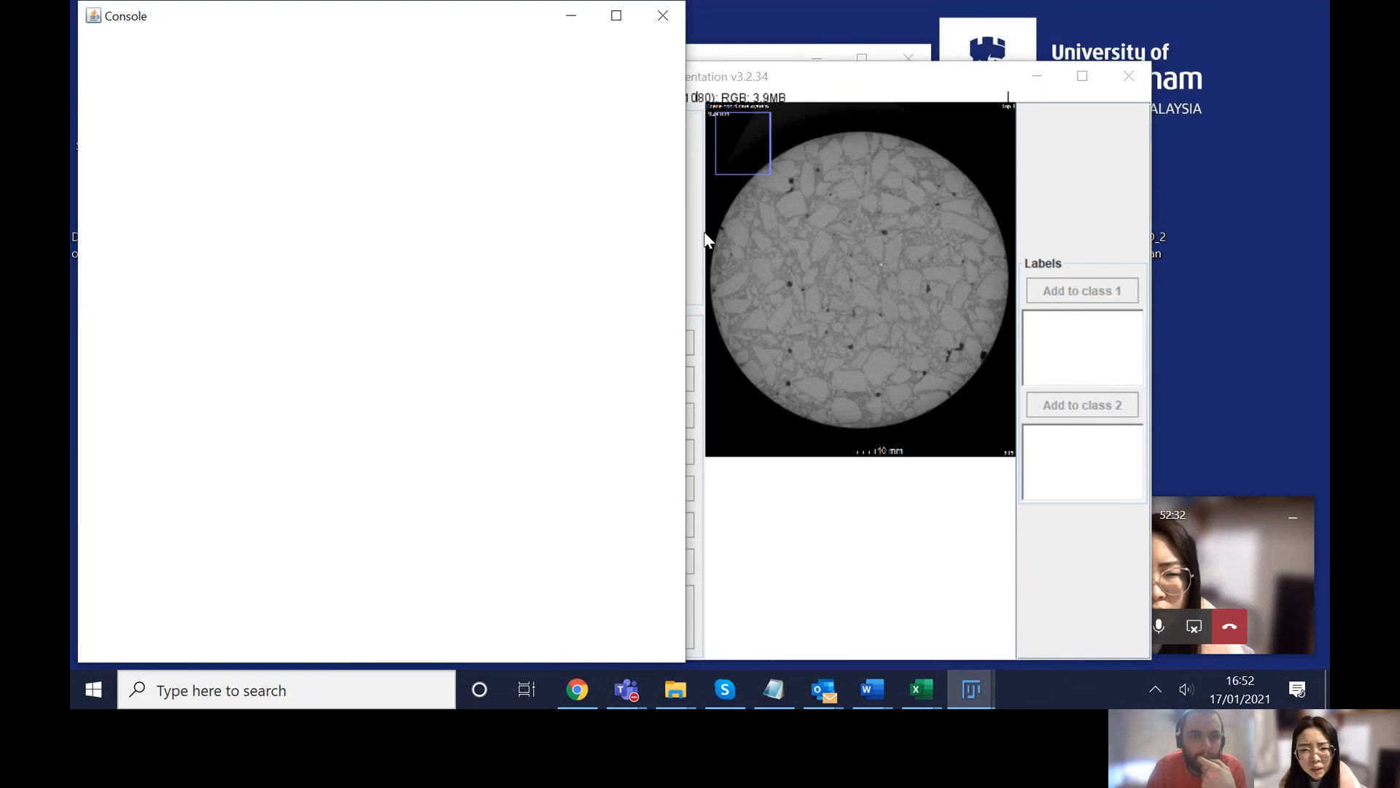
key("Return")
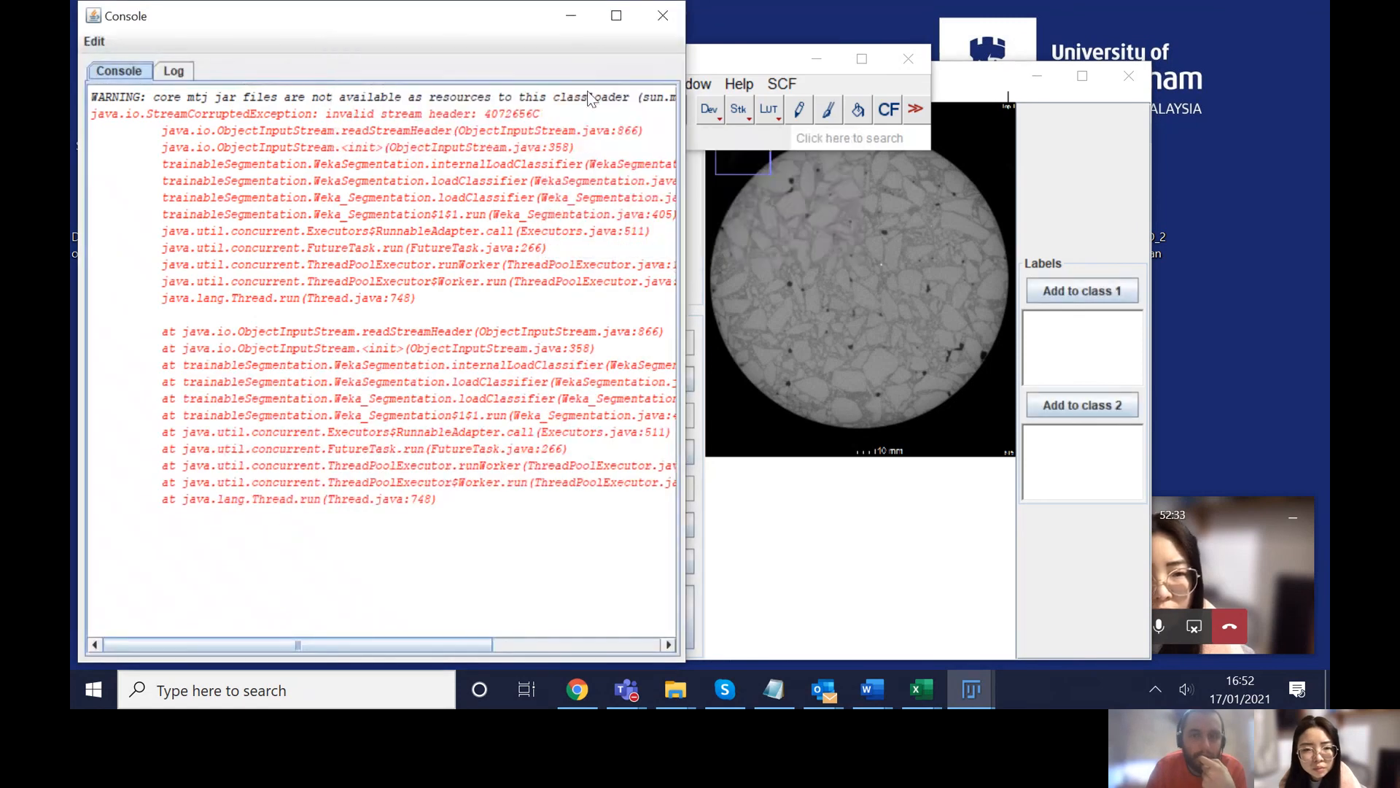
left_click(662, 16)
left_click_drag(654, 45, 596, 50)
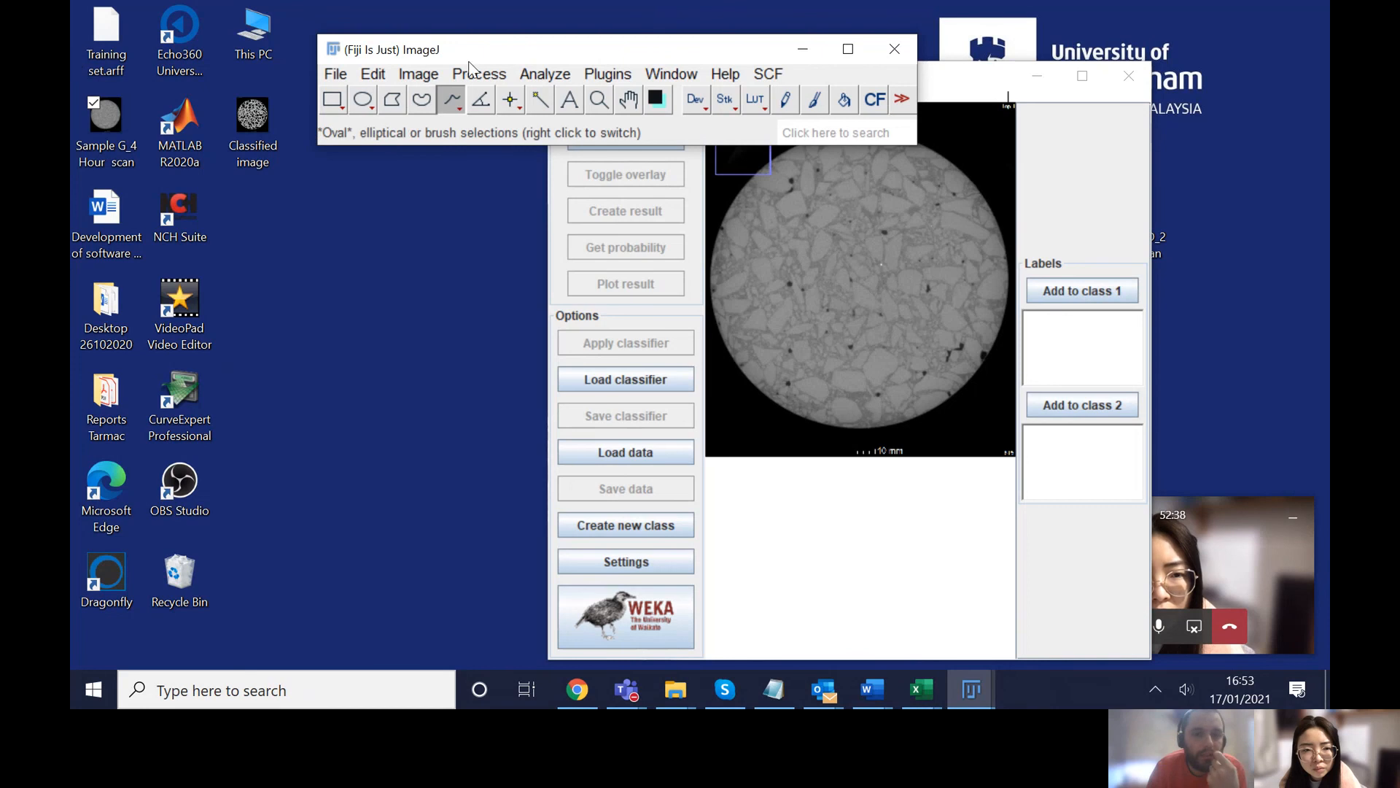
left_click(603, 82)
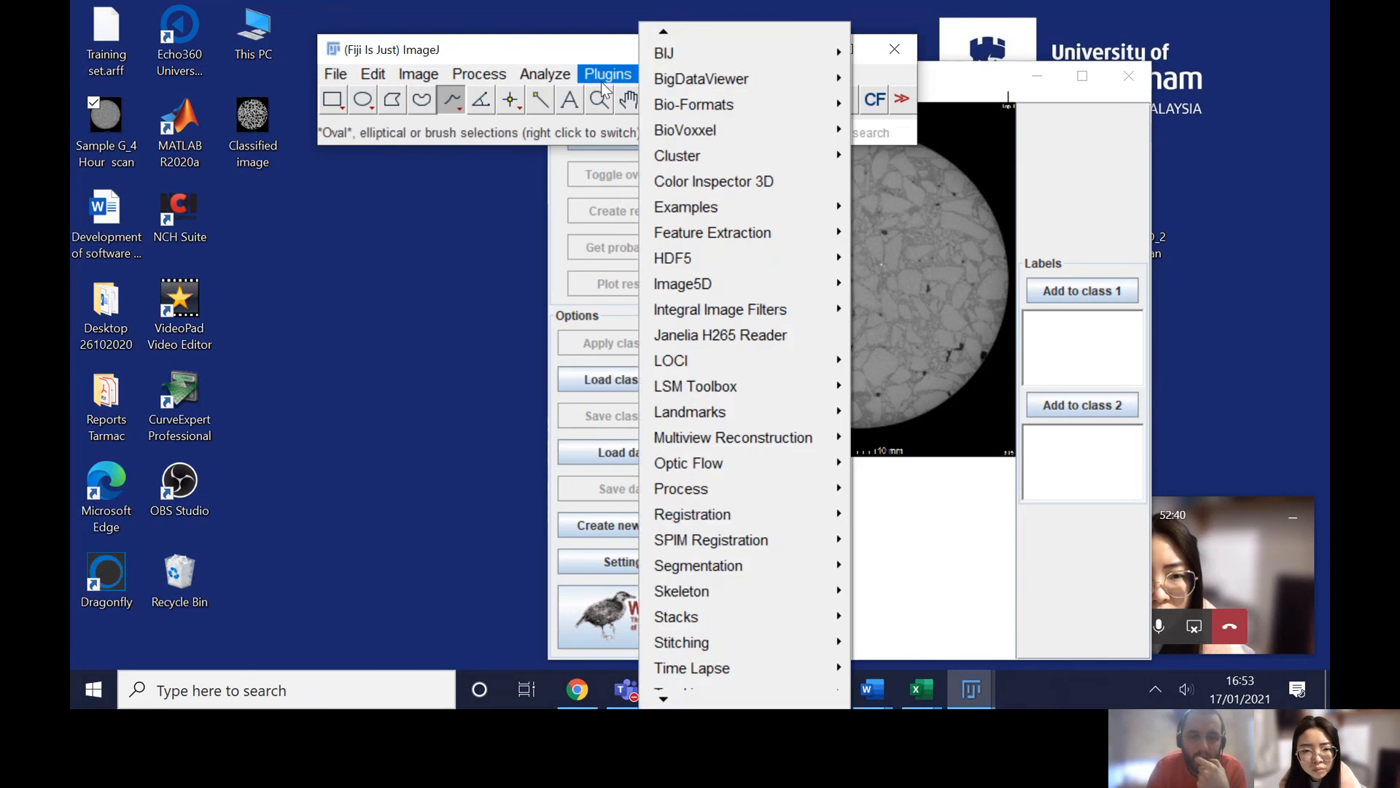
left_click(564, 389)
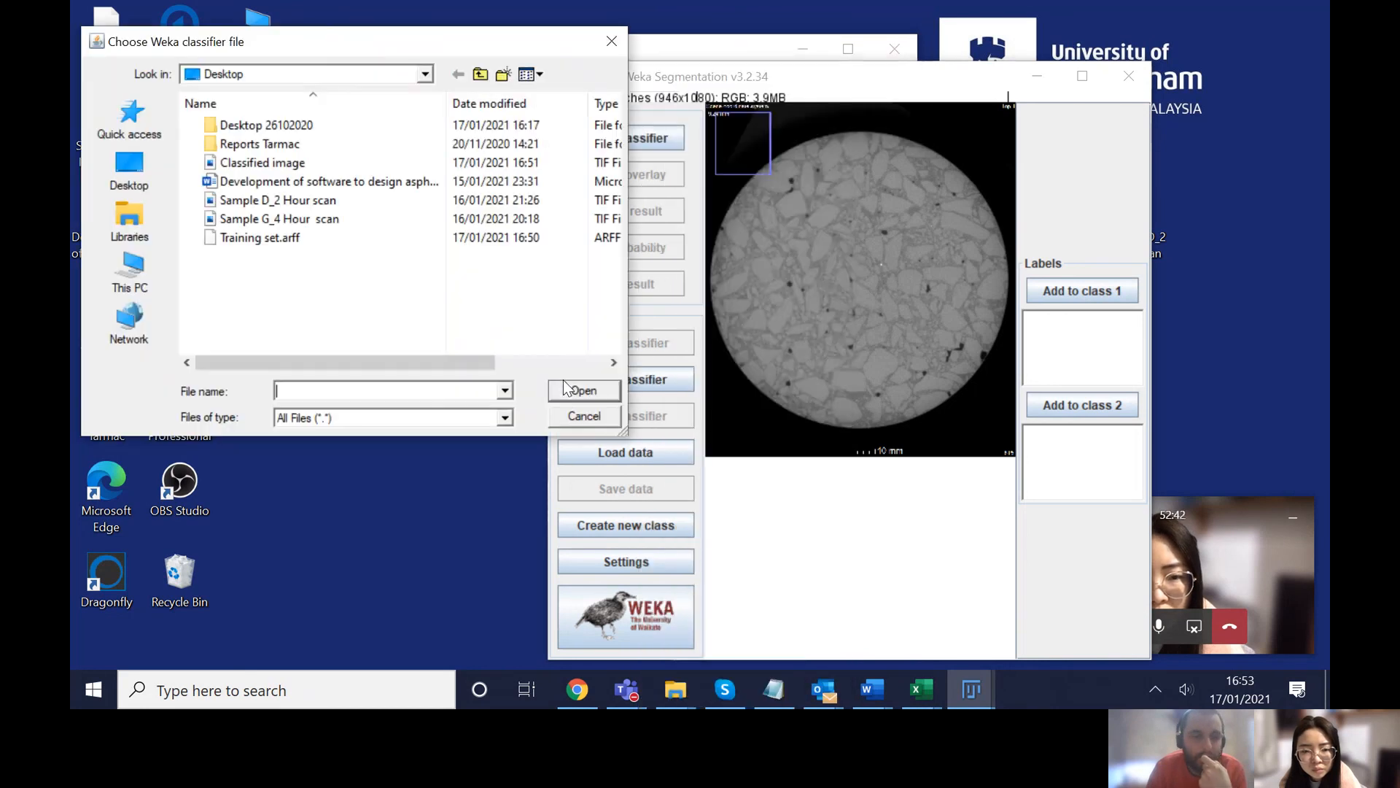
left_click(584, 416)
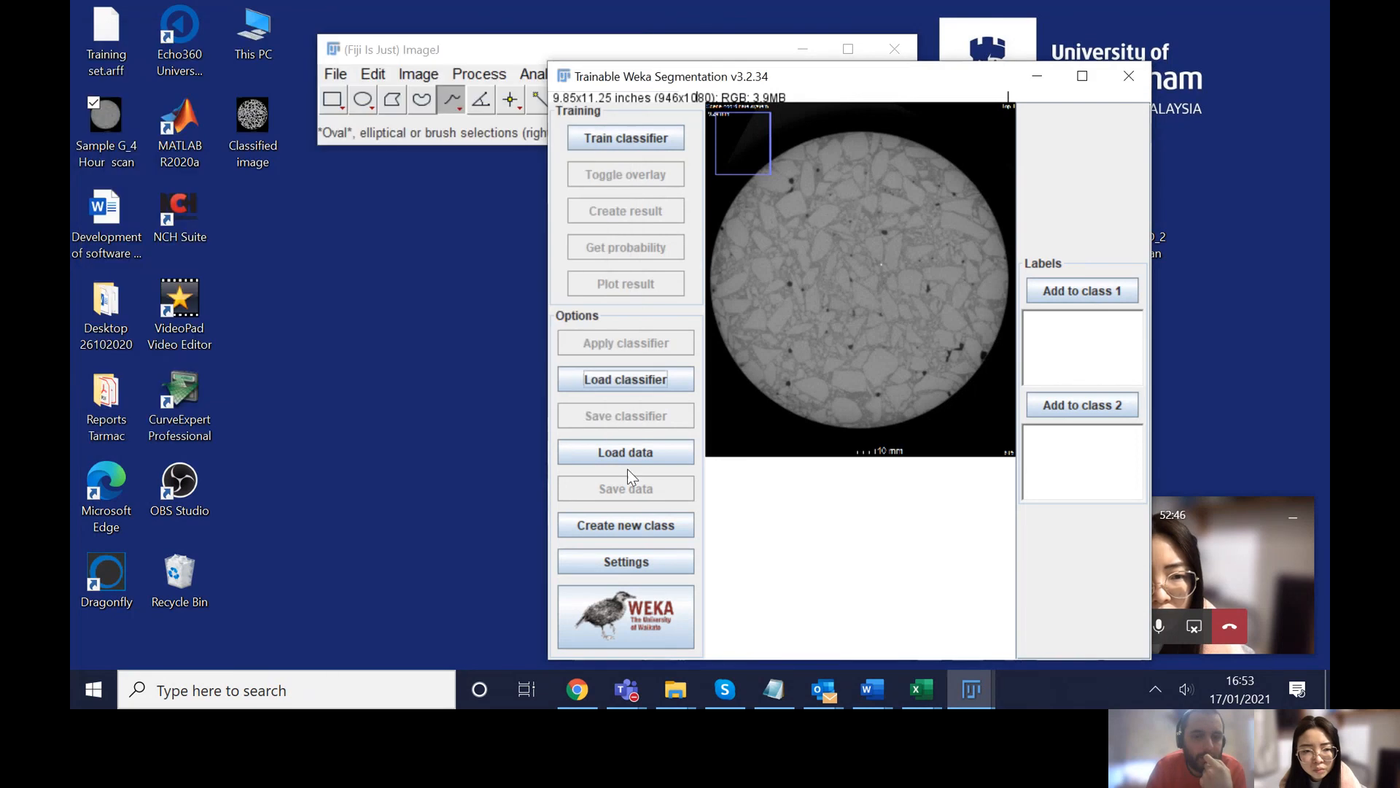
Step: Try to load Training set.arff as training data for the Sample G_4 Hour scan and dismiss the dialog
left_click(628, 452)
double_click(469, 237)
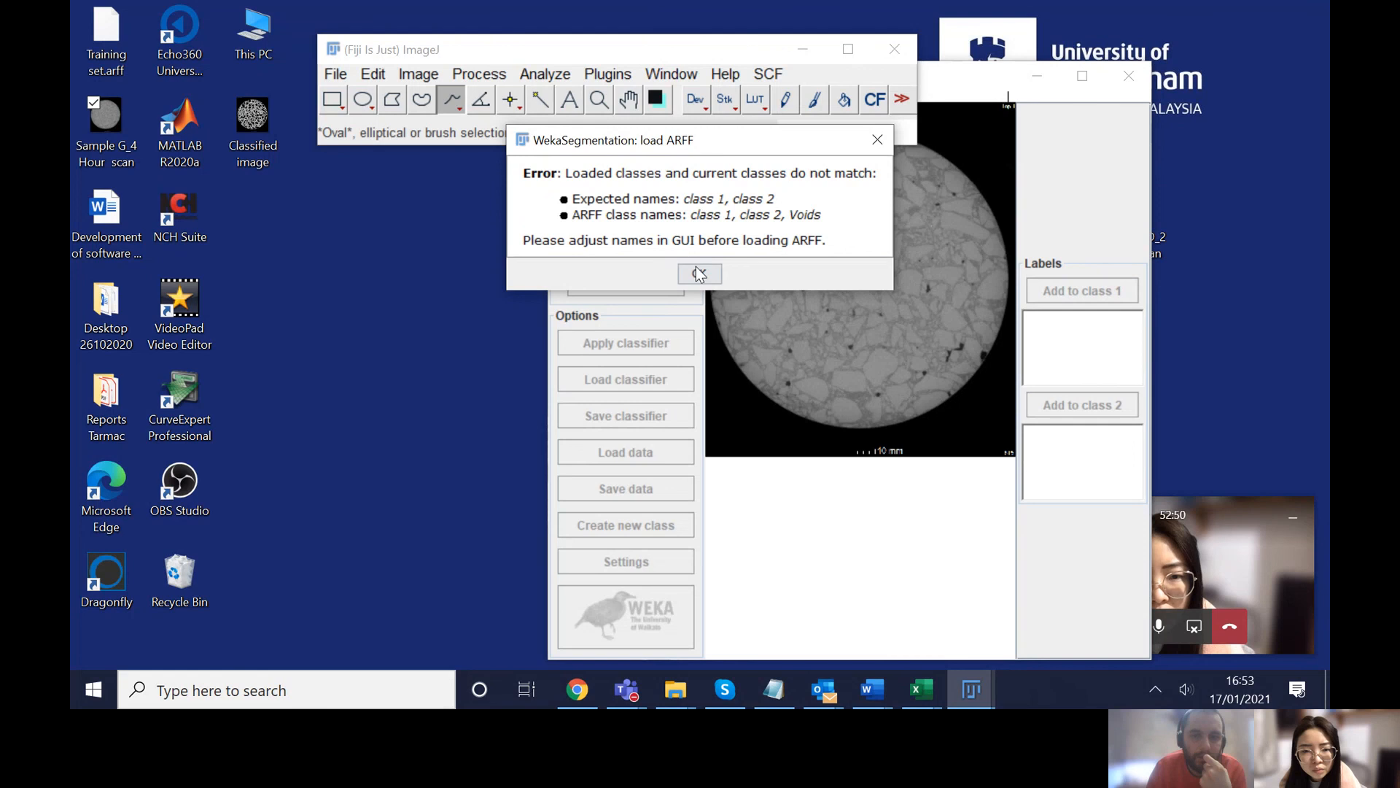
left_click(698, 273)
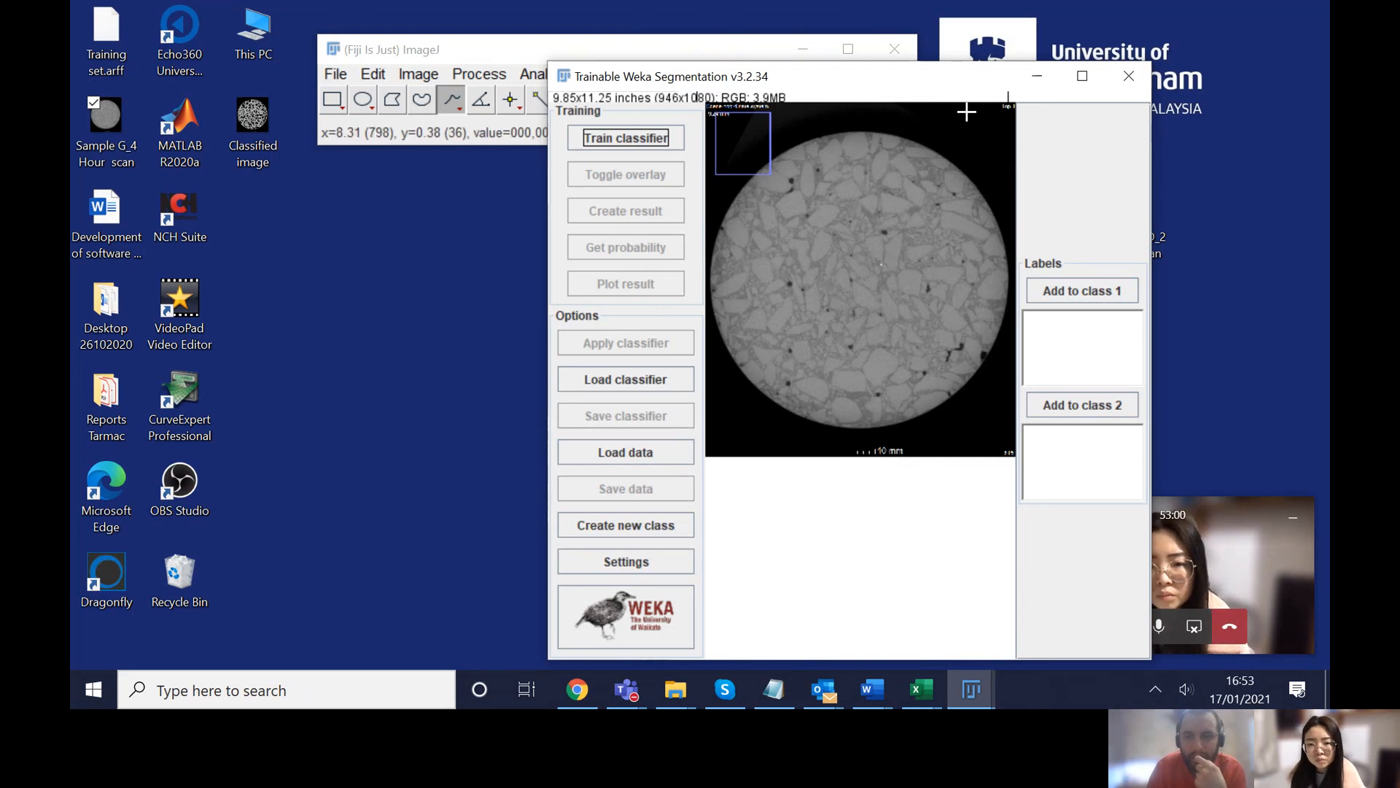
Step: Move the Trainable Weka Segmentation window away from the video call and stop sharing the screen
left_click_drag(937, 86, 797, 77)
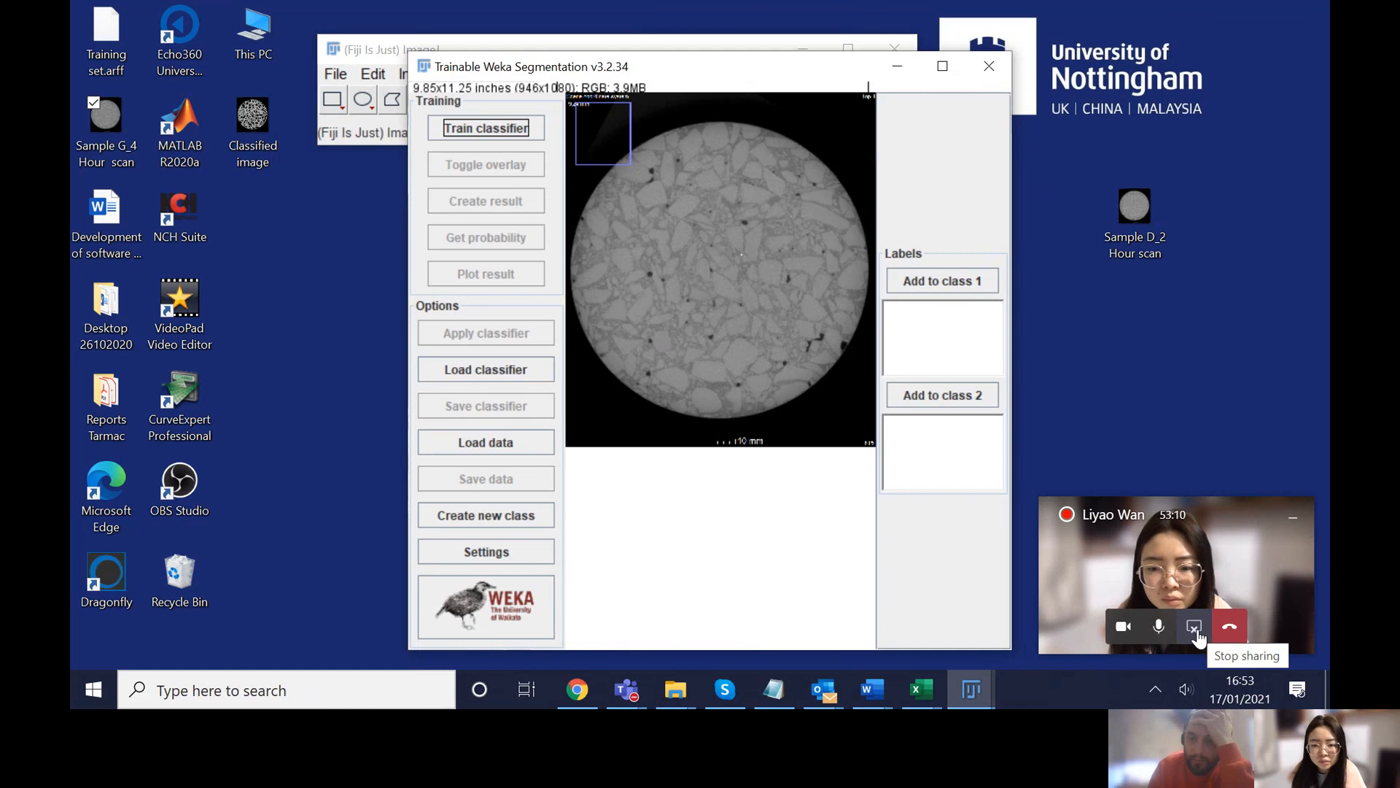
left_click(1196, 628)
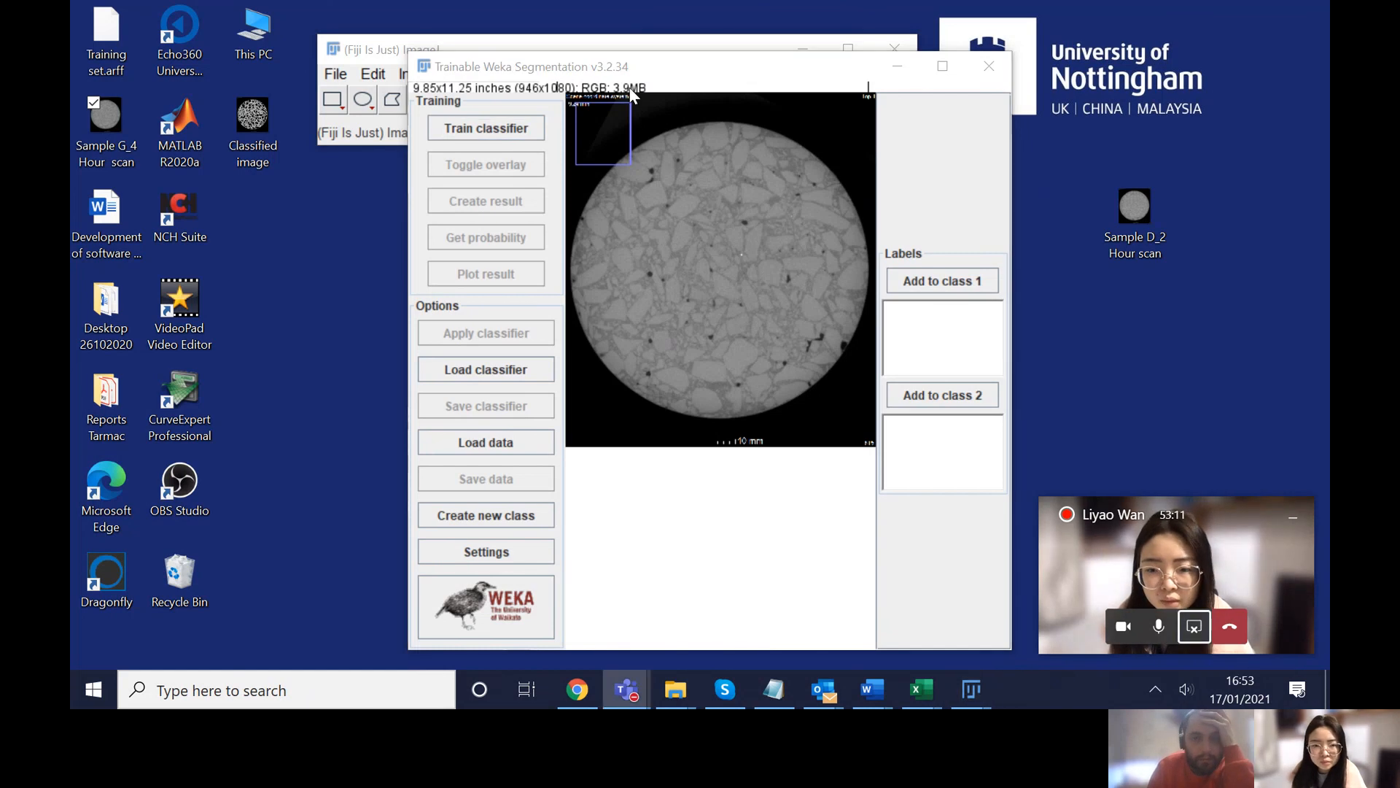